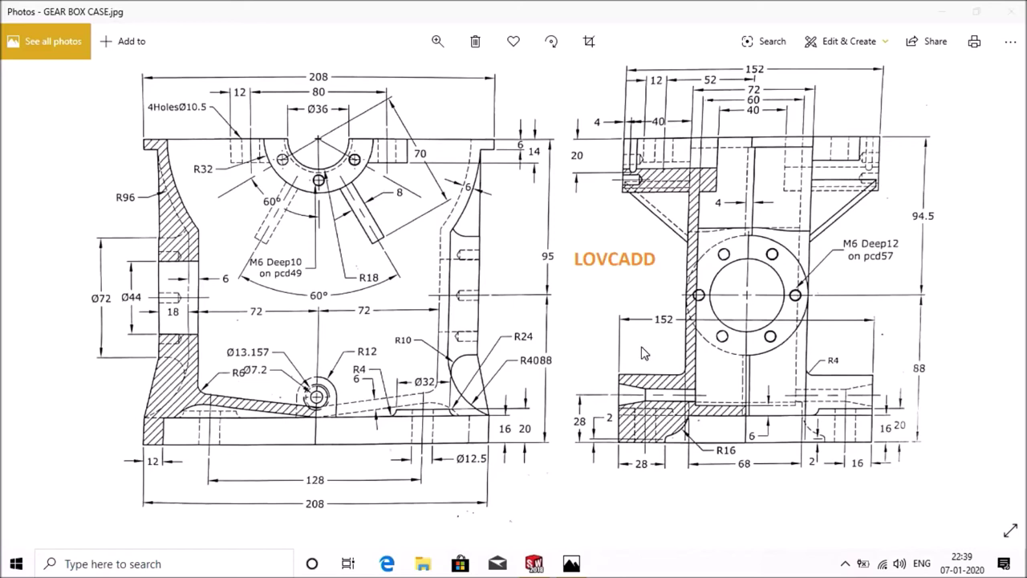
- Create a new blank part document (Part4) for the gearbox case
click(534, 564)
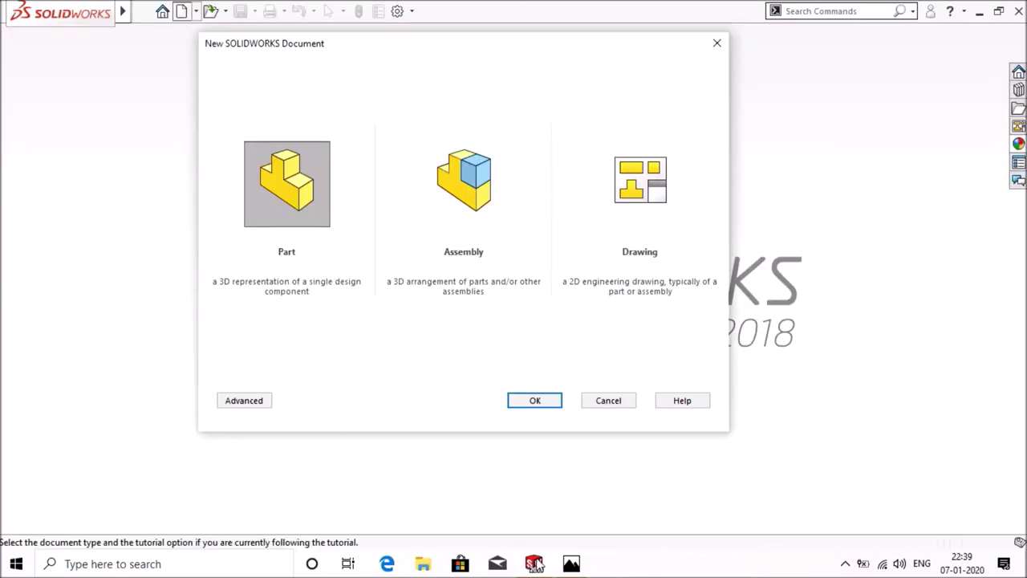
click(540, 404)
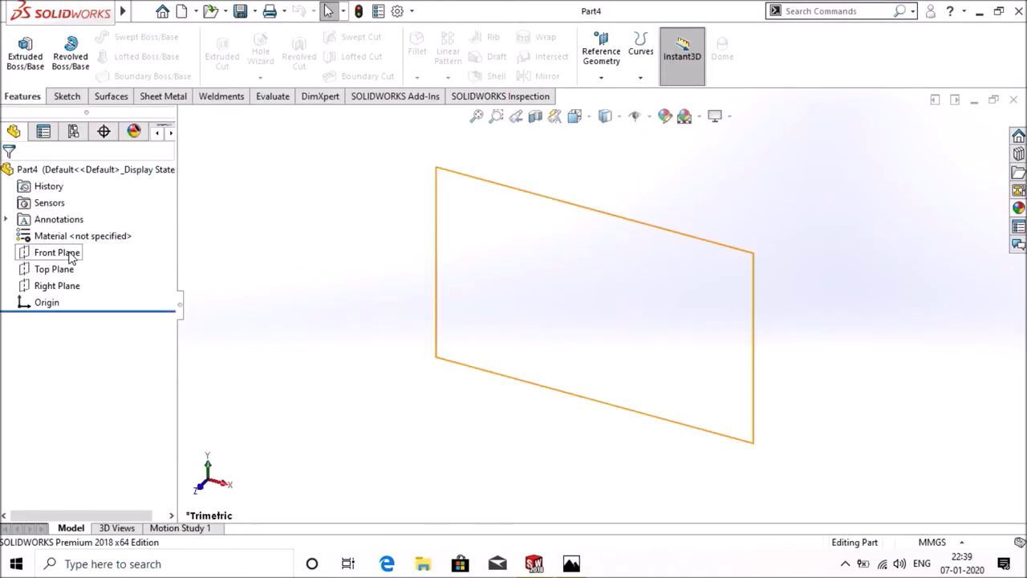
- On the Front Plane, draw a center rectangle anchored at the origin
click(78, 252)
click(84, 233)
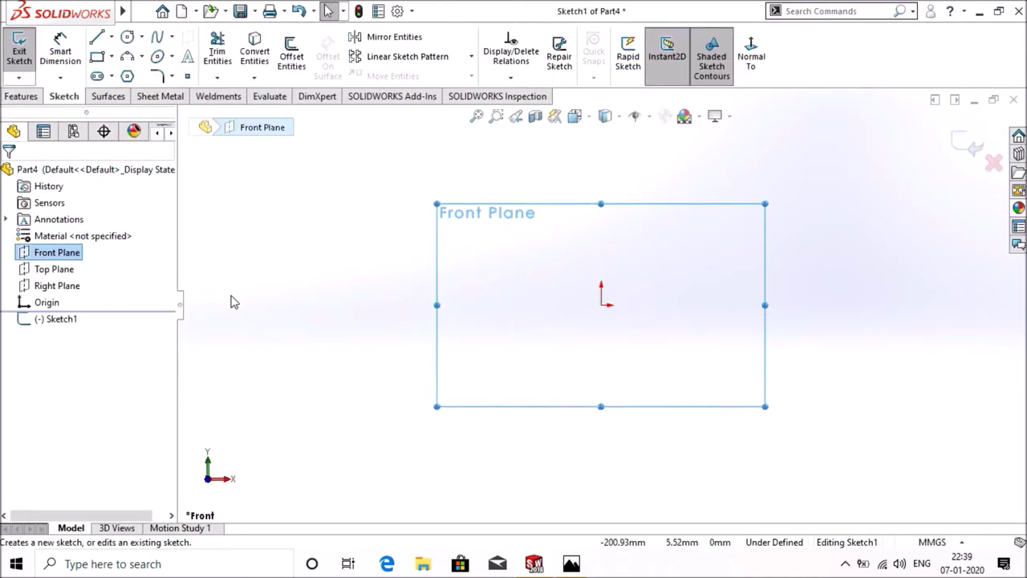
click(111, 56)
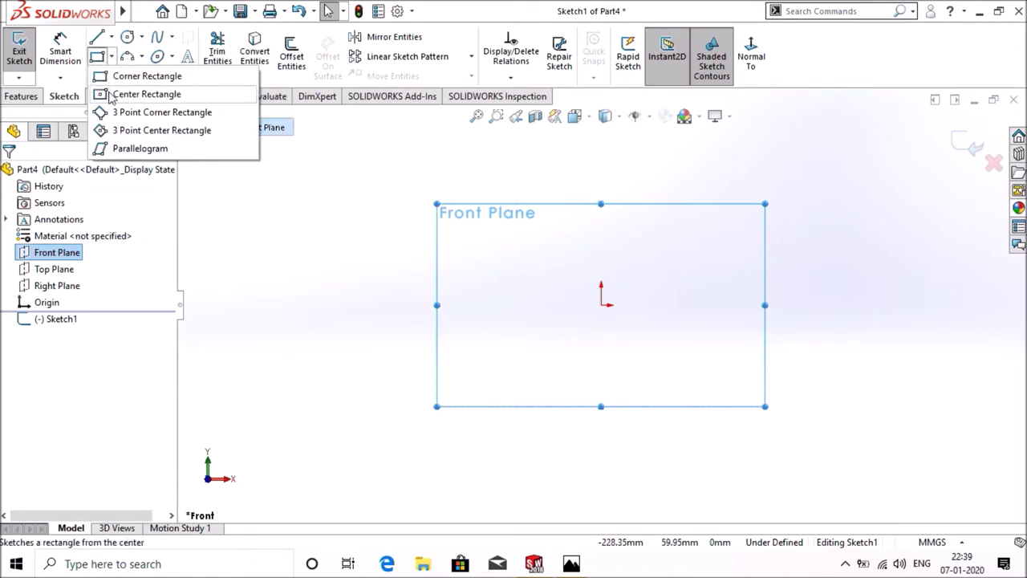
click(111, 95)
click(601, 303)
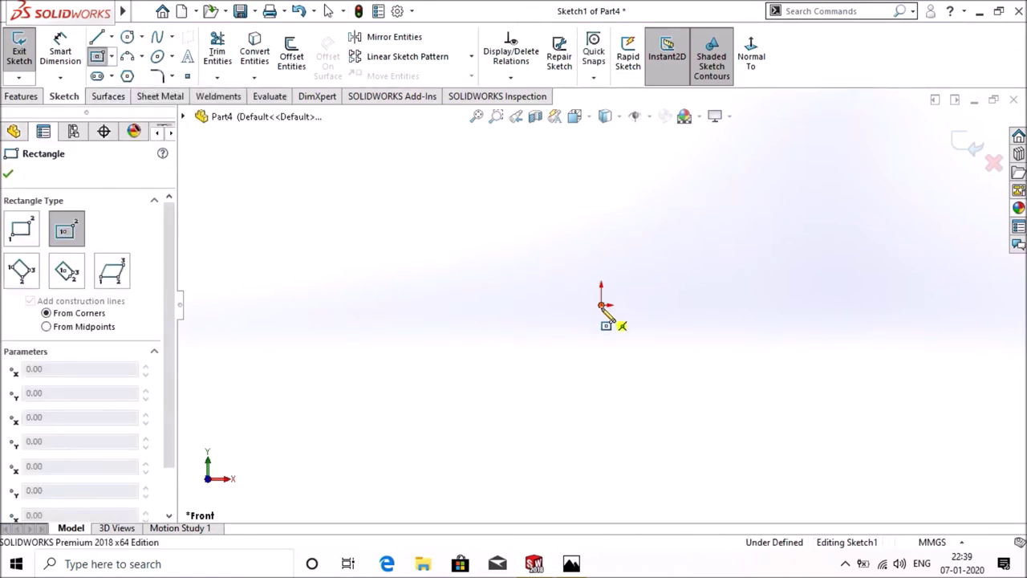
click(784, 455)
right_click(786, 458)
click(798, 433)
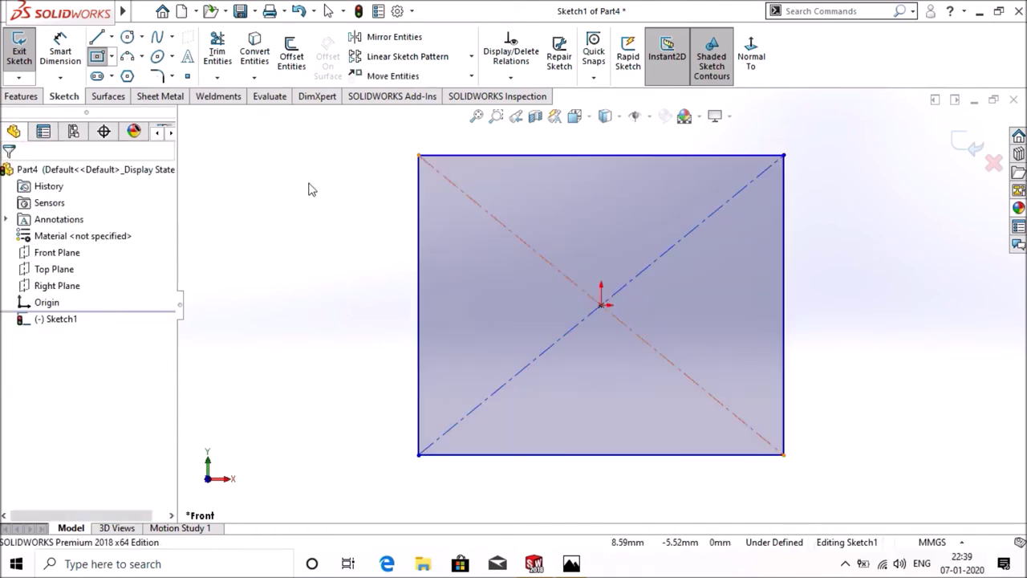
- Dimension the rectangle 183 mm tall (95+88) and 208 mm wide
click(60, 50)
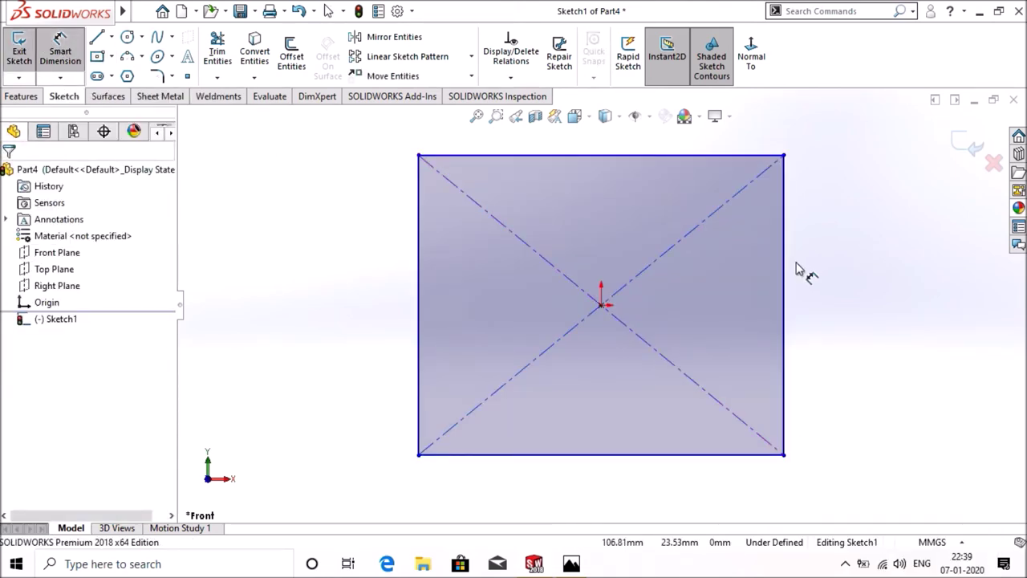
click(847, 271)
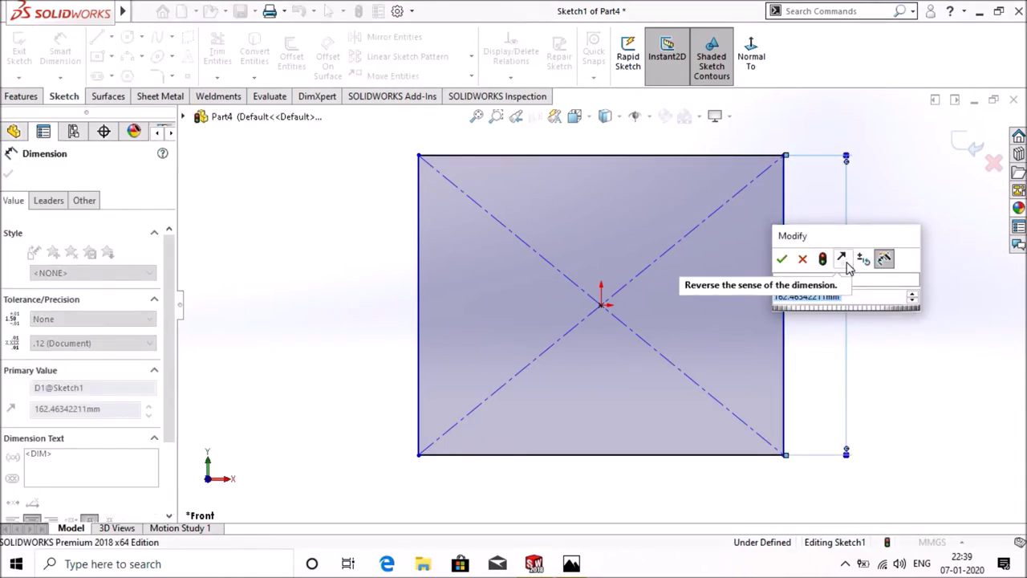
text(95)
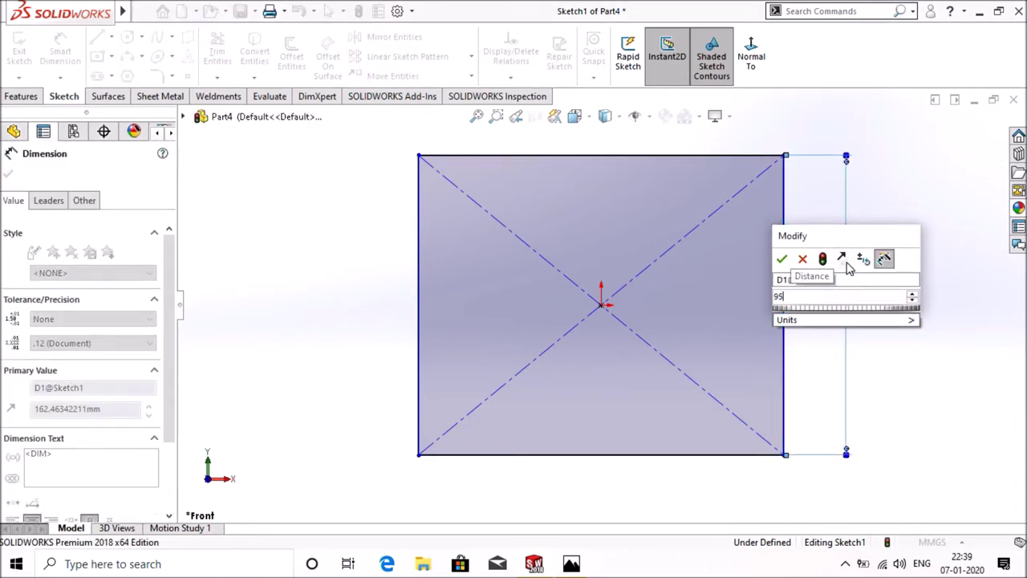
text(+)
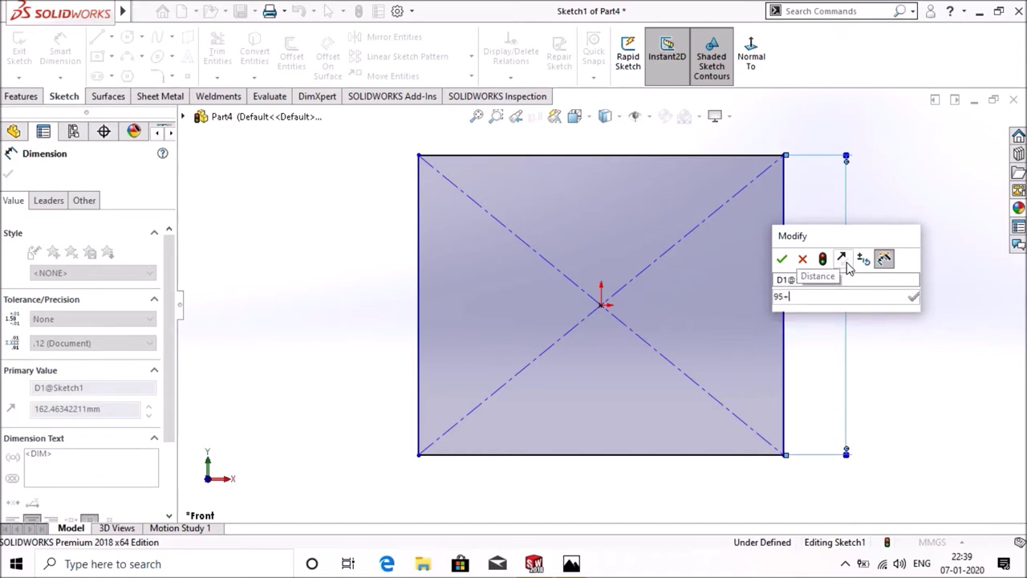
text(88)
key(Return)
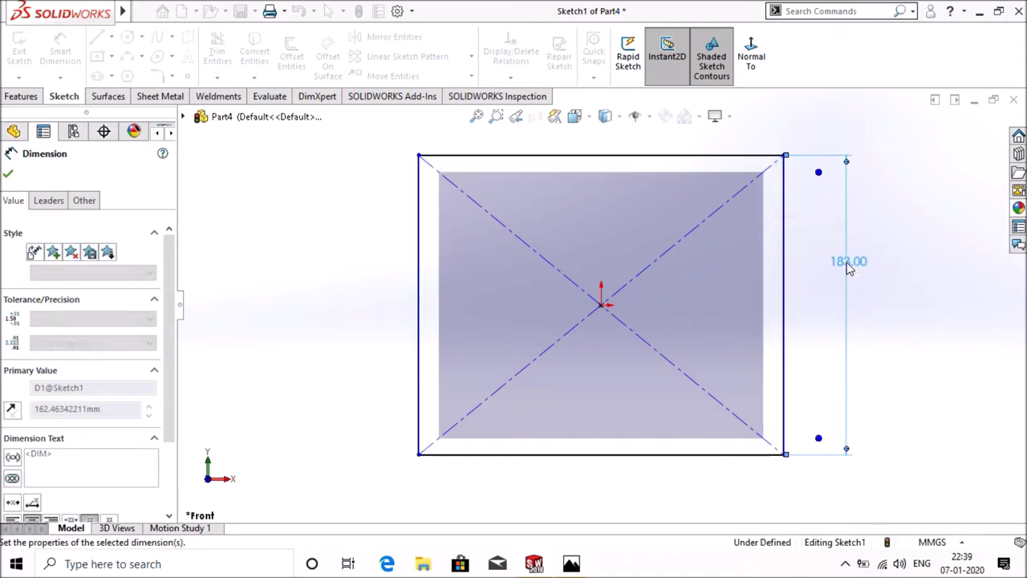
click(623, 456)
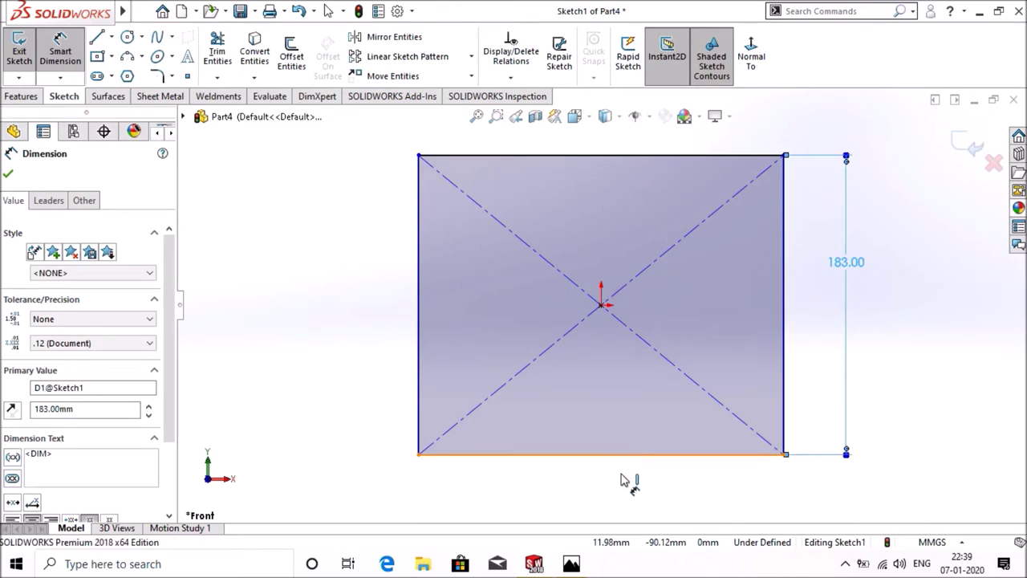
click(623, 491)
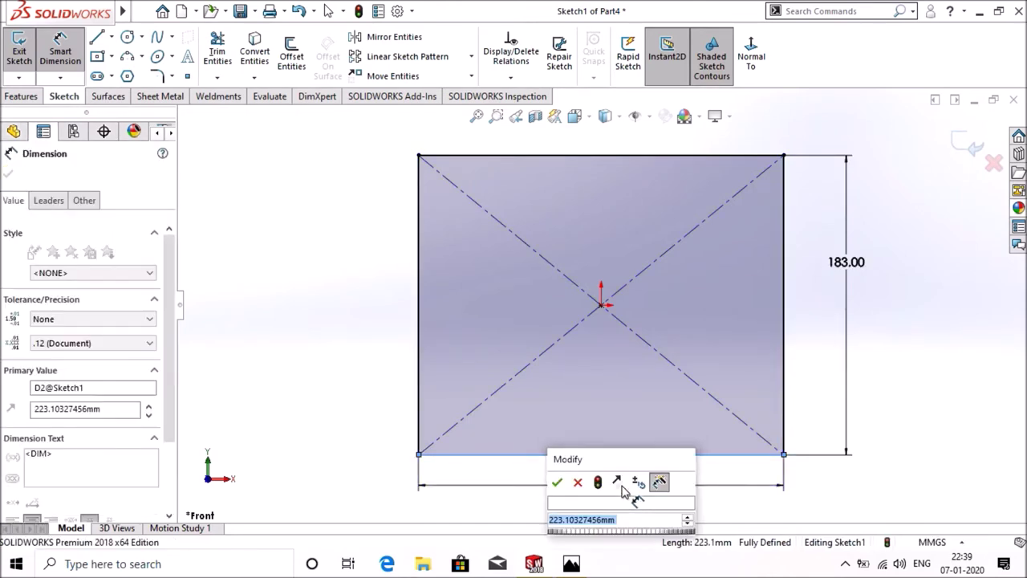
text(208)
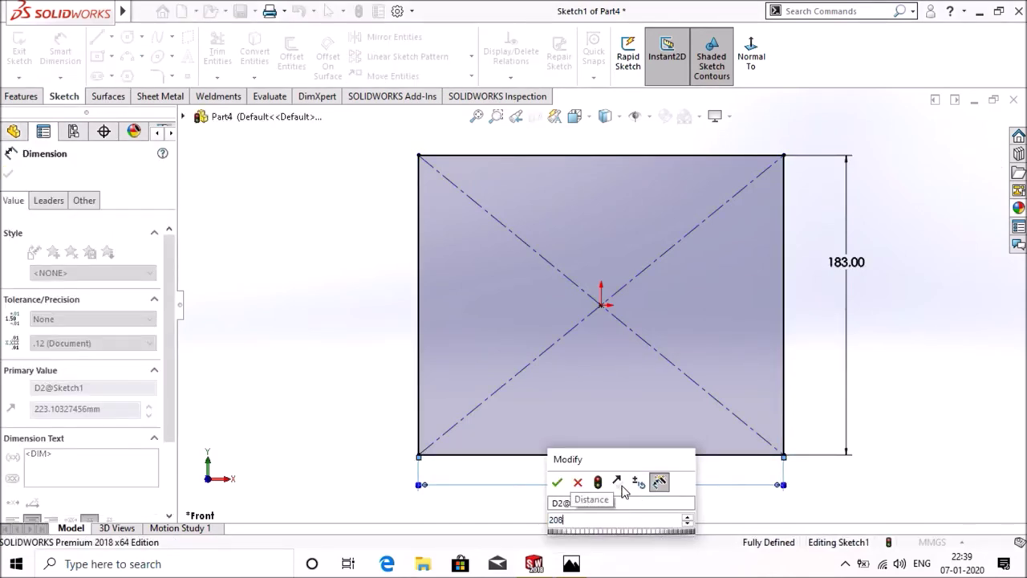
key(Return)
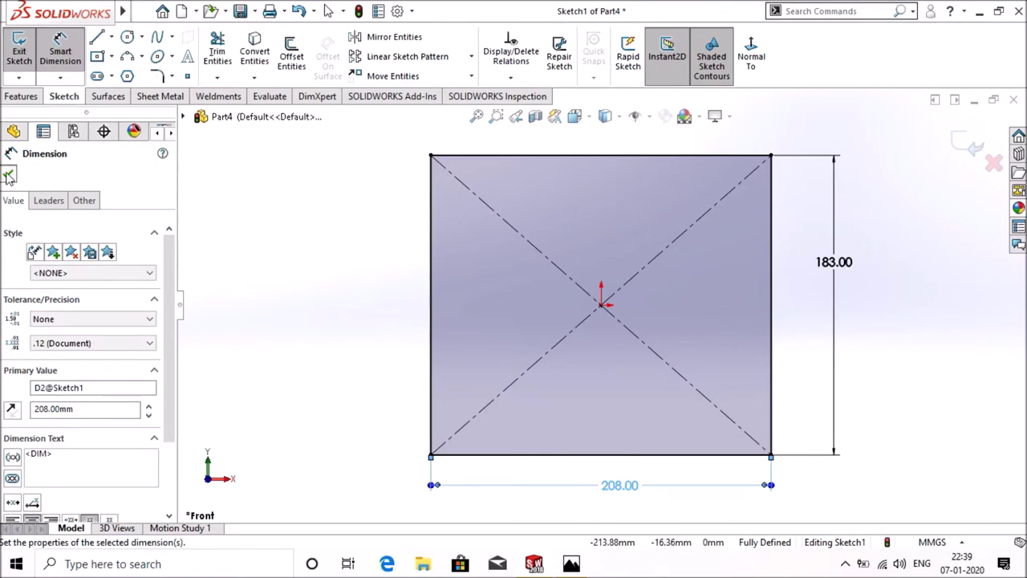
click(8, 176)
click(22, 95)
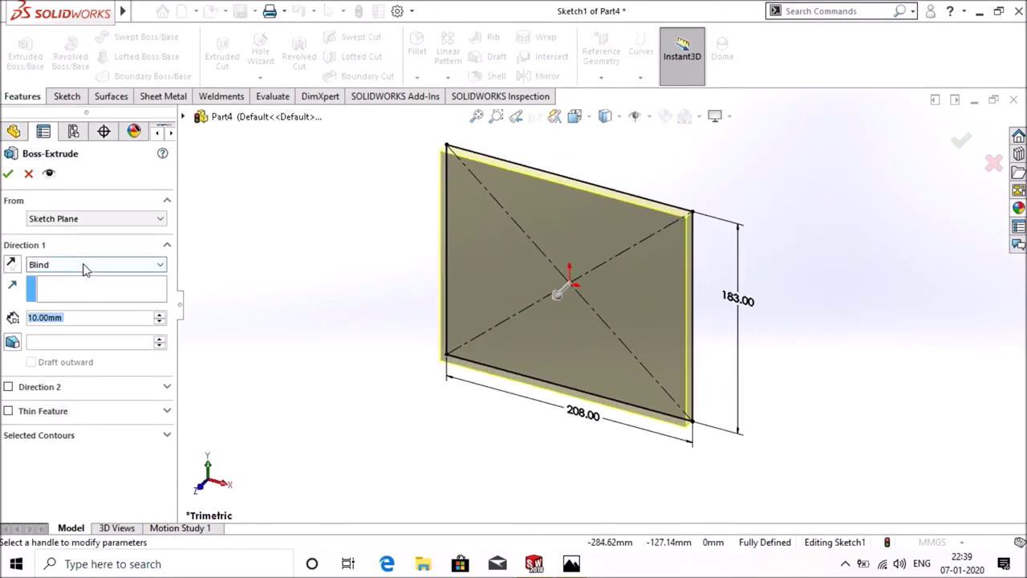
- Extrude the rectangle Mid Plane to a 152 mm deep solid block
click(86, 266)
click(77, 327)
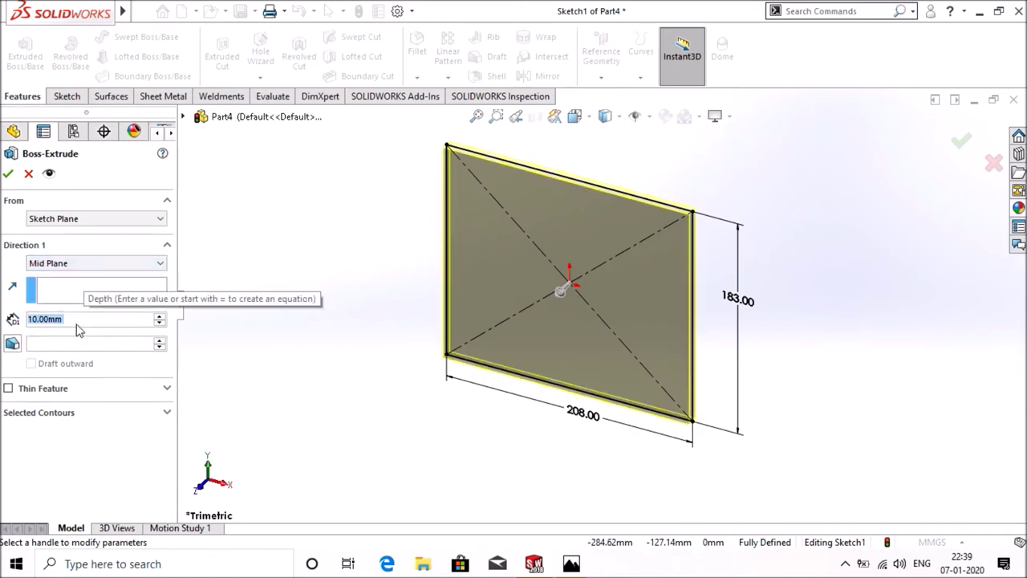
text(1)
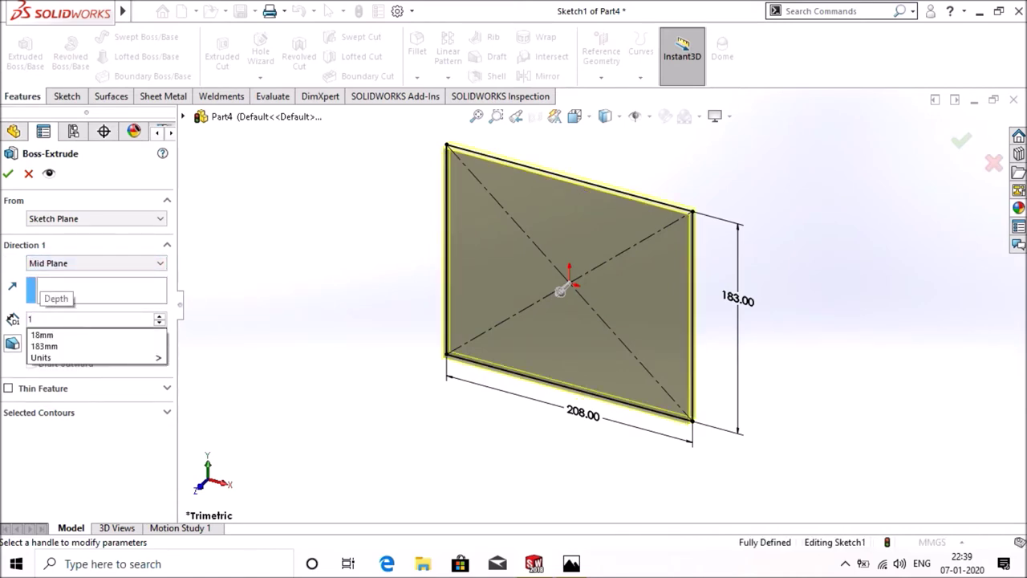
text(52)
key(Return)
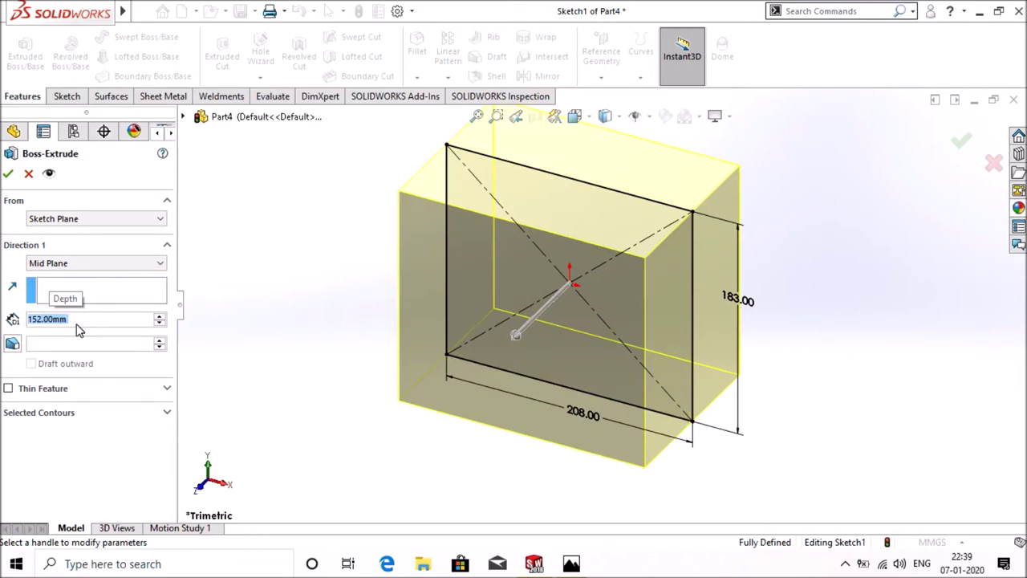
click(9, 175)
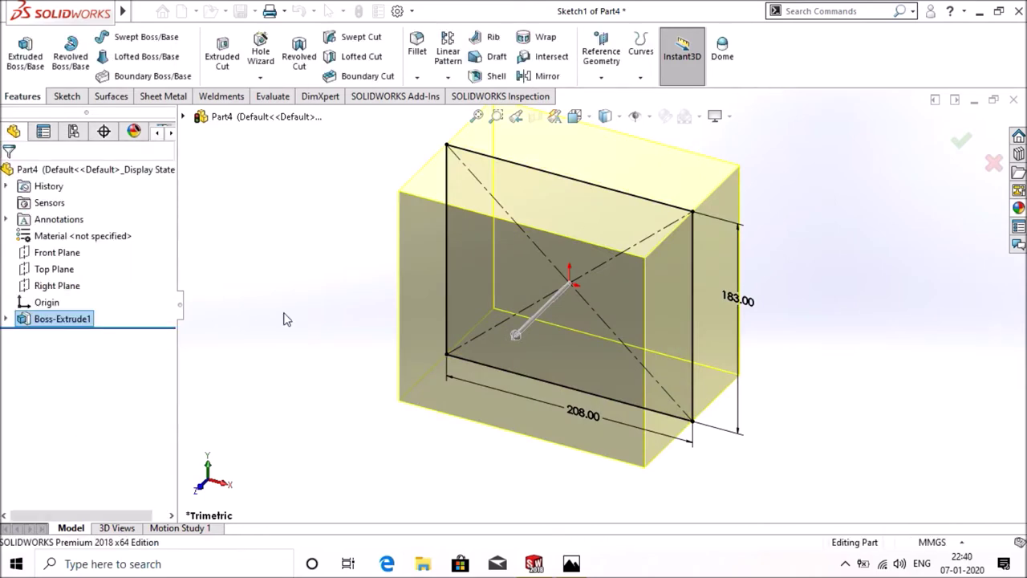
- Start a sketch on the block's right face and draw a corner rectangle from its top-left corner
right_click(712, 343)
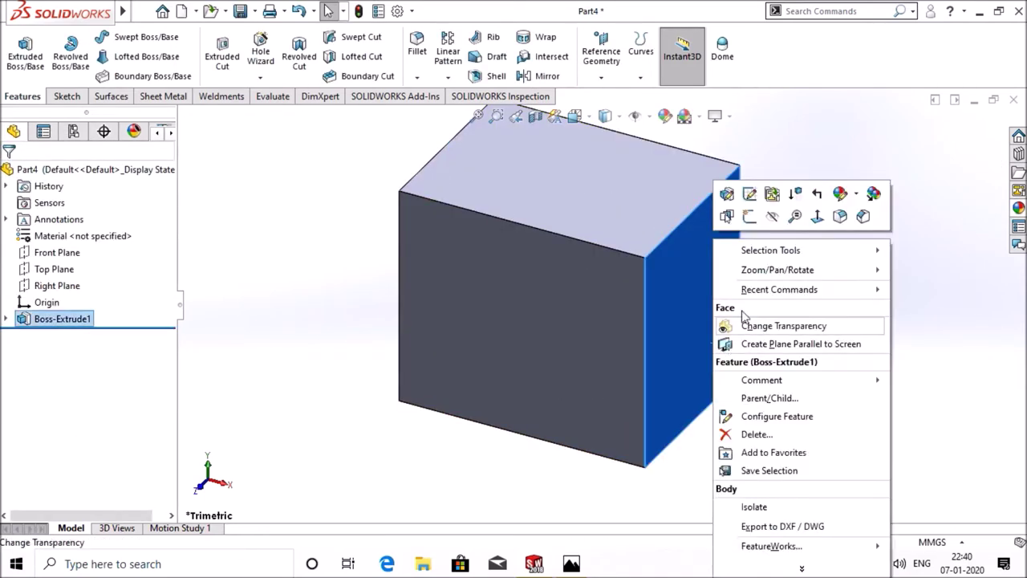
click(750, 217)
click(750, 50)
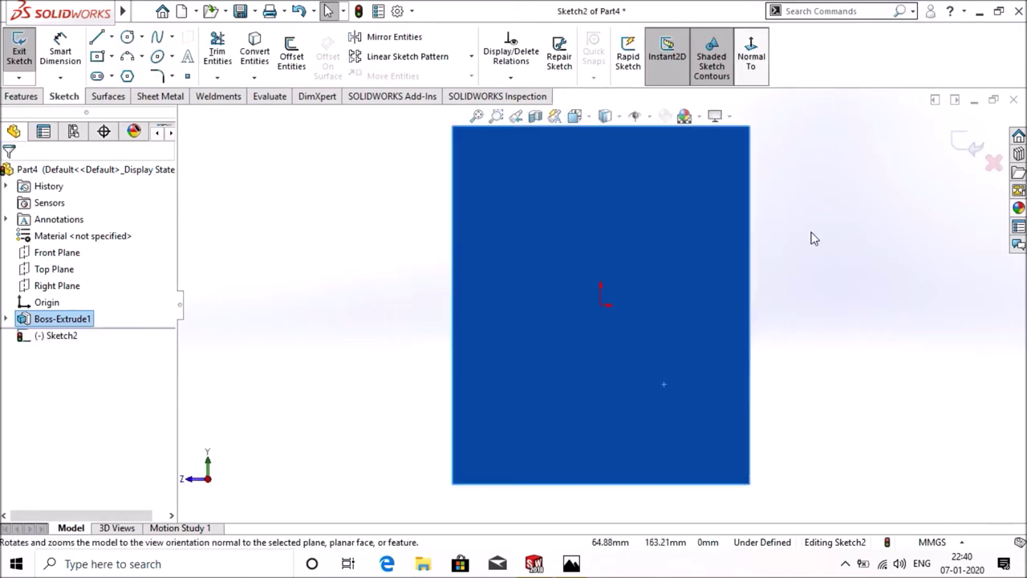
click(823, 279)
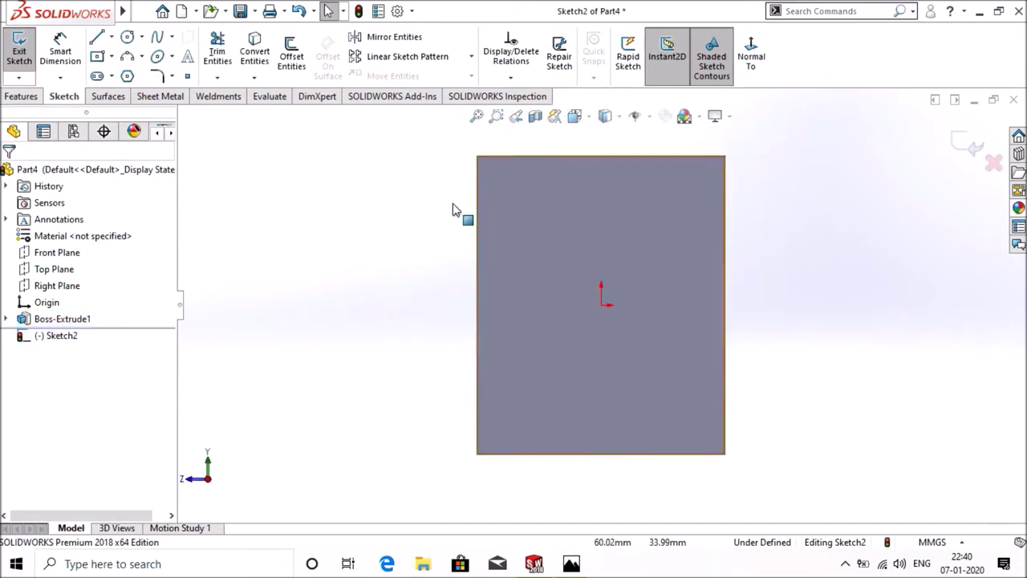
click(101, 61)
click(111, 57)
click(113, 77)
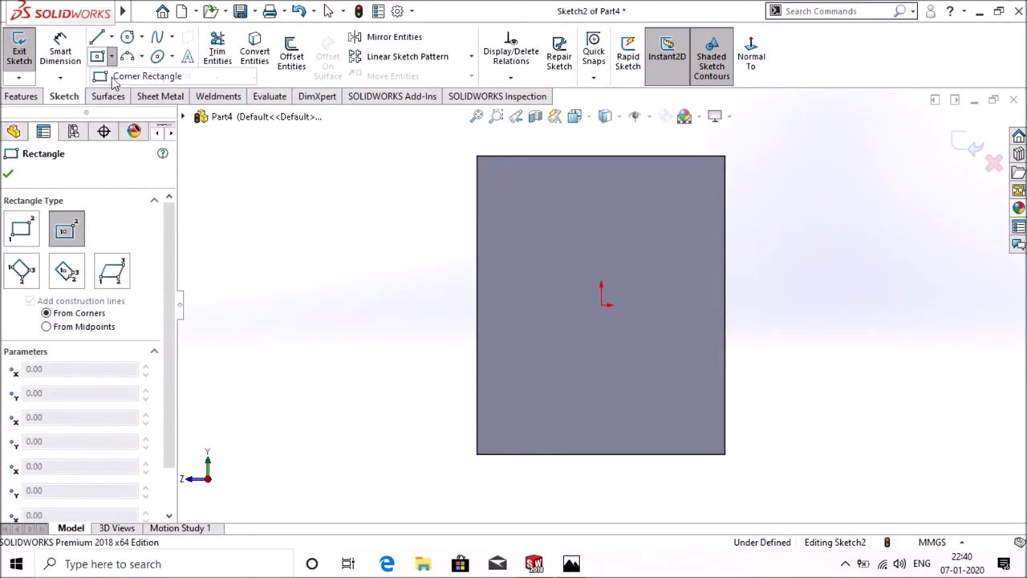
click(478, 157)
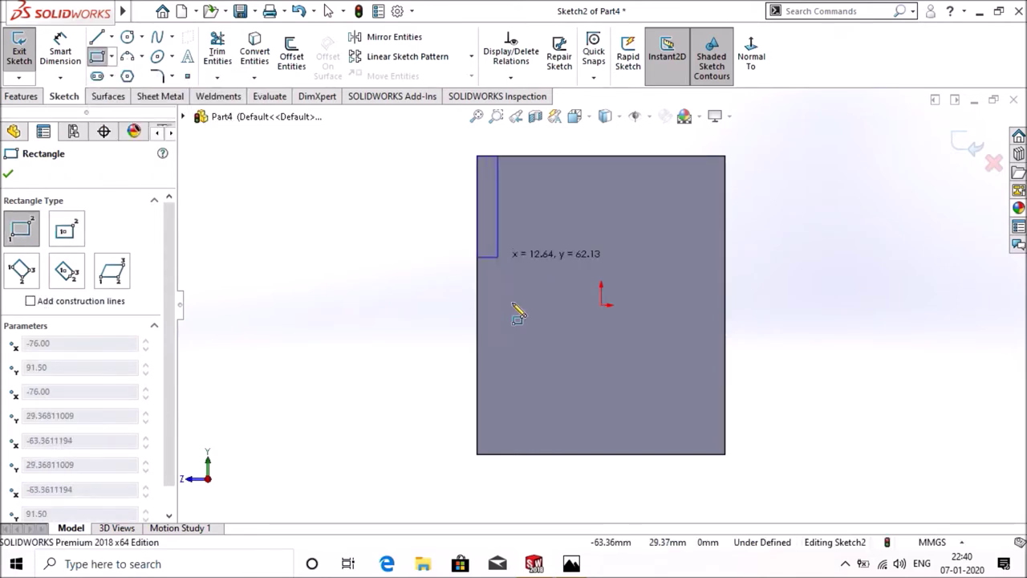
click(538, 408)
right_click(537, 407)
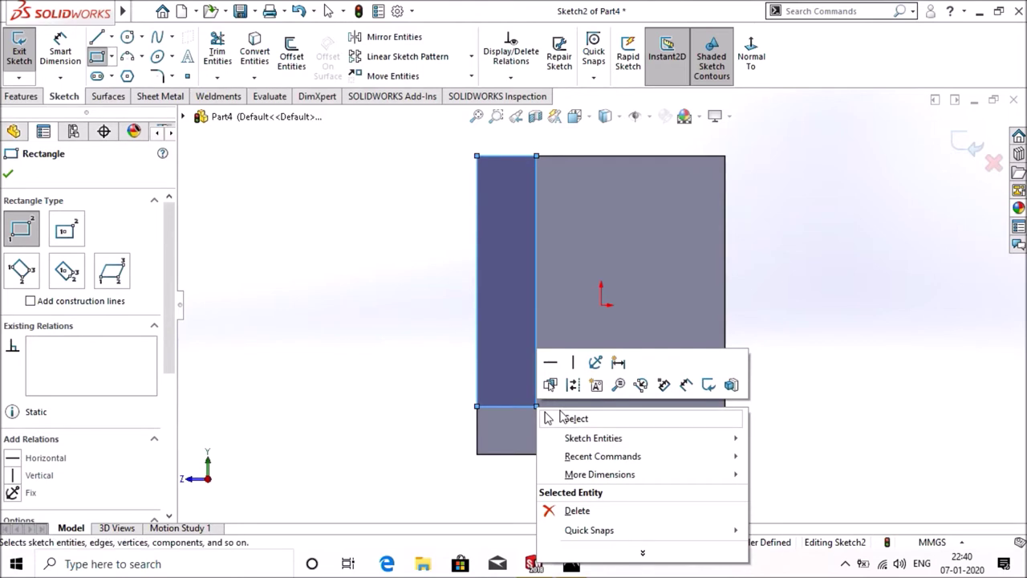
click(559, 417)
- Dimension the rectangle 40 mm wide and 167 mm tall (95+88-16)
click(277, 257)
click(60, 52)
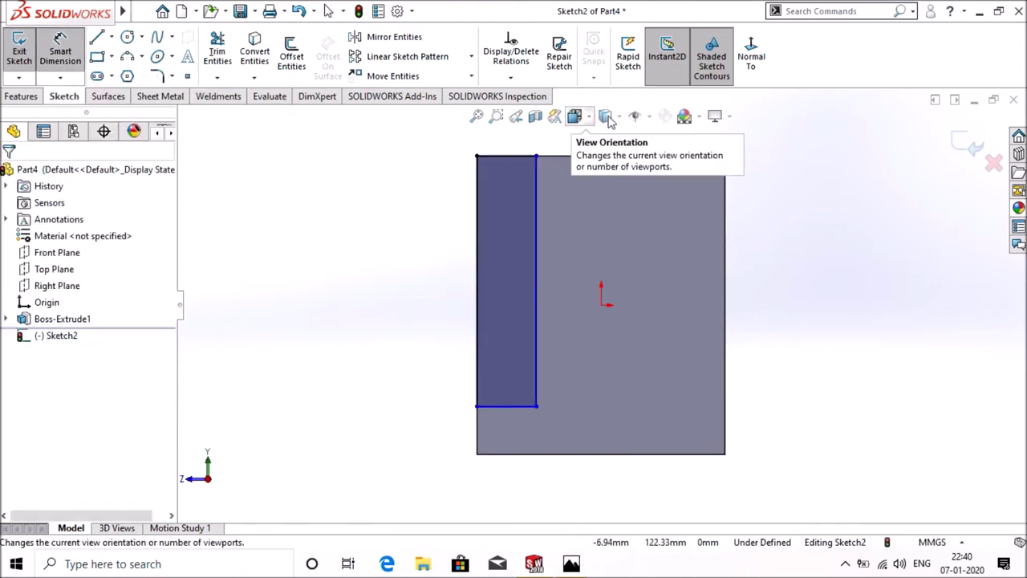
key(z)
click(518, 181)
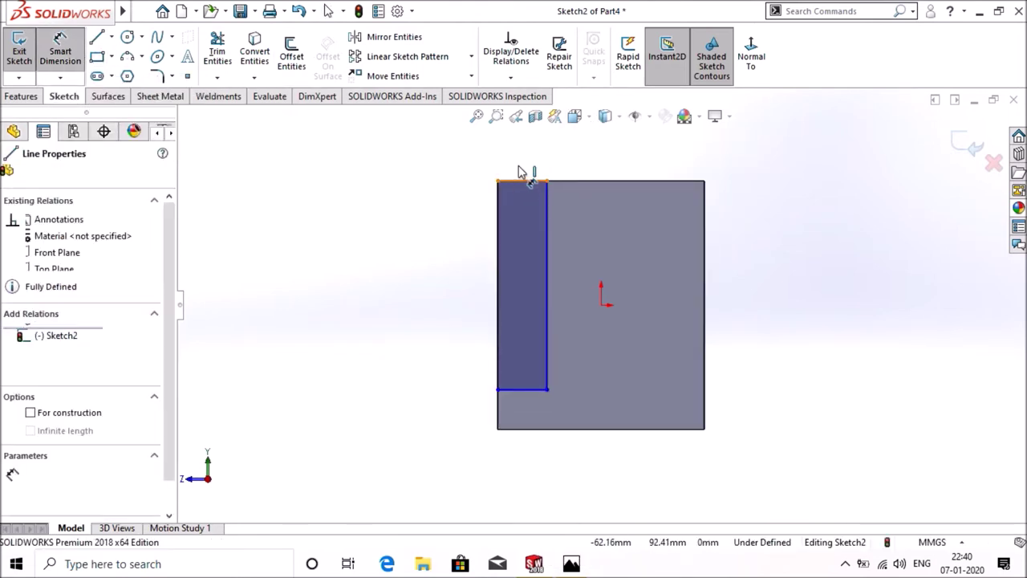
click(518, 167)
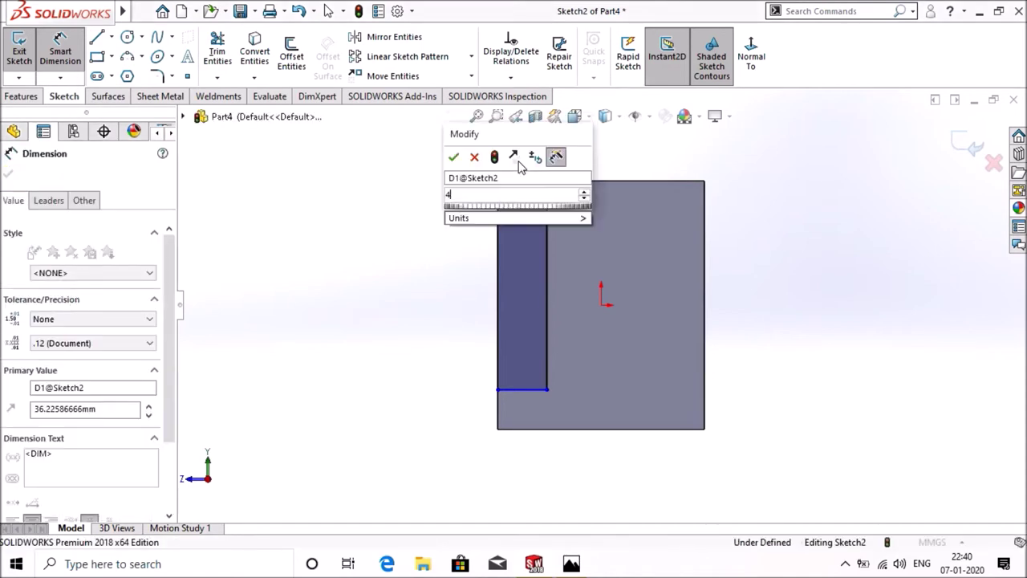
text(40)
key(Return)
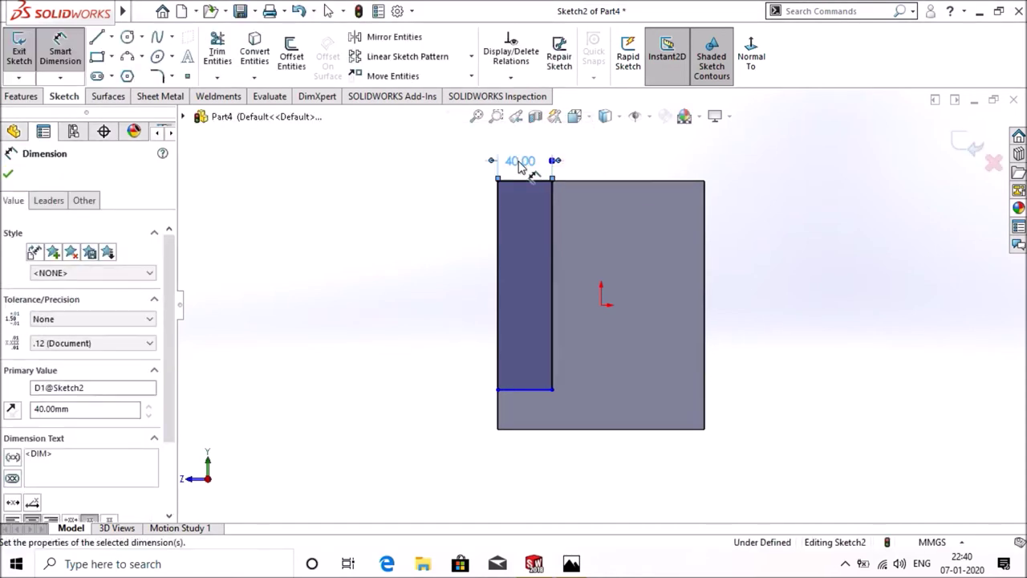
click(501, 266)
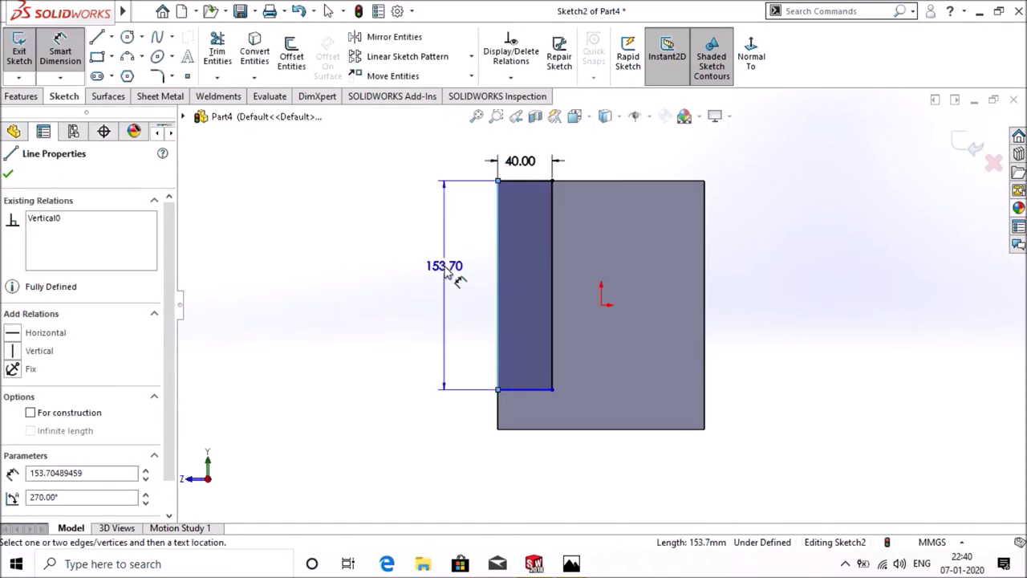
click(447, 272)
text(95-)
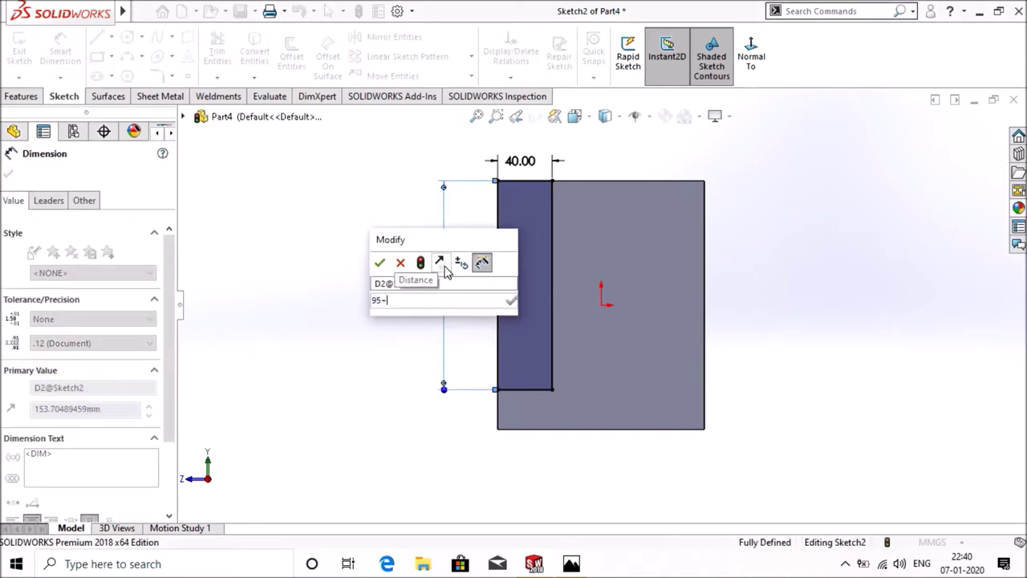
text(88-)
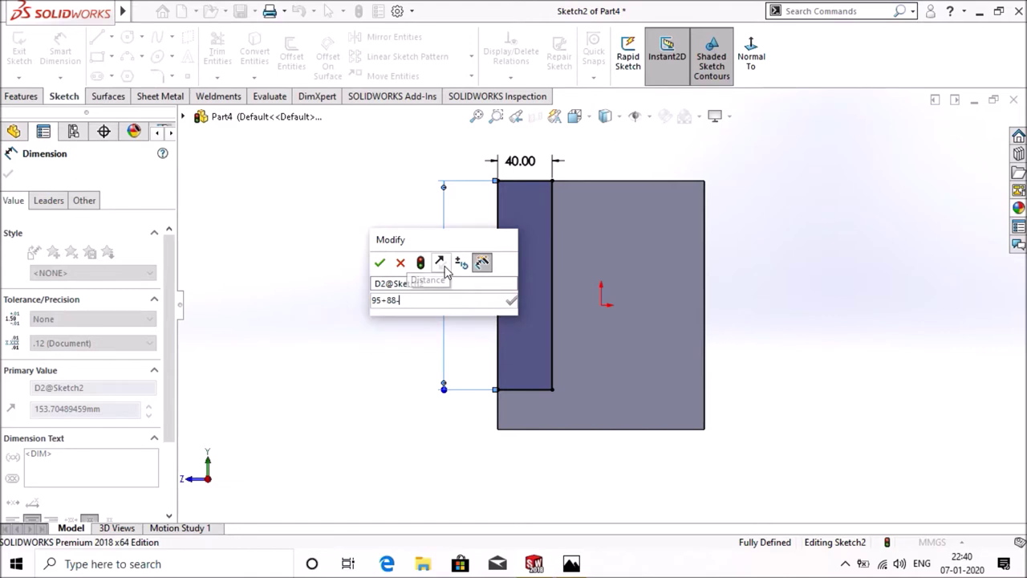
text(16)
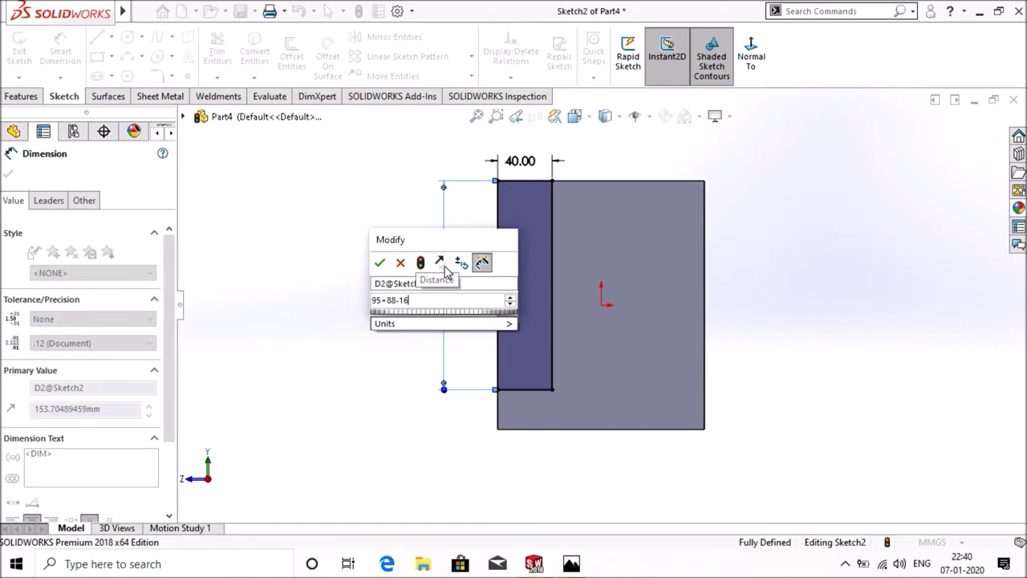
key(Return)
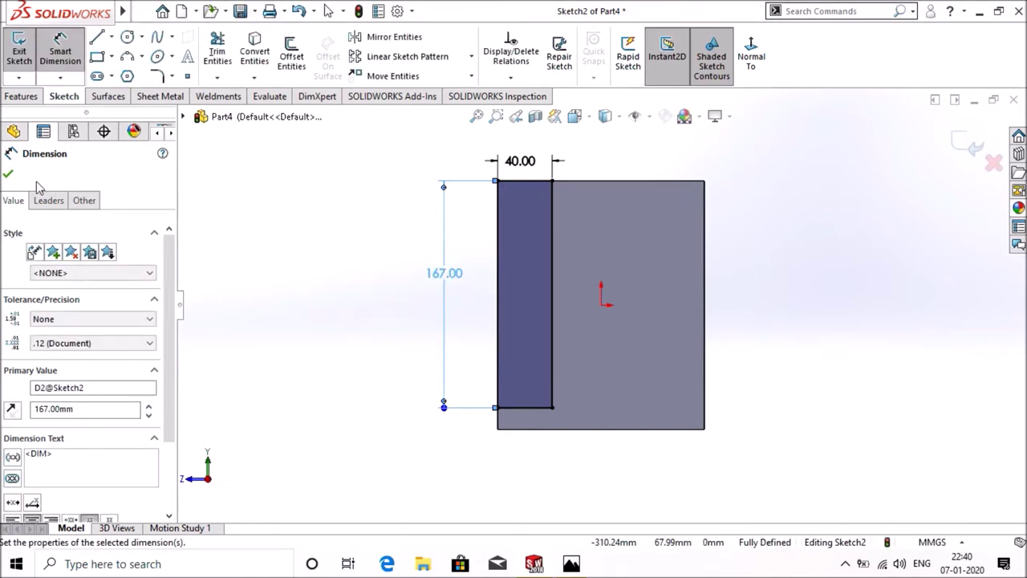
click(8, 174)
click(112, 36)
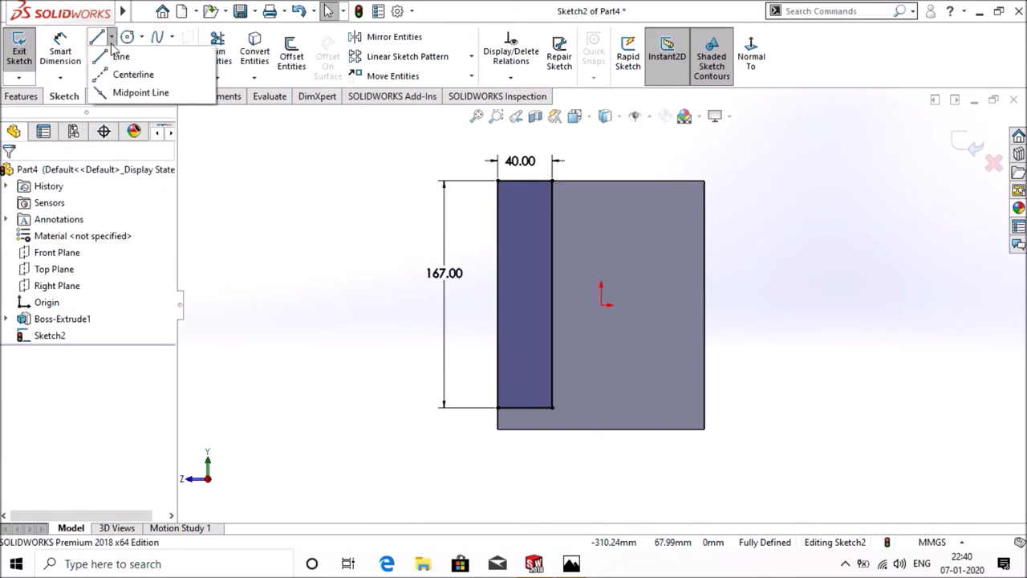
click(120, 74)
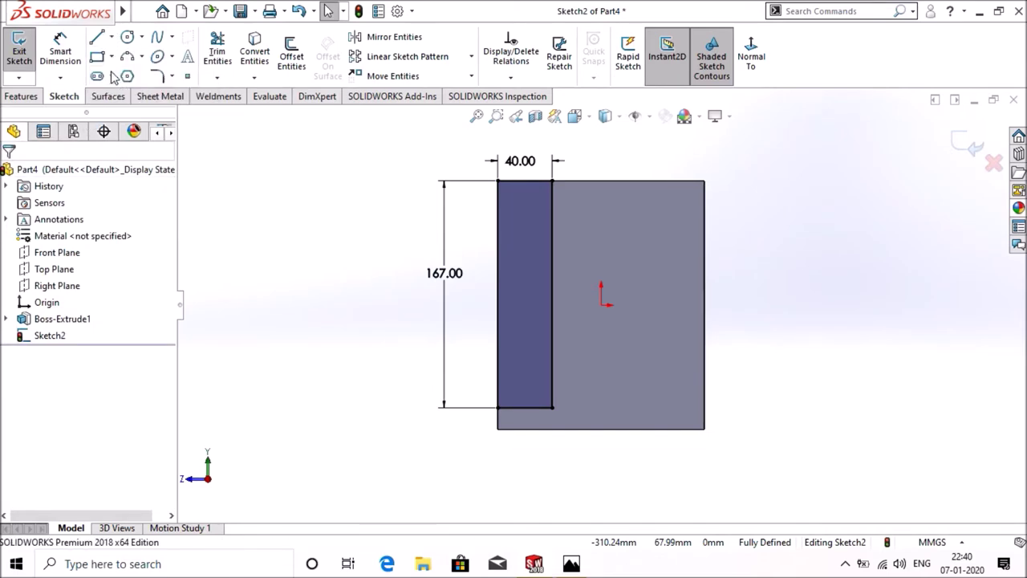
- Draw a vertical centreline down from the top edge midpoint
click(600, 180)
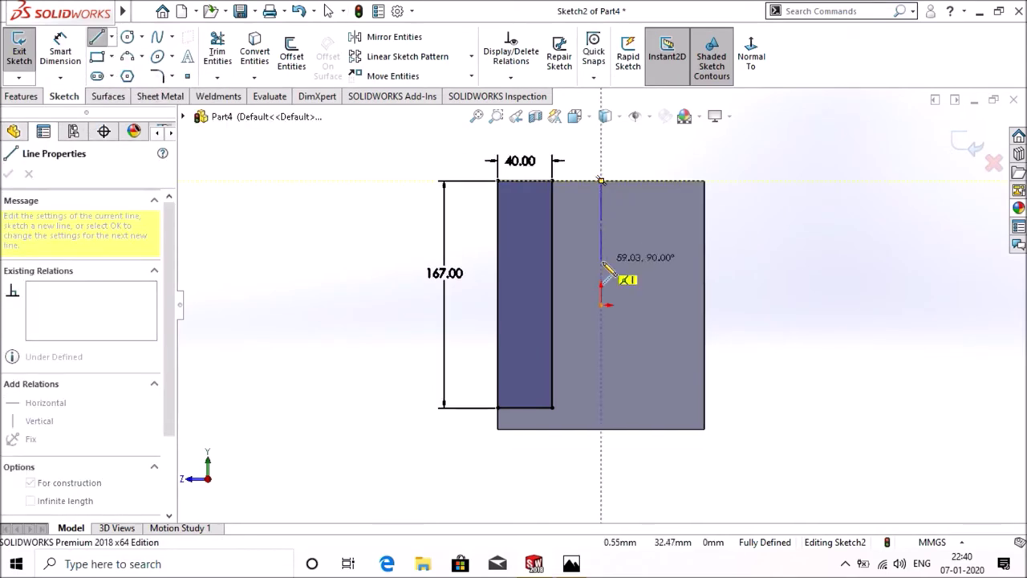
click(602, 260)
right_click(602, 260)
click(618, 289)
key(Escape)
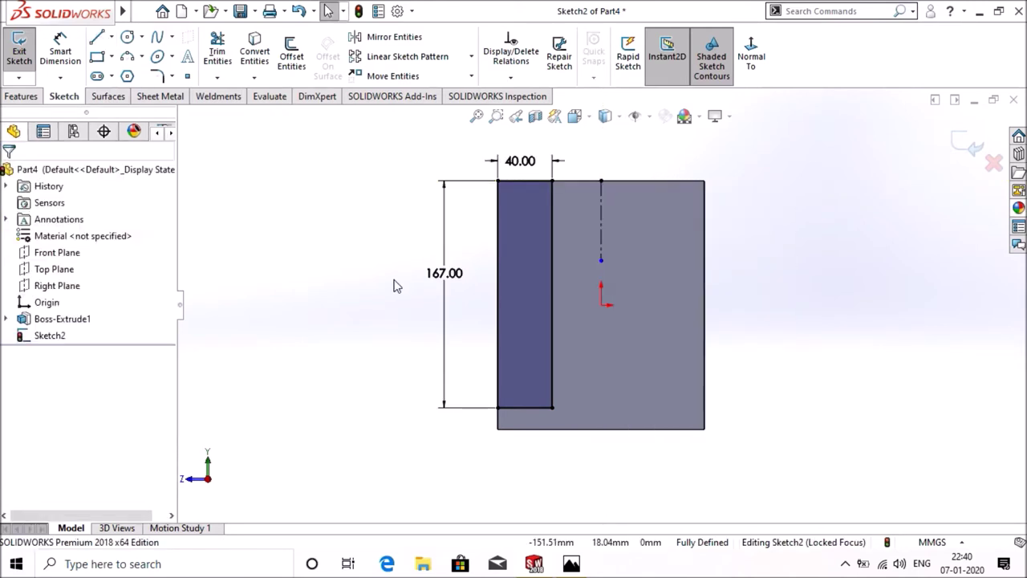
- Mirror the left rectangle's four lines about the centreline to create the right one
click(377, 37)
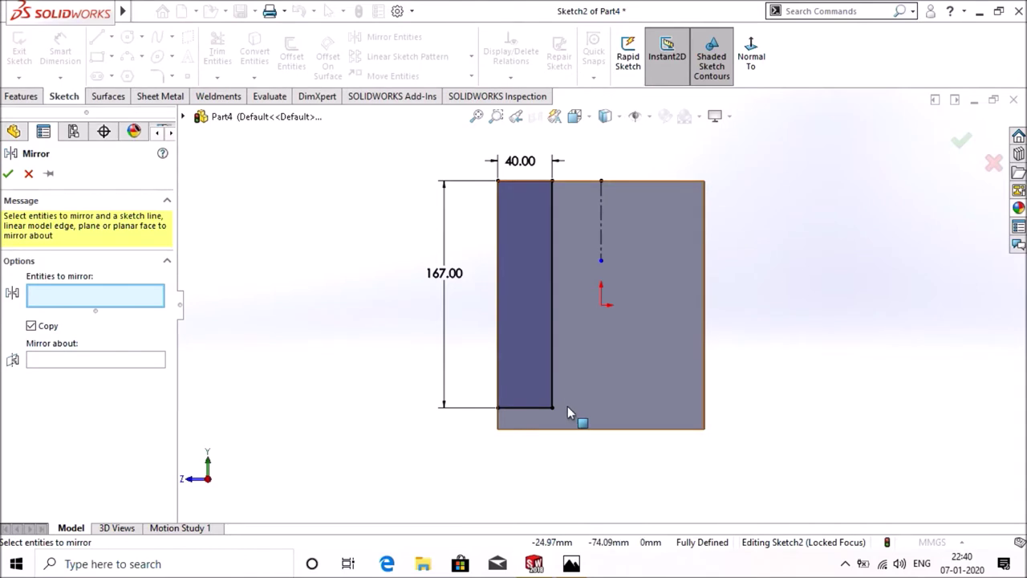
drag(567, 417, 472, 172)
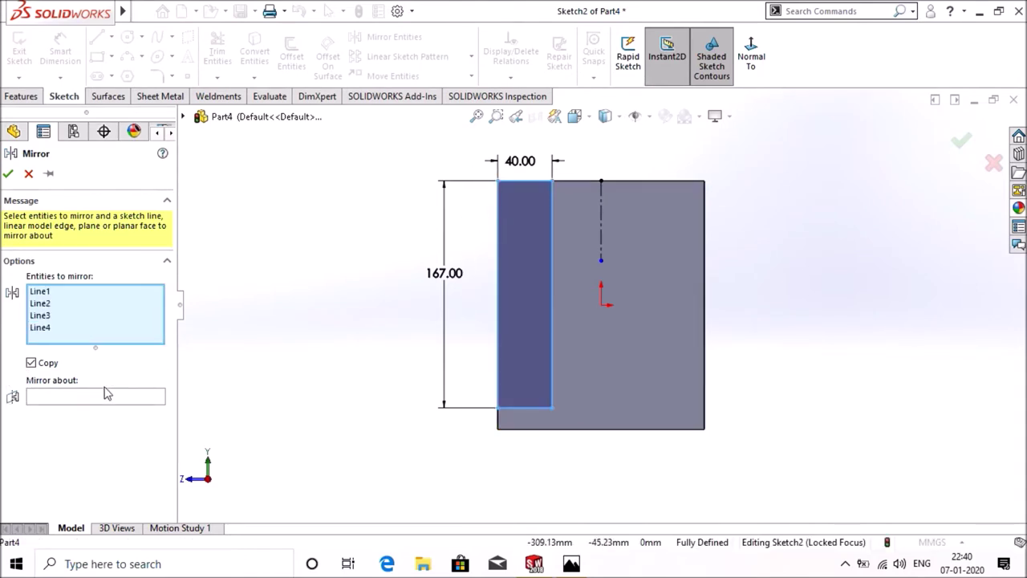
click(103, 398)
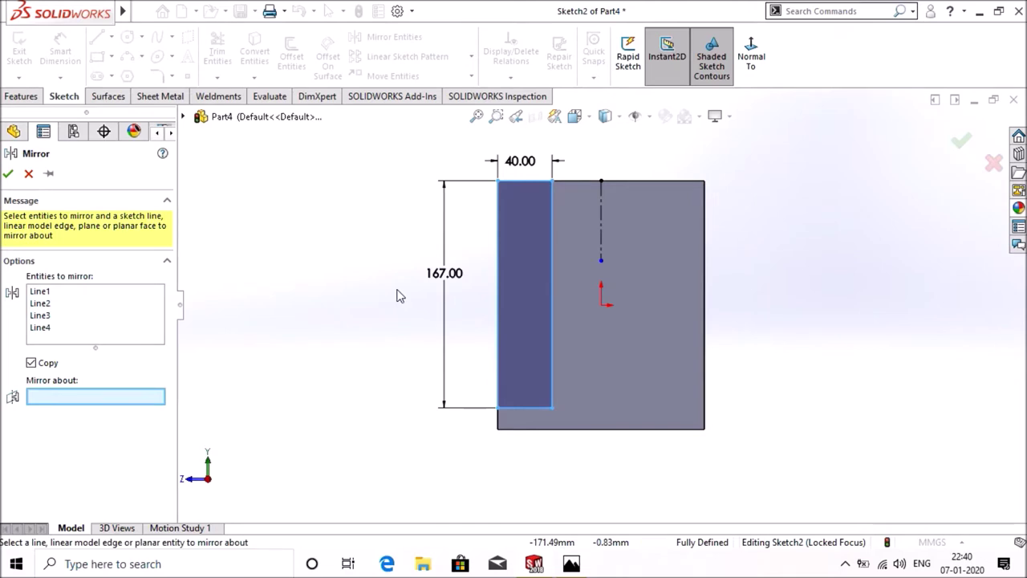
click(600, 230)
click(9, 175)
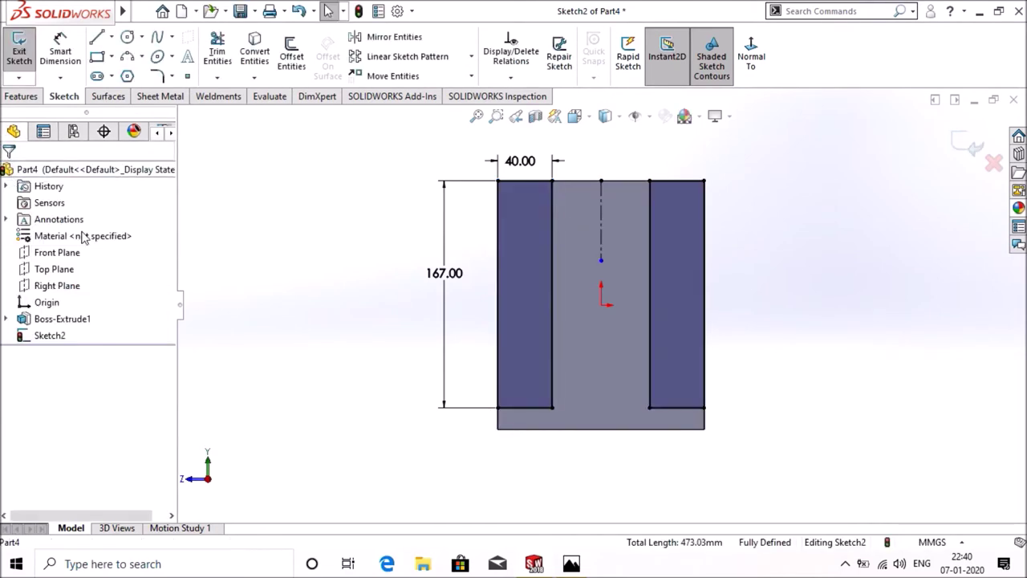
- Cut both 40 mm side rectangles Through All with an Extruded Cut
click(21, 97)
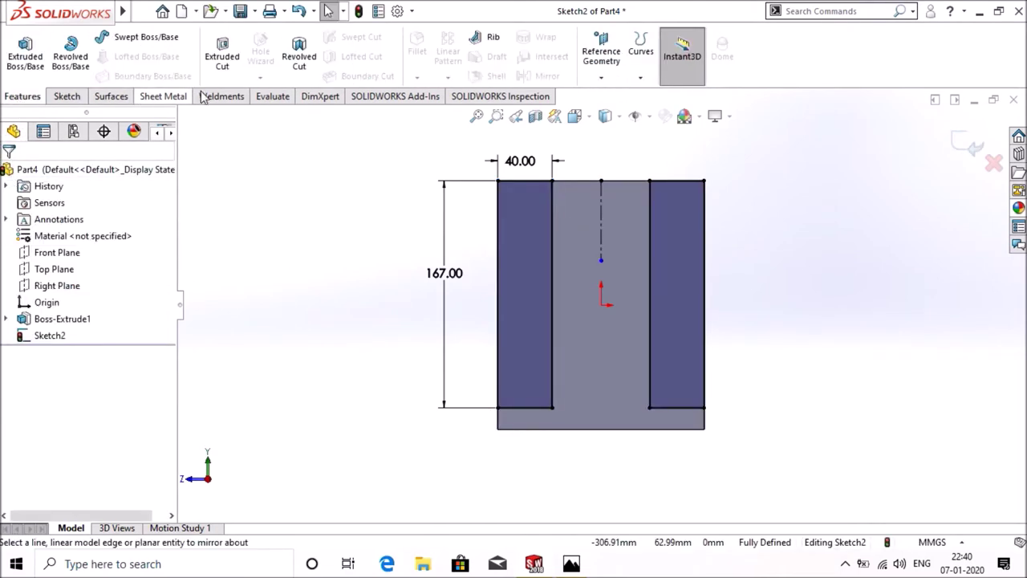
click(222, 55)
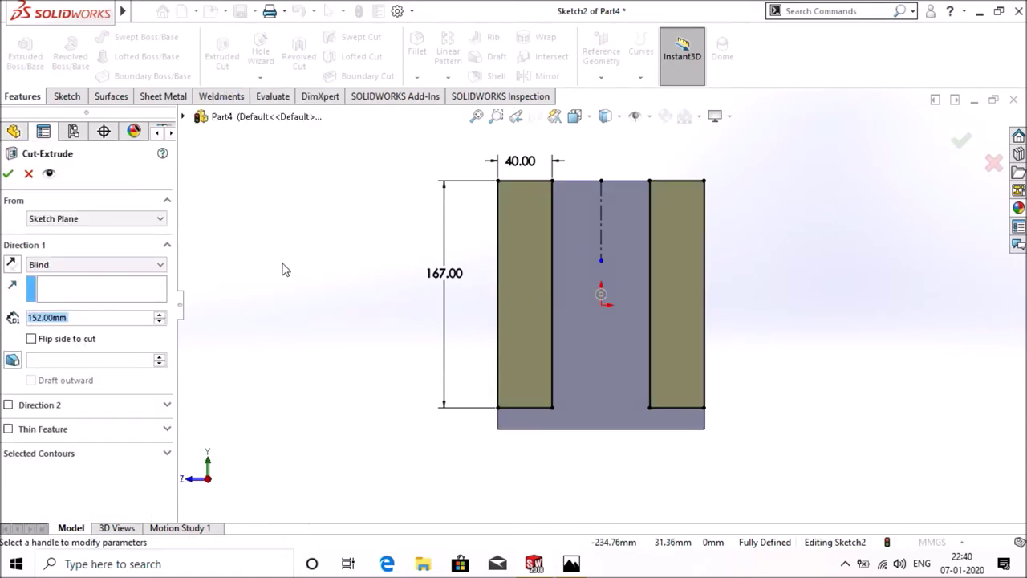
click(112, 268)
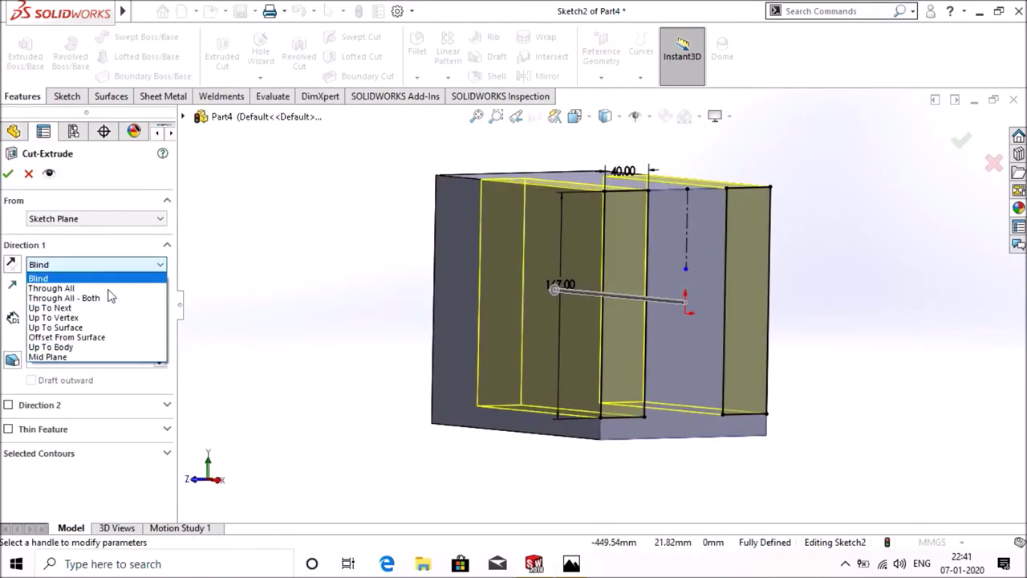
click(51, 288)
click(7, 174)
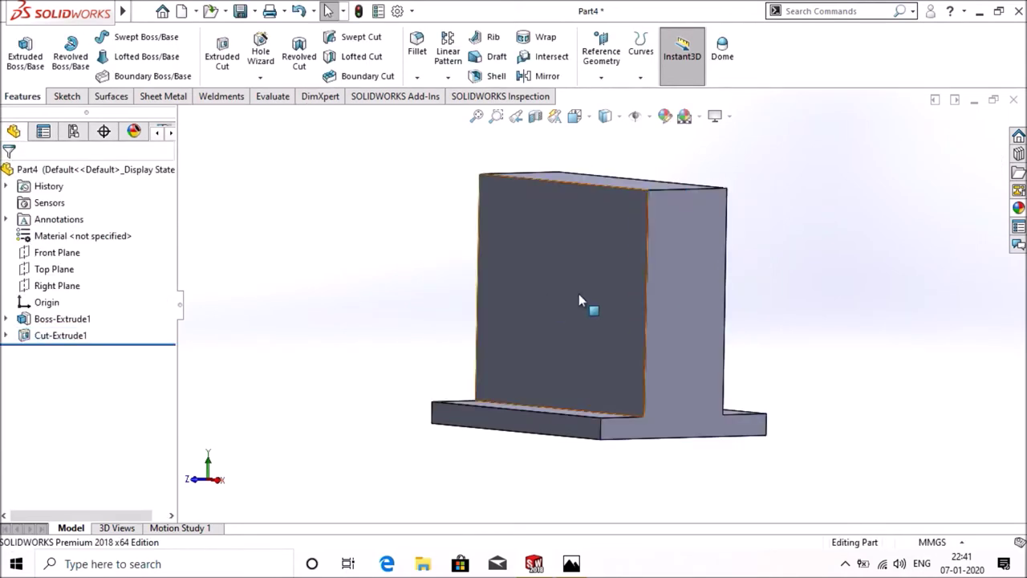
right_click(586, 294)
- Sketch on the front face and draw a circle centred at the top edge midpoint
click(620, 216)
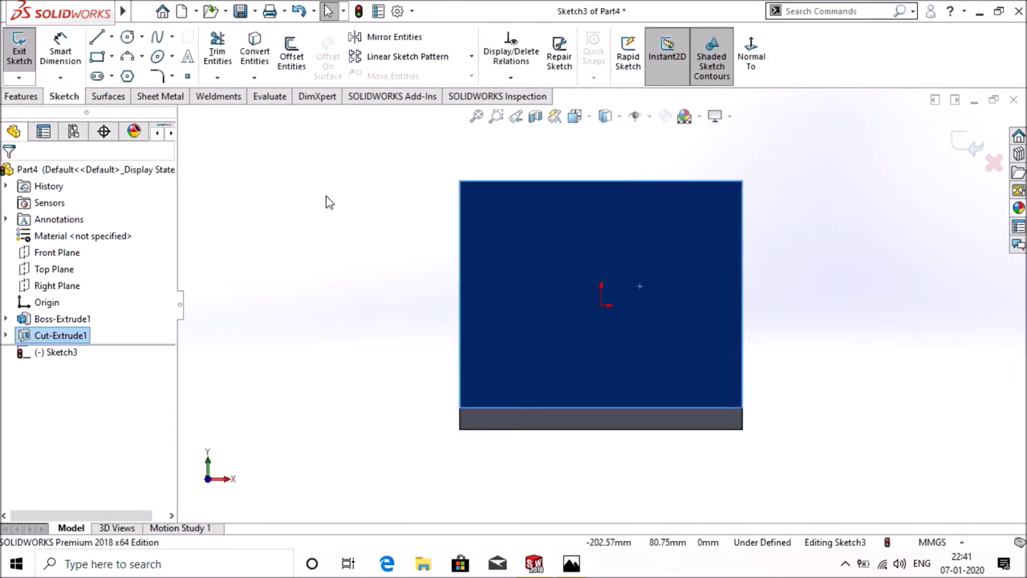
click(337, 214)
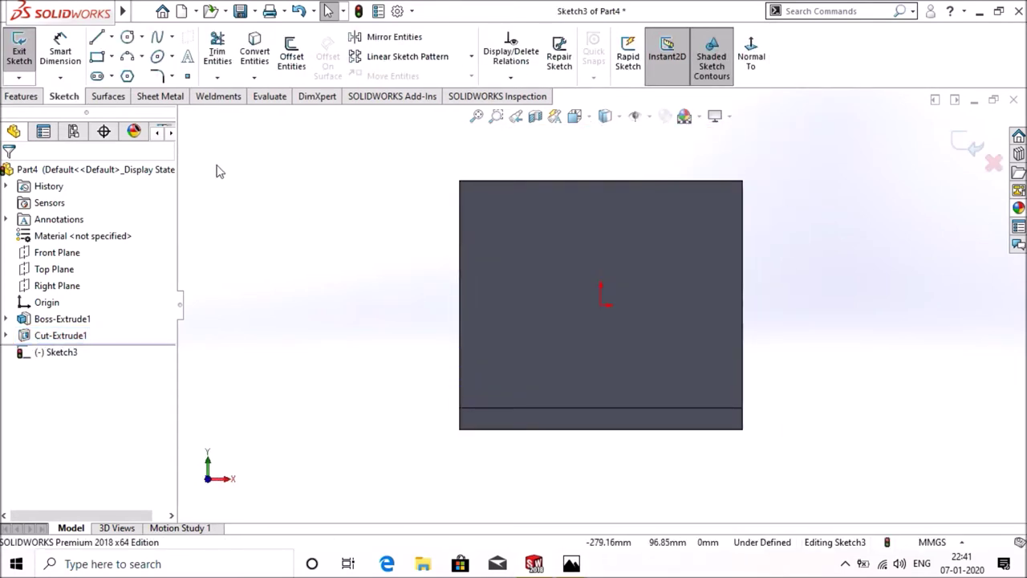
click(141, 36)
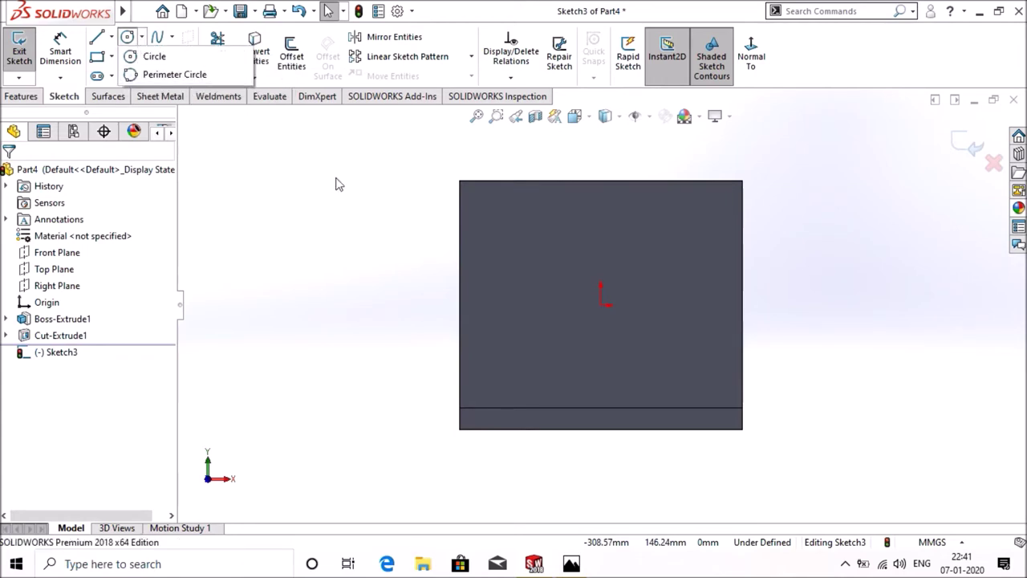
click(150, 56)
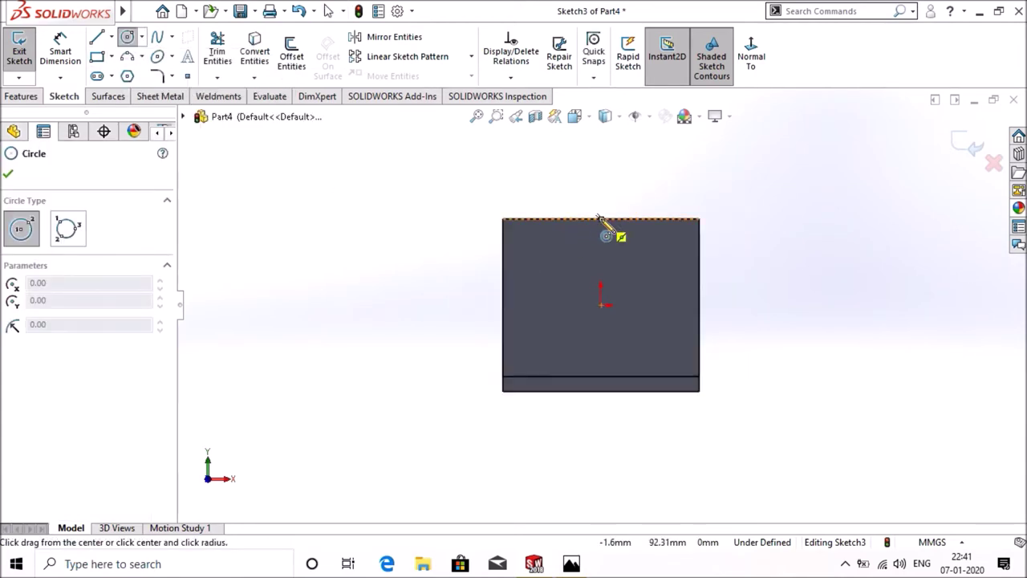
click(600, 218)
click(659, 279)
right_click(671, 292)
click(673, 292)
- Dimension the circle's diameter to 192 mm (96*2)
click(60, 51)
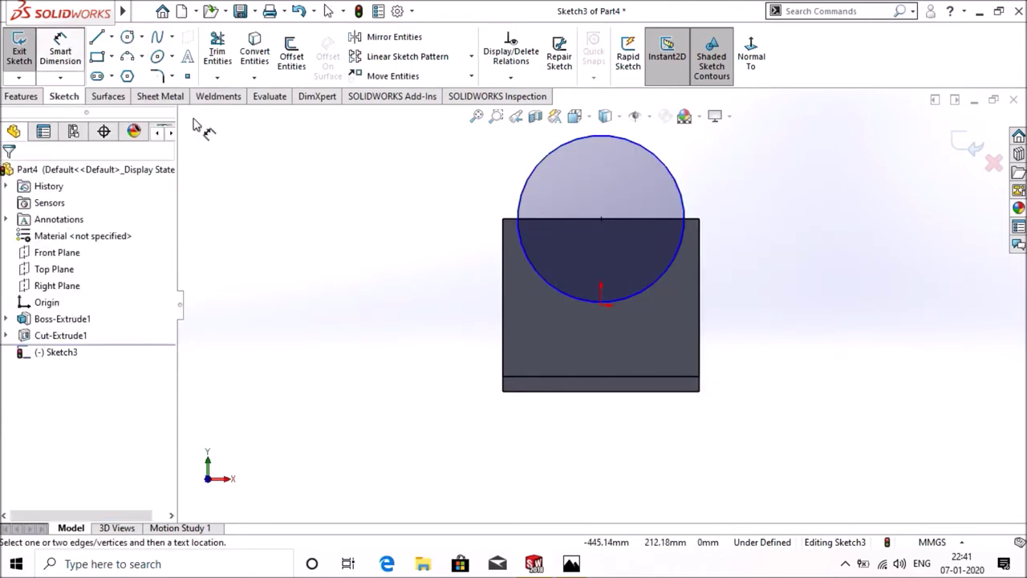
click(542, 159)
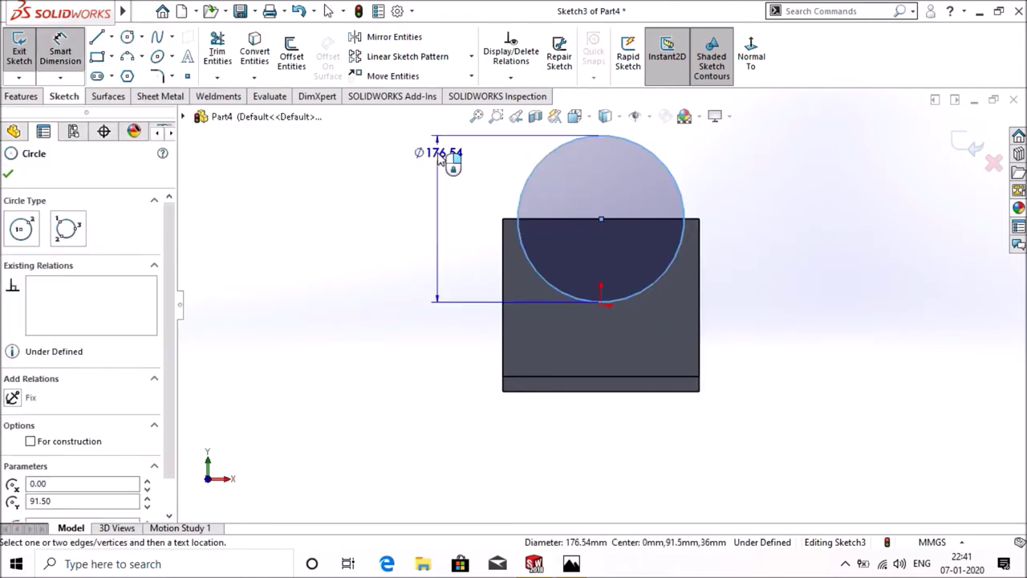
click(437, 138)
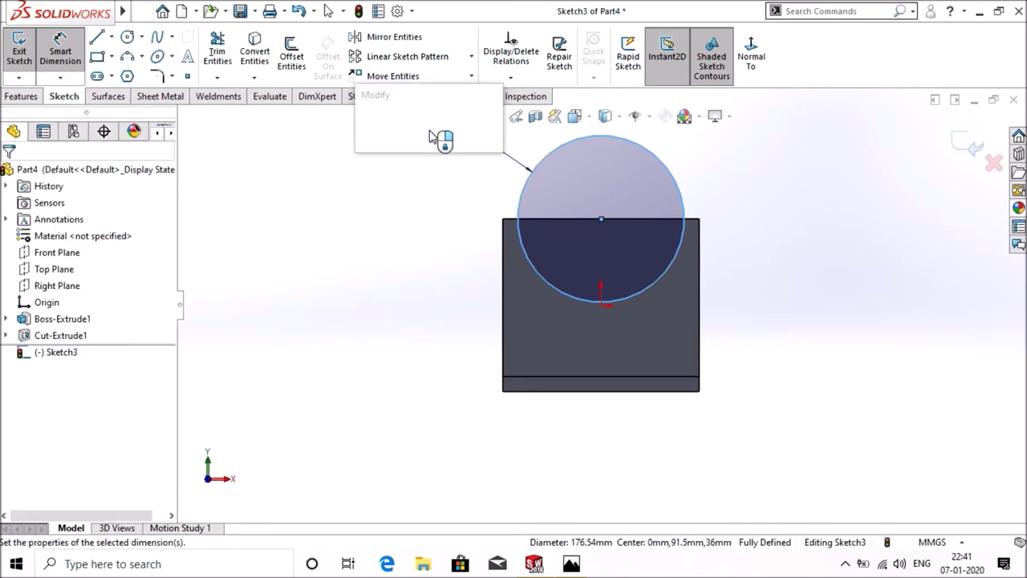
text(96)
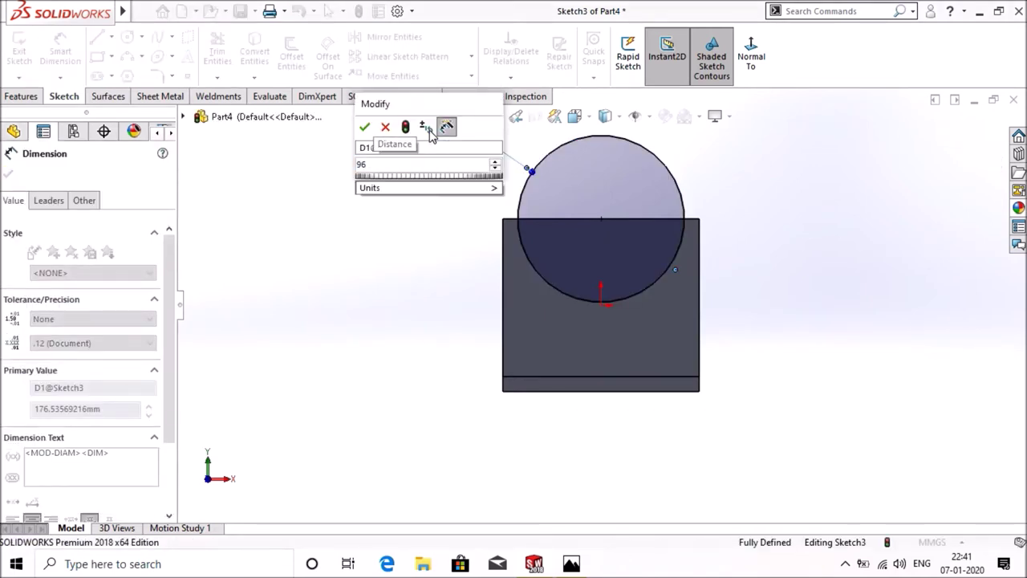
key(Return)
text(2)
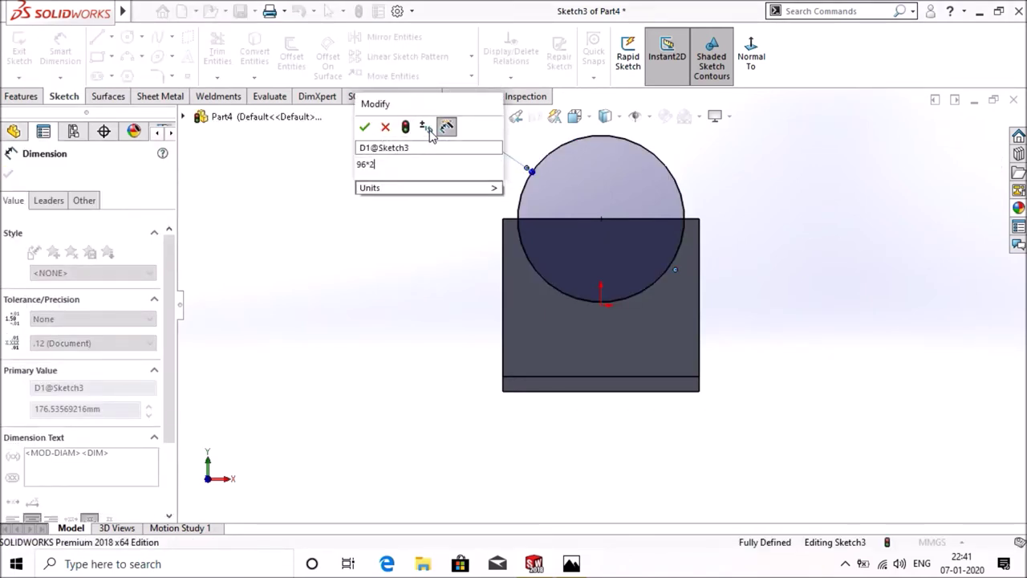
key(Return)
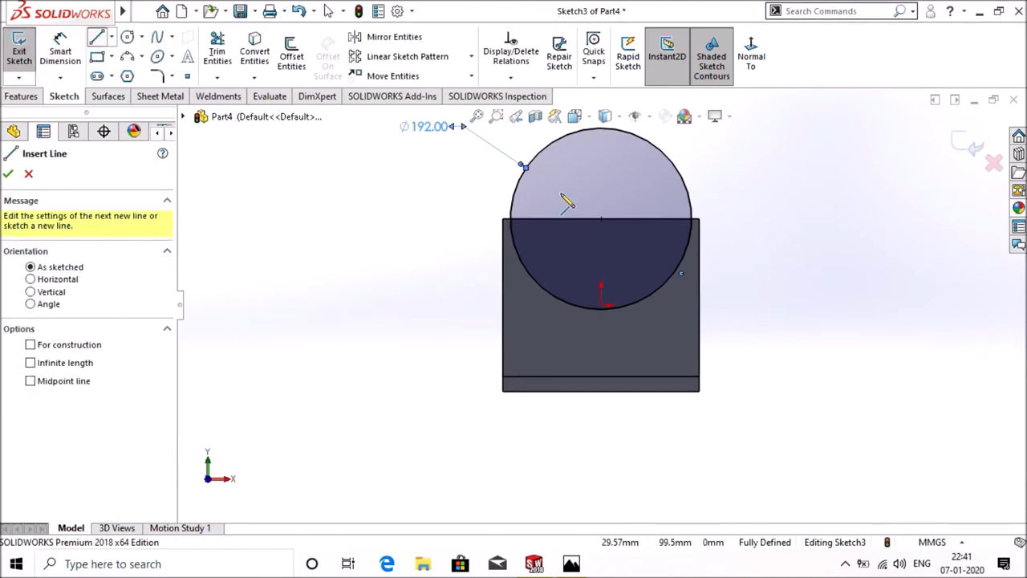
- Draw a short horizontal line from the circle to the wall's left edge
scroll(539, 241, down, 3)
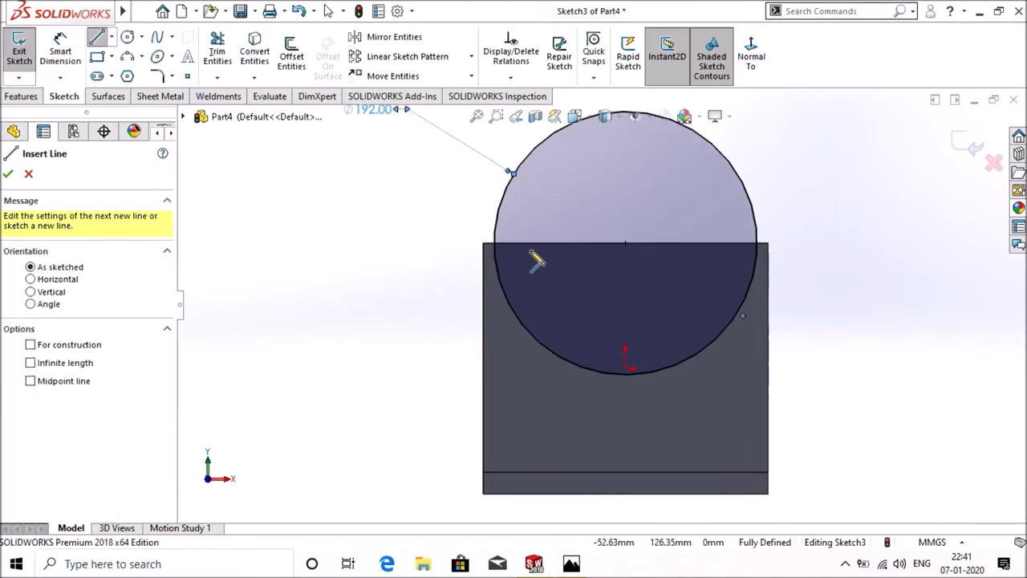
click(495, 270)
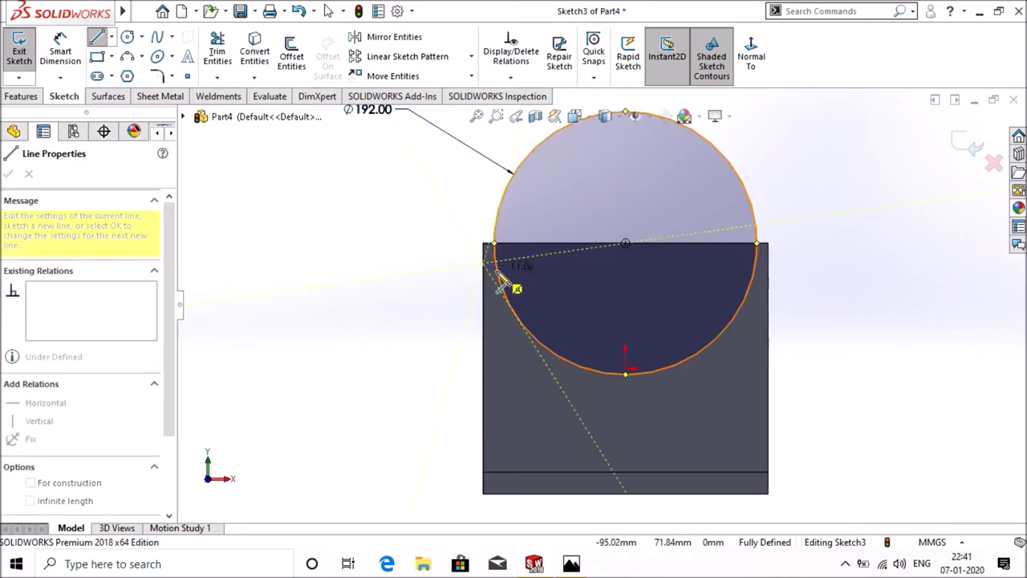
click(483, 263)
right_click(489, 263)
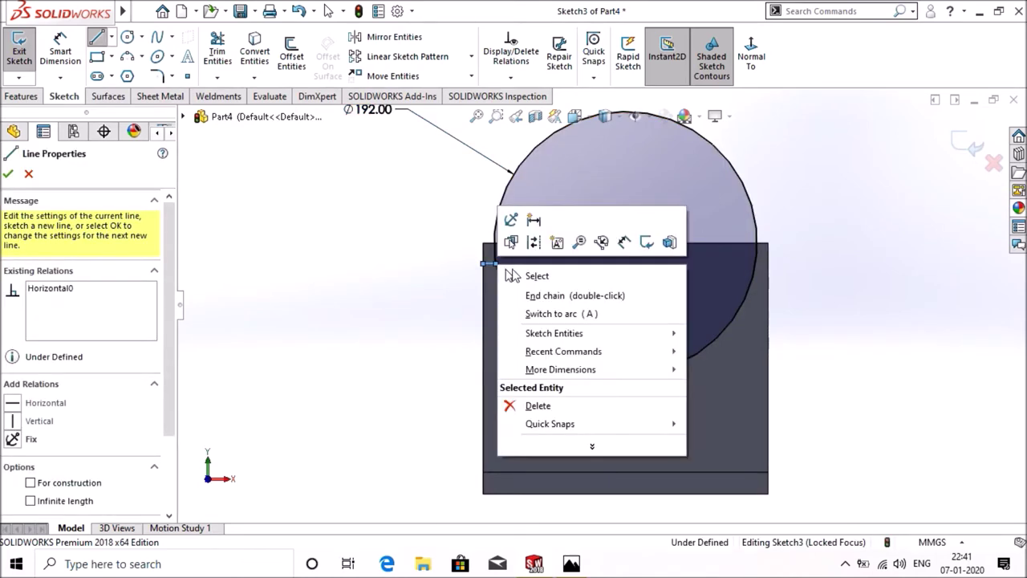
click(523, 273)
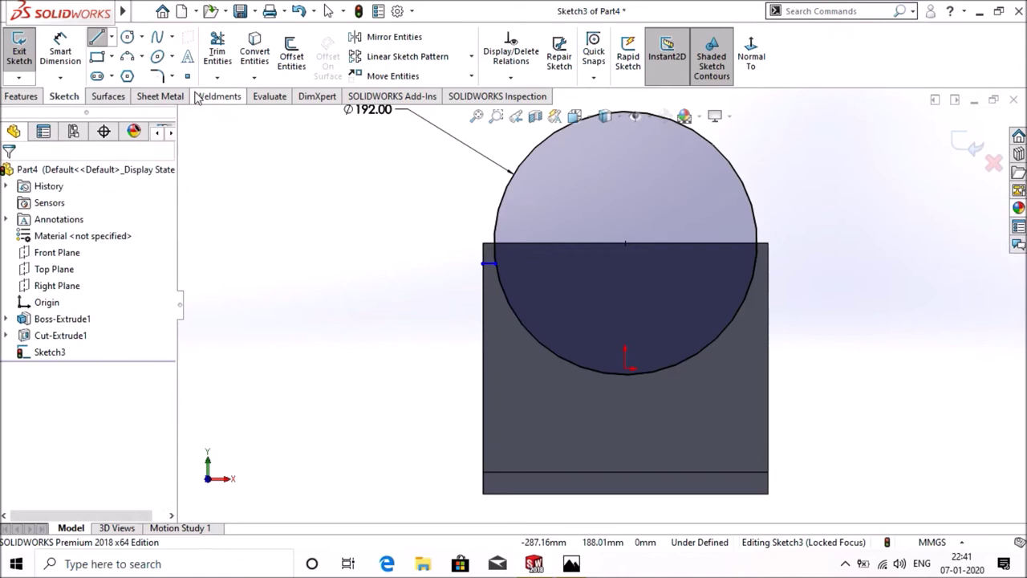
- Draw a vertical line from near the block's lower left up to the large circle
click(101, 40)
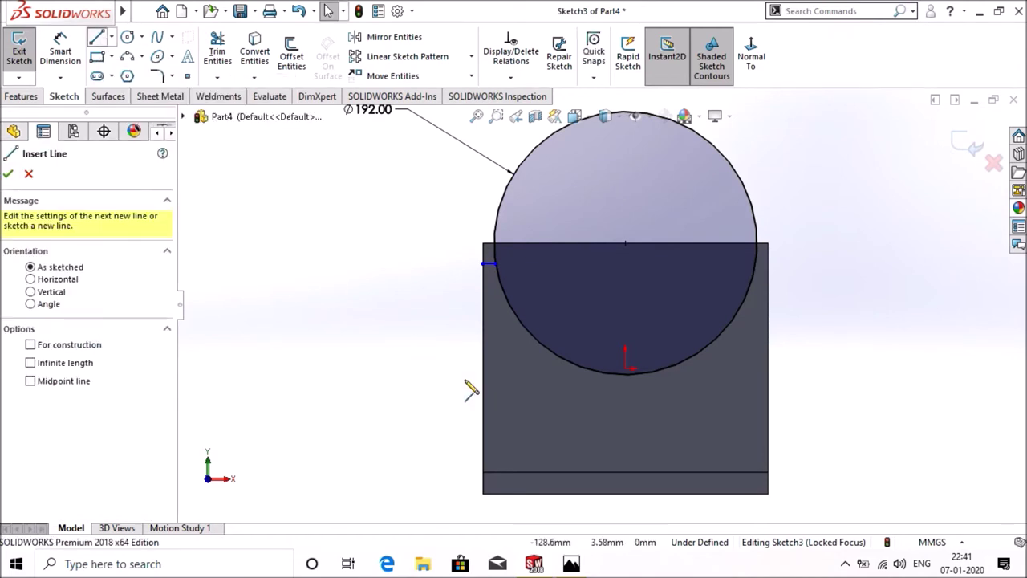
click(514, 460)
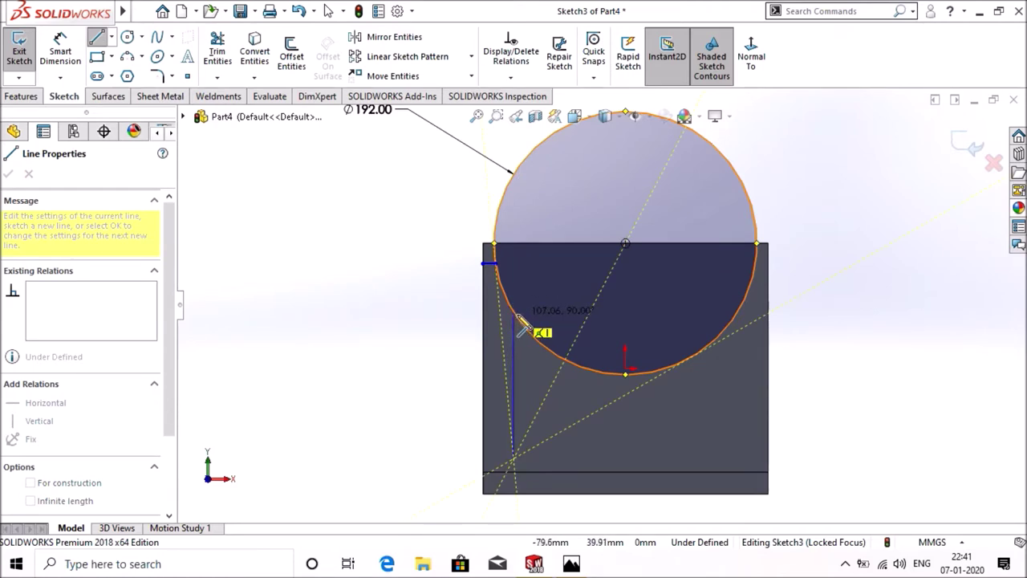
click(514, 313)
right_click(517, 317)
click(529, 327)
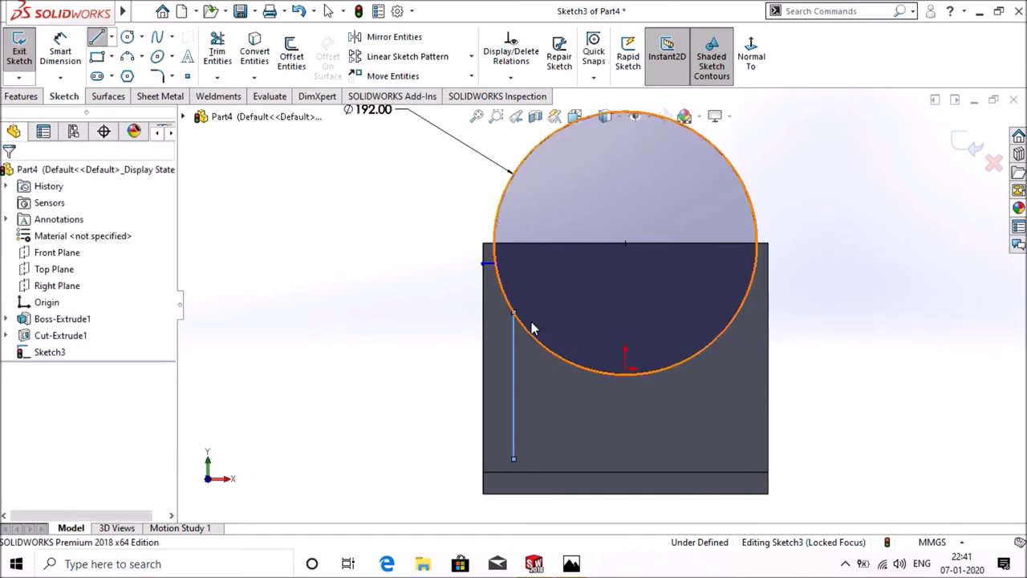
click(60, 50)
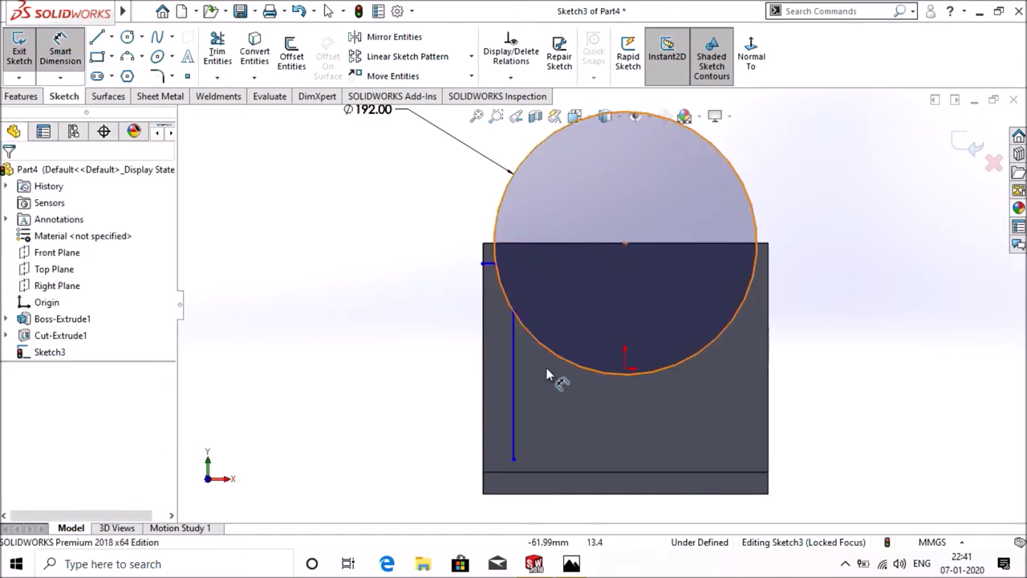
- Dimension the vertical line 18 mm from the block's left edge
click(513, 397)
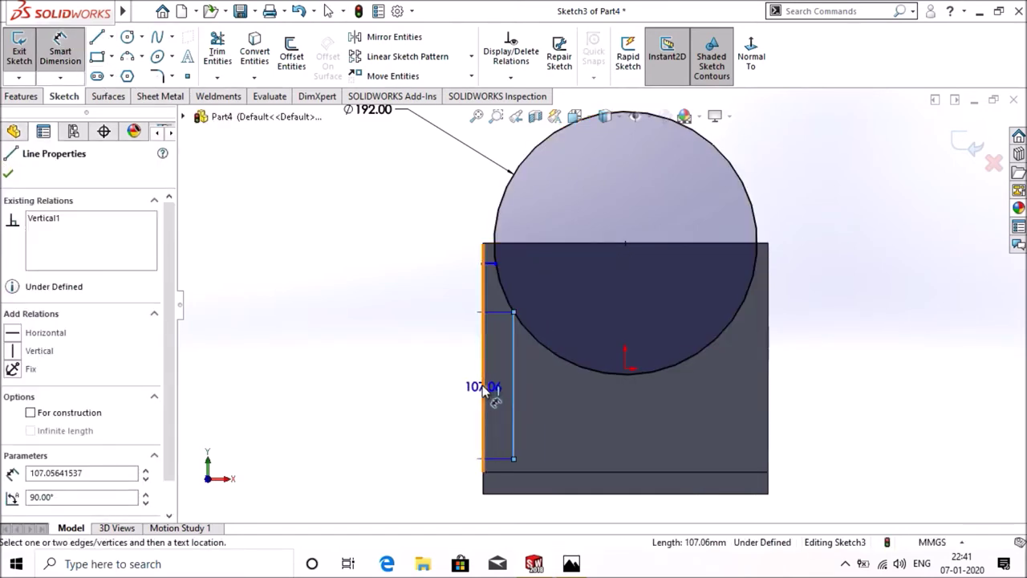
click(483, 388)
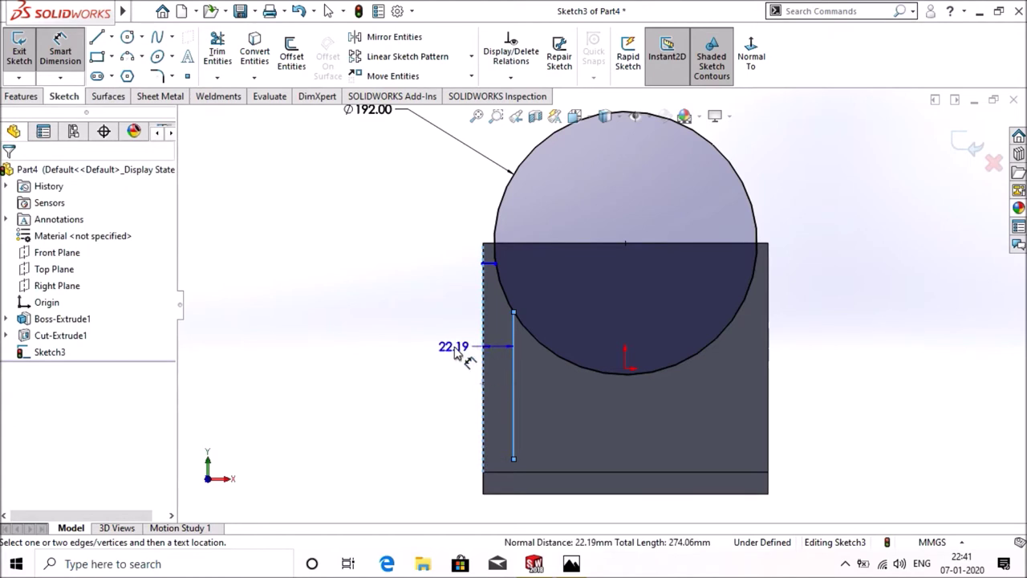
click(454, 353)
text(18)
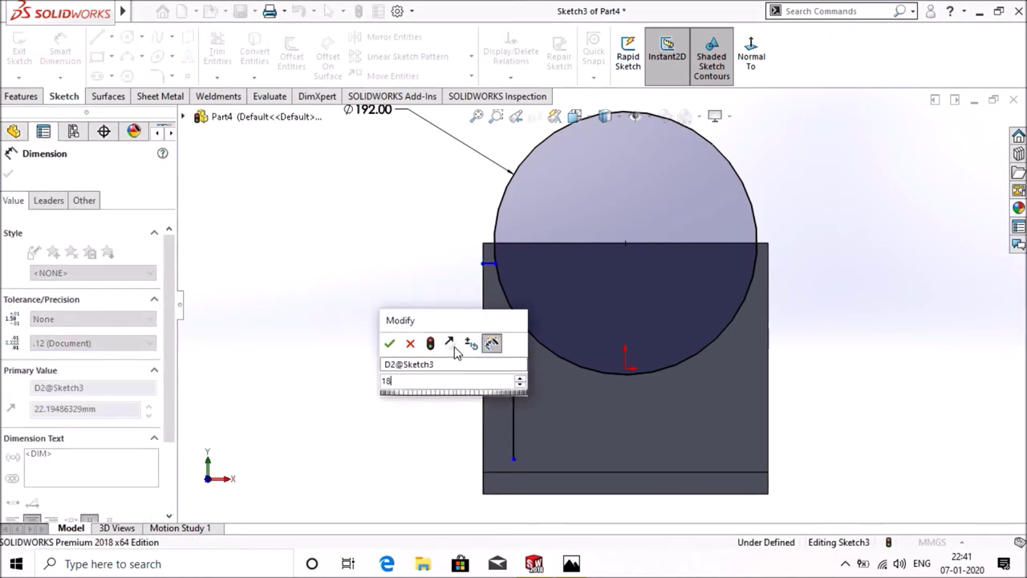
key(Escape)
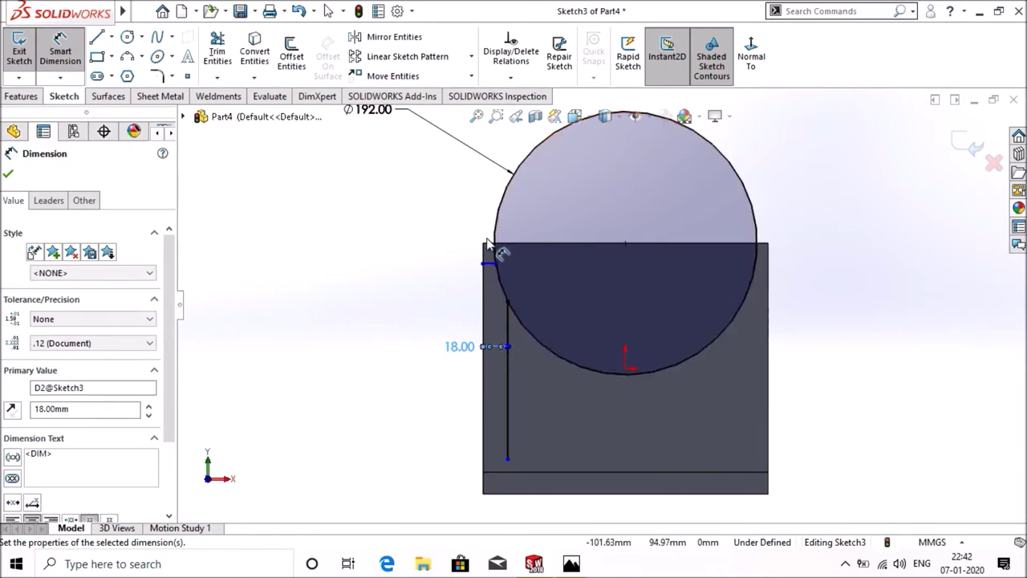
- Add a 6 mm offset dimension below the block's top edge
click(487, 244)
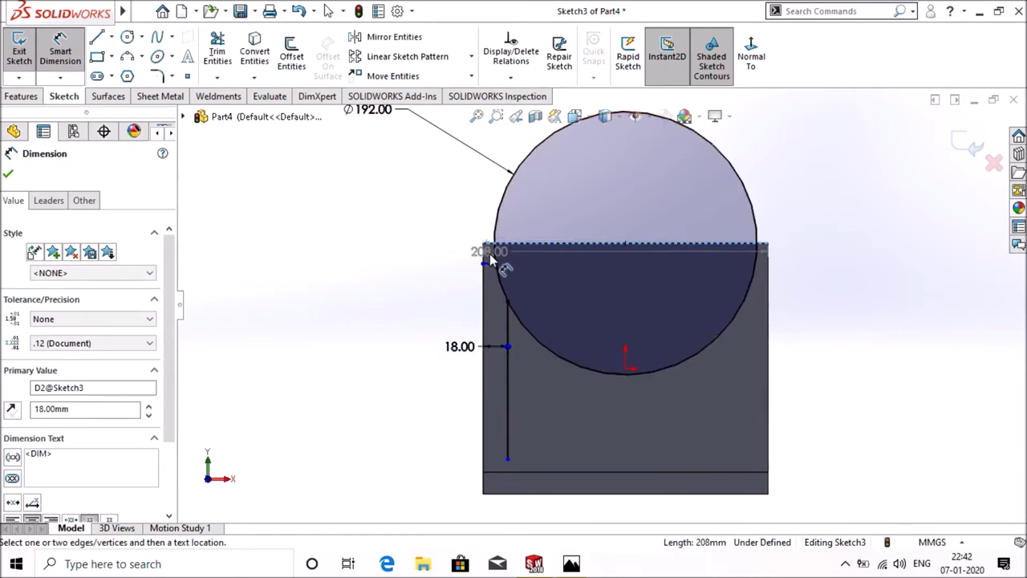
click(492, 264)
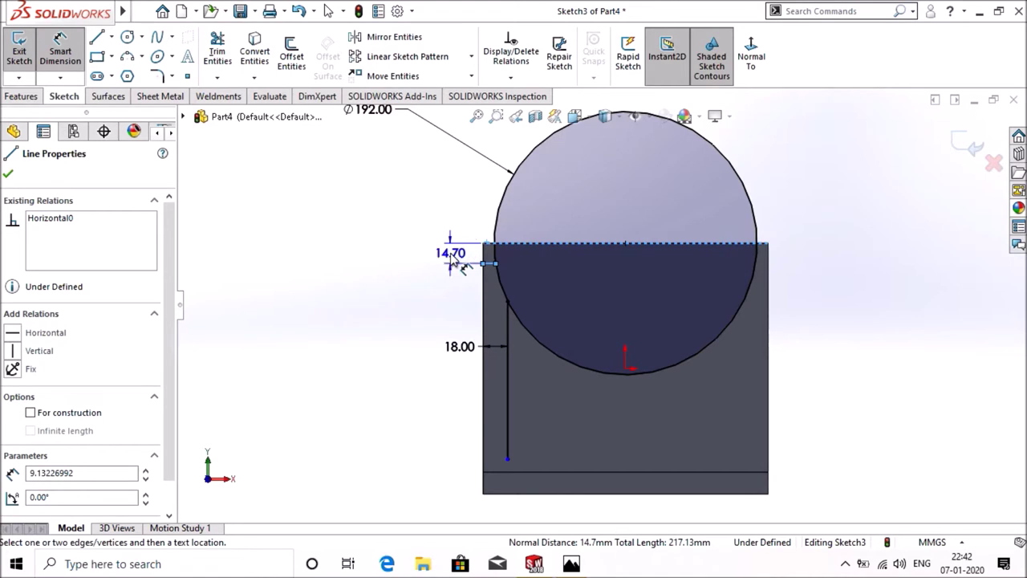
click(454, 259)
text(6)
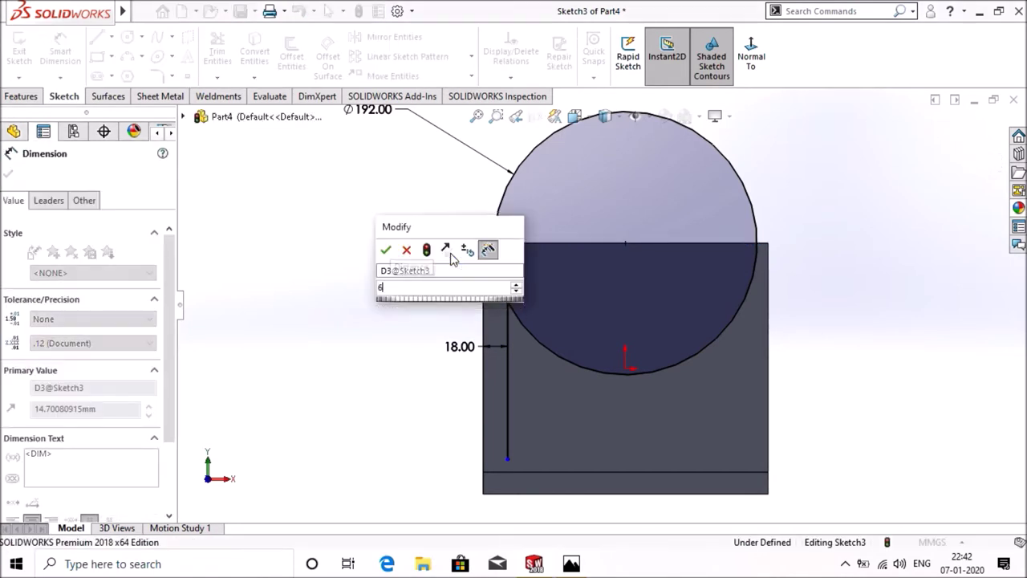
key(Return)
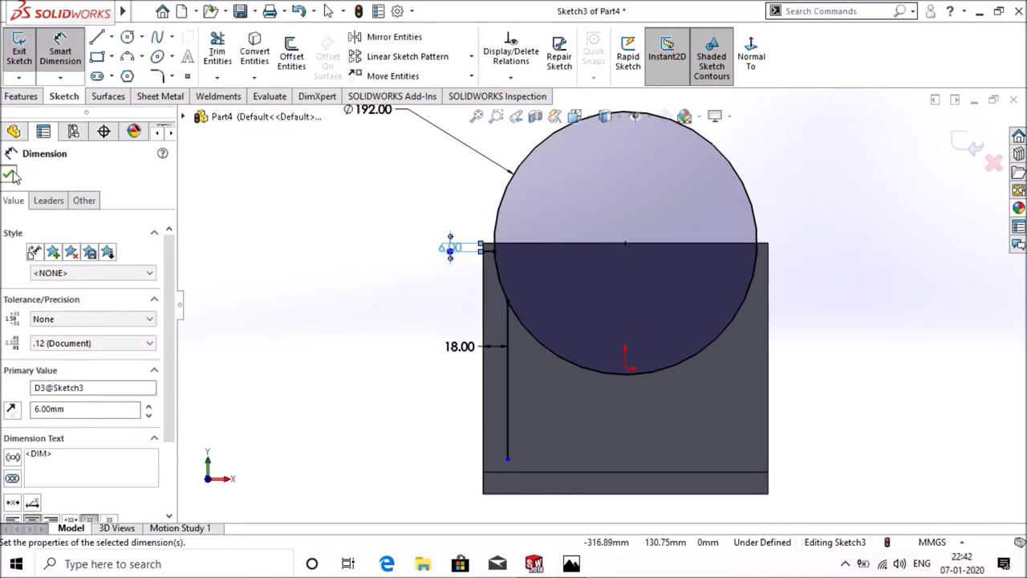
click(10, 175)
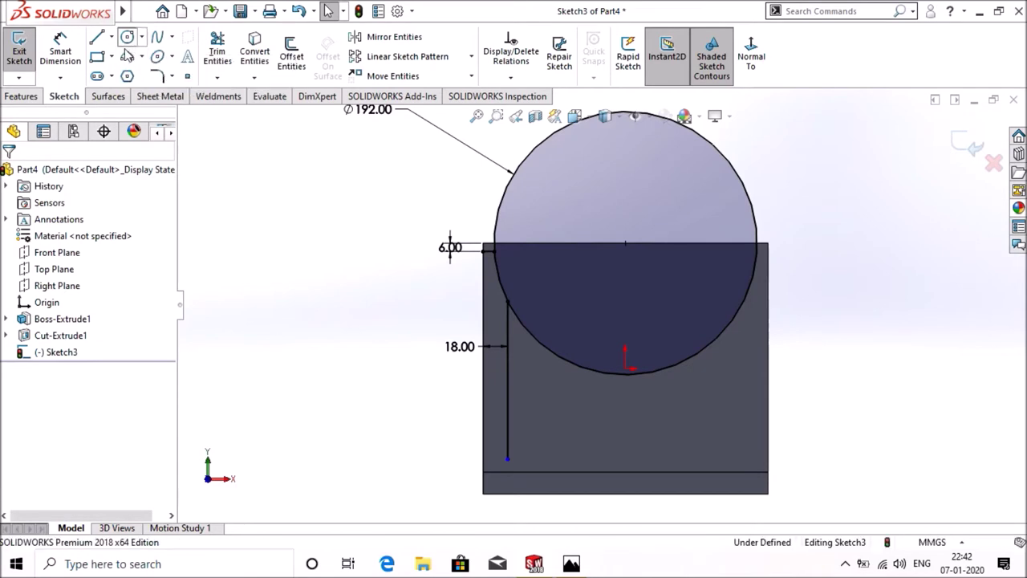
- Draw a small circle to the left of the block's lower corner
click(126, 38)
click(432, 433)
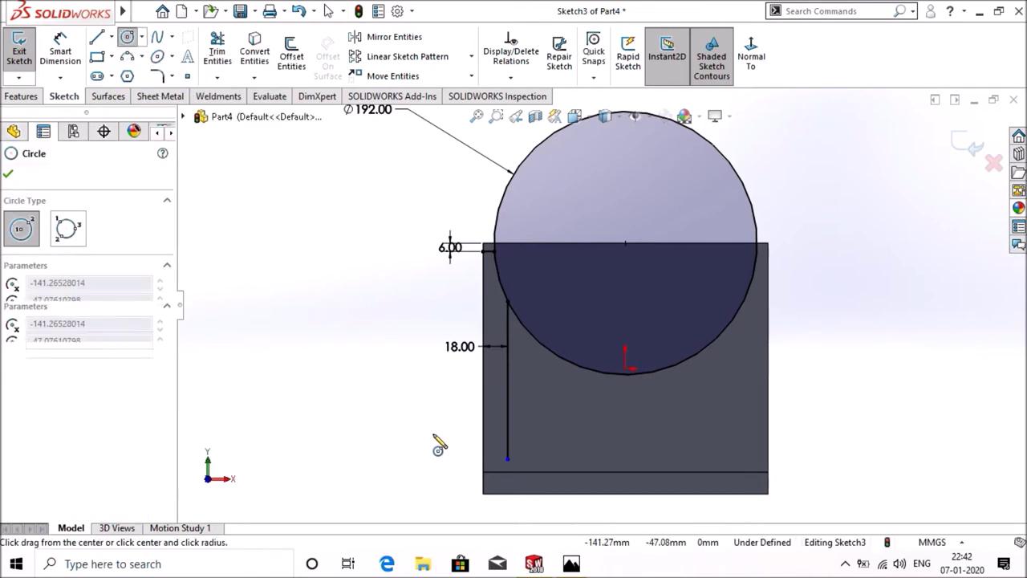
click(408, 417)
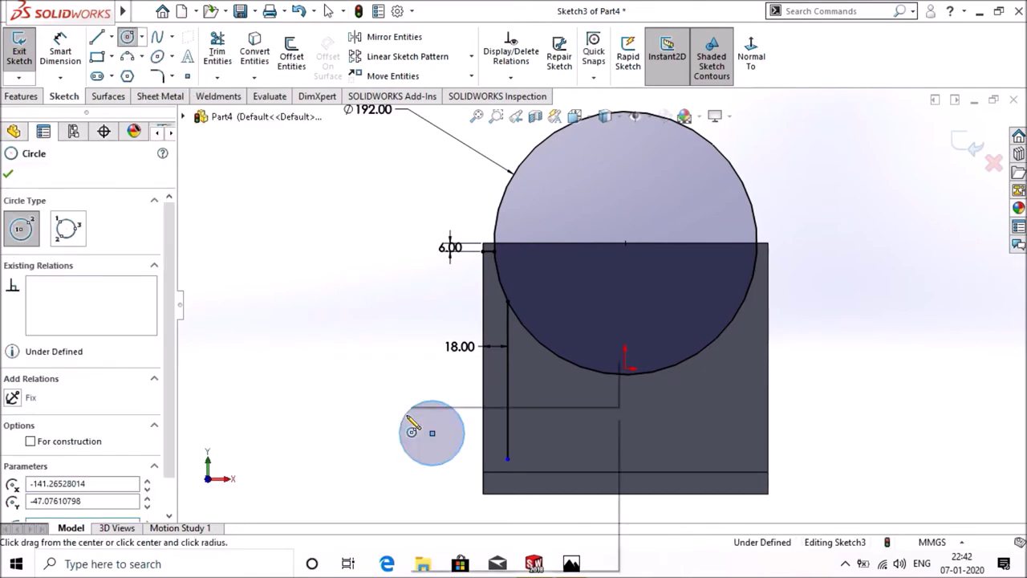
key(Escape)
- Dimension the small circle's diameter to 80 mm (40*2)
click(71, 58)
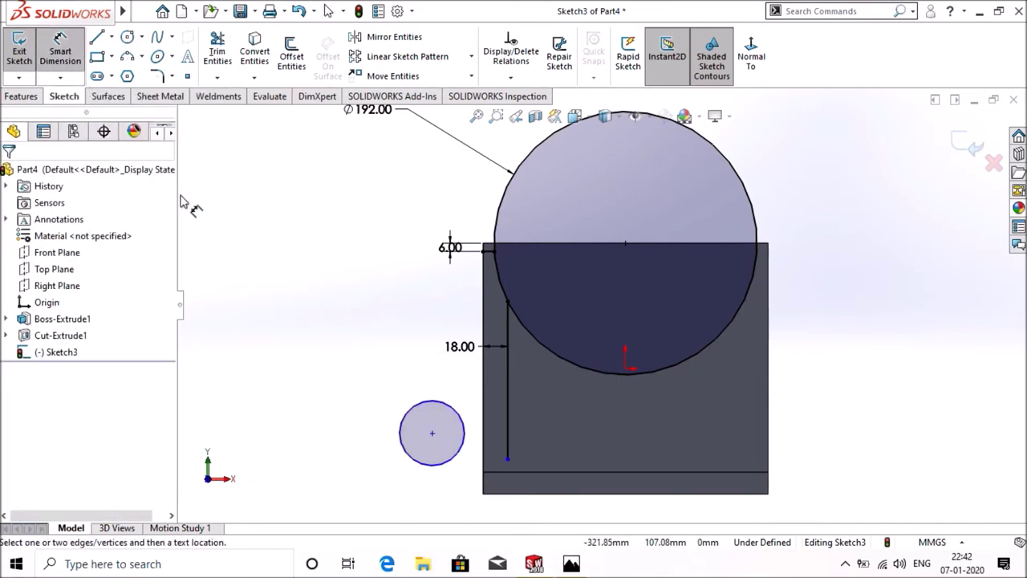
click(410, 416)
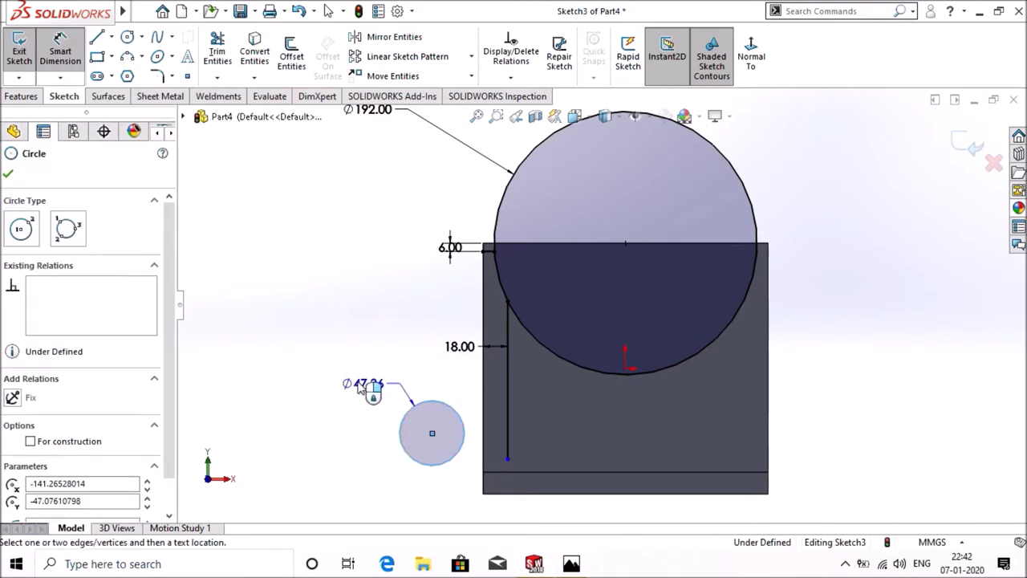
click(361, 388)
text(40)
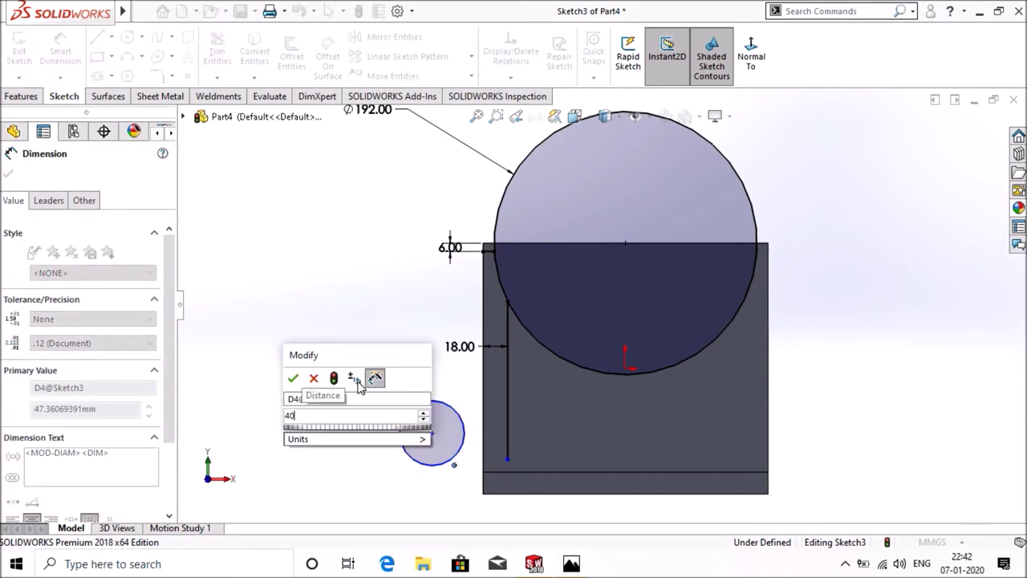
text(*)
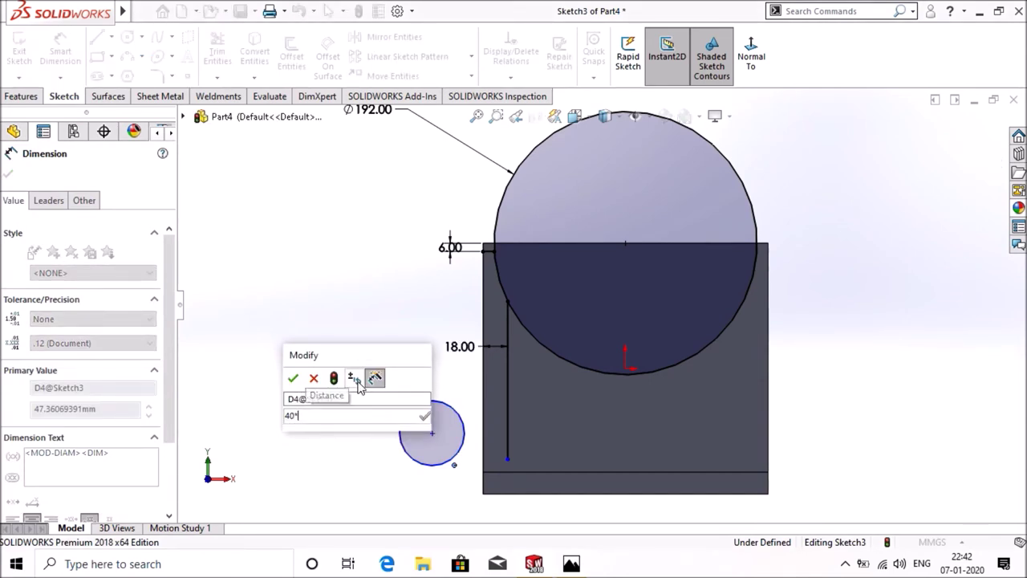
text(2)
key(Return)
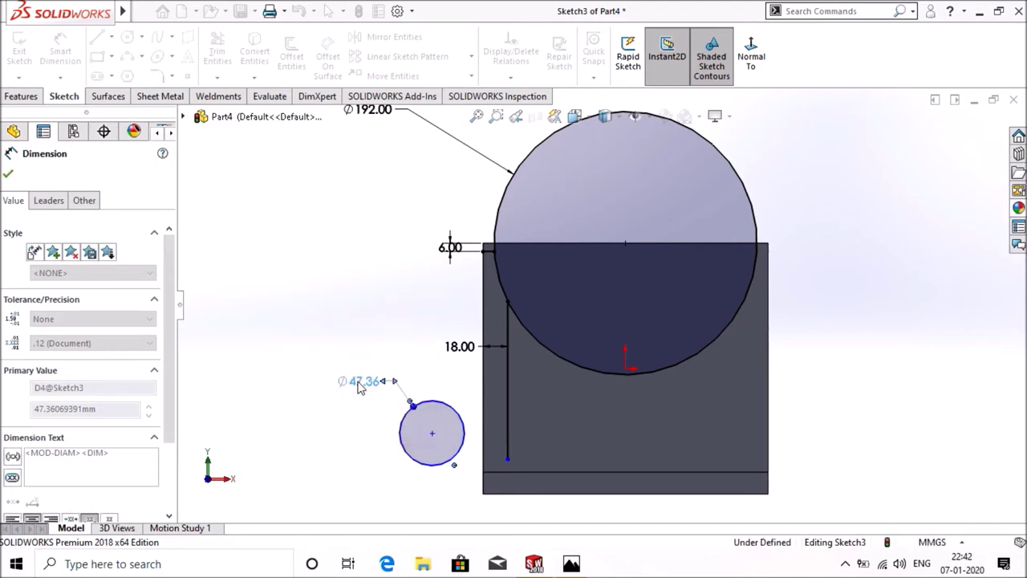
click(8, 169)
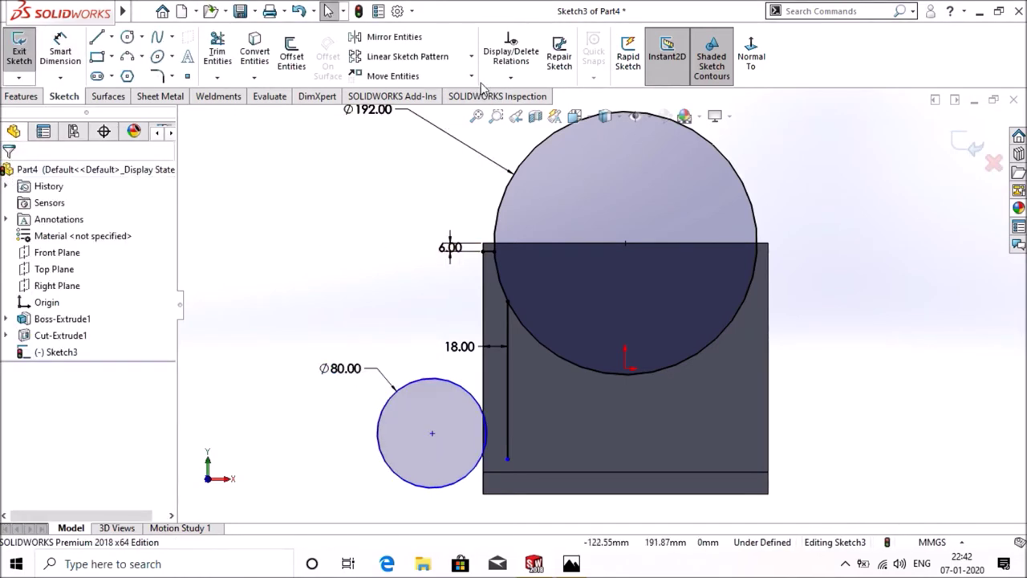
- Add a Coincident relation between the 80 mm circle and the block's lower-left corner point
click(511, 77)
click(511, 114)
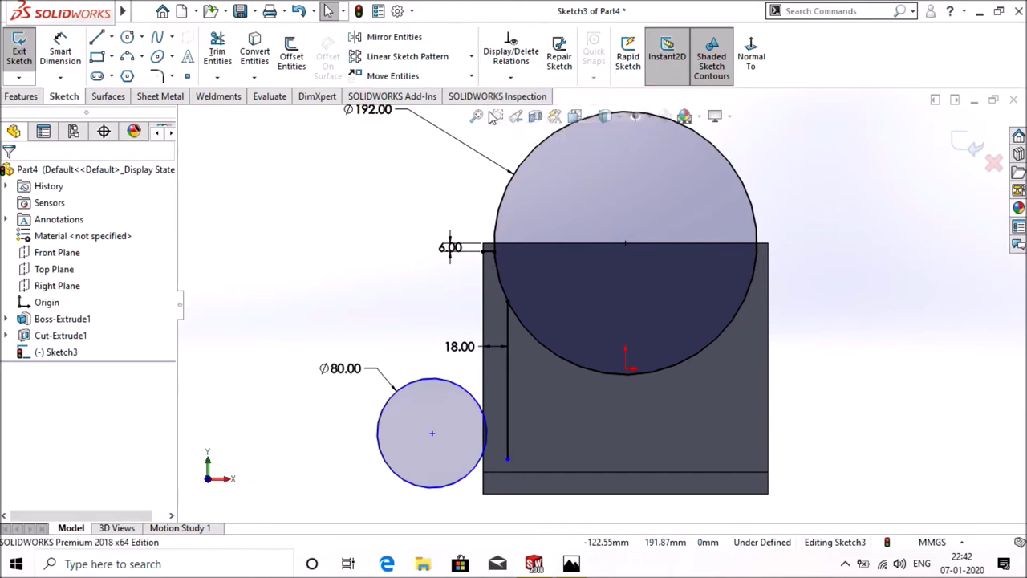
click(483, 474)
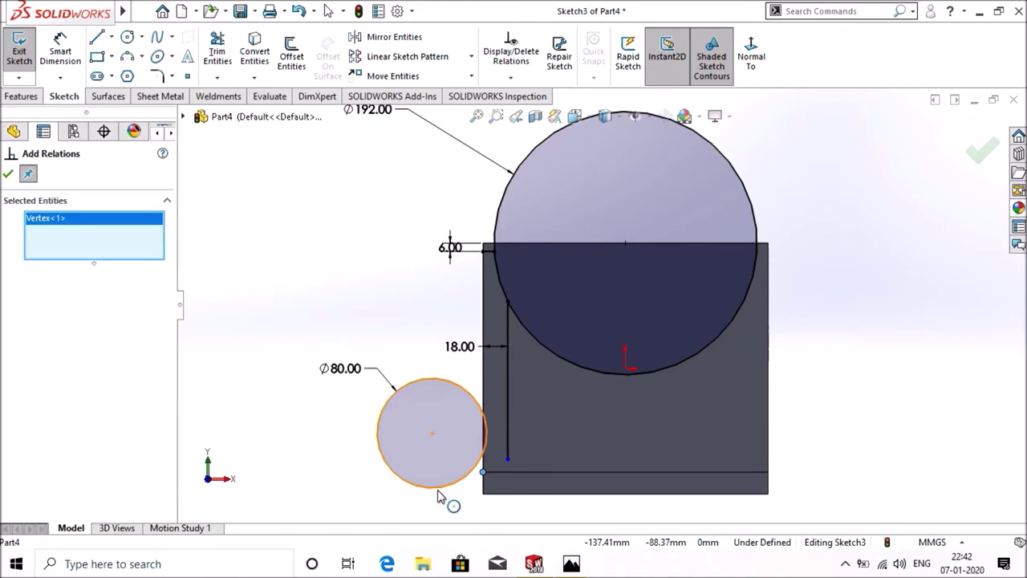
click(437, 492)
click(47, 434)
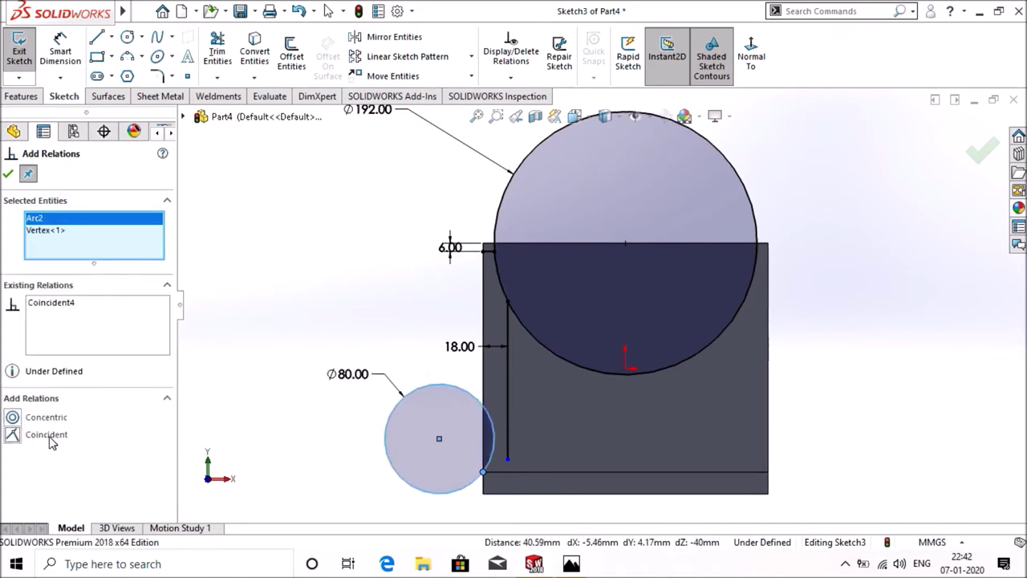
click(9, 174)
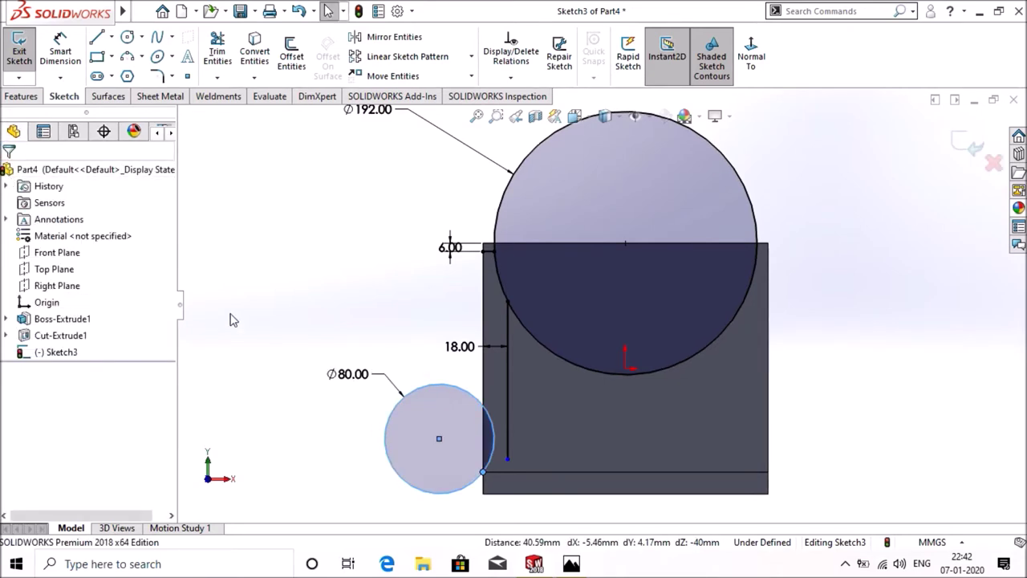
- Add a Tangent relation between the circle and the vertical line, fully defining it
click(511, 77)
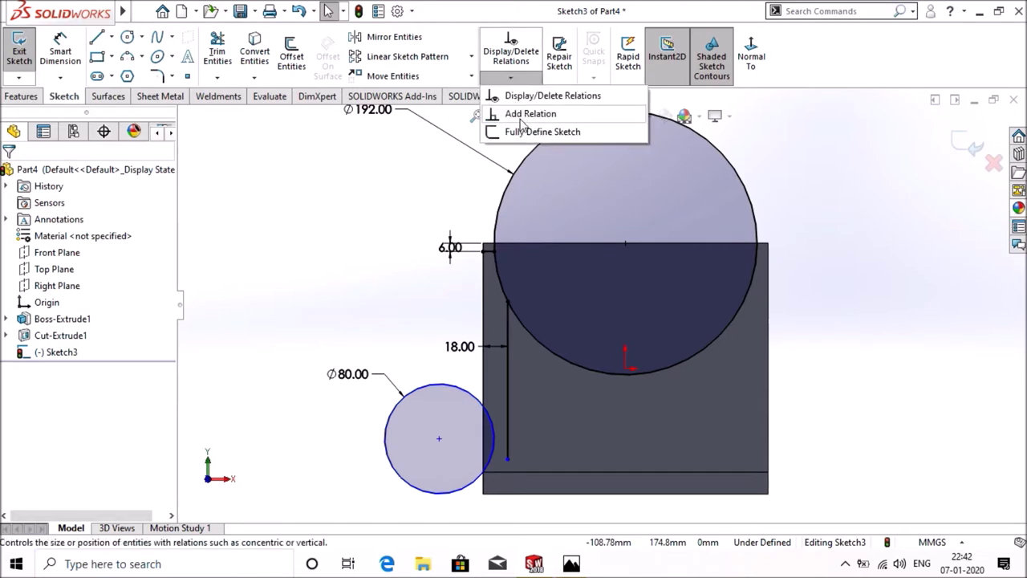
click(489, 415)
click(508, 407)
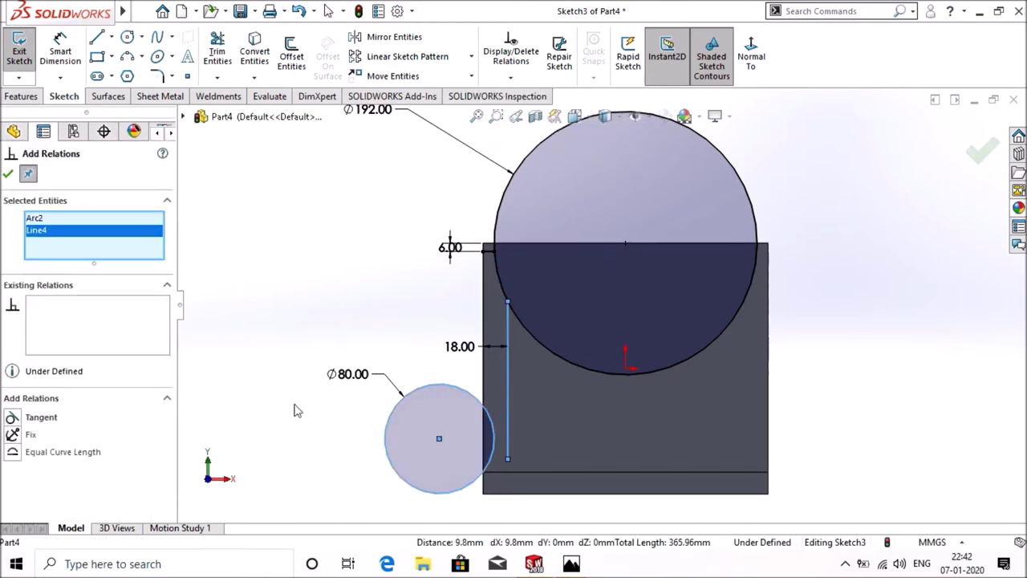
click(40, 417)
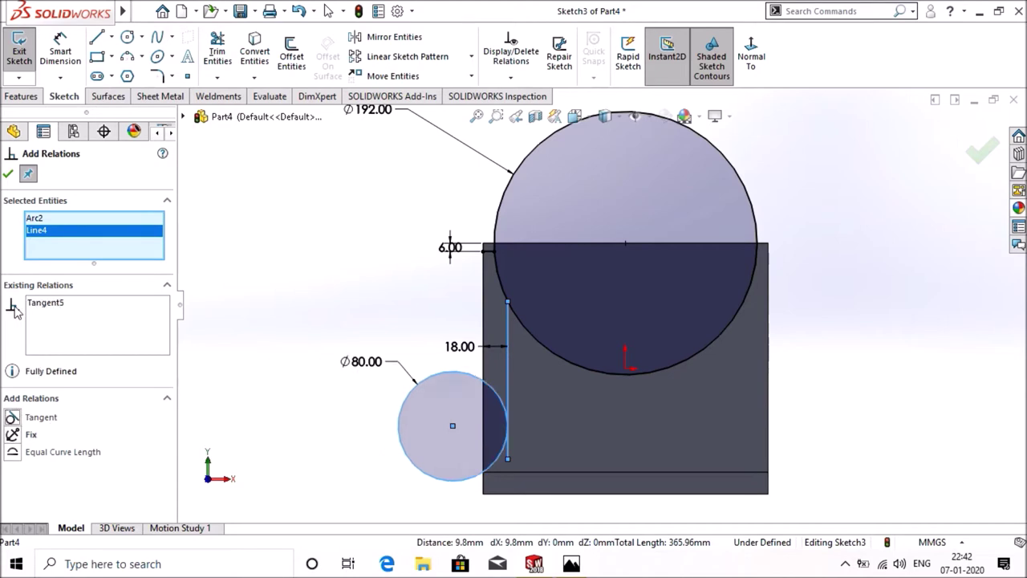
click(8, 175)
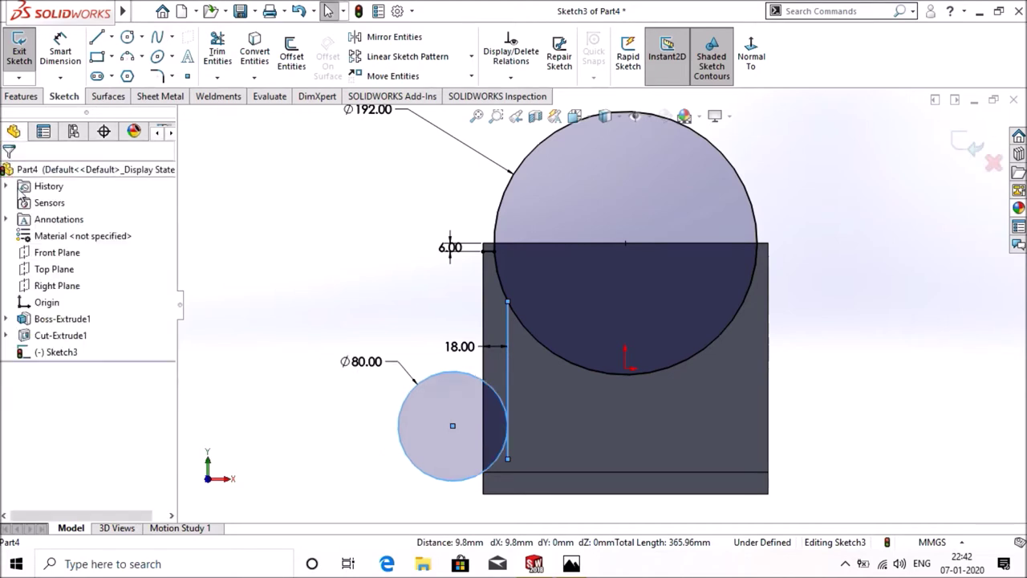
click(305, 283)
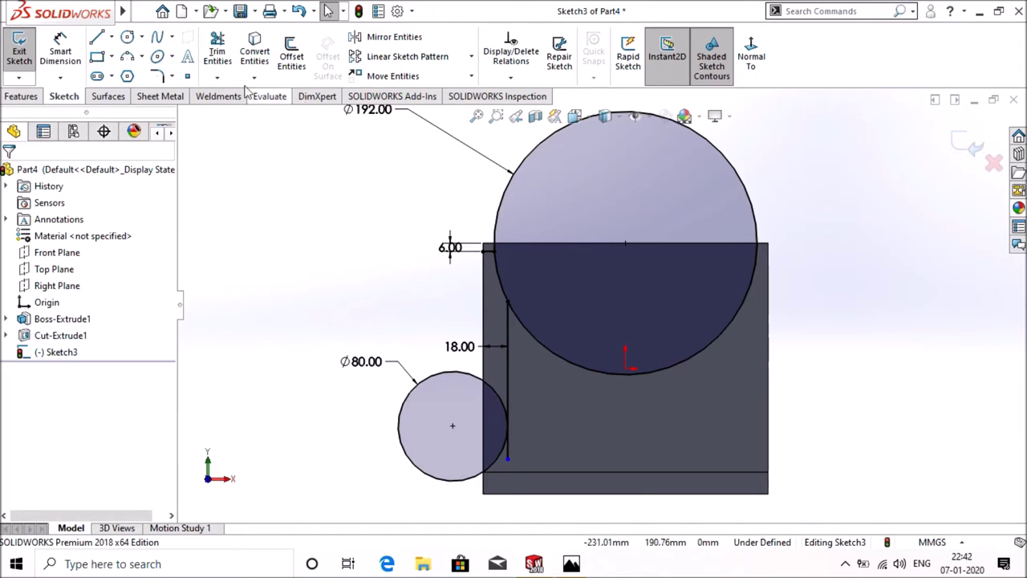
- Draw a vertical line from the 6.00 corner point straight down to the block's bottom edge
click(96, 37)
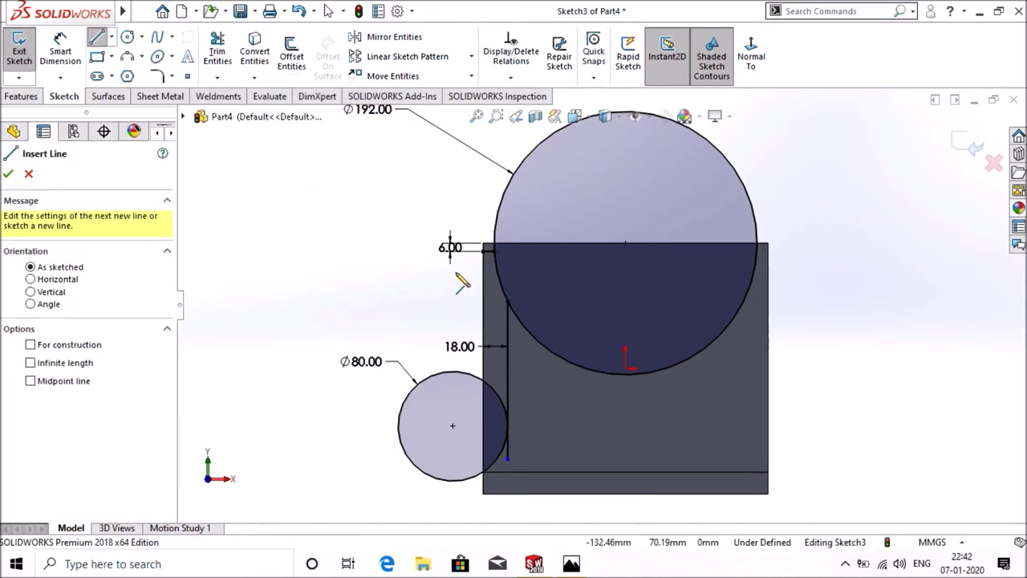
click(482, 251)
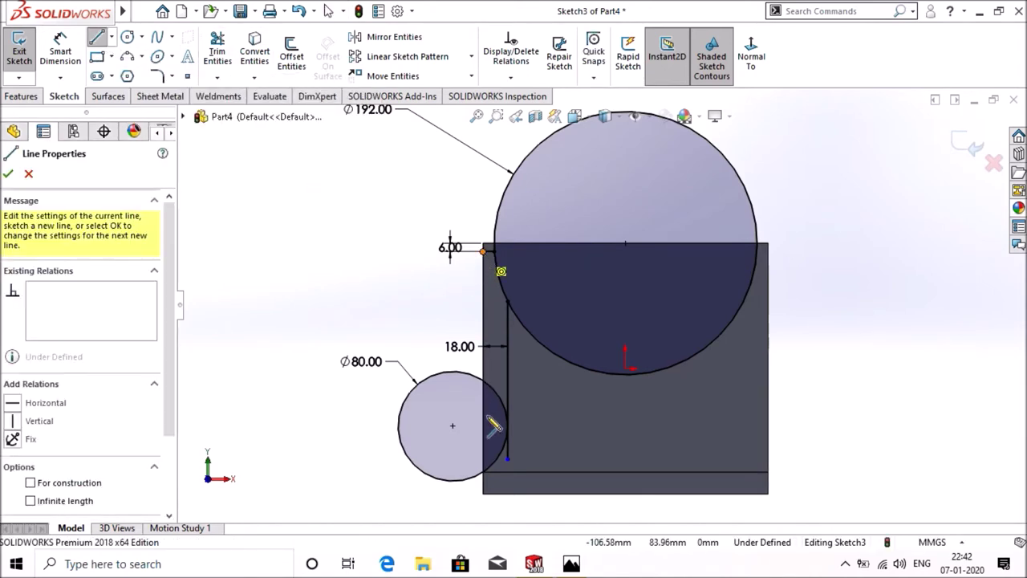
click(482, 474)
right_click(483, 474)
click(524, 384)
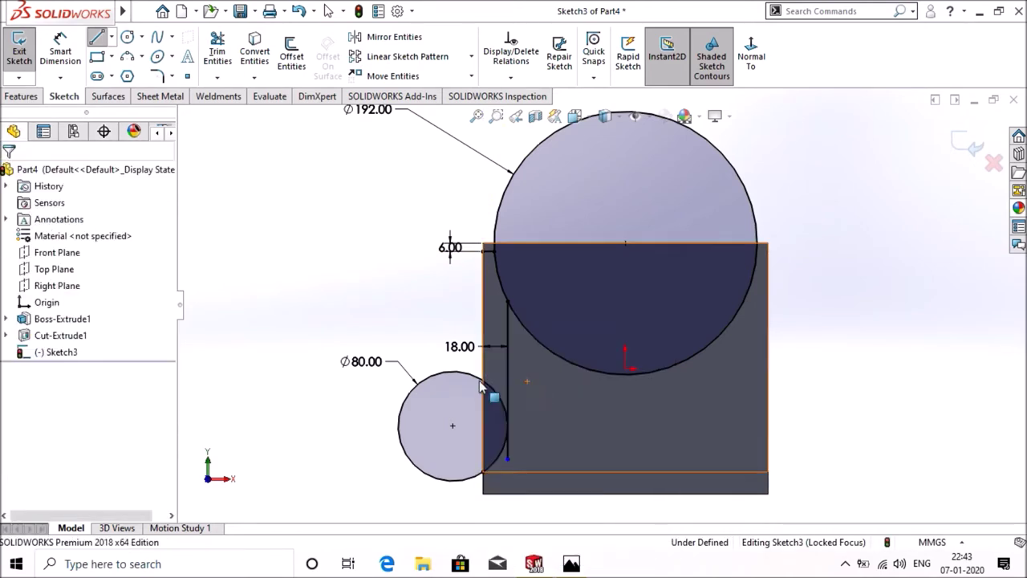
scroll(524, 450, down, 2)
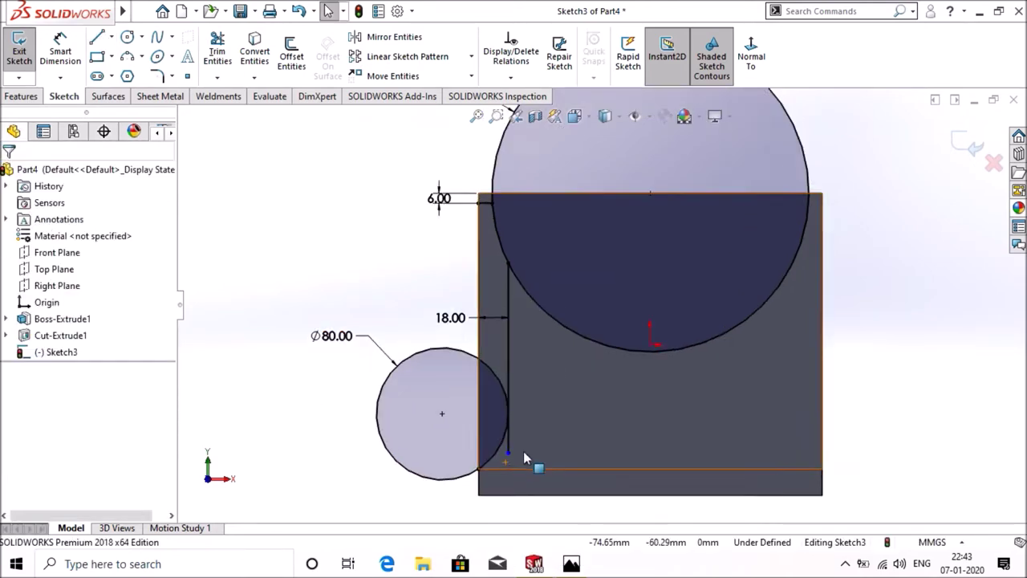
click(218, 52)
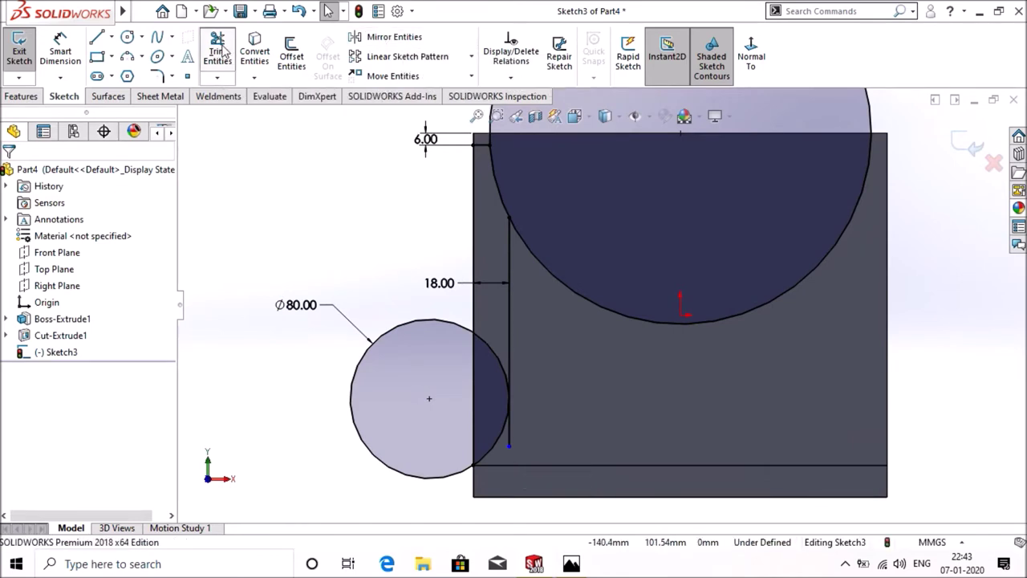
- Power-trim the line's lower leftover, the small circle's extra arcs and most of the large circle
drag(514, 425, 504, 389)
drag(494, 327, 427, 332)
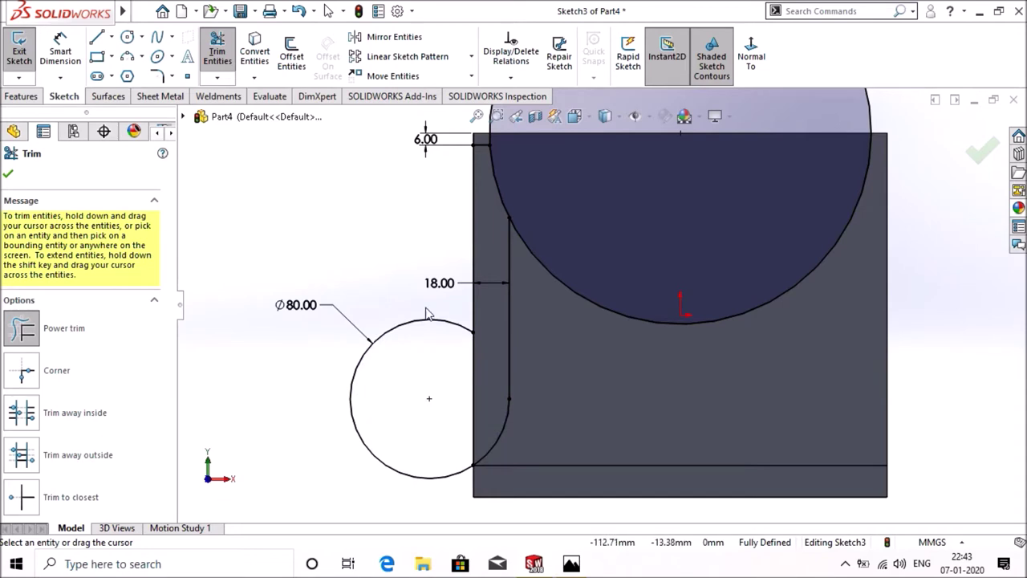
key(z)
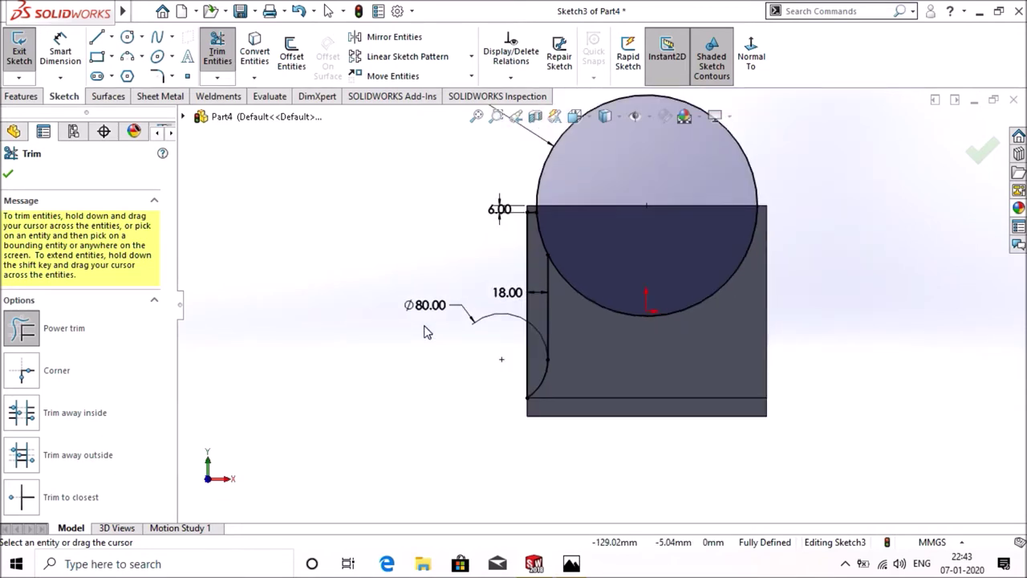
drag(601, 278, 599, 314)
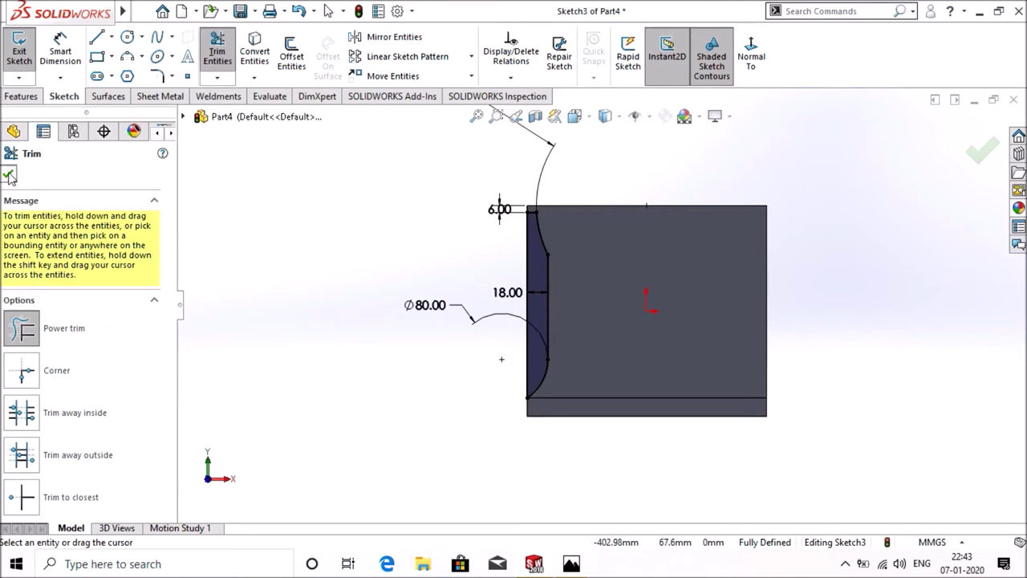
click(9, 176)
click(111, 37)
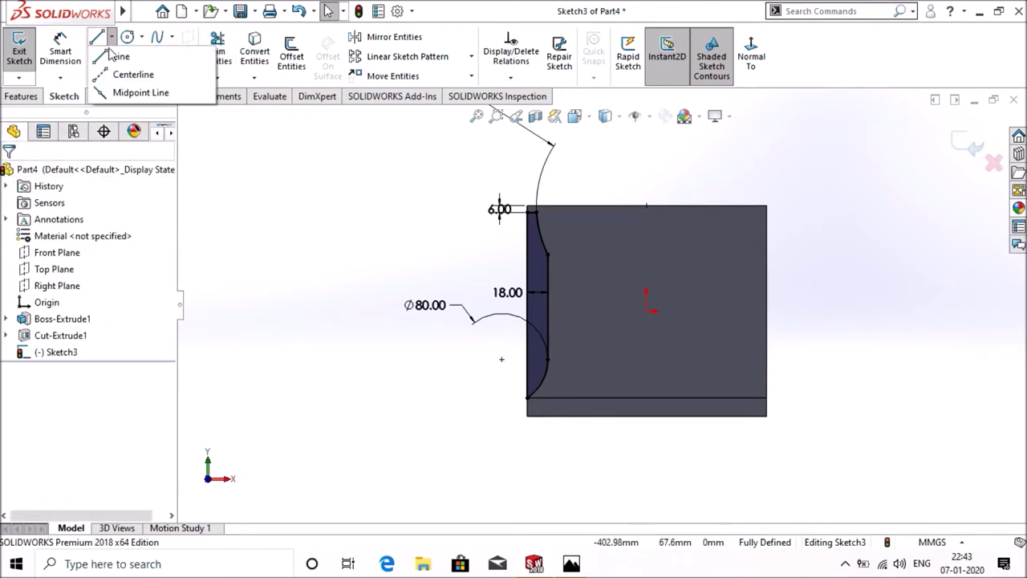
- Draw a short vertical centerline down from the midpoint of the block's top edge
click(128, 74)
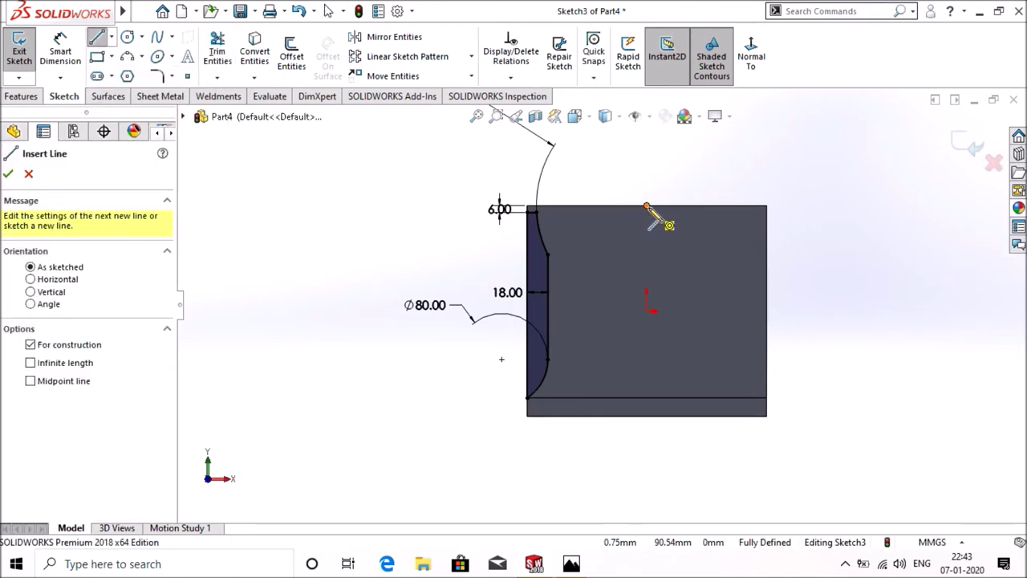
click(646, 206)
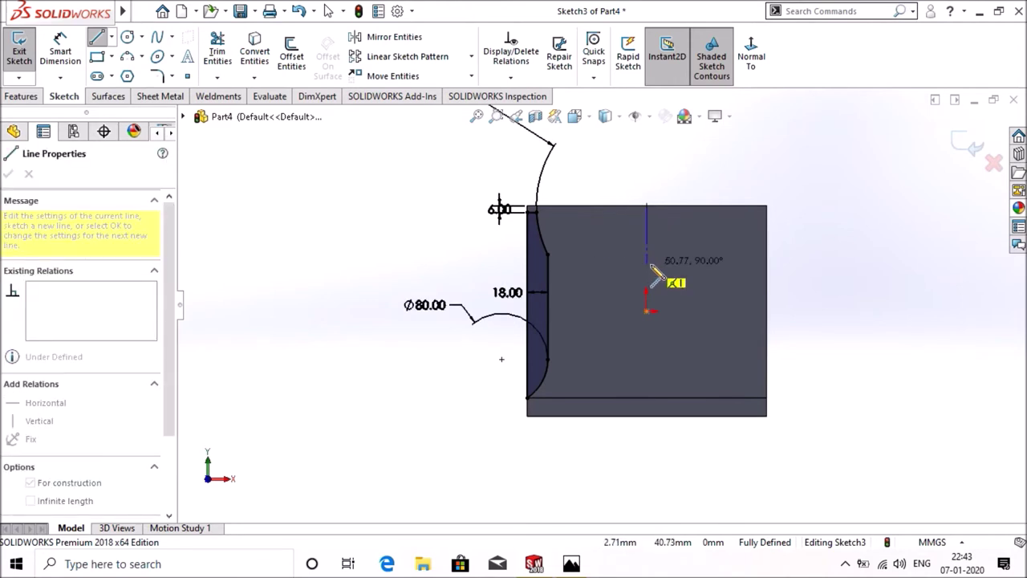
click(646, 262)
right_click(650, 265)
click(680, 277)
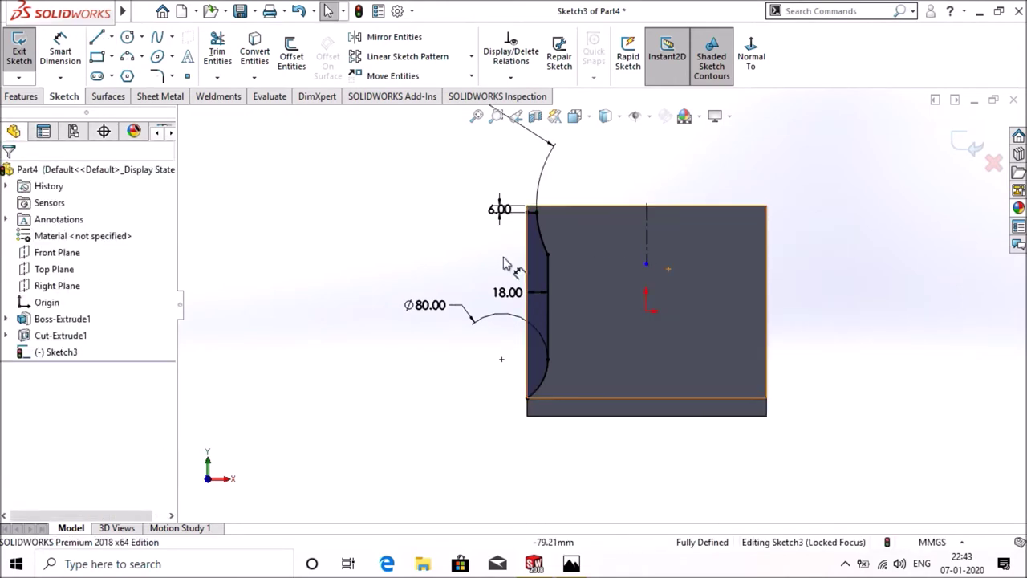
click(385, 40)
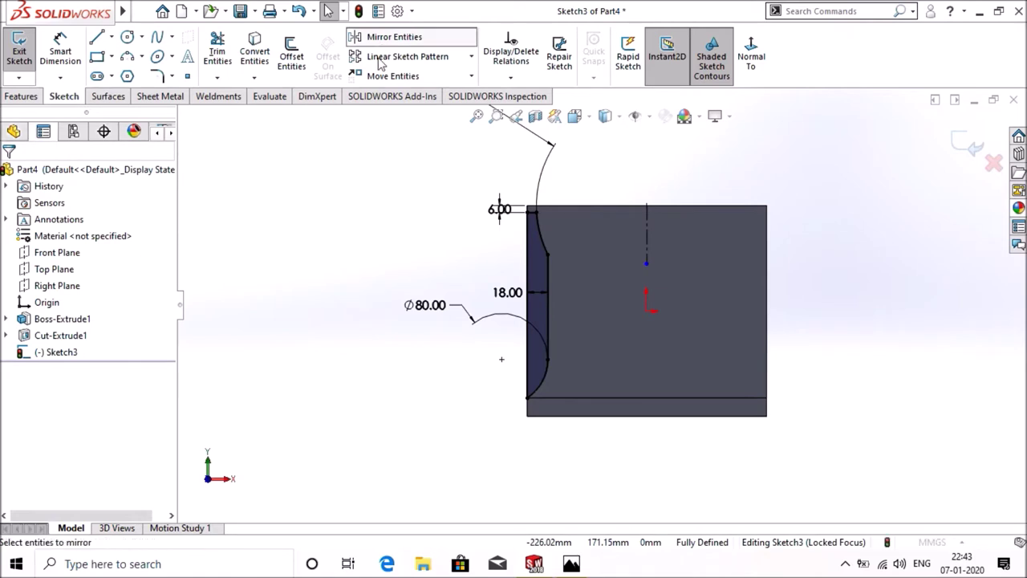
- Mirror the left arched profile about the vertical centerline onto the block's right side
click(535, 276)
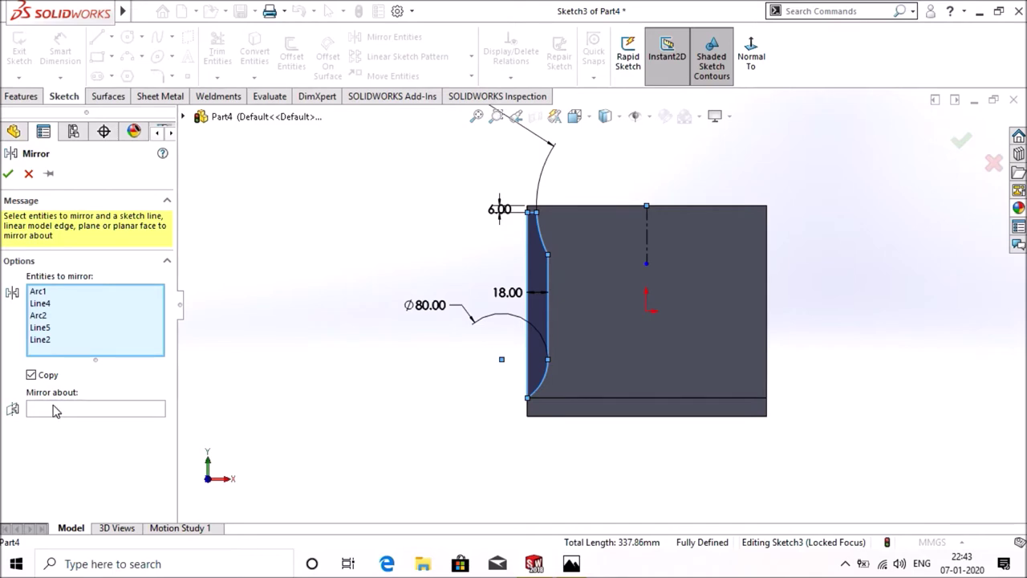
click(55, 410)
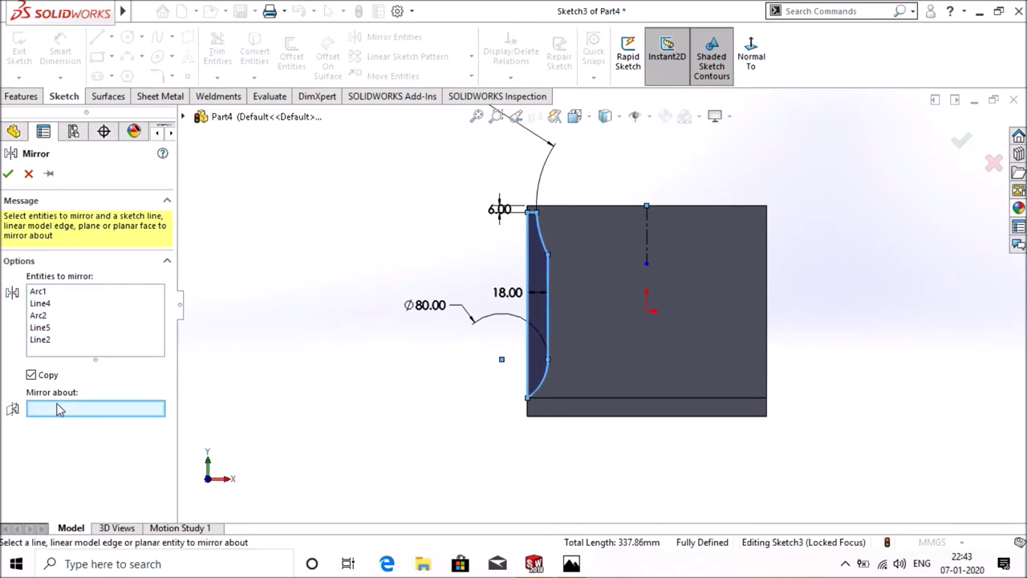
click(646, 243)
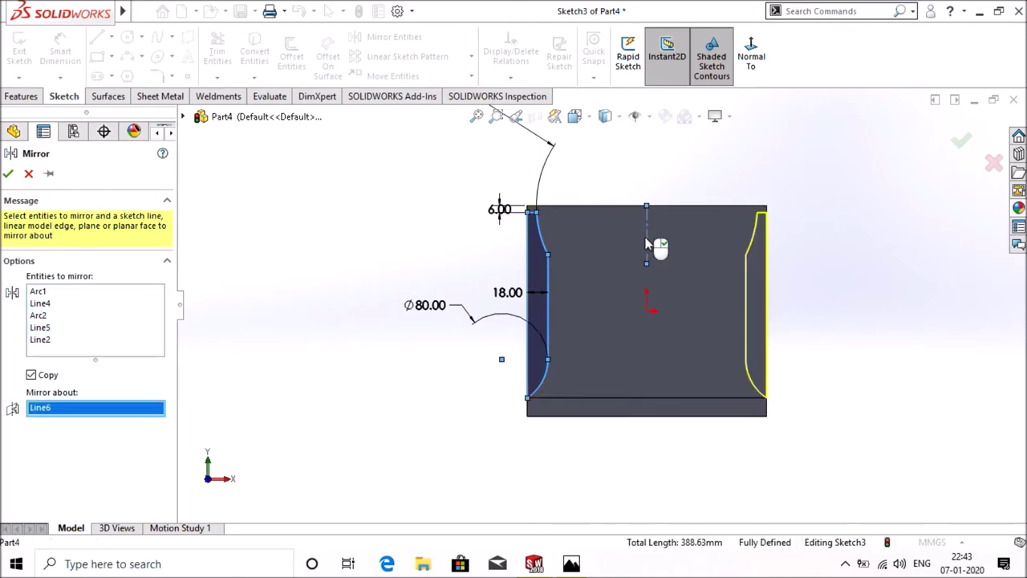
click(9, 173)
click(22, 98)
click(223, 50)
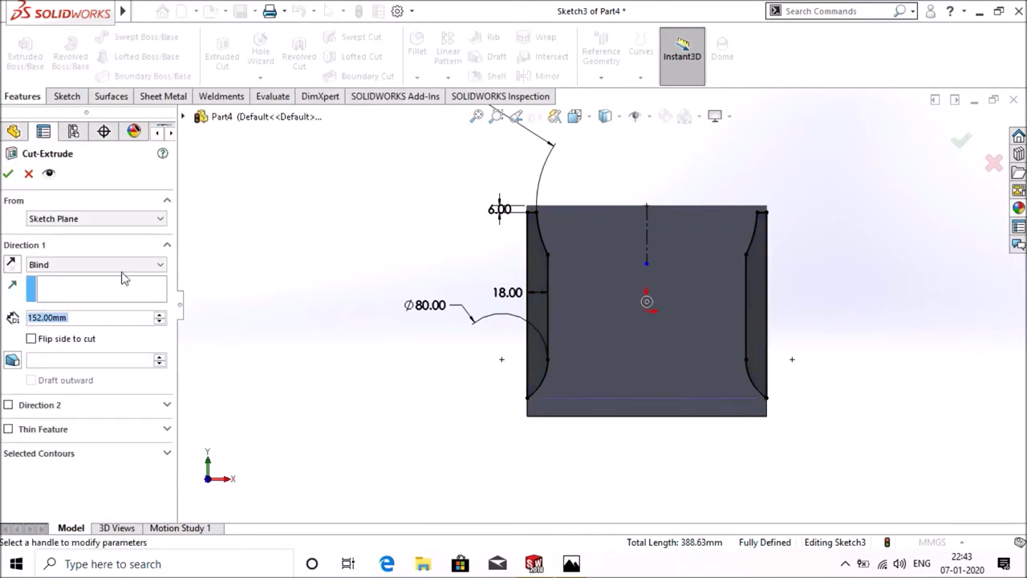
- Set the extruded cut's end condition to Through All and orbit to inspect the curved sides
click(67, 271)
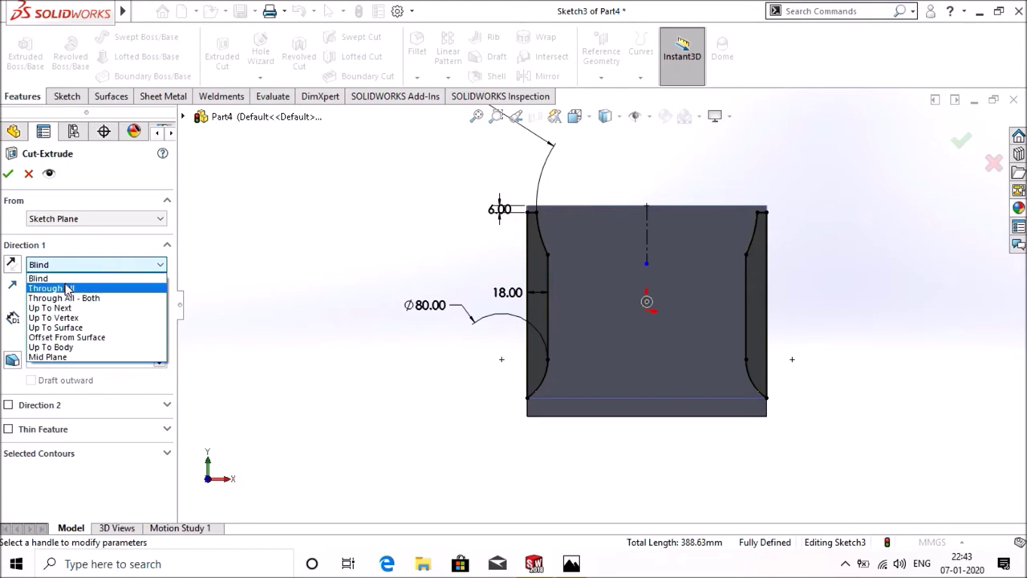
click(67, 287)
middle_drag(264, 245, 332, 264)
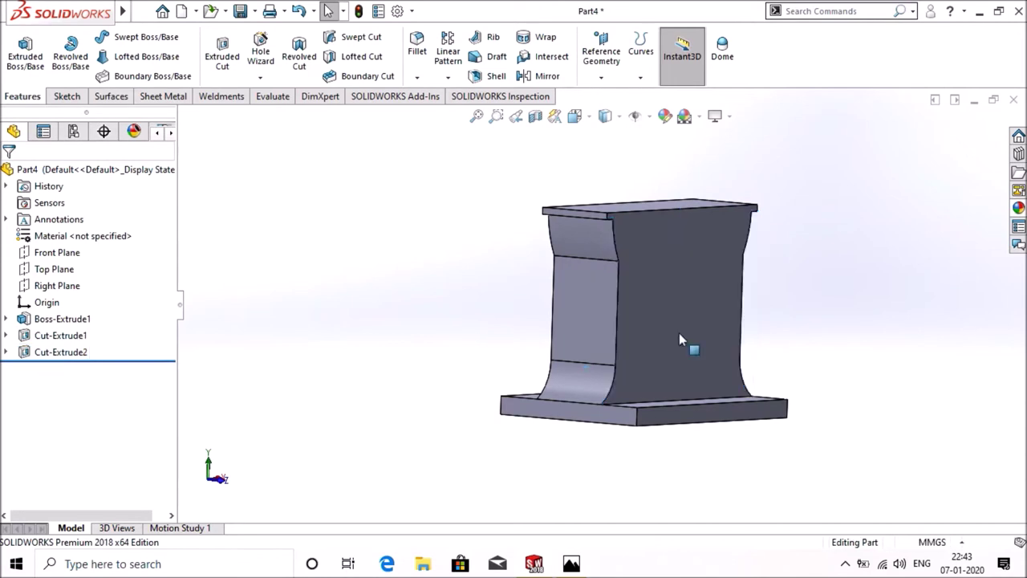
right_click(686, 342)
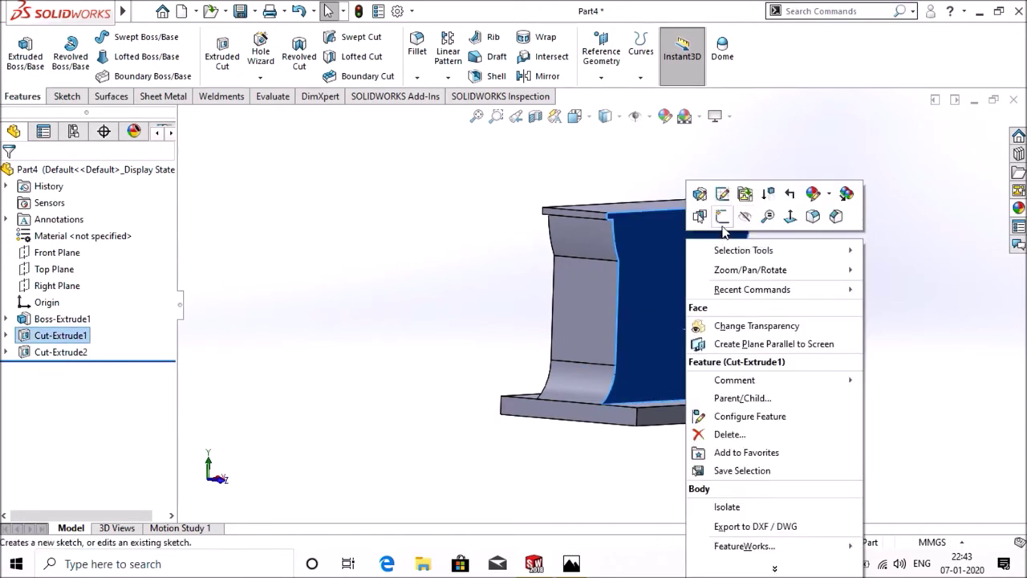
- Start a sketch on the cut front face, view it Normal To, and convert its curved and straight left edges
click(722, 218)
click(751, 58)
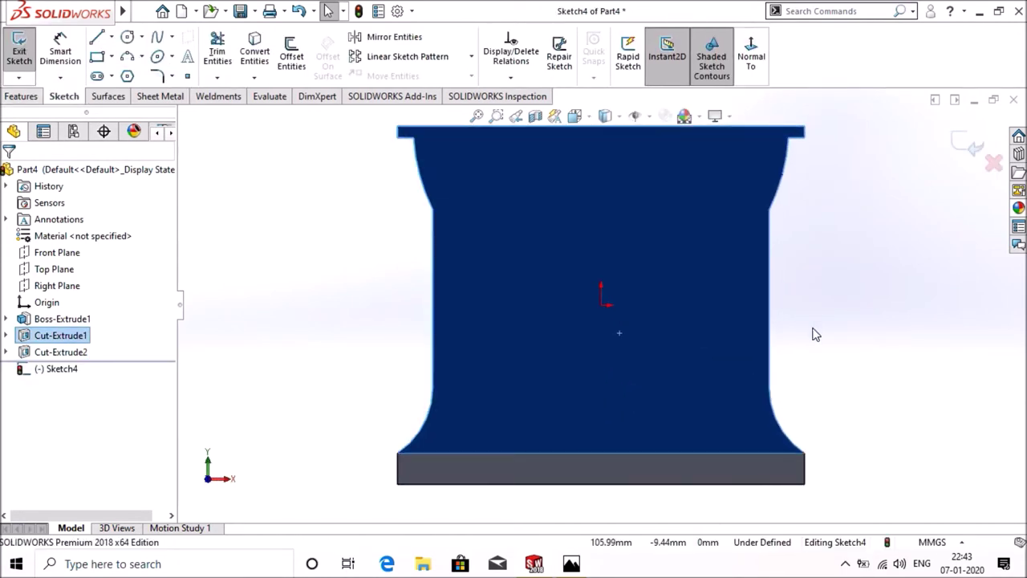
click(811, 333)
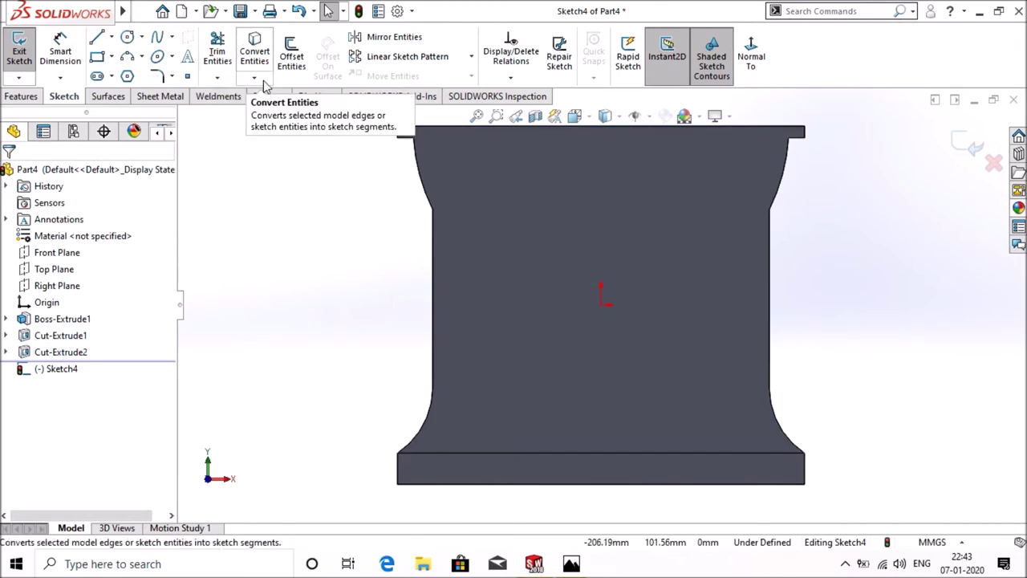
click(255, 56)
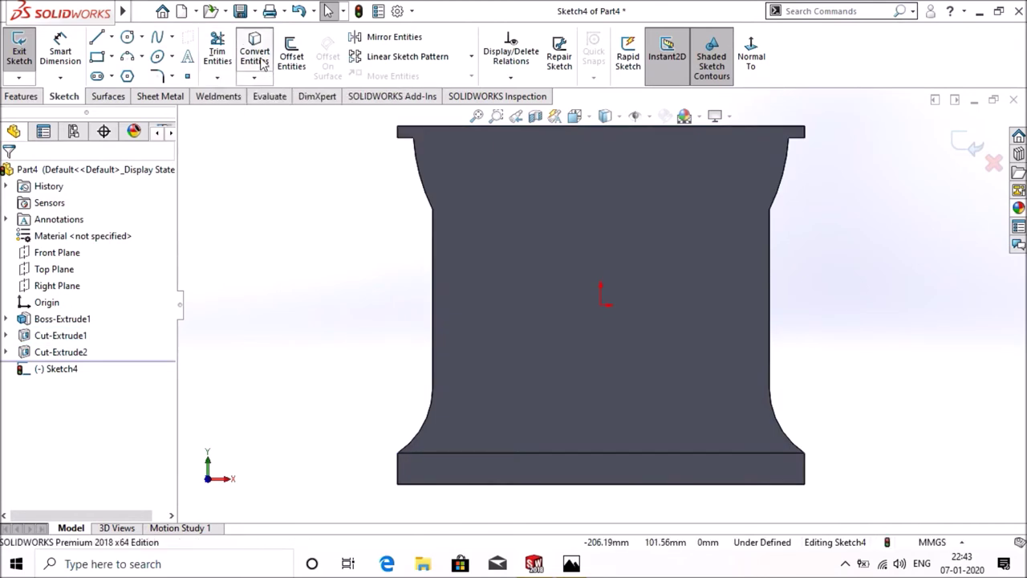
click(423, 190)
click(422, 271)
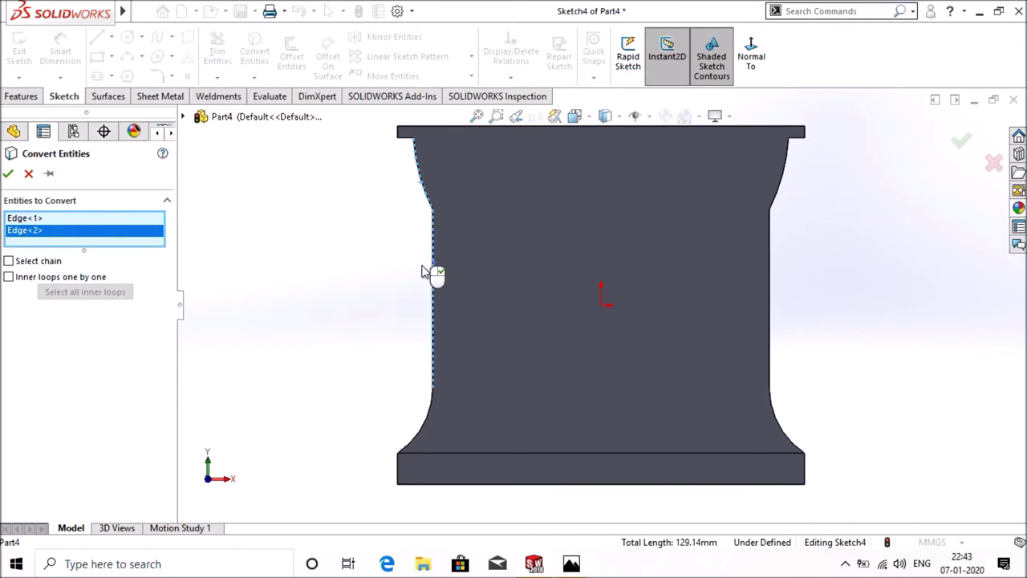
click(7, 174)
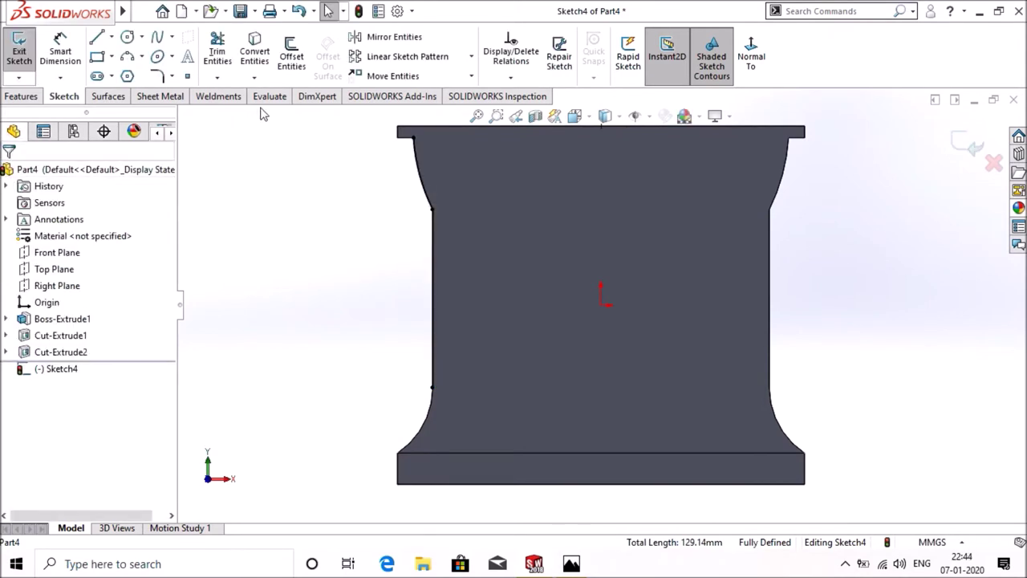
click(285, 53)
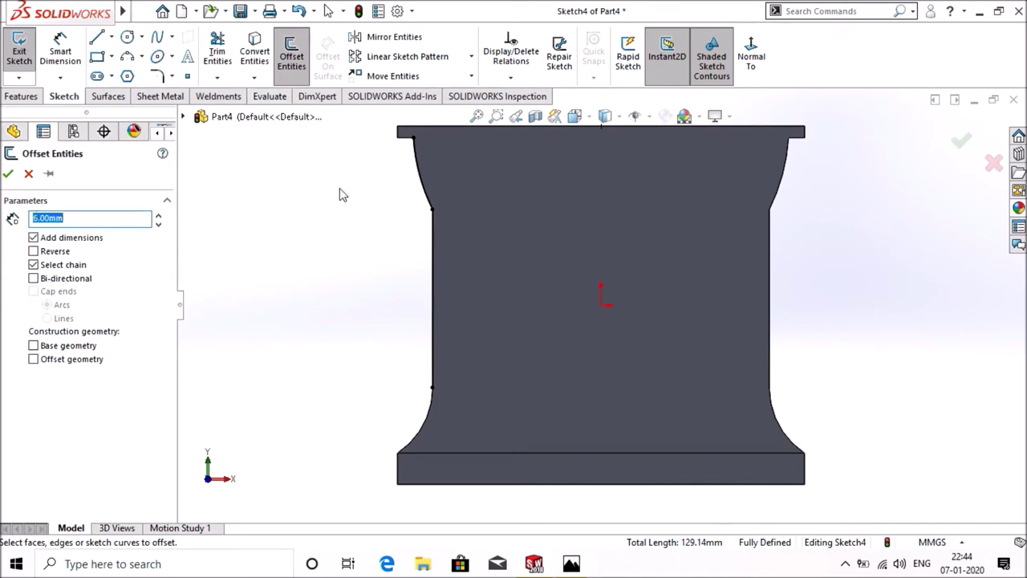
- Offset the left edge chain 6.00 mm inward and delete the original converted arc and line
click(416, 176)
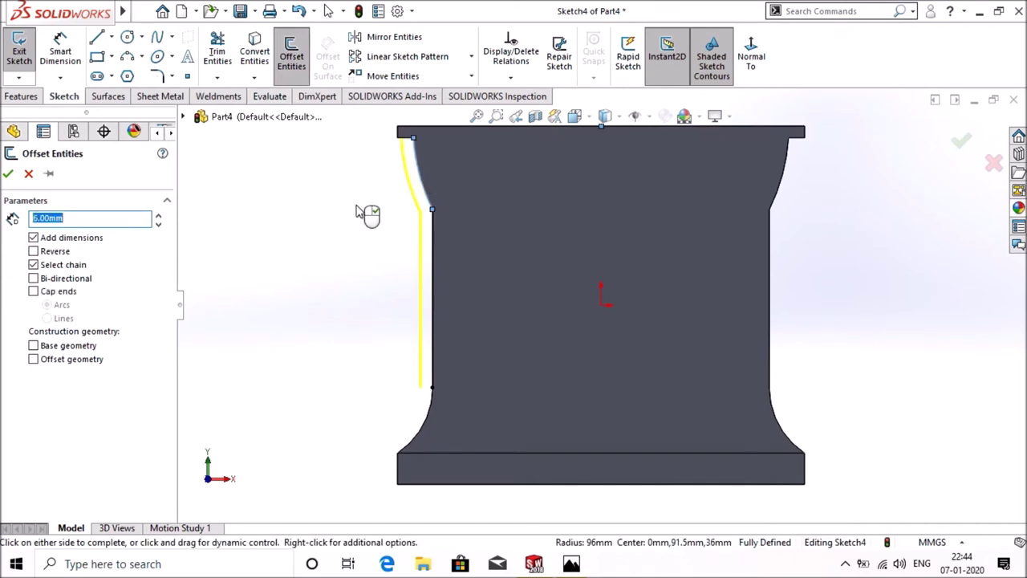
click(34, 252)
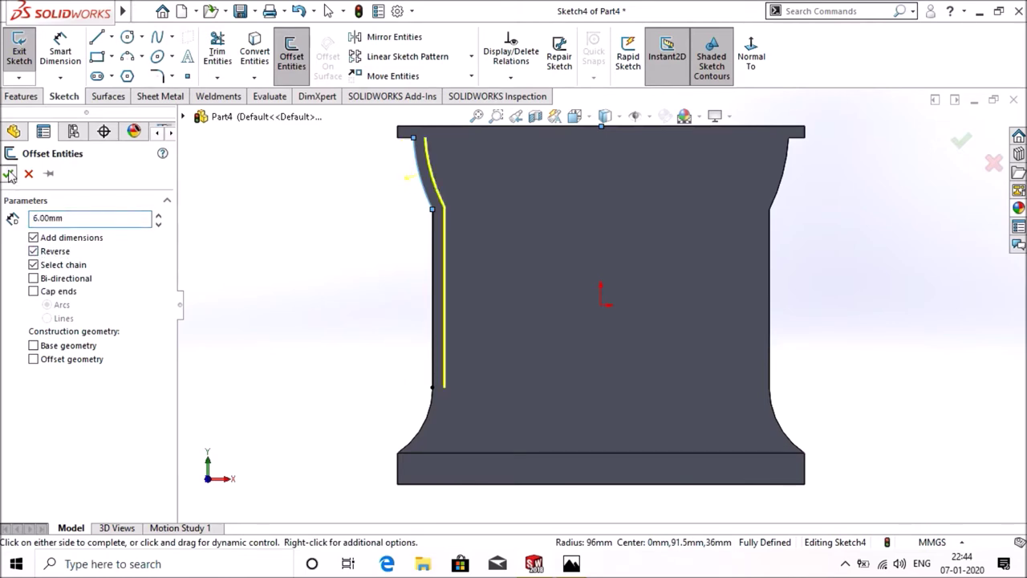
click(9, 174)
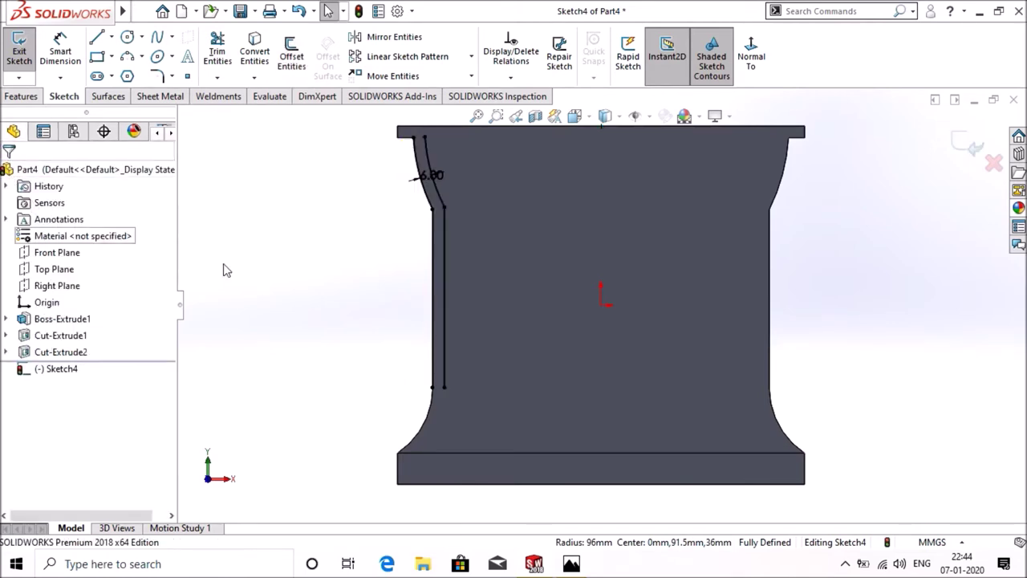
right_click(427, 196)
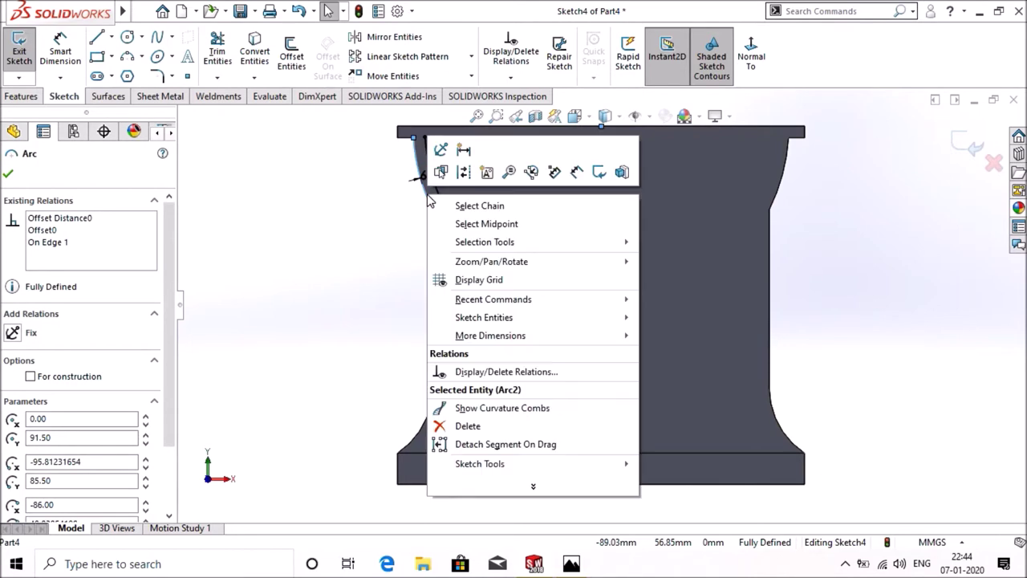
click(472, 426)
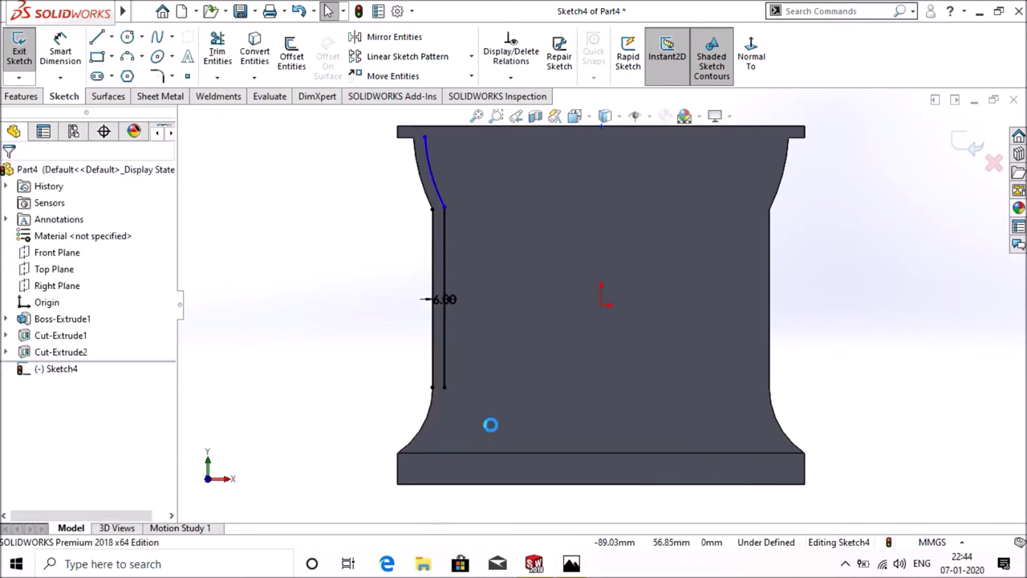
right_click(433, 260)
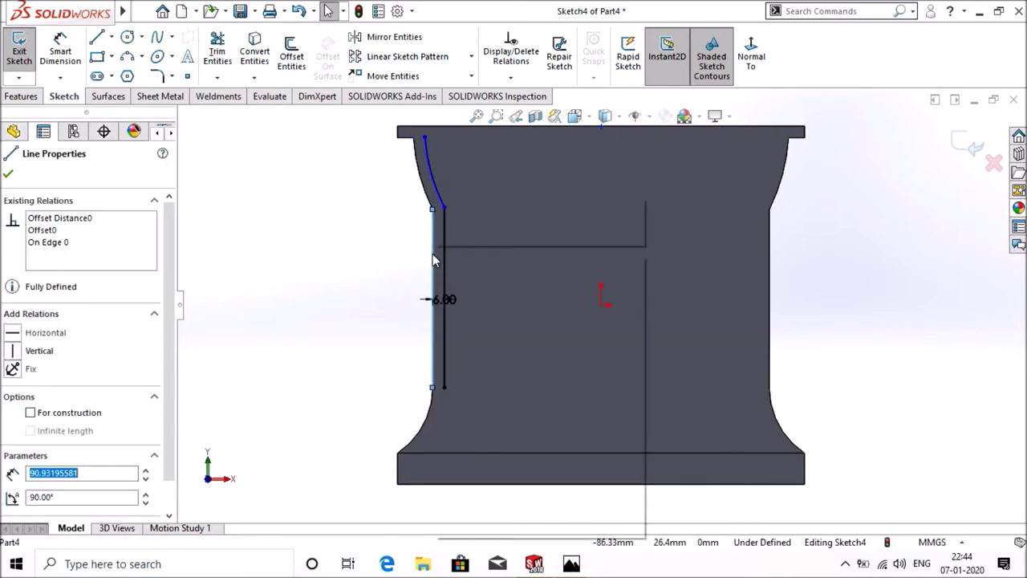
click(474, 468)
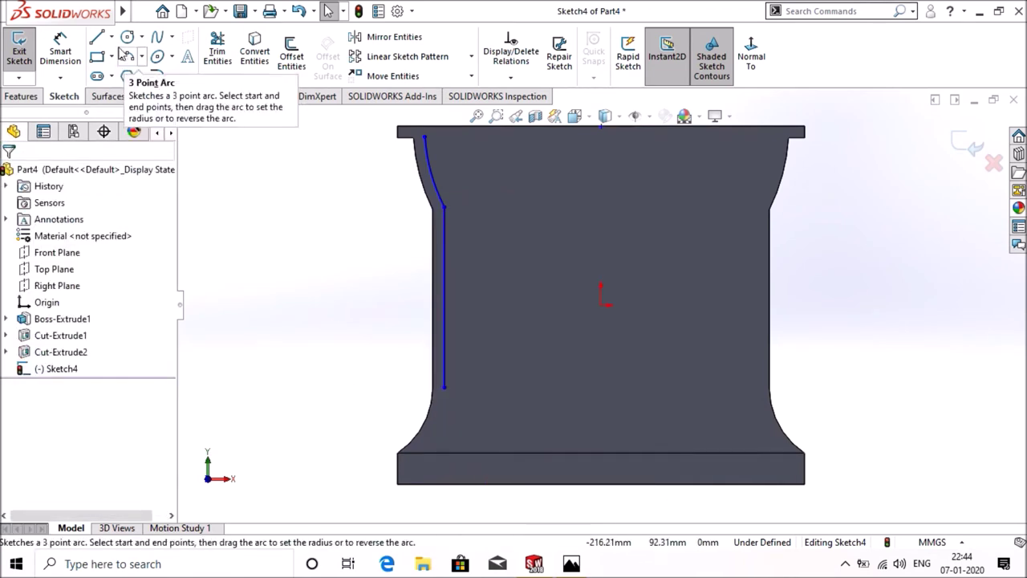
click(111, 37)
click(119, 76)
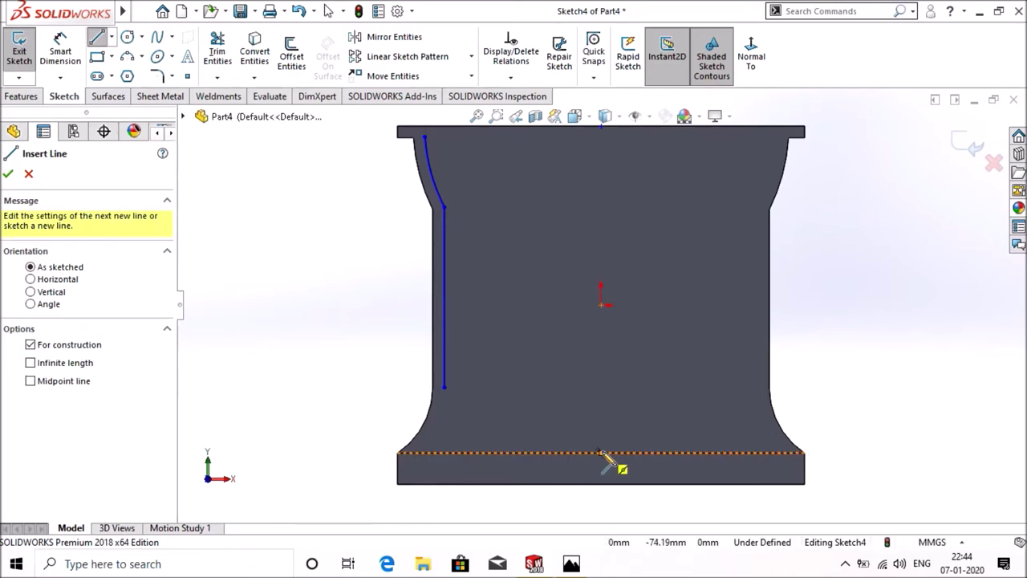
- Draw a vertical construction centerline up from mid-base and dimension it to 6 mm
drag(601, 453, 601, 411)
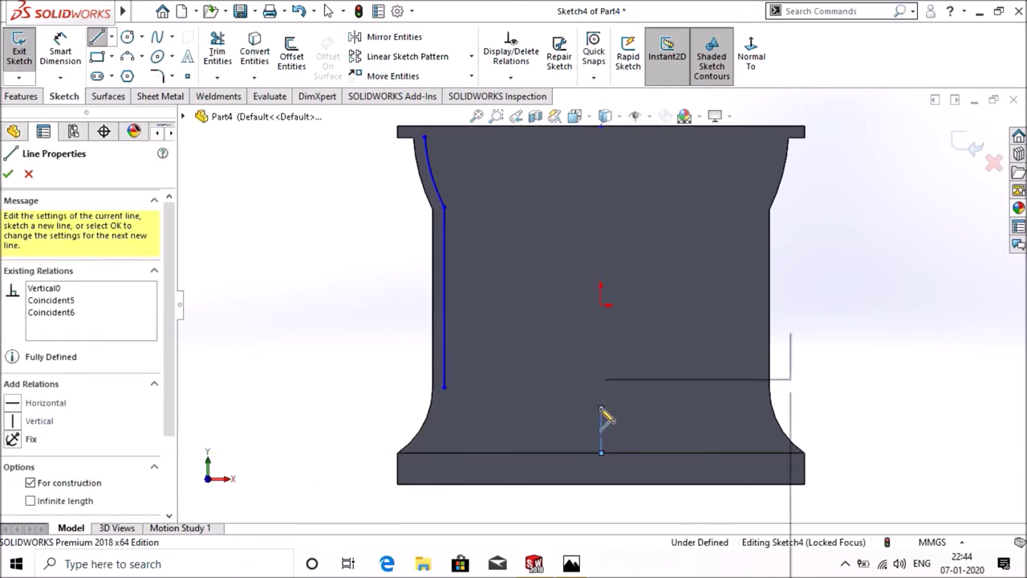
right_click(601, 409)
click(626, 396)
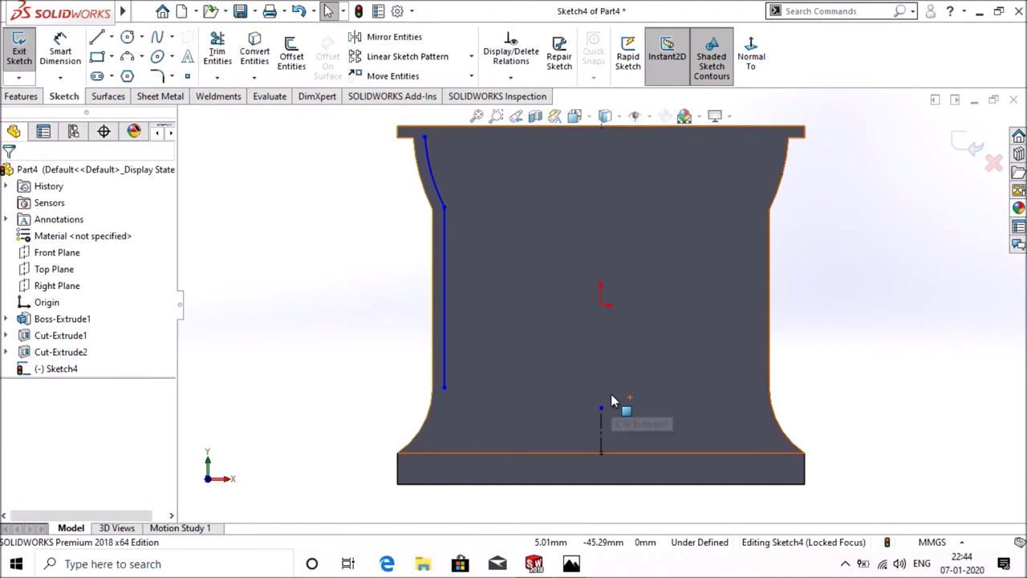
click(53, 47)
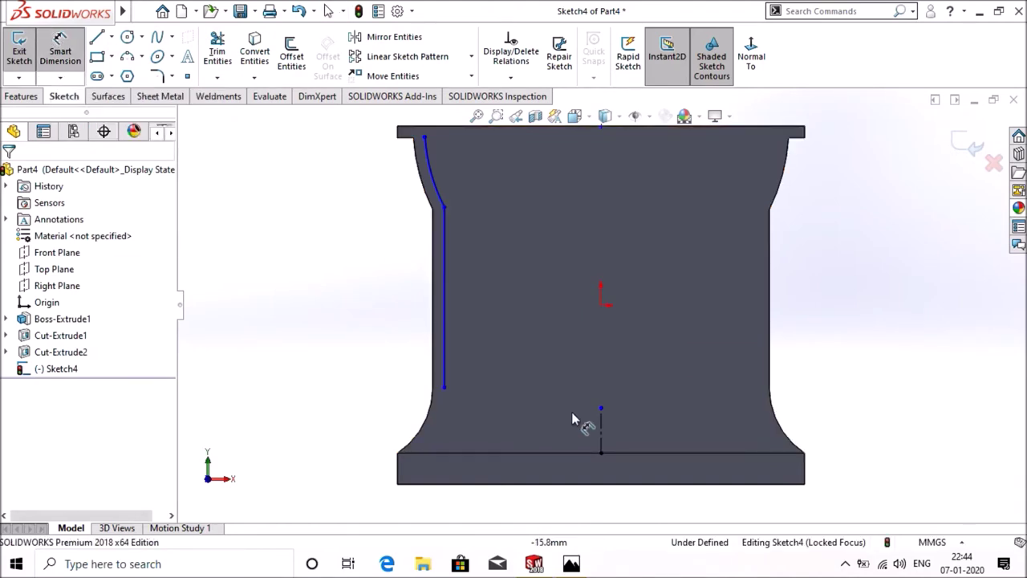
click(601, 429)
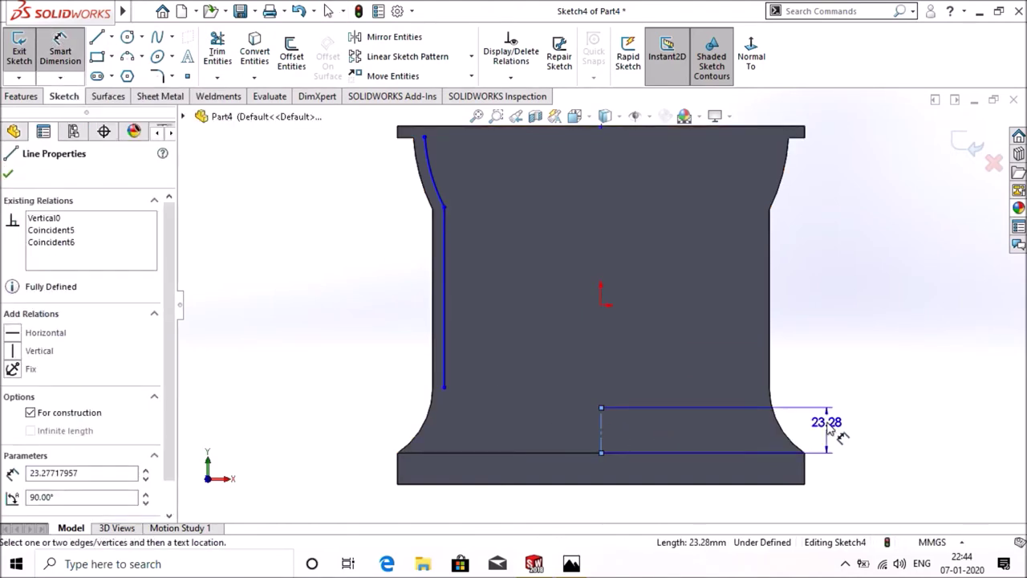
click(830, 430)
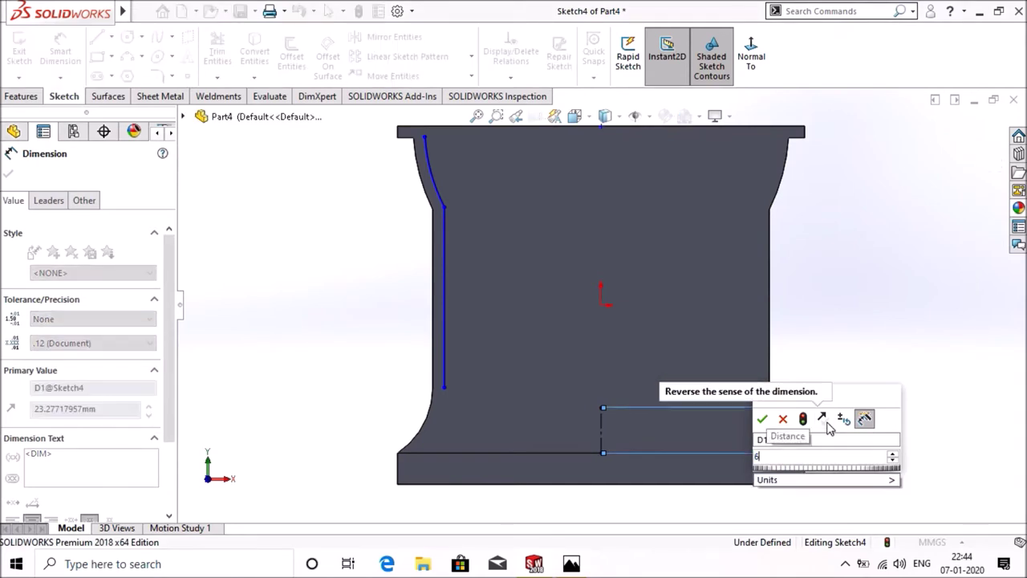
key(Return)
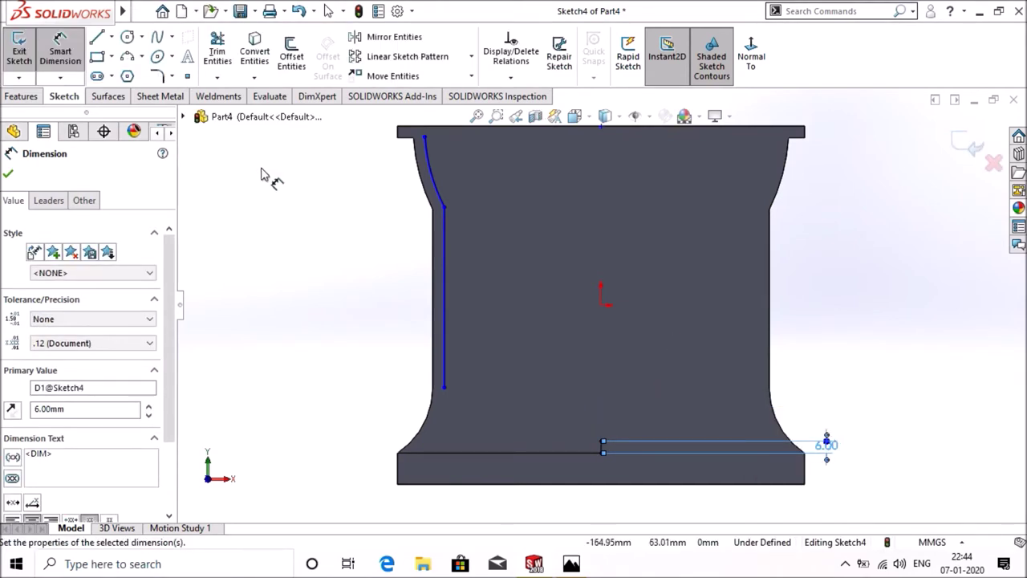
- Draw a diagonal line from the vertical line's bottom end to the centerline's top point
click(97, 36)
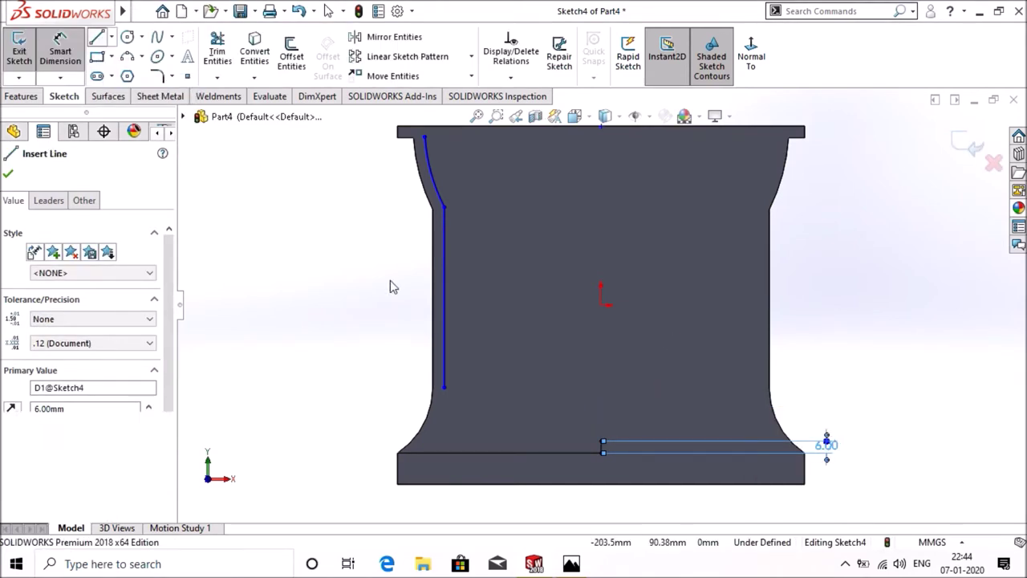
click(444, 388)
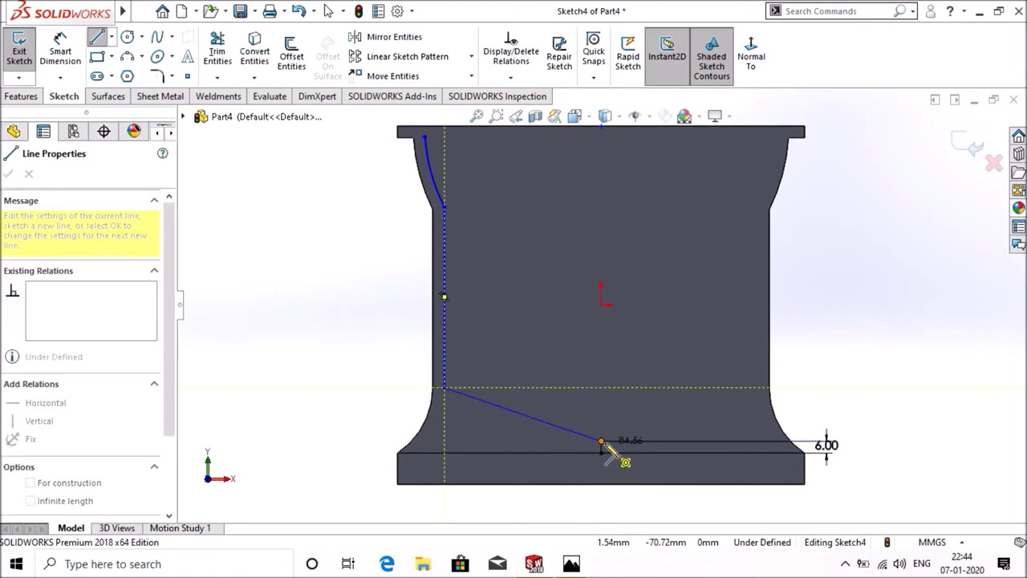
click(601, 441)
right_click(607, 447)
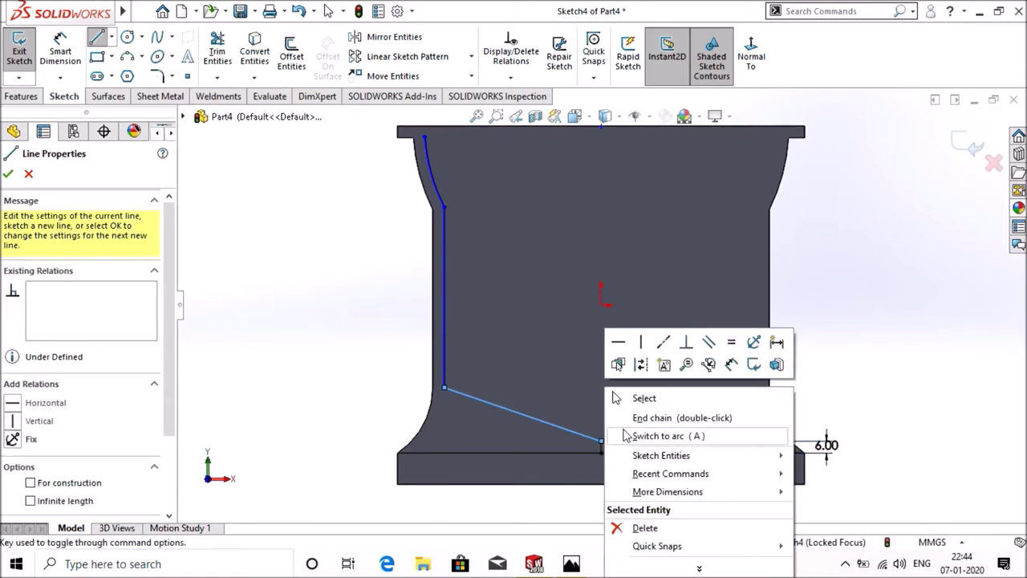
click(634, 399)
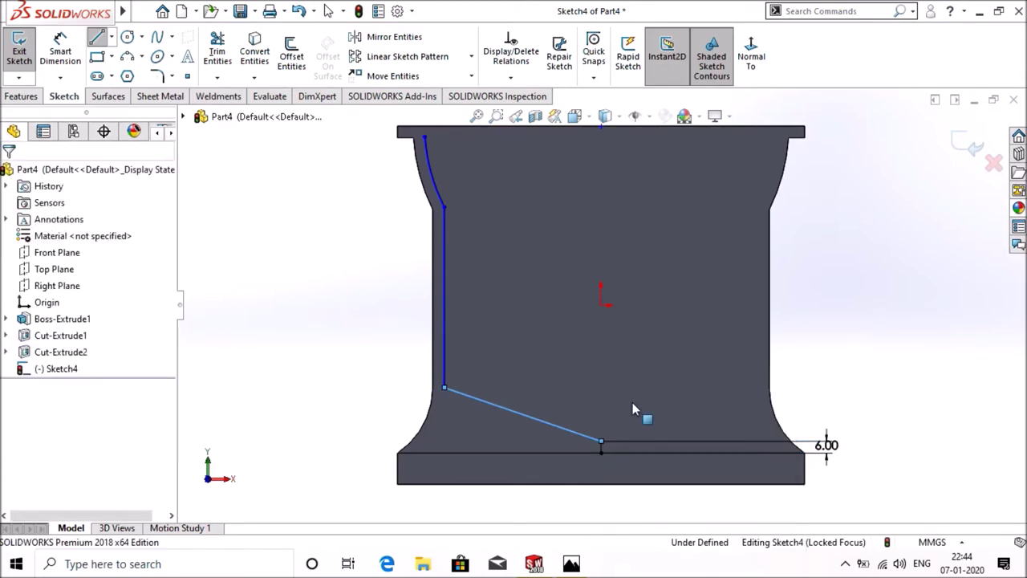
- Draw a line along the top edge from the arc's top end to the top-right corner
click(95, 42)
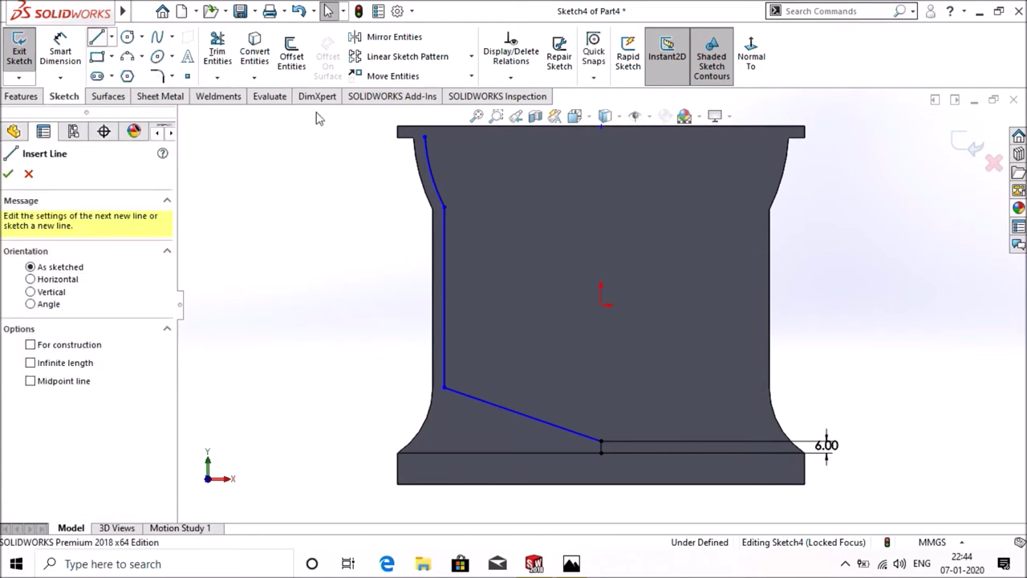
click(424, 133)
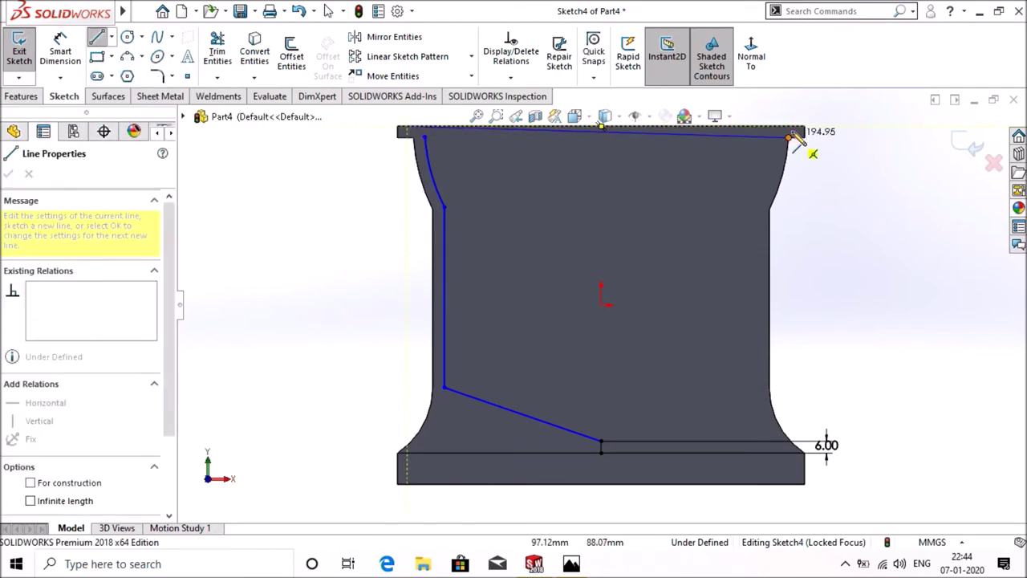
click(794, 129)
right_click(797, 131)
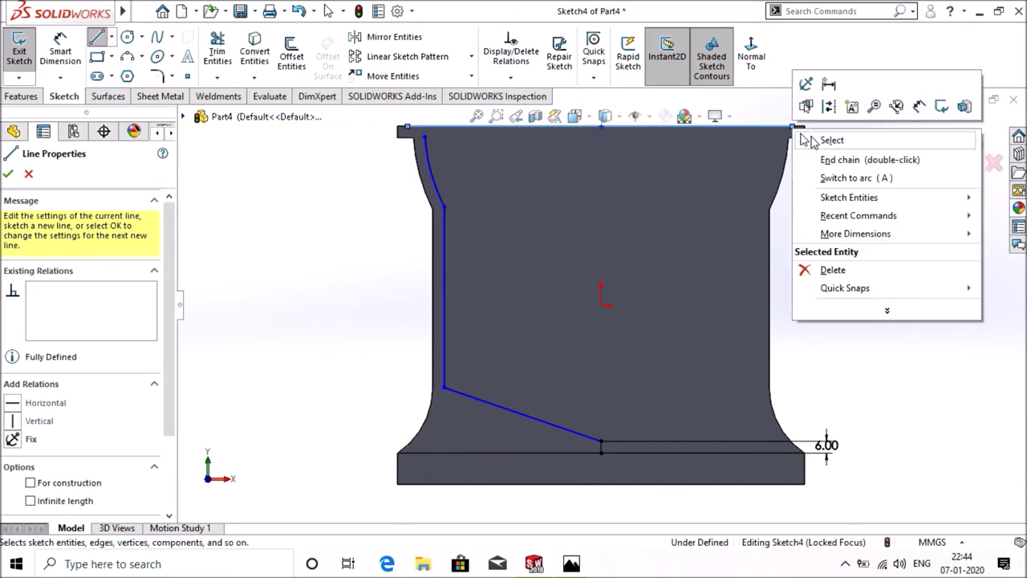
click(814, 141)
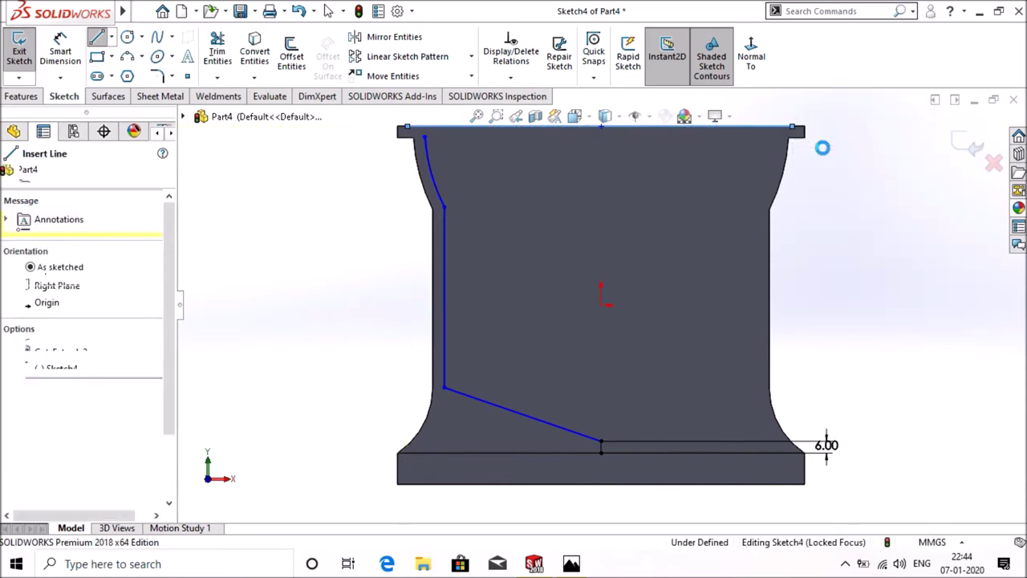
click(216, 77)
click(245, 94)
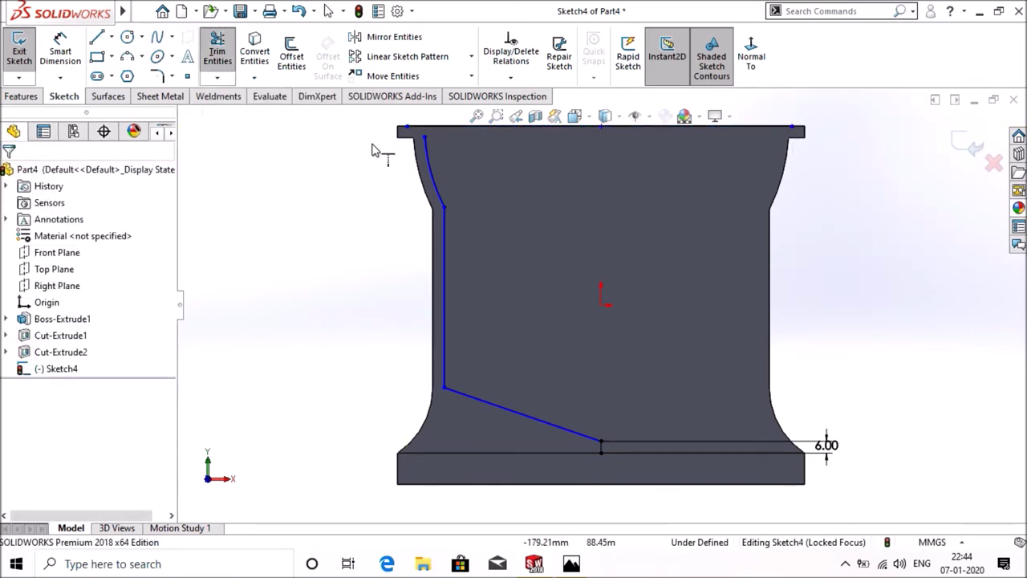
right_click(429, 160)
key(Escape)
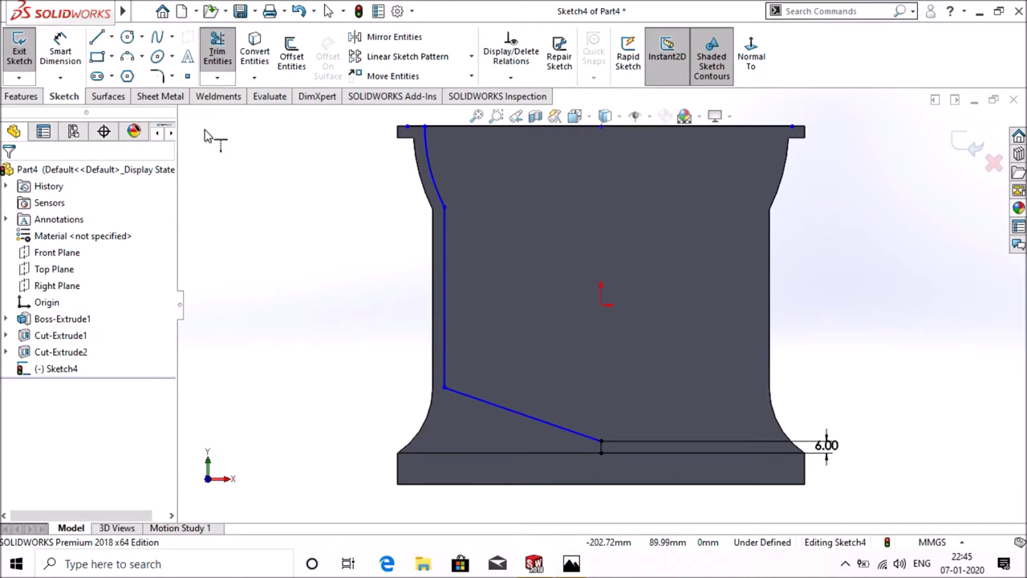
click(389, 37)
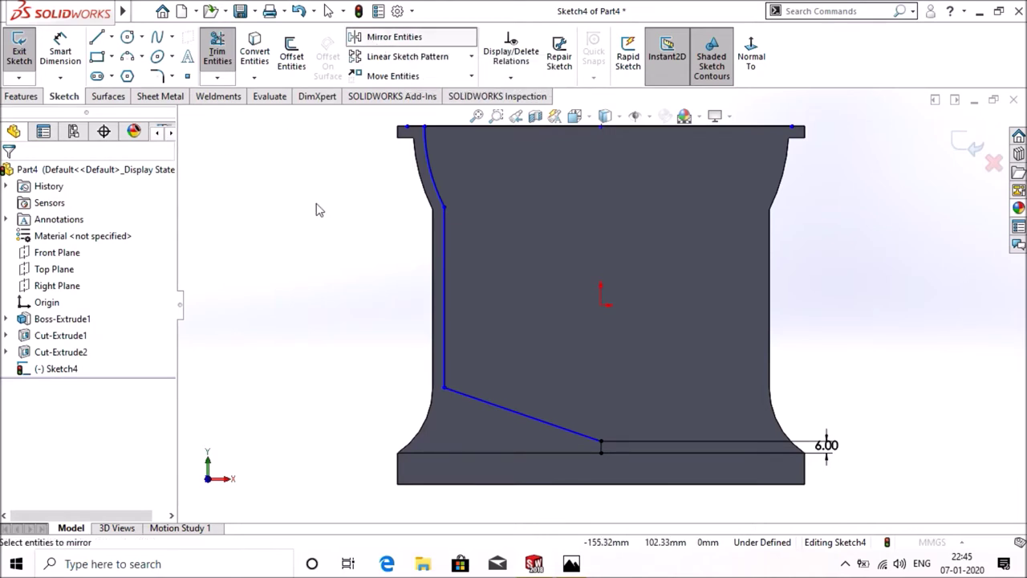
- Mirror the arc, vertical line and diagonal line about the centerline onto the right side
click(442, 198)
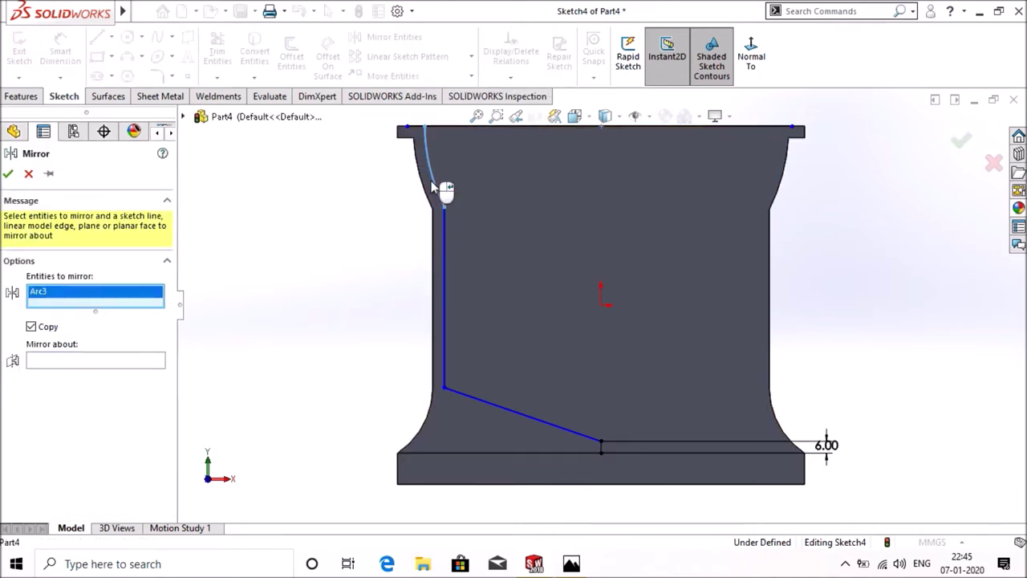
click(442, 255)
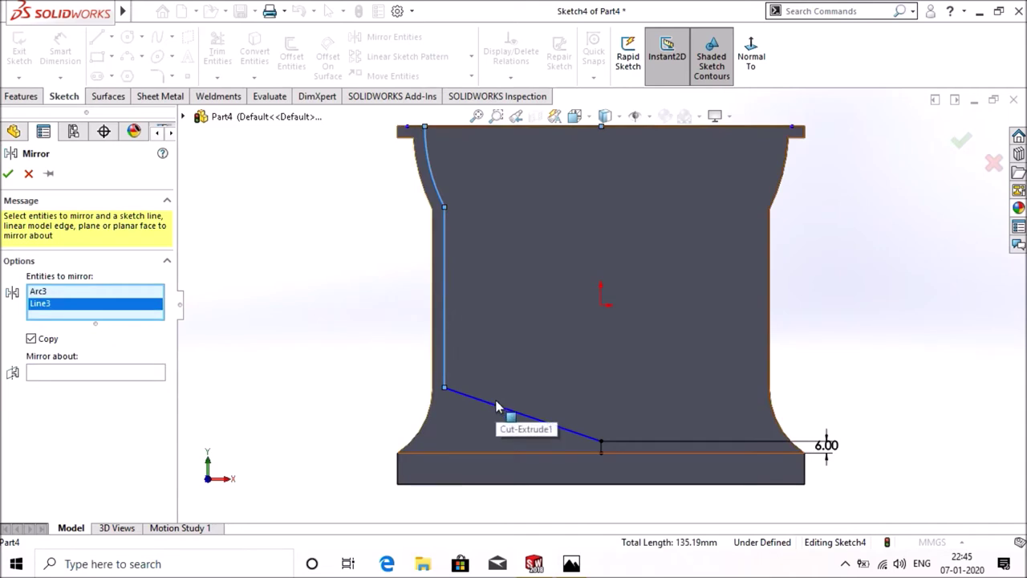
click(505, 410)
click(101, 386)
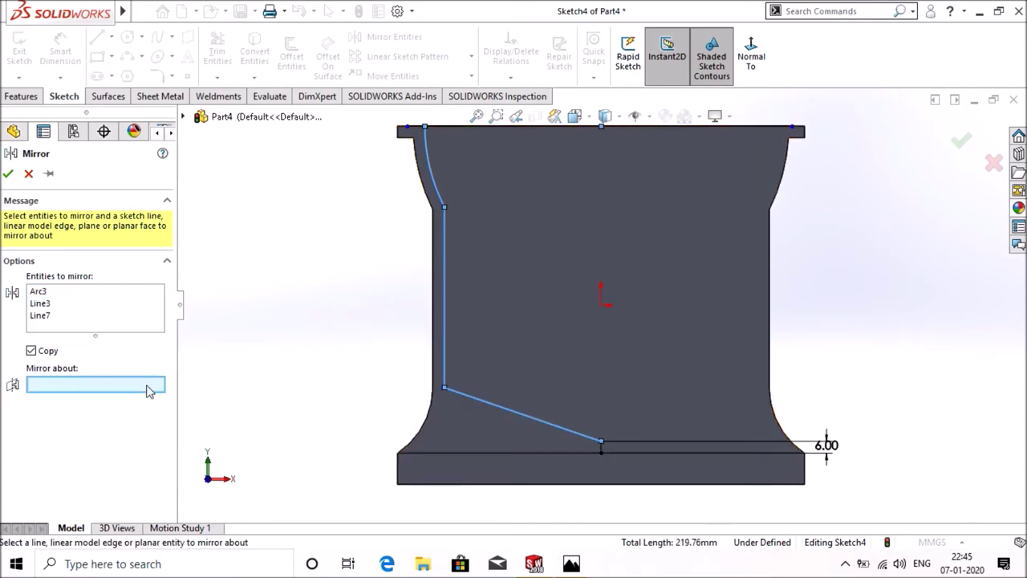
scroll(623, 455, down, 2)
scroll(607, 433, down, 2)
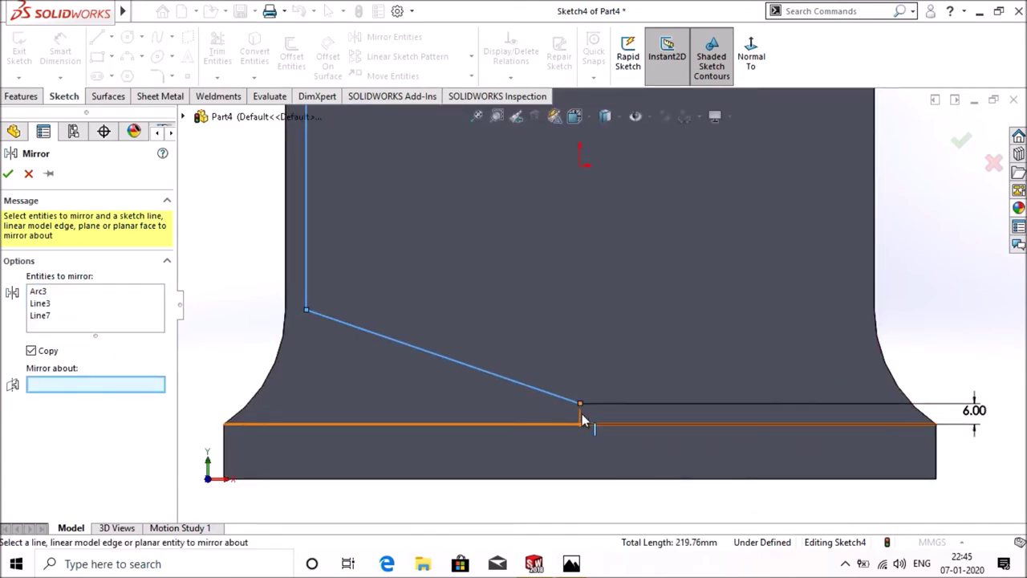
click(583, 419)
scroll(591, 420, up, 3)
scroll(591, 421, up, 2)
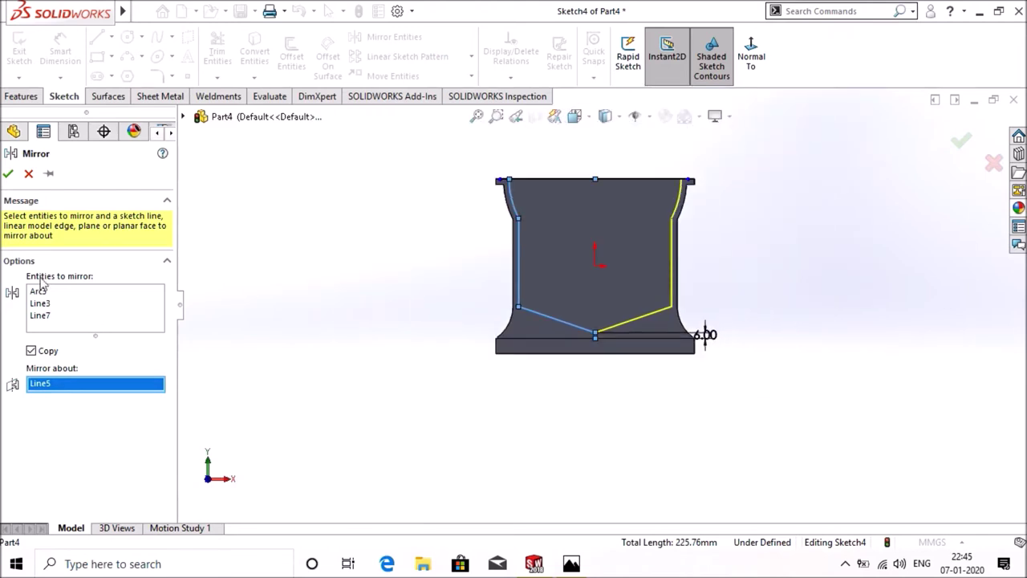
click(9, 173)
scroll(614, 161, down, 1)
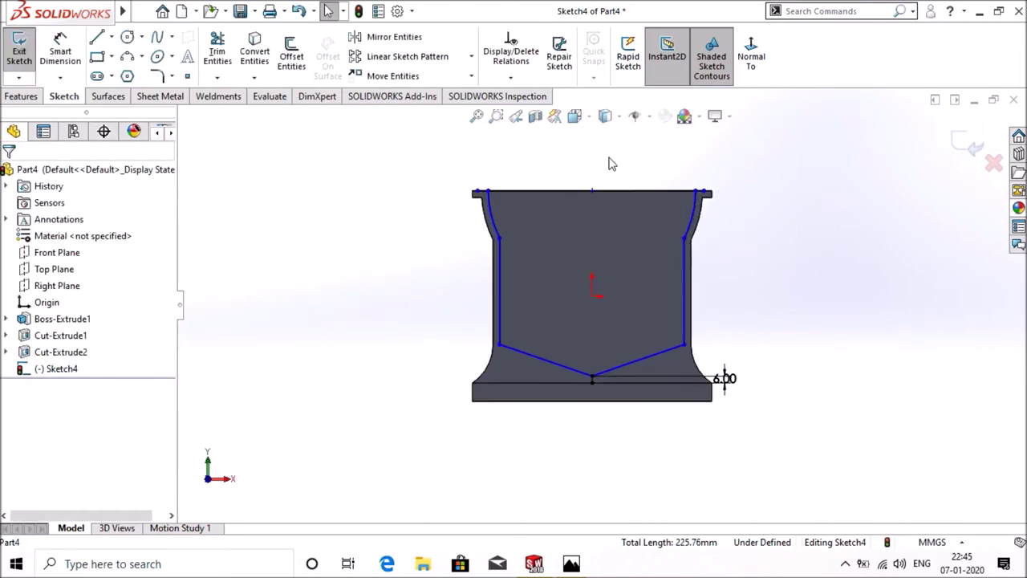
scroll(579, 167, down, 2)
click(219, 54)
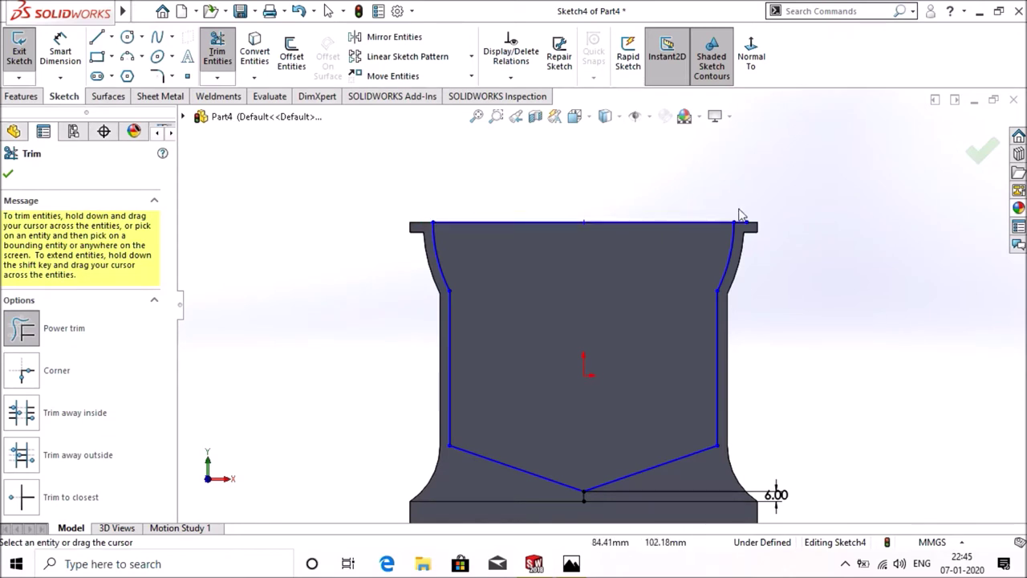
- Trim the top line's overhang, round both lower pocket corners with 6 mm fillets, and fit the view
drag(742, 231, 744, 232)
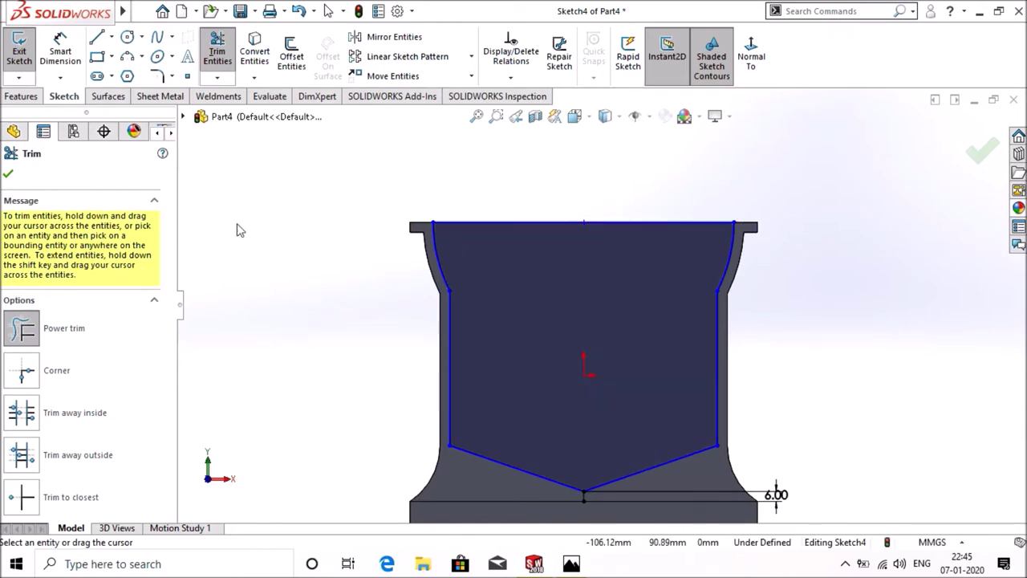
click(8, 174)
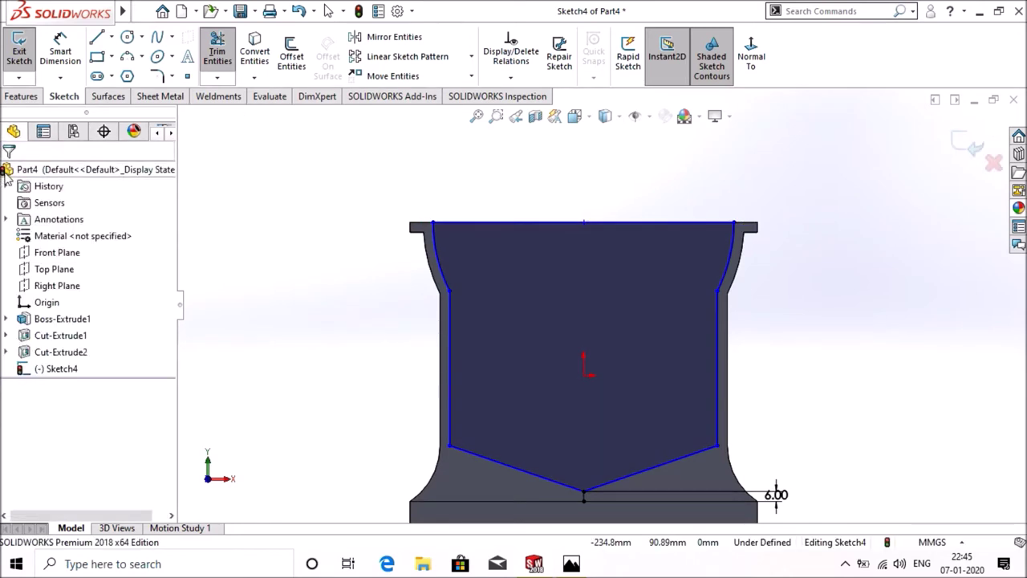
click(157, 78)
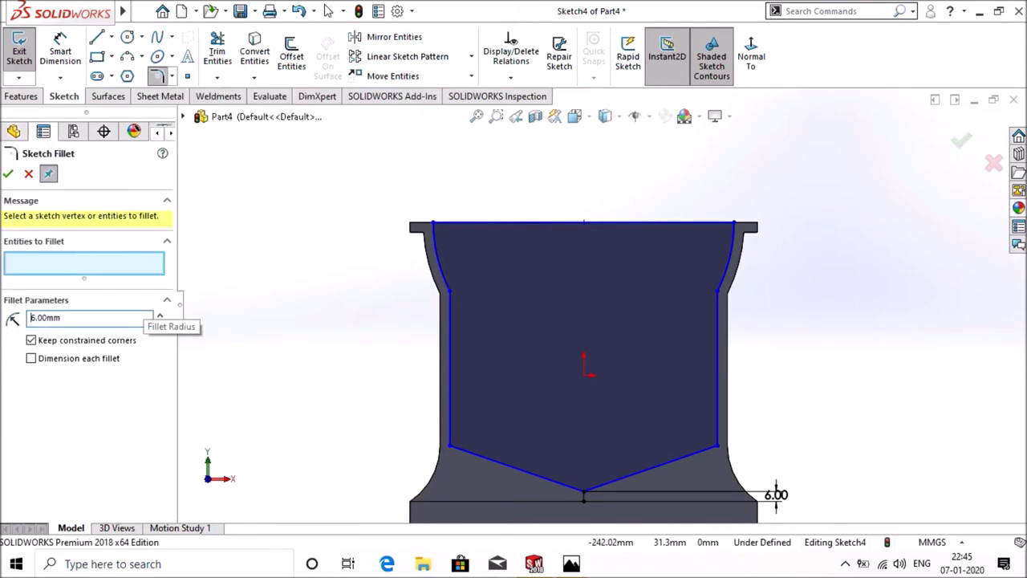
click(450, 446)
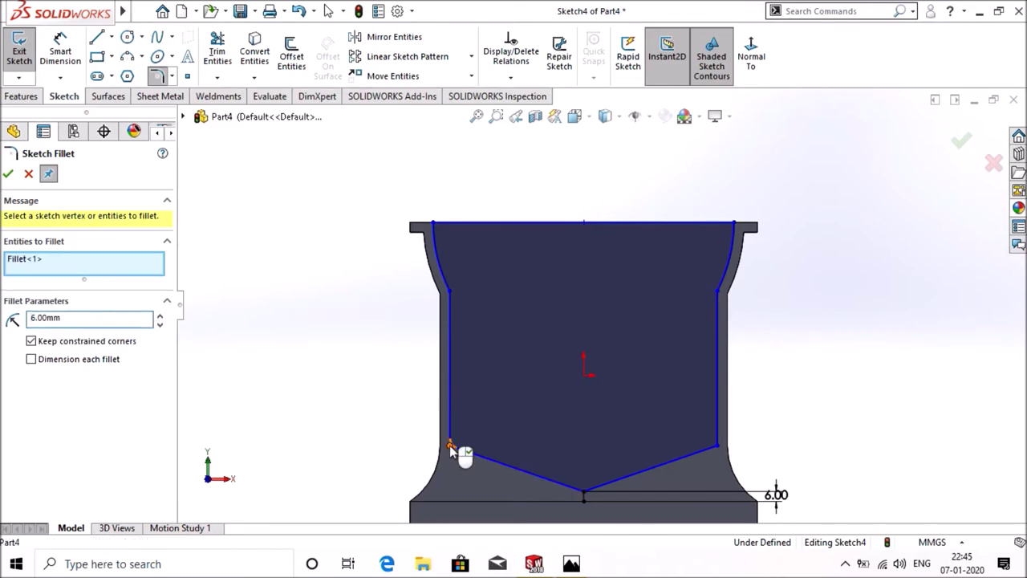
click(718, 448)
key(Return)
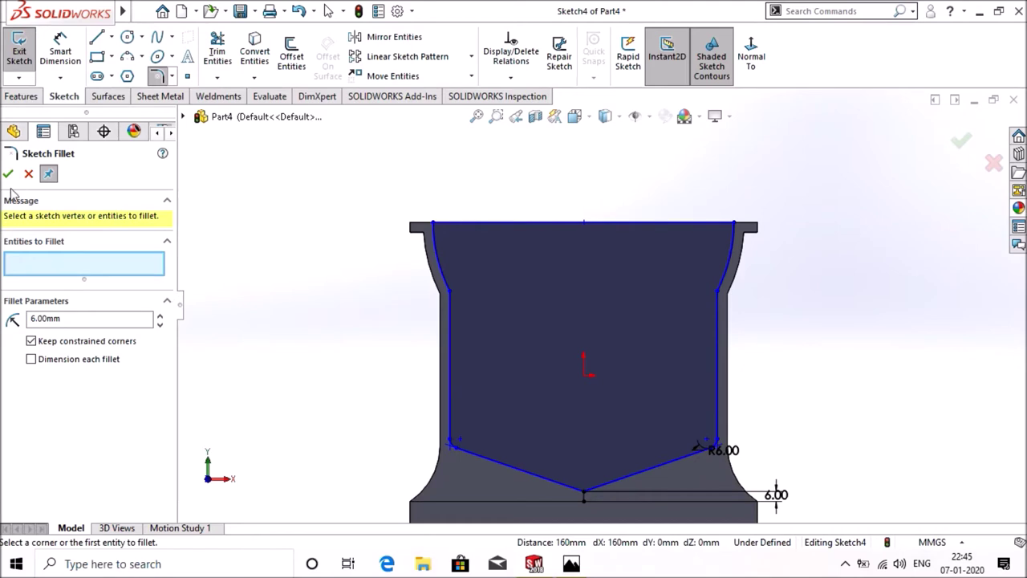
click(9, 178)
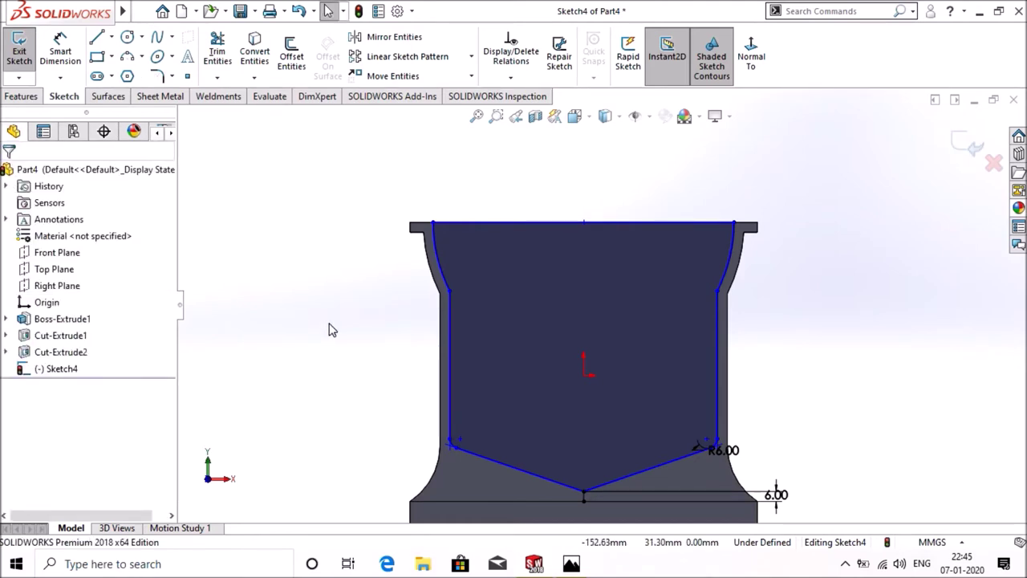
key(f)
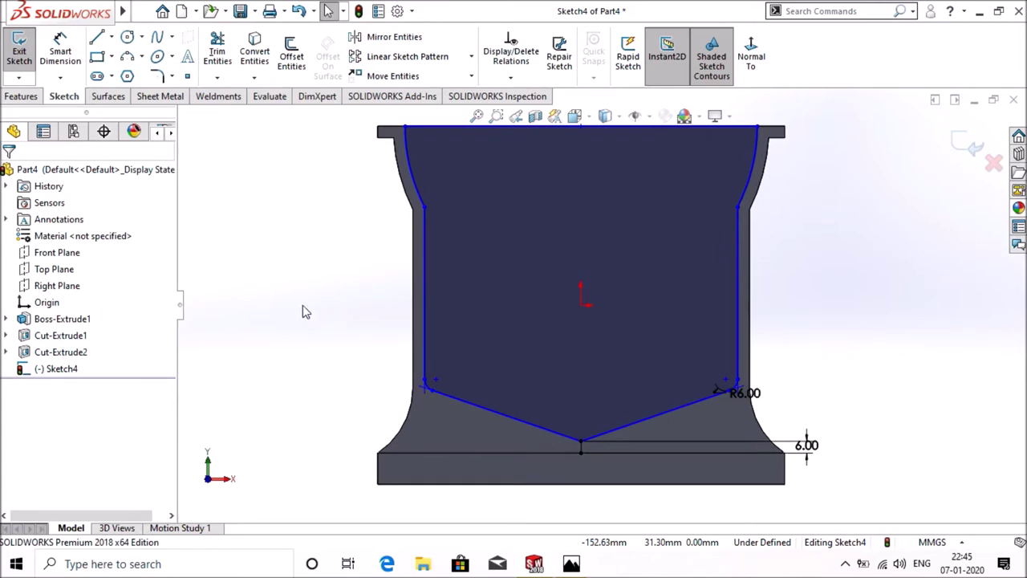
click(22, 96)
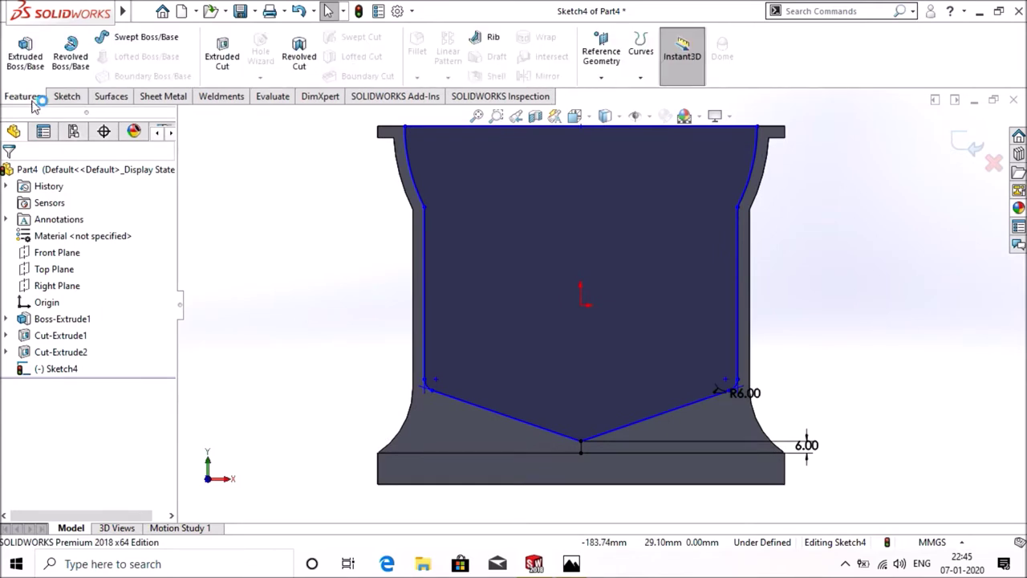
- Start an extruded cut that begins at a 6 mm offset from the sketch plane
click(222, 50)
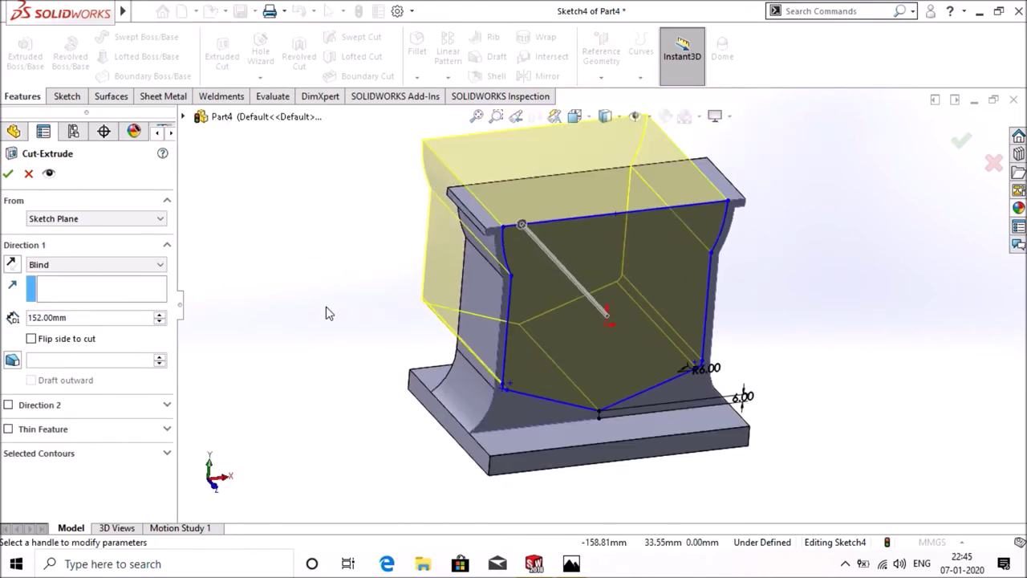
click(72, 218)
click(72, 265)
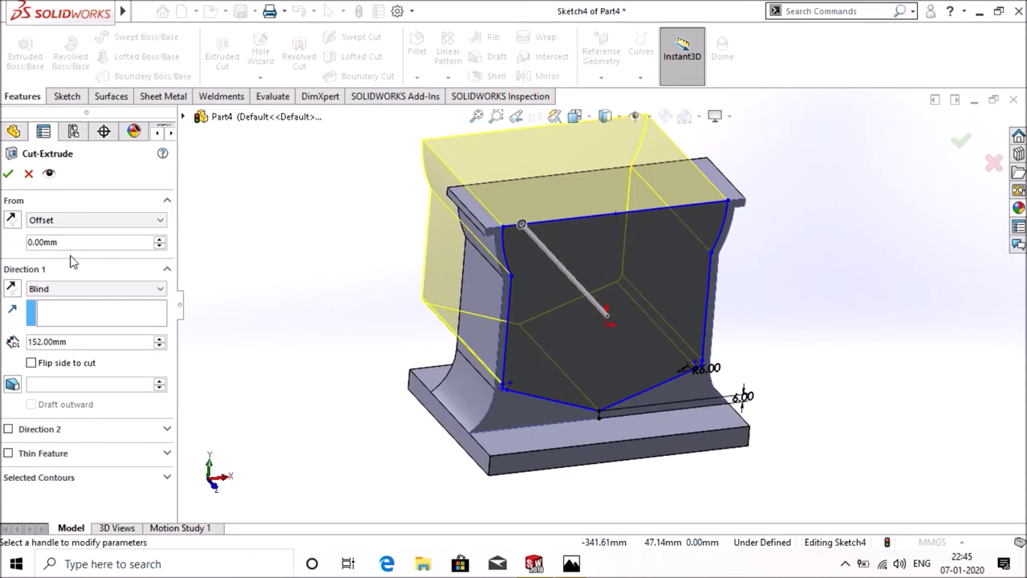
double_click(36, 241)
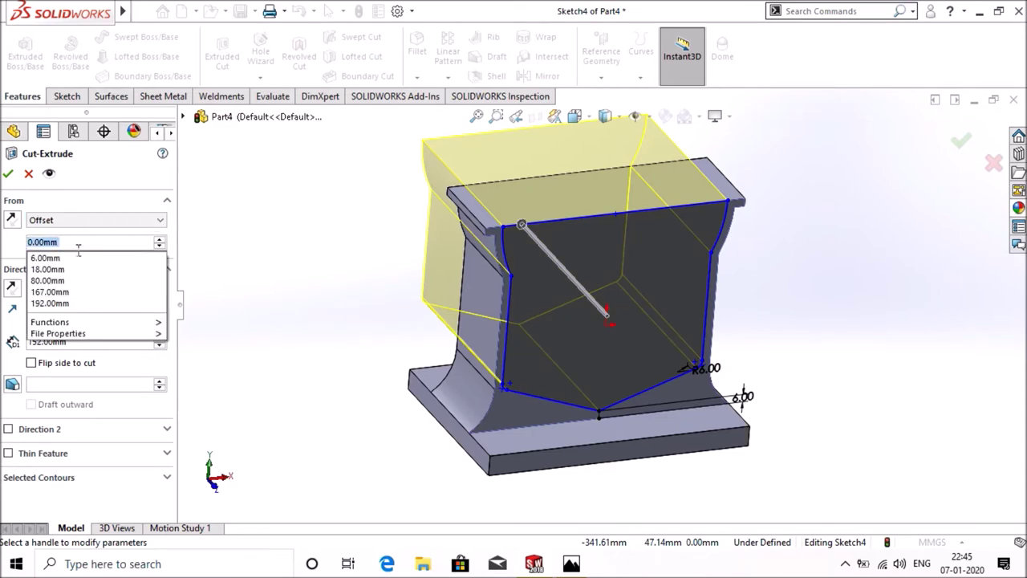
text(6)
key(Return)
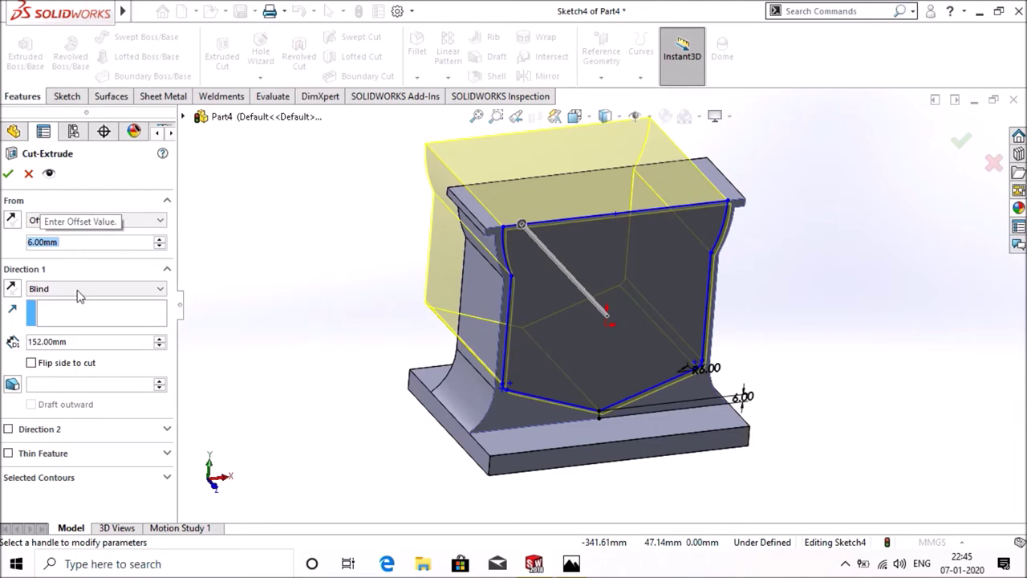
- End the cut 6 mm offset from the far back face and accept the pocket
click(80, 289)
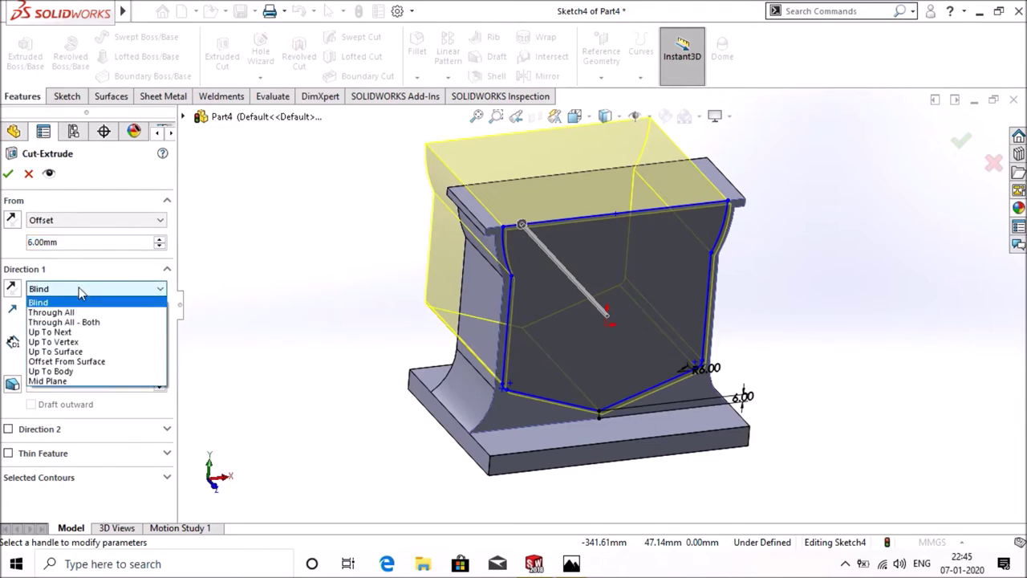
click(78, 363)
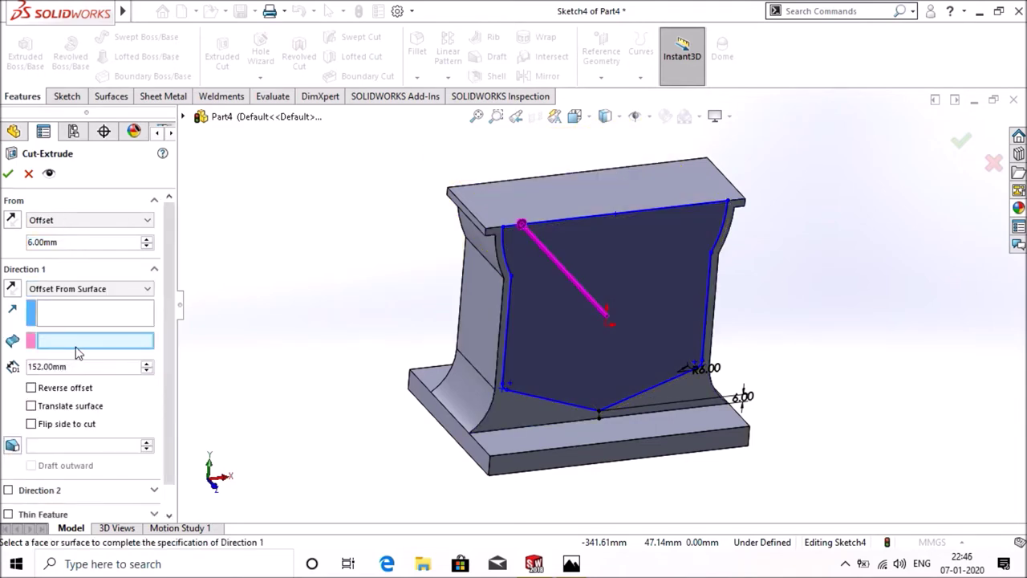
drag(63, 374, 16, 369)
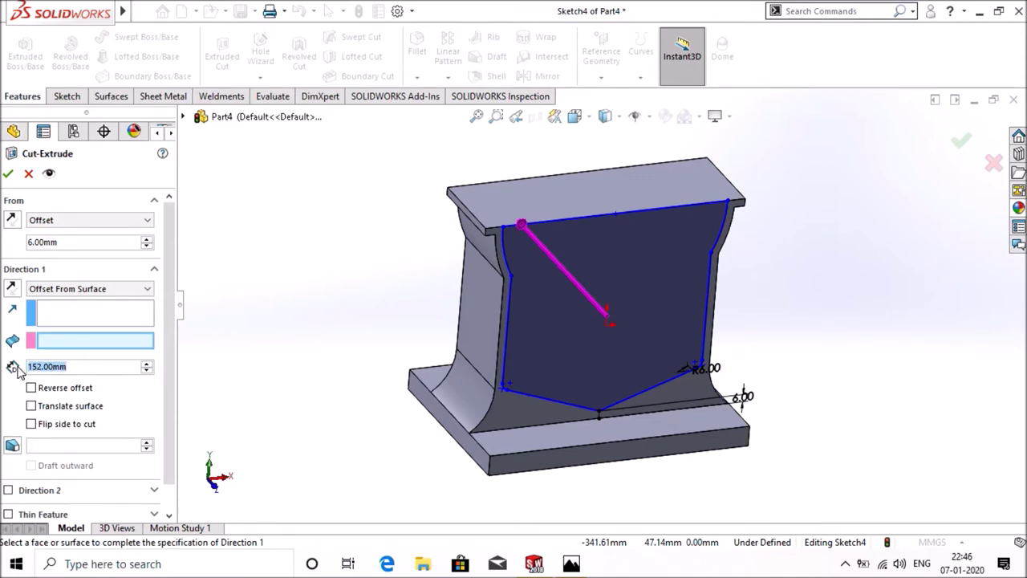
text(6)
key(Return)
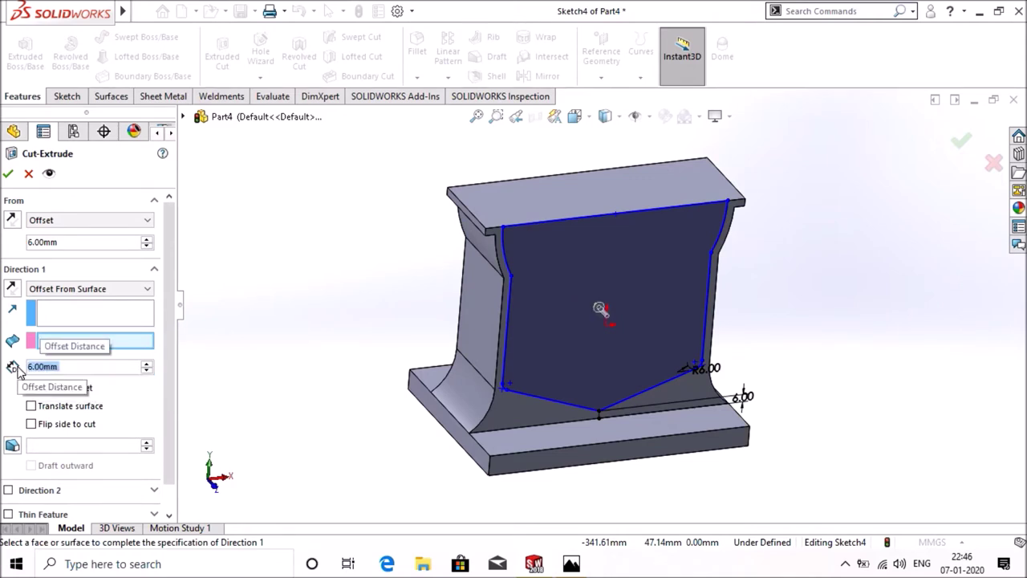
middle_drag(313, 275, 356, 305)
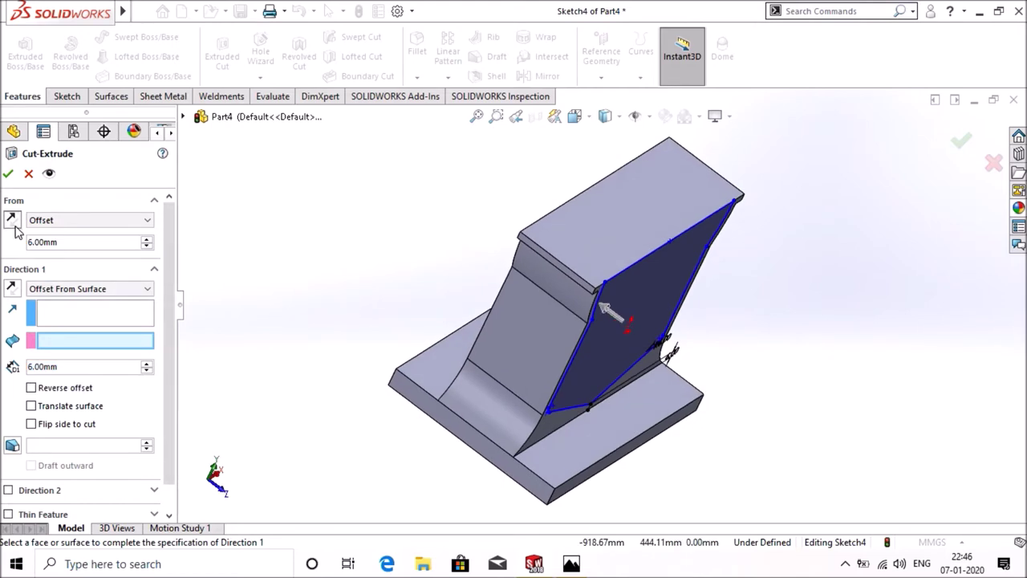
middle_drag(335, 292, 470, 259)
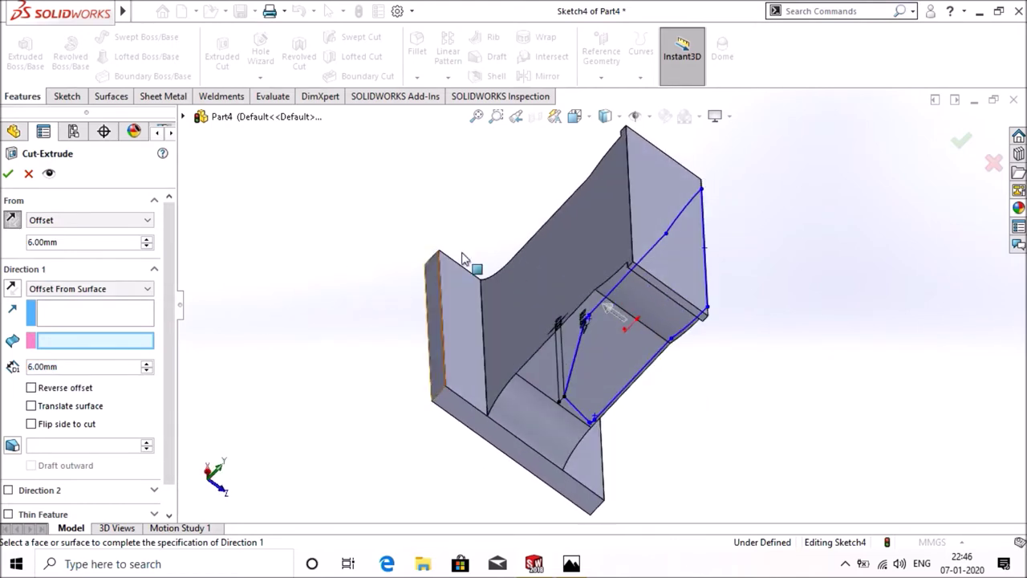
click(577, 239)
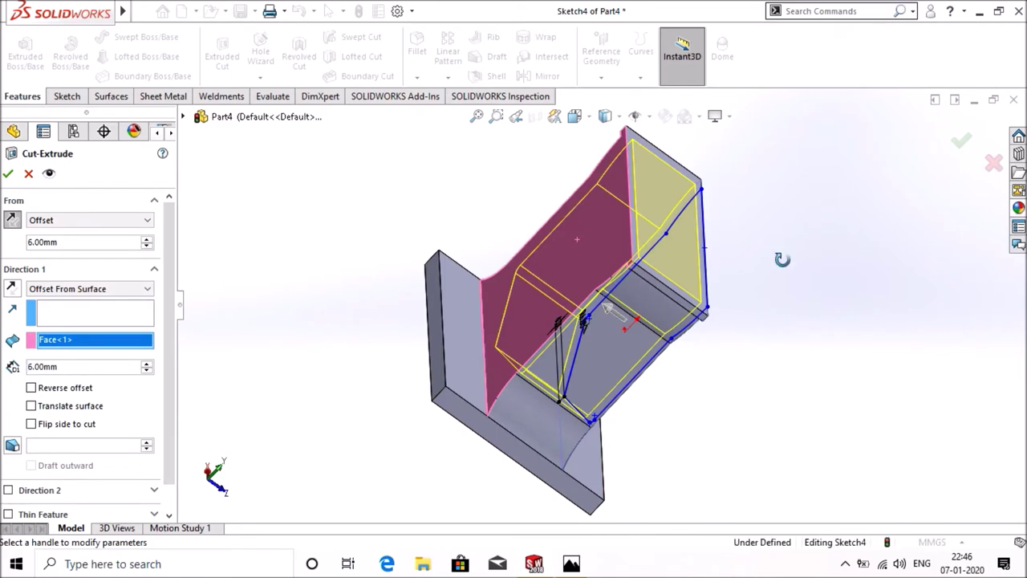
middle_drag(782, 259, 759, 273)
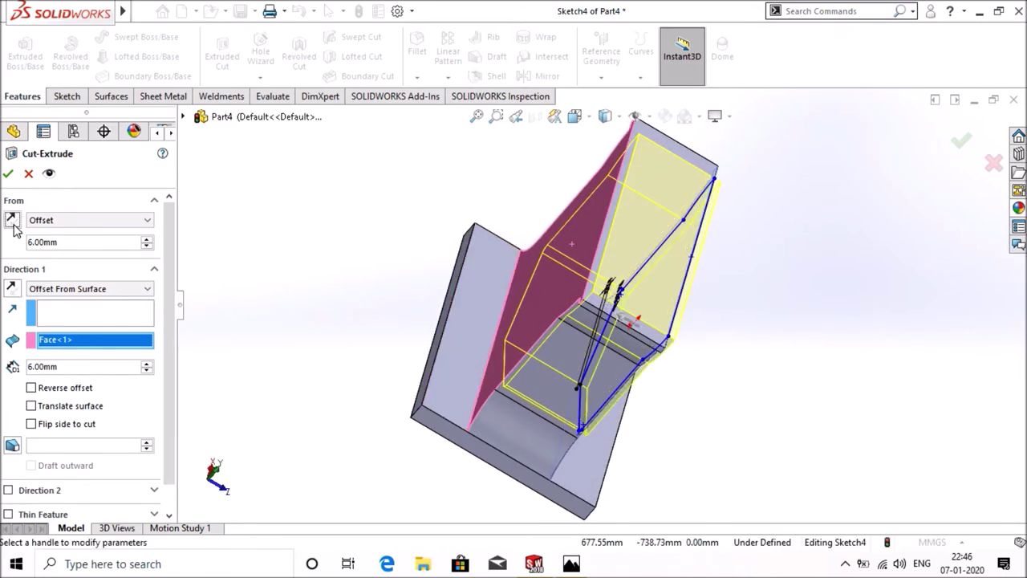
click(8, 175)
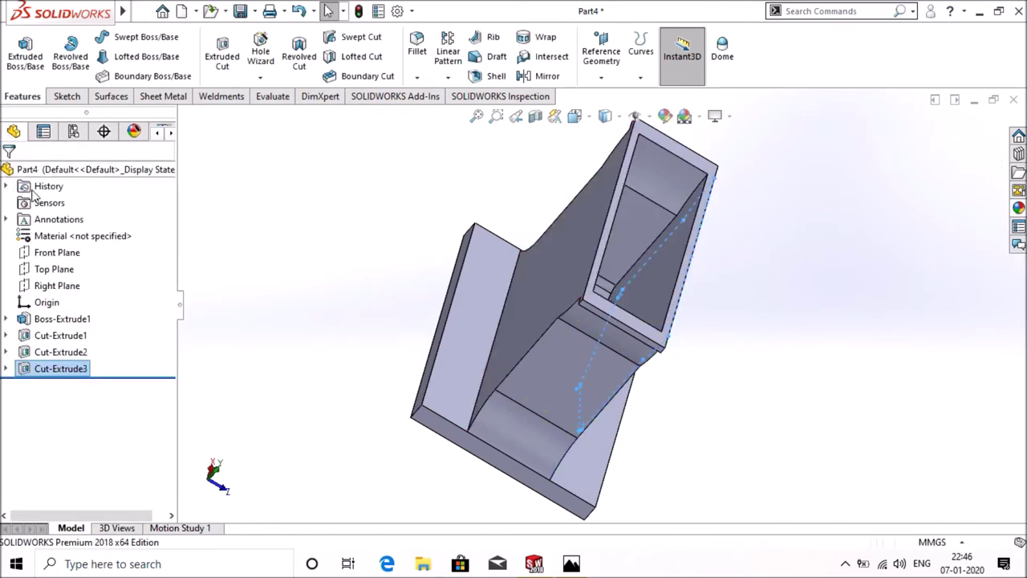
- Start a new sketch on the front face with Hidden Lines Visible display
click(345, 255)
mouse_move(866, 340)
middle_down()
mouse_move(818, 346)
mouse_move(671, 326)
middle_up()
right_click(662, 319)
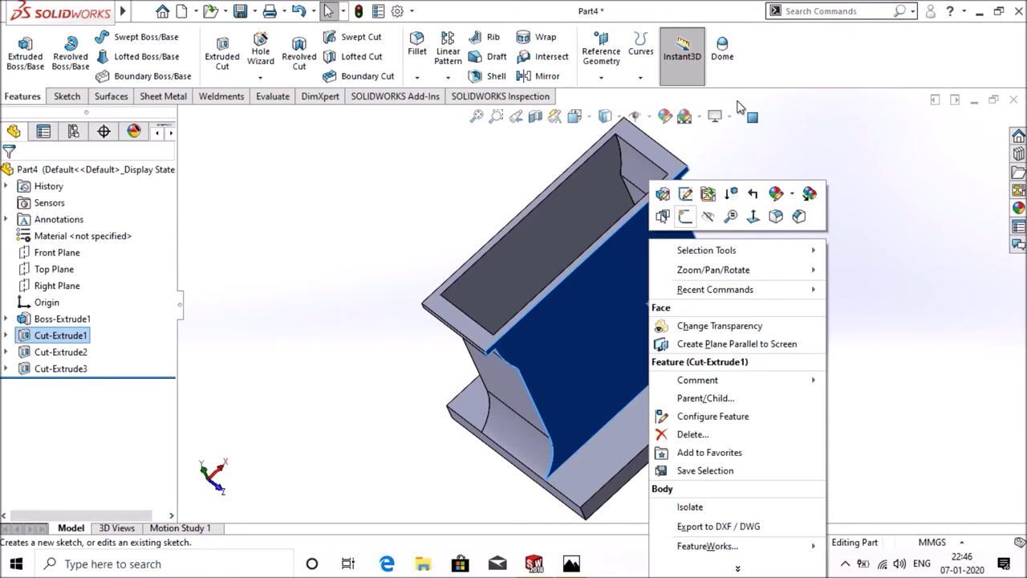
click(684, 216)
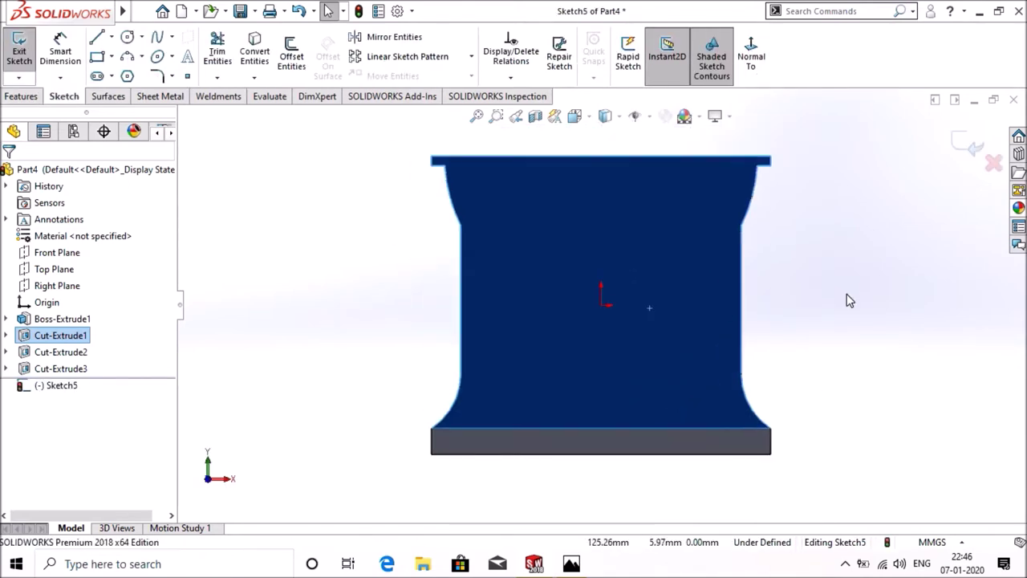
click(849, 300)
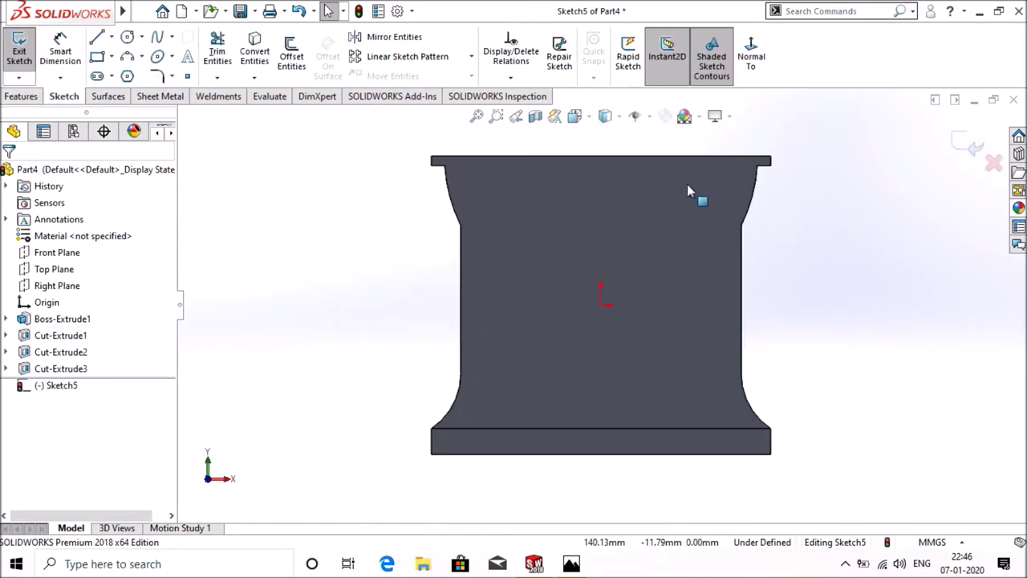
click(616, 116)
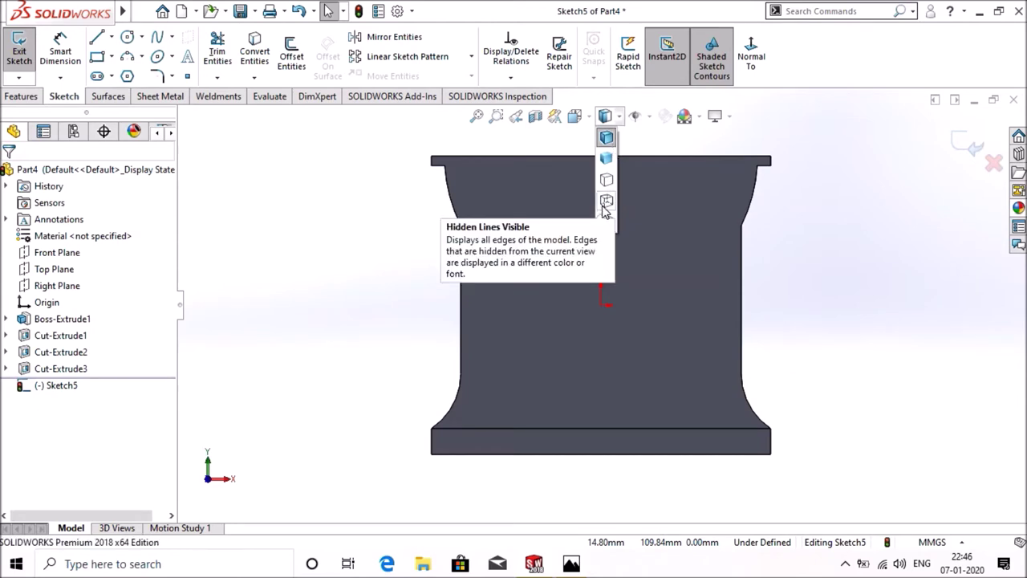
click(605, 201)
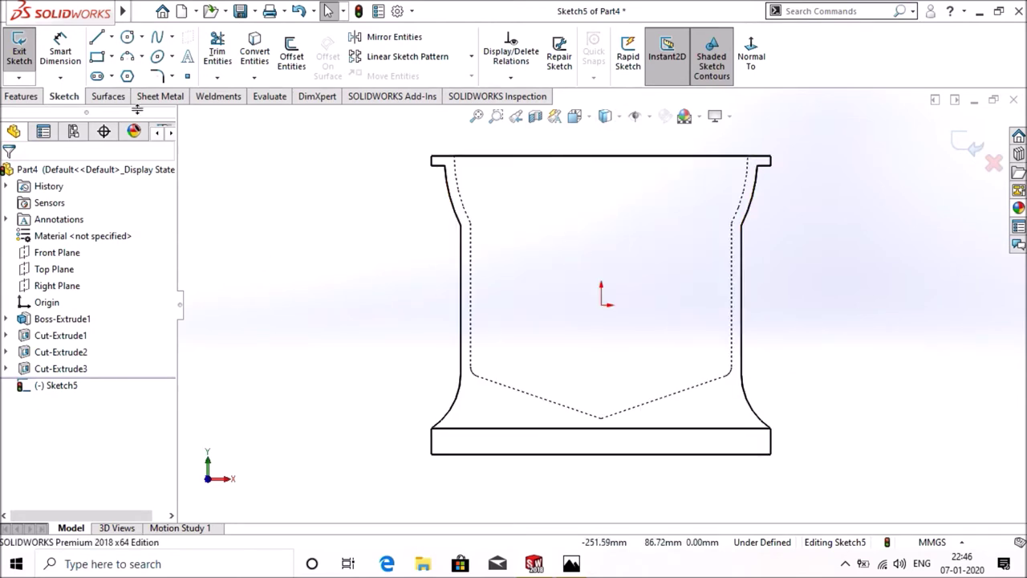
- Draw a line from the base edge's midpoint out to the left of the part
click(96, 37)
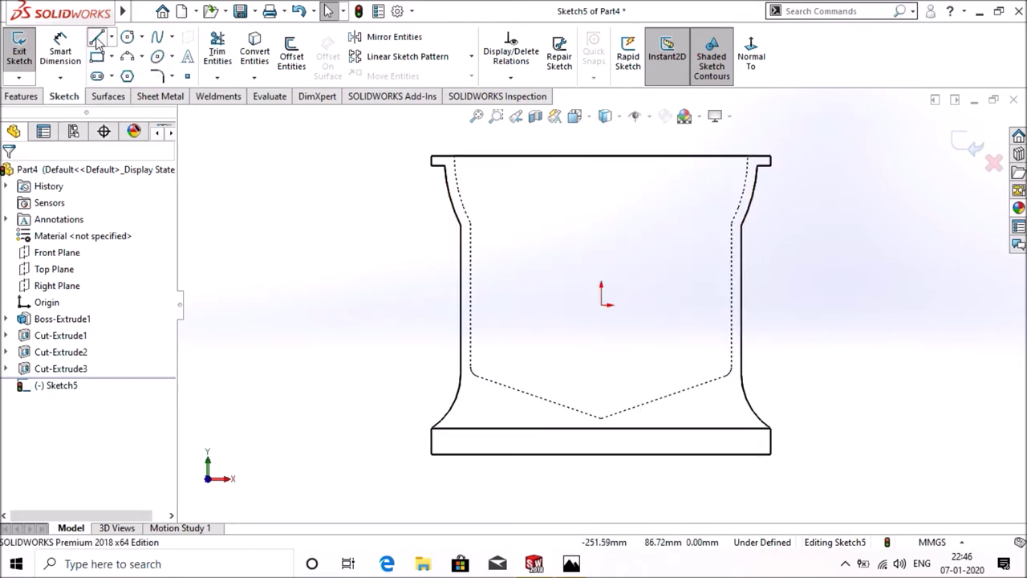
click(600, 428)
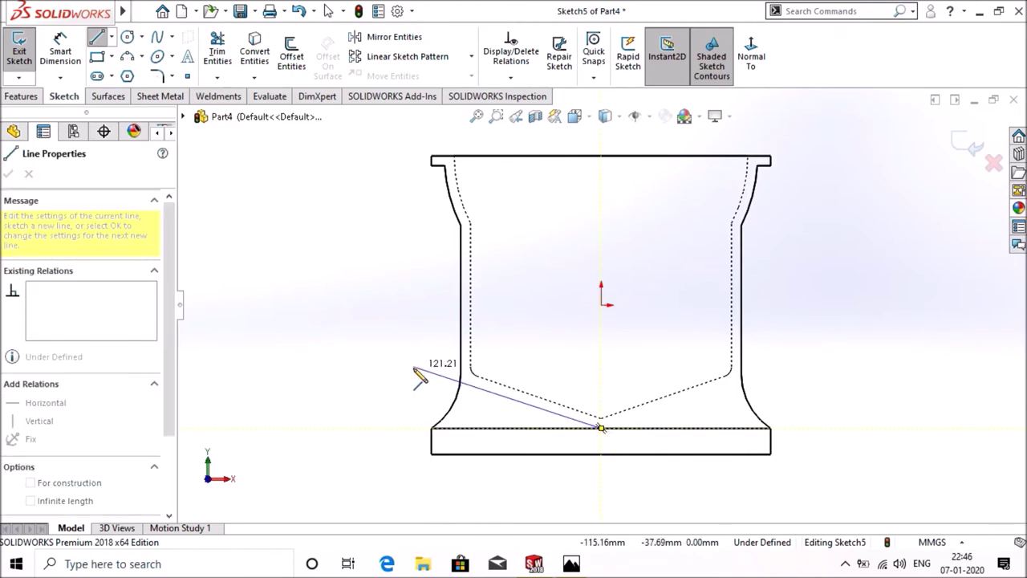
click(407, 383)
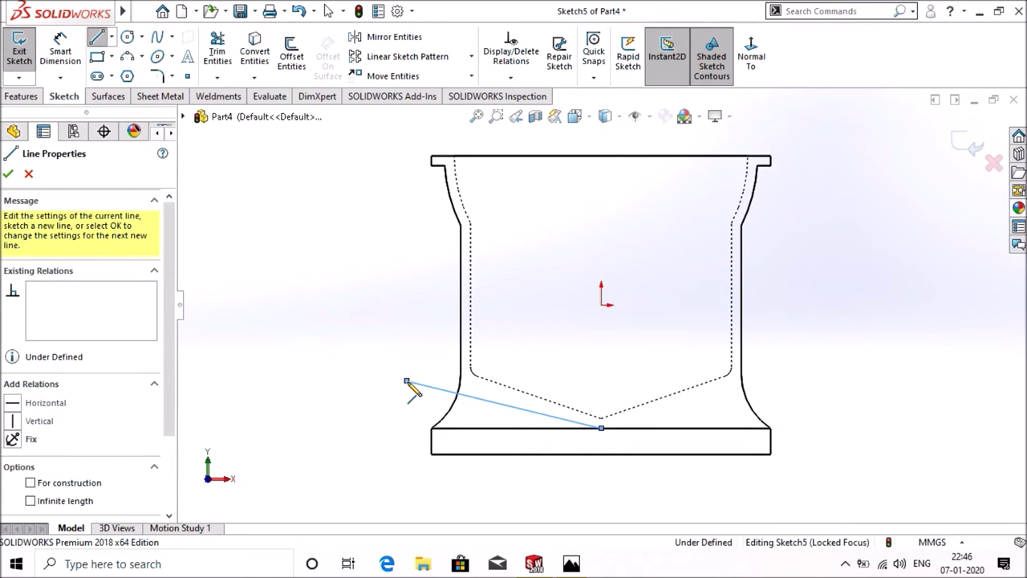
right_click(407, 383)
click(428, 390)
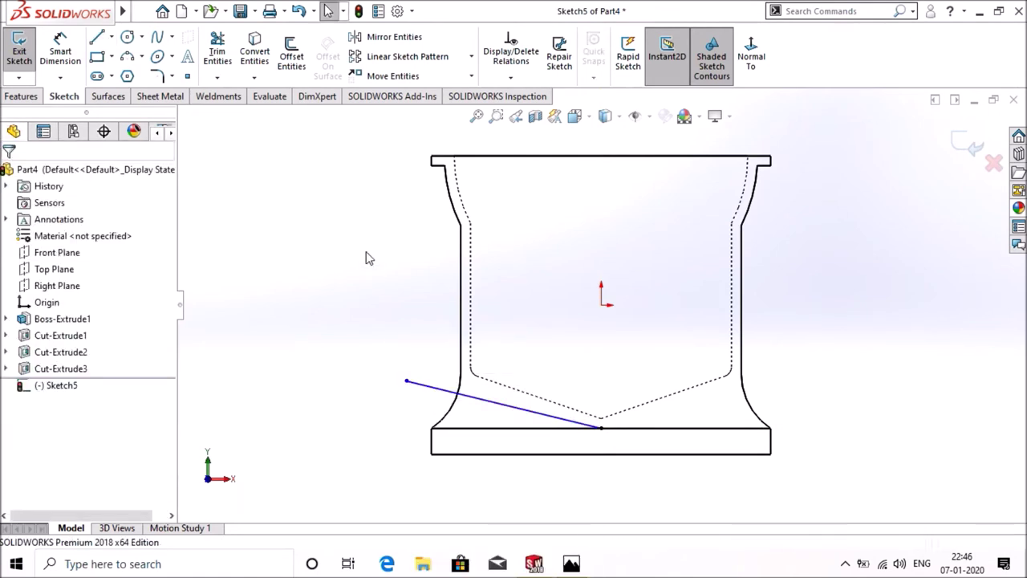
- Make the new line parallel to the pocket's dashed slanted left edge
click(509, 79)
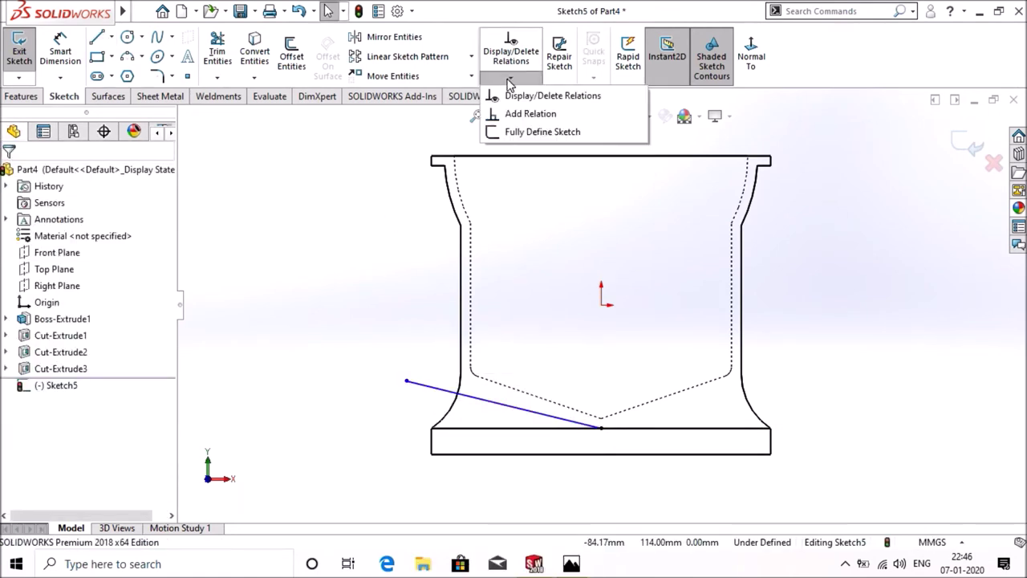
click(517, 113)
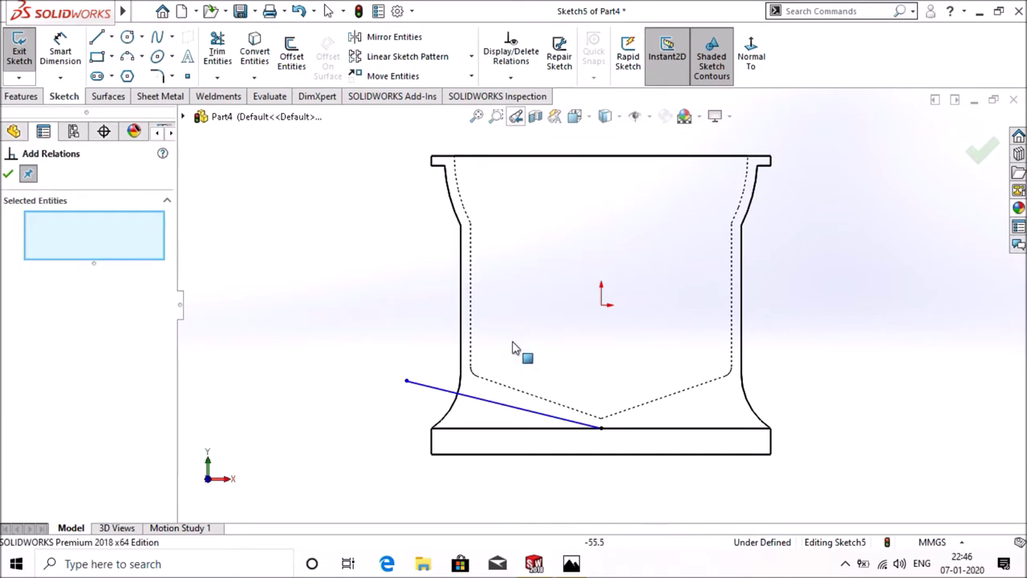
click(519, 391)
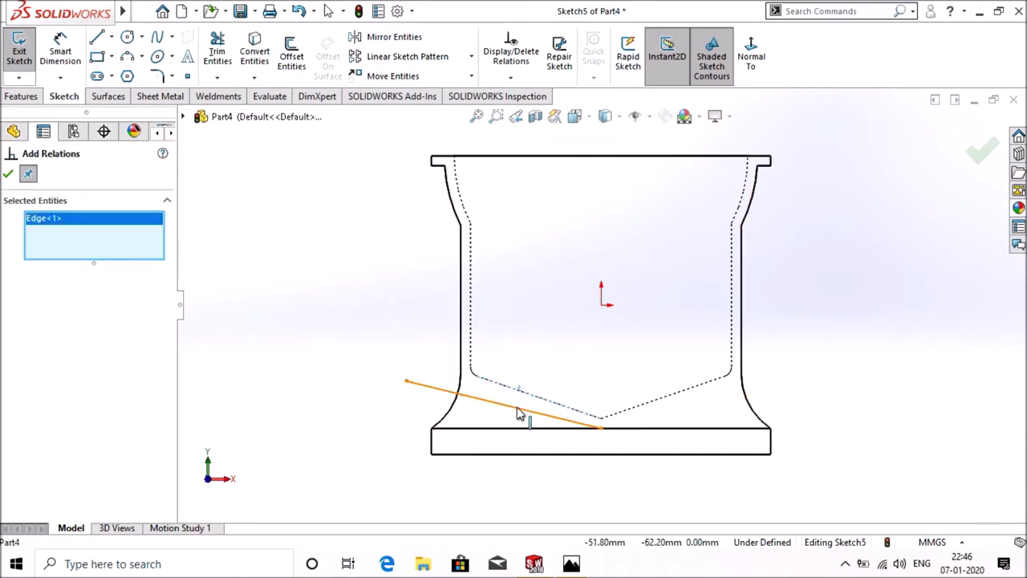
click(520, 409)
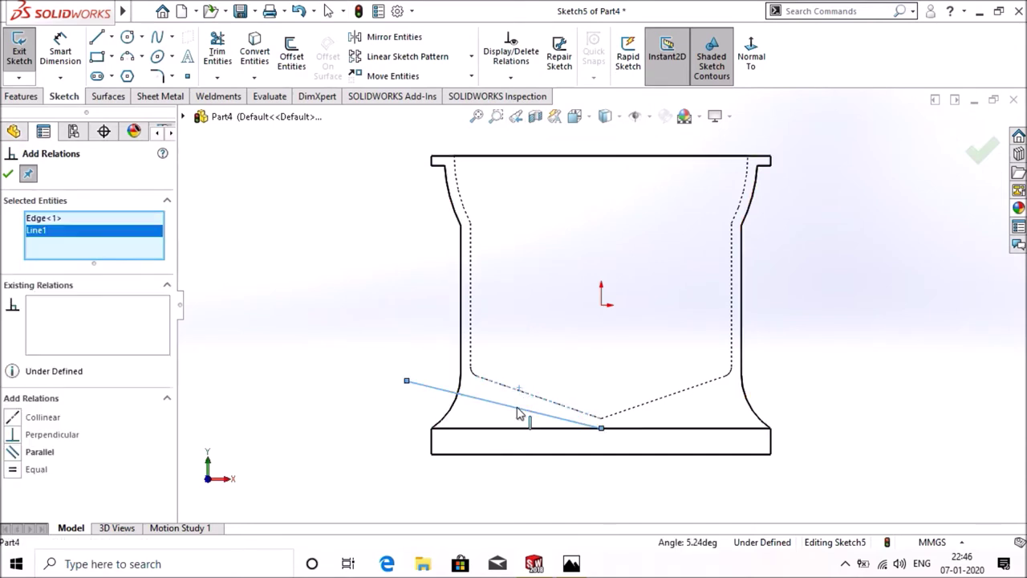
click(39, 452)
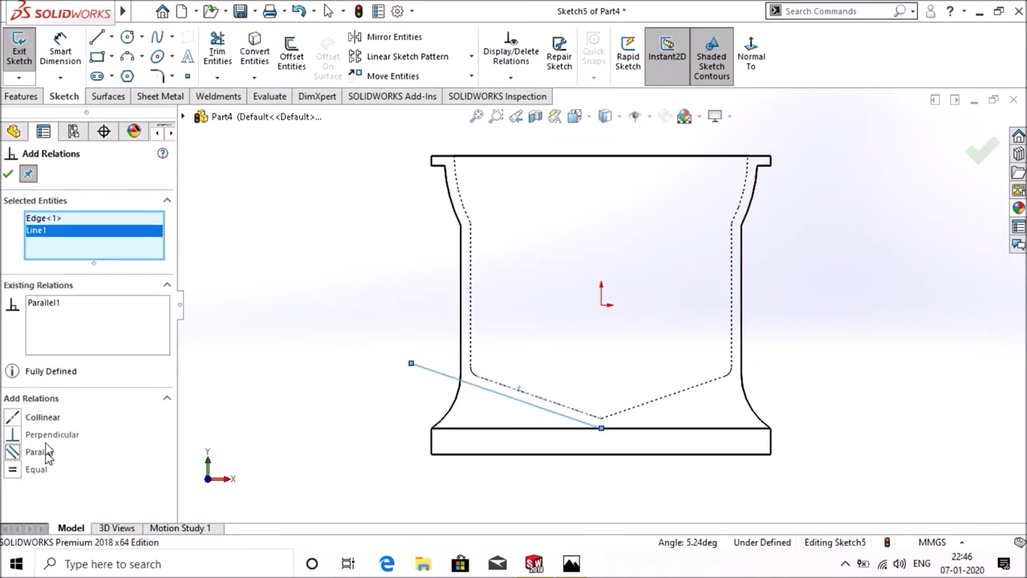
click(7, 176)
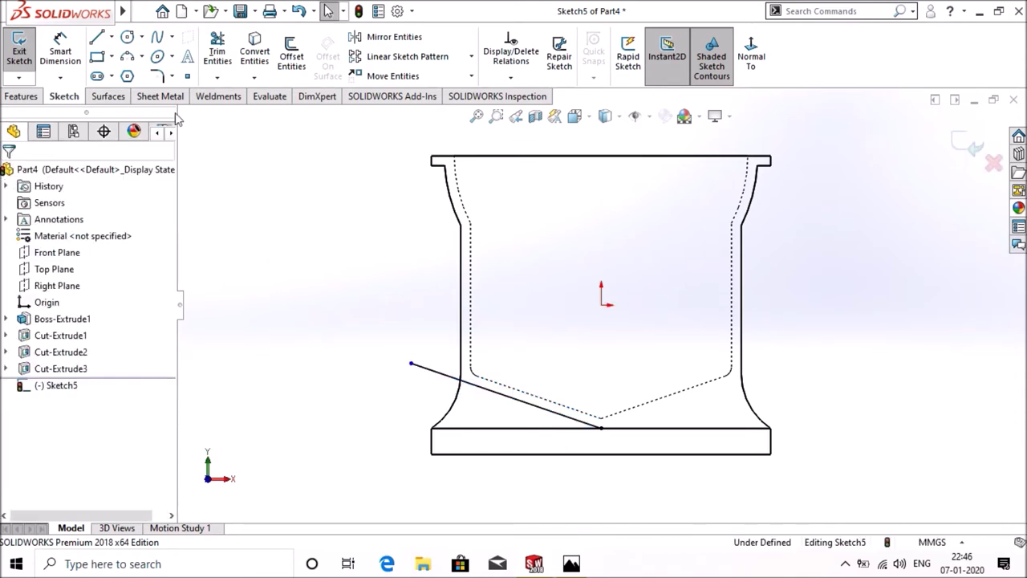
- Draw a three-point arc starting on the base top edge near the left side
click(127, 56)
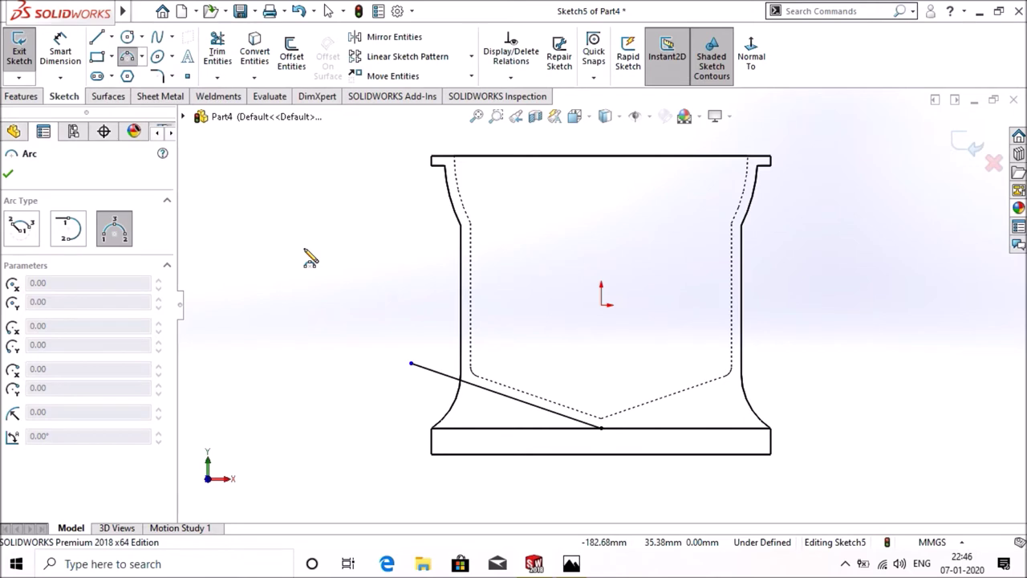
click(468, 429)
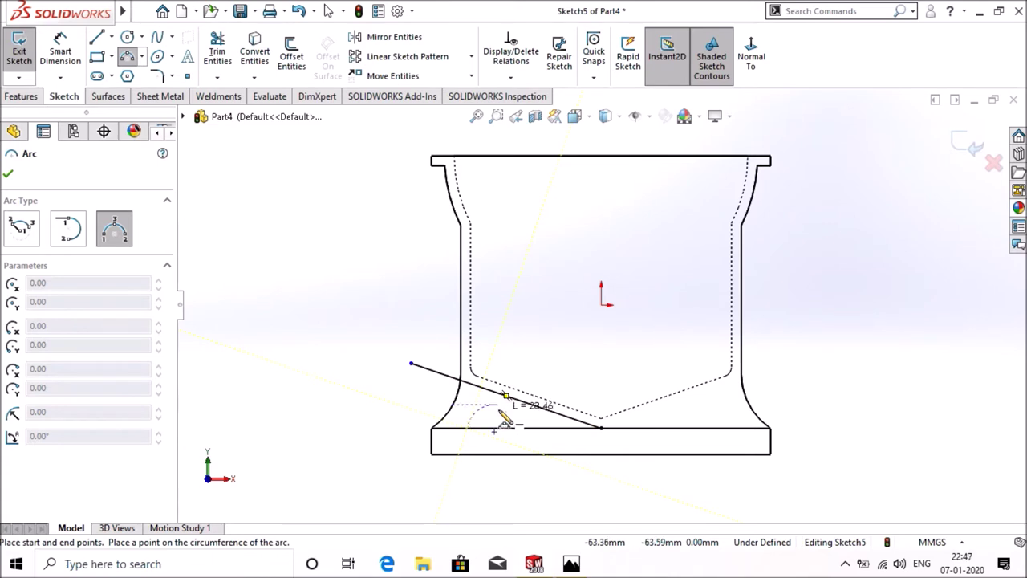
scroll(514, 426, down, 2)
scroll(501, 406, down, 3)
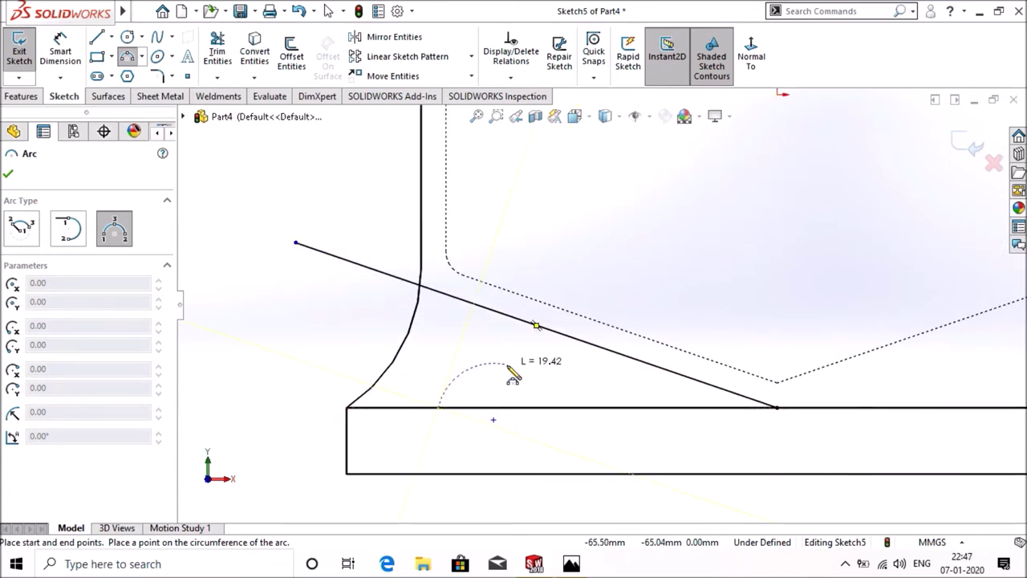
click(505, 367)
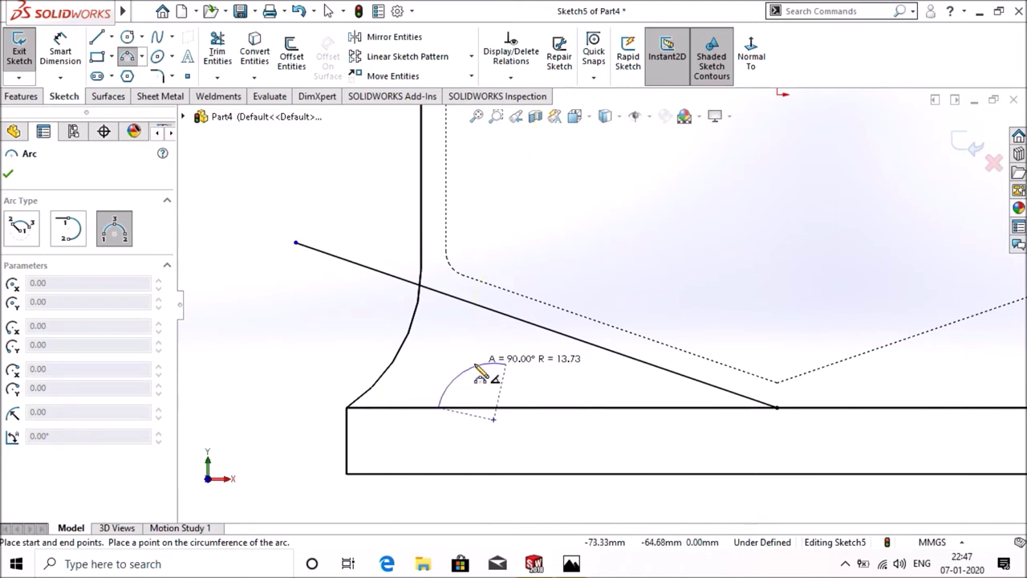
click(479, 373)
right_click(478, 369)
click(504, 372)
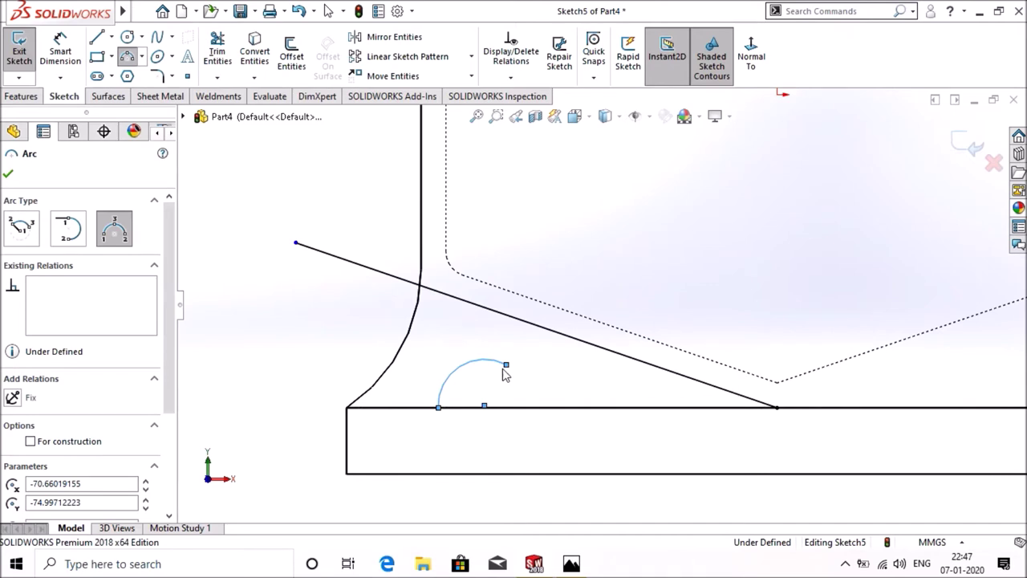
key(Escape)
- Dimension the arc's radius to 24 mm
click(60, 49)
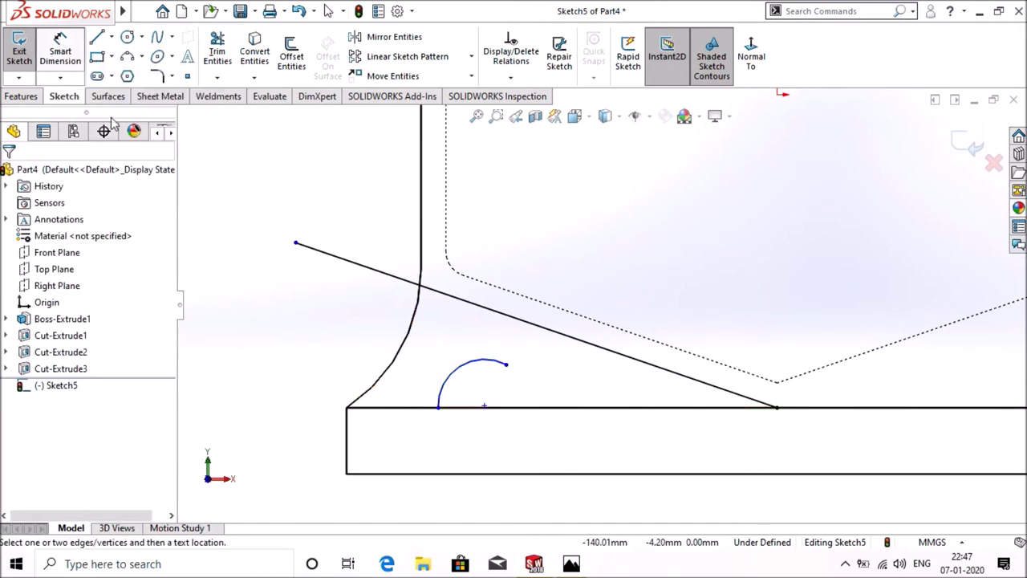
click(462, 371)
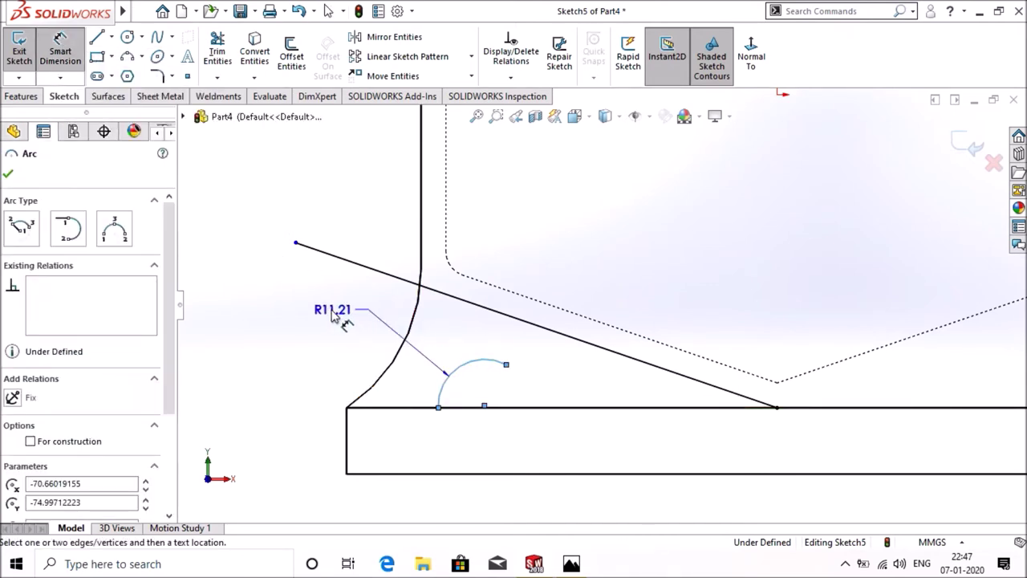
click(333, 316)
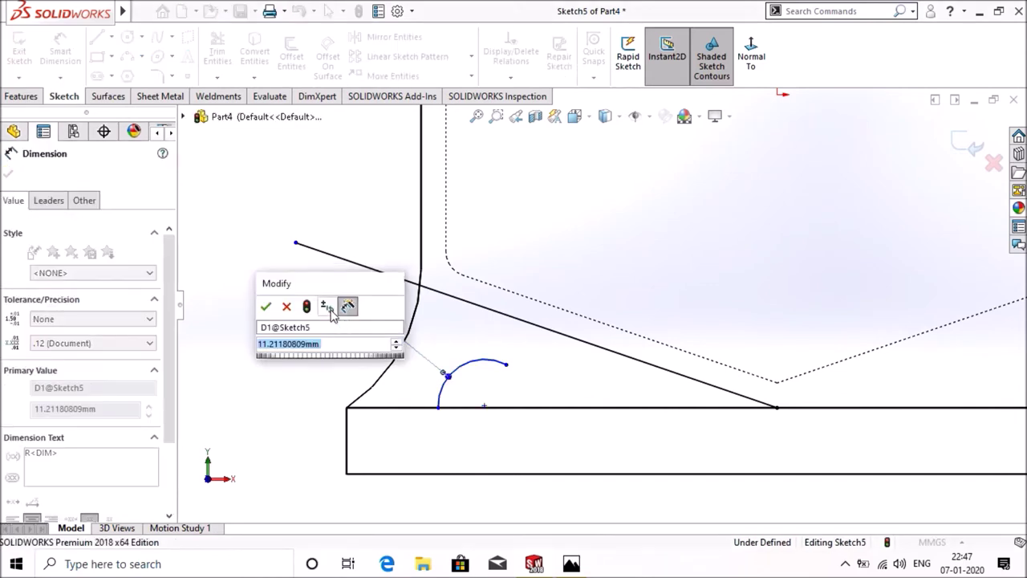
text(2)
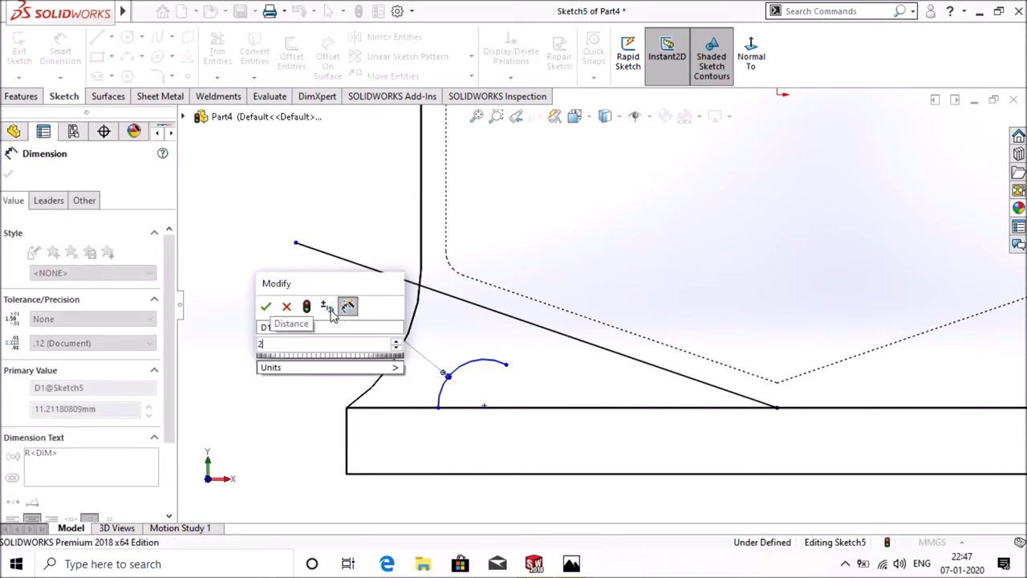
key(Return)
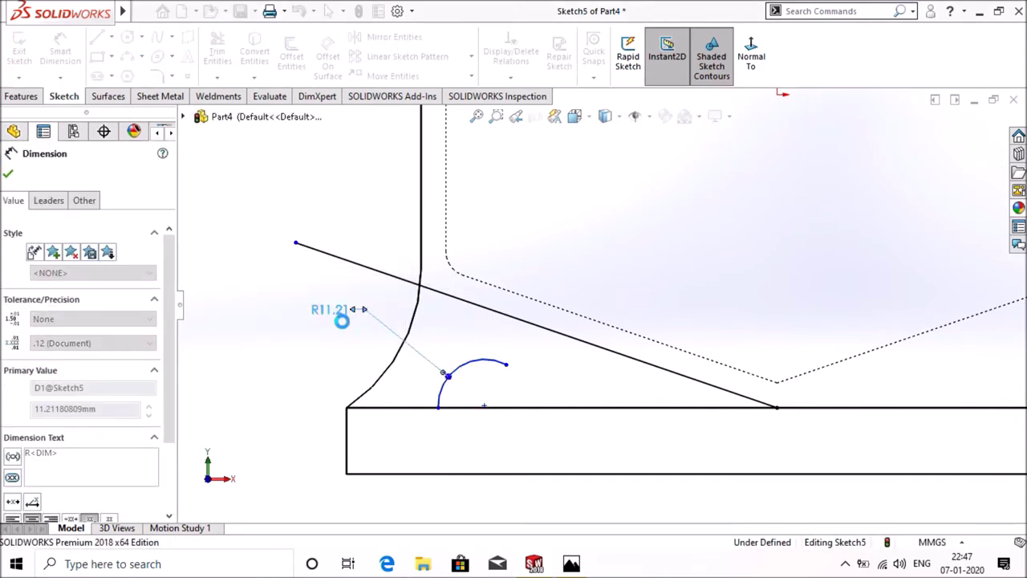
click(9, 174)
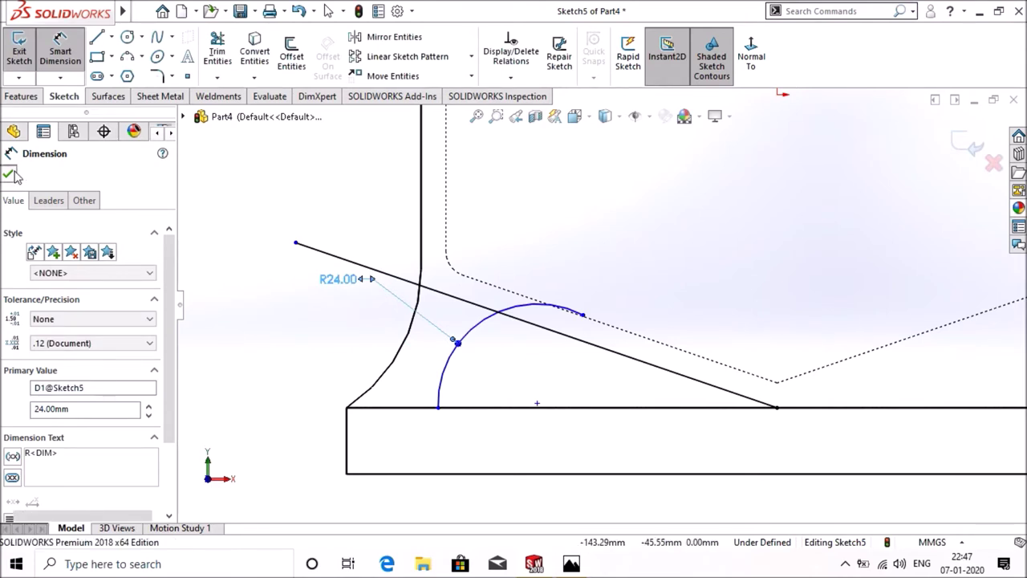
- Make the R24 arc tangent to the slanted line
click(519, 78)
click(535, 113)
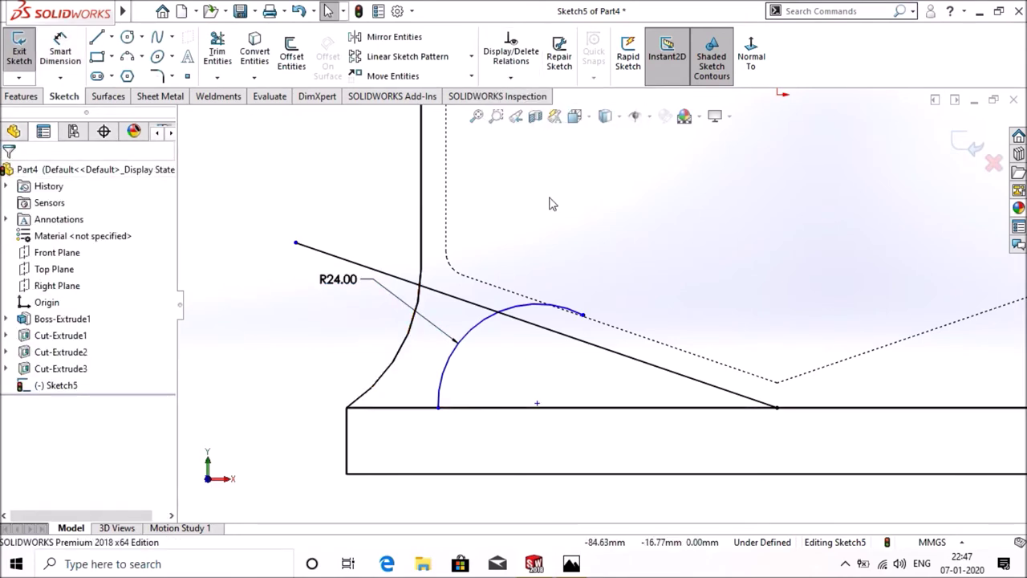
click(574, 339)
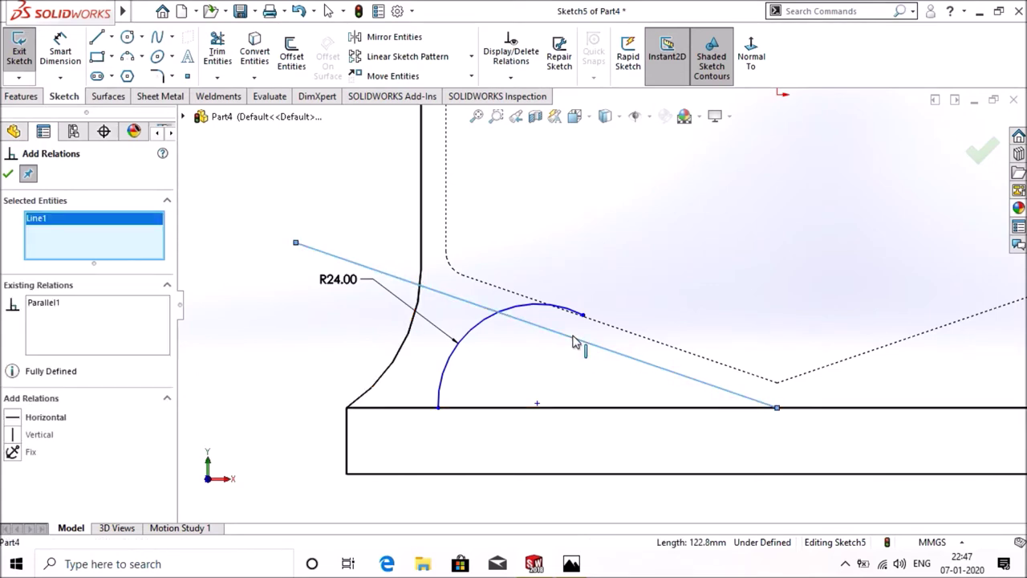
click(484, 327)
click(40, 418)
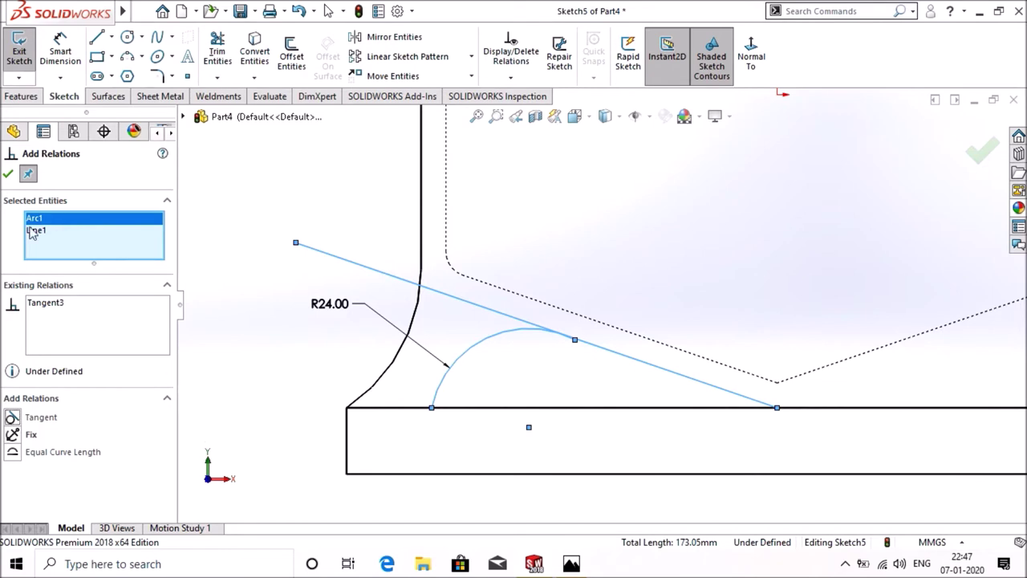
click(8, 174)
- Slide the arc's left end point leftward along the base edge
click(292, 369)
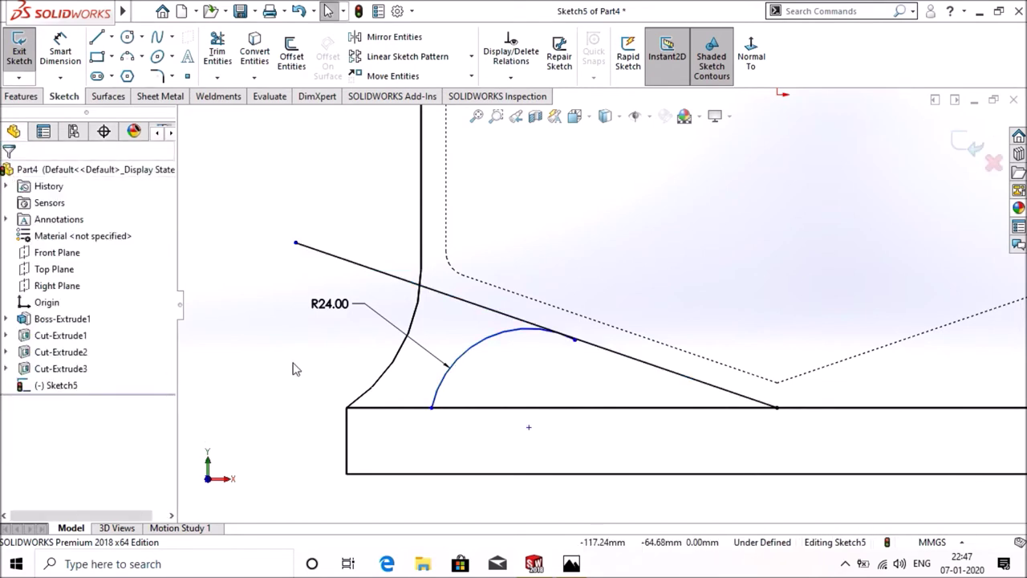
mouse_move(432, 412)
mouse_down()
mouse_move(393, 410)
mouse_move(406, 412)
mouse_up()
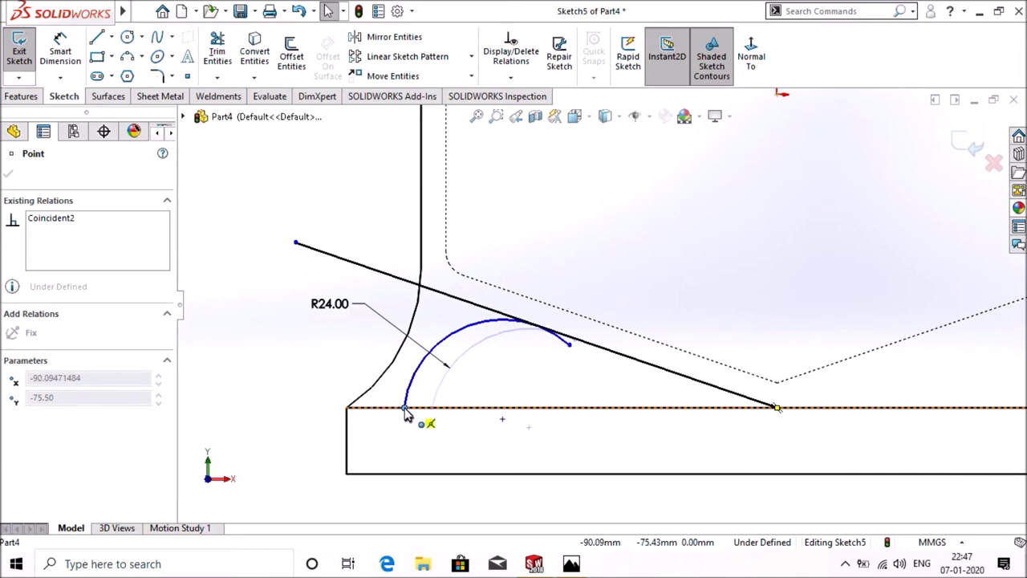
drag(406, 413, 404, 409)
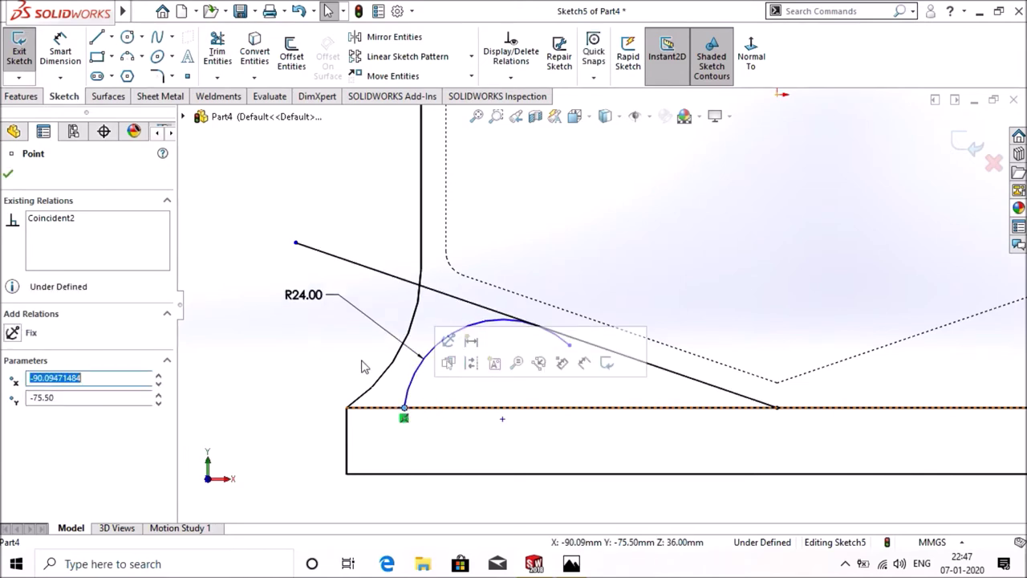
click(252, 301)
- Trim away the slanted line's left part beyond the arc
click(216, 49)
click(358, 274)
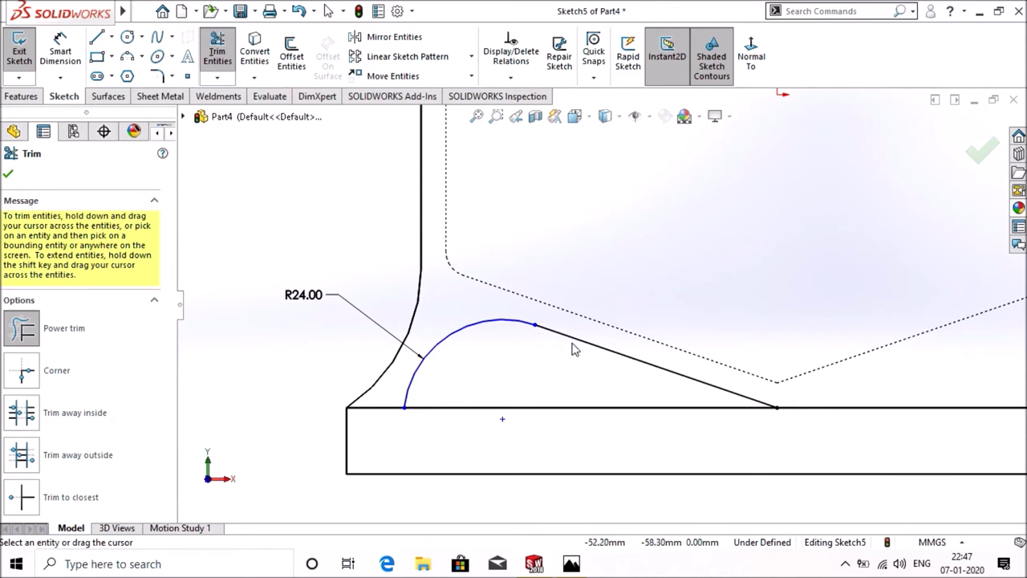
scroll(578, 353, up, 1)
scroll(584, 360, up, 2)
scroll(584, 361, up, 2)
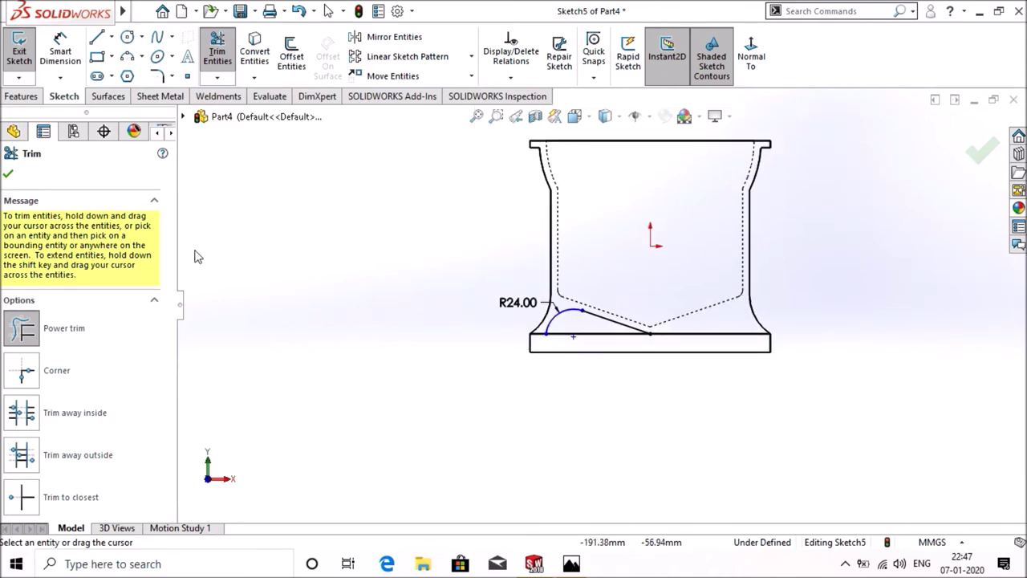
click(10, 173)
click(112, 37)
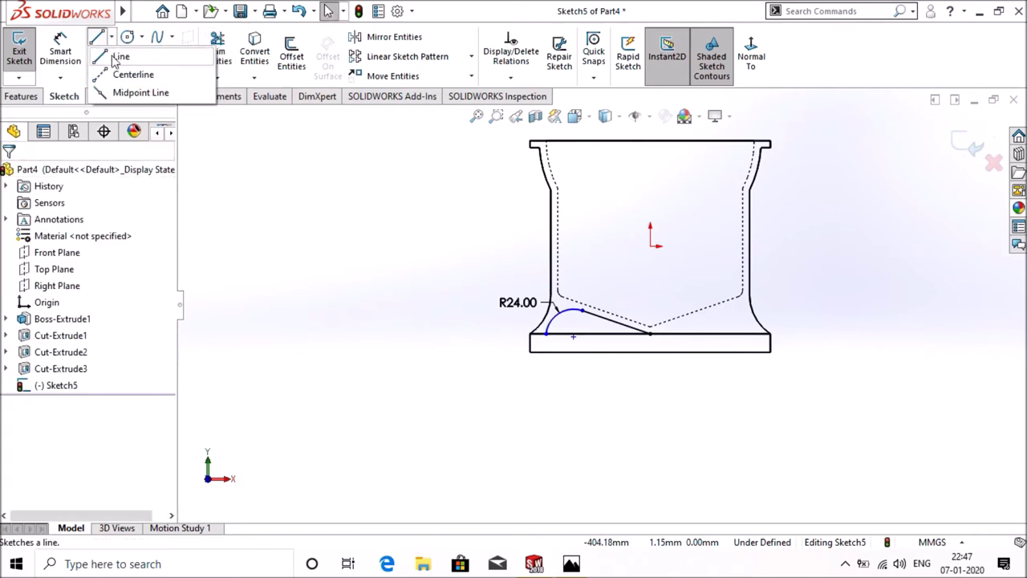
- Draw a vertical centerline down from the top edge's midpoint
click(115, 76)
scroll(687, 160, down, 2)
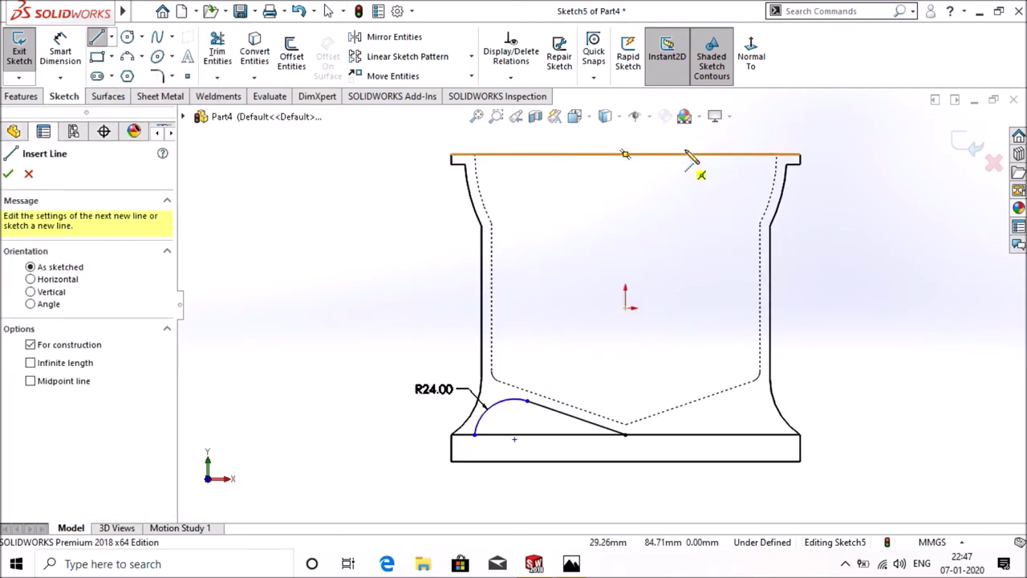
click(625, 155)
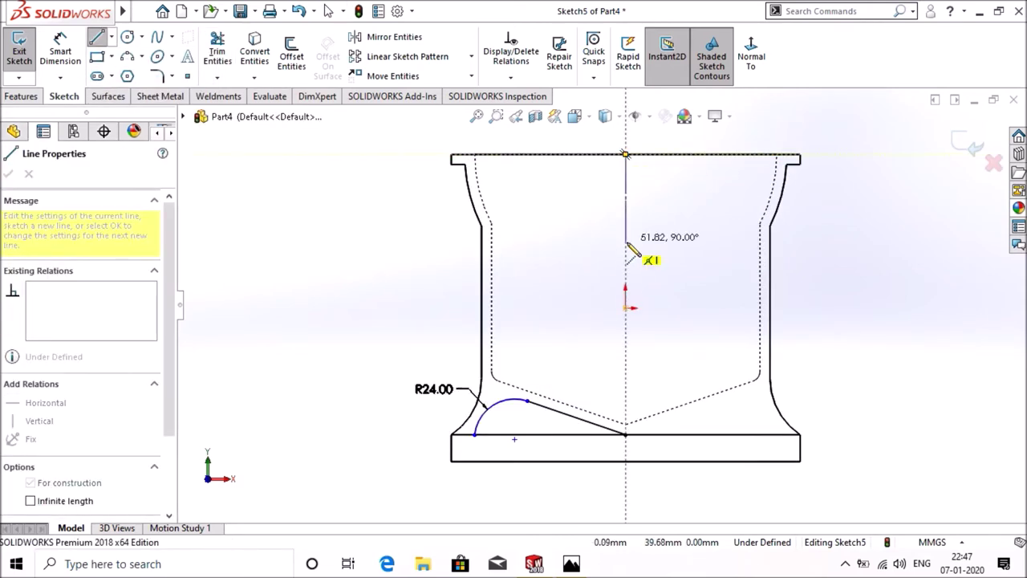
click(625, 240)
right_click(625, 240)
click(665, 253)
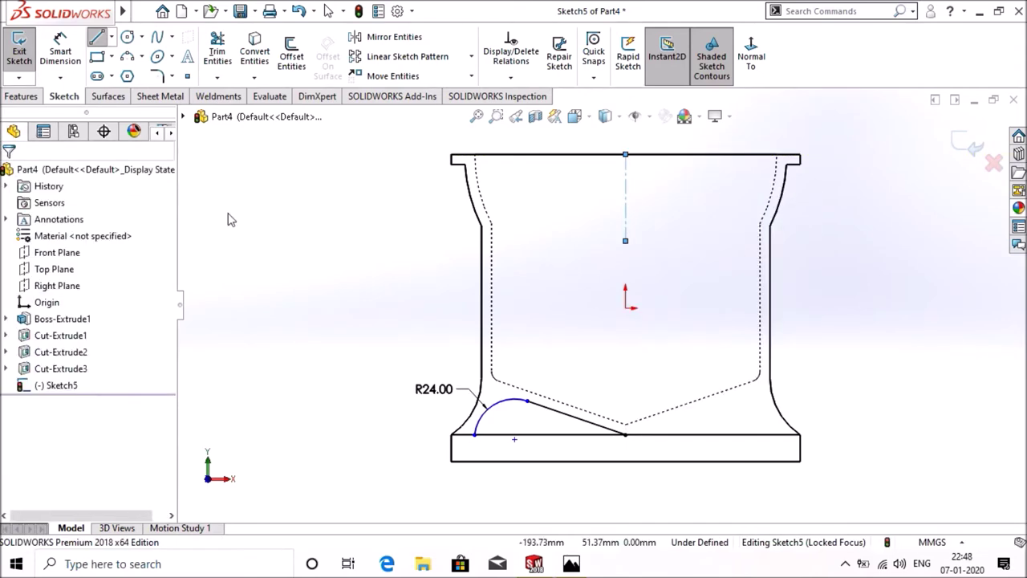
- Mirror the arc and slanted line about the vertical centerline
click(358, 46)
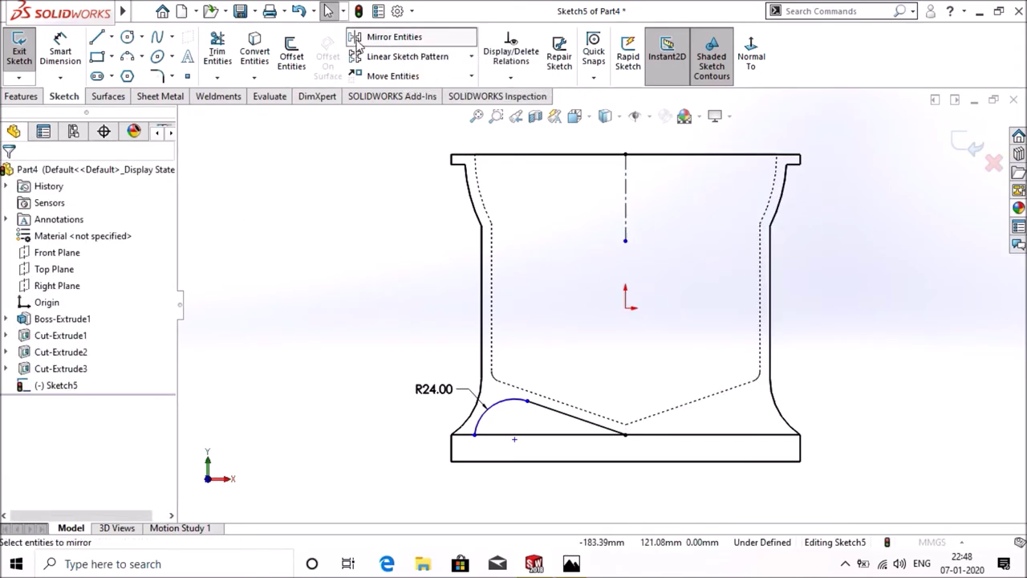
click(498, 406)
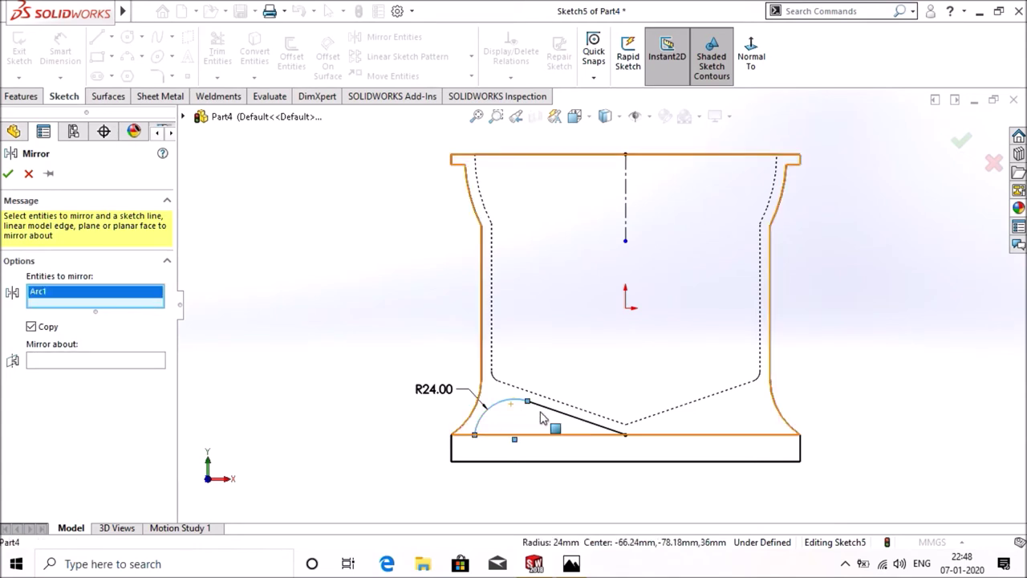
click(551, 411)
click(78, 374)
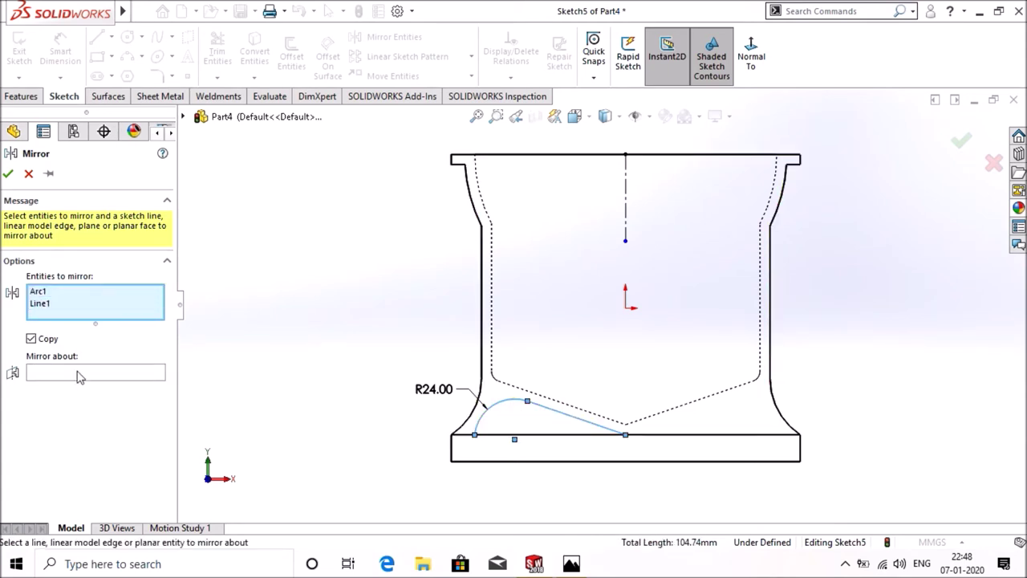
click(623, 201)
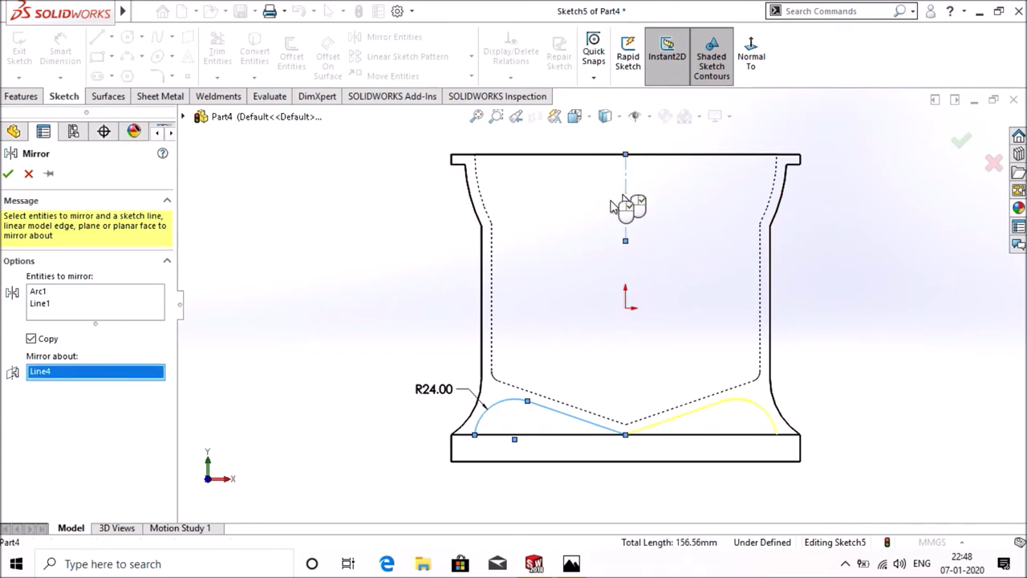
click(10, 175)
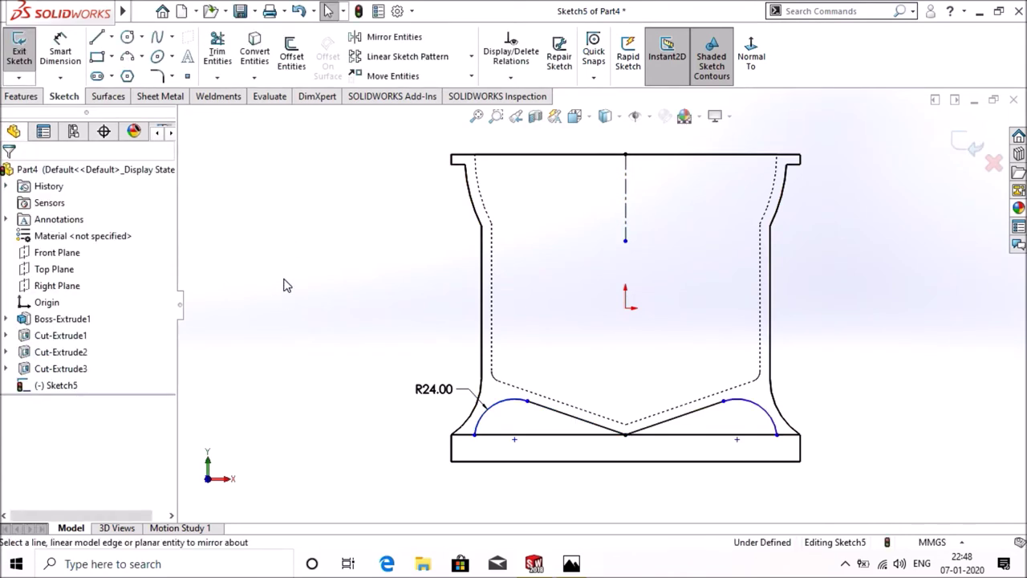
click(155, 77)
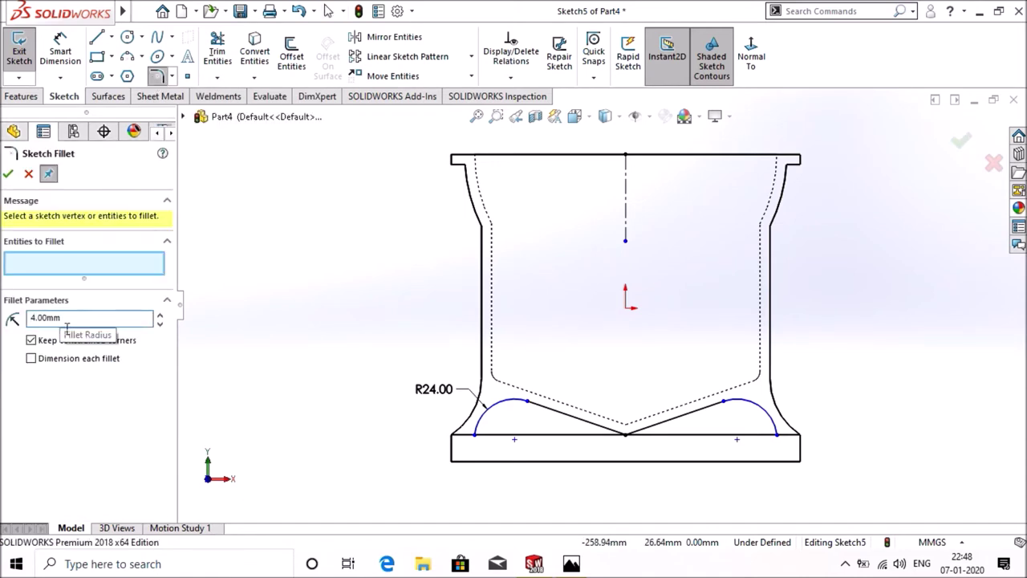
- Round the V's bottom apex with a 4 mm sketch fillet
scroll(630, 433, down, 2)
scroll(607, 394, down, 3)
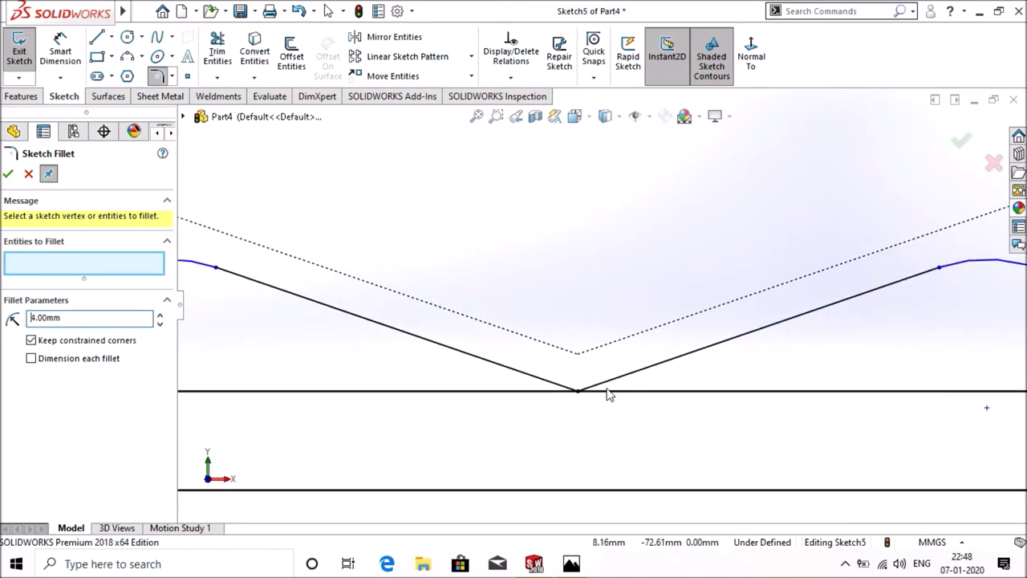
click(580, 394)
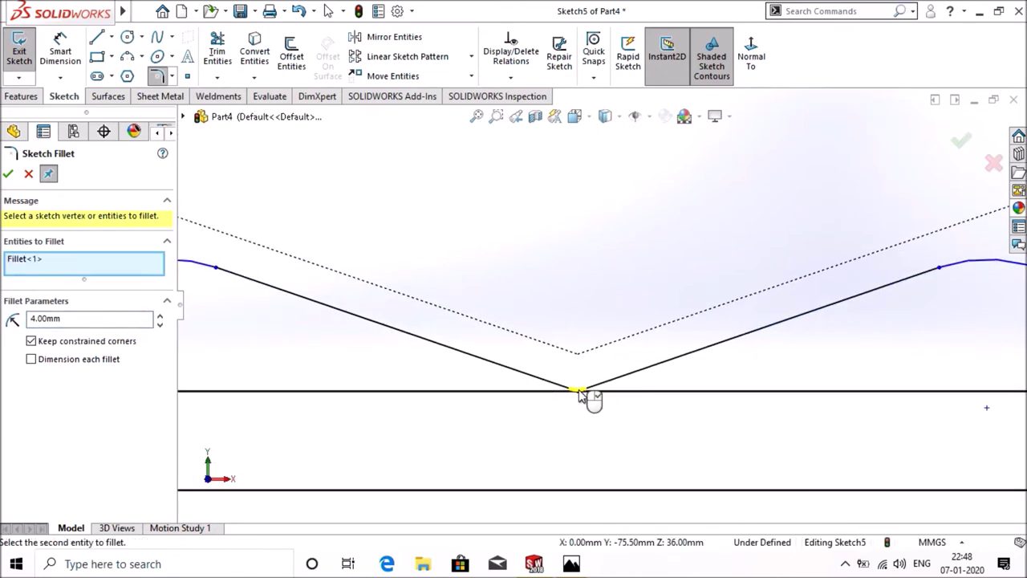
click(584, 393)
scroll(590, 394, up, 4)
scroll(592, 397, up, 1)
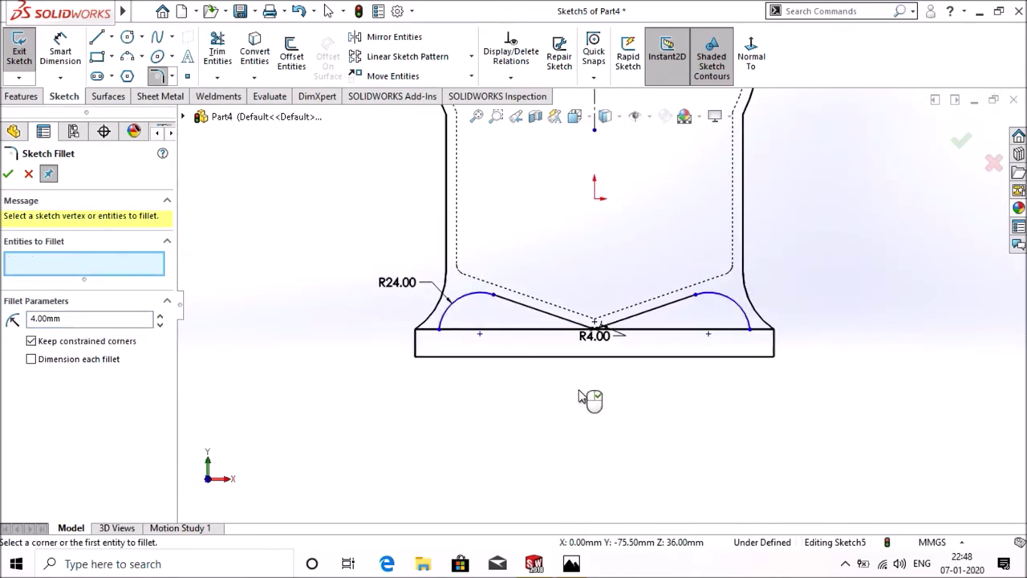
scroll(592, 396, up, 2)
- Draw a line along the base between the arch ends to close the profile
click(97, 36)
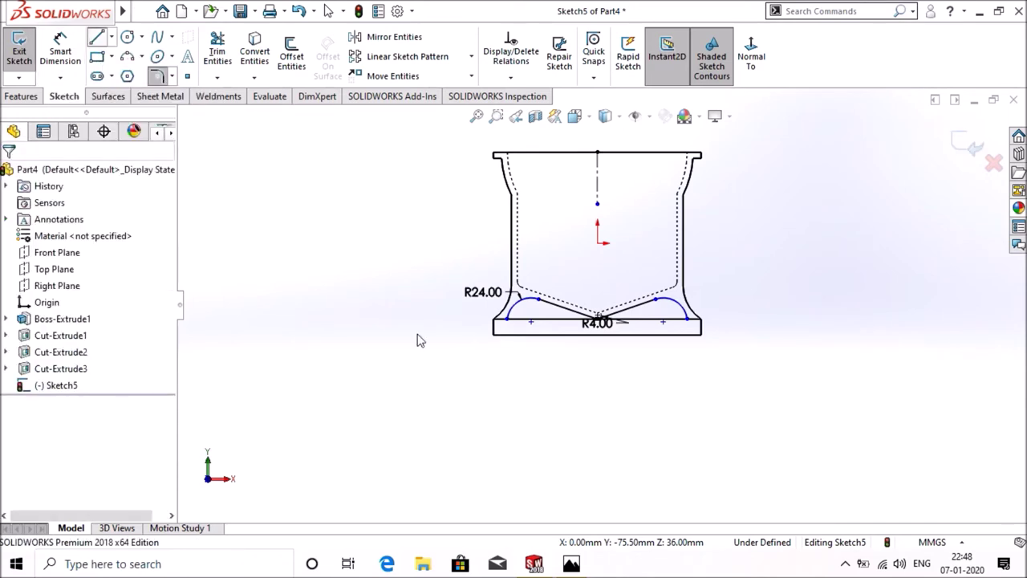
click(687, 319)
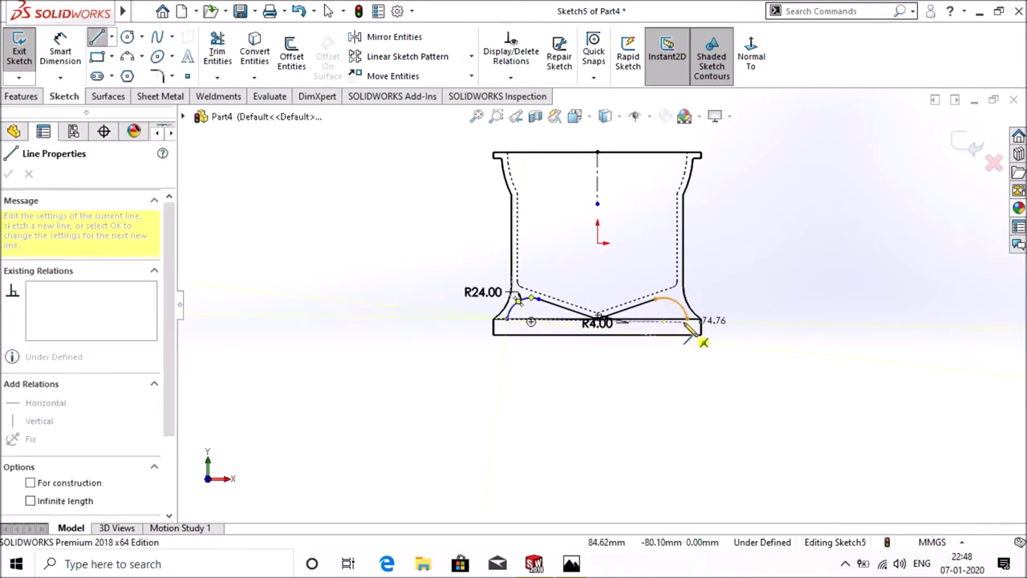
click(690, 322)
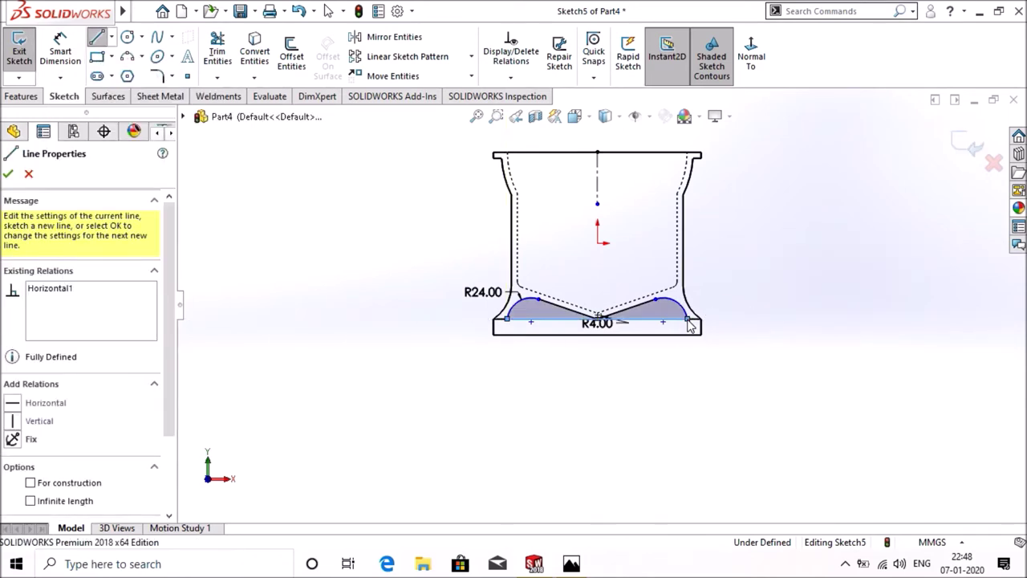
right_click(690, 325)
click(703, 329)
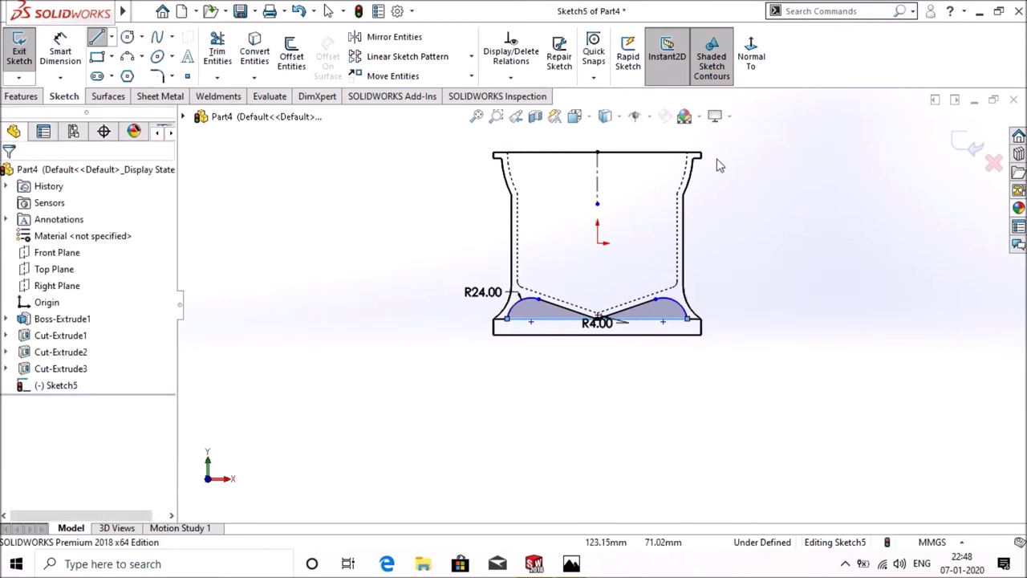
scroll(714, 166, down, 1)
scroll(704, 137, down, 2)
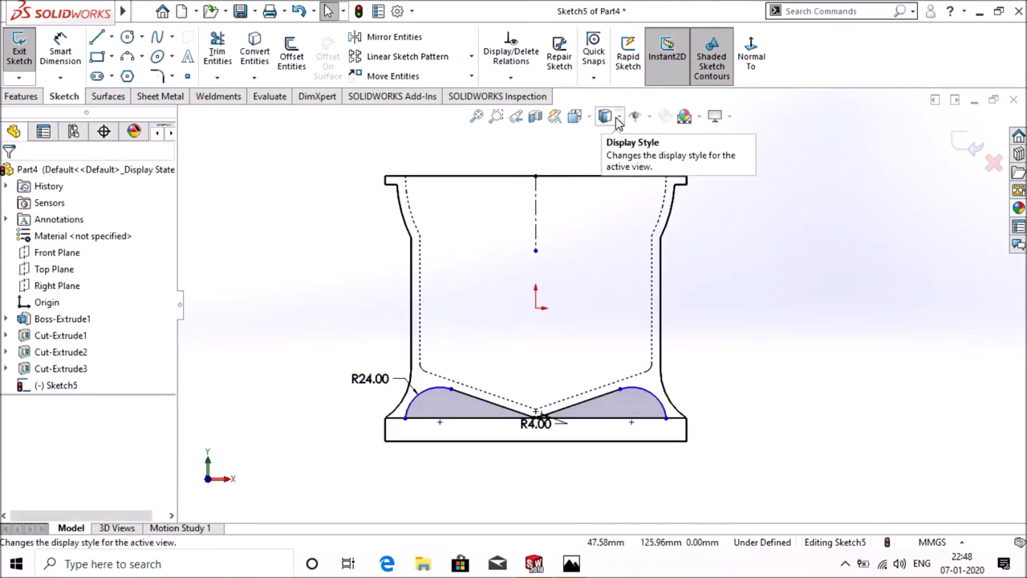
- Switch the display back to Shaded and fit the part in view
click(617, 119)
click(607, 140)
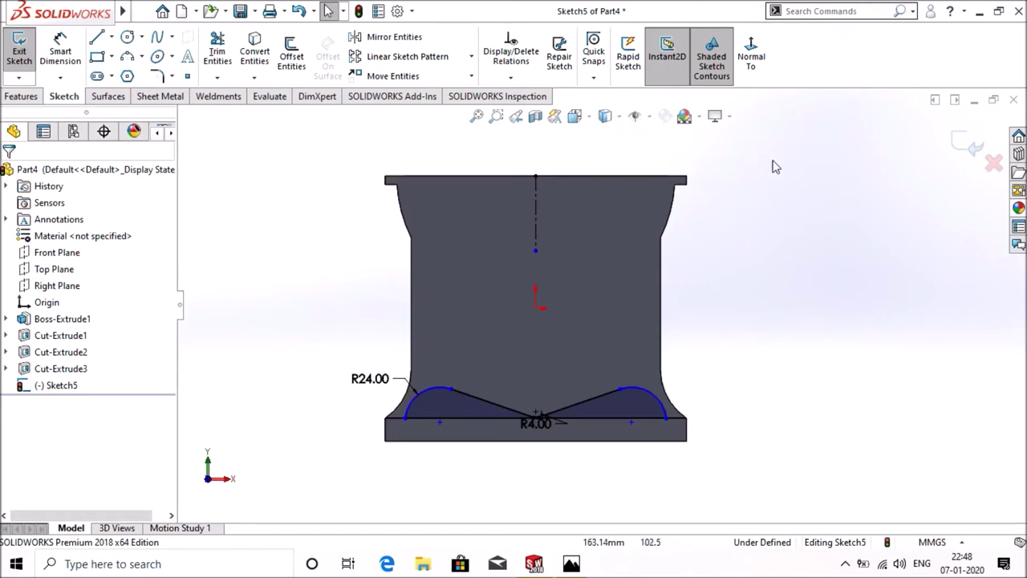
key(f)
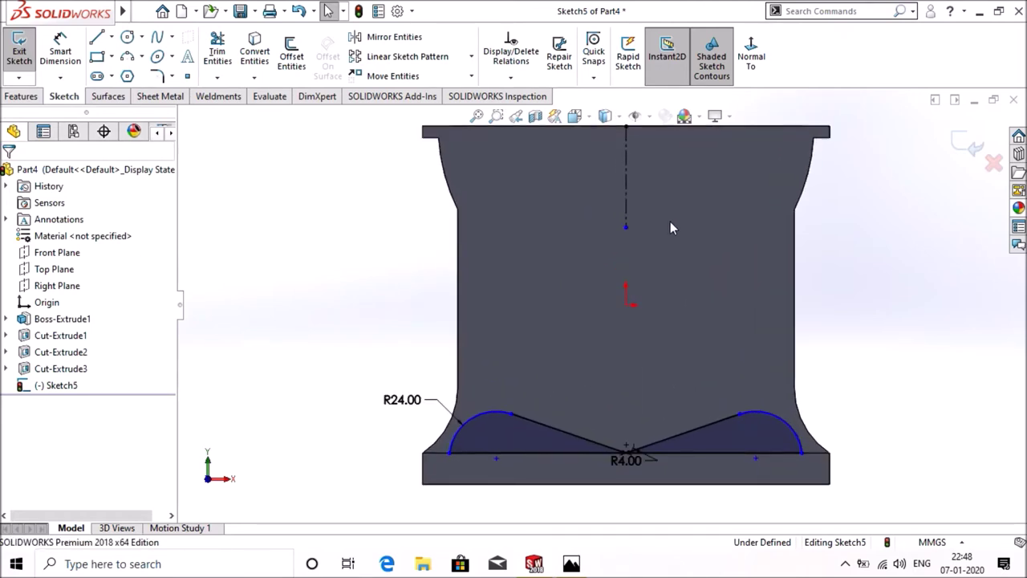
click(9, 97)
- Extrude-cut the arched Sketch5 profile Through All to open the arches
click(222, 55)
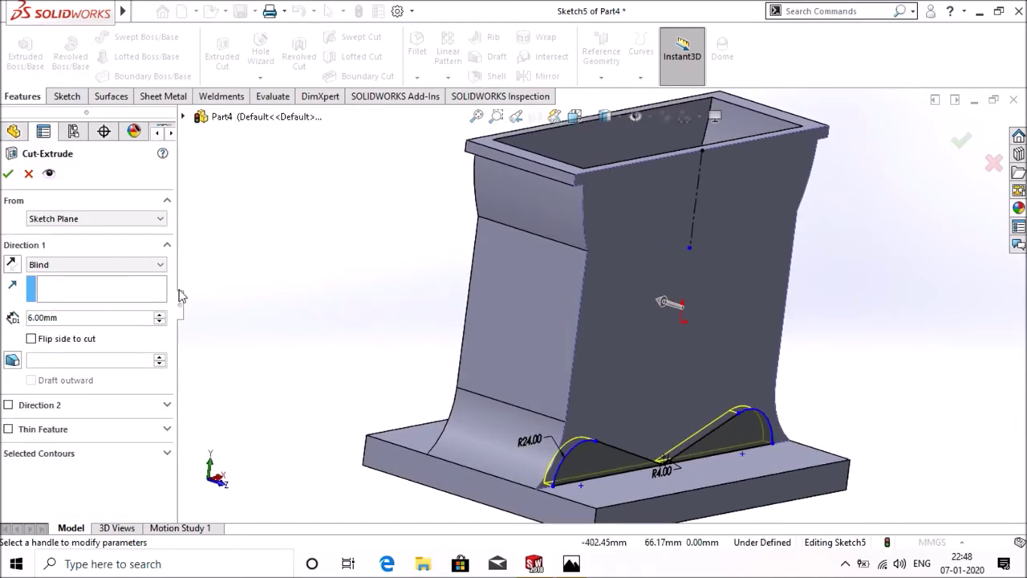
click(120, 265)
click(116, 292)
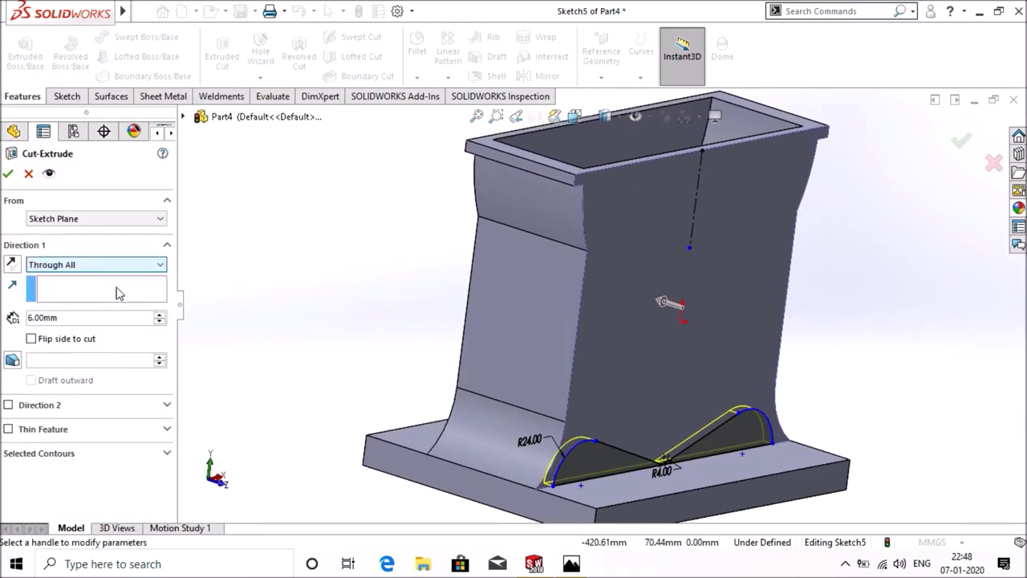
click(8, 177)
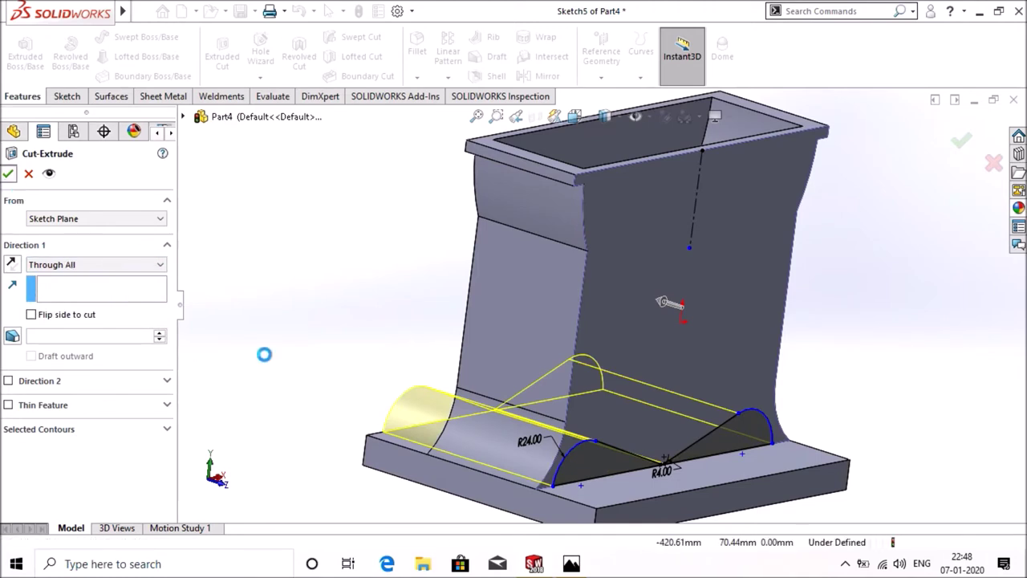
scroll(561, 312, up, 2)
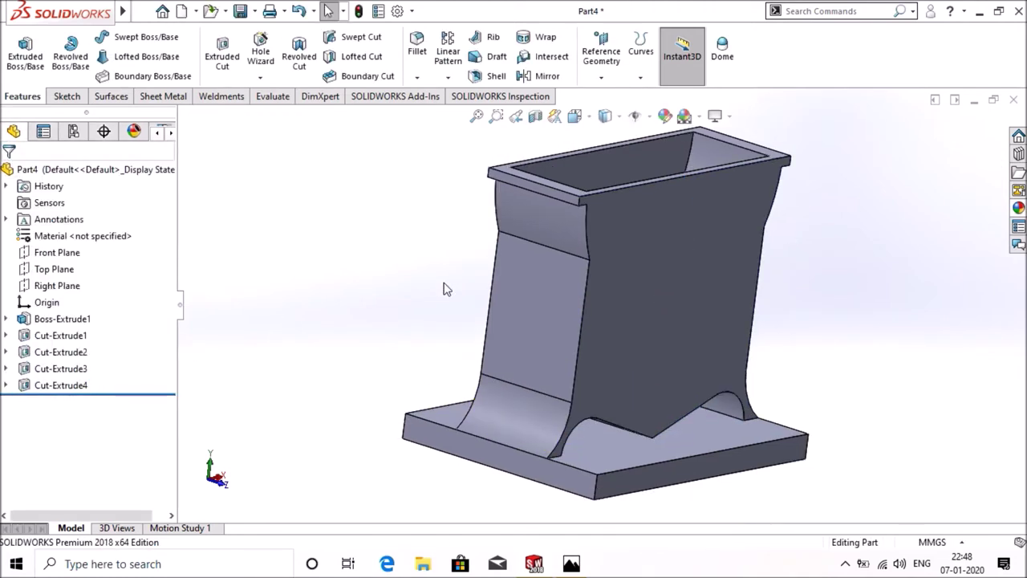
scroll(561, 312, up, 2)
mouse_move(789, 223)
middle_down()
mouse_move(802, 399)
mouse_move(762, 377)
mouse_move(745, 348)
middle_up()
right_click(649, 312)
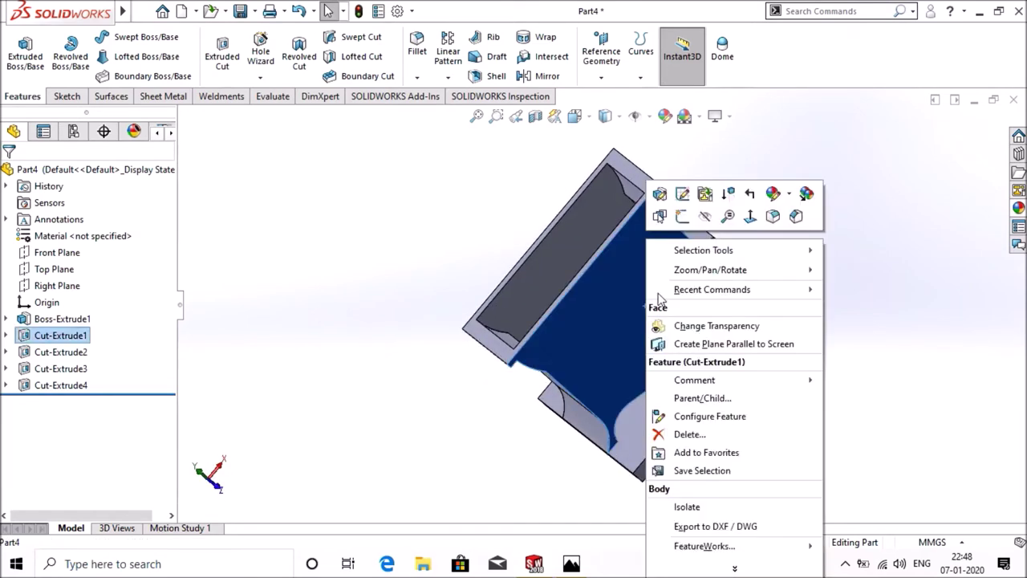
- Start a sketch on the front face, view it Normal To, and draw a circle centred on the top edge
click(684, 215)
click(751, 52)
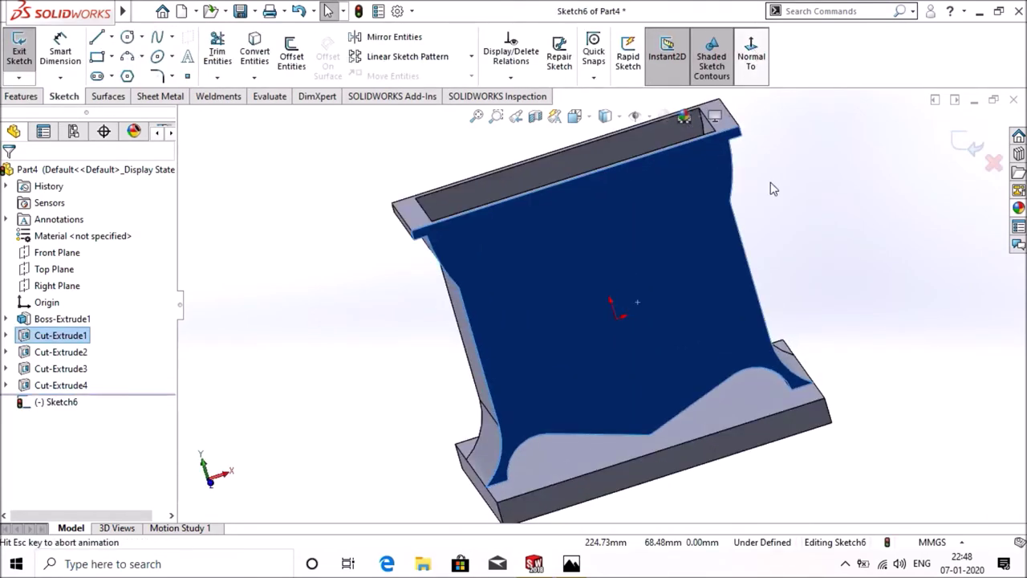
click(249, 217)
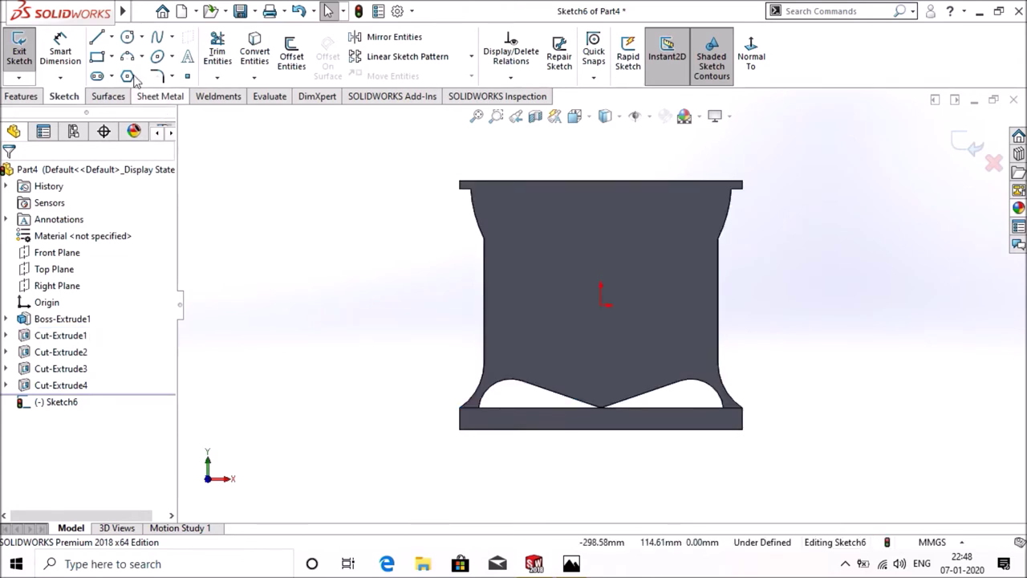
click(126, 37)
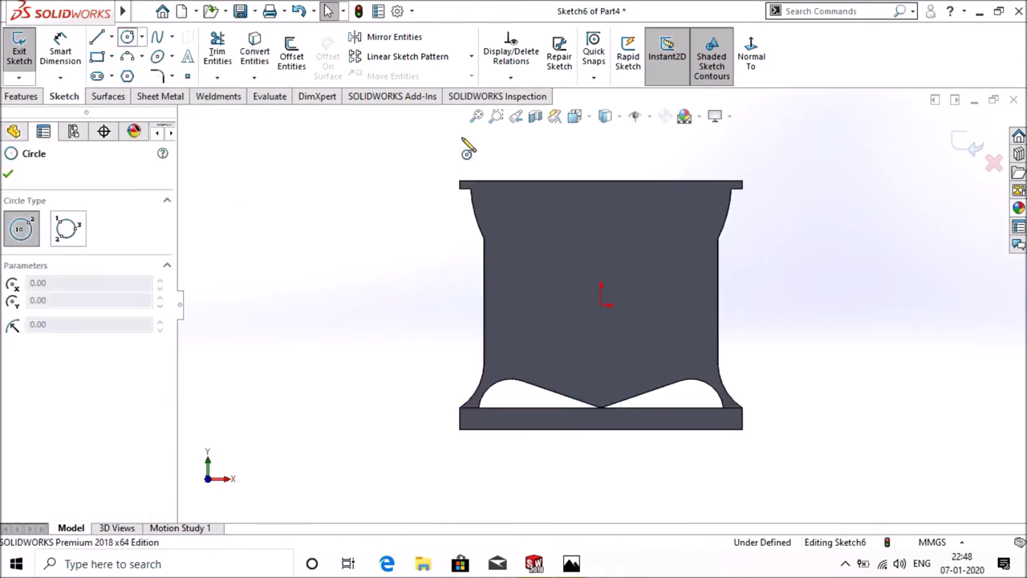
click(600, 181)
click(613, 211)
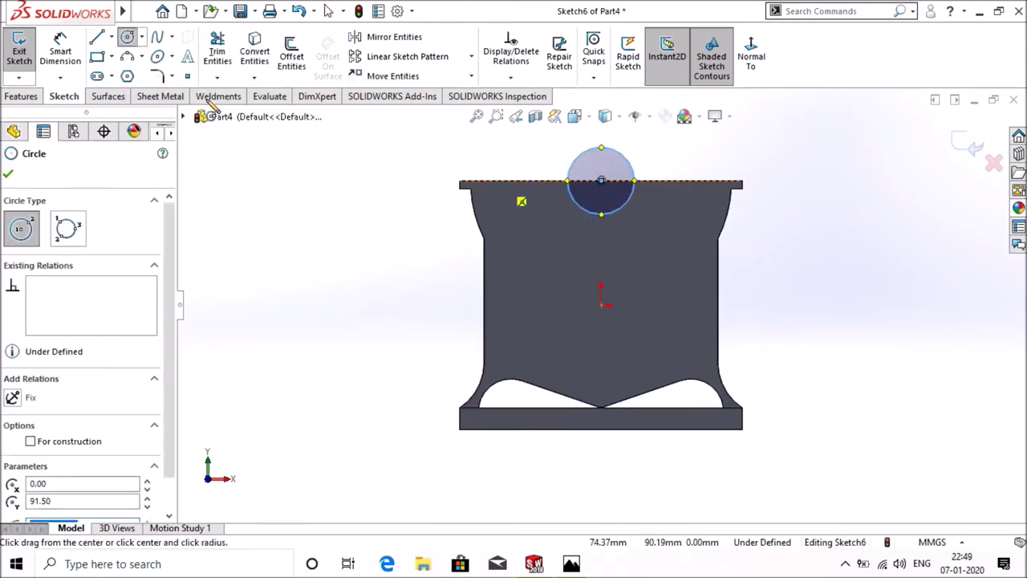
- Dimension the circle's diameter to 36 mm
click(60, 50)
scroll(674, 153, down, 1)
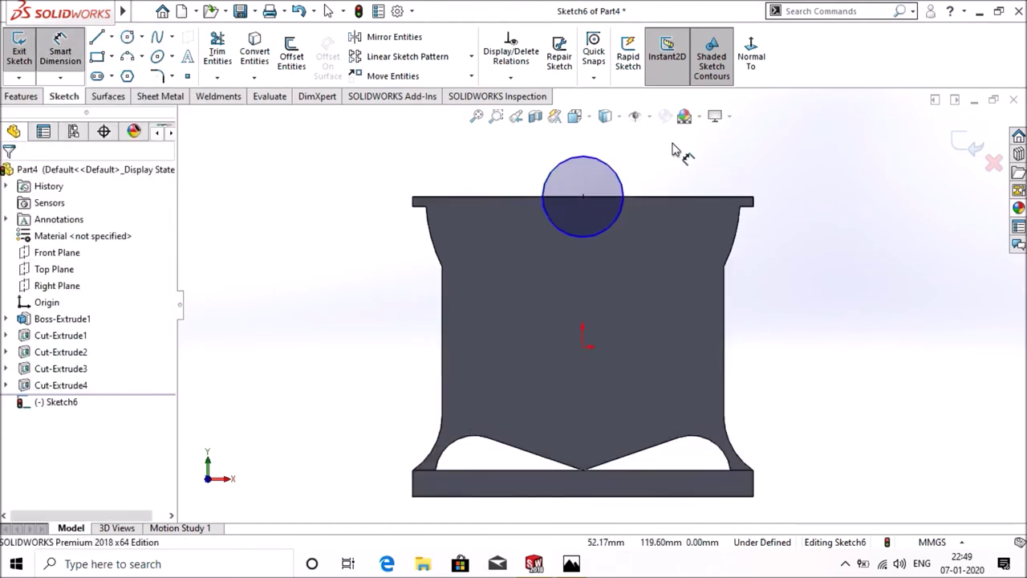
scroll(672, 151, down, 1)
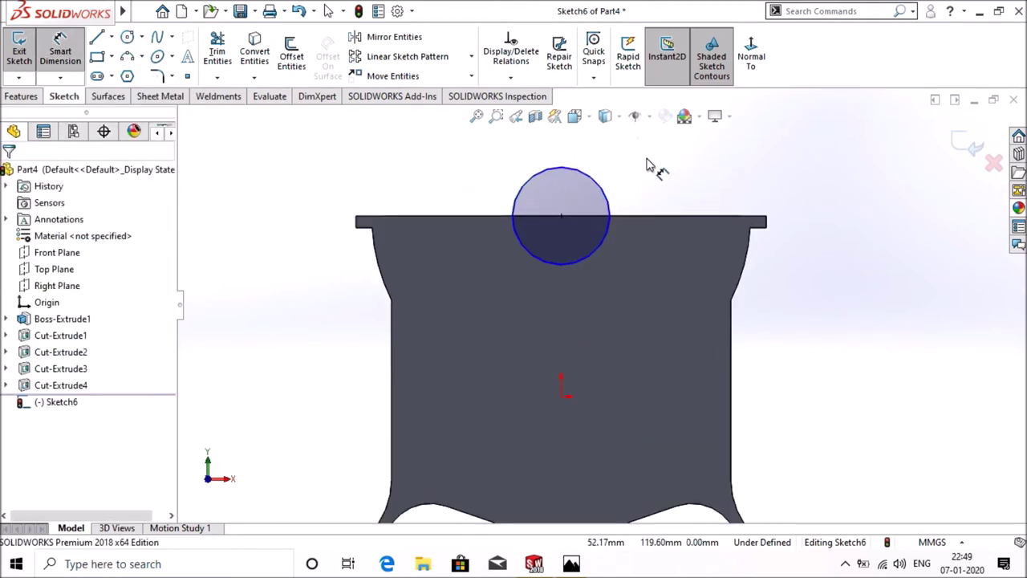
click(523, 192)
click(420, 151)
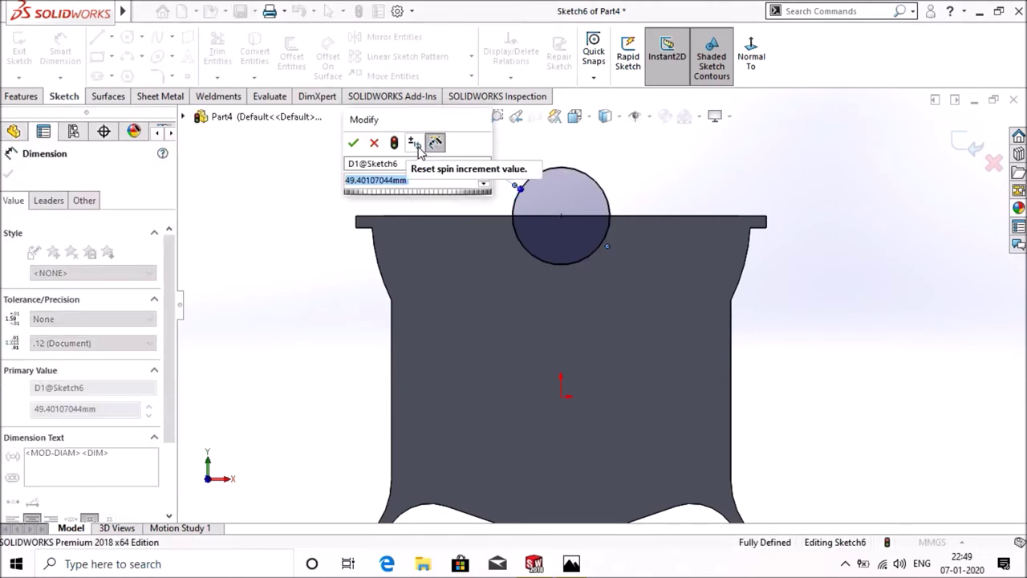
text(36)
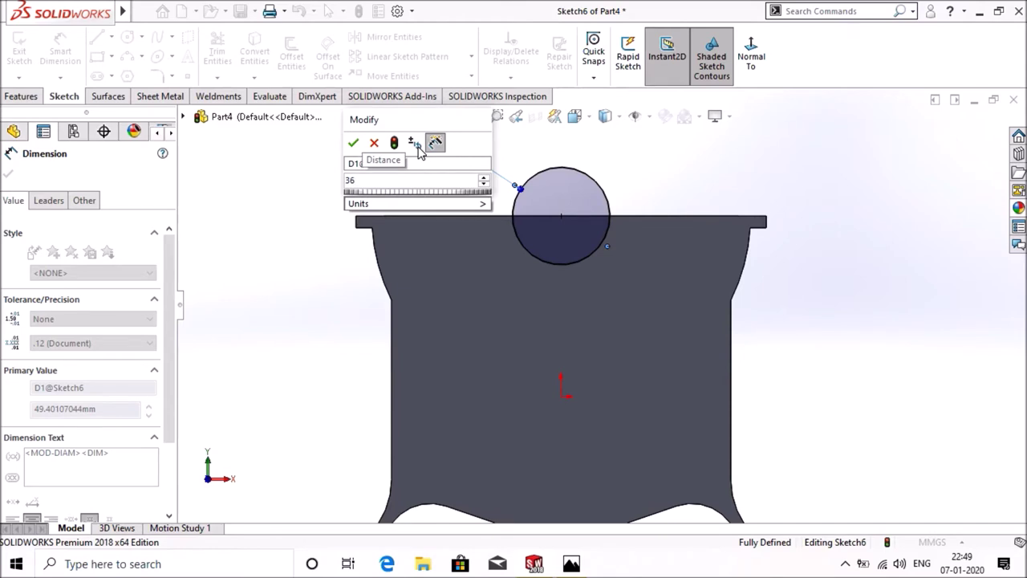
key(Return)
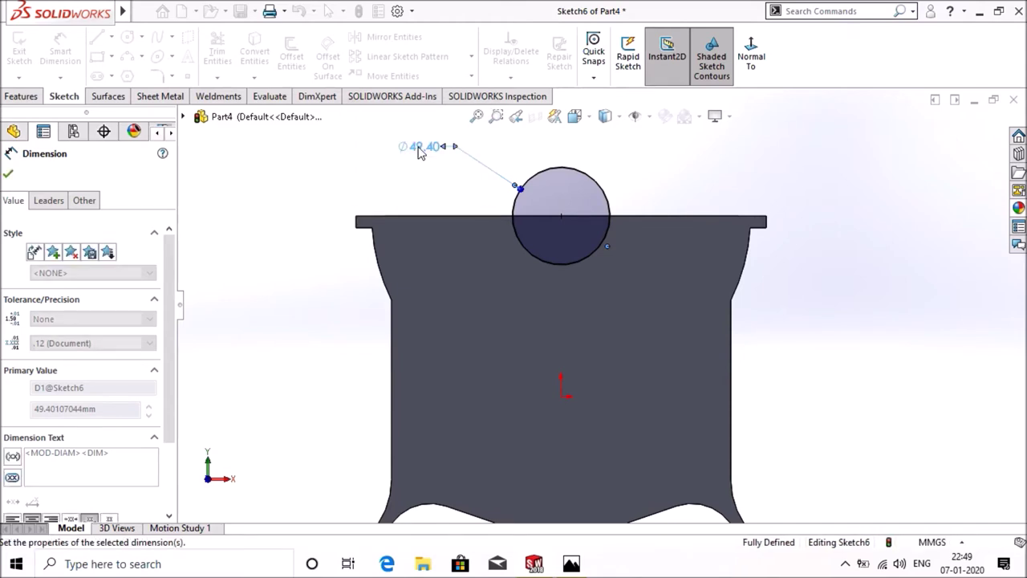
click(10, 174)
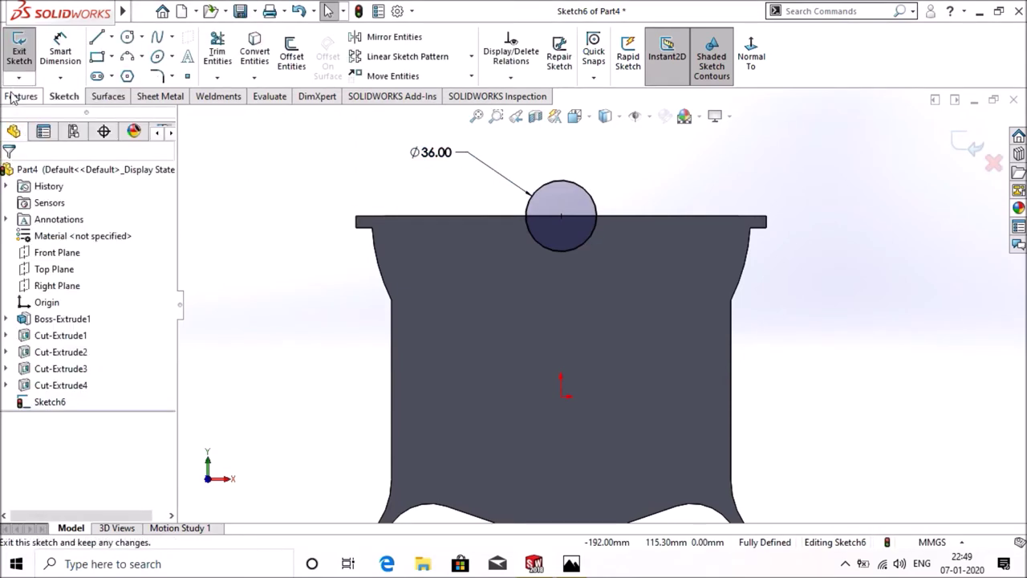
click(22, 96)
- Extrude-cut the Ø36 circle with the end condition set to Through All
click(215, 58)
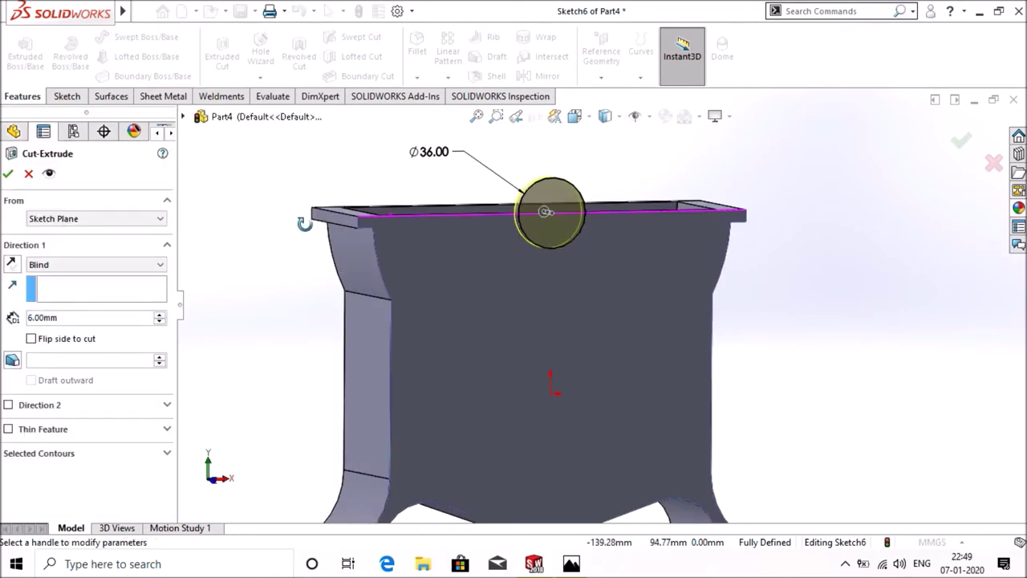
click(84, 267)
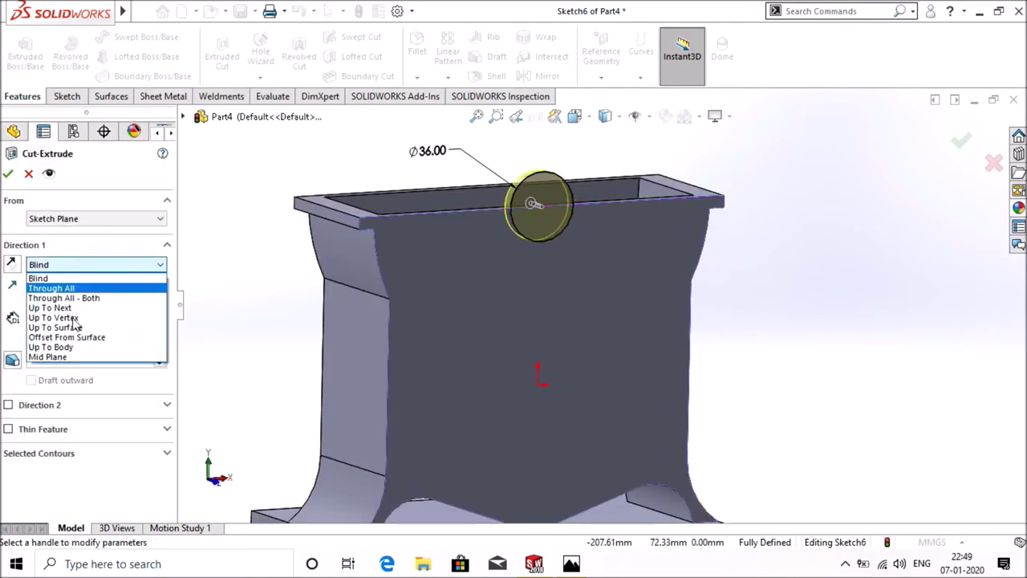
click(72, 288)
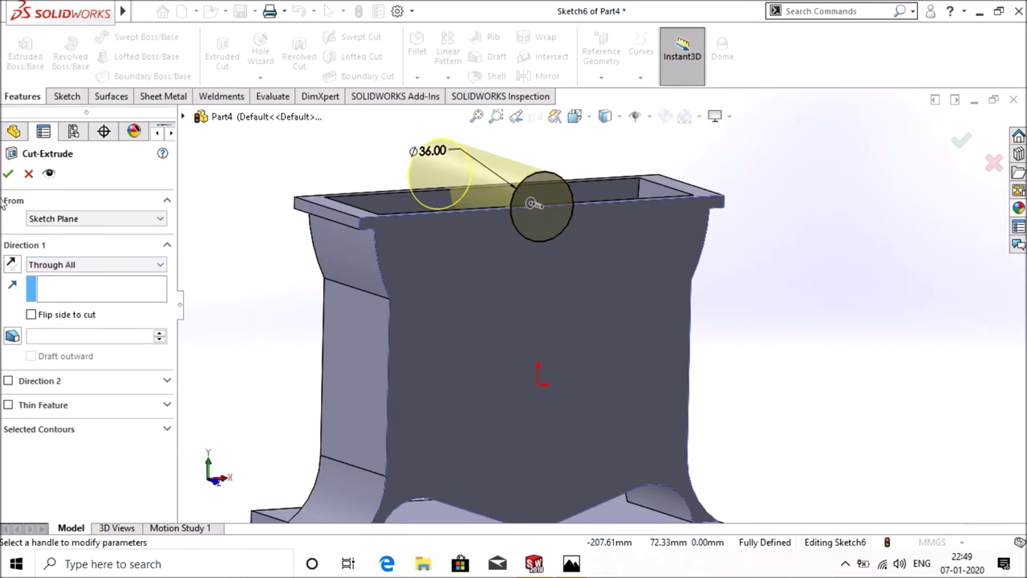
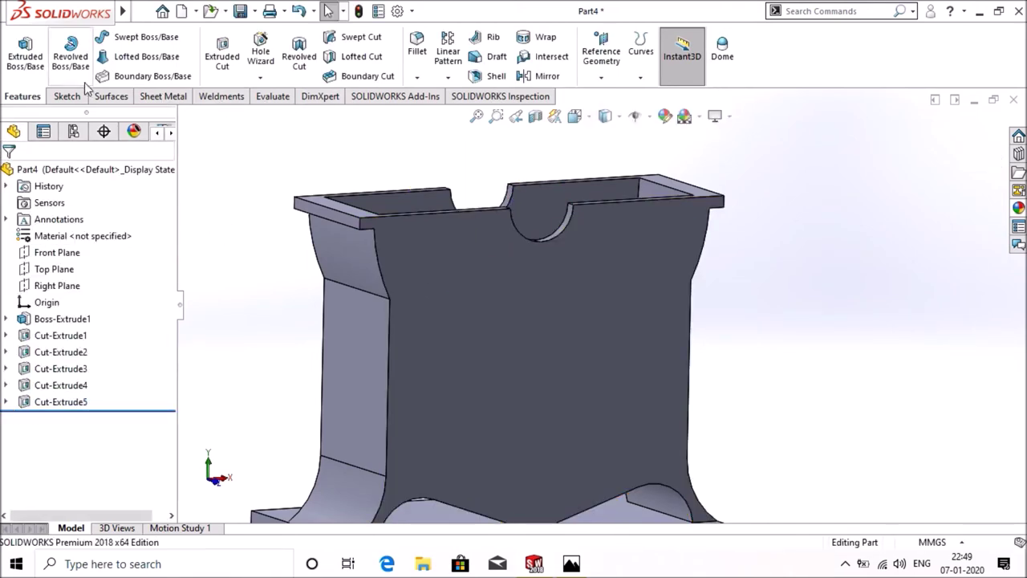
- Start a sketch on the front face and draw two concentric circles at the cutout's arc centre
click(64, 96)
click(751, 56)
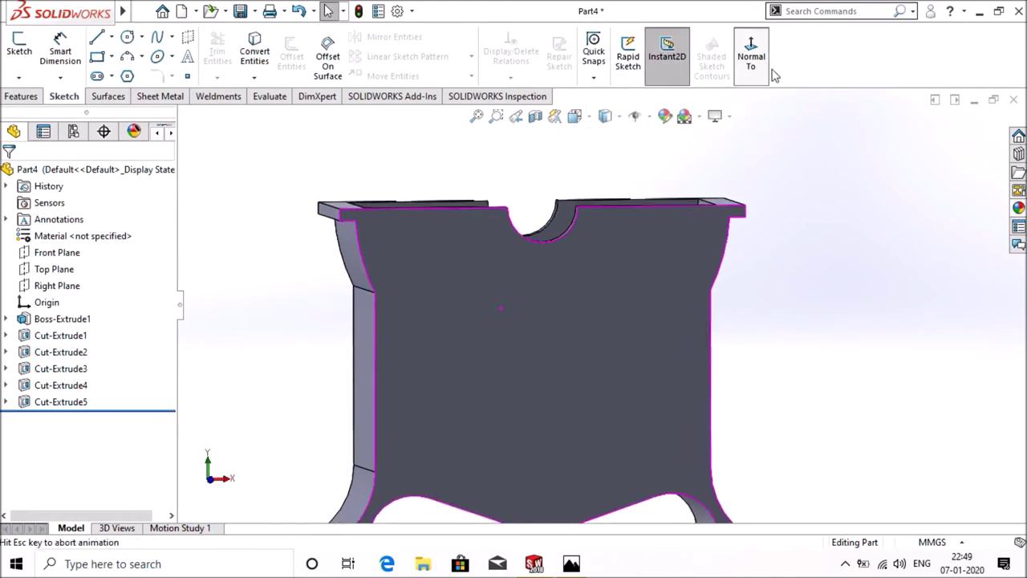
click(527, 360)
right_click(527, 360)
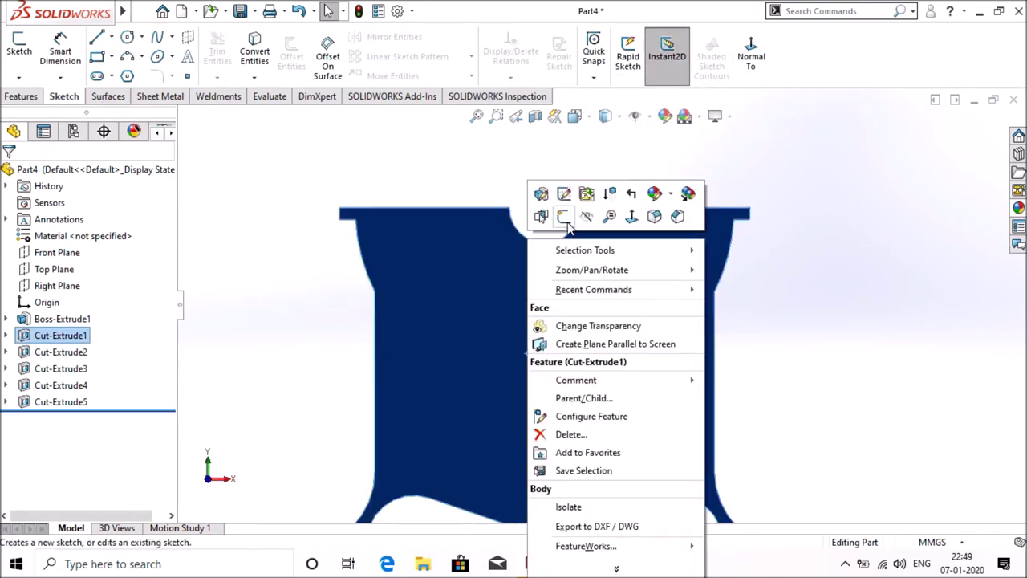
click(564, 216)
click(127, 37)
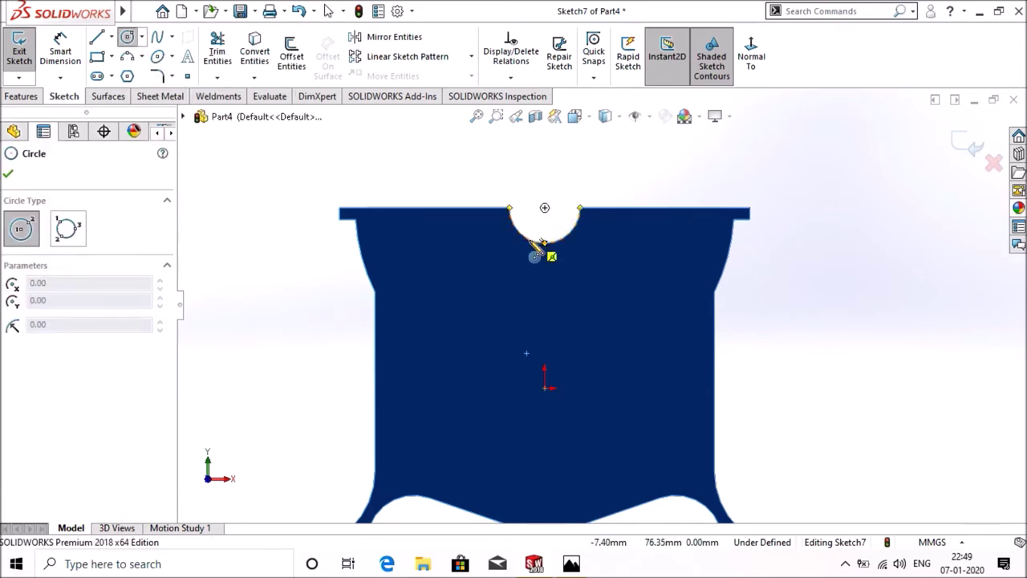
click(544, 208)
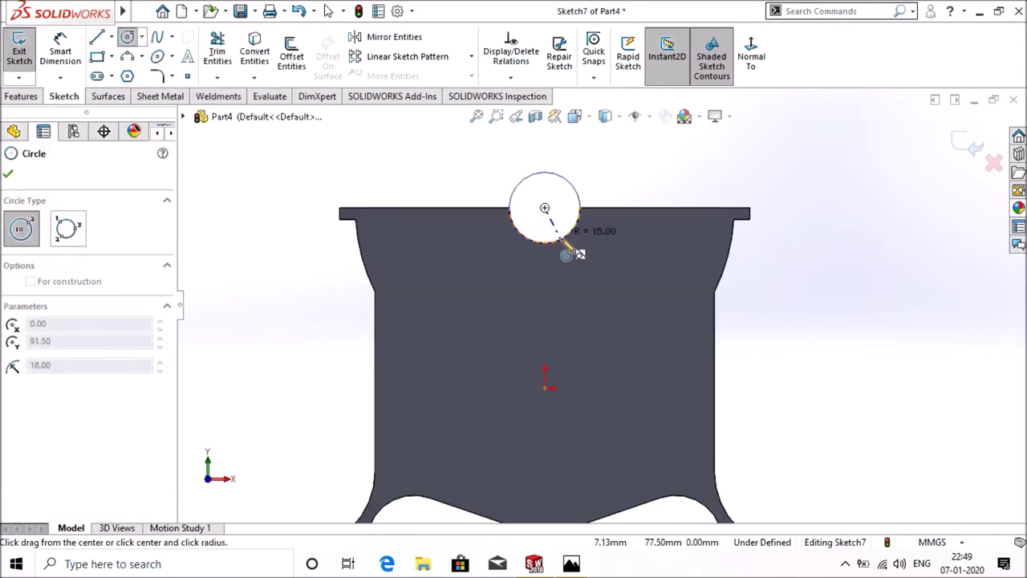
click(563, 243)
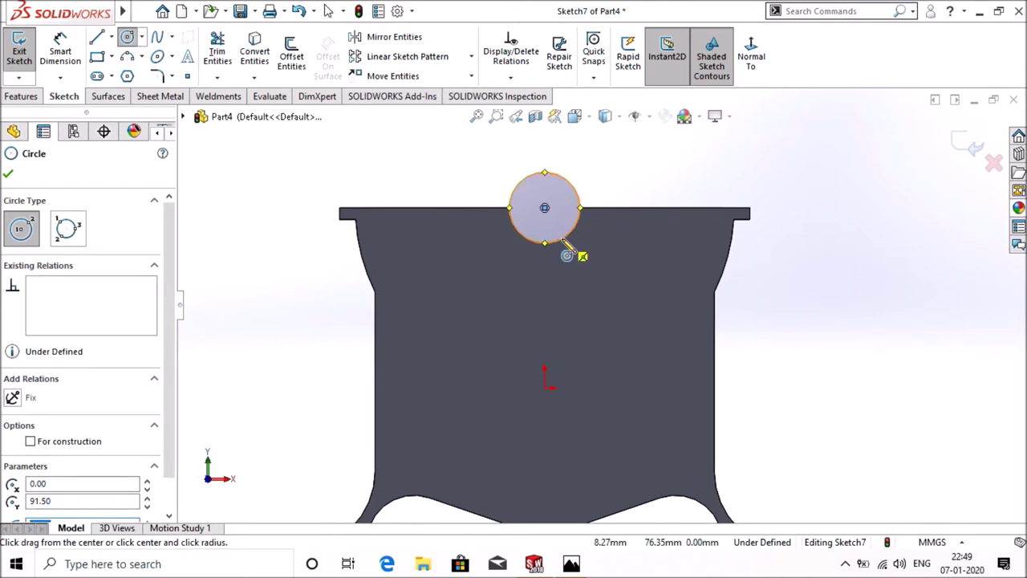
click(545, 209)
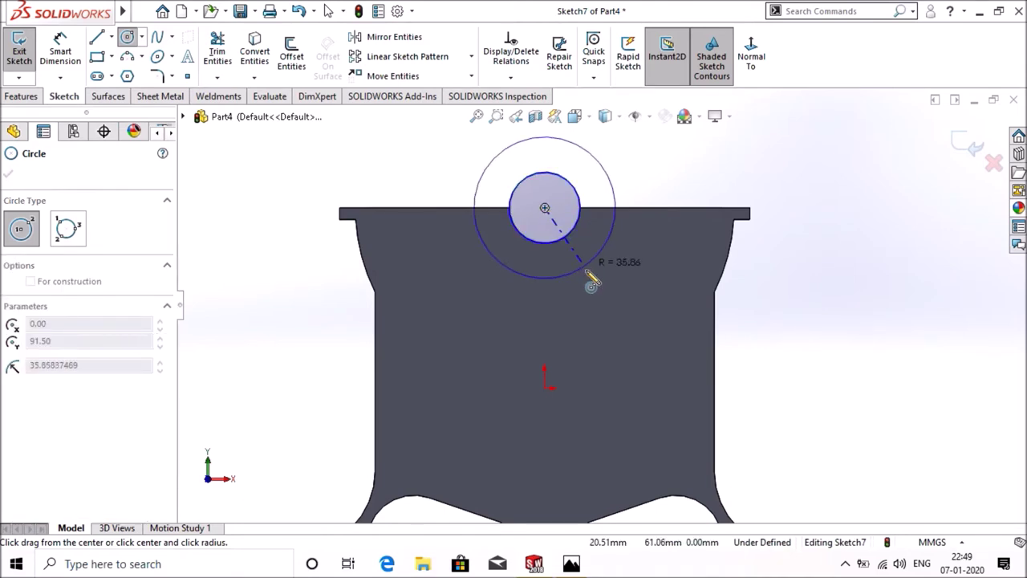
click(586, 272)
scroll(588, 275, up, 3)
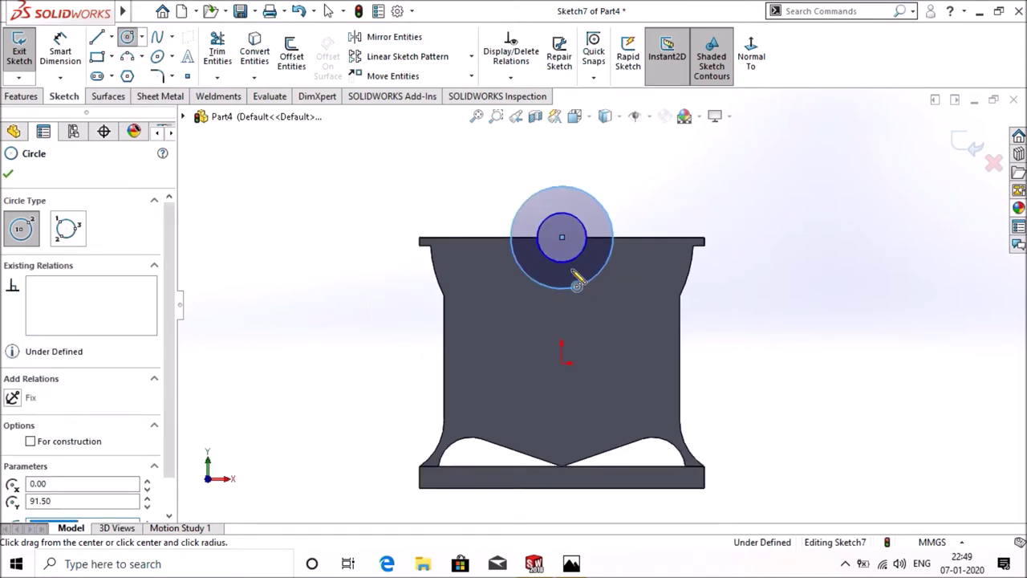
- Dimension the outer circle to a 64 mm diameter
click(60, 51)
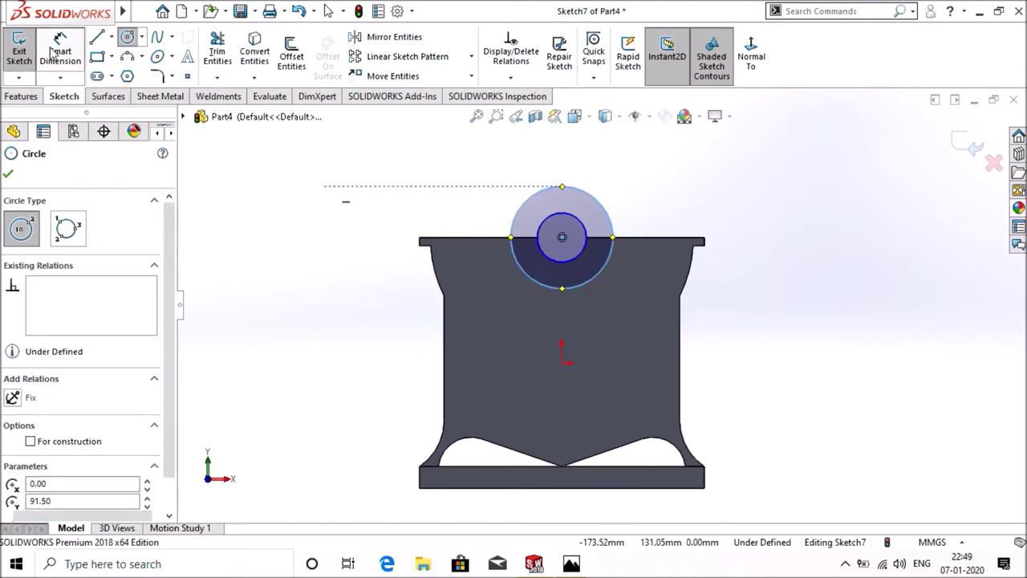
click(527, 202)
click(458, 181)
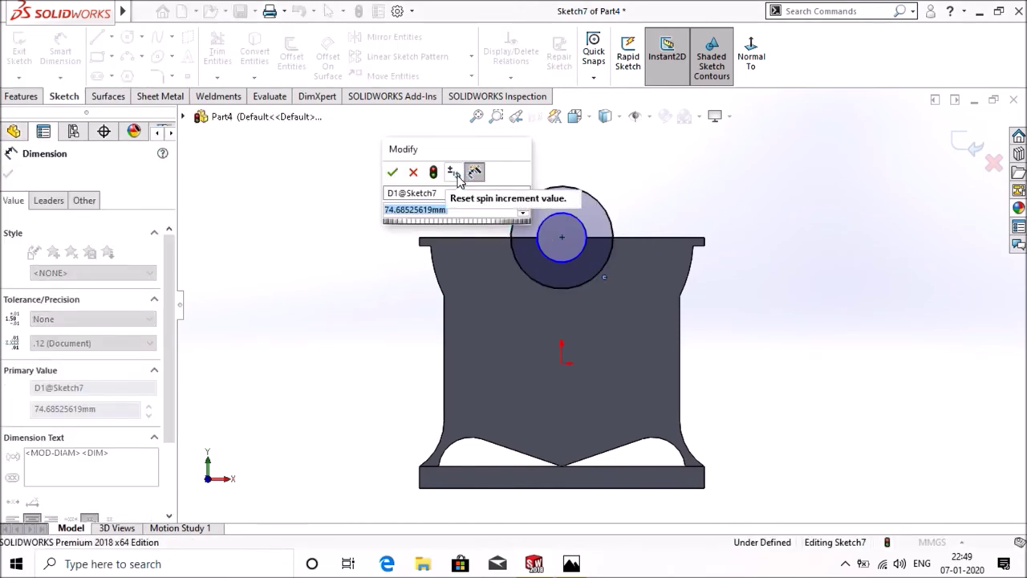
text(3)
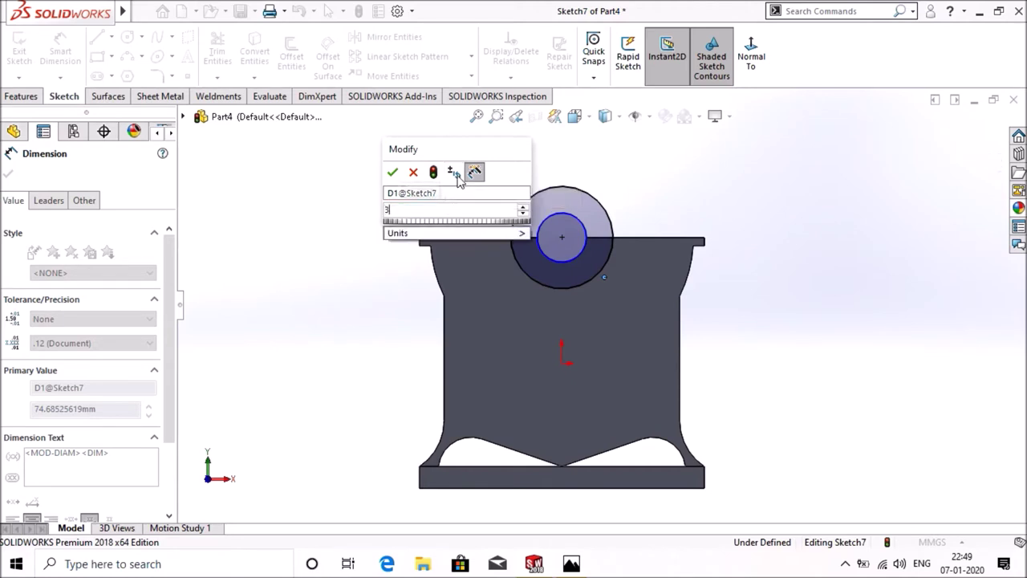
text(*)
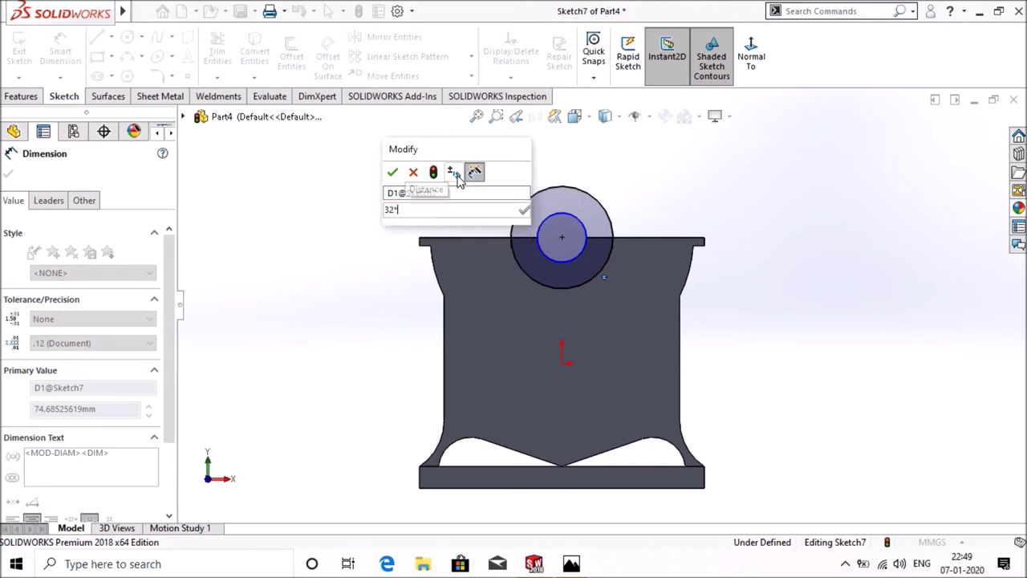
text(2)
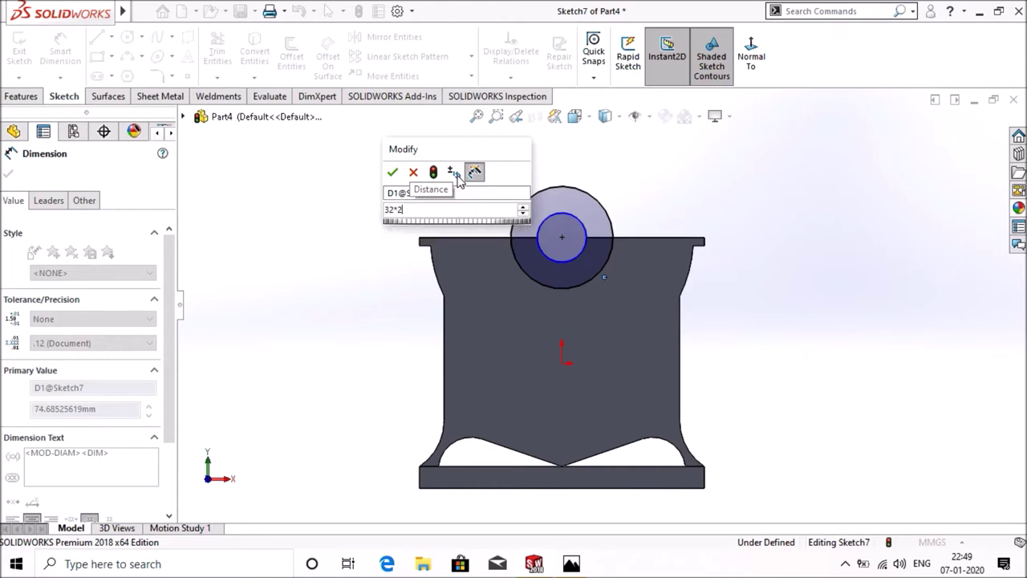
key(Escape)
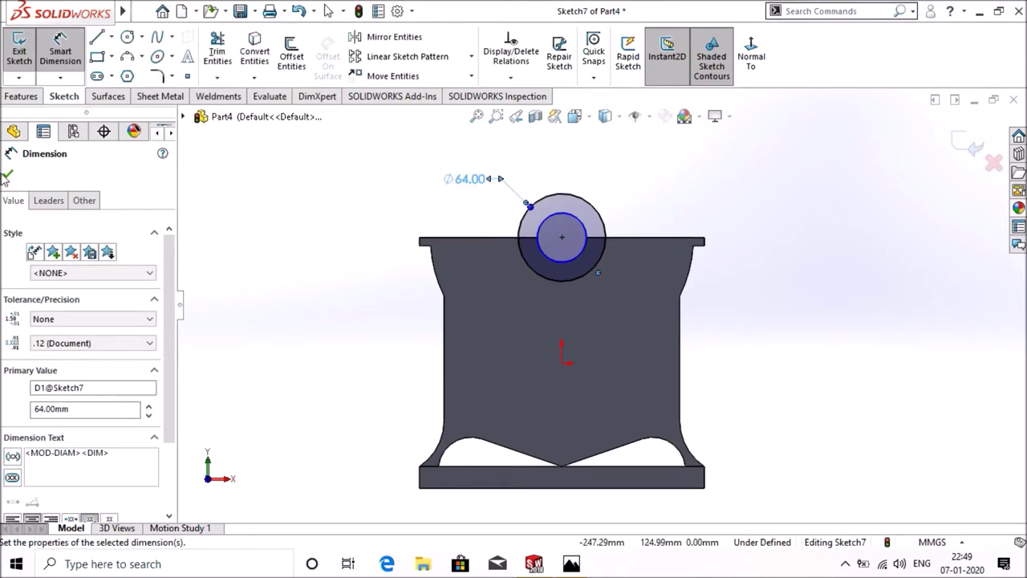
click(7, 176)
- Draw a horizontal line along the housing's top edge across both circles
click(97, 37)
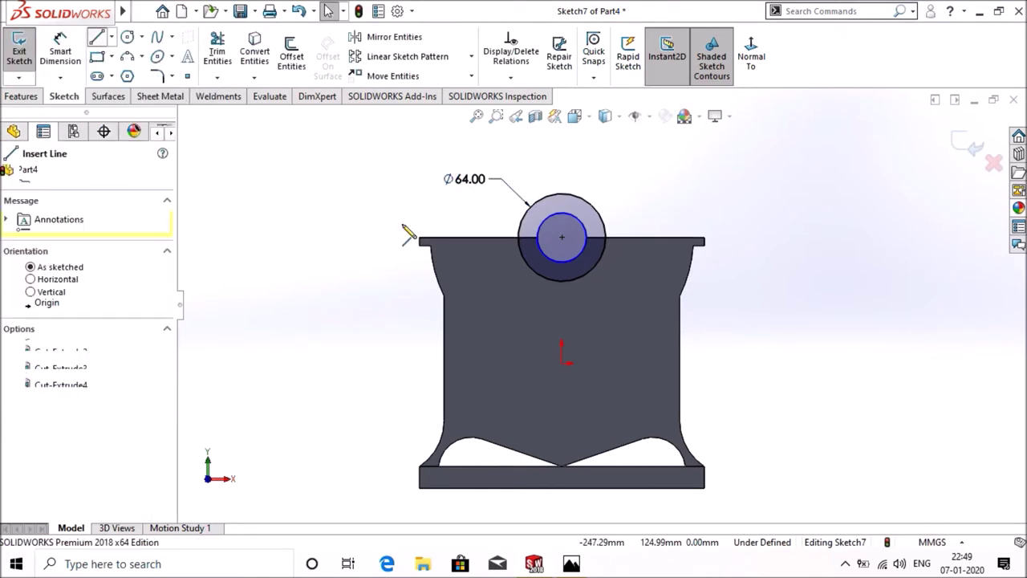
click(529, 245)
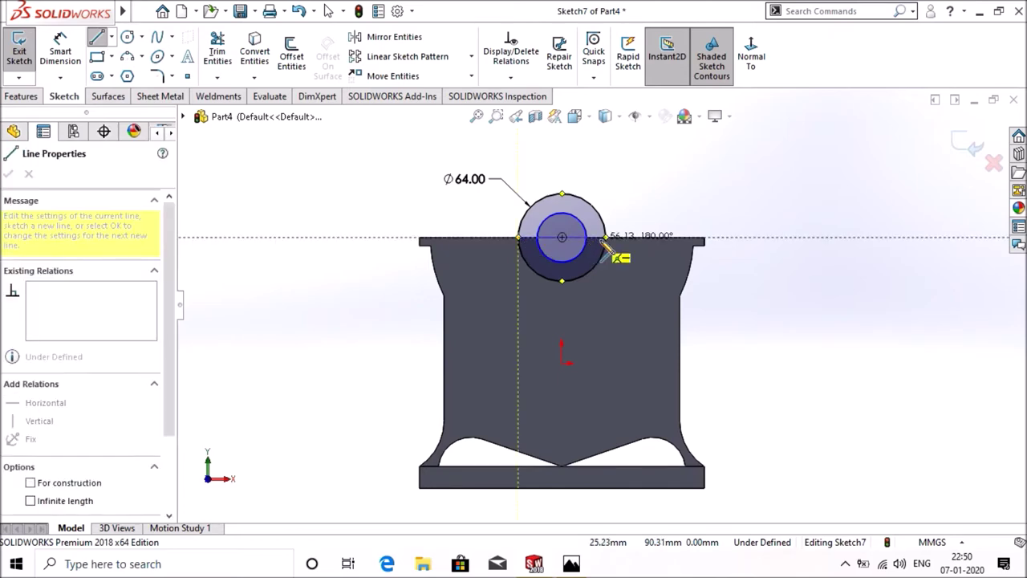
click(607, 239)
right_click(610, 248)
click(629, 267)
key(Escape)
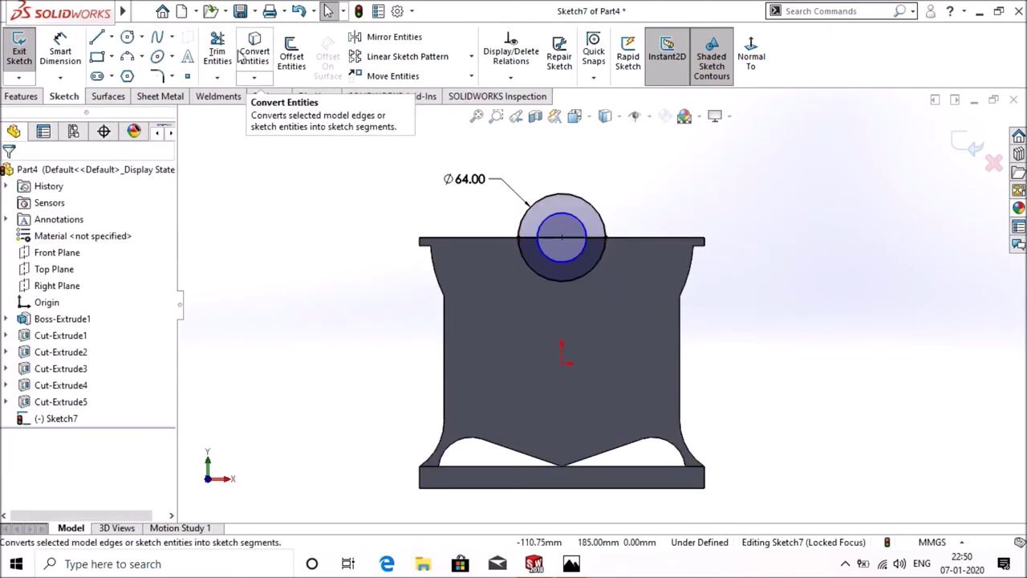
- Power-trim the circles' upper arcs away, leaving a half-ring below the top edge
click(216, 52)
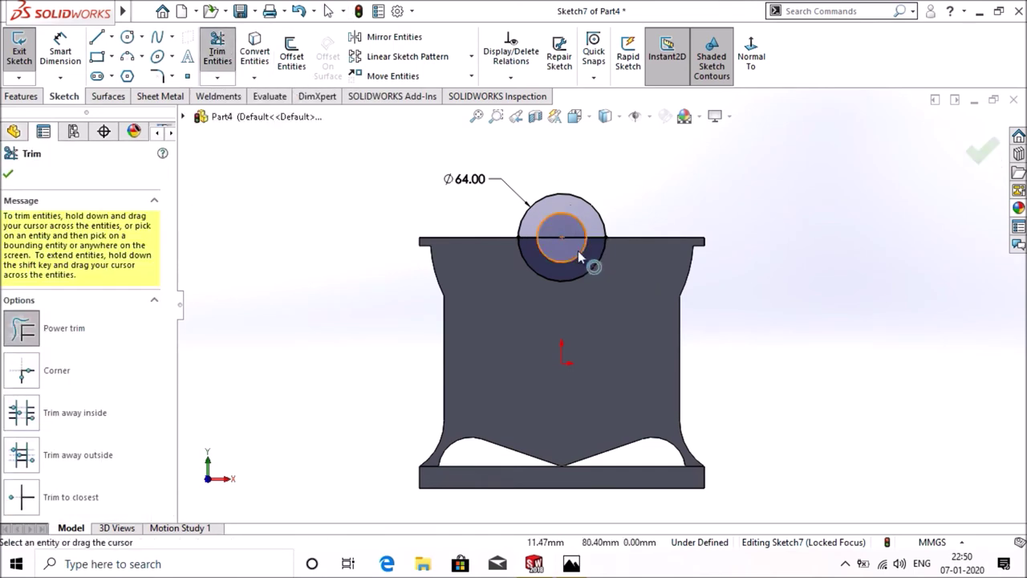
scroll(577, 250, down, 2)
drag(550, 148, 552, 265)
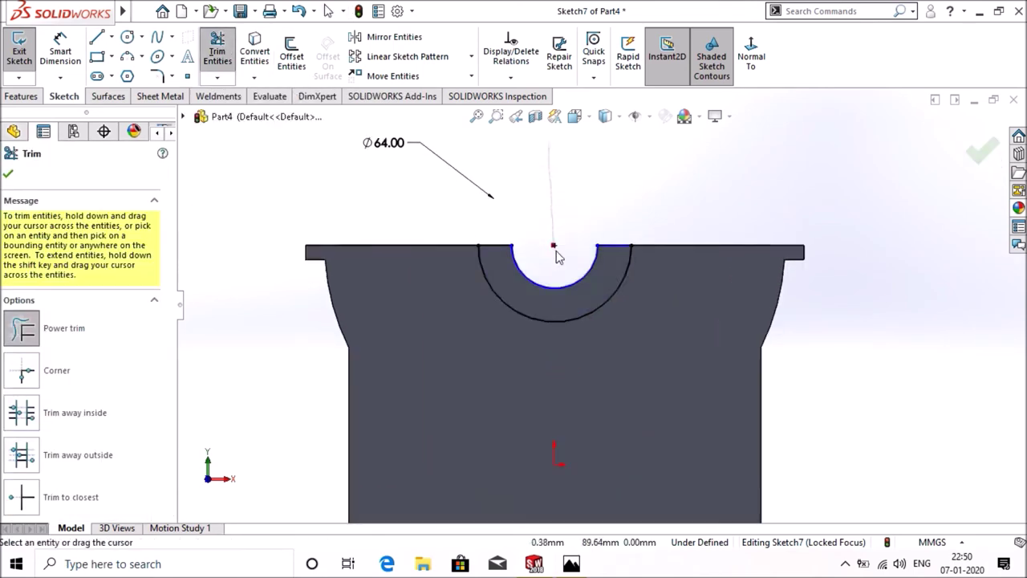
click(971, 155)
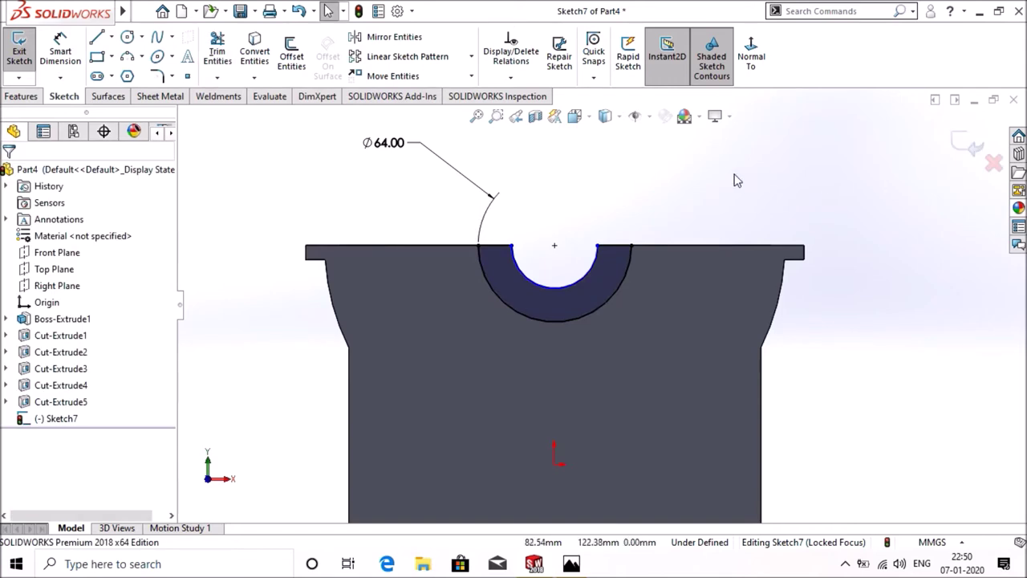
scroll(733, 179, up, 3)
middle_drag(730, 188, 778, 199)
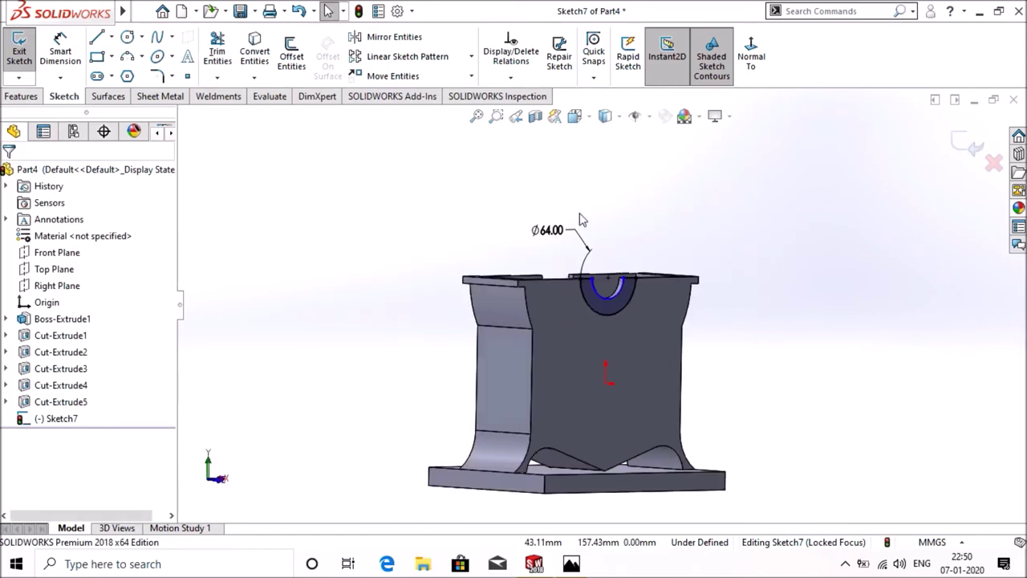
click(22, 96)
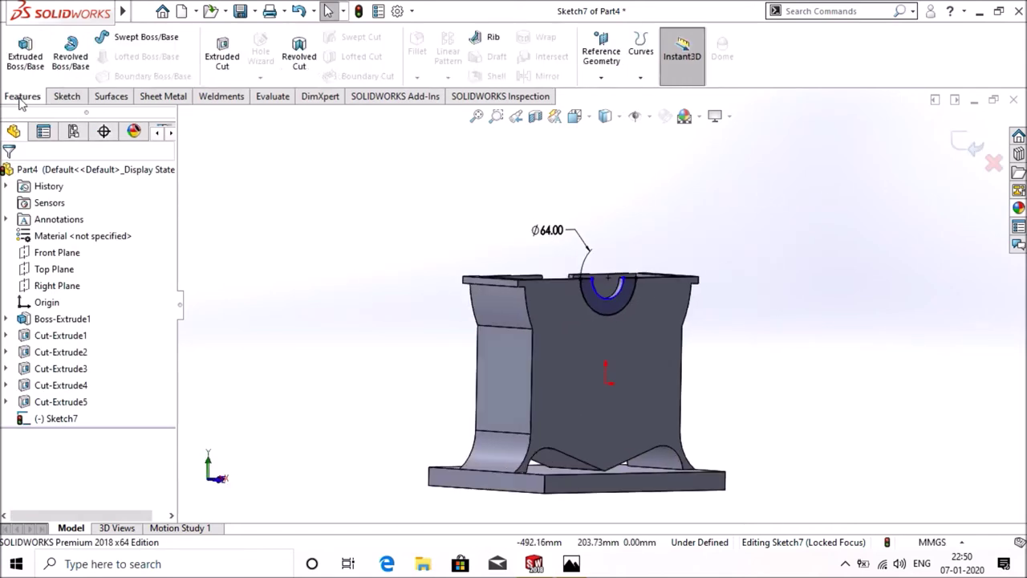
- Extrude the half-ring profile 40 mm blind into a collar around the front cutout
click(32, 56)
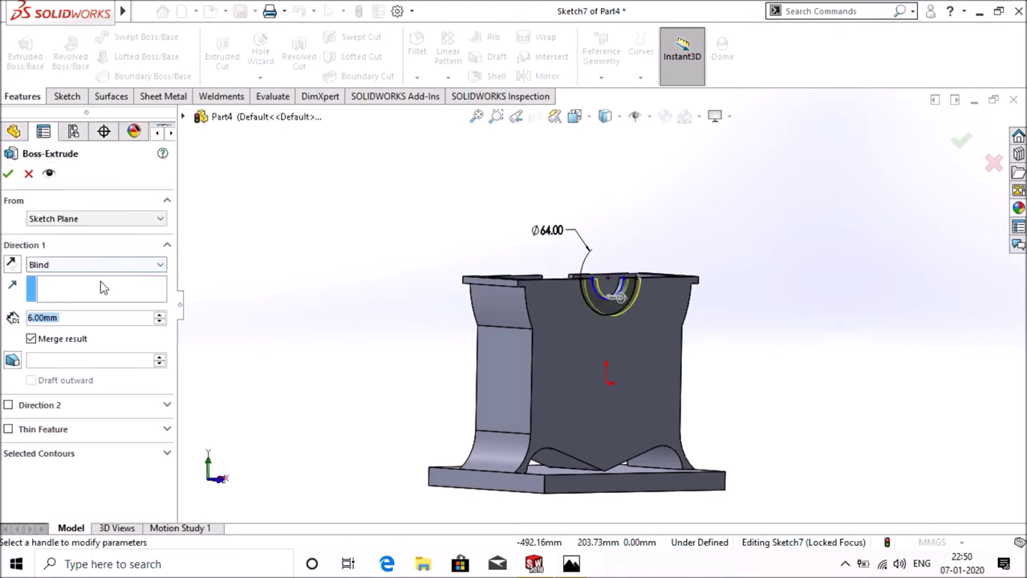
text(40)
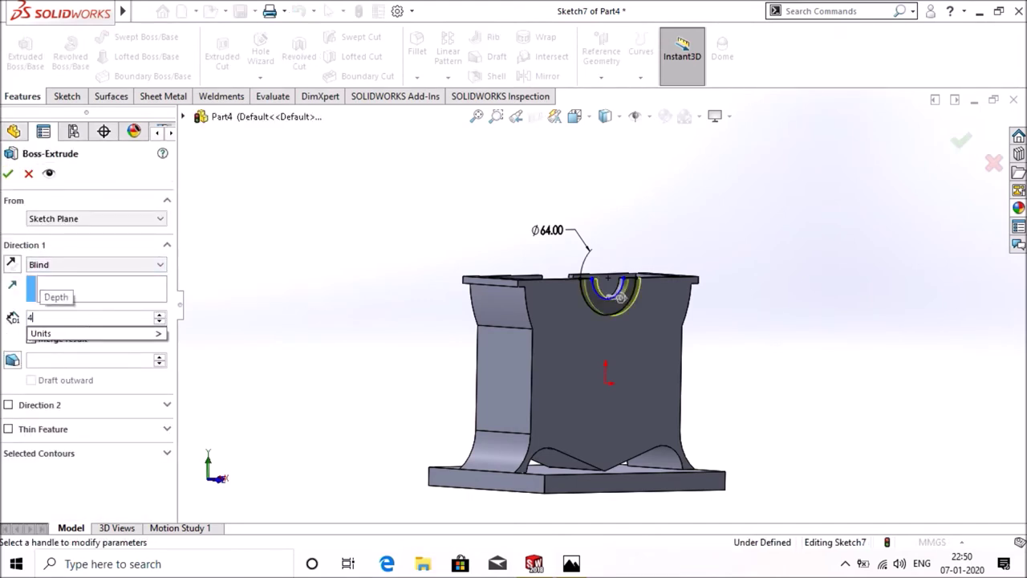
key(Return)
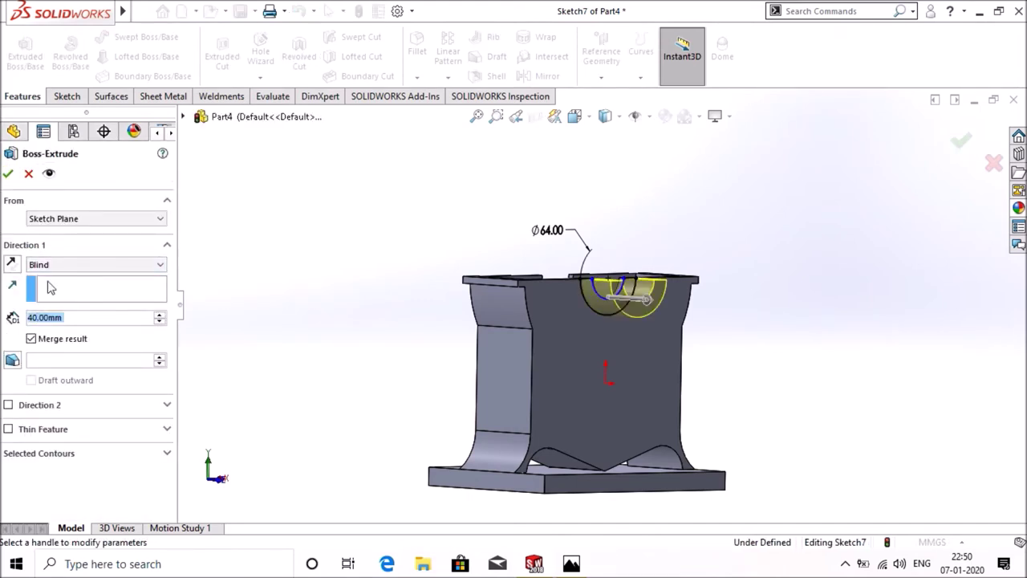
click(8, 174)
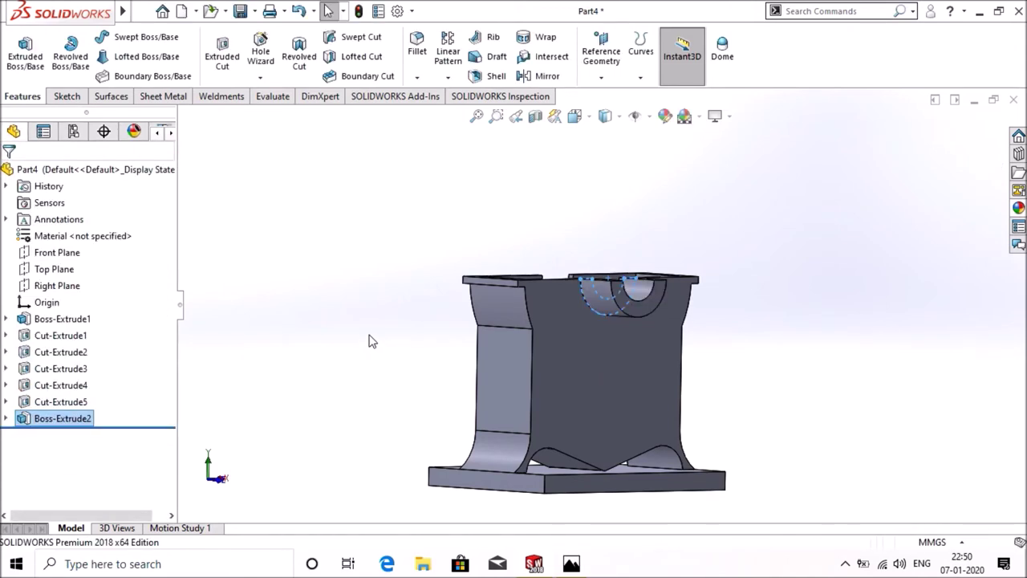
right_click(644, 312)
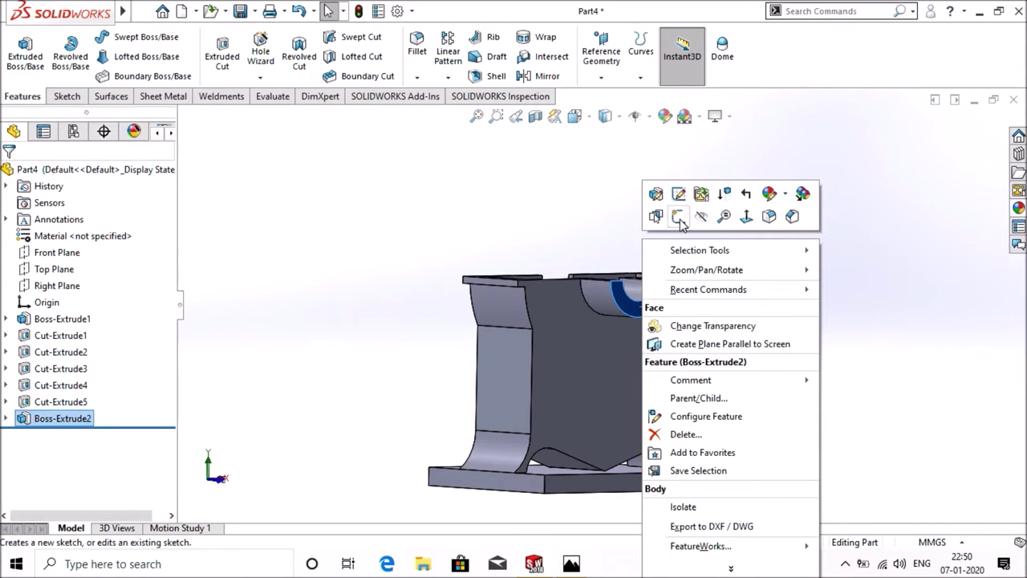
- Sketch a construction circle centred on the bore on the collar's front face
click(679, 221)
click(751, 53)
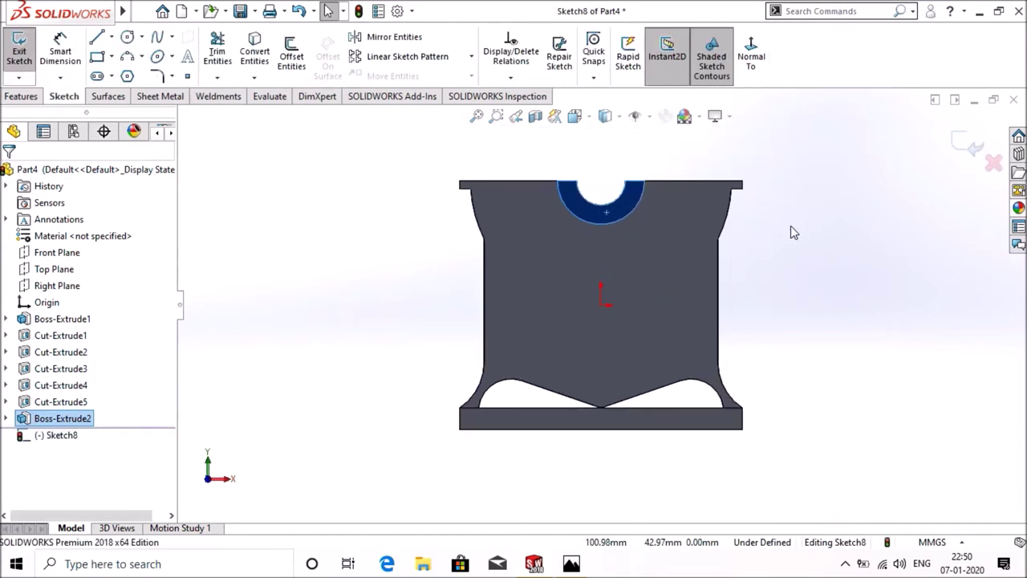
click(127, 37)
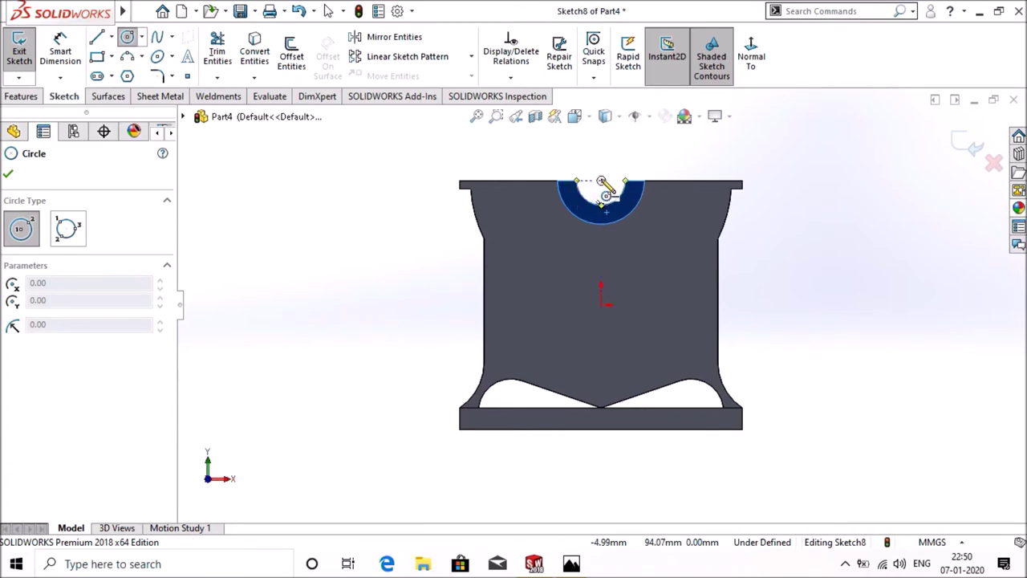
click(601, 180)
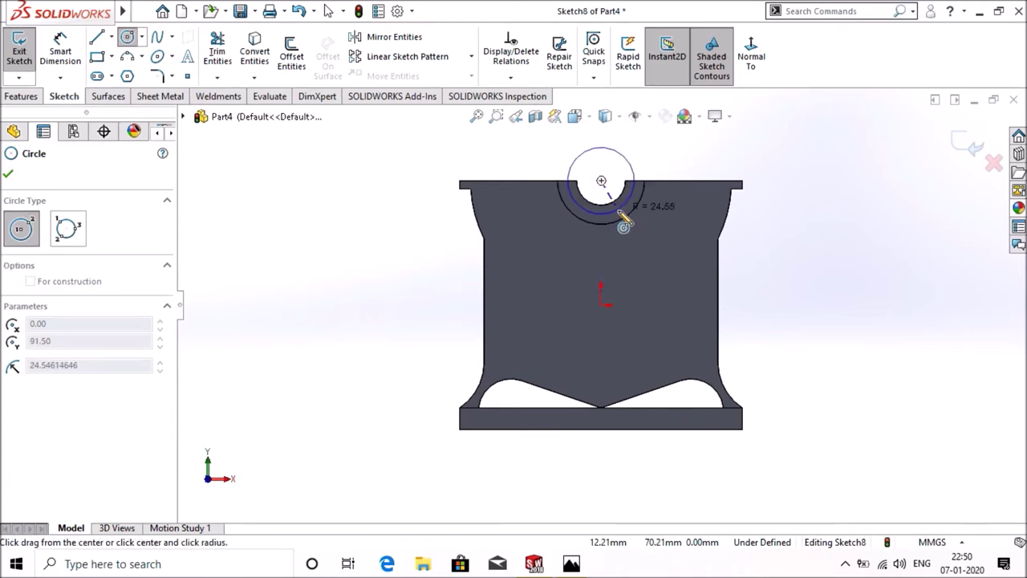
click(623, 224)
scroll(619, 218, down, 2)
scroll(616, 218, down, 1)
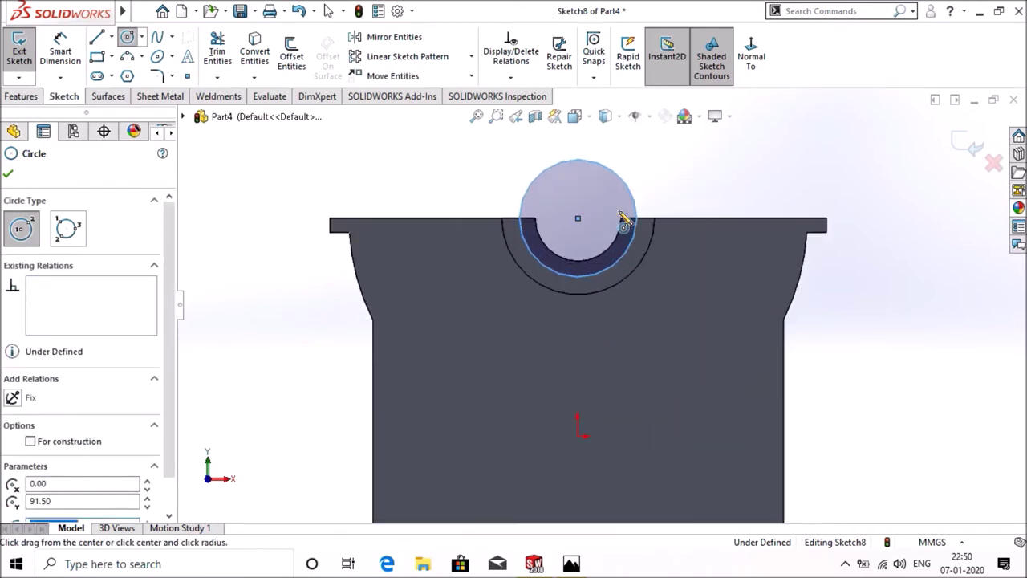
scroll(614, 218, down, 1)
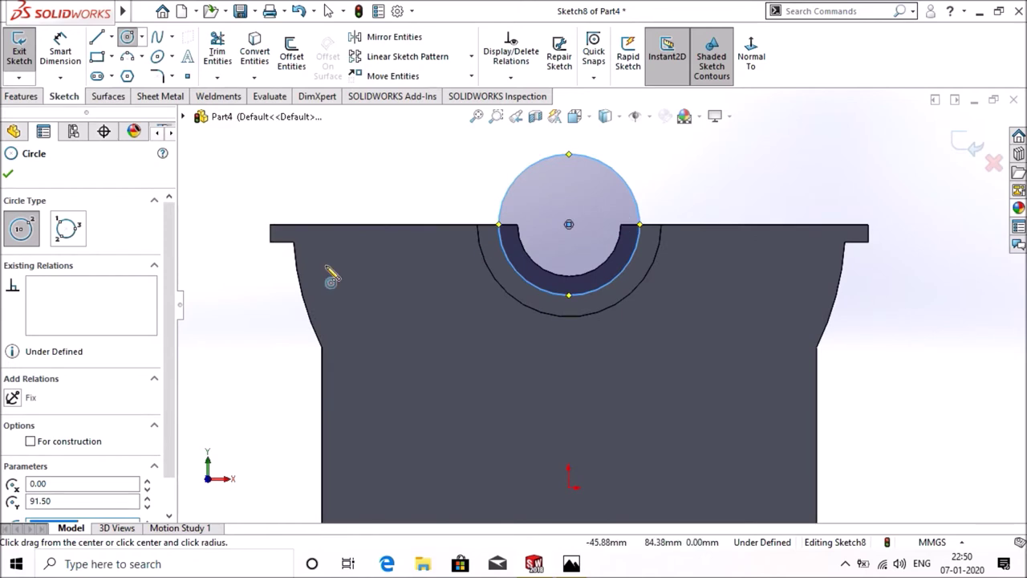
click(30, 442)
click(8, 174)
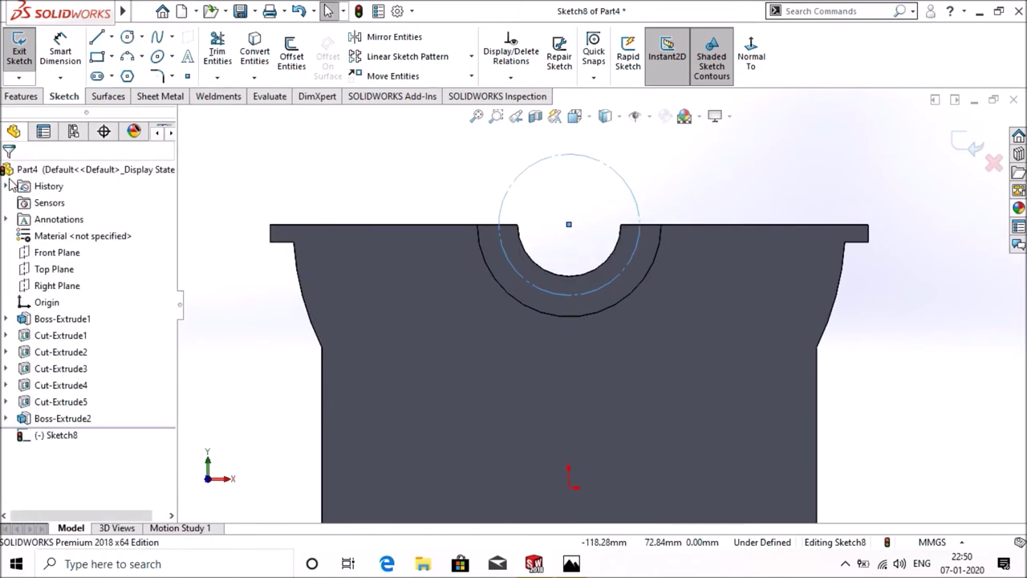
- Dimension the construction circle to a 49 mm diameter
click(60, 49)
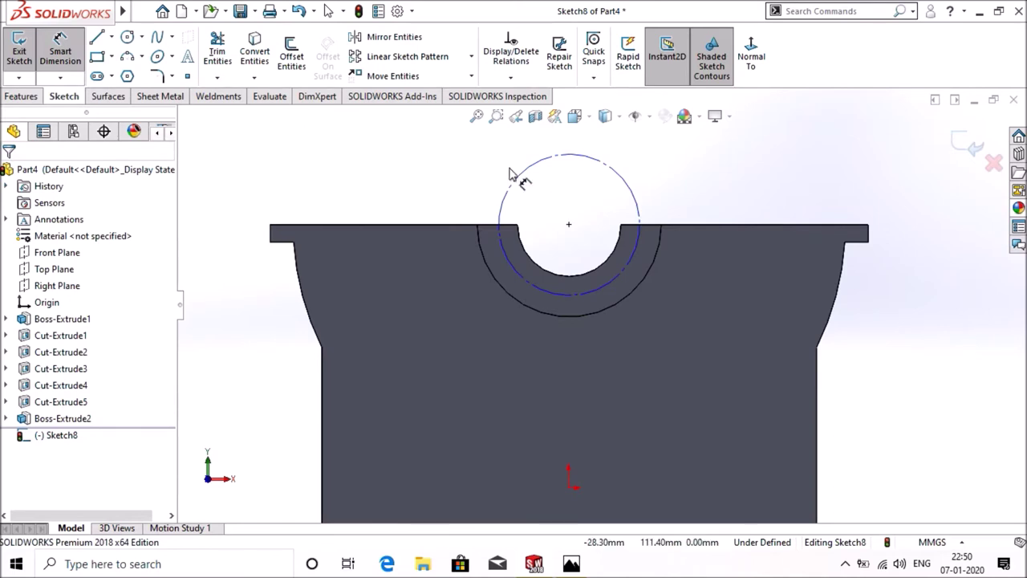
click(623, 174)
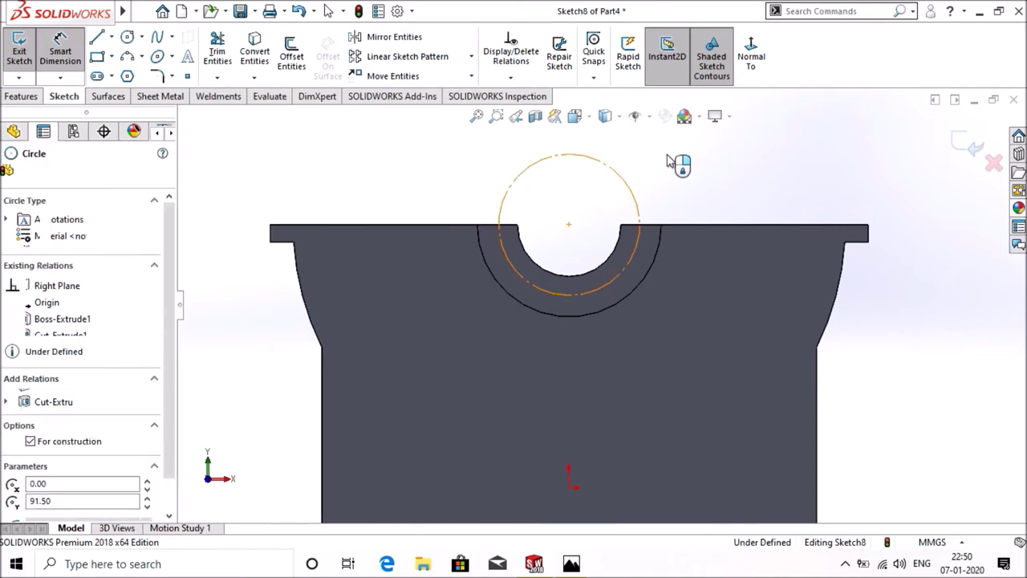
click(704, 152)
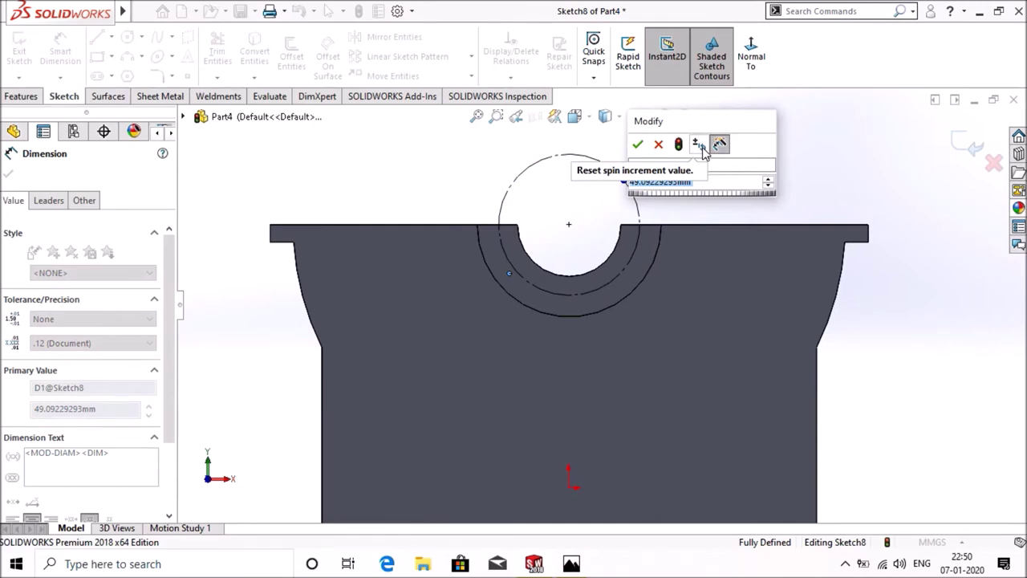
text(49)
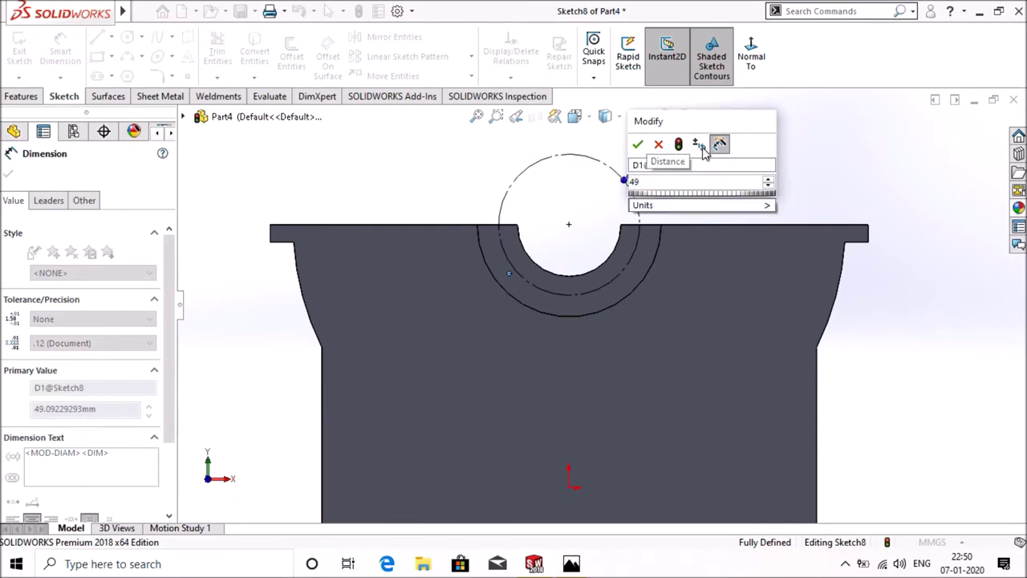
key(Return)
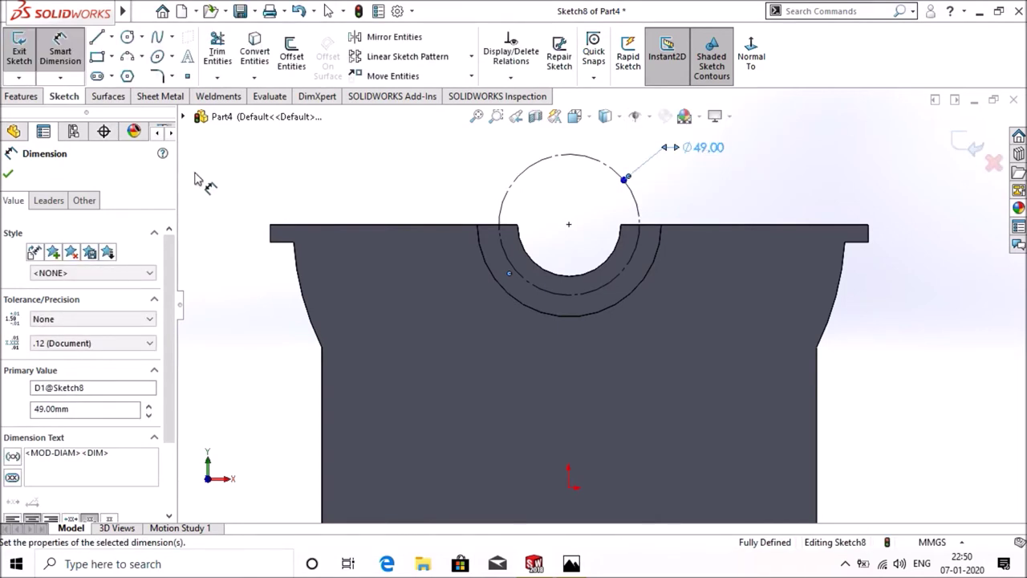
click(9, 175)
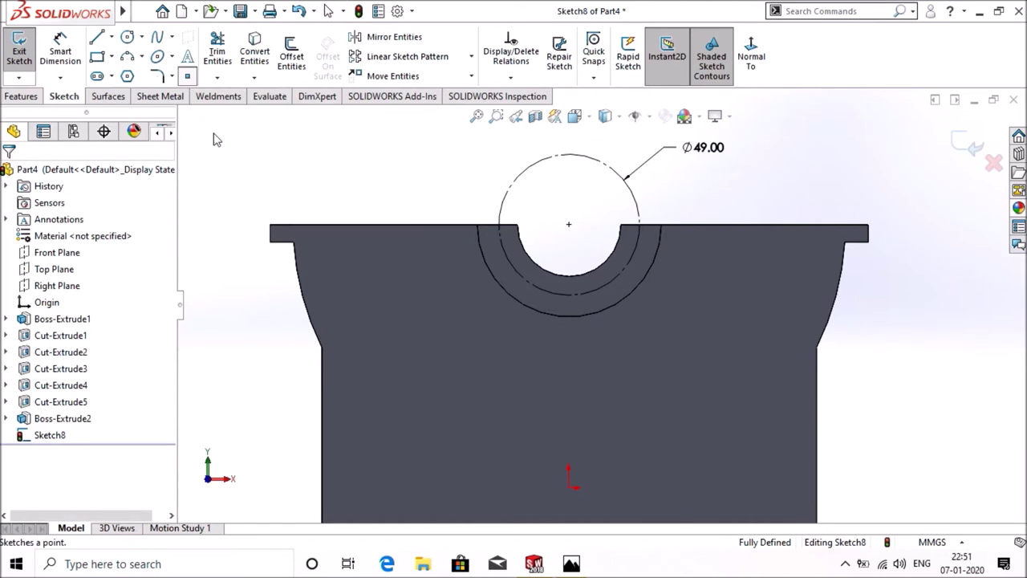
- Place hole-centre points at the bottom and left side of the Ø49 construction circle
click(574, 313)
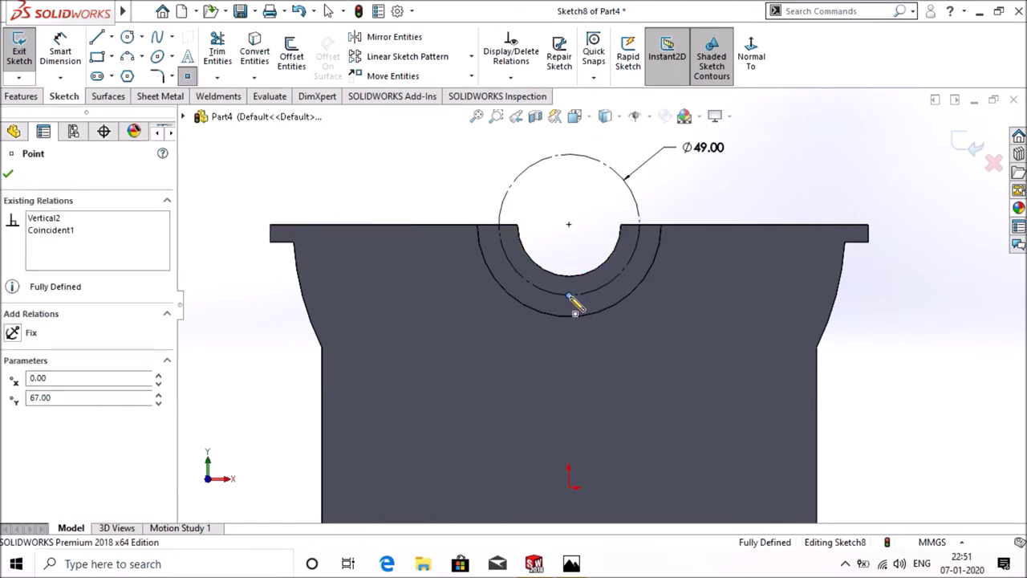
click(515, 271)
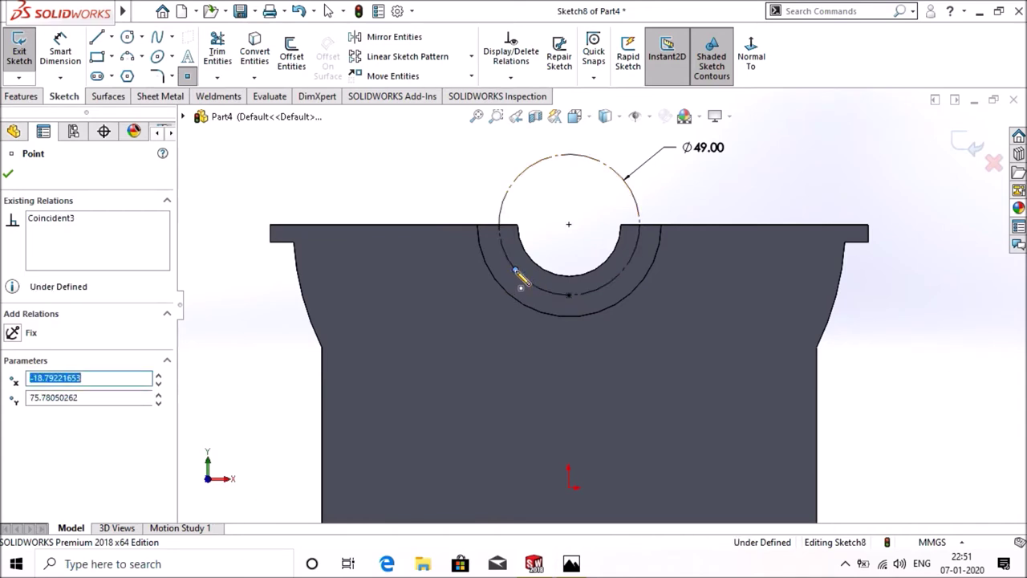
right_click(628, 273)
click(648, 278)
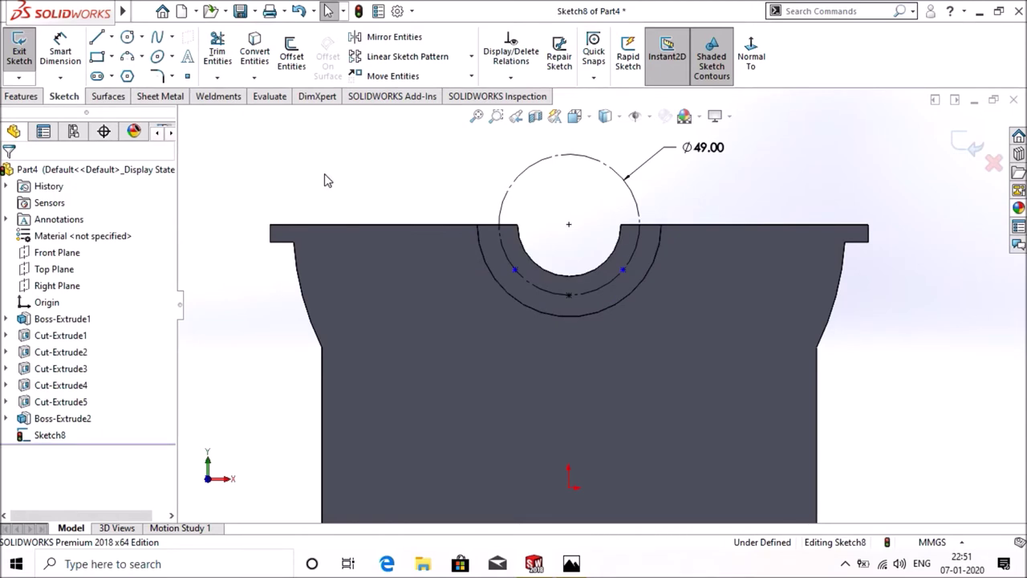
click(69, 59)
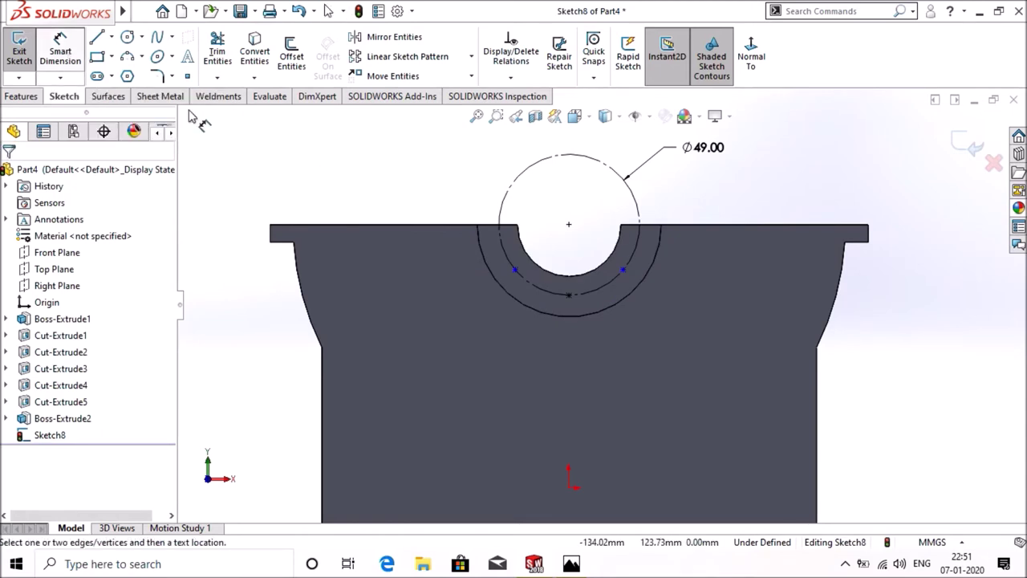
click(516, 273)
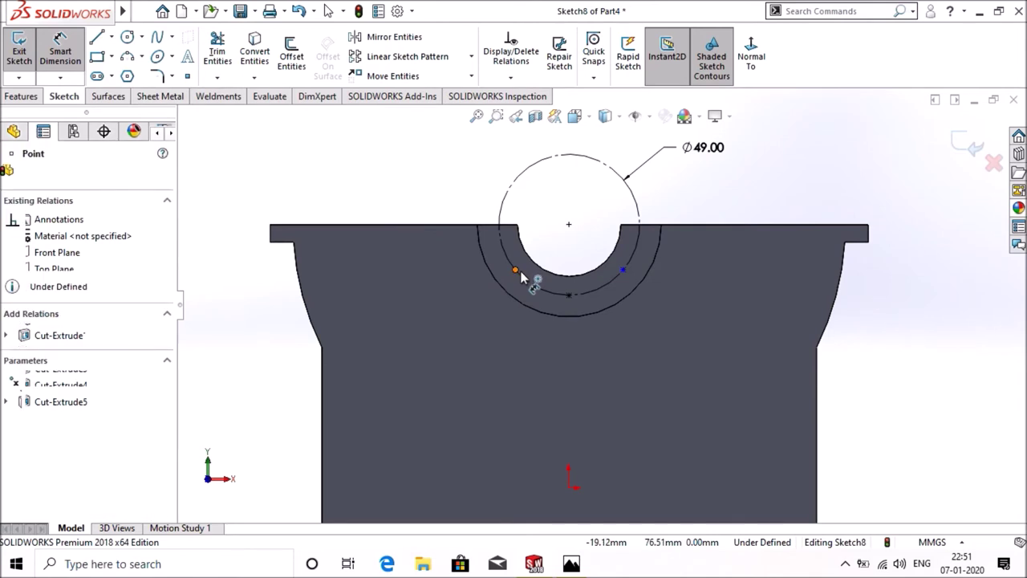
- Angle the left point 60° from the bottom point about the circle centre
click(569, 225)
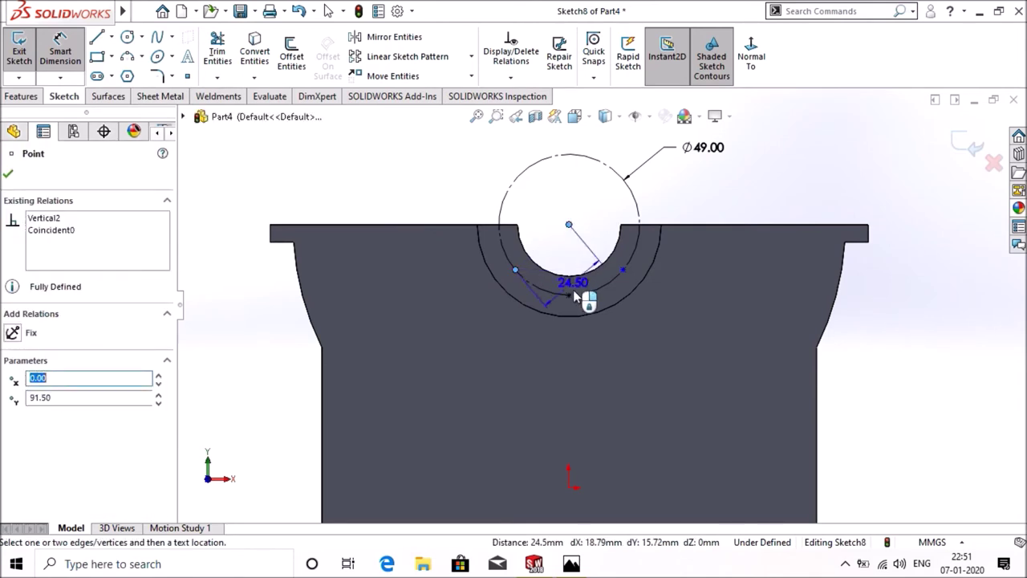
click(522, 349)
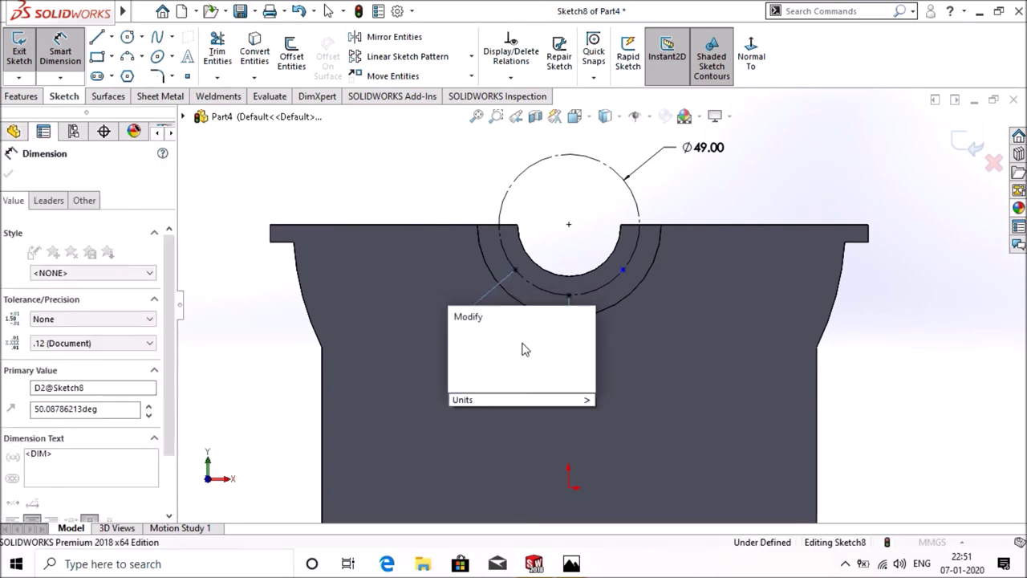
text(60)
key(Return)
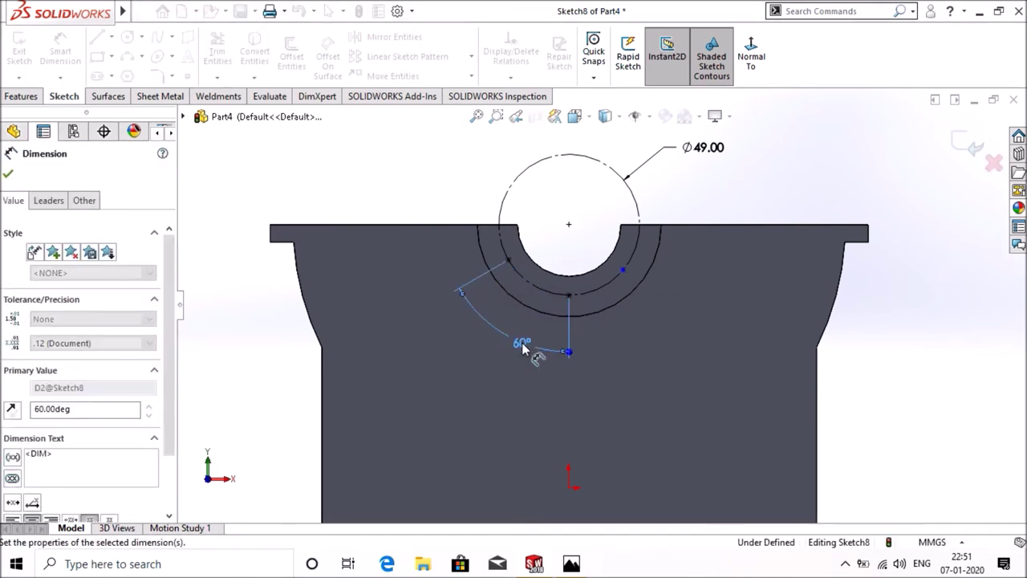
click(8, 176)
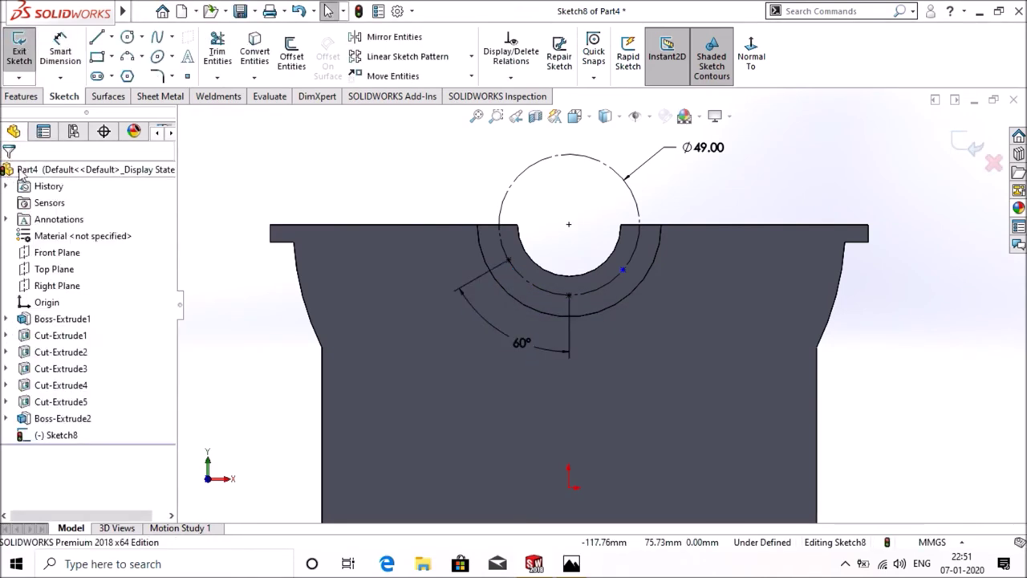
click(56, 53)
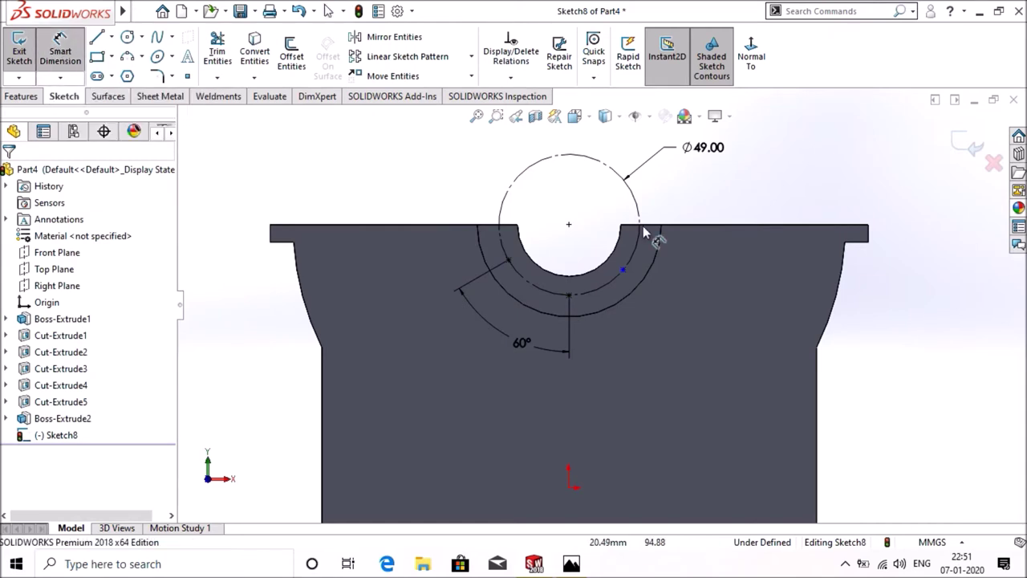
- Angle the right point 60° from the bottom point, fully defining the sketch
click(567, 297)
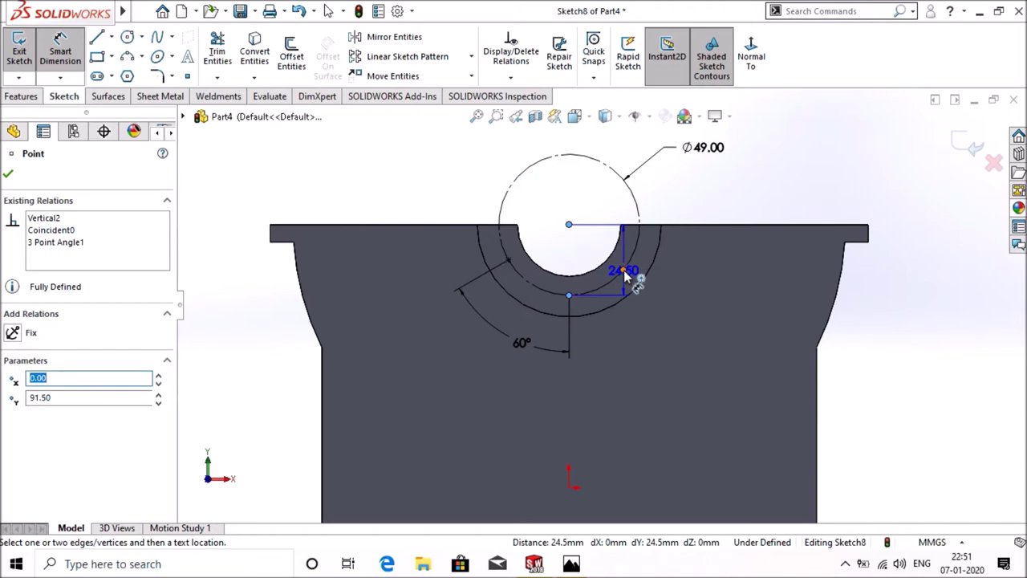
click(622, 271)
click(625, 328)
text(6)
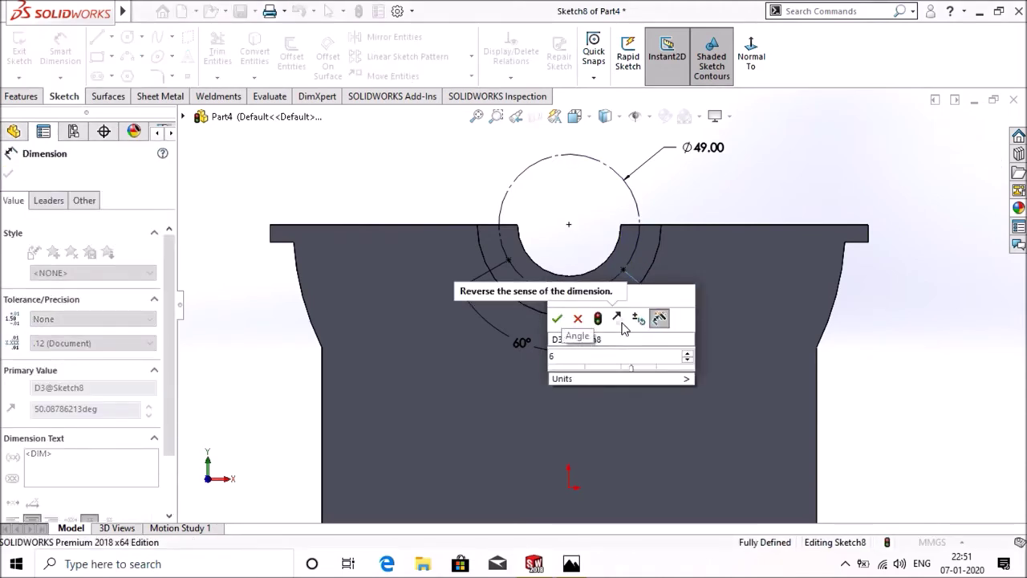
text(0)
key(Return)
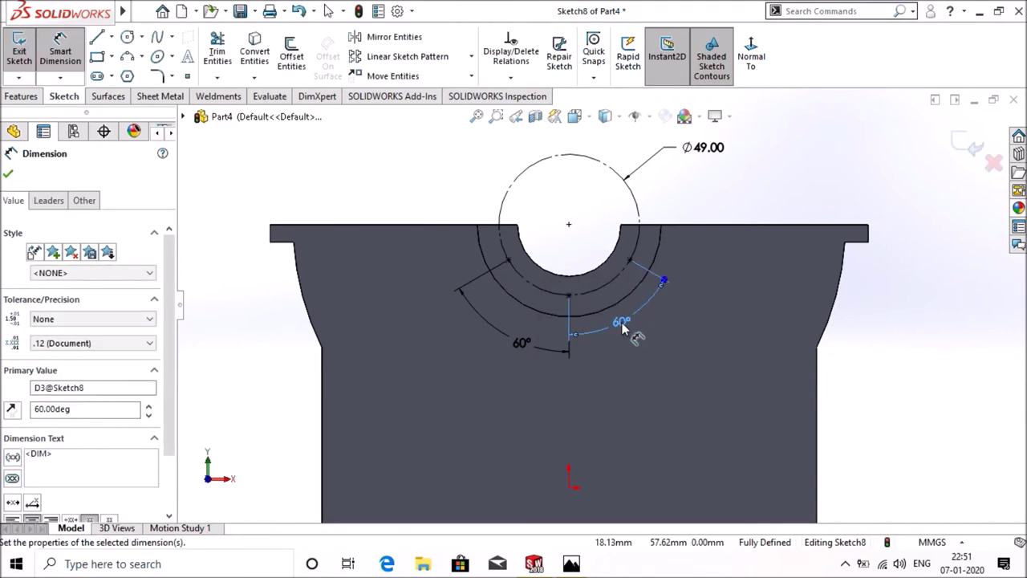
click(7, 175)
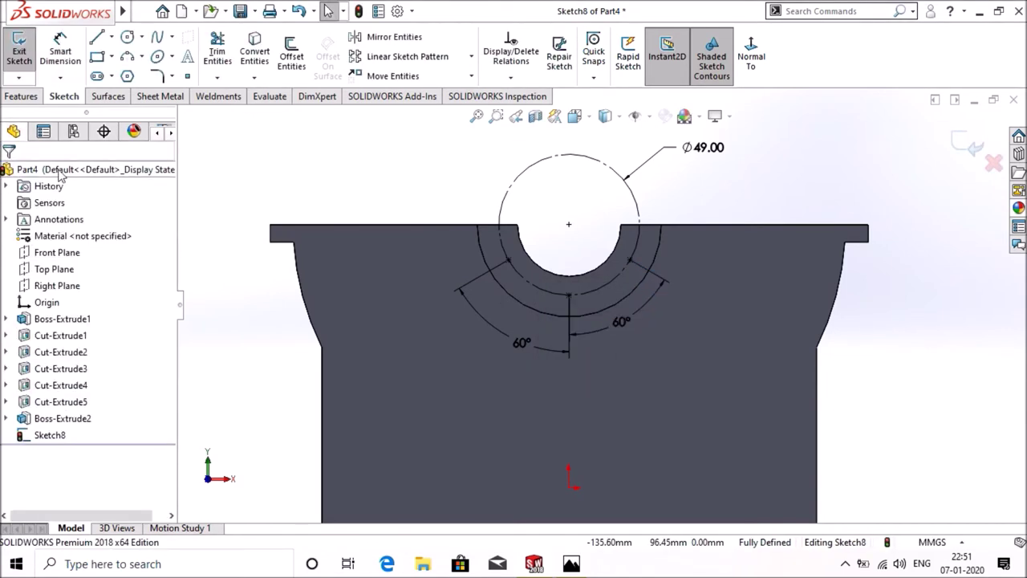
click(19, 97)
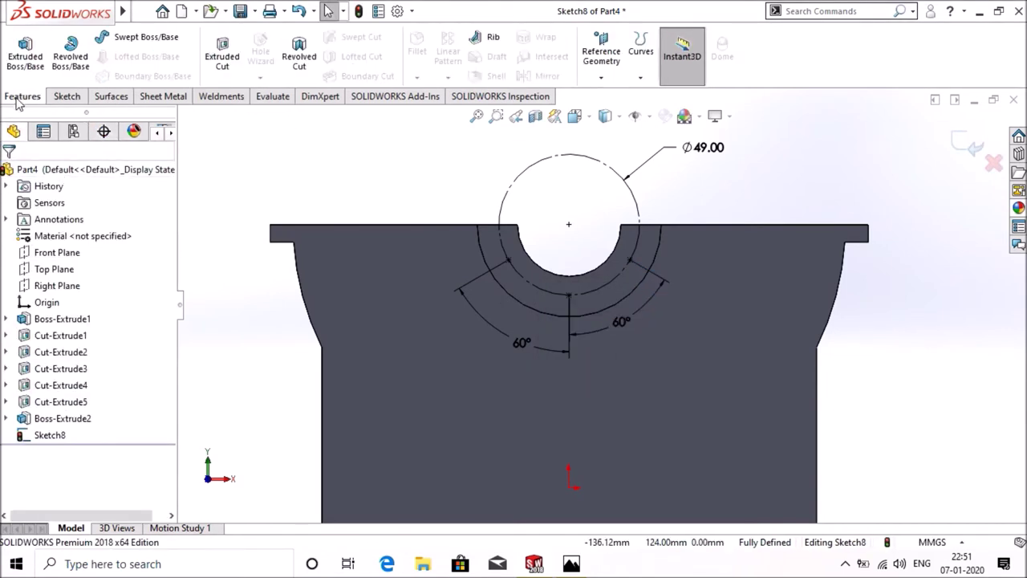
- Exit the bolt-circle sketch and clear the selection
click(57, 97)
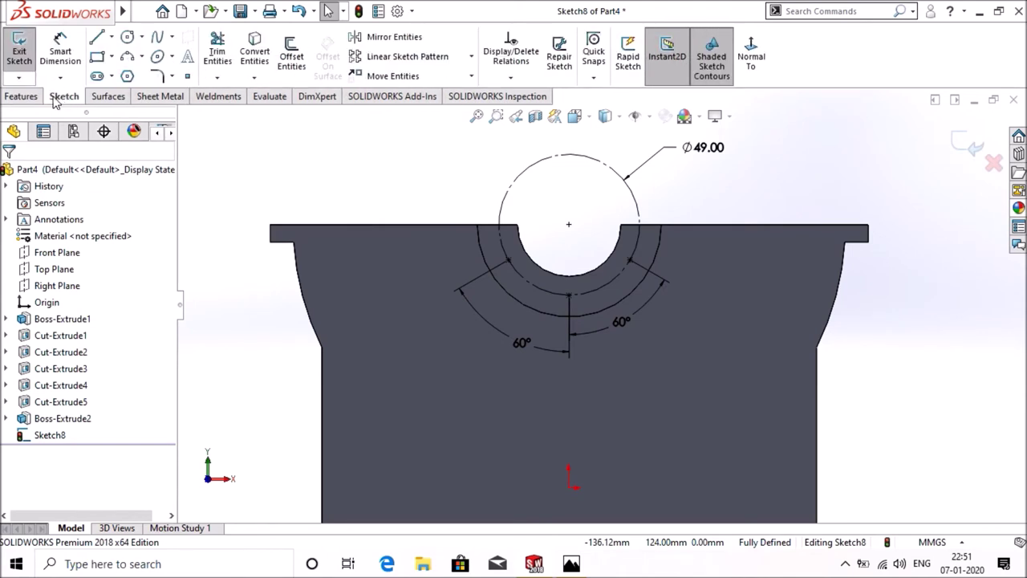
click(24, 97)
click(959, 145)
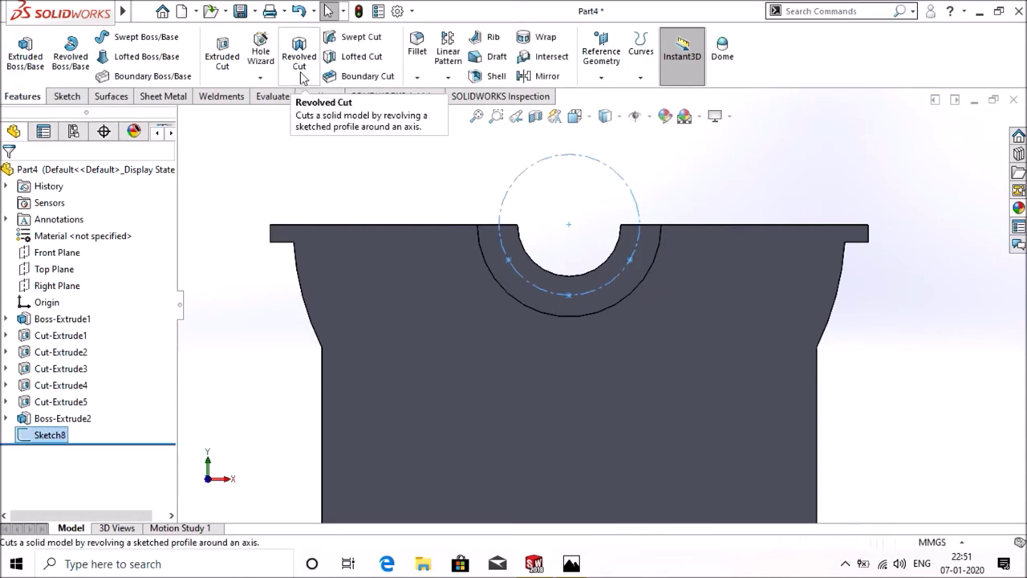
click(235, 154)
- Configure a Hole Wizard ANSI Metric M6x1.0 tap-drill hole, 10 mm blind
click(261, 53)
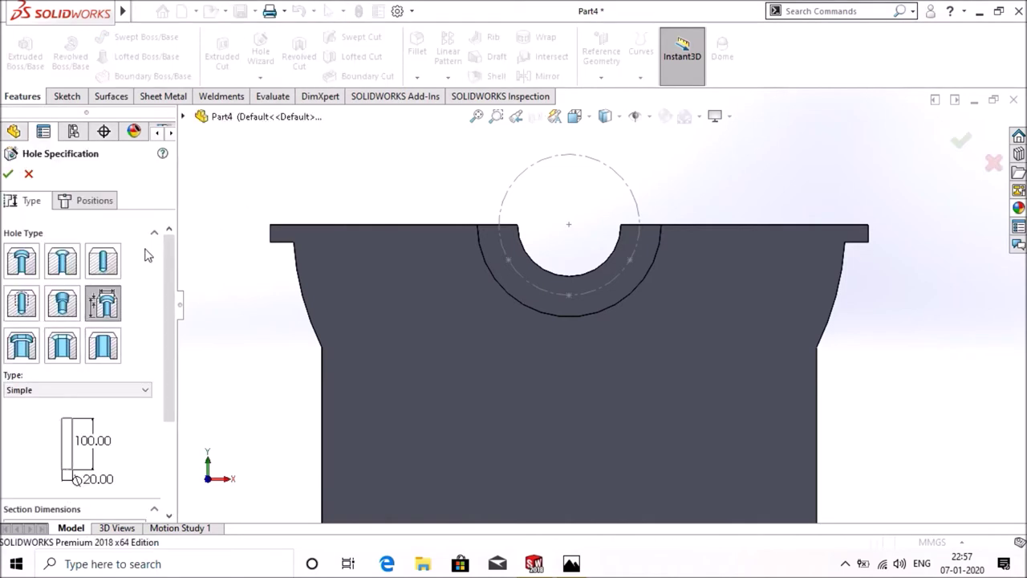
click(99, 265)
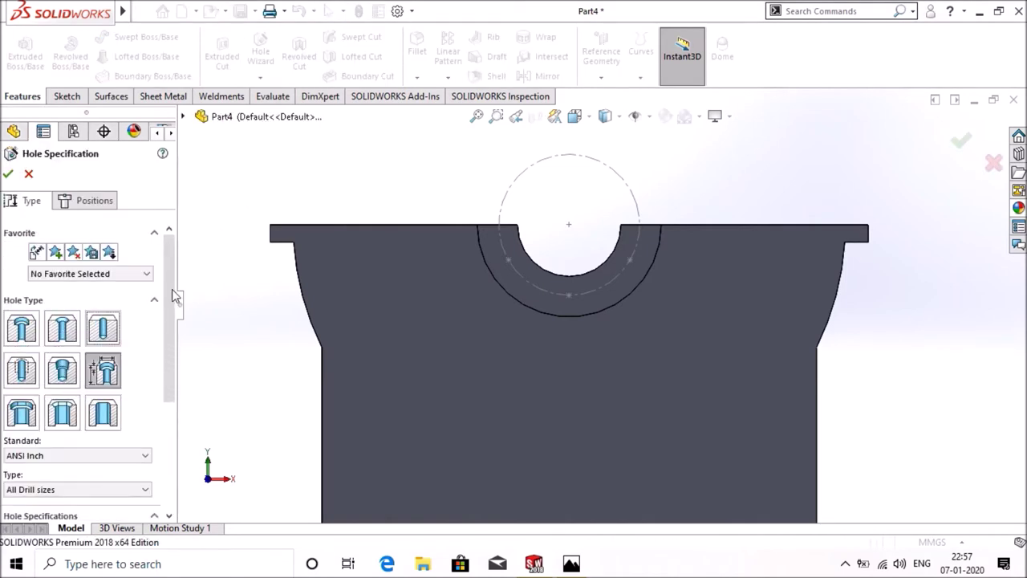
scroll(172, 324, down, 3)
scroll(152, 333, down, 2)
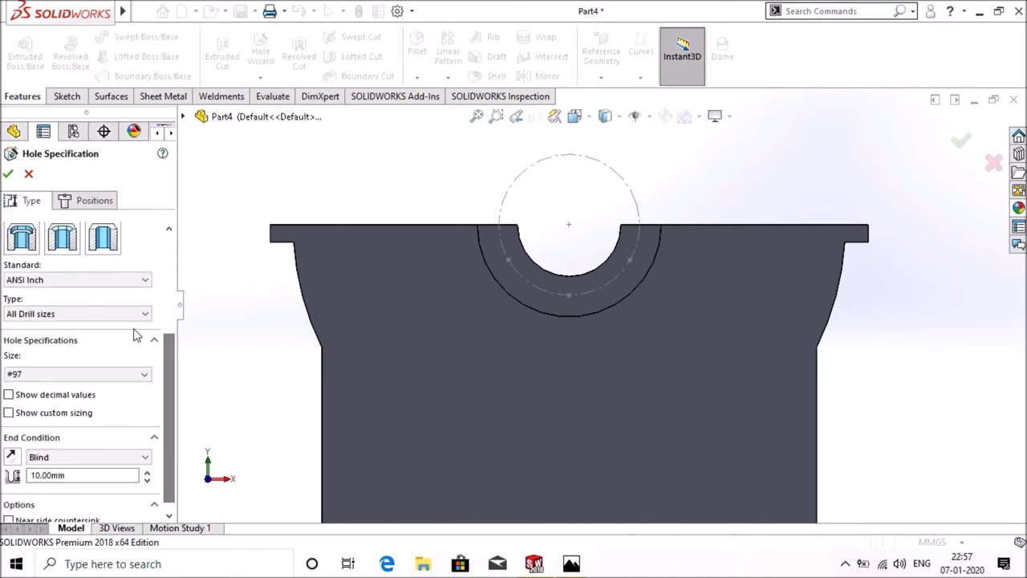
click(98, 280)
click(86, 303)
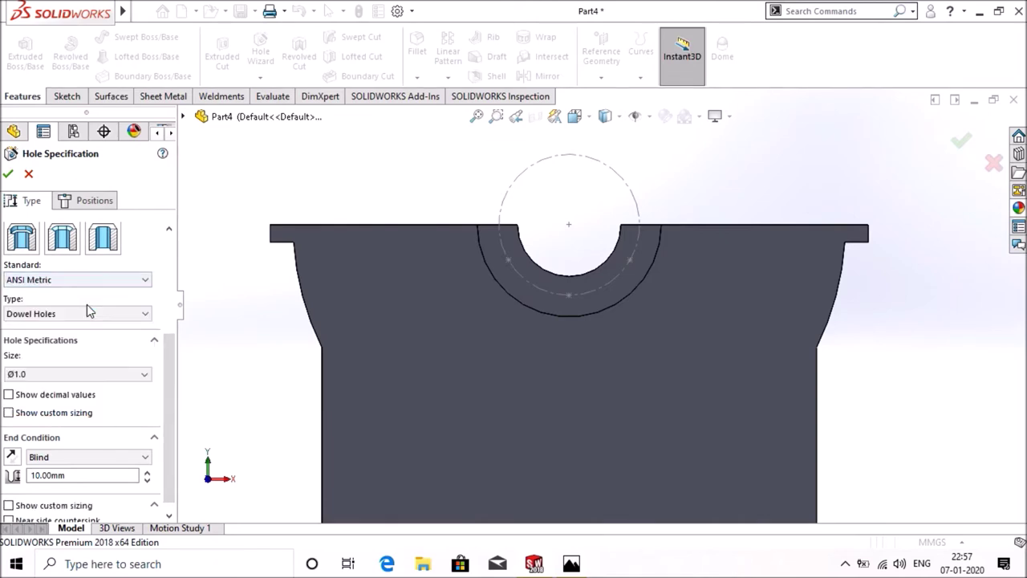
click(86, 315)
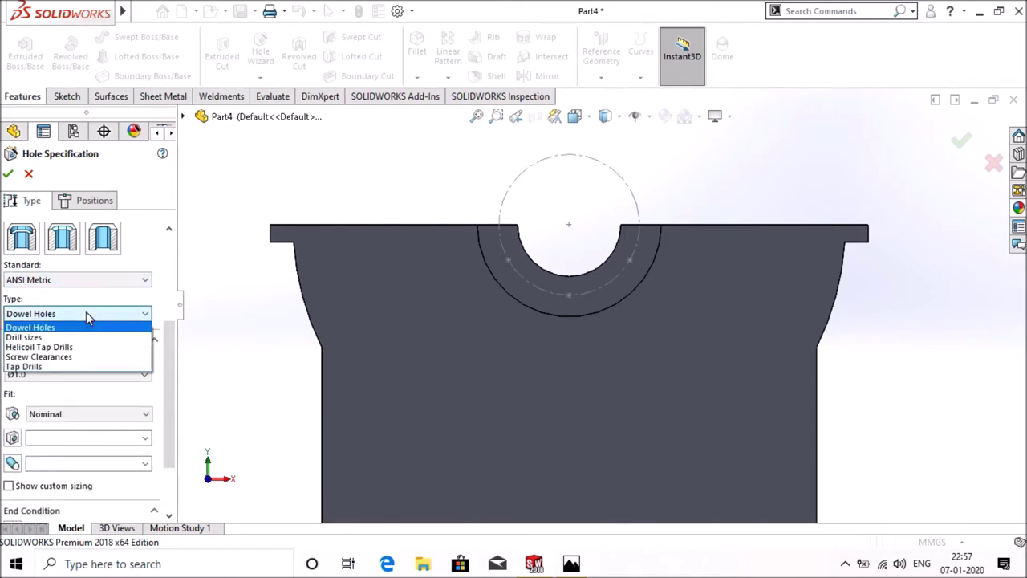
click(85, 367)
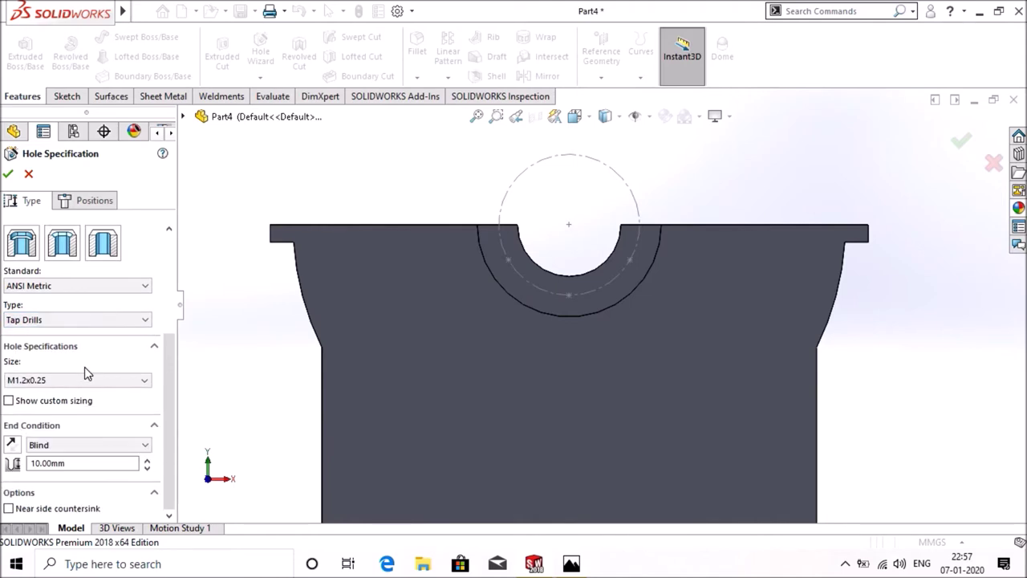
click(125, 380)
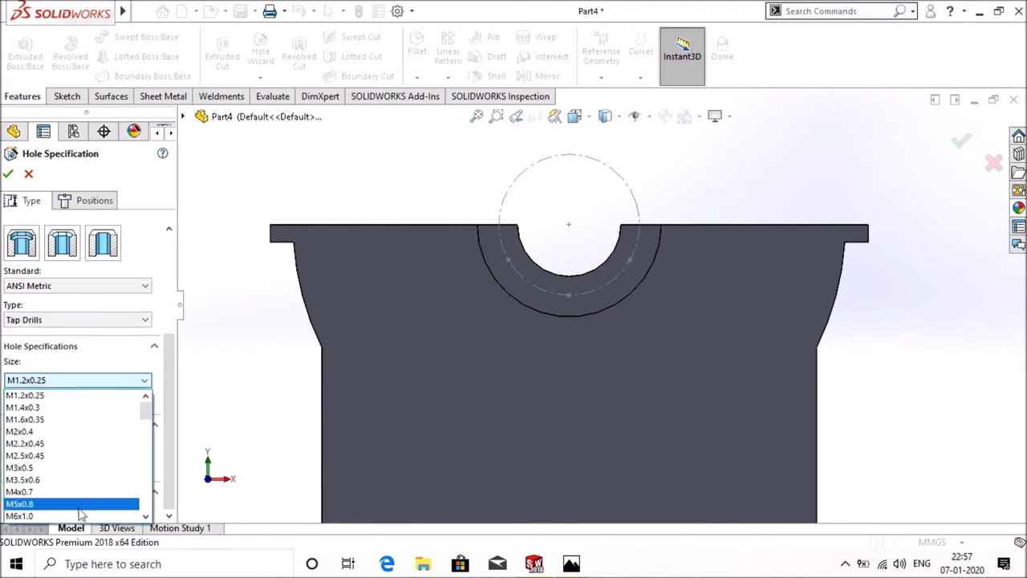
click(79, 518)
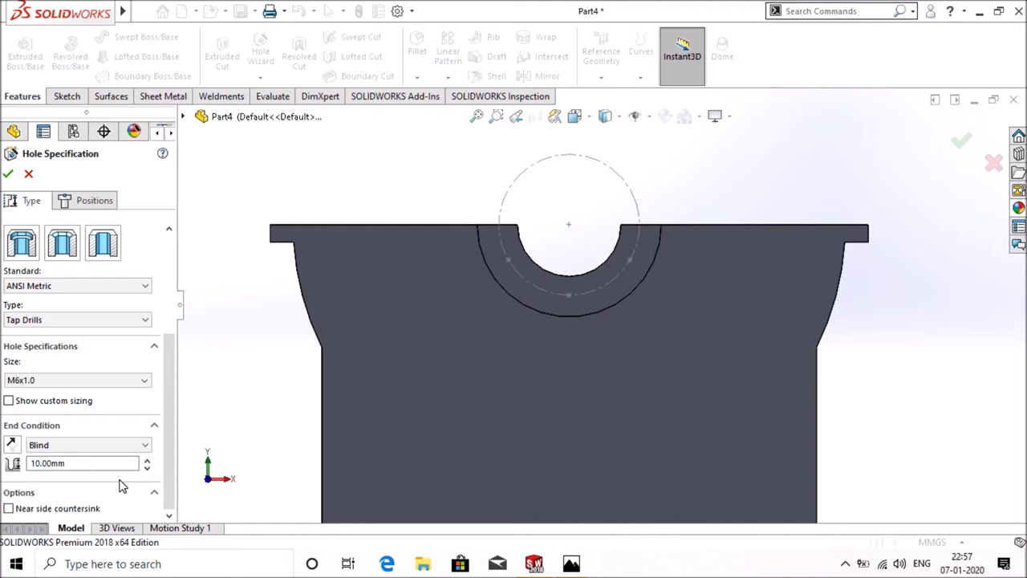
click(92, 471)
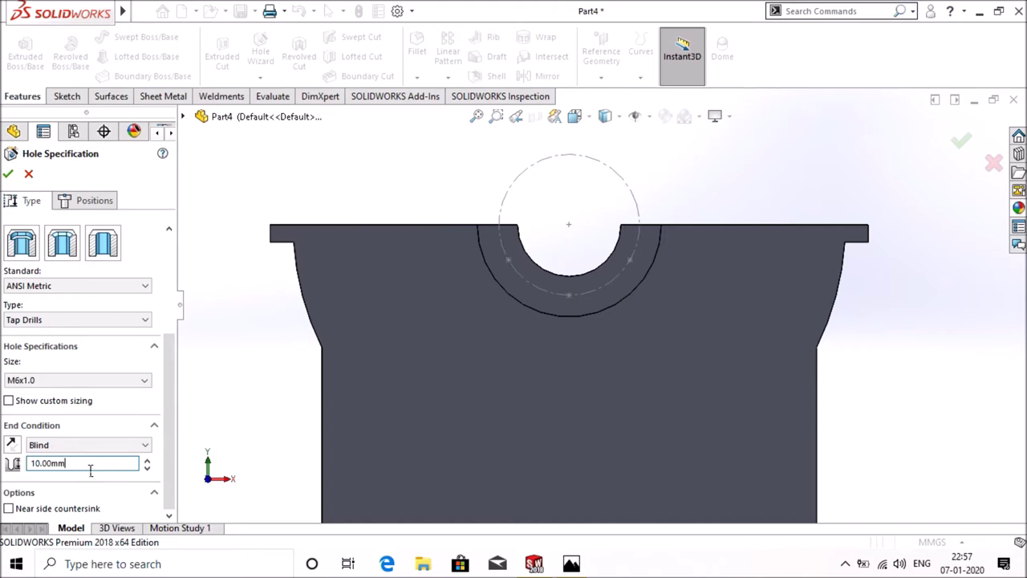
click(90, 201)
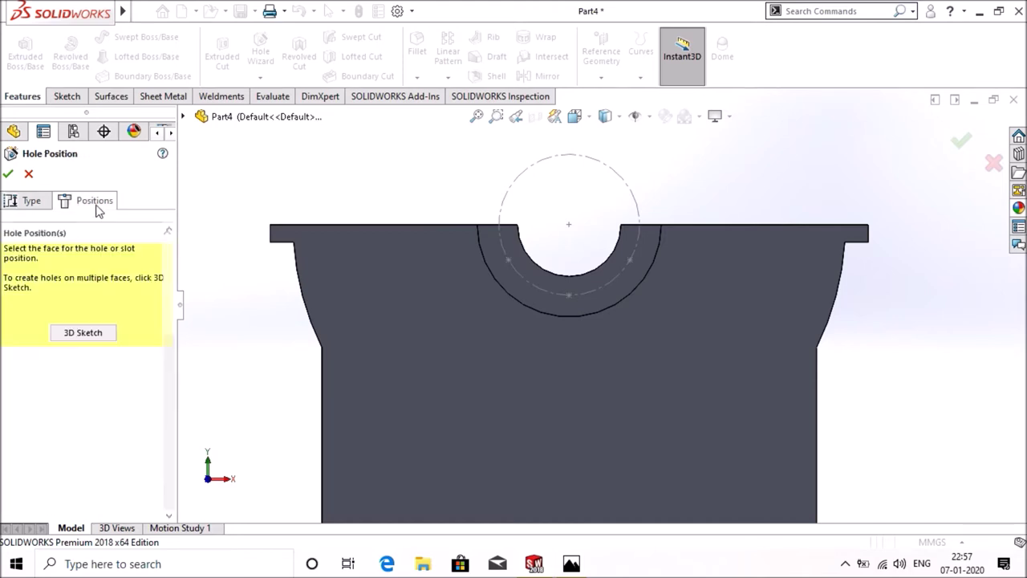
- Place the three M6x1.0 tapped holes at the left, bottom and right bolt-circle points
click(106, 334)
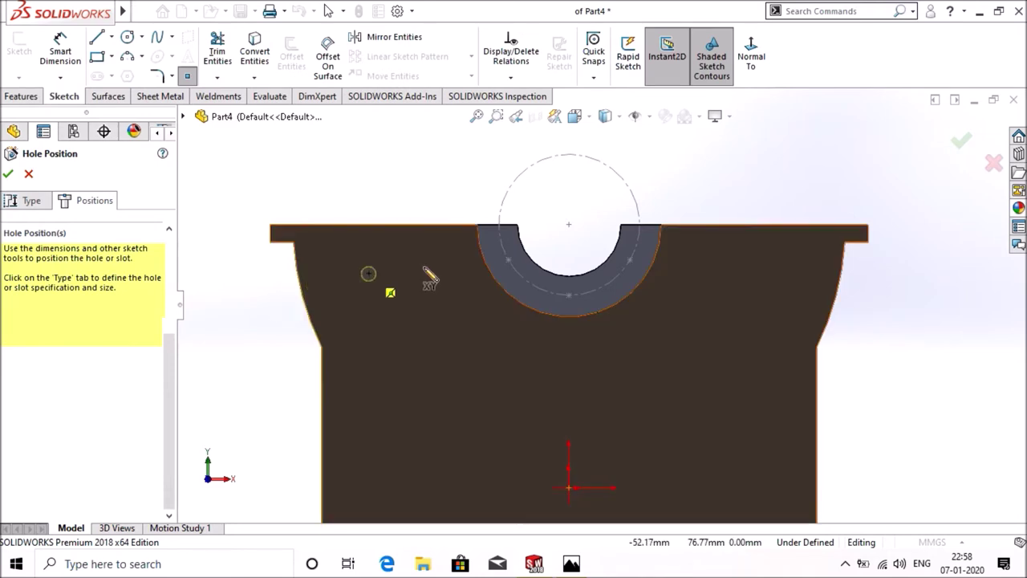
click(508, 259)
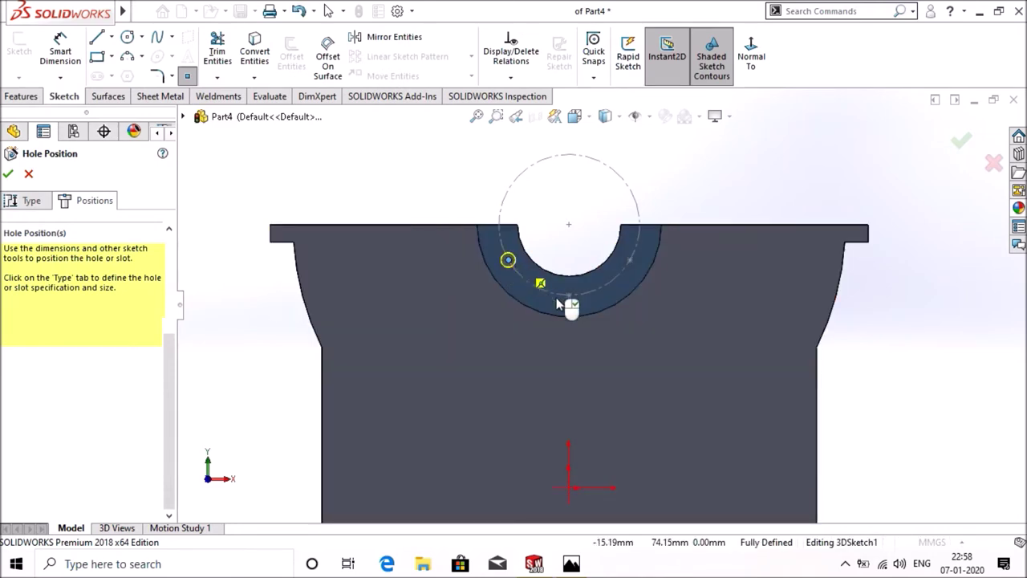
click(569, 295)
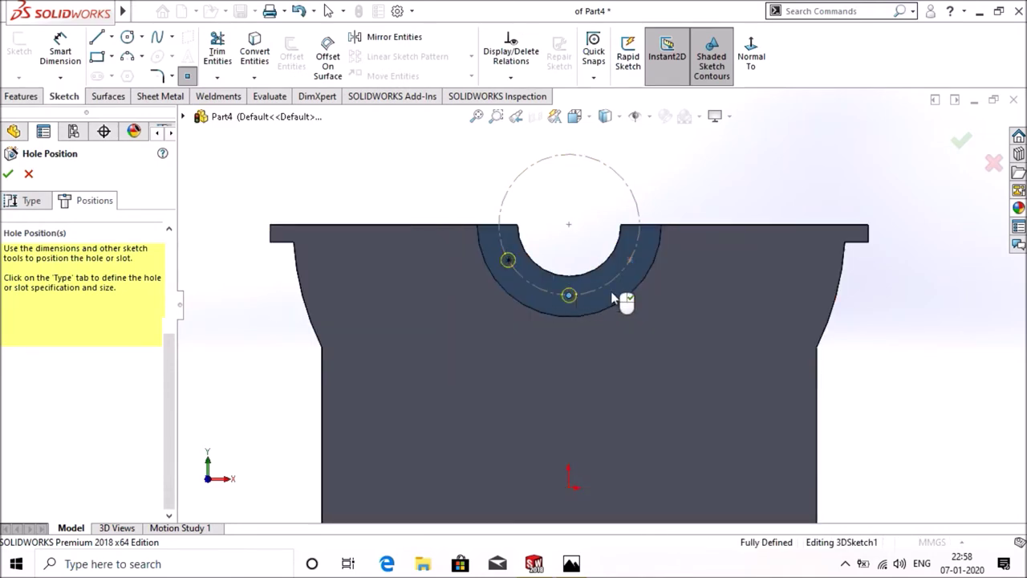
click(630, 260)
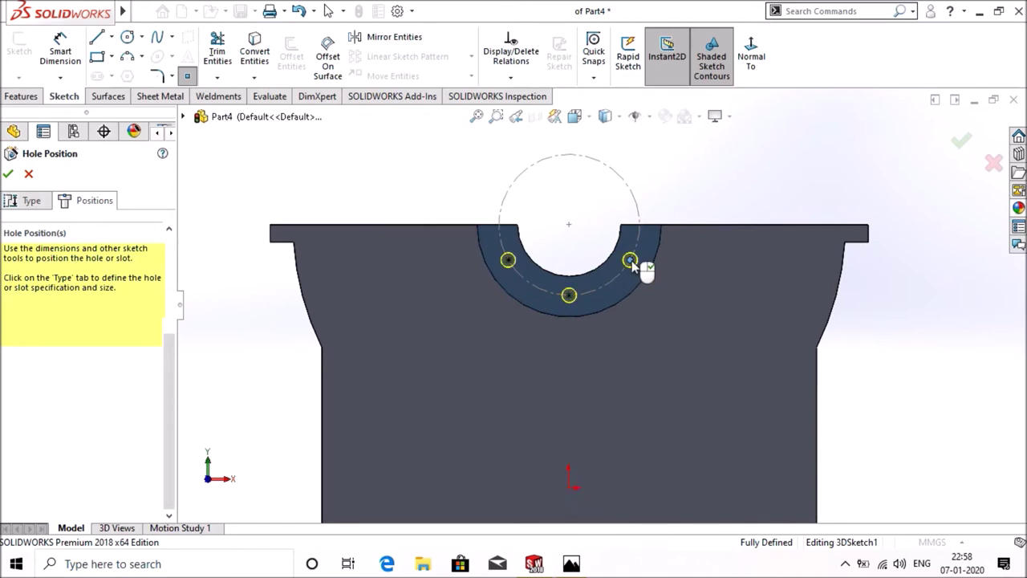
key(Return)
scroll(631, 260, up, 2)
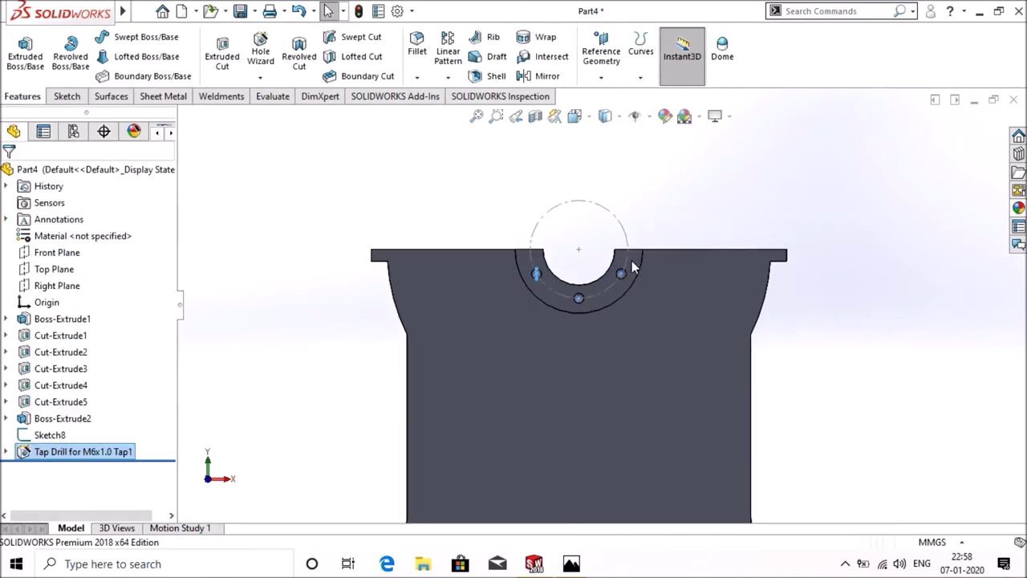
scroll(632, 260, up, 2)
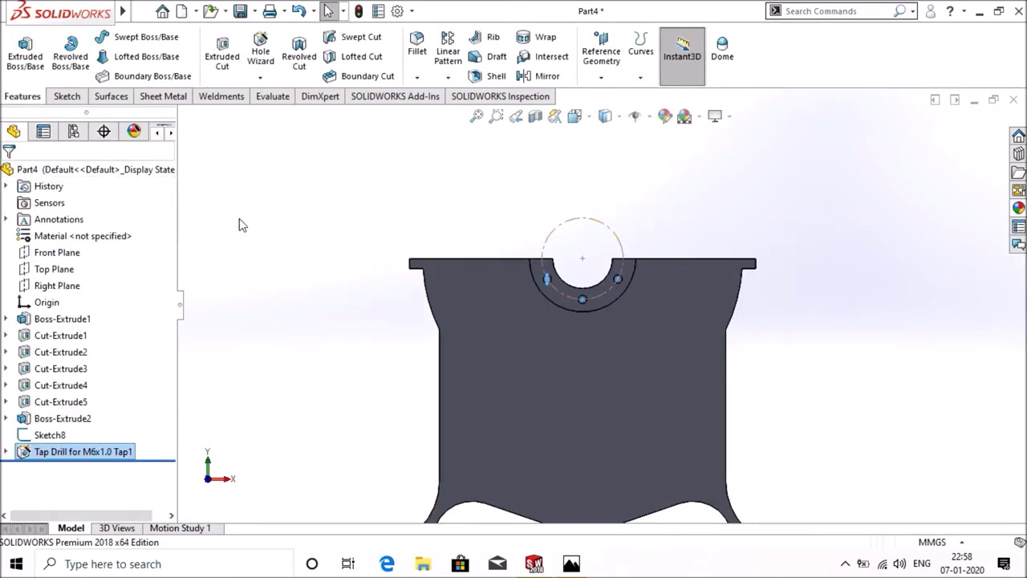
click(382, 392)
- Start a new sketch on the boss's front face
scroll(760, 423, down, 1)
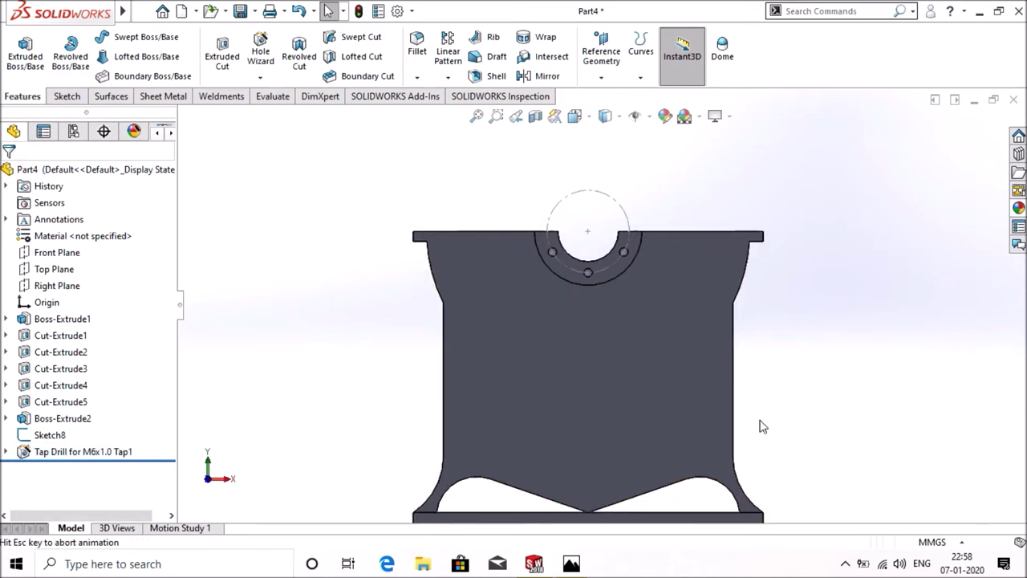
scroll(761, 424, down, 2)
scroll(677, 279, down, 2)
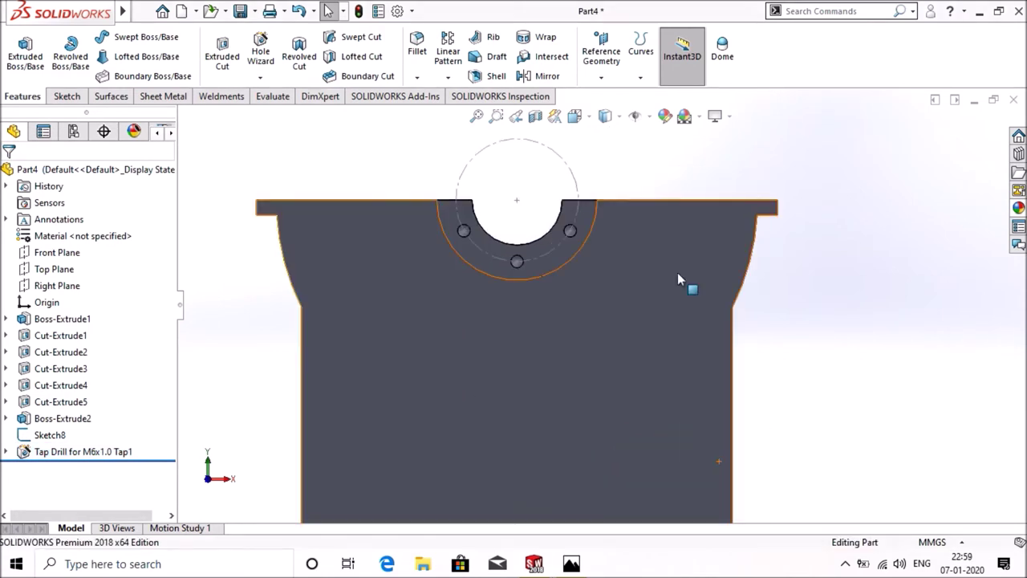
right_click(588, 220)
click(625, 200)
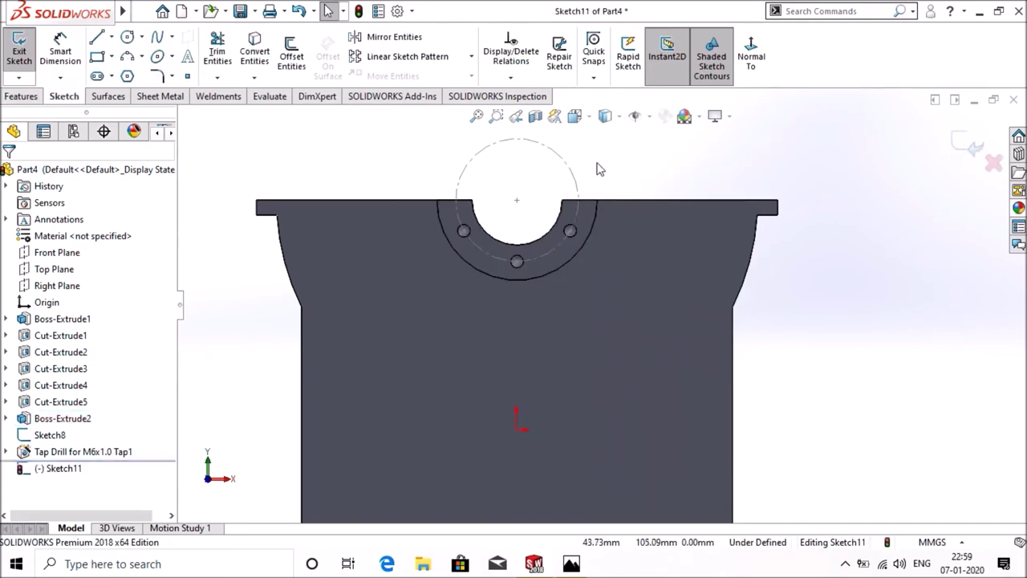
- Draw a vertical and a slanted centerline from the bore centre
click(110, 37)
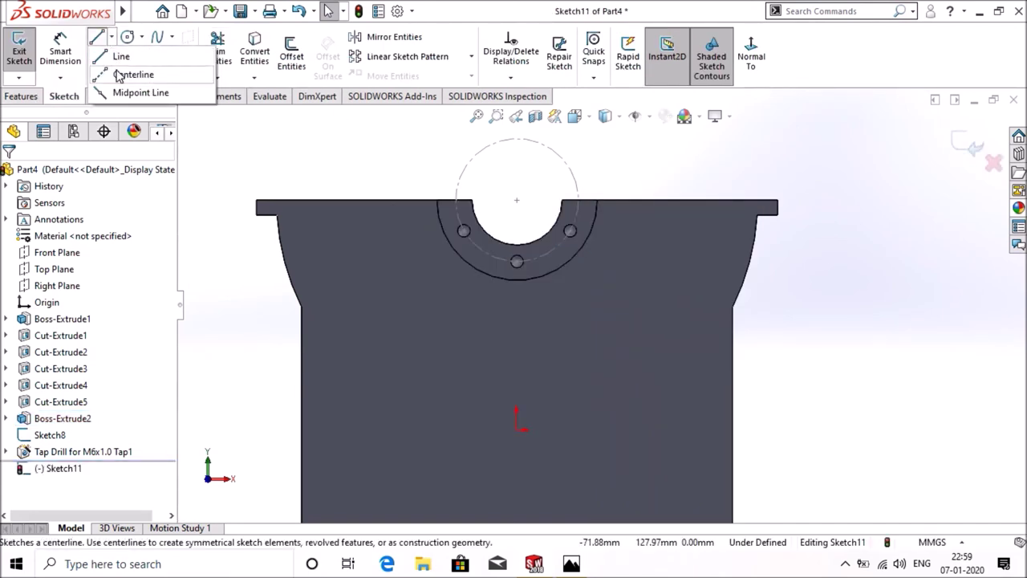
click(129, 74)
click(516, 201)
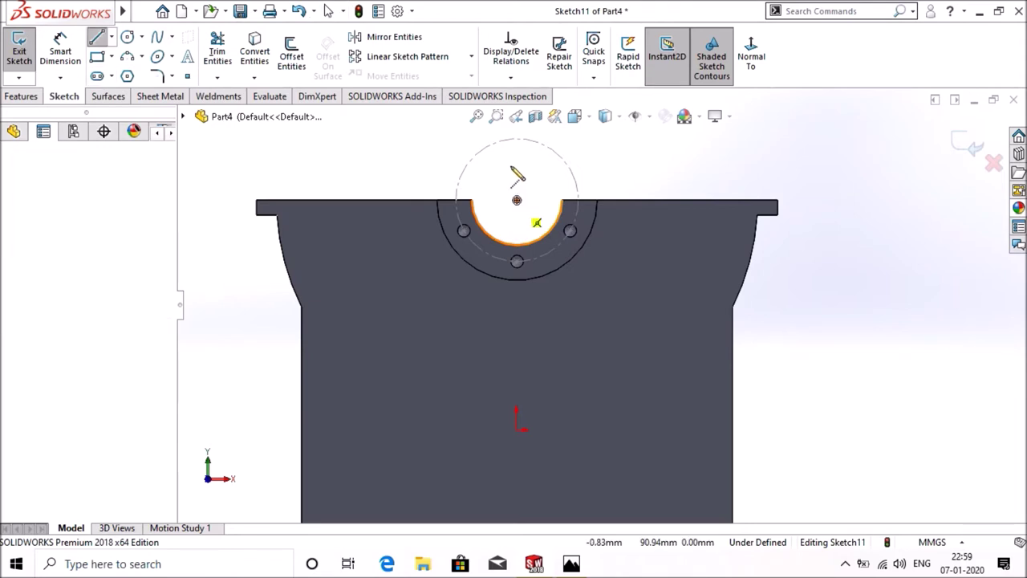
click(517, 147)
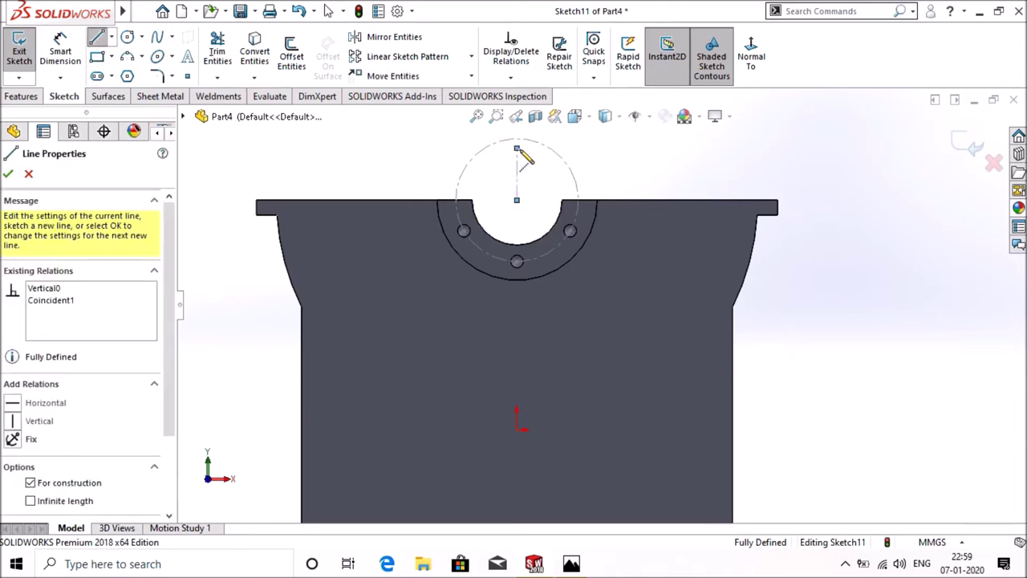
right_click(519, 149)
click(550, 158)
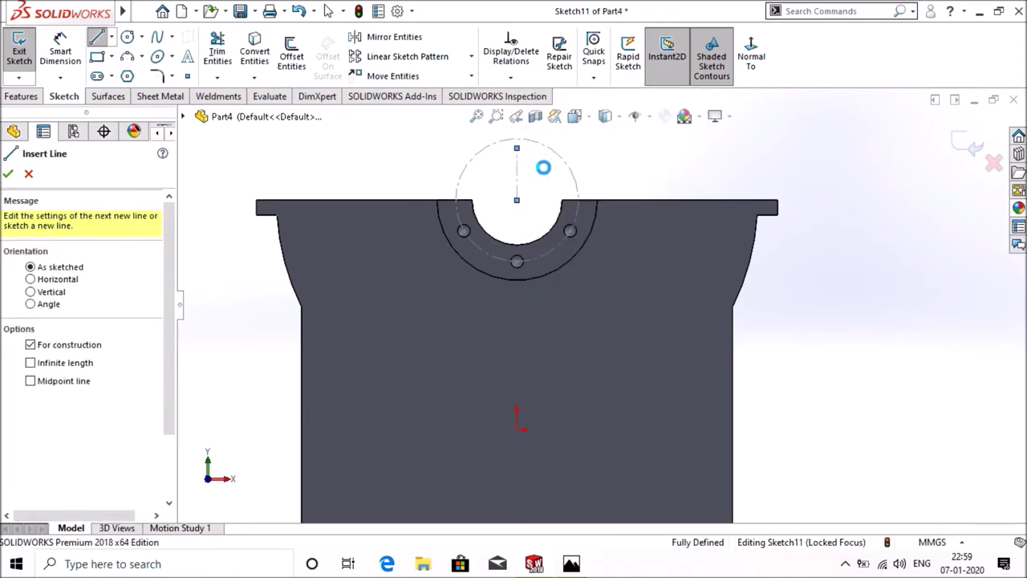
click(111, 37)
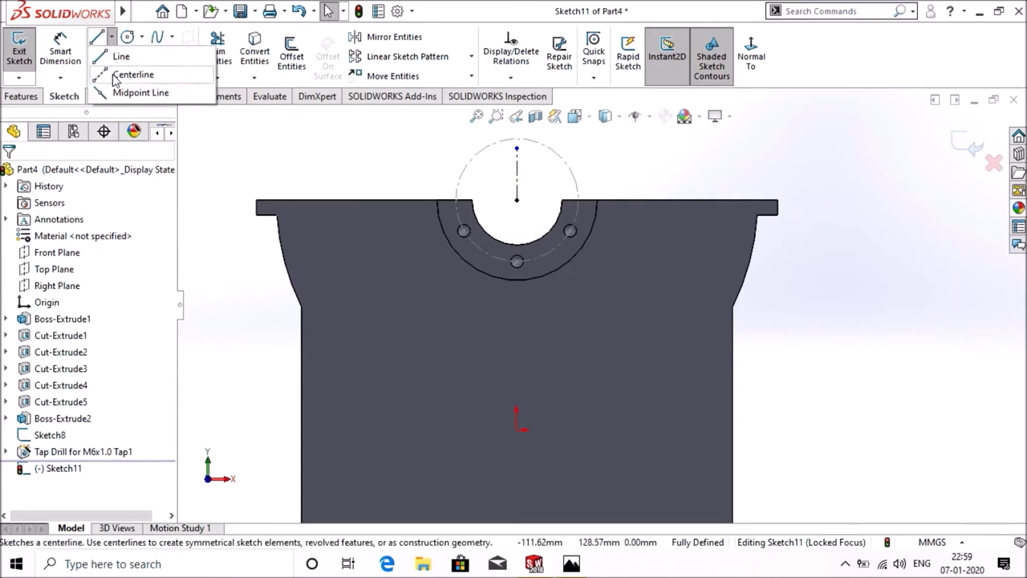
click(517, 200)
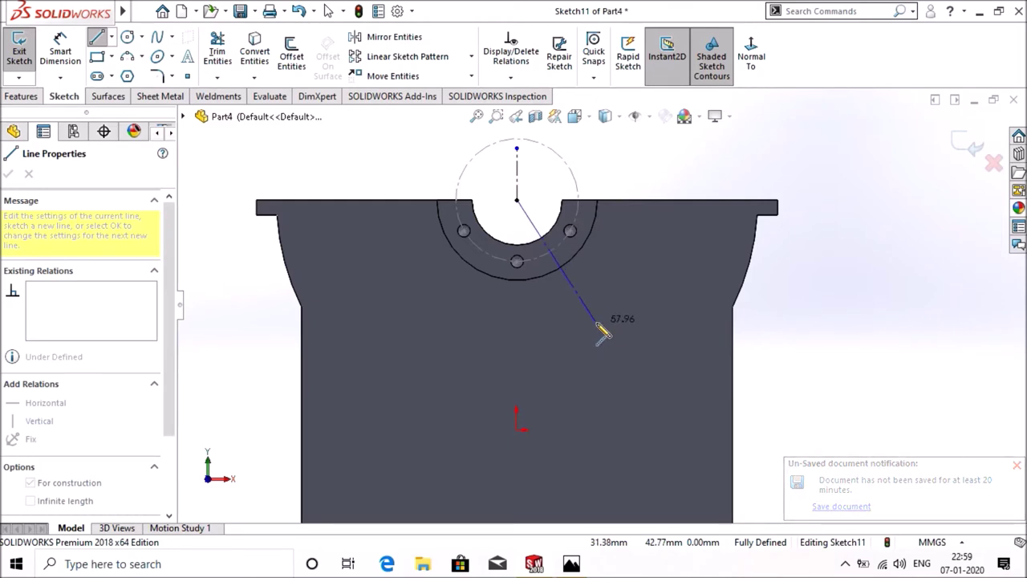
click(595, 323)
right_click(595, 322)
click(627, 334)
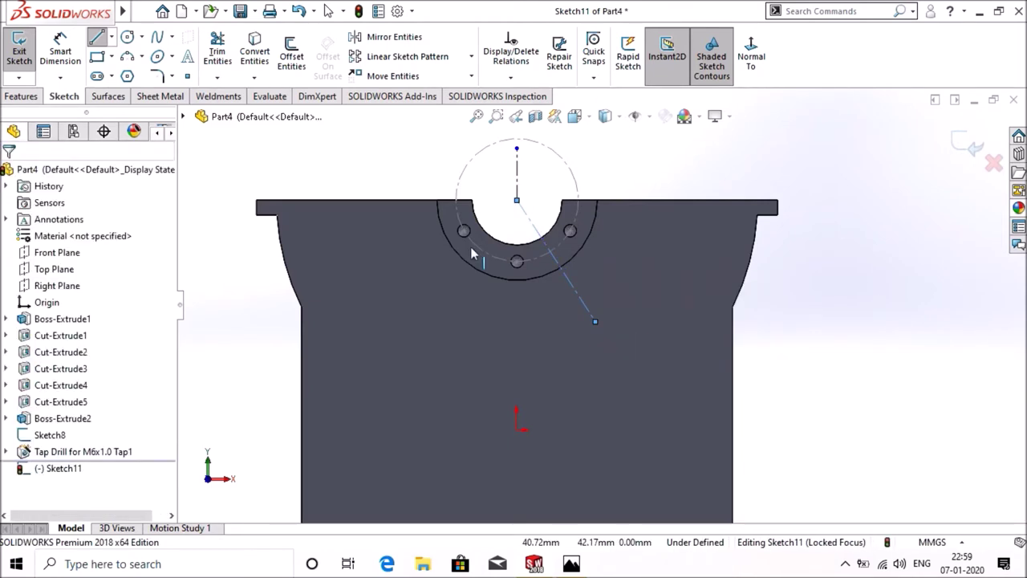
- Dimension the slanted centerline to 70 mm long
click(50, 54)
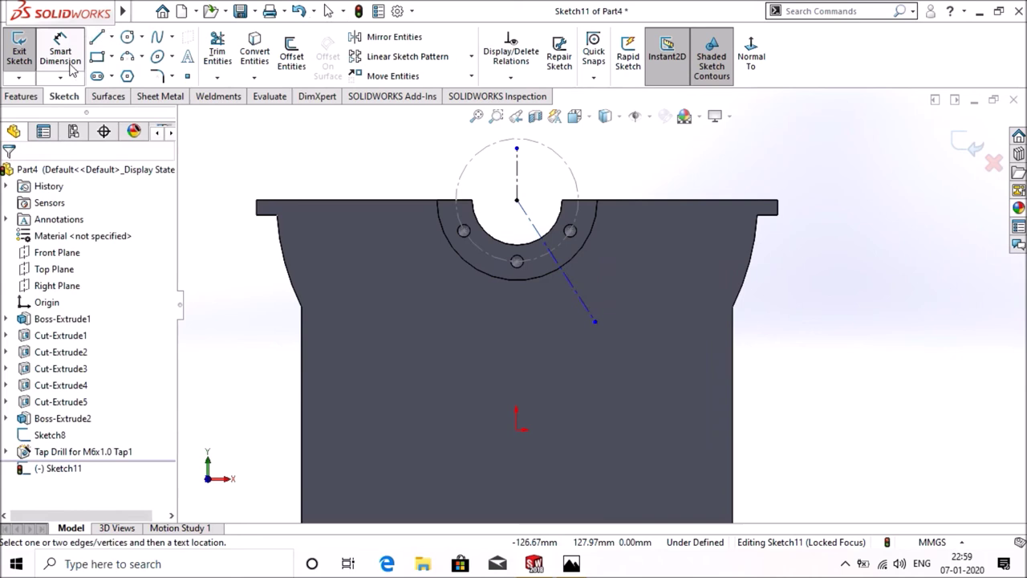
click(549, 251)
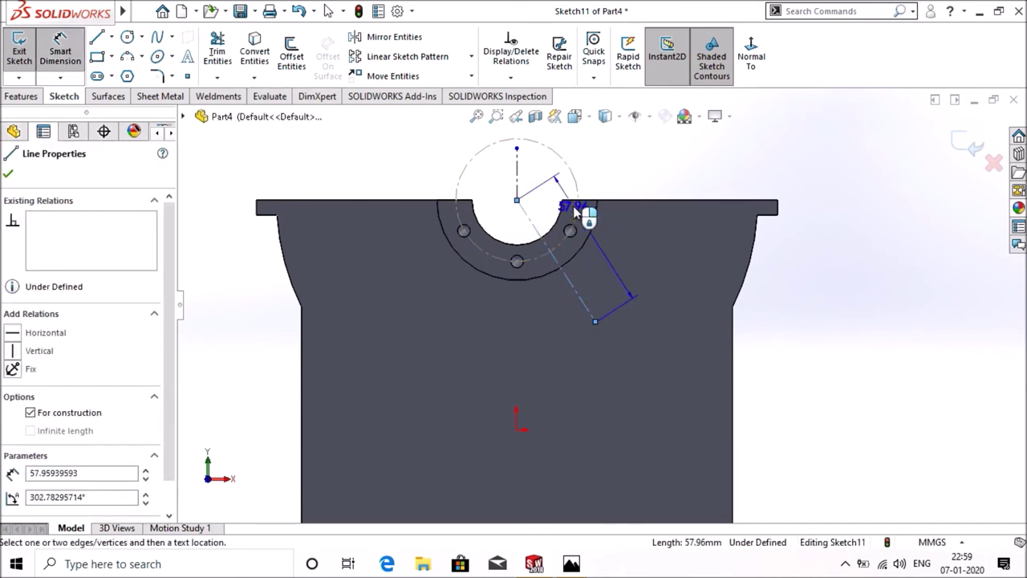
click(574, 210)
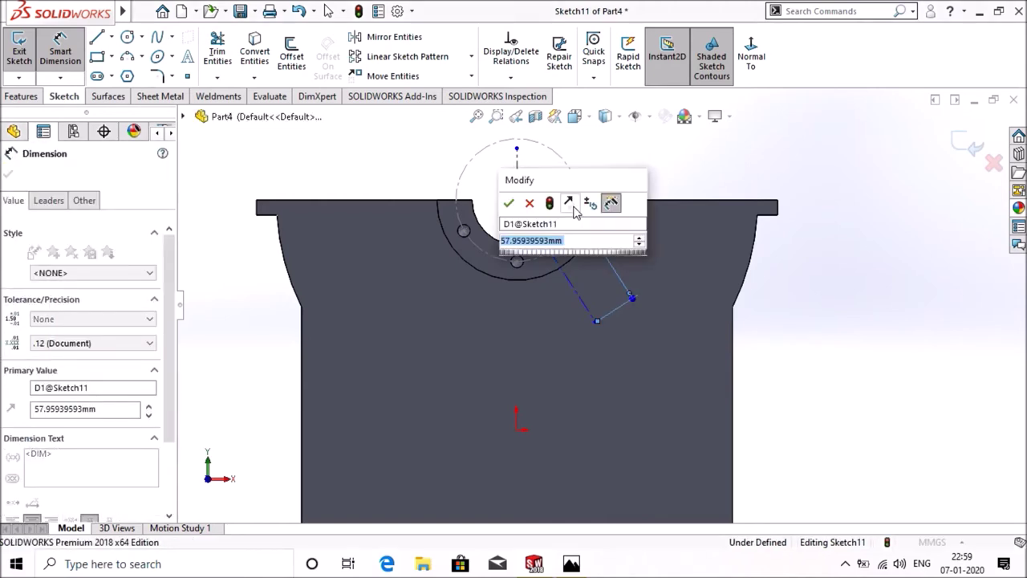
text(0)
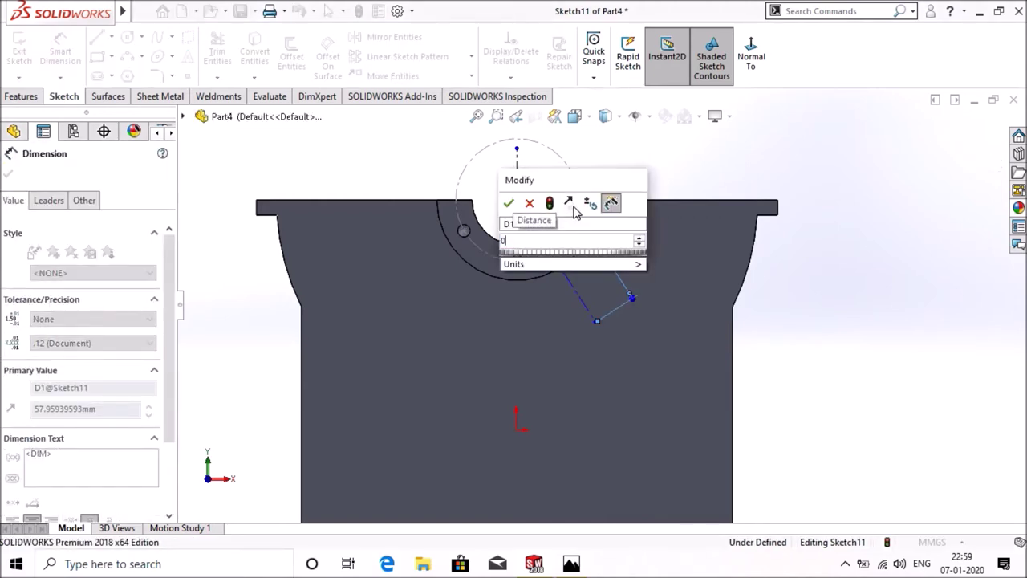
key(BackSpace)
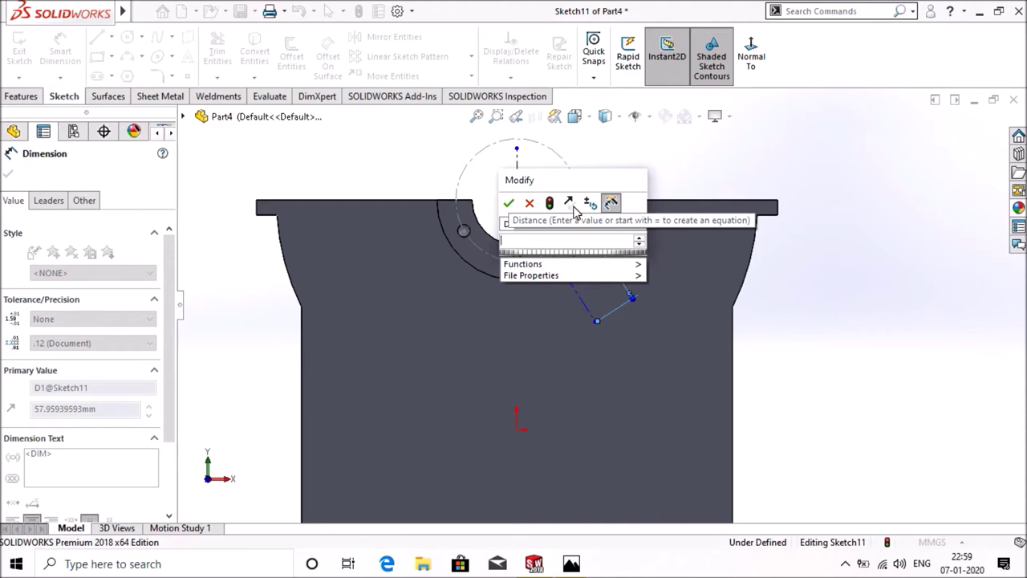
text(70)
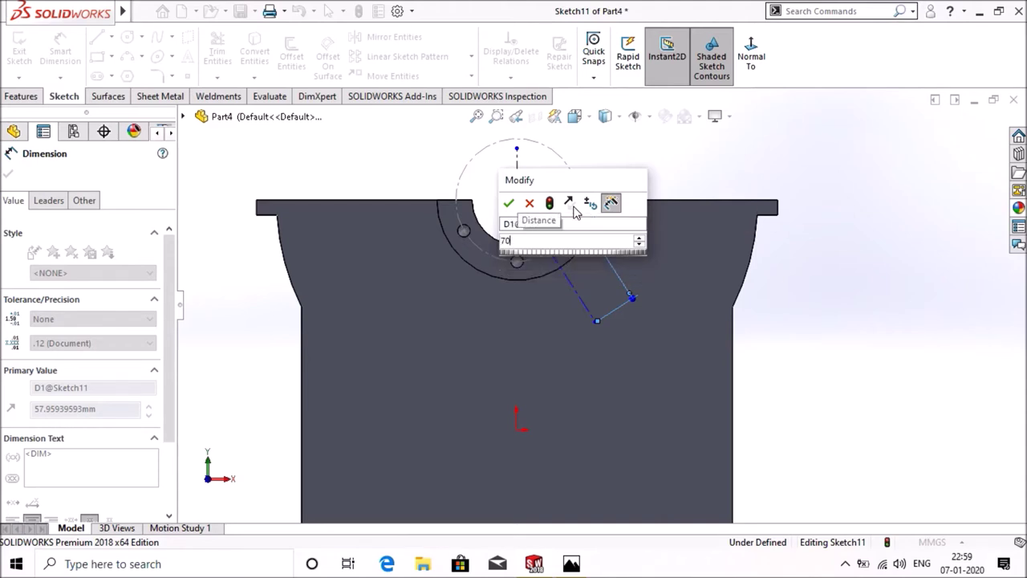
key(Return)
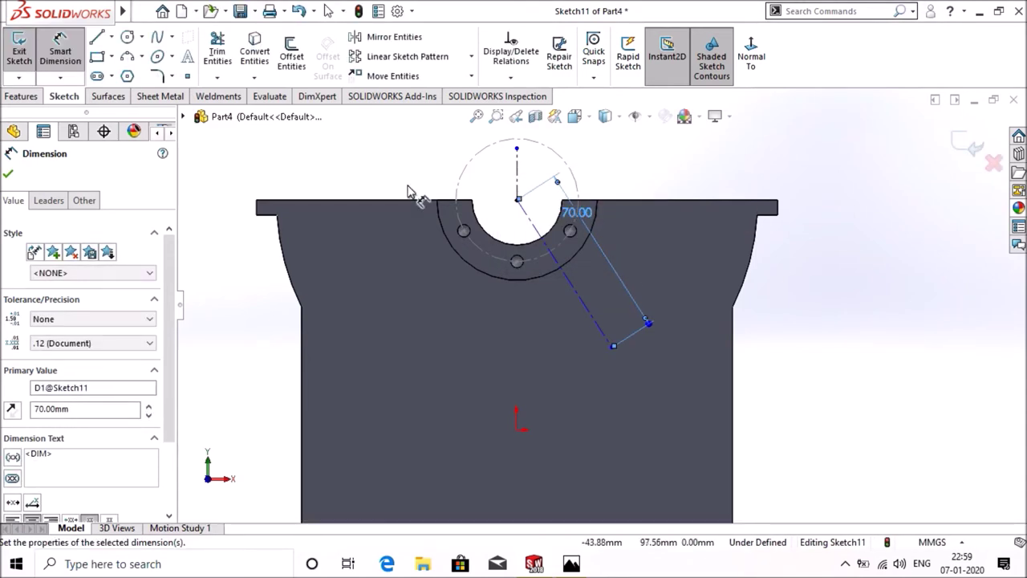
click(357, 154)
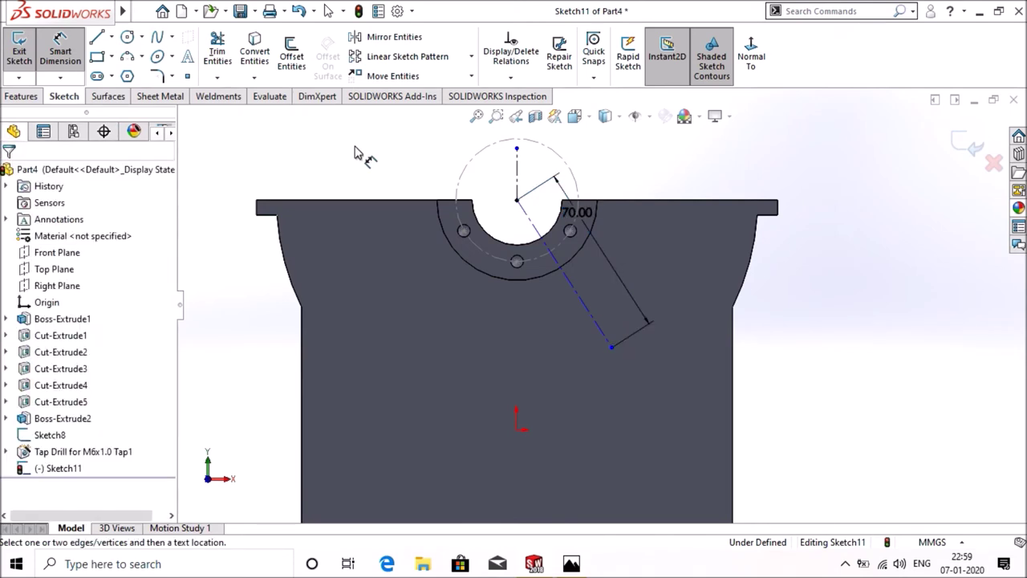
- Set the angle between the vertical and slanted centerlines to 30°
click(516, 183)
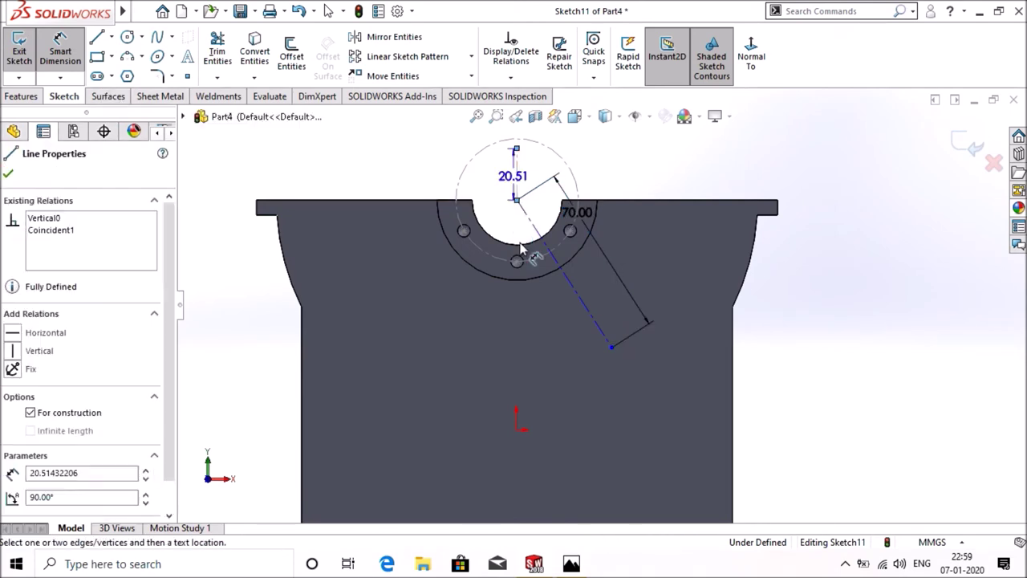
click(564, 273)
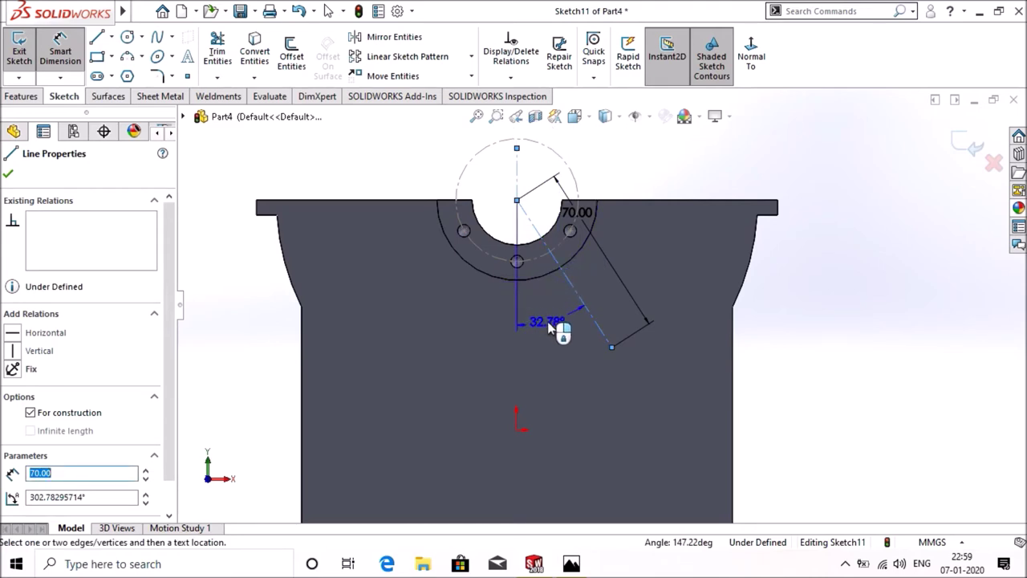
click(550, 325)
text(3)
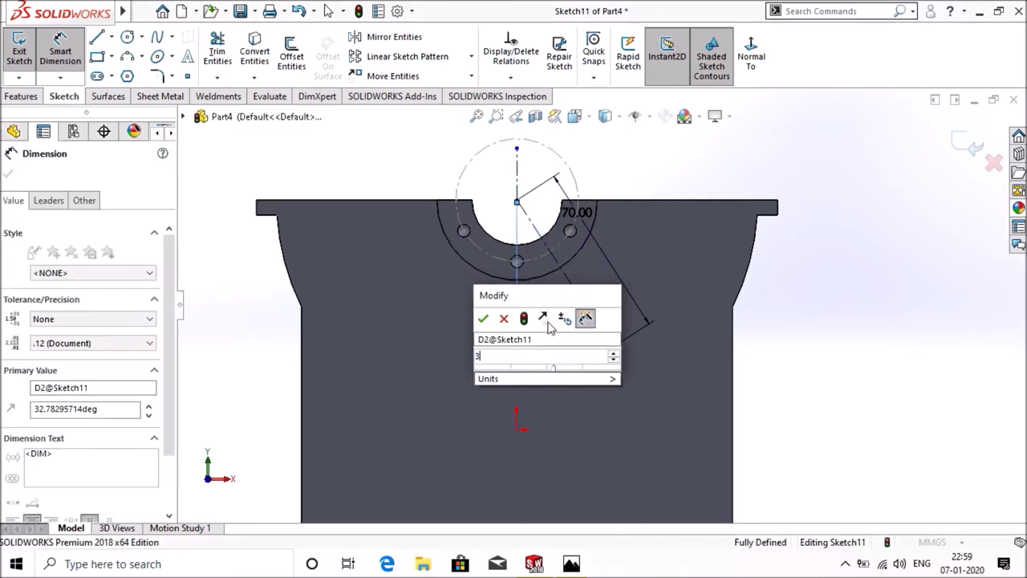
text(0)
key(Return)
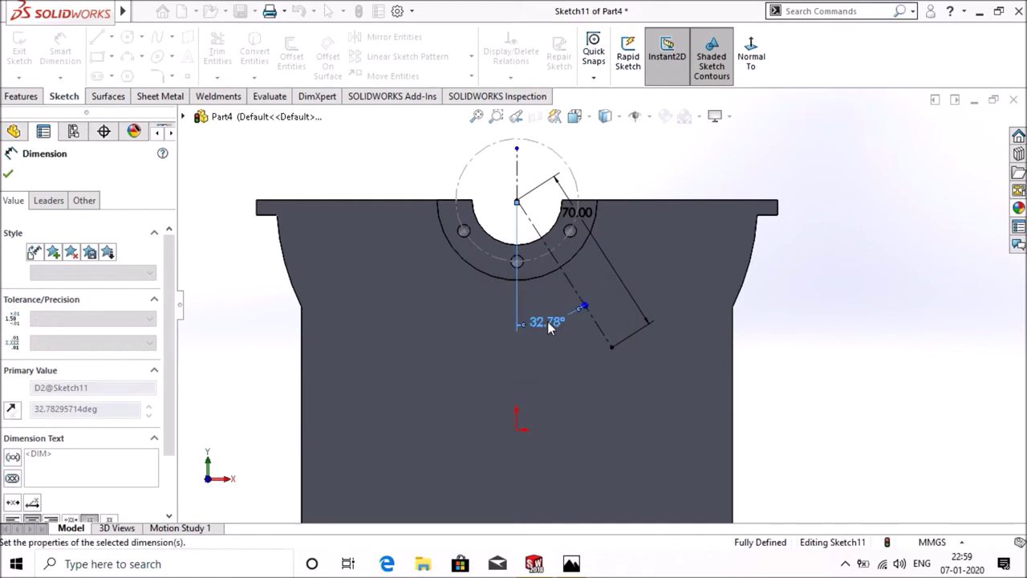
click(8, 175)
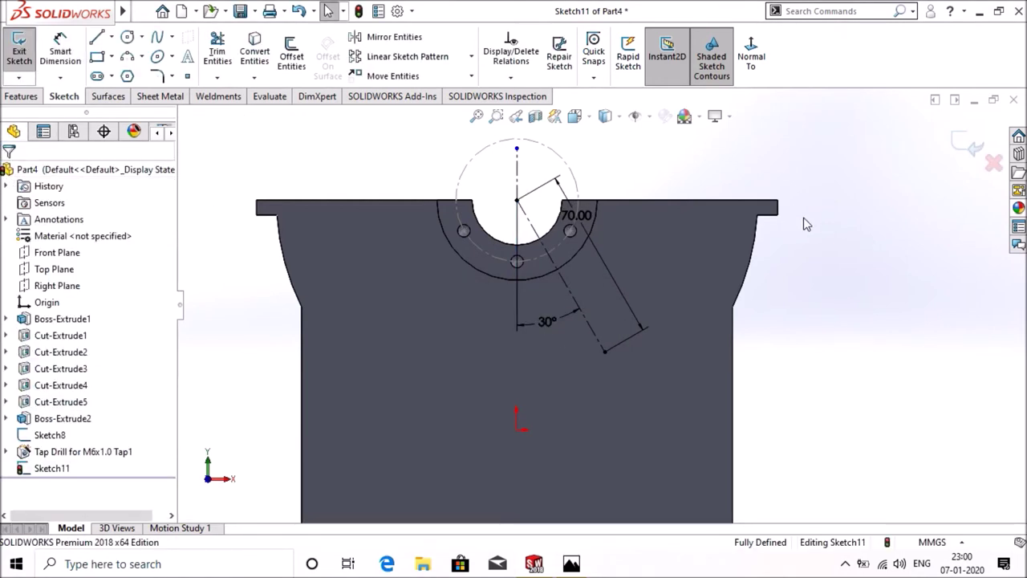
- Exit the fully defined angled-line sketch
middle_drag(849, 215, 866, 289)
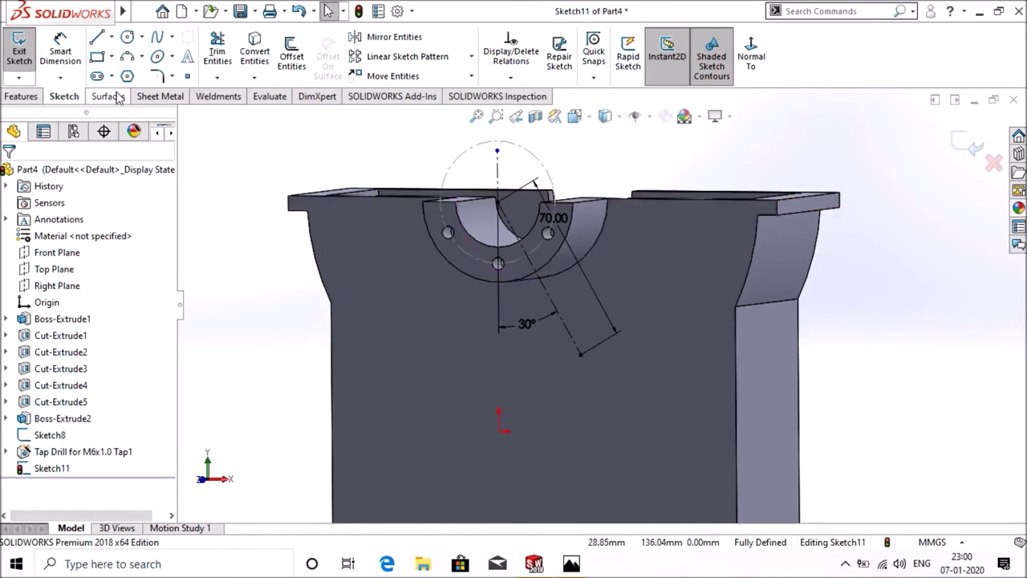
click(21, 96)
click(601, 78)
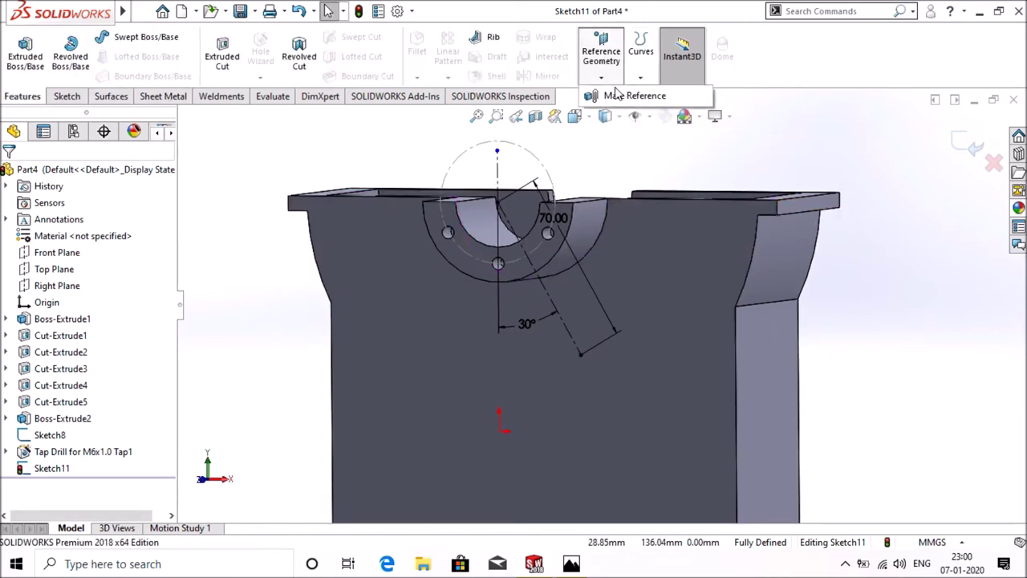
click(968, 148)
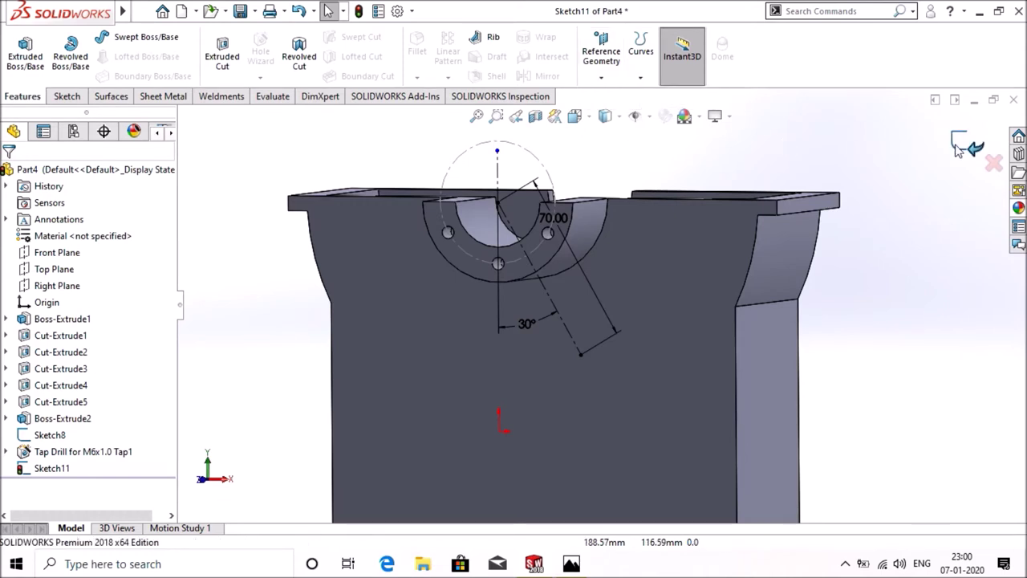
- Create Plane1 through the boss centre and centerline end, parallel to the front face
click(601, 78)
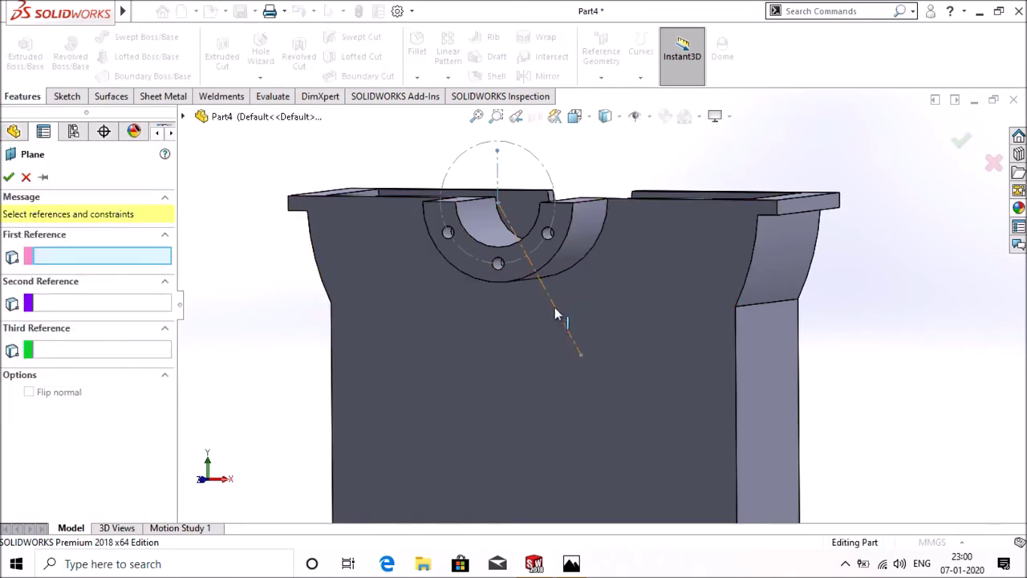
click(497, 203)
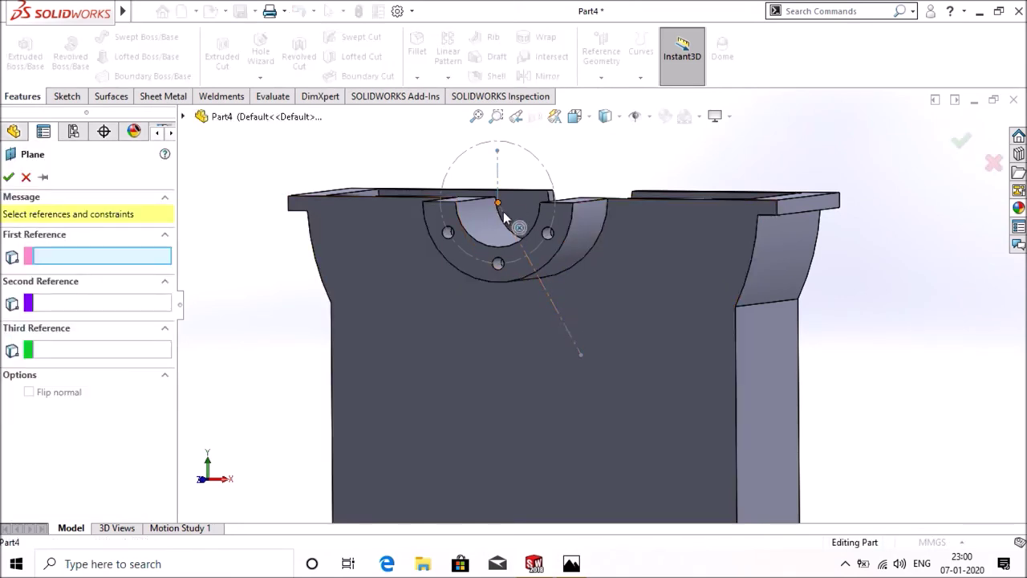
click(580, 355)
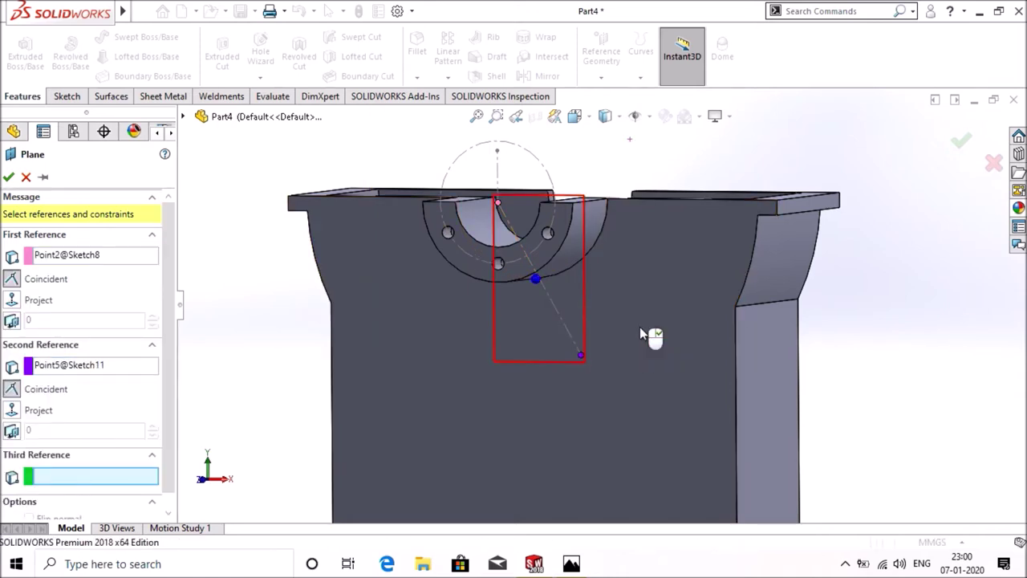
click(639, 335)
middle_drag(887, 245, 940, 189)
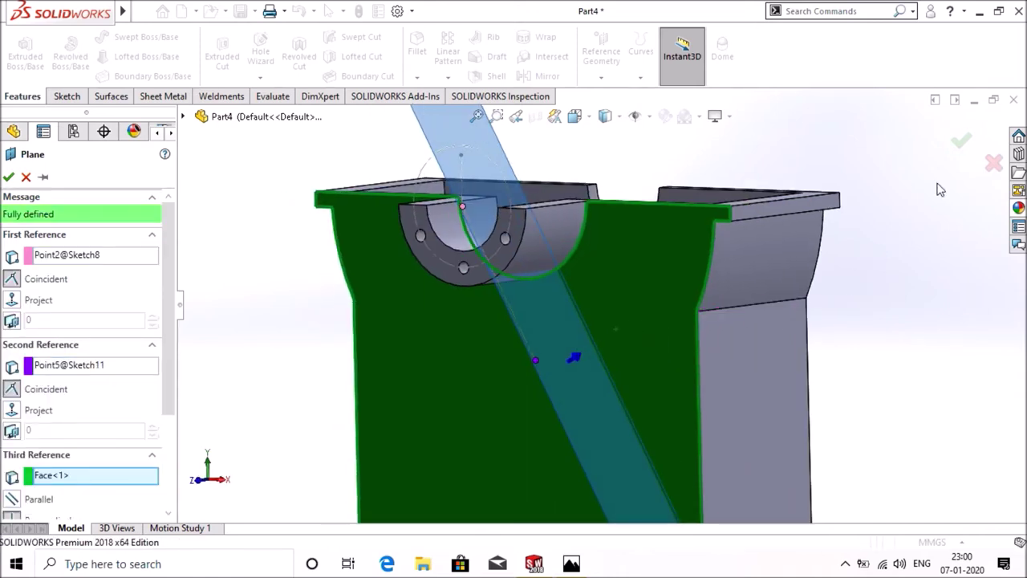
click(961, 146)
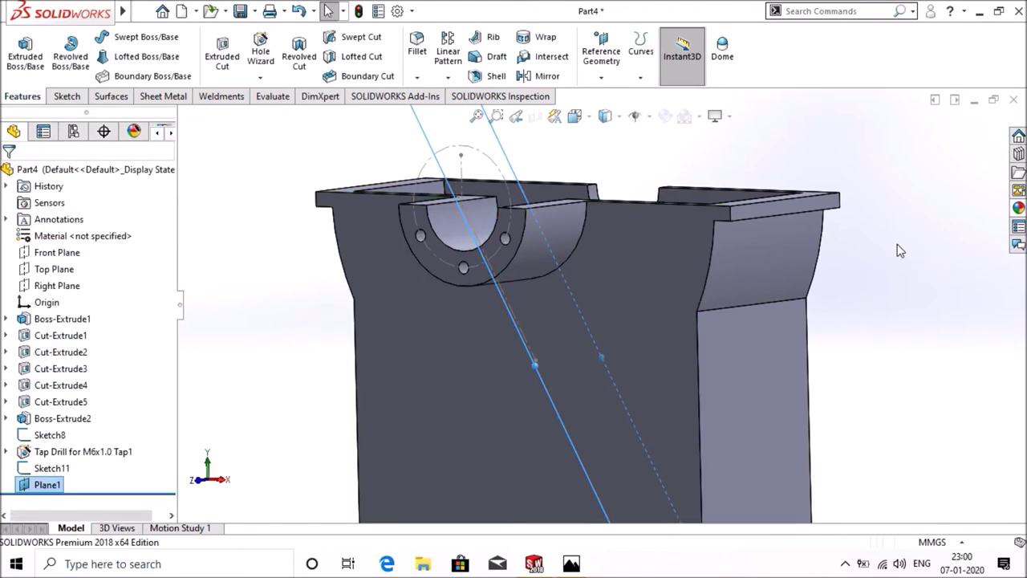
right_click(462, 134)
- Start Sketch12 on Plane1 and view it face-on
click(478, 104)
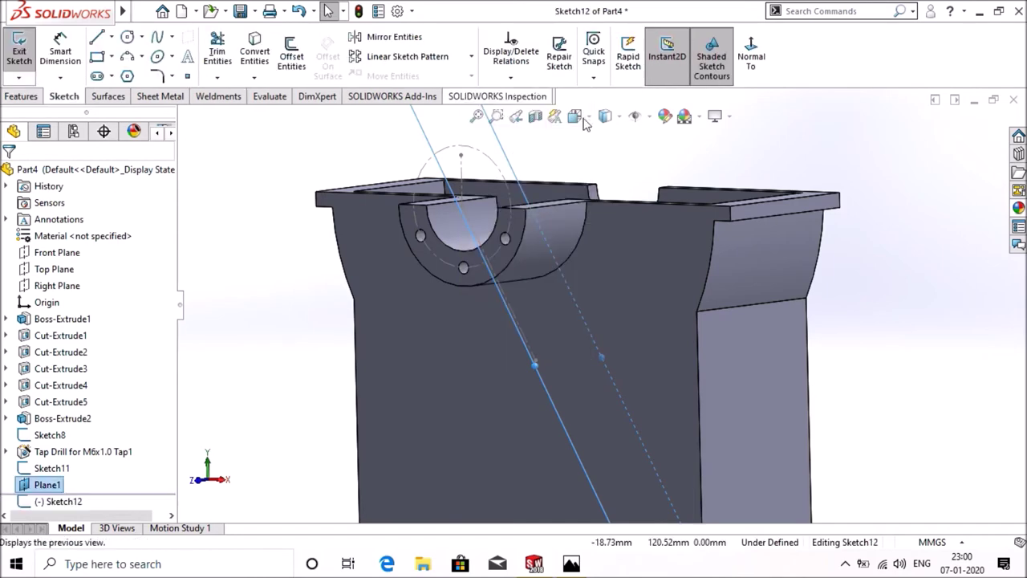
middle_drag(899, 241, 864, 251)
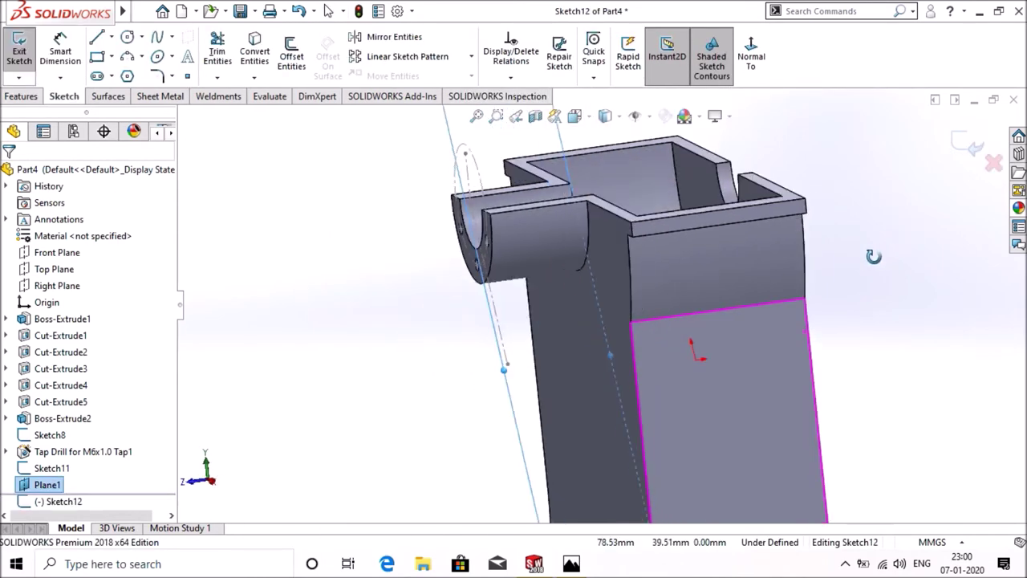
click(751, 56)
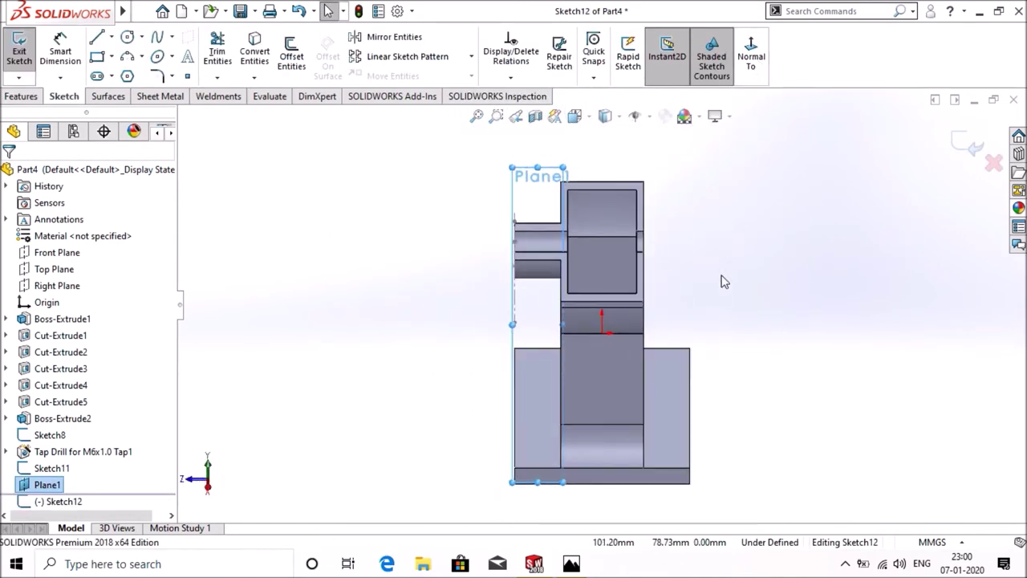
- Draw a slanted line, about 53.74 mm at 135°, from the boss's lower corner to the housing wall
click(96, 37)
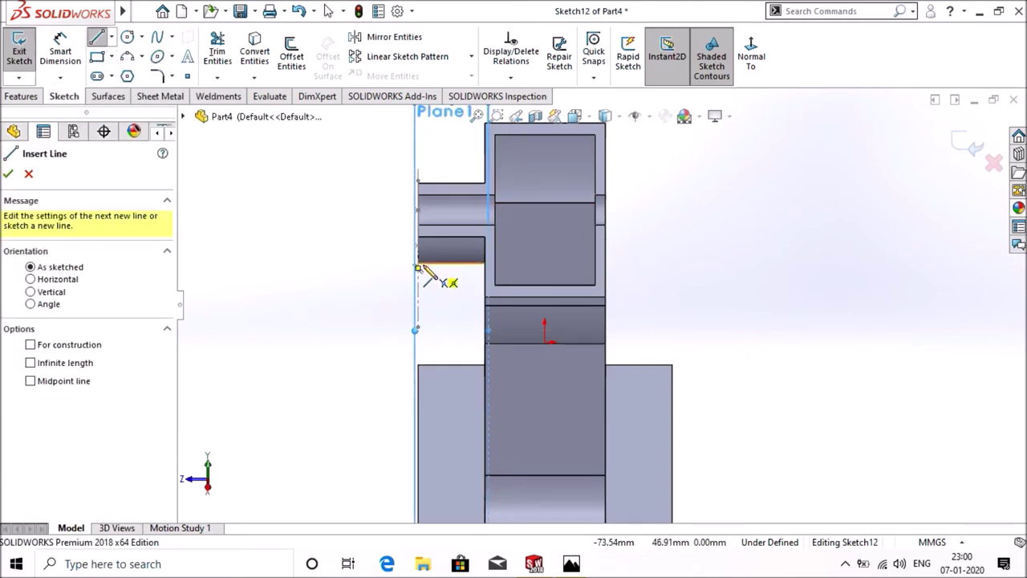
scroll(424, 269, down, 2)
scroll(481, 285, down, 2)
scroll(490, 288, down, 2)
scroll(481, 284, down, 2)
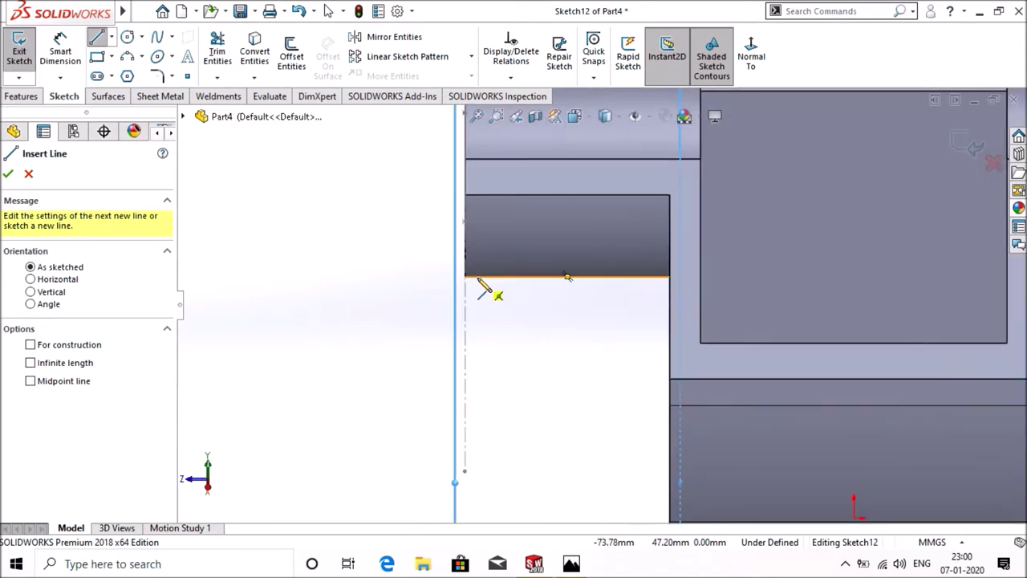
click(466, 278)
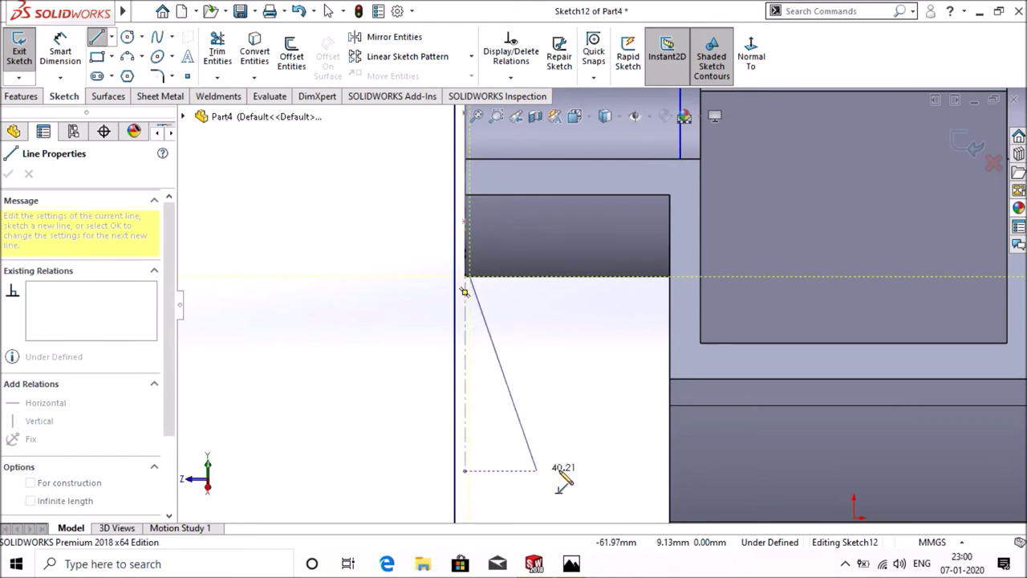
double_click(671, 471)
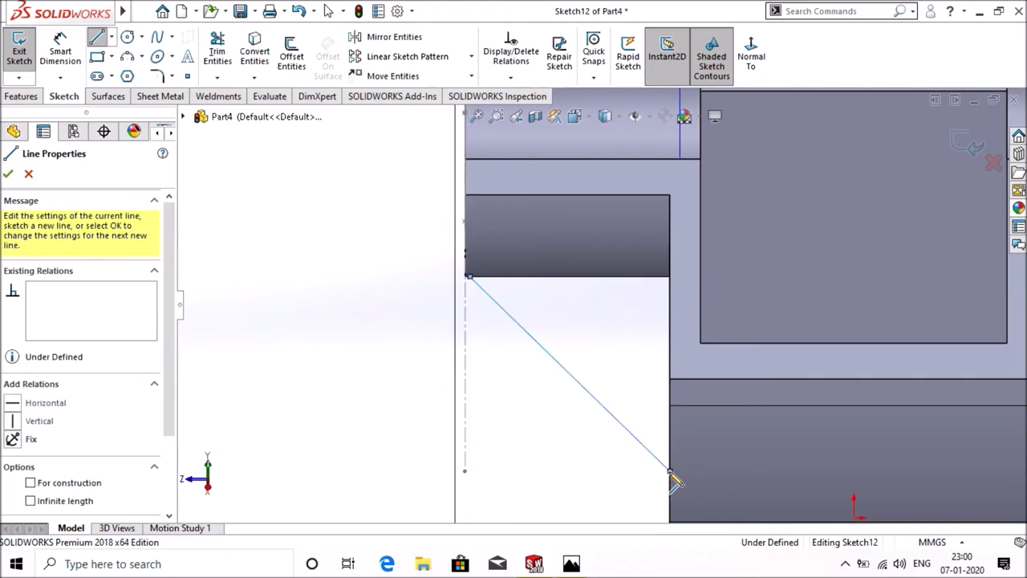
right_click(672, 473)
click(706, 383)
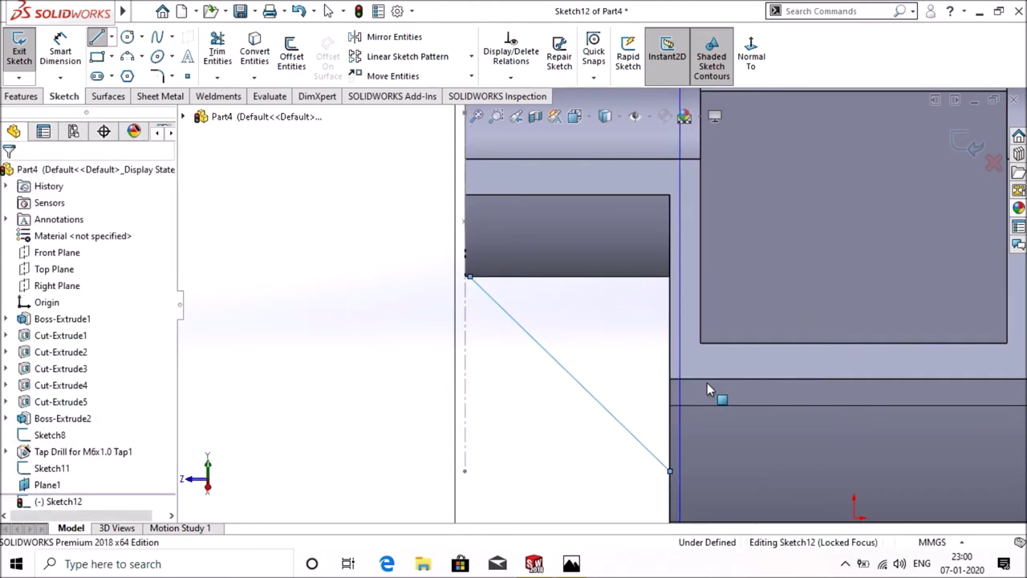
key(ctrl+shift+z)
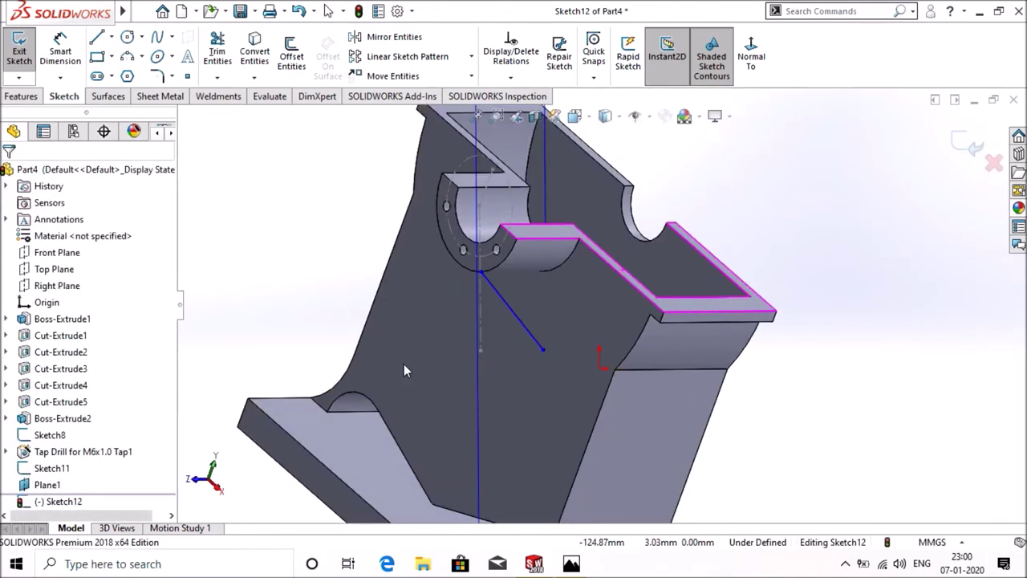
- Create Rib1 from Sketch12, 8 mm thick with flipped material side
click(24, 97)
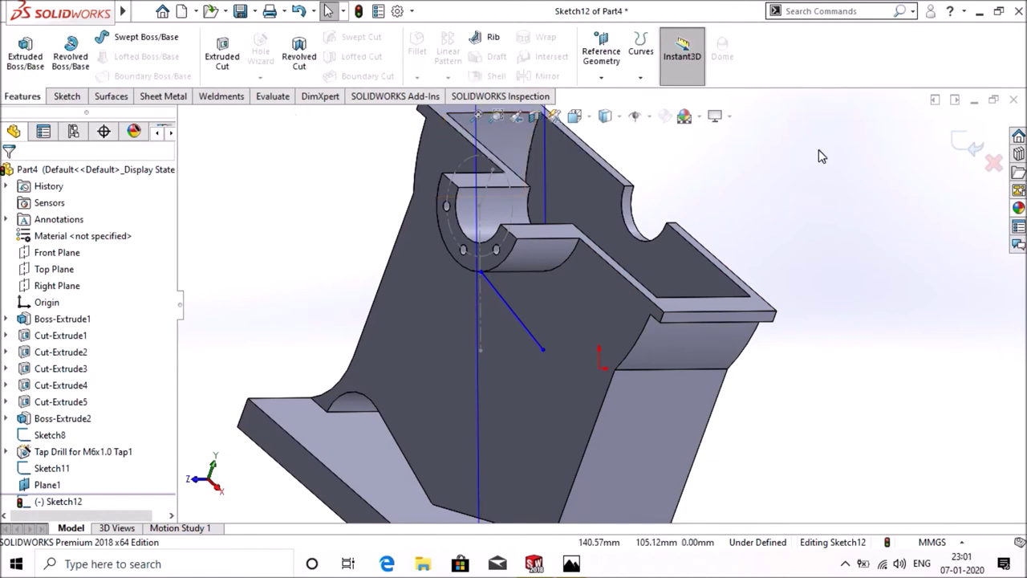
click(479, 37)
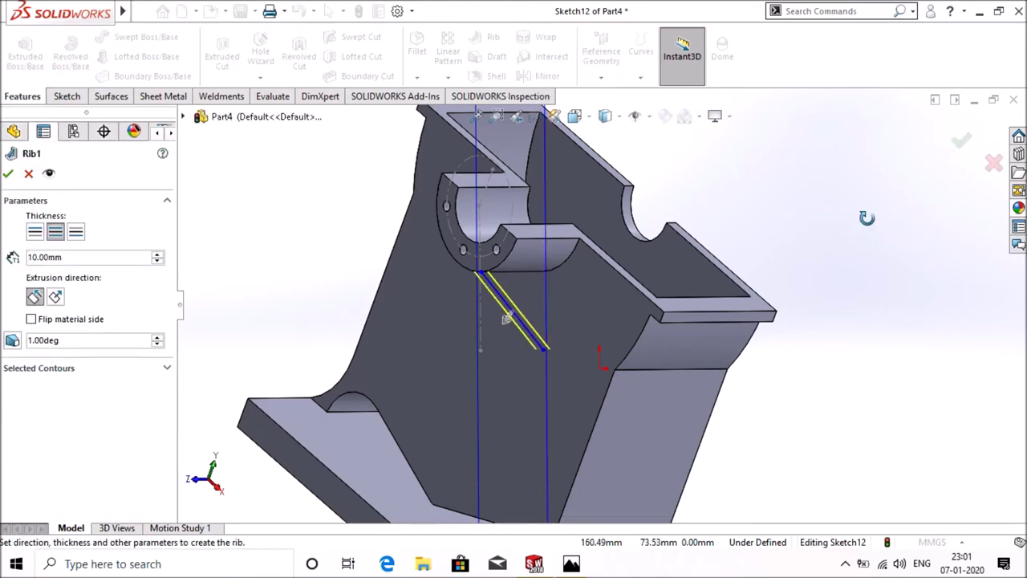
middle_drag(866, 218, 852, 213)
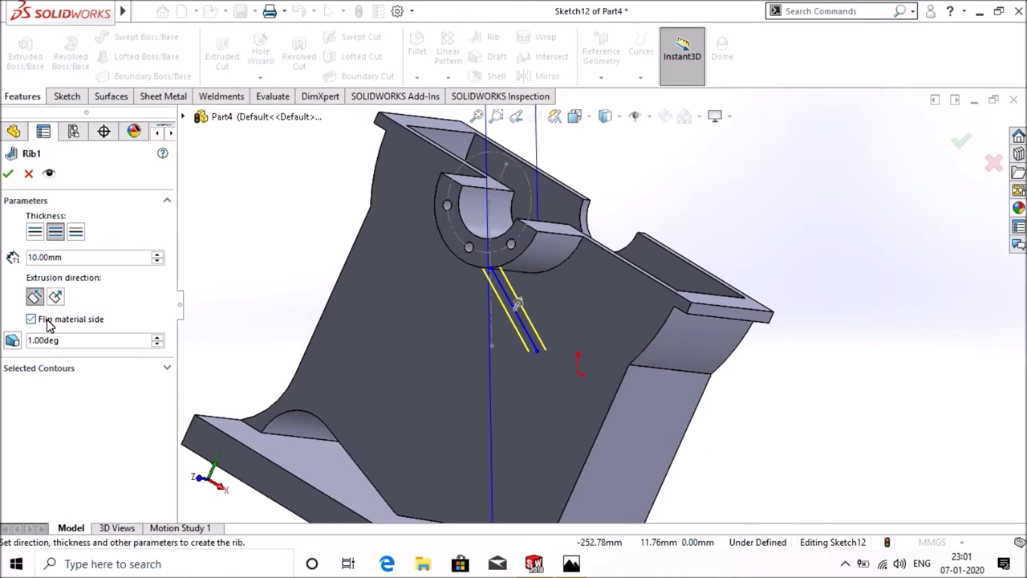
click(85, 264)
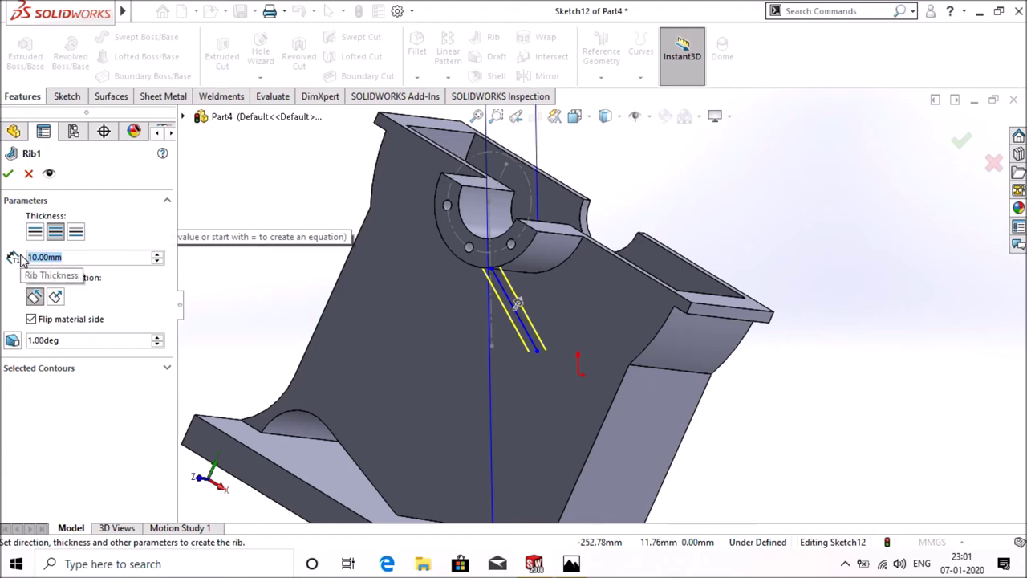
text(8)
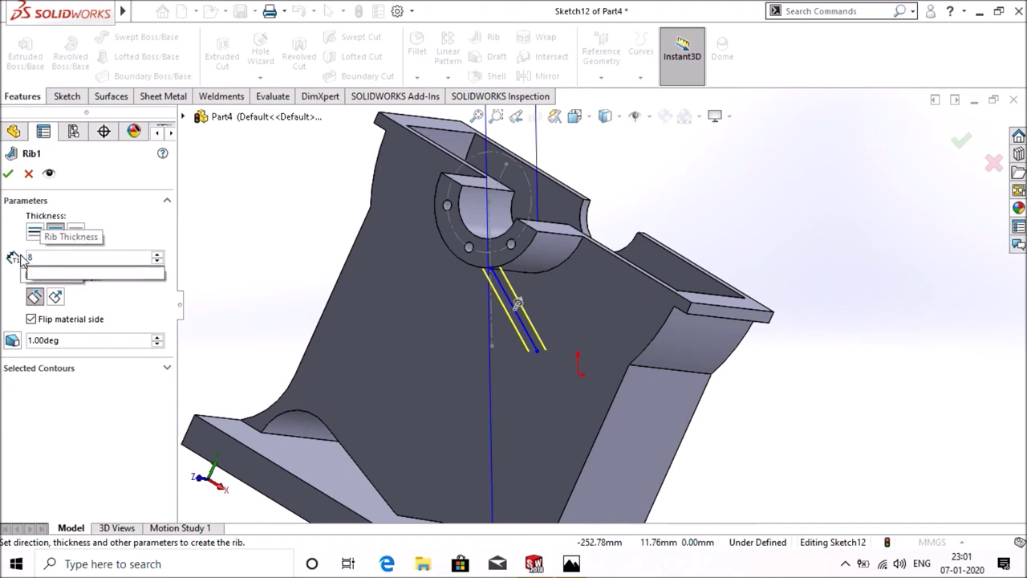
key(Return)
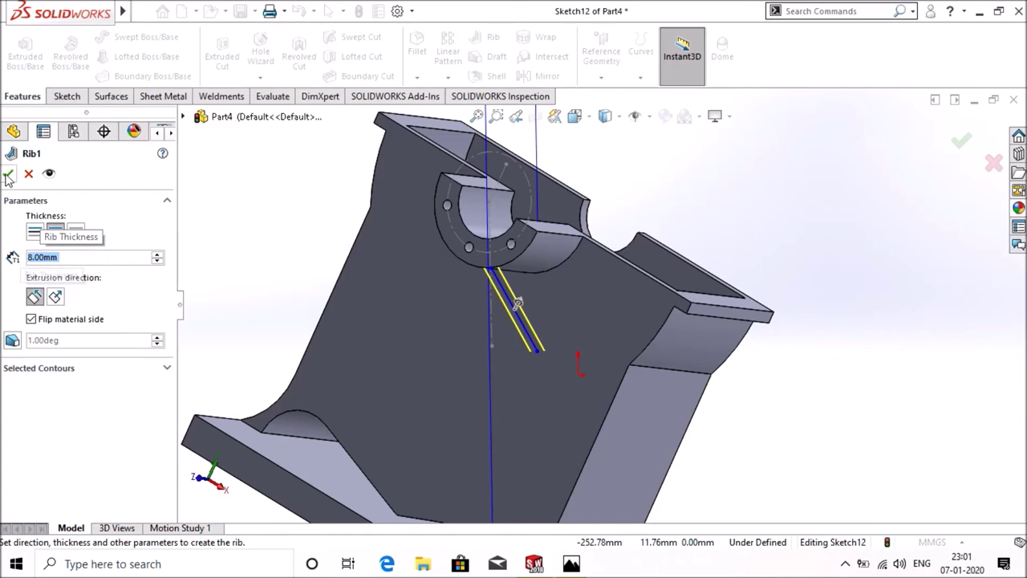
click(8, 175)
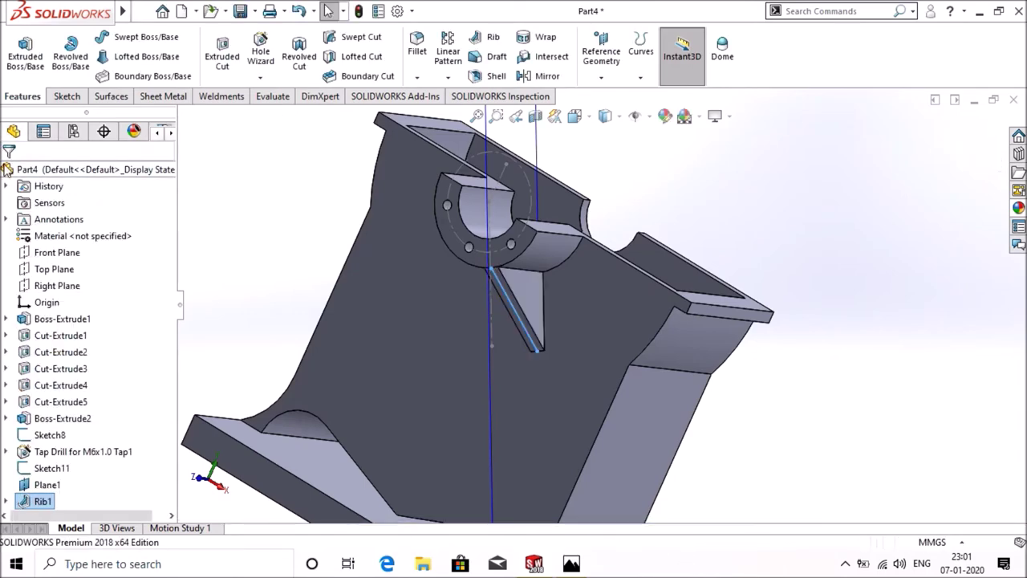
click(864, 224)
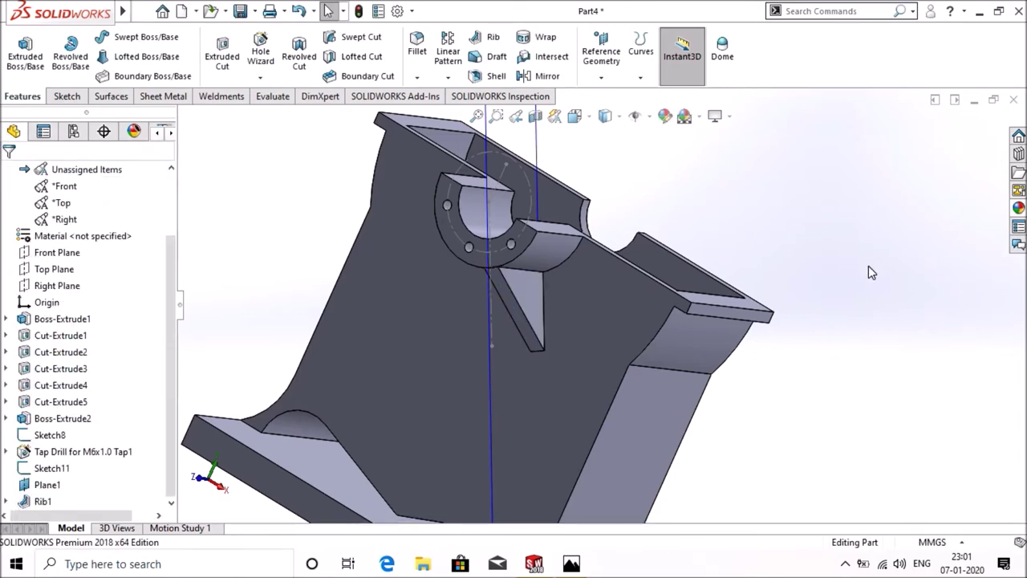
- Mirror Rib1 across the Right Plane to brace the boss's opposite side
middle_drag(867, 255, 926, 301)
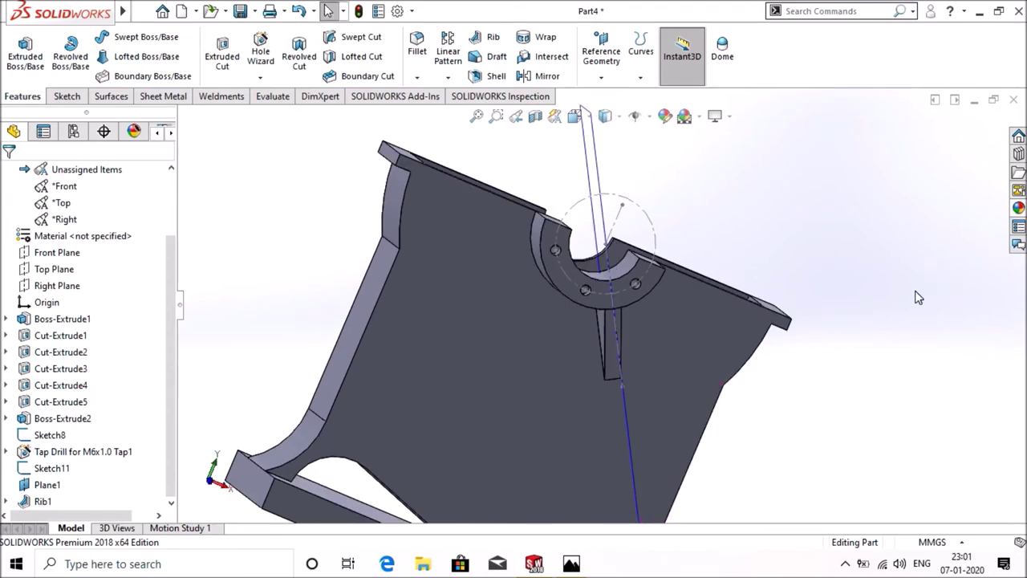
click(64, 97)
click(750, 55)
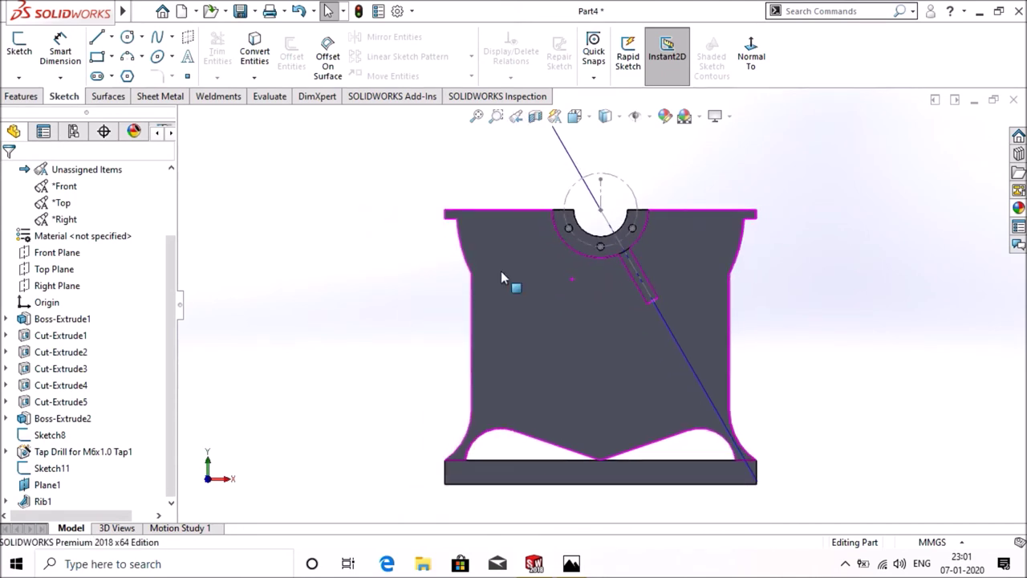
click(22, 97)
click(541, 77)
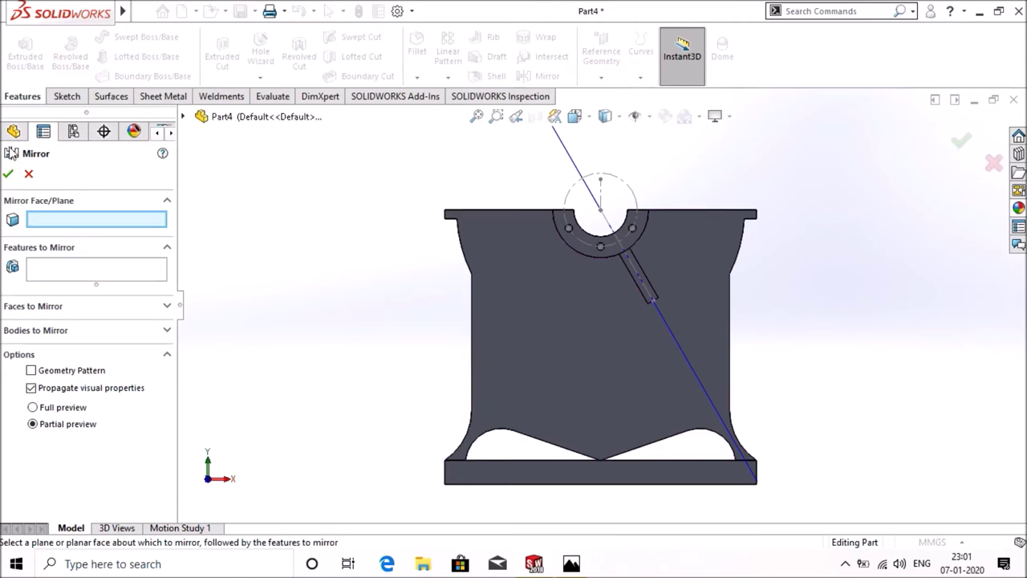
click(183, 116)
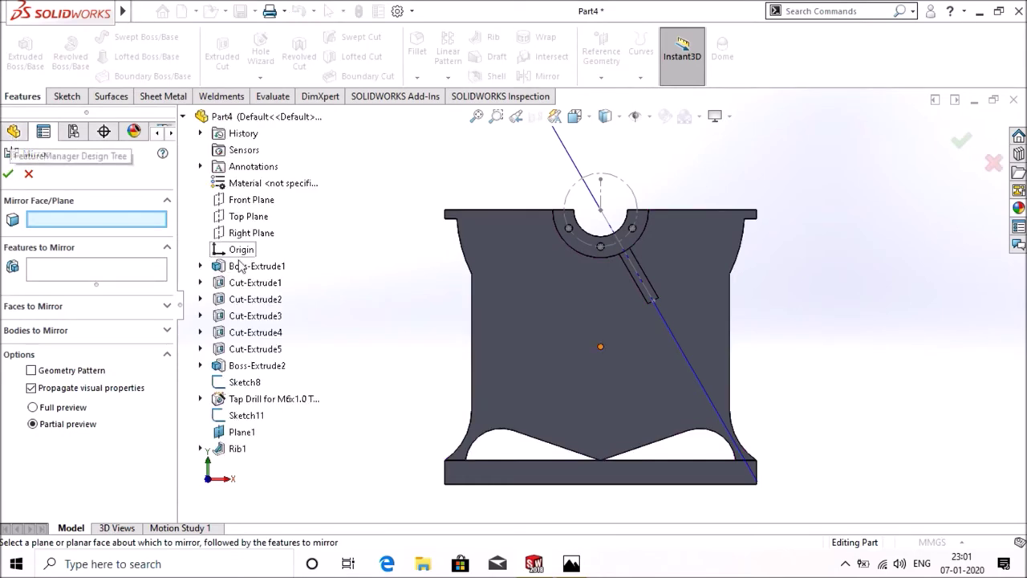
click(241, 233)
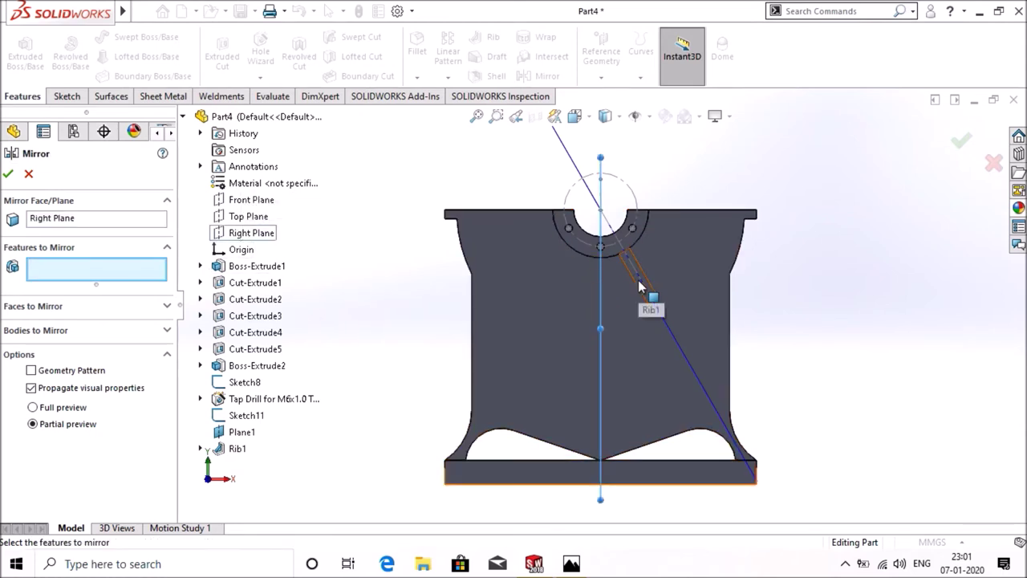
middle_drag(778, 269, 852, 260)
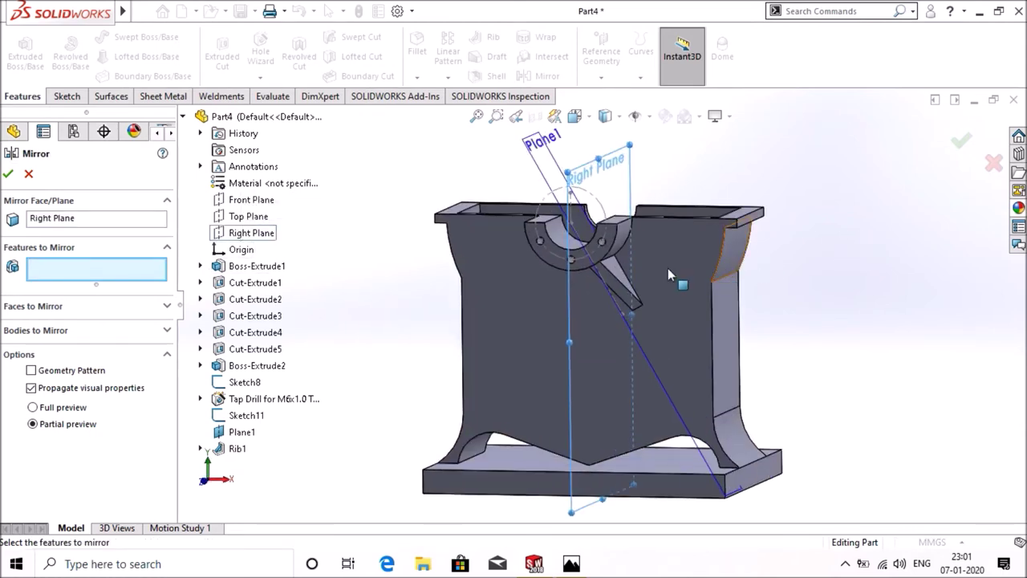
click(615, 273)
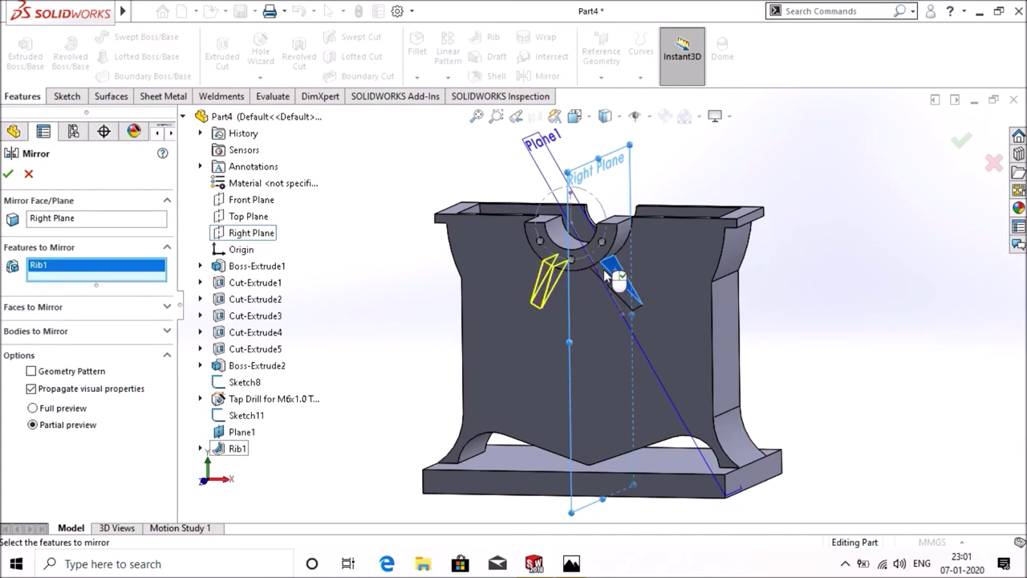
click(8, 175)
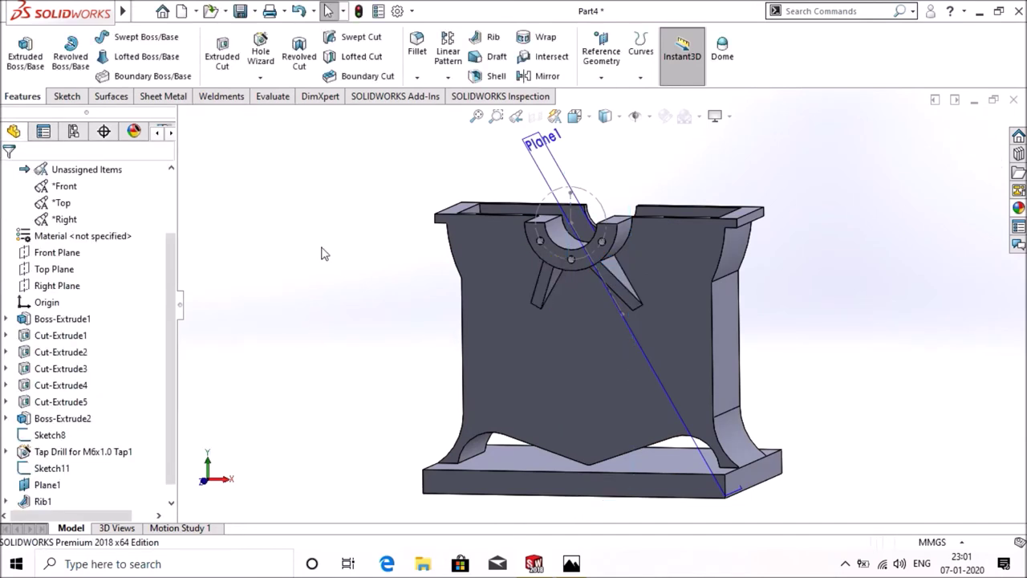
- Hide the reference plane Plane1
click(554, 166)
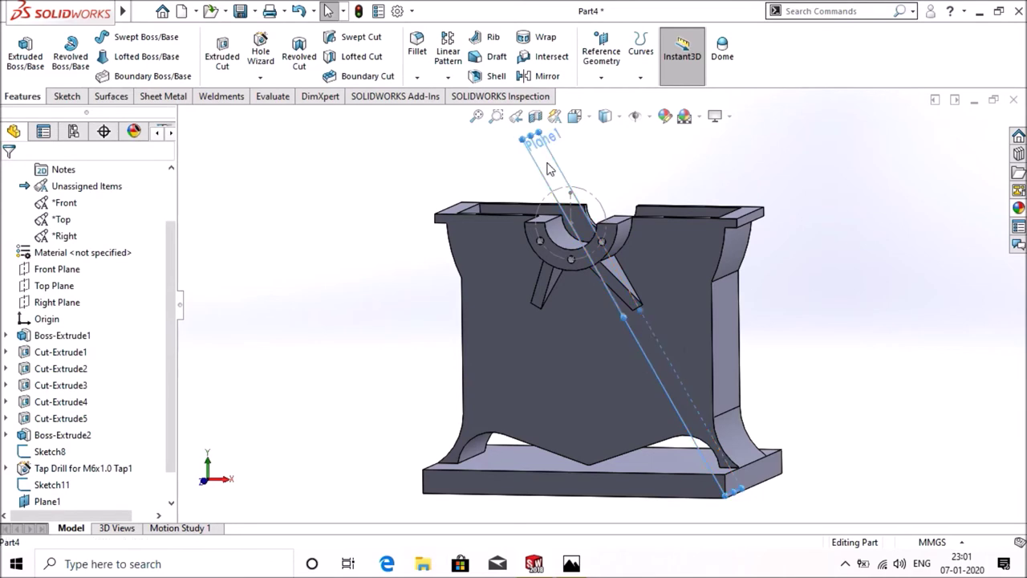
right_click(558, 167)
click(608, 142)
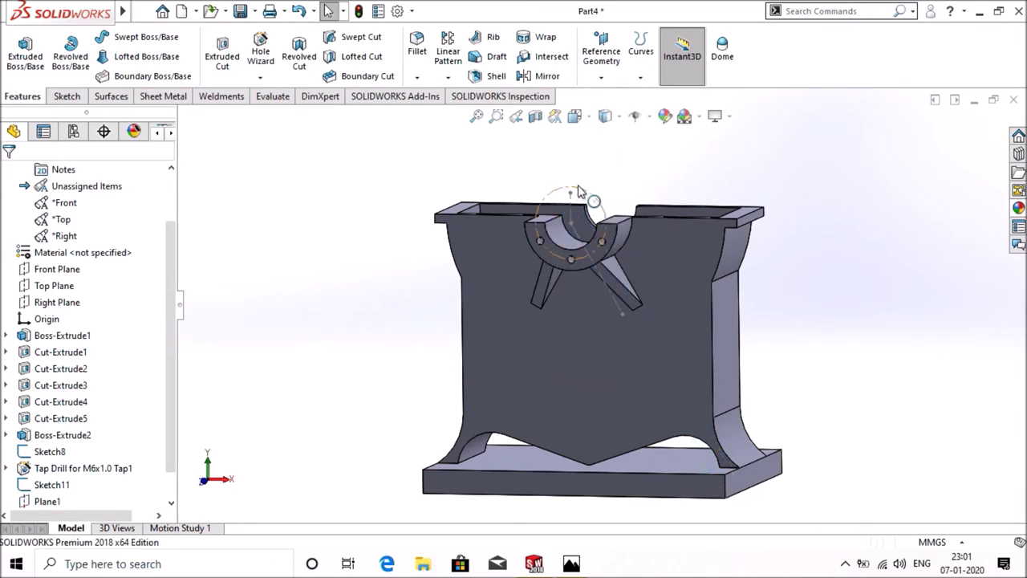
- Hide Sketch8 and Sketch11 in the model view
right_click(582, 199)
click(613, 167)
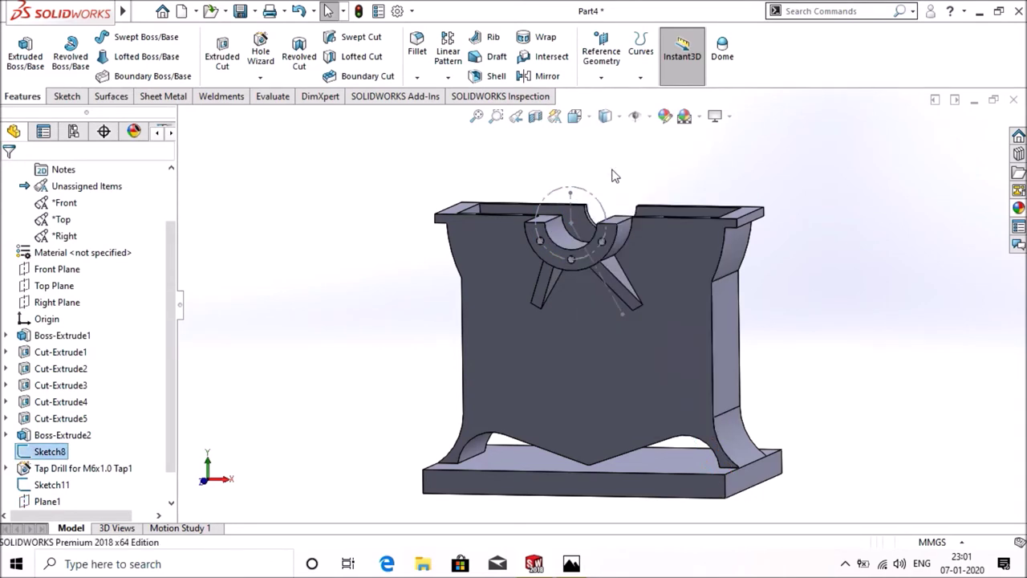
right_click(571, 200)
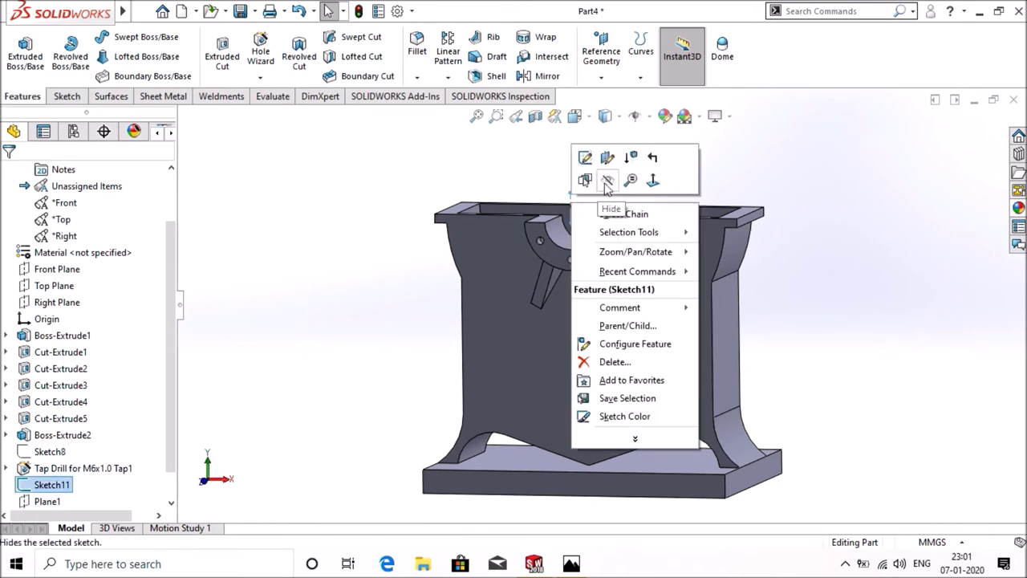
click(607, 181)
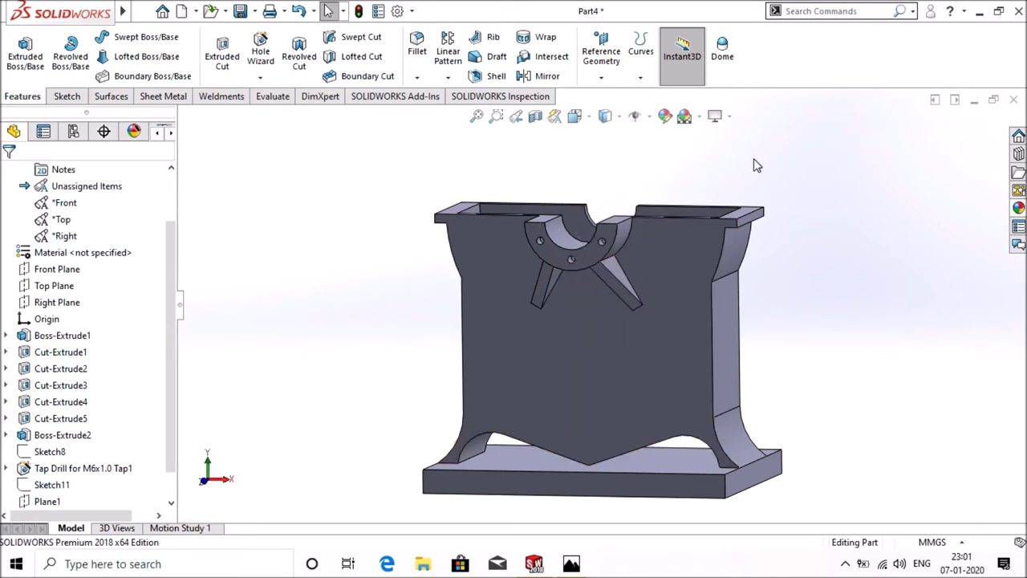
- Mirror Rib1, Mirror1 and the Tap Drill for M6x1.0 Tap1 holes across the Front Plane
middle_drag(795, 166, 766, 183)
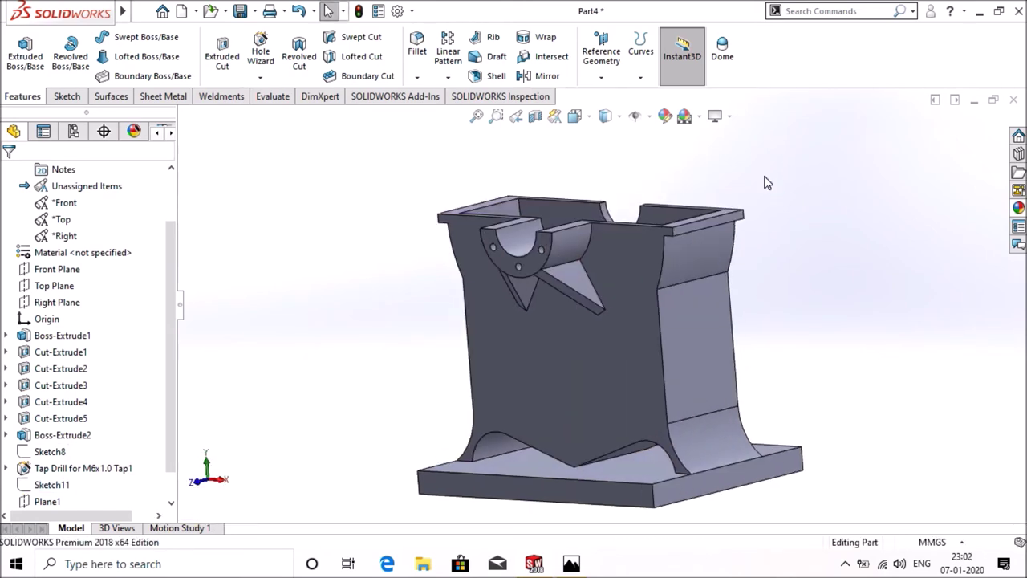
click(545, 76)
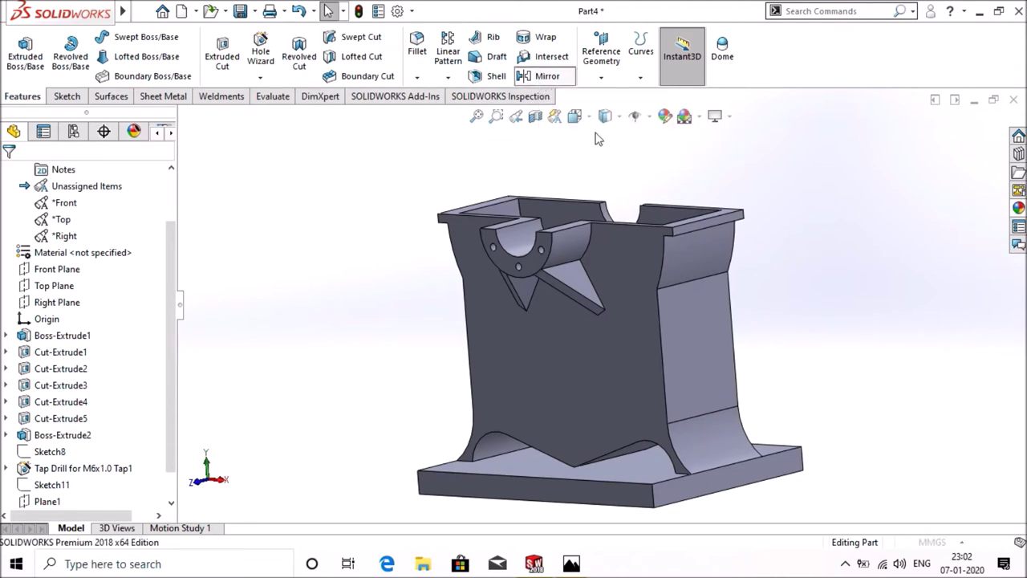
mouse_move(788, 183)
middle_down()
mouse_move(772, 201)
mouse_move(473, 197)
middle_up()
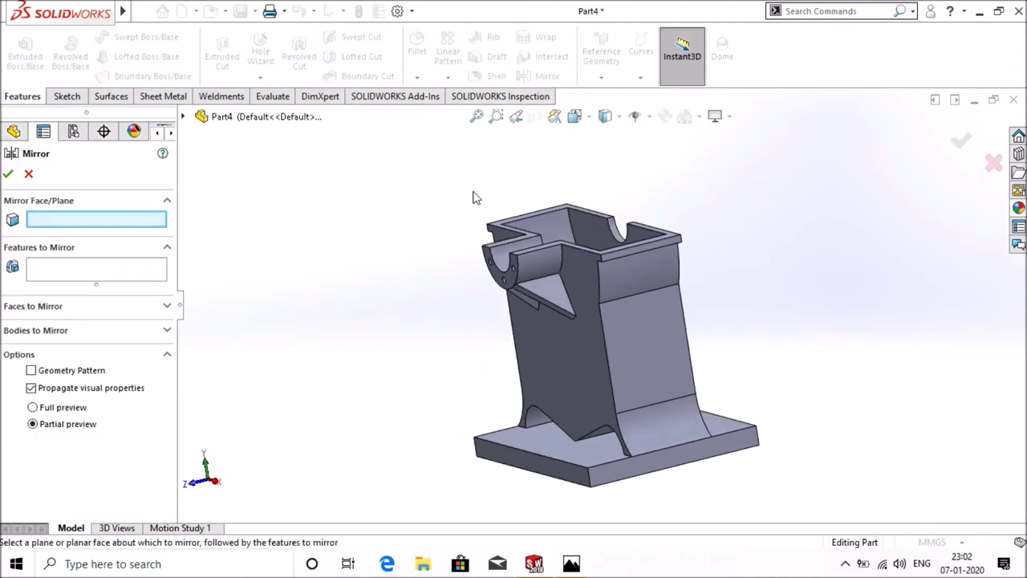
click(183, 117)
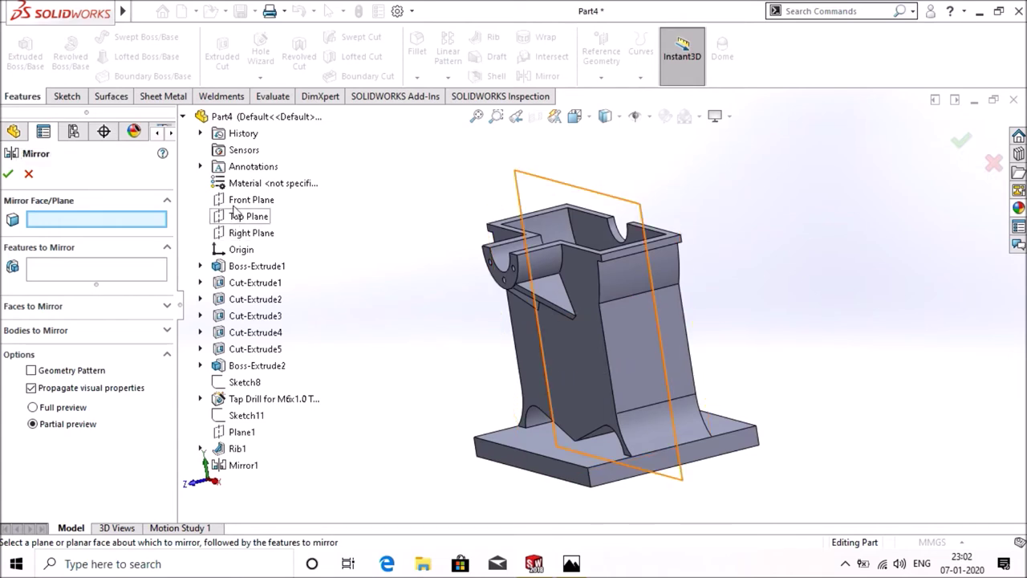
click(236, 202)
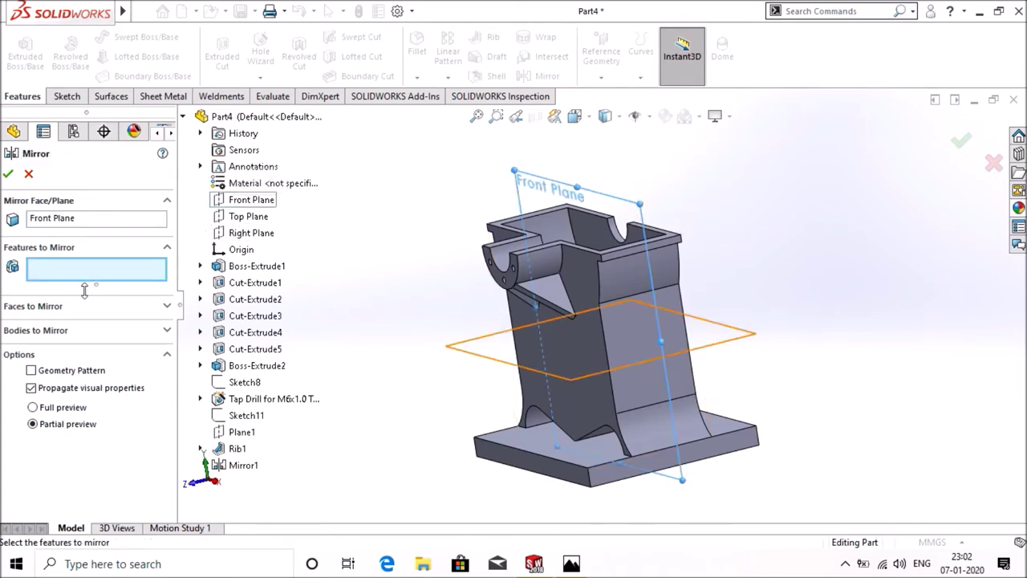
click(238, 451)
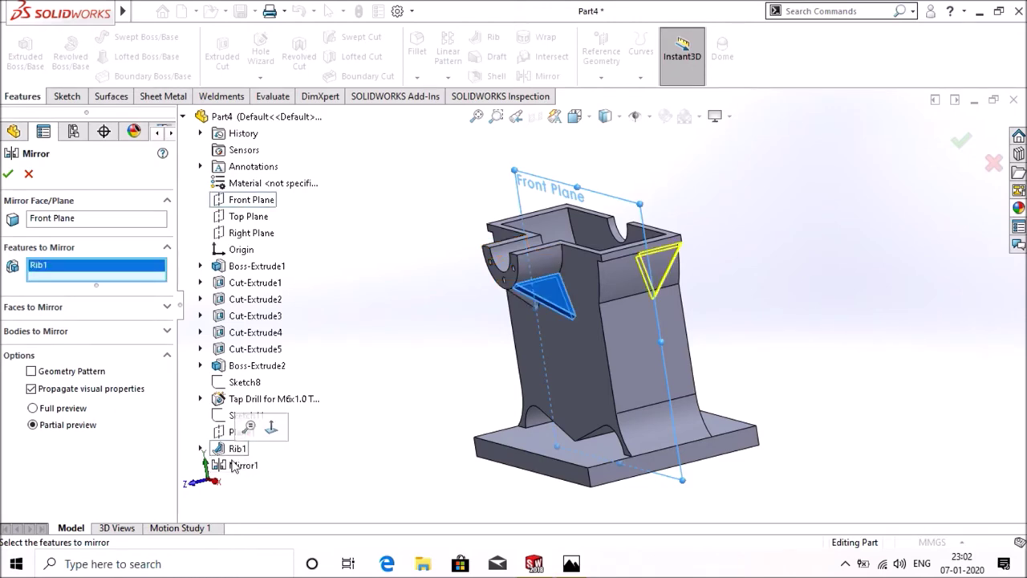
click(242, 465)
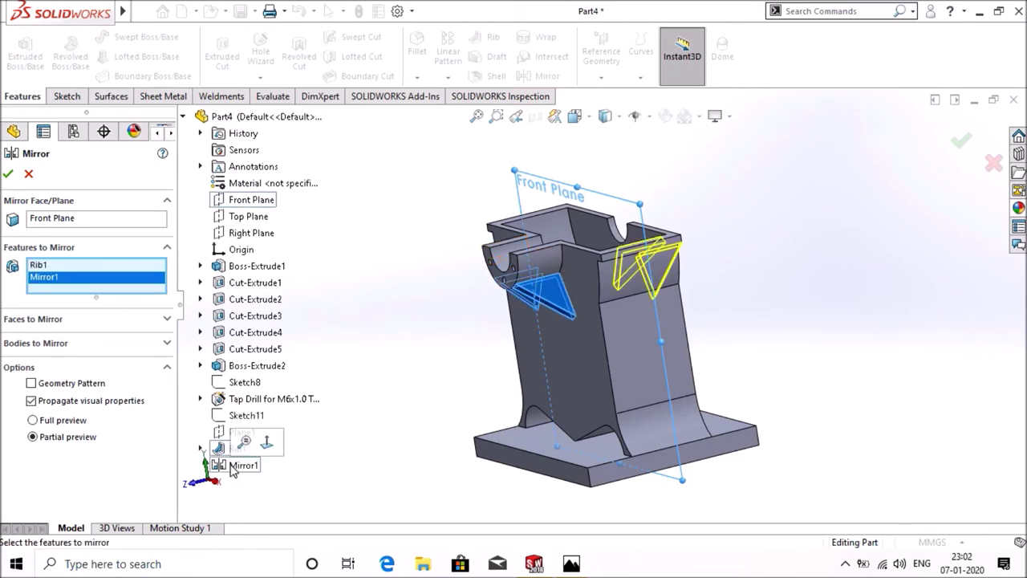
click(230, 409)
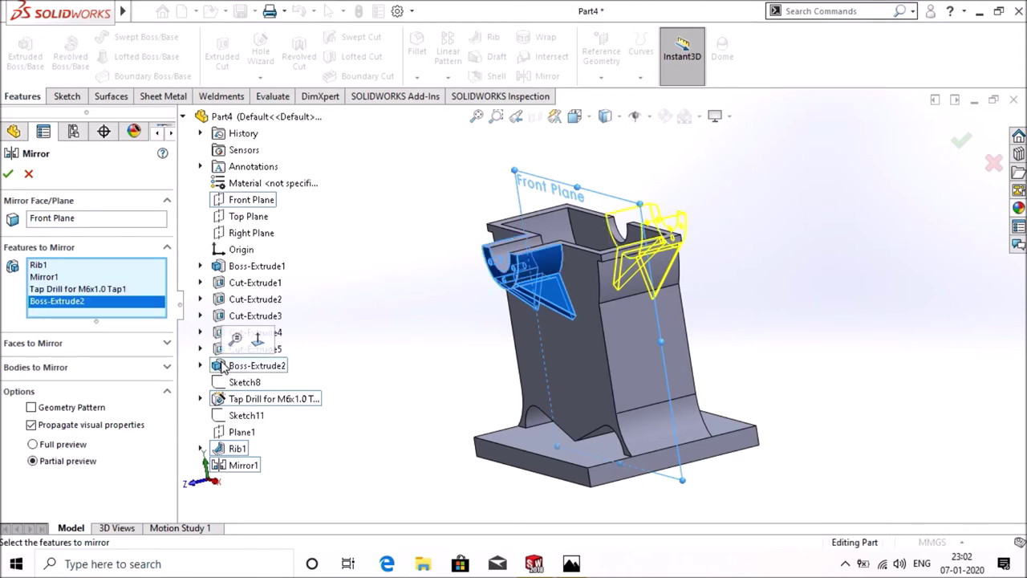
click(34, 446)
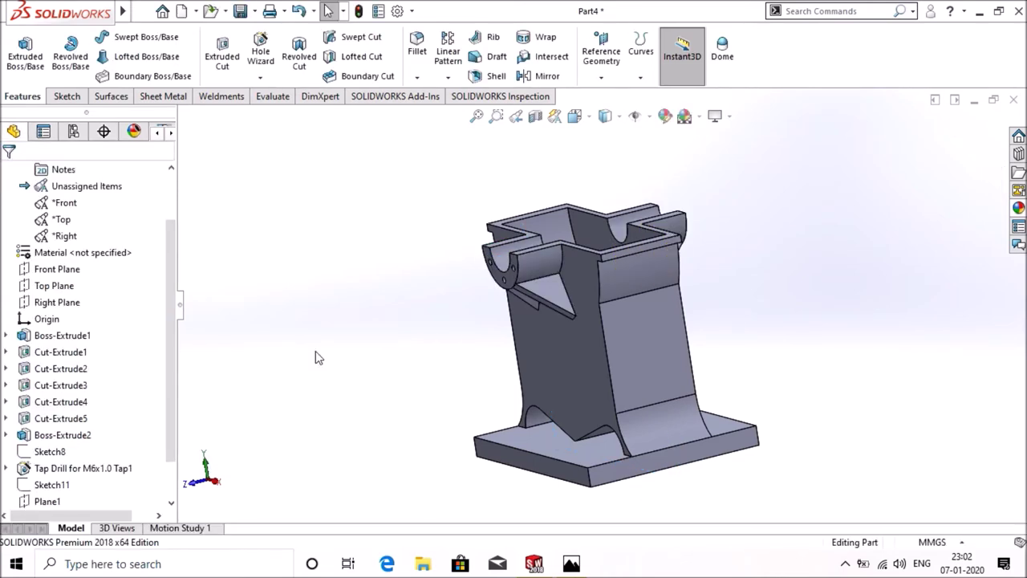
mouse_move(763, 275)
middle_down()
mouse_move(807, 275)
mouse_move(706, 339)
mouse_move(800, 337)
mouse_move(878, 316)
mouse_move(917, 353)
mouse_move(861, 364)
mouse_move(825, 340)
middle_up()
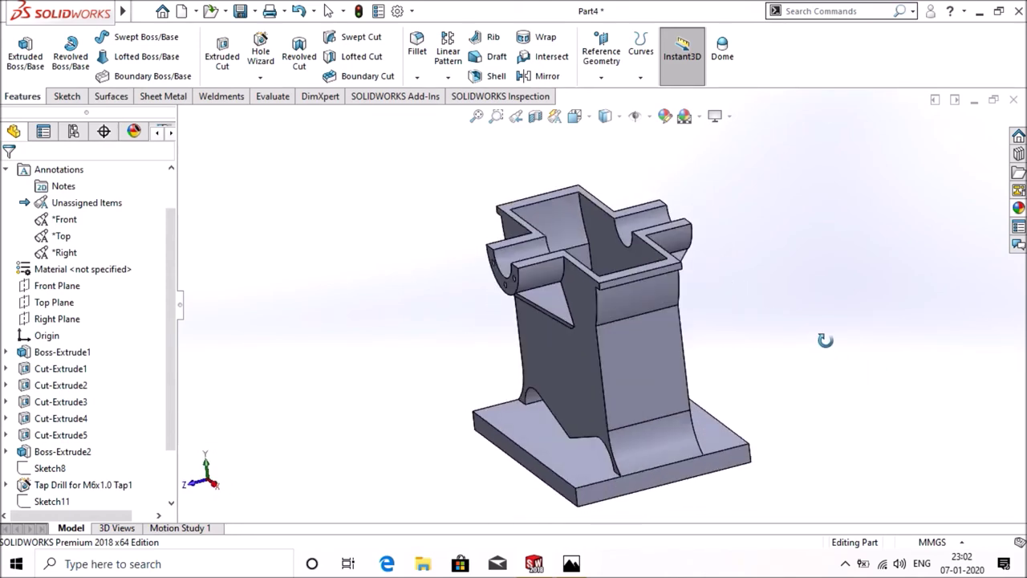
- Start Sketch13 on the housing's narrow side face, viewed face-on
right_click(658, 372)
click(701, 211)
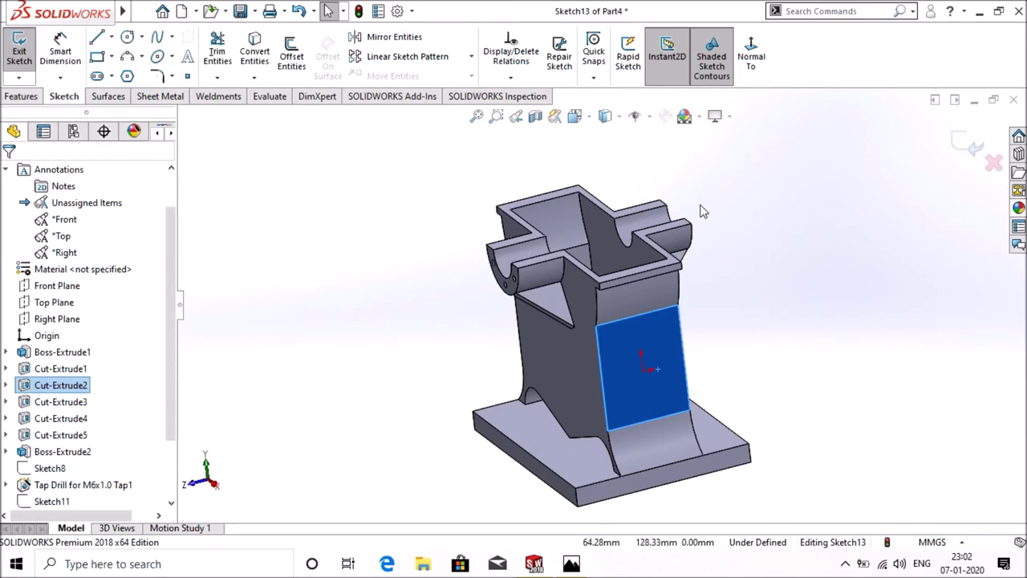
click(750, 56)
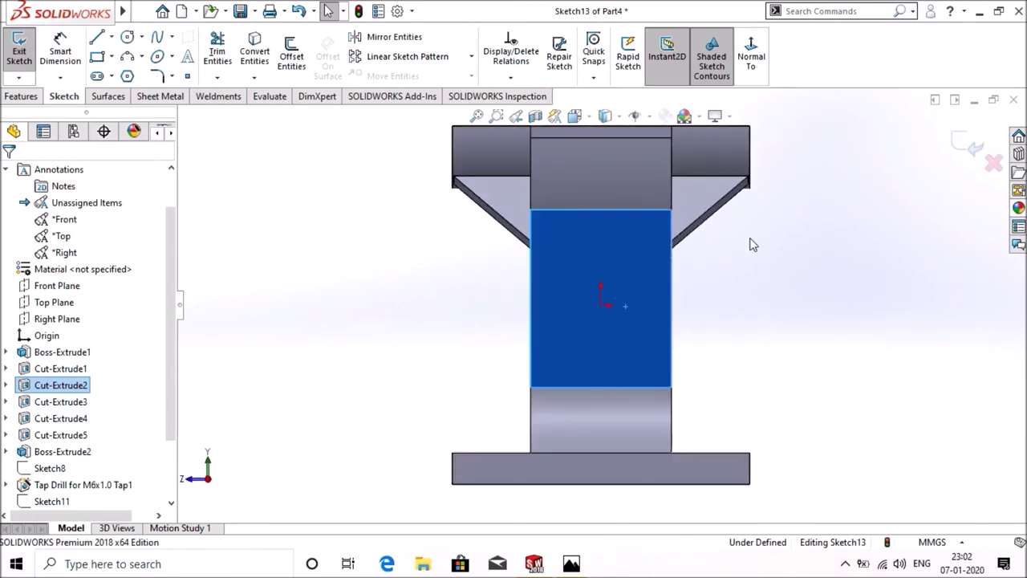
click(729, 316)
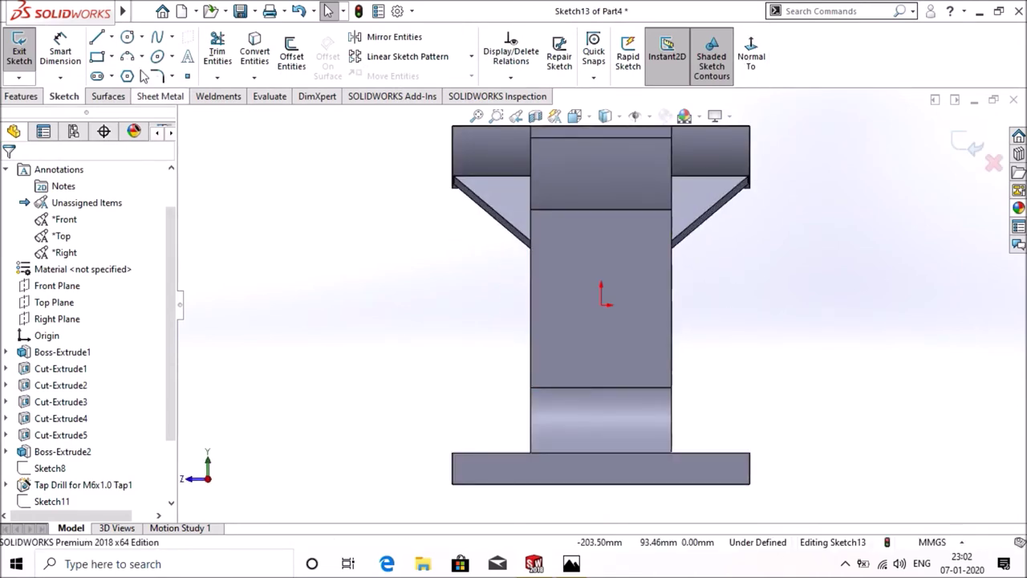
- Draw a circle about 62.38 mm across above the origin
click(128, 38)
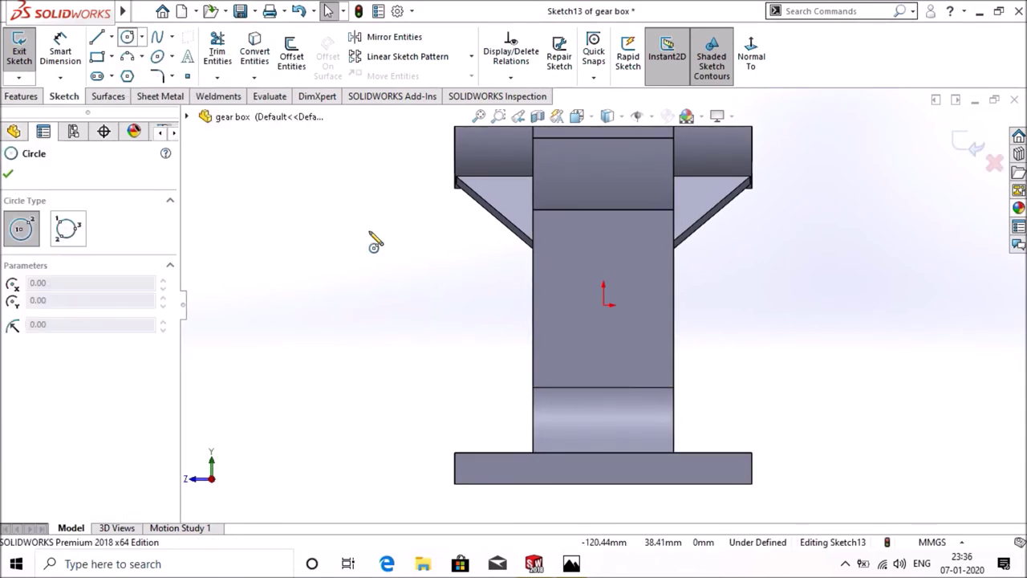
click(603, 254)
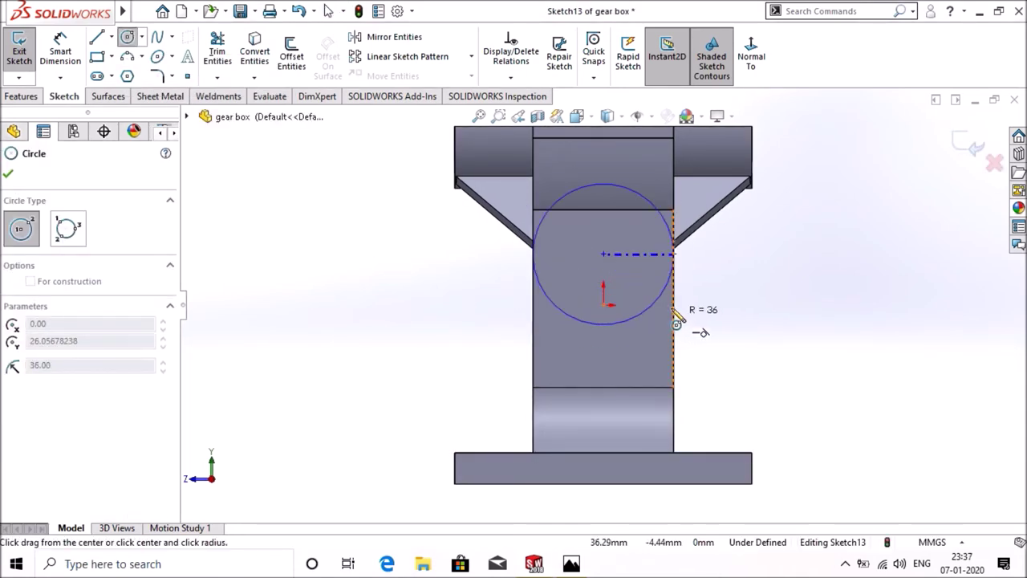
click(657, 300)
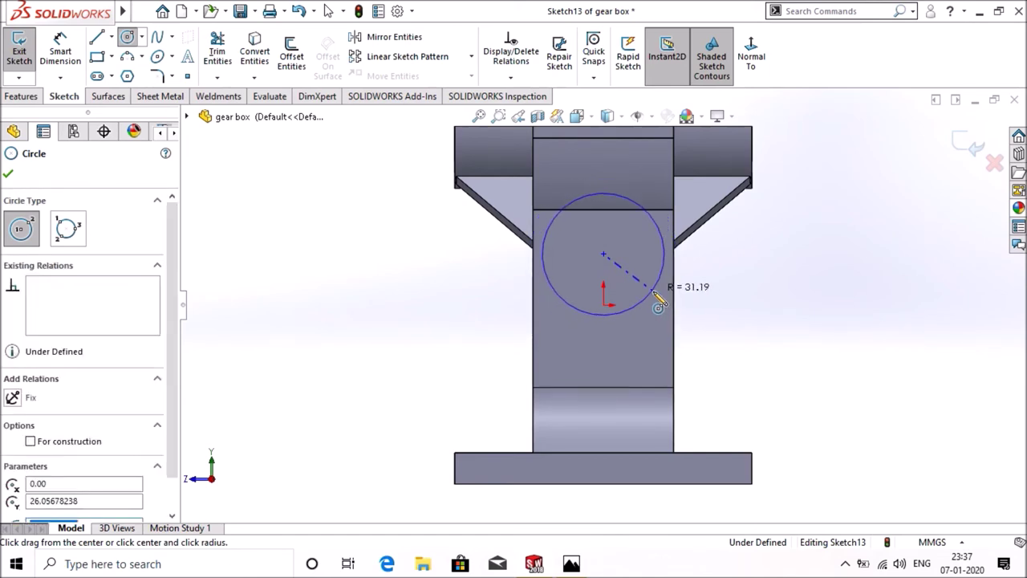
key(d)
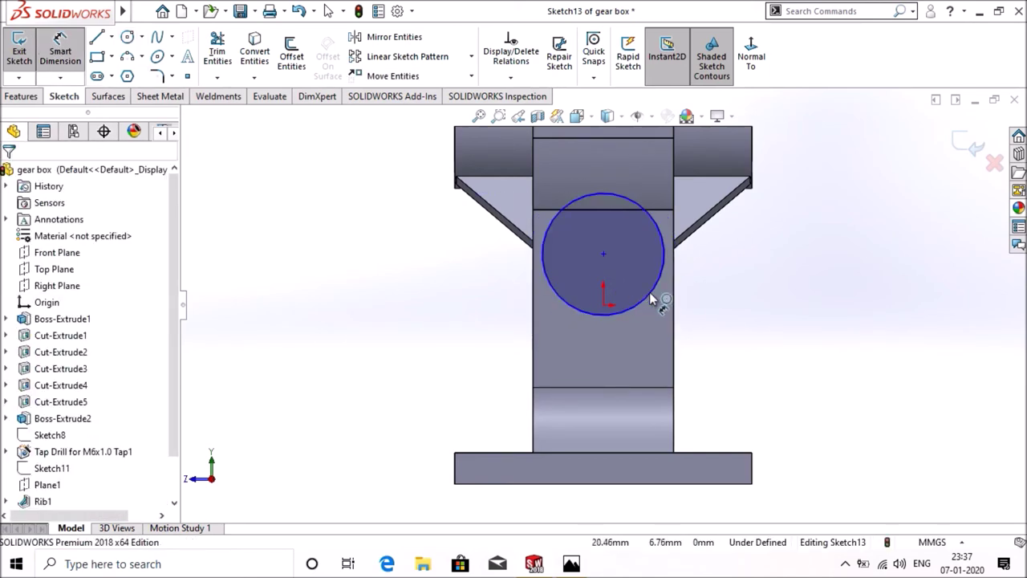
click(653, 297)
- Dimension the circle to 72 mm diameter
click(740, 334)
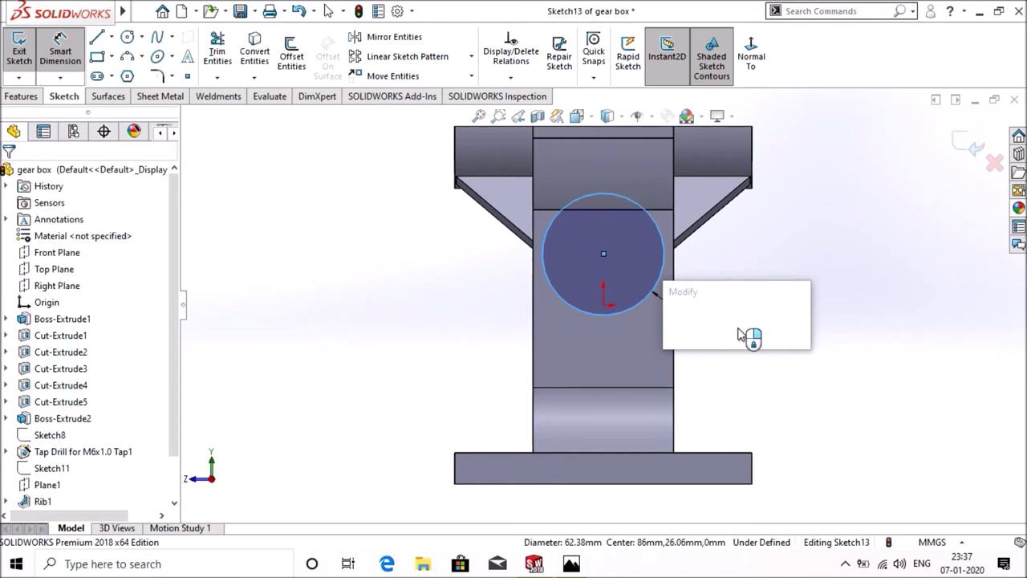
text(2)
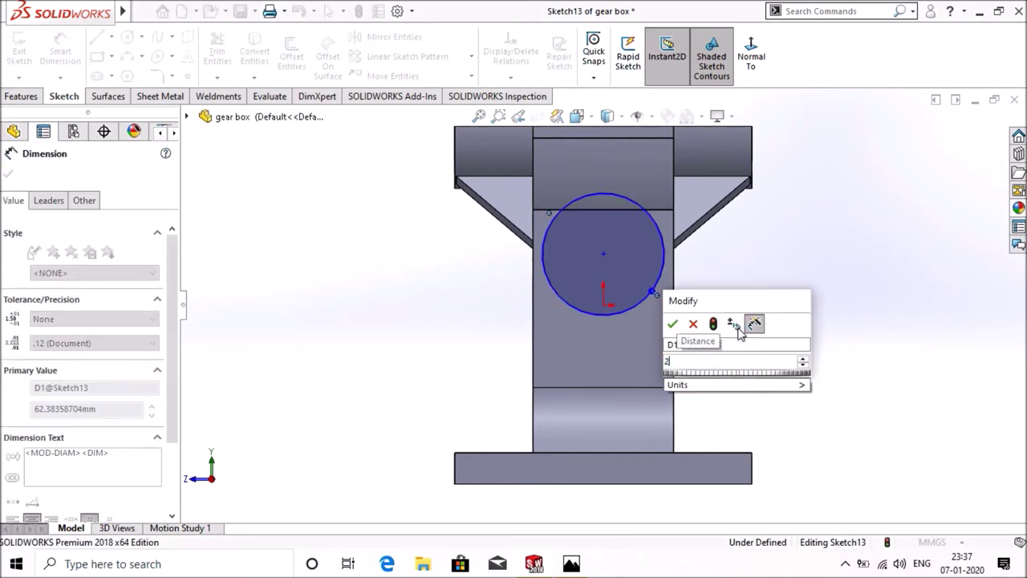
key(BackSpace)
text(7)
key(Return)
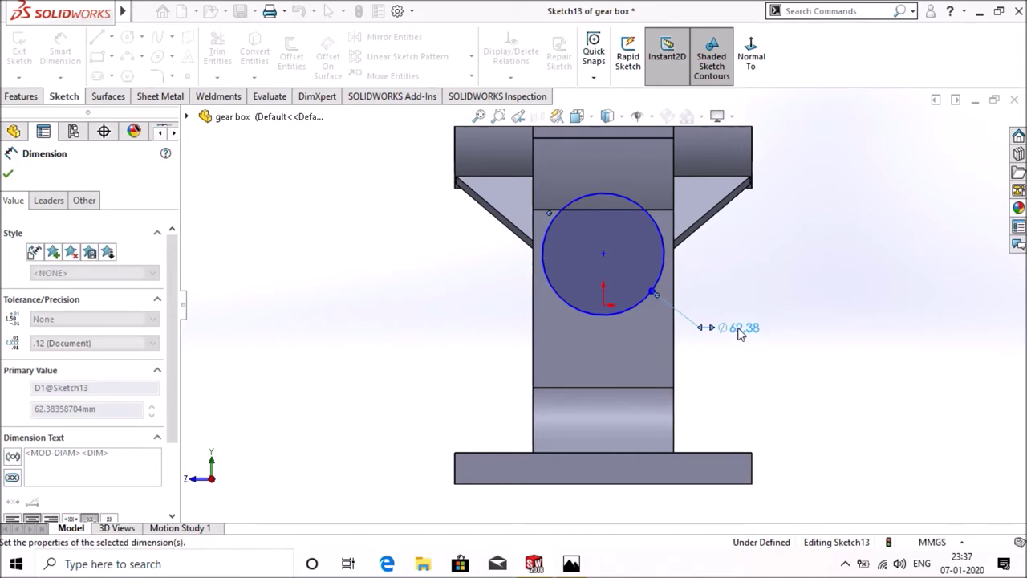
- Place the circle's centre 94.50 mm below the housing's top edge
click(607, 258)
key(f)
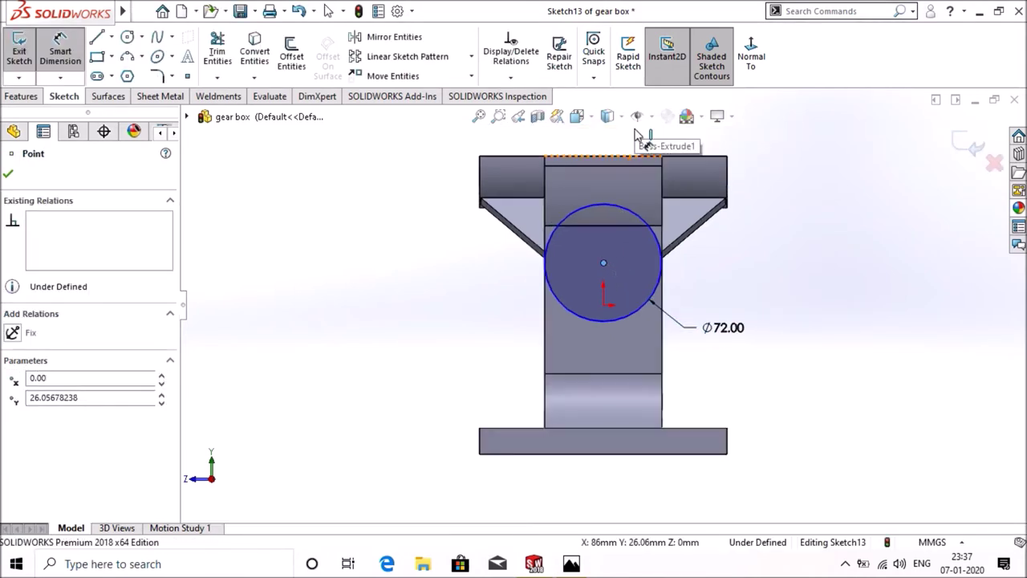
click(619, 188)
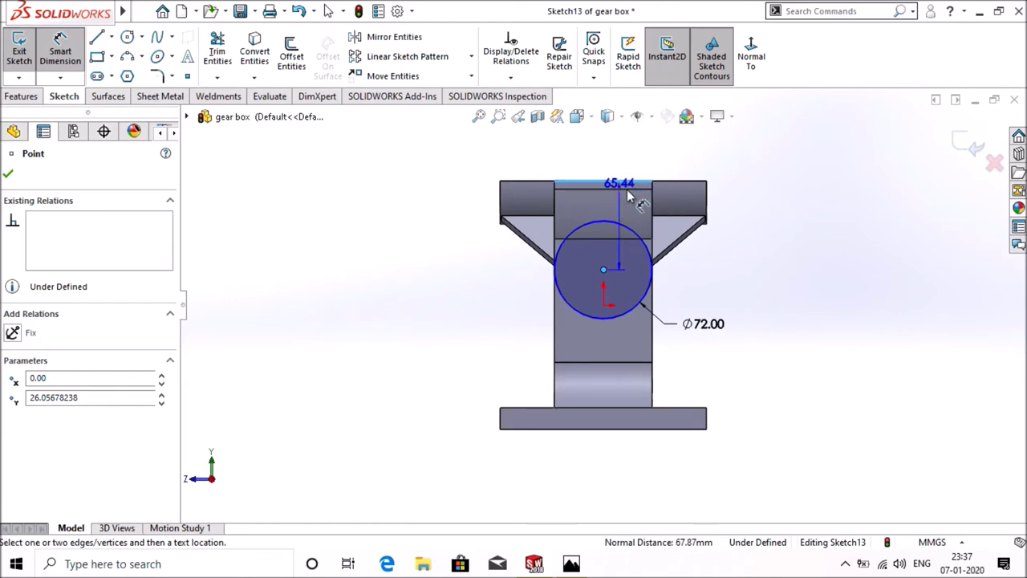
click(768, 240)
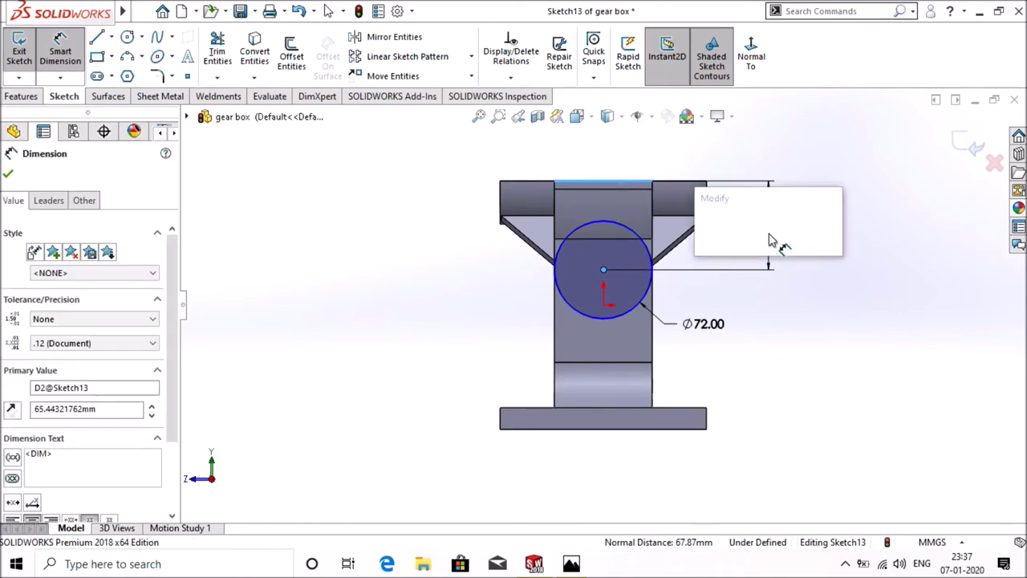
text(94)
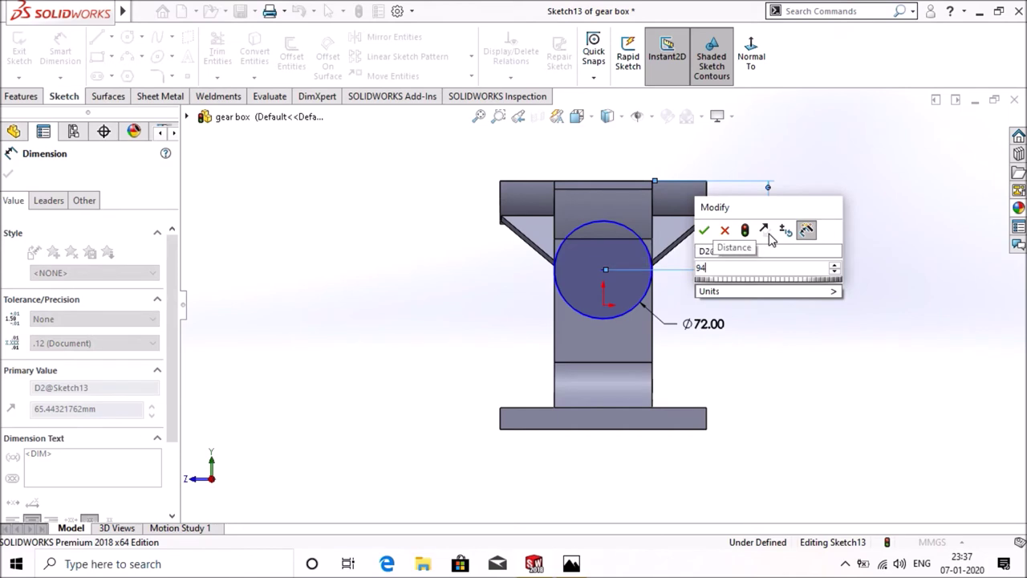
text(.5)
key(Return)
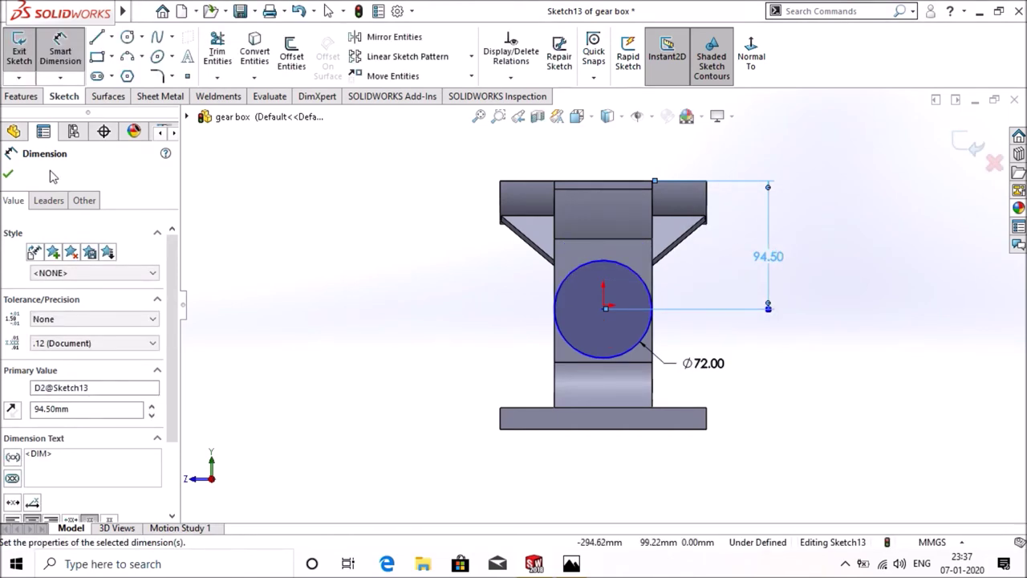
click(8, 175)
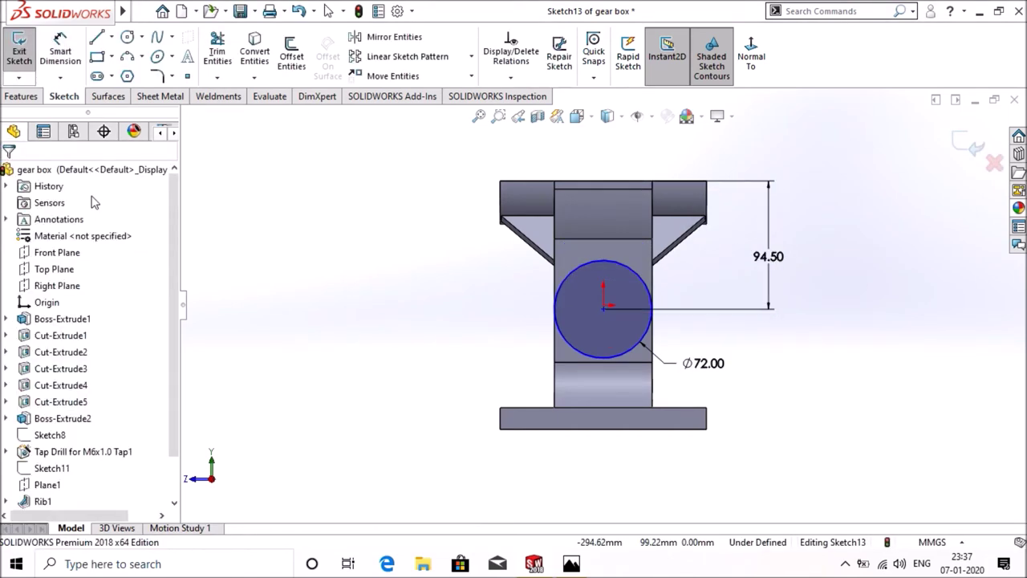
- Extrude the Ø72 circle as Boss-Extrude3 up to the housing's top-left corner vertex
click(19, 97)
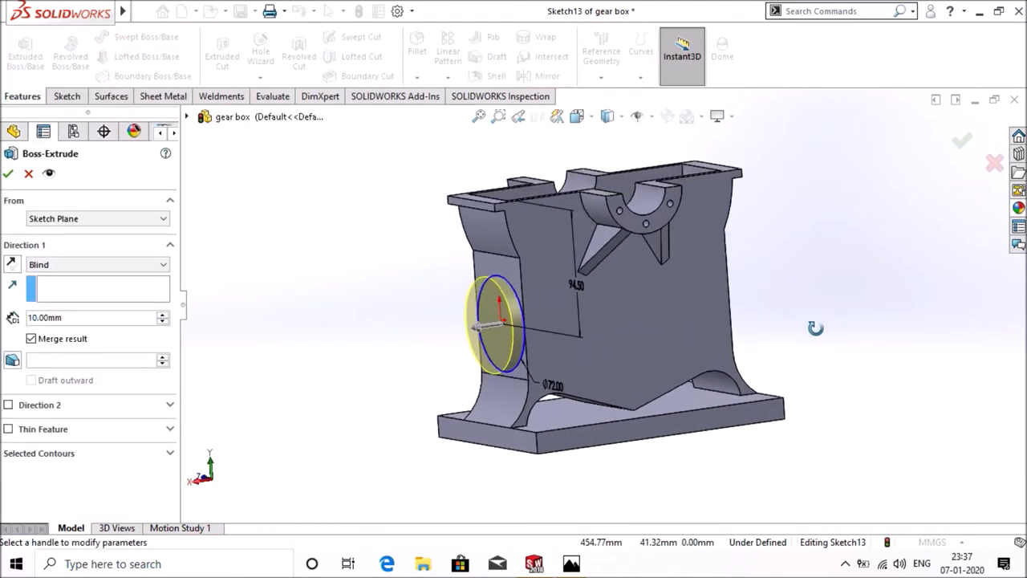
middle_drag(815, 327, 793, 324)
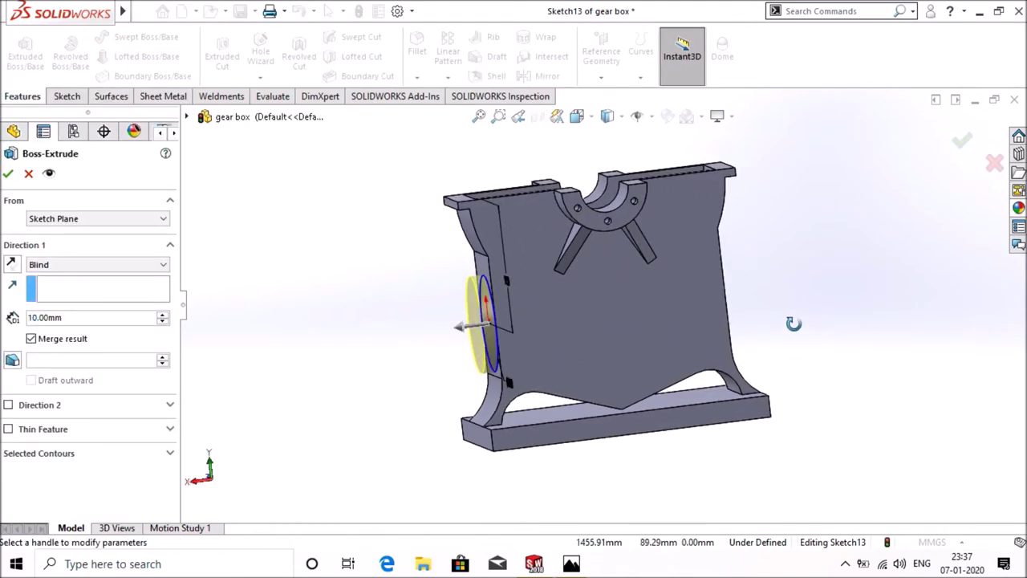
click(98, 267)
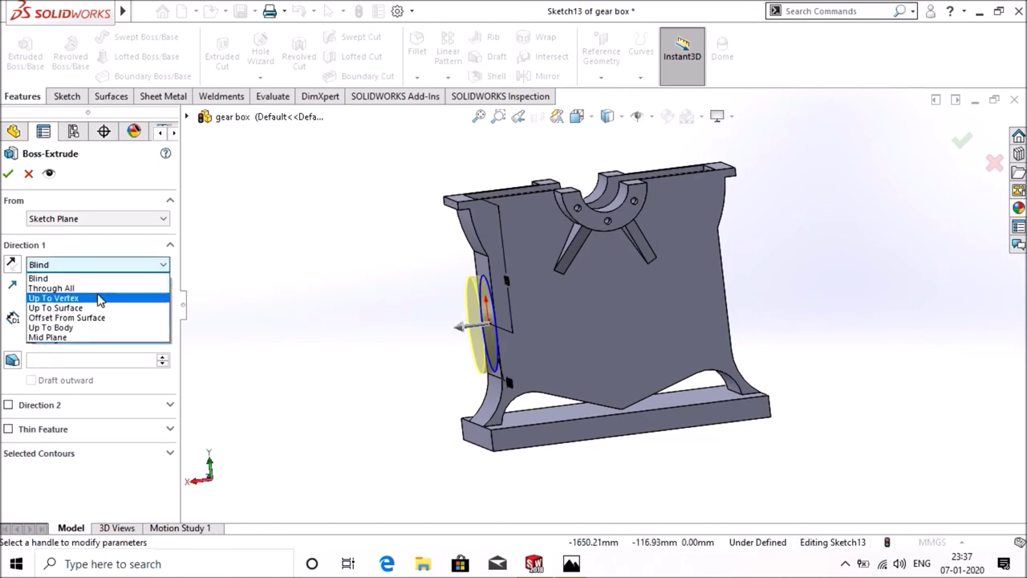
click(99, 299)
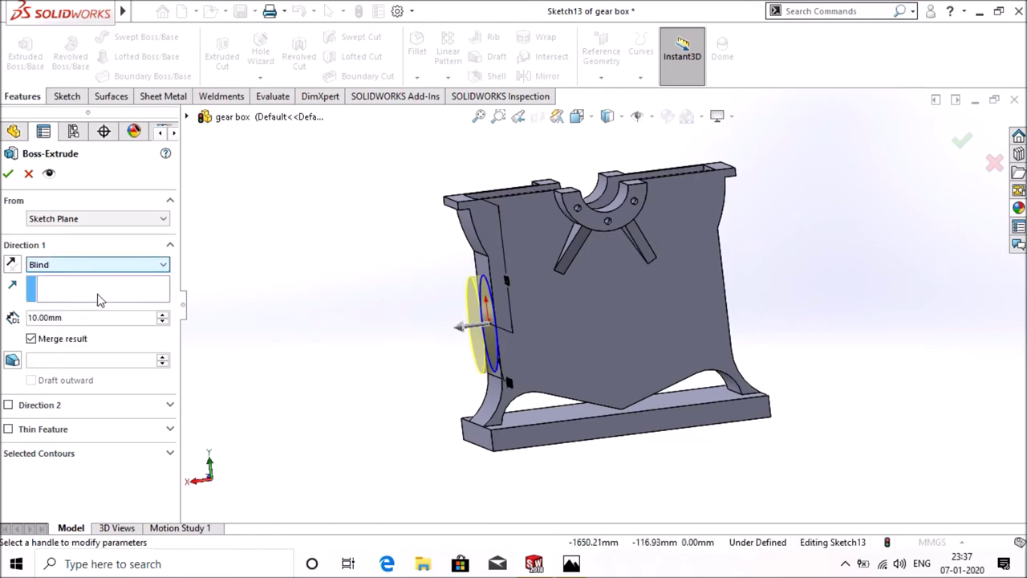
click(472, 213)
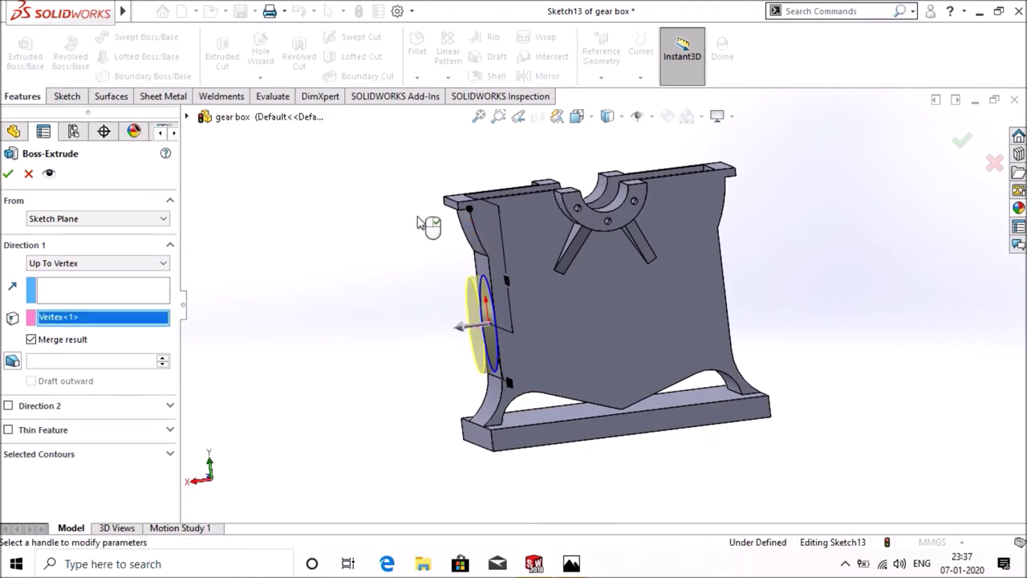
click(8, 174)
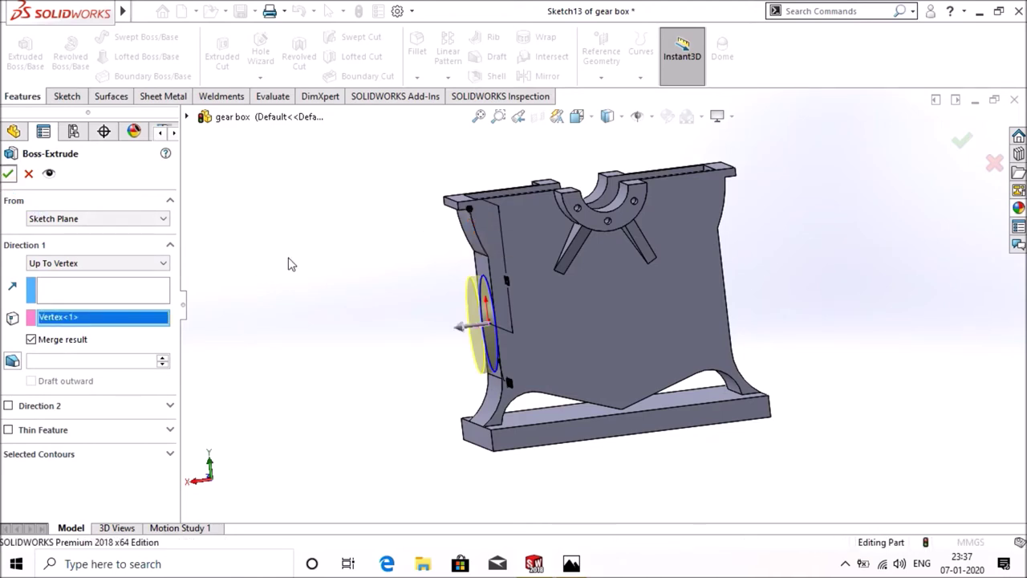
middle_drag(321, 298, 536, 323)
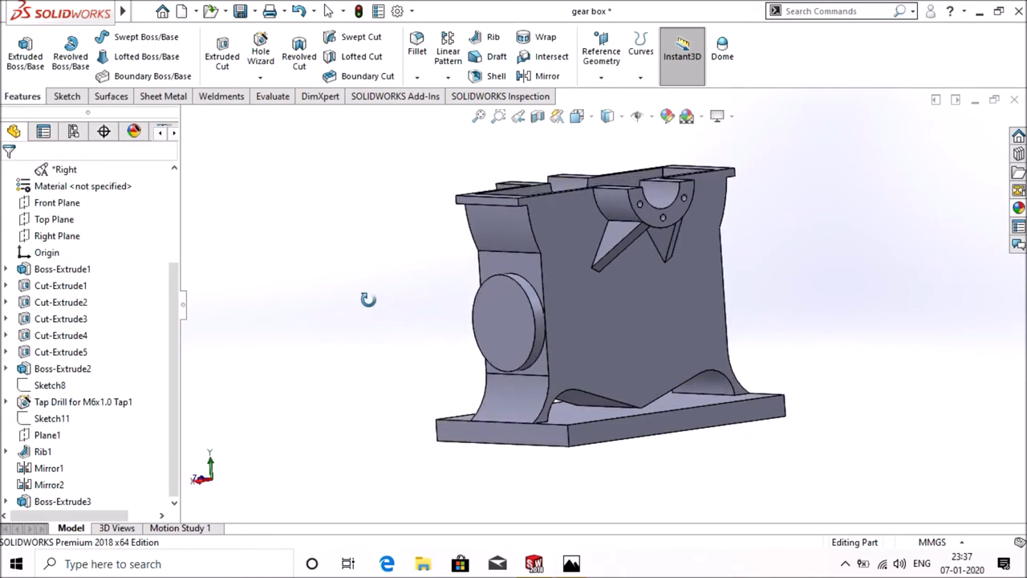
- Start Sketch14 on the side boss's outer face, viewed face-on
right_click(525, 323)
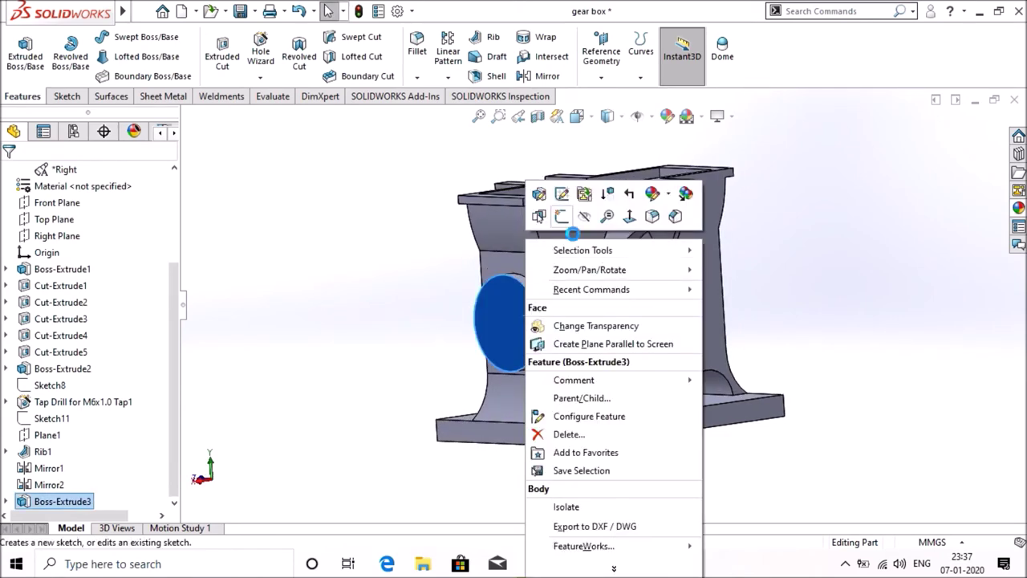
click(571, 232)
click(753, 57)
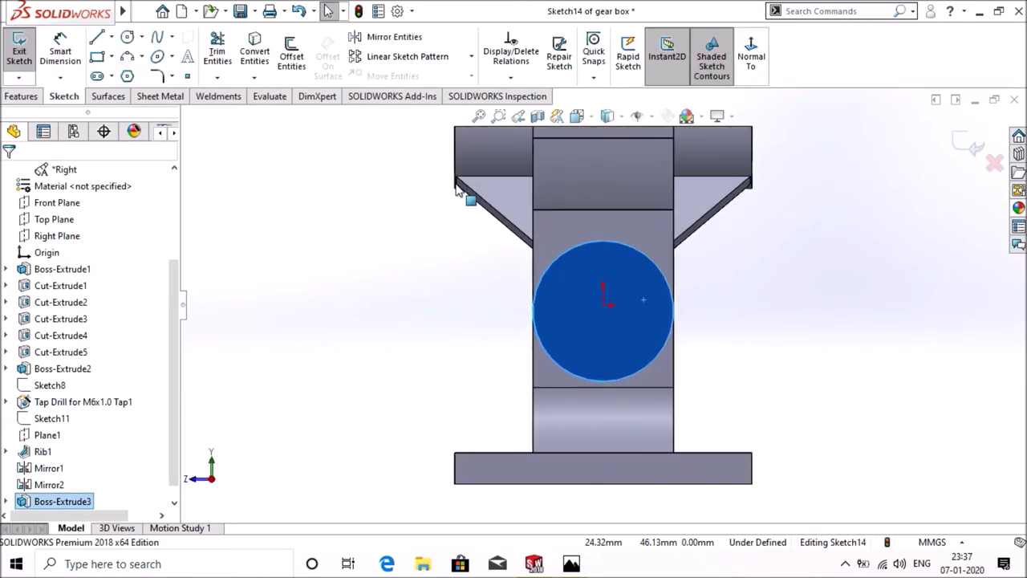
- Draw a circle at the origin and dimension it to Ø44 mm
click(127, 38)
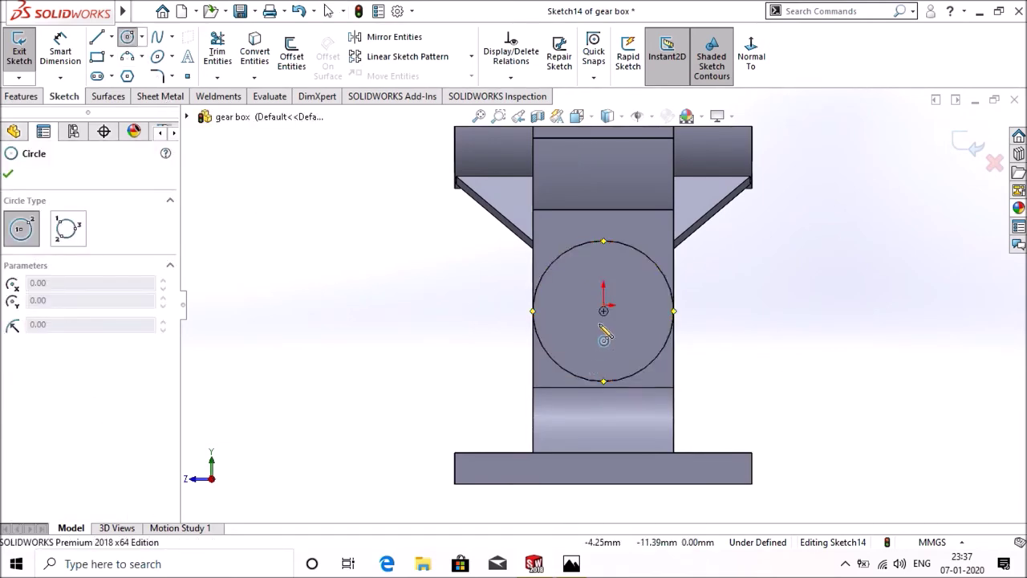
click(603, 311)
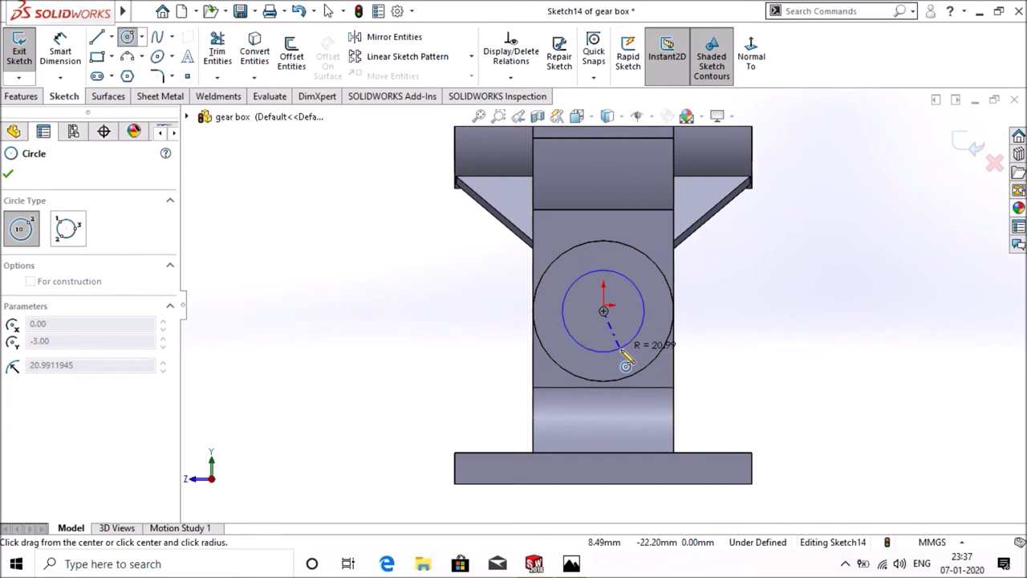
click(628, 366)
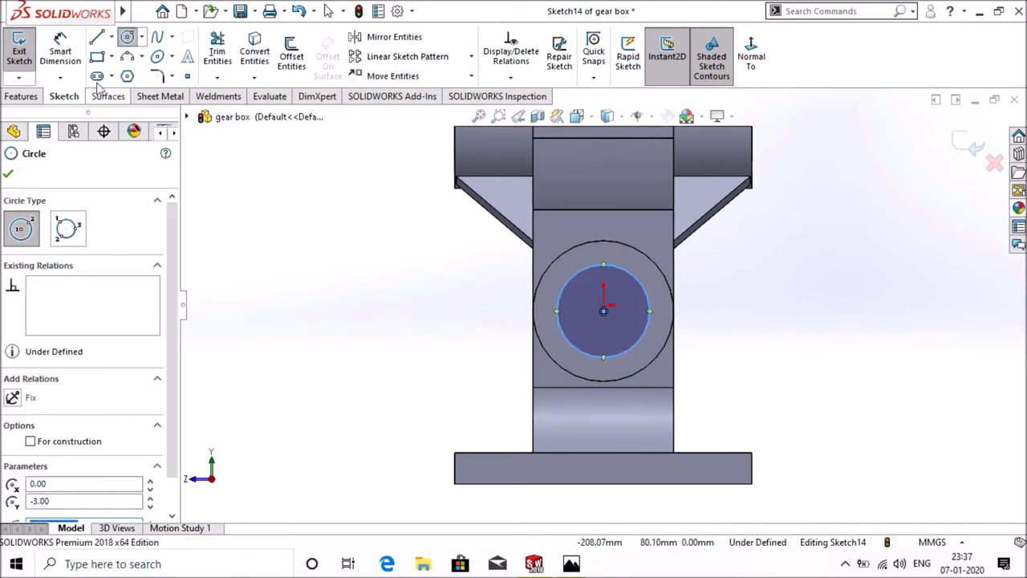
right_drag(638, 363, 639, 330)
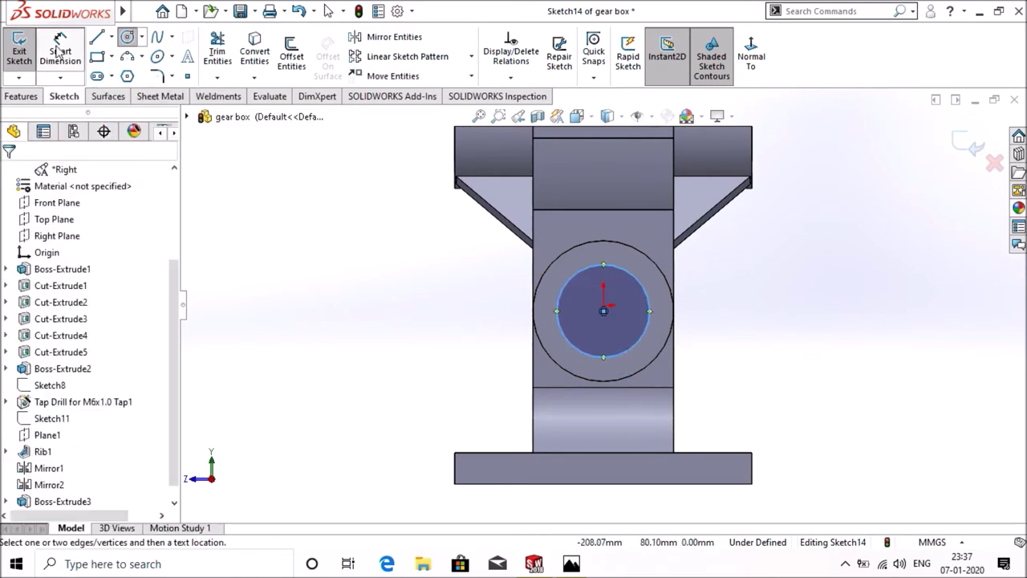
click(649, 331)
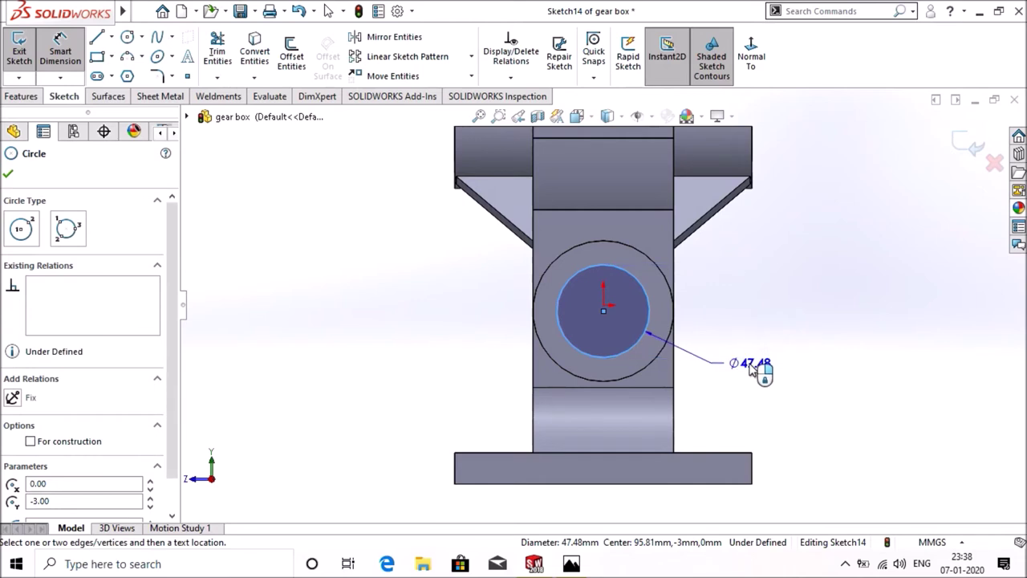
click(750, 371)
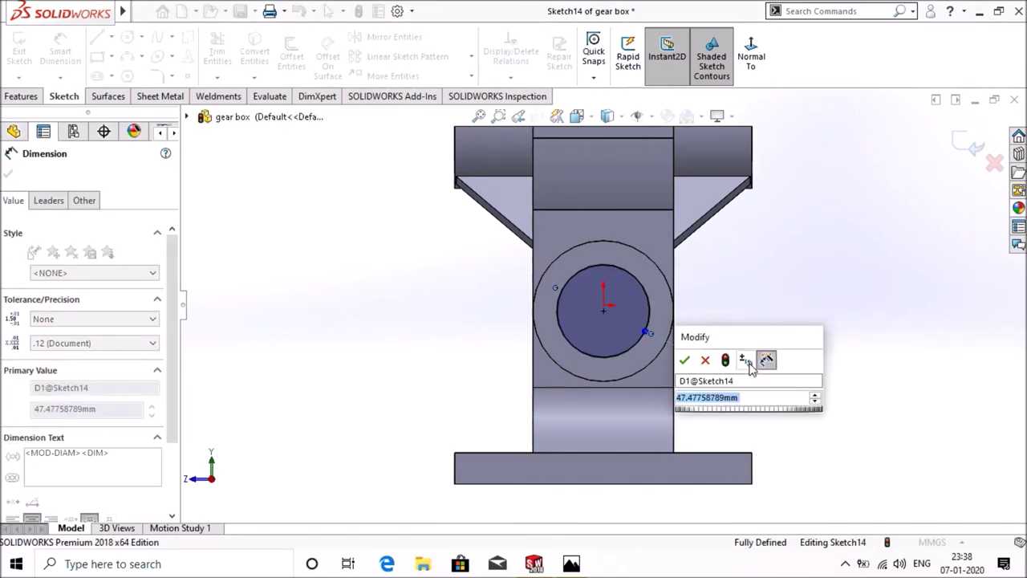
text(44)
key(Return)
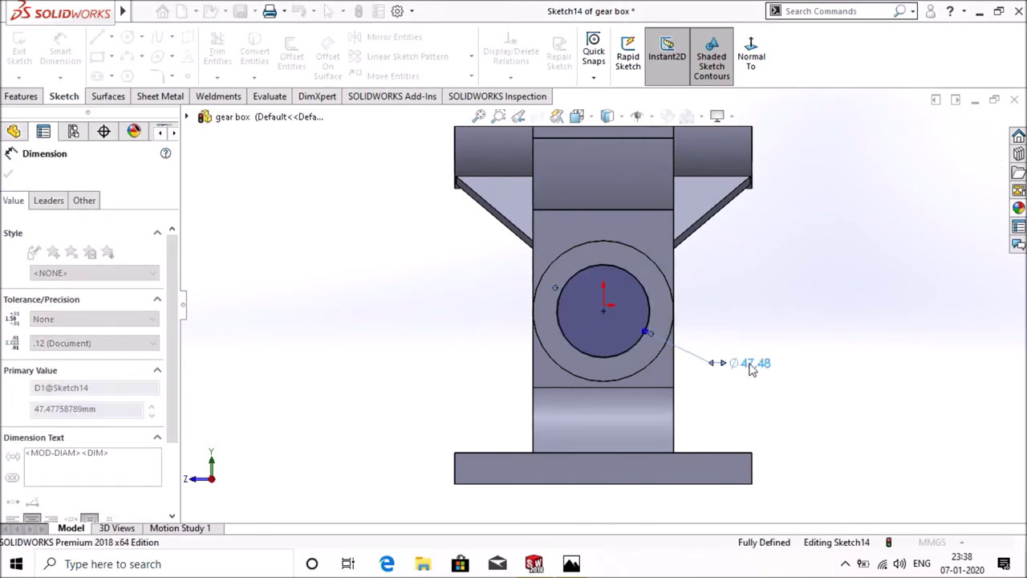
click(9, 175)
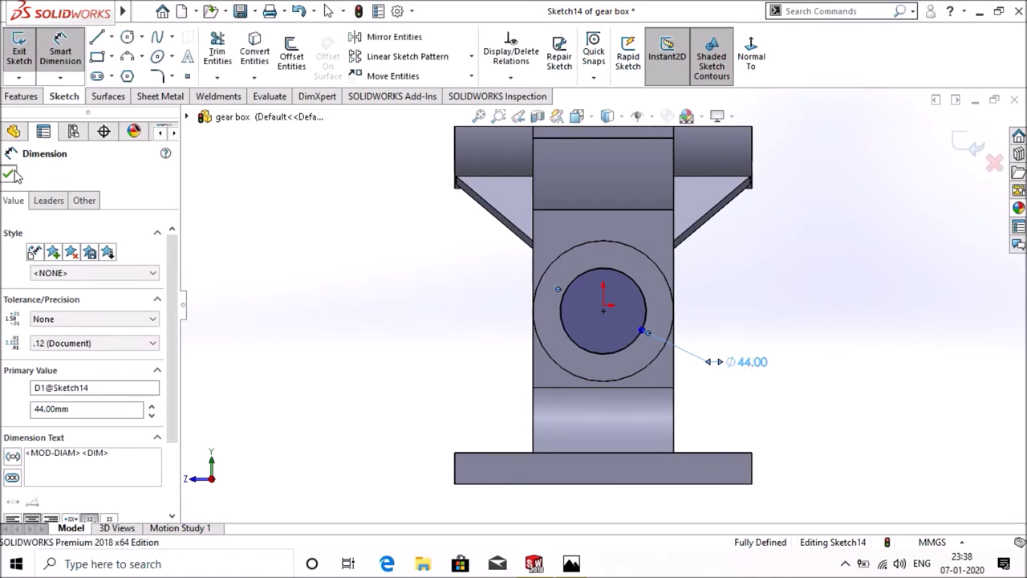
click(22, 97)
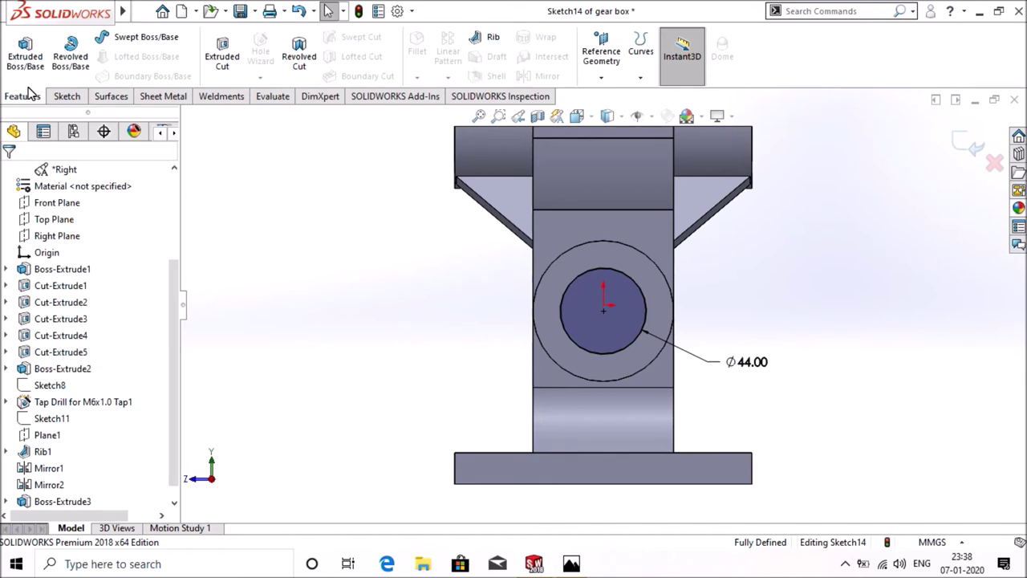
- Cut the Ø44 circle into the side boss to a blind 35 mm depth
click(221, 53)
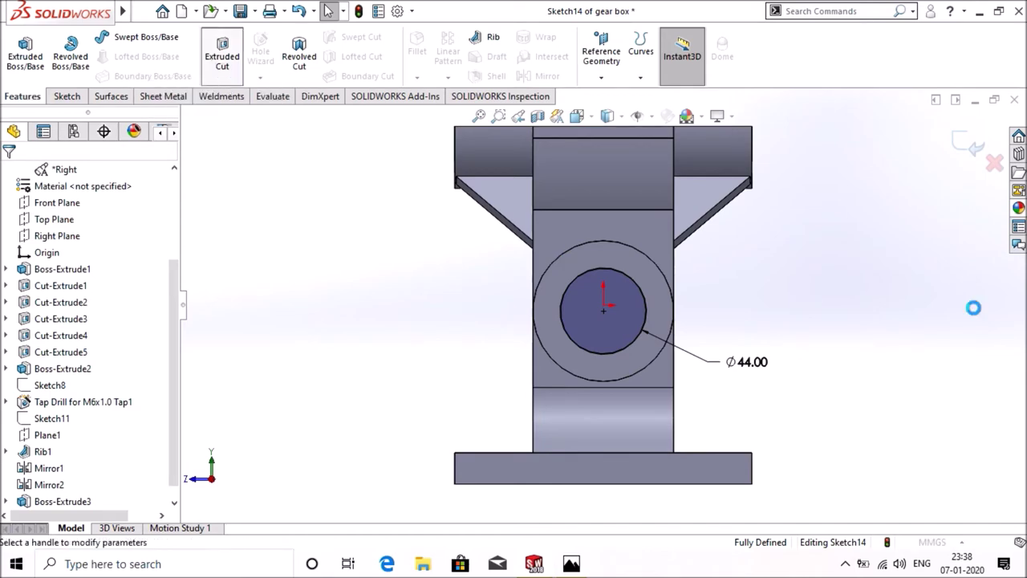
mouse_move(843, 222)
middle_down()
mouse_move(827, 457)
mouse_move(818, 463)
middle_up()
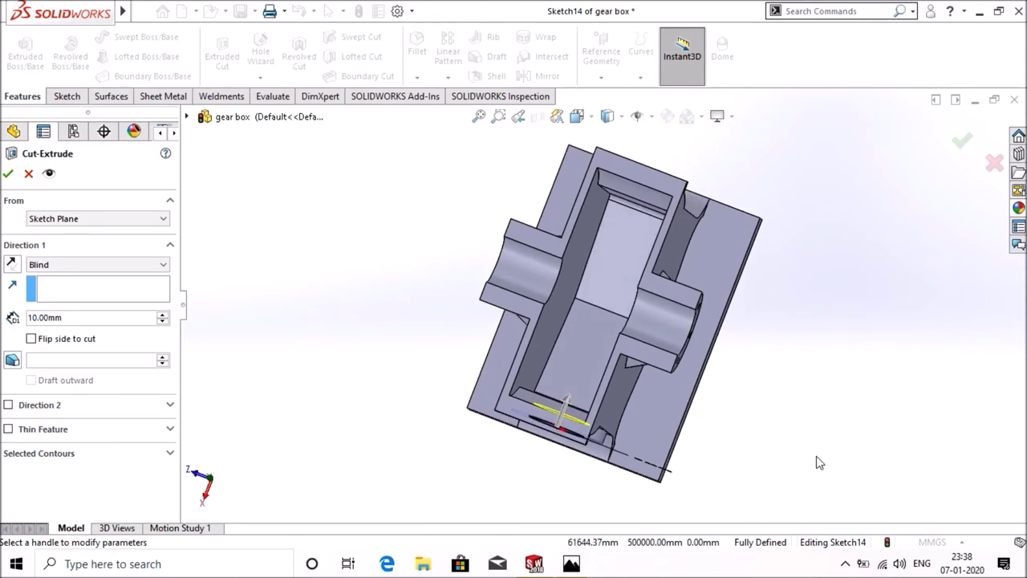
click(567, 404)
click(584, 394)
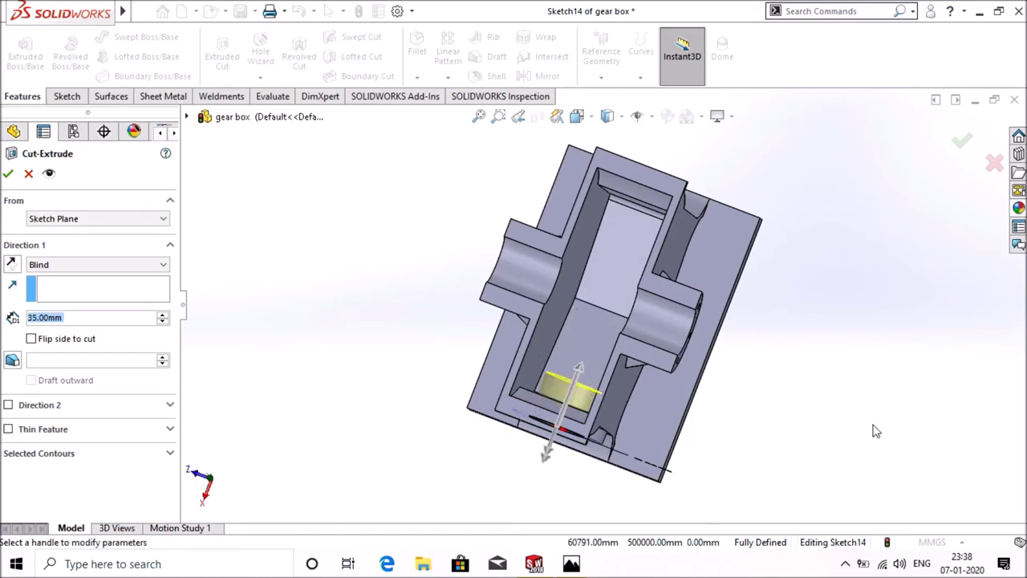
middle_drag(895, 369, 905, 292)
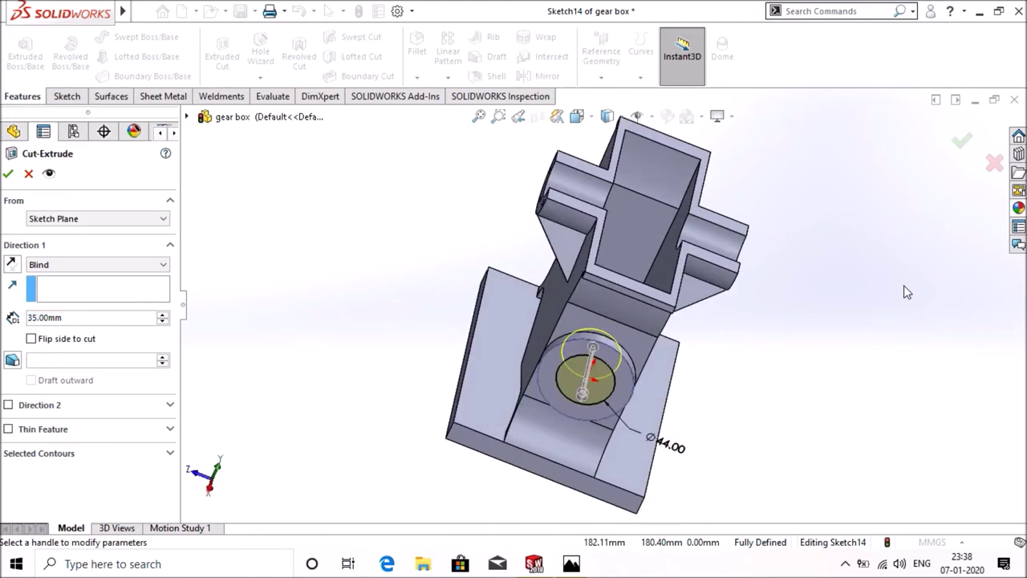
click(9, 174)
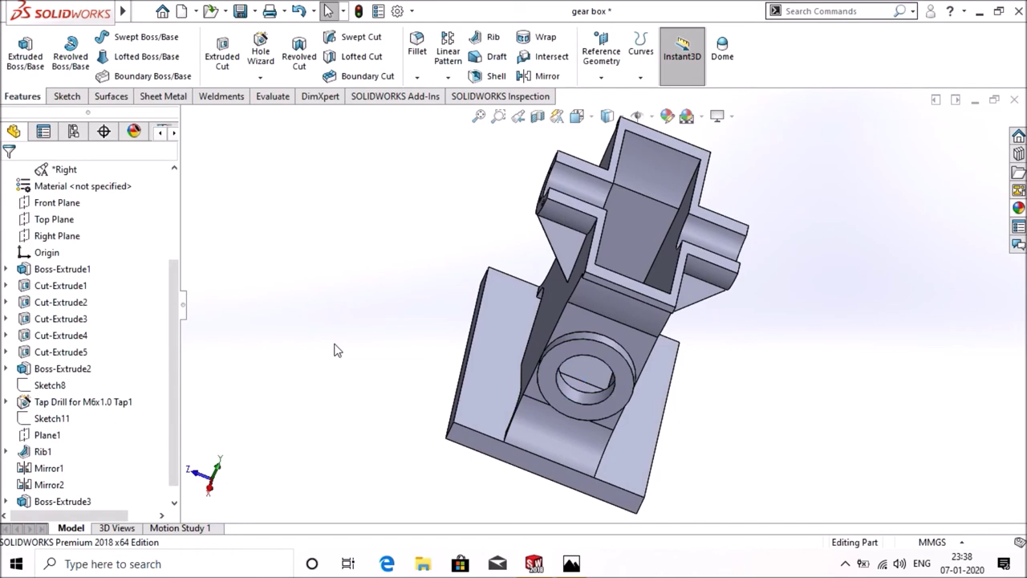
- Start Sketch15 on the boss face and draw a circle between the bore and boss rim
right_click(554, 360)
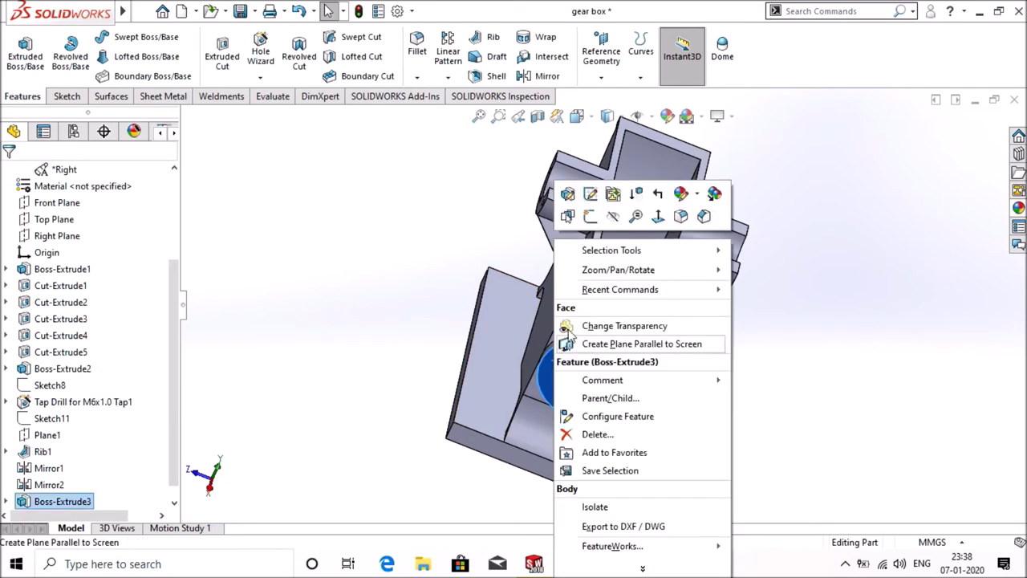
click(589, 216)
click(751, 56)
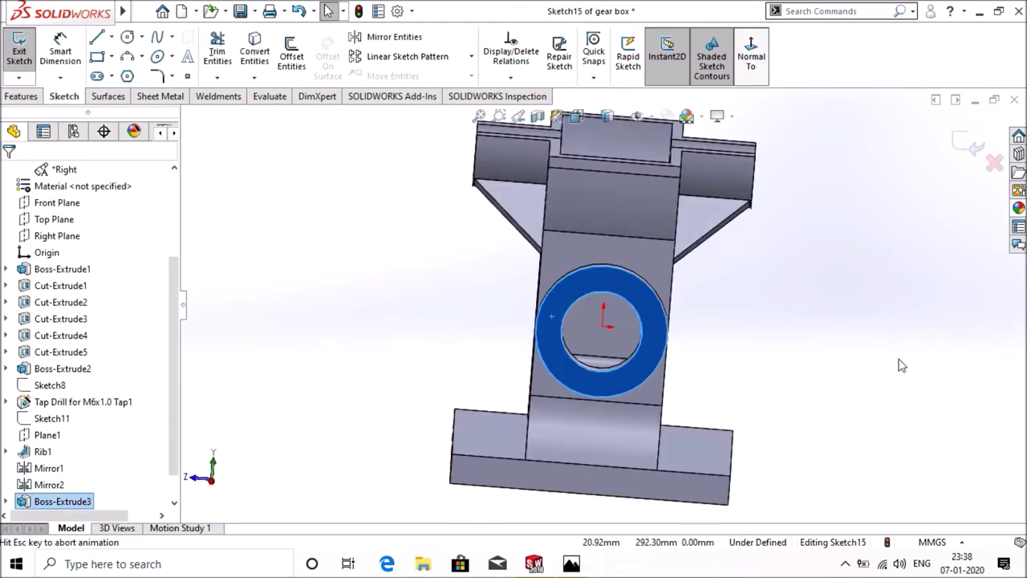
click(127, 37)
click(603, 308)
click(604, 353)
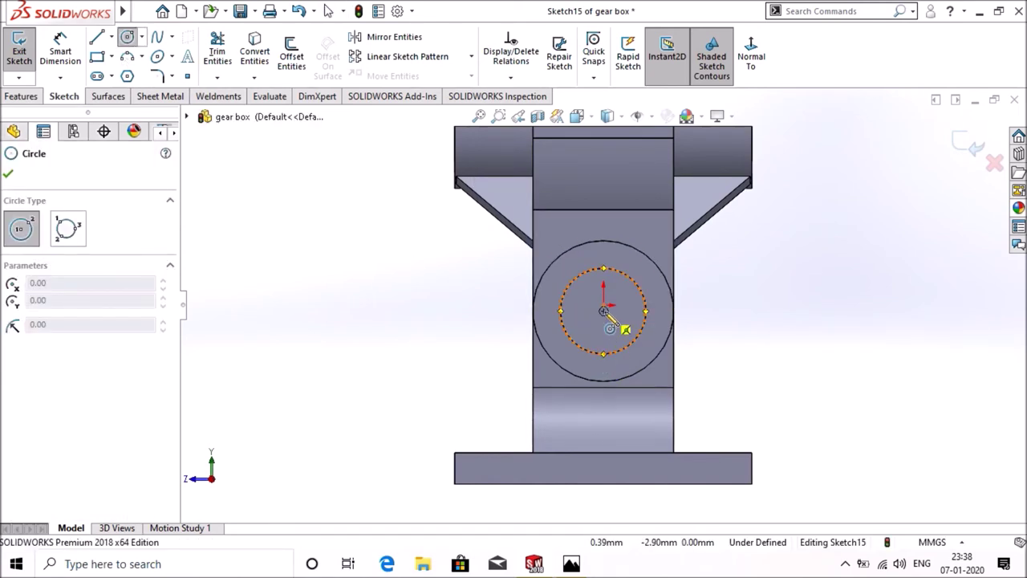
click(603, 312)
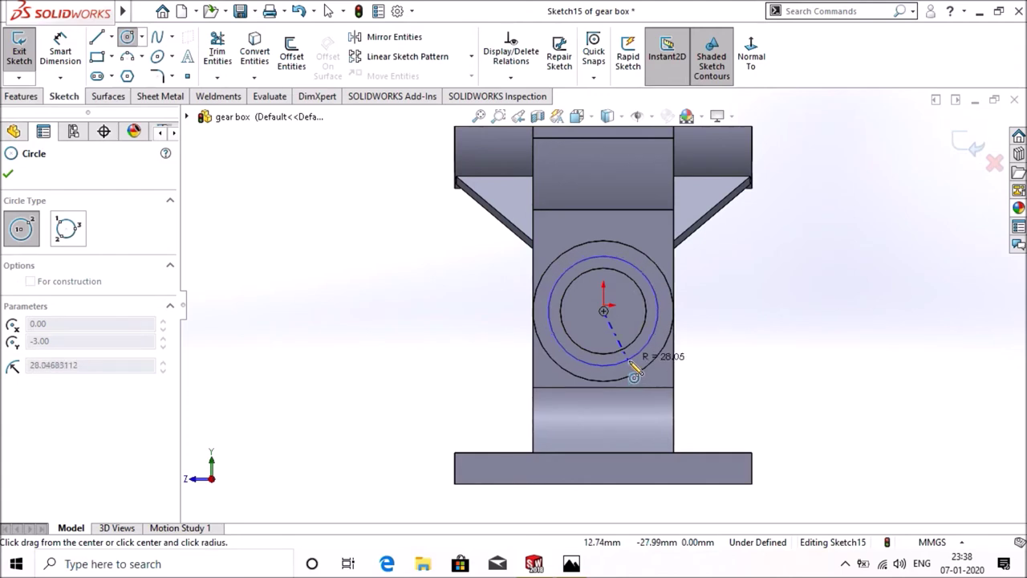
click(634, 375)
- Make that circle construction geometry and dimension it to Ø57 mm
click(31, 441)
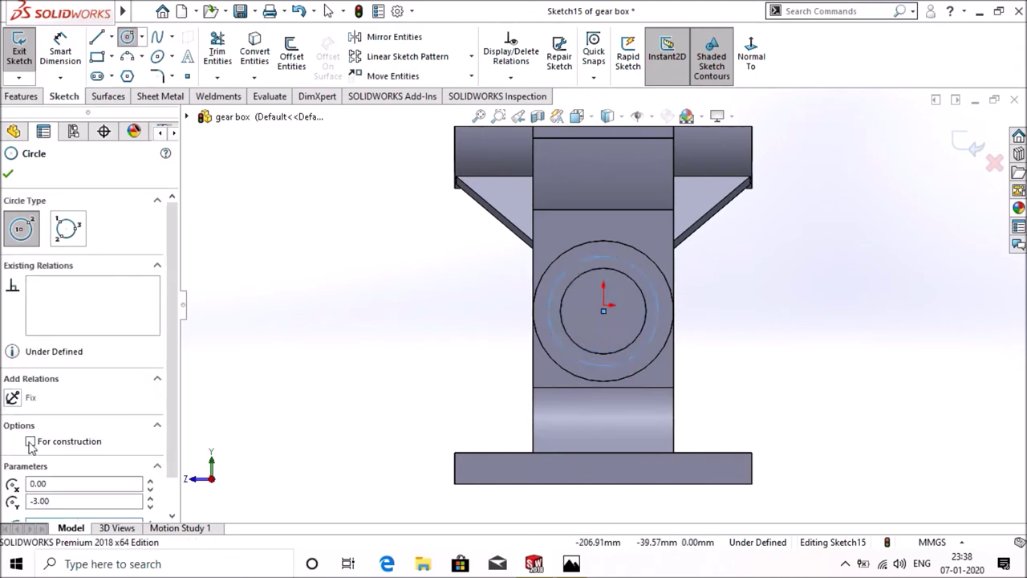
click(63, 51)
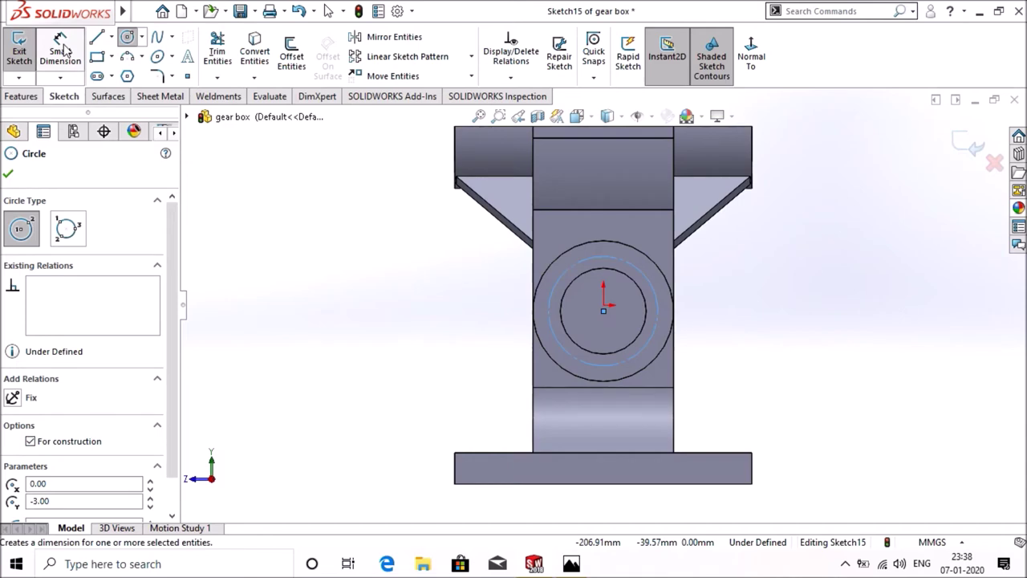
click(642, 350)
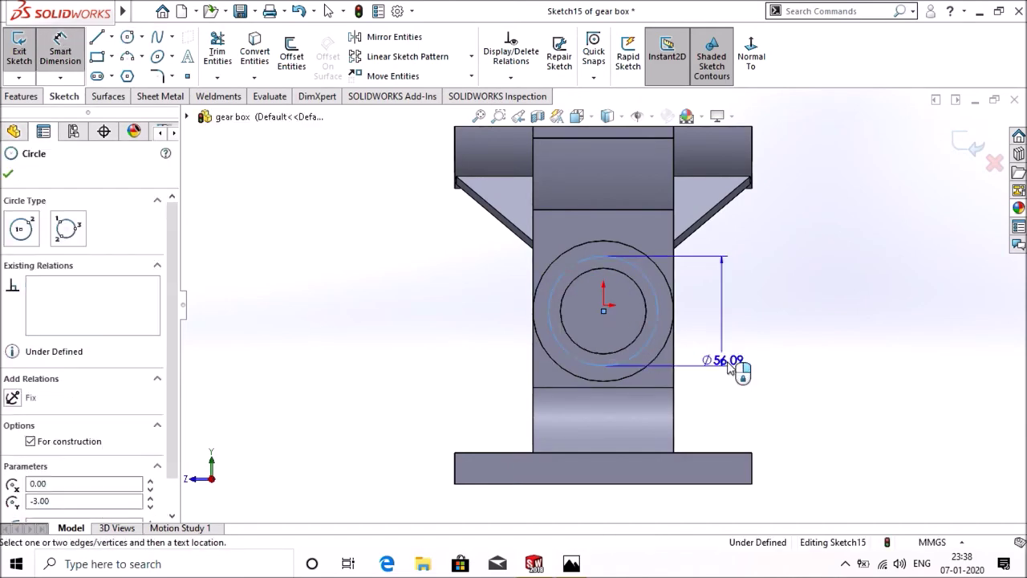
click(738, 385)
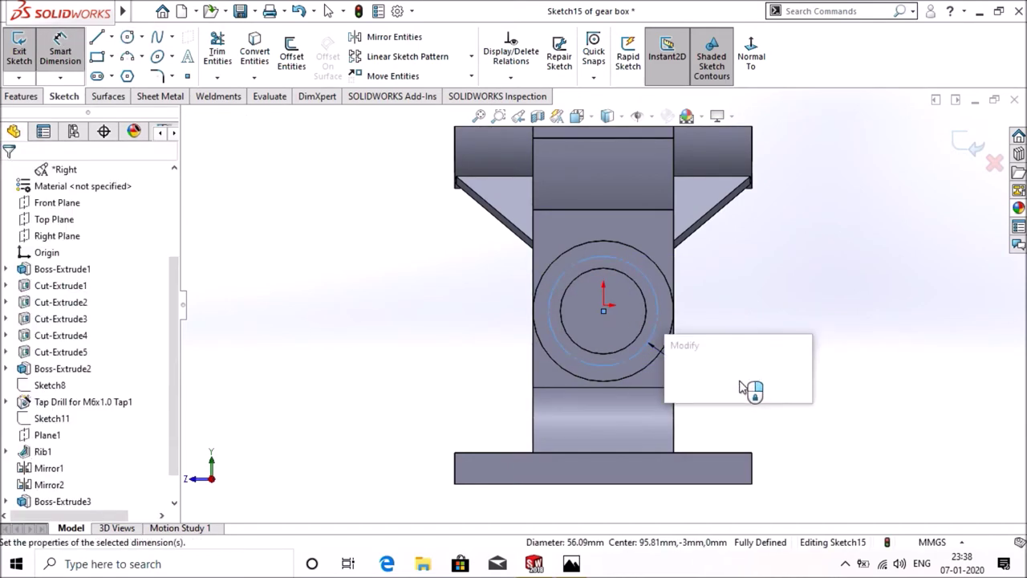
text(5)
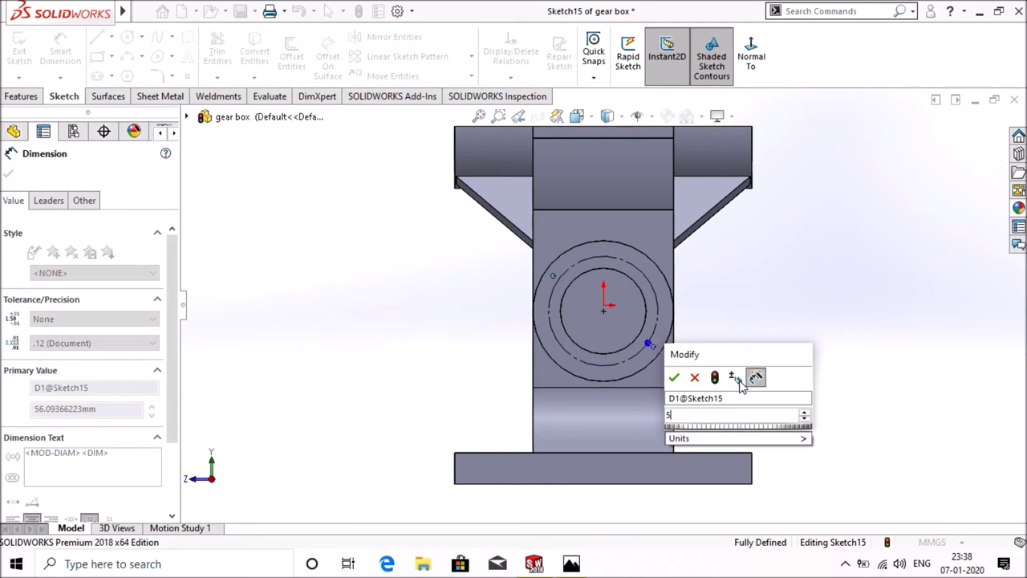
key(Return)
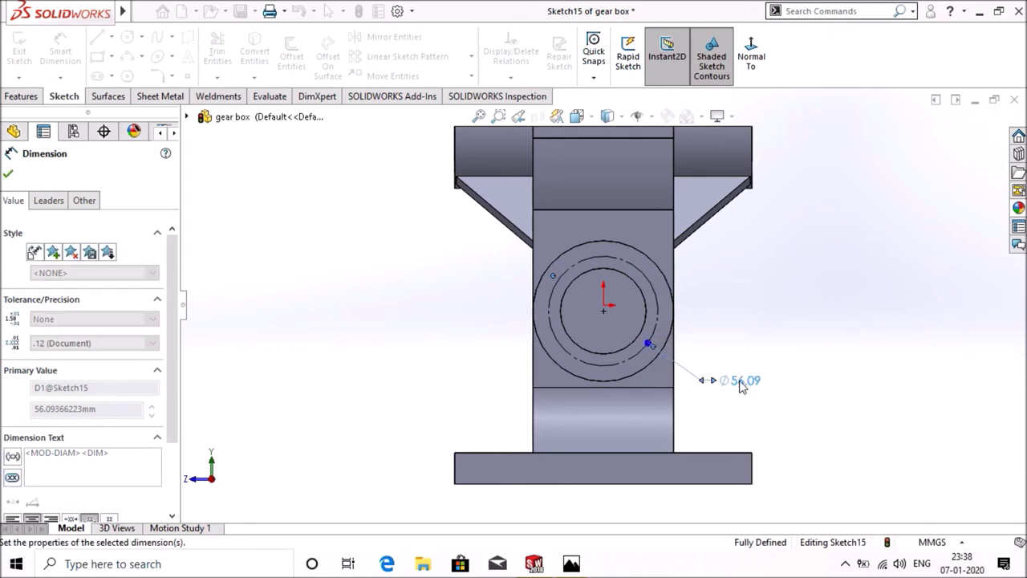
click(12, 175)
- Place a sketch point on the left side of the Ø57 bolt circle
click(187, 75)
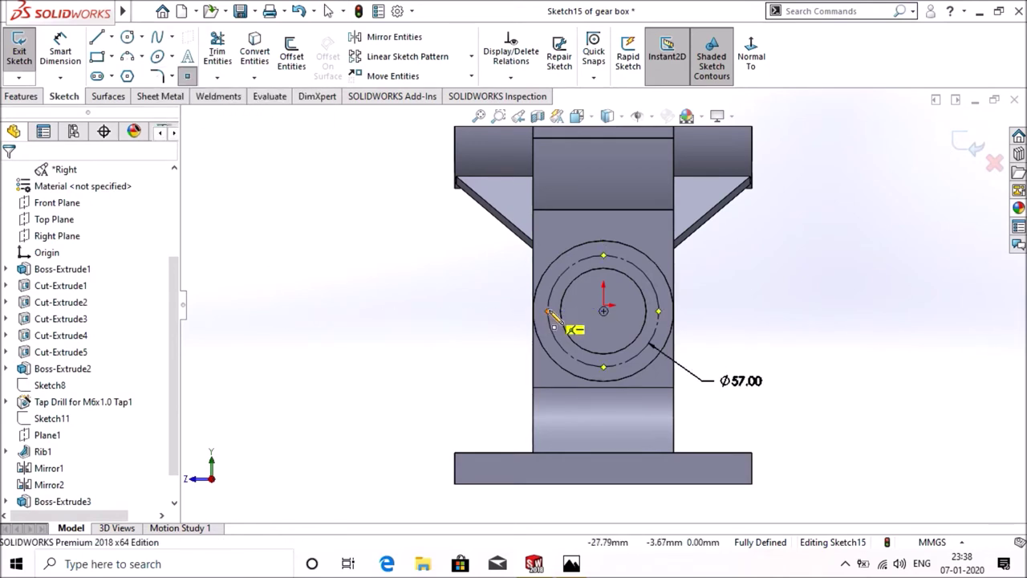
click(548, 312)
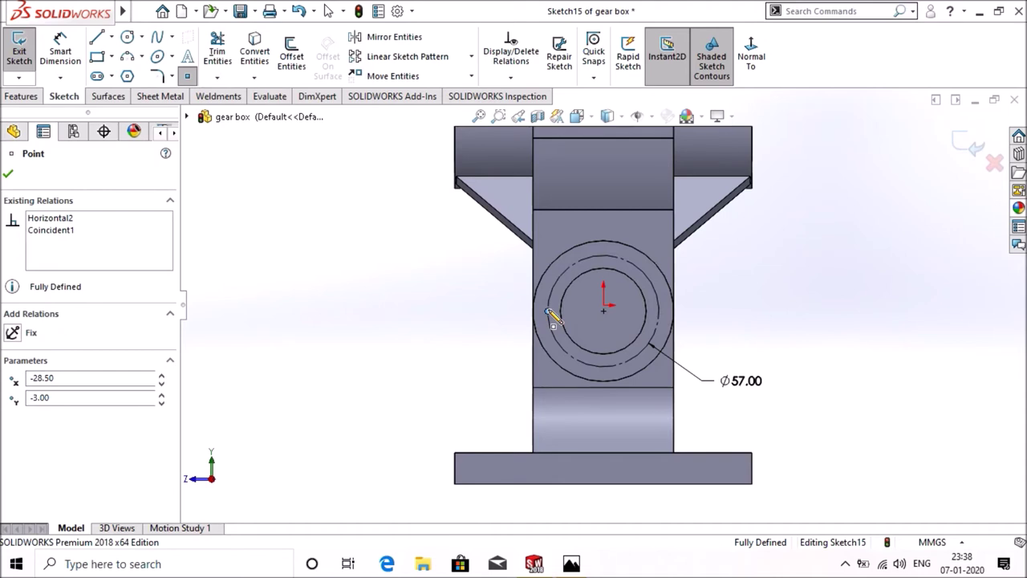
key(Escape)
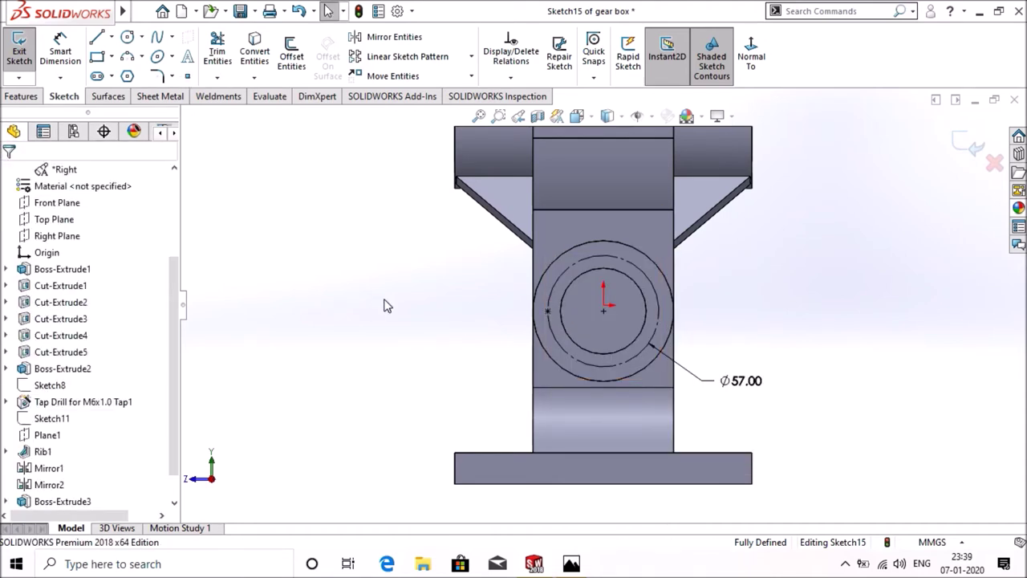
- Circular-pattern the bolt-circle point to 6 instances over 360° around the bore centre point
click(471, 57)
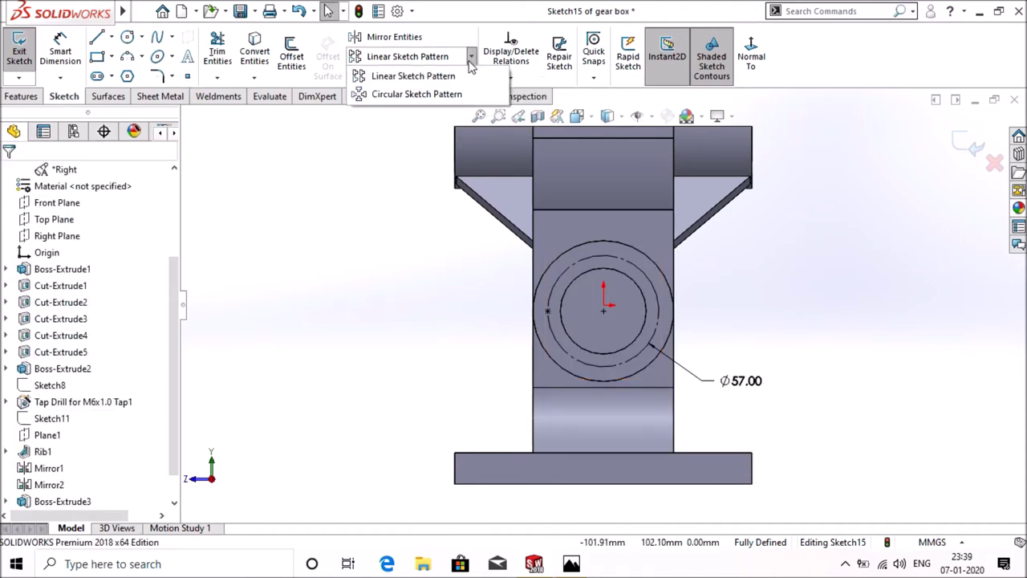
click(455, 95)
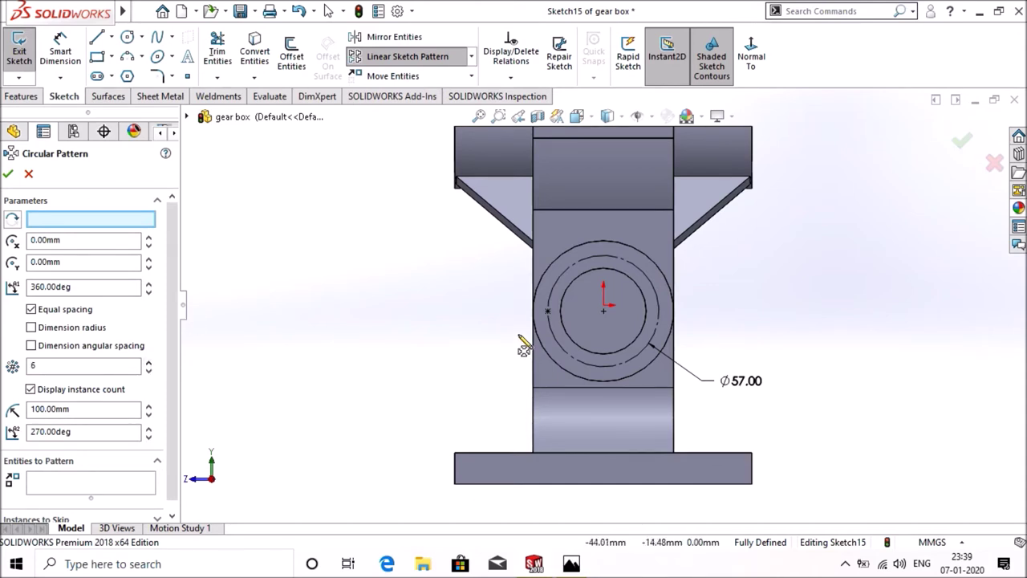
click(81, 485)
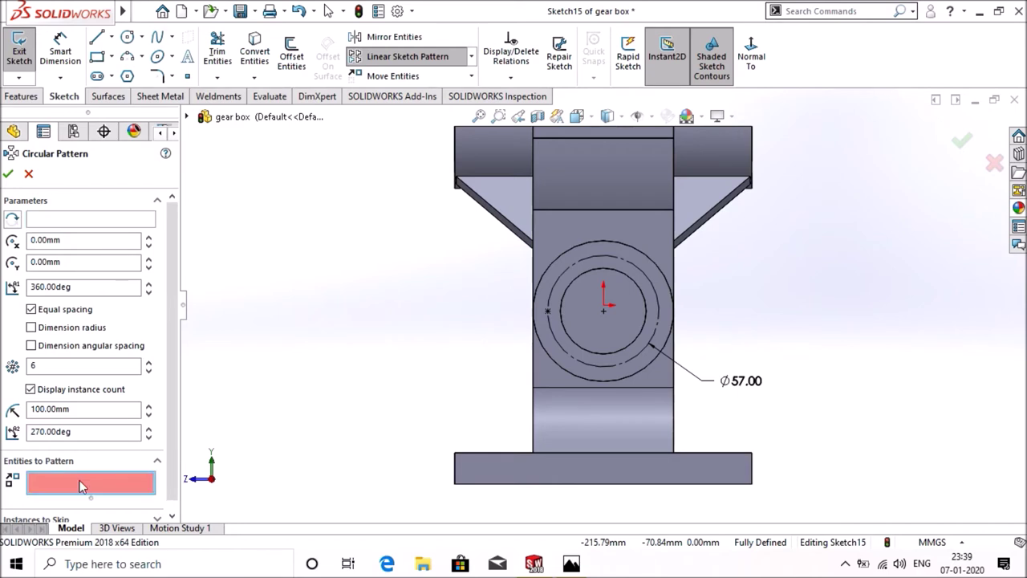
click(548, 312)
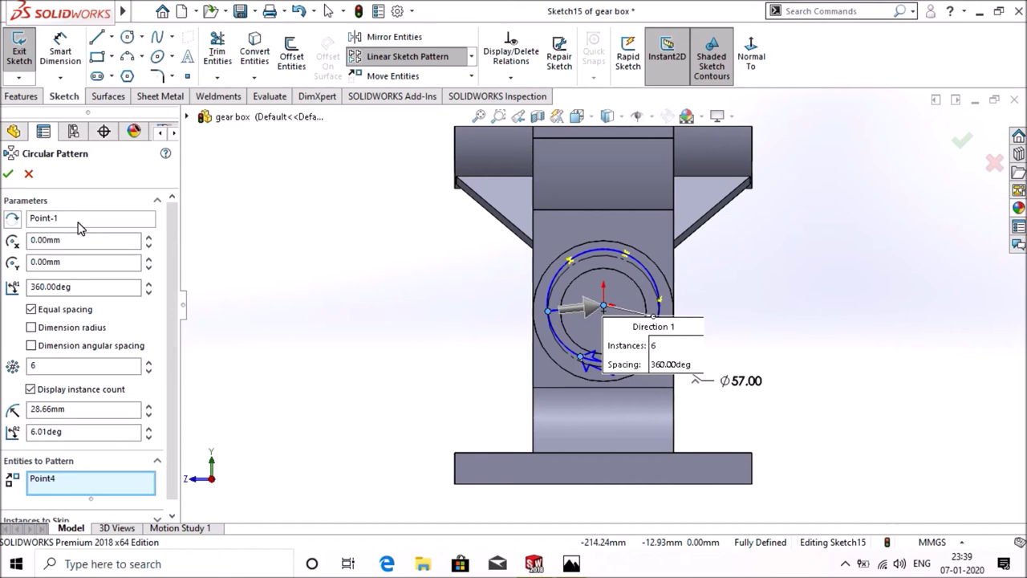
click(47, 225)
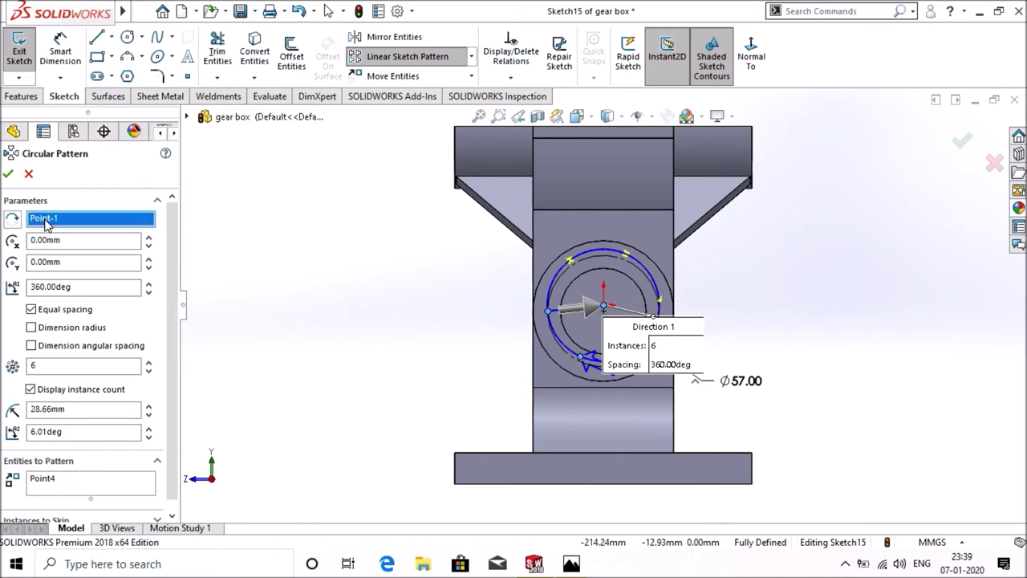
right_click(46, 226)
click(88, 227)
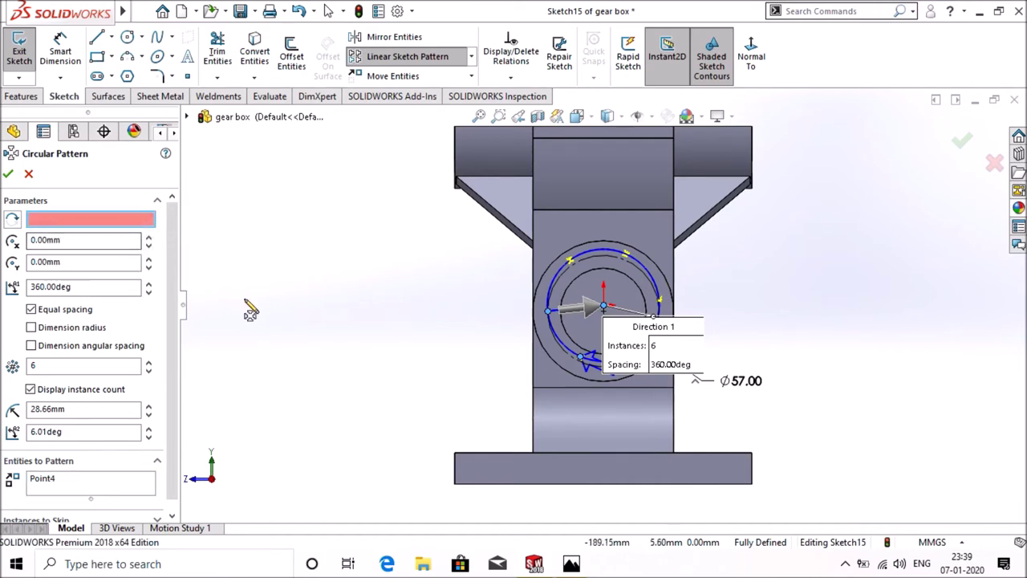
drag(625, 352, 797, 317)
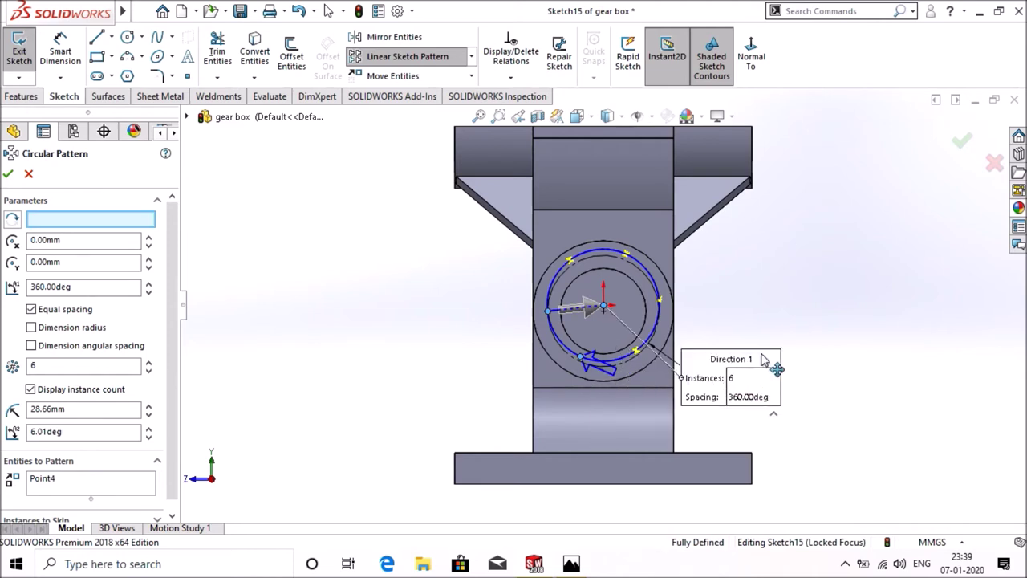
click(605, 313)
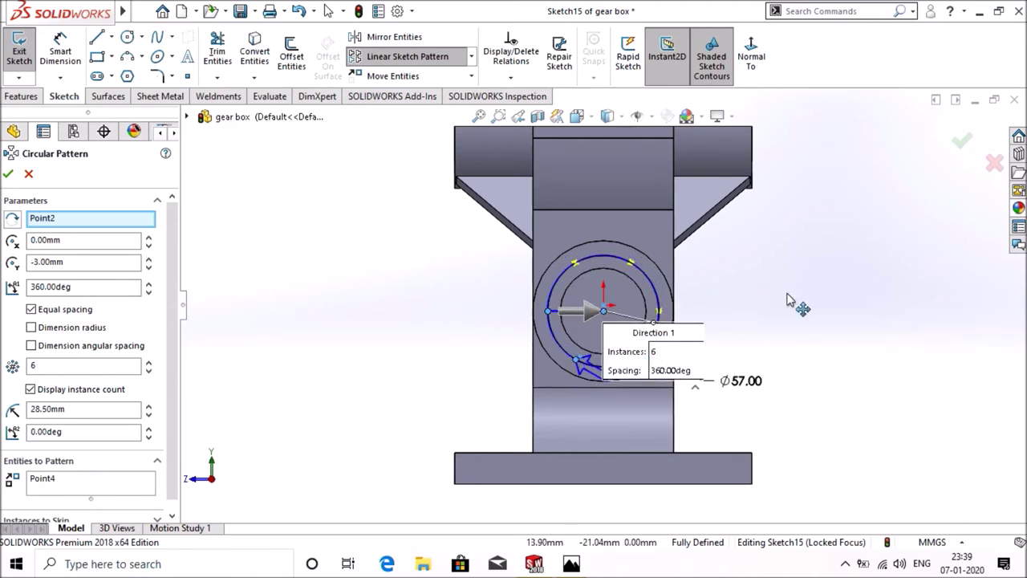
drag(788, 299, 768, 285)
click(8, 175)
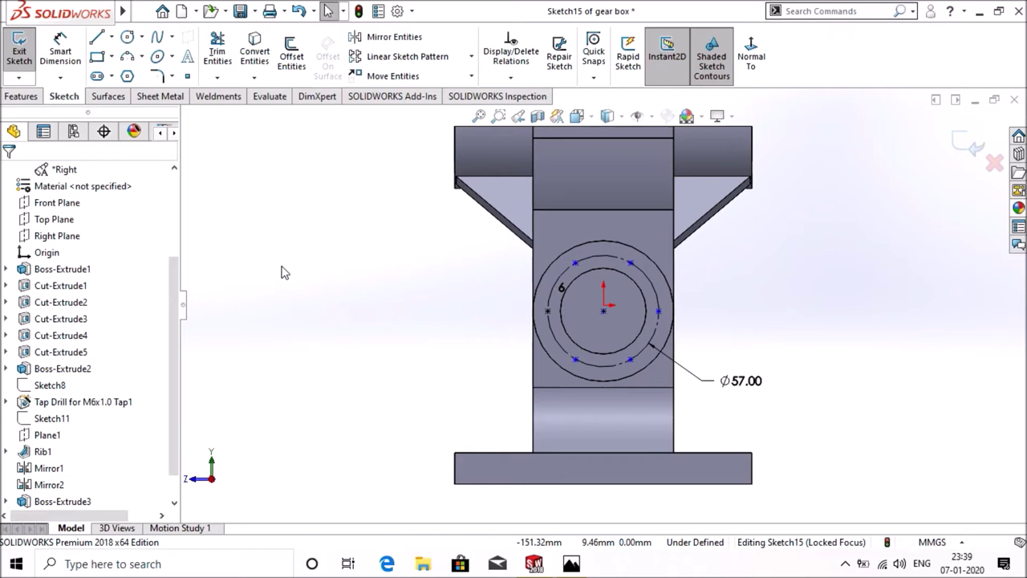
click(21, 98)
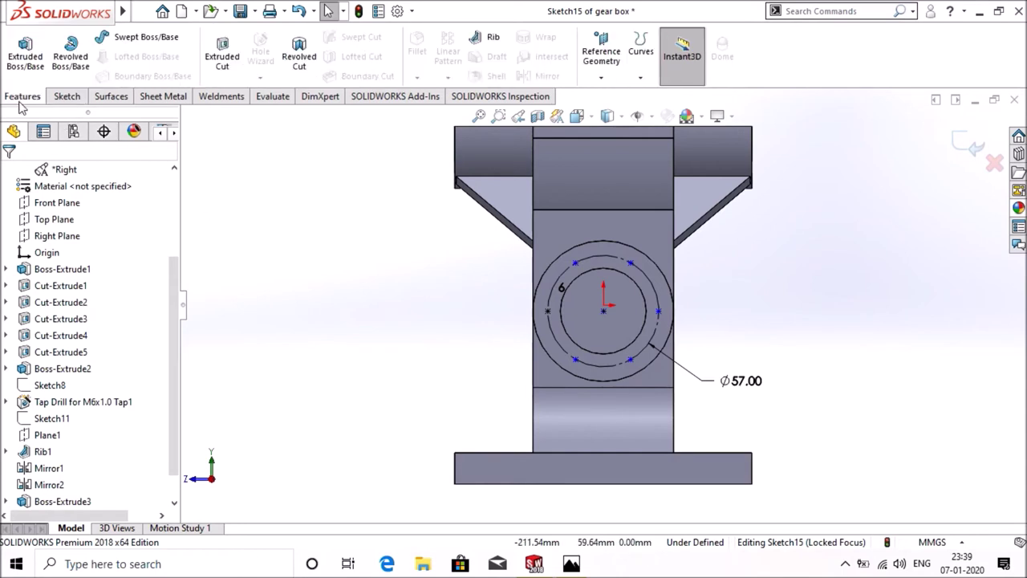
- Exit the sketch and define an ANSI Metric M6x1.0 tap drill hole, Blind 12 mm deep
click(965, 145)
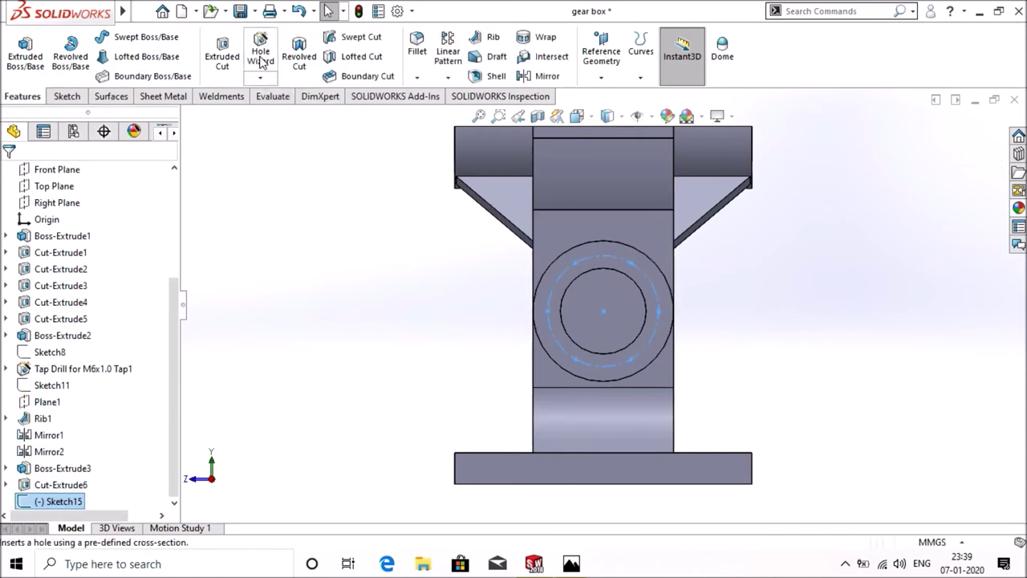
click(261, 63)
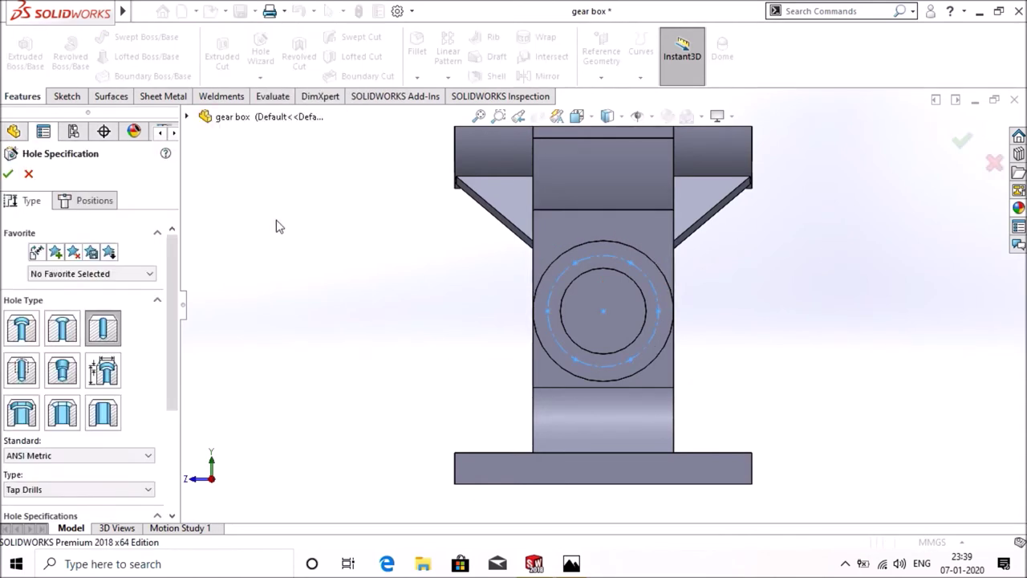
click(100, 334)
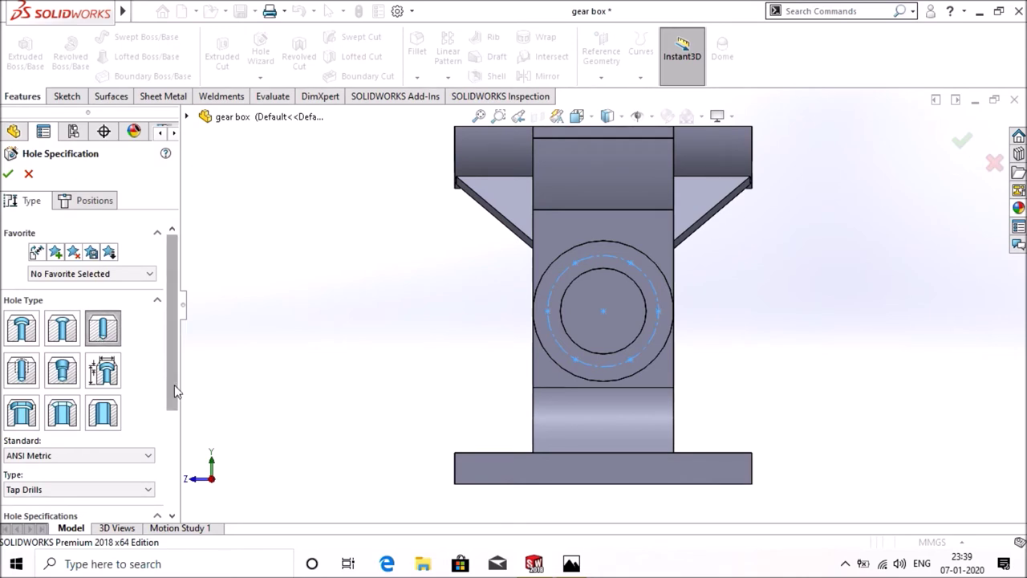
scroll(176, 391, down, 5)
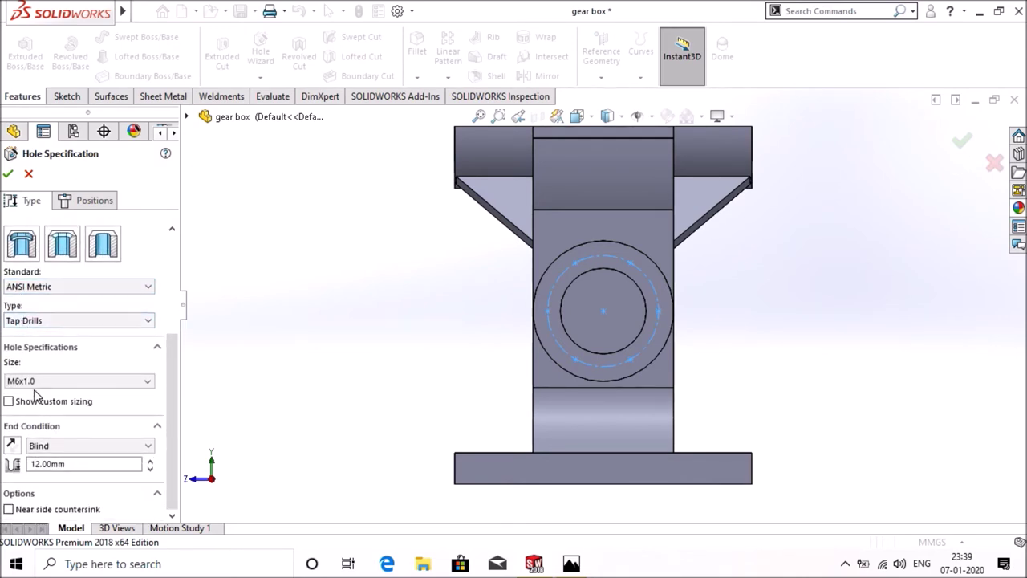
click(64, 466)
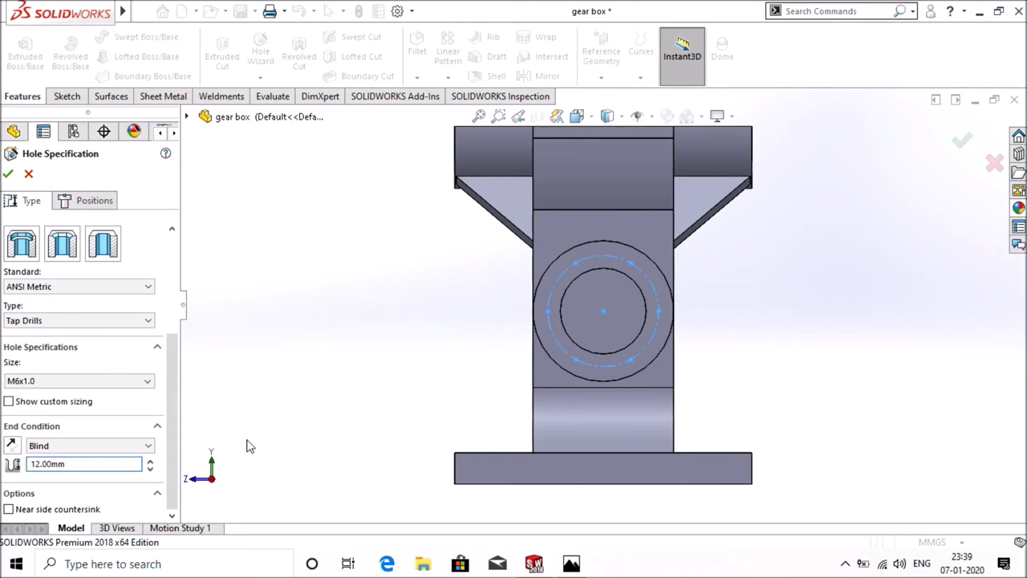
click(86, 201)
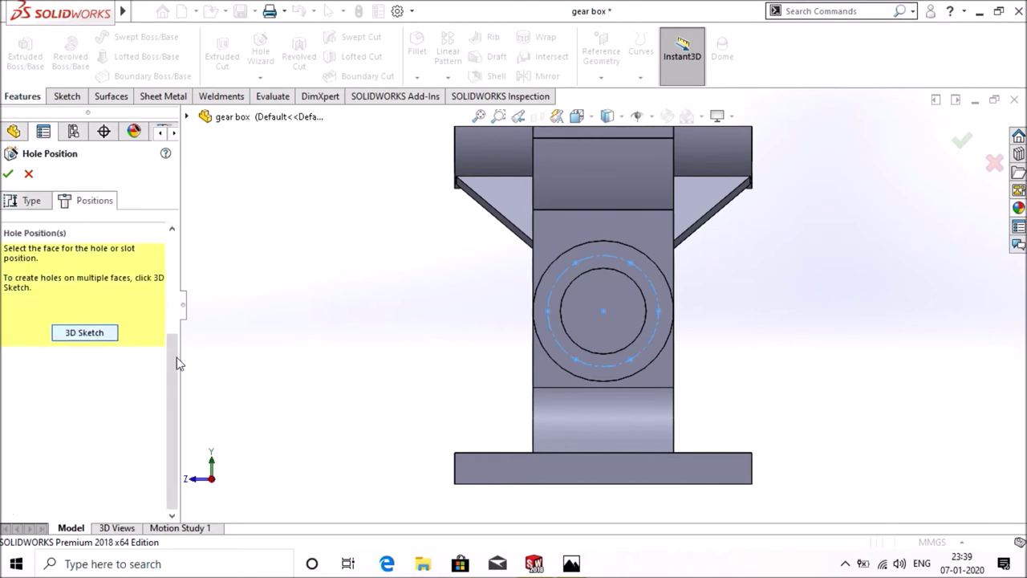
- Place the M6x1.0 tapped holes on all six bolt-circle points around the side boss
click(547, 311)
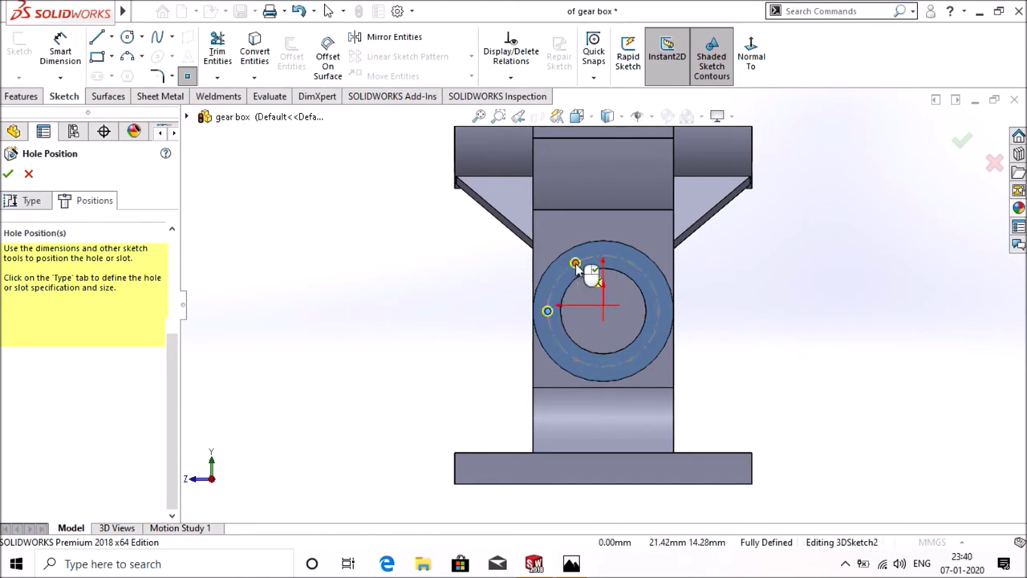
click(575, 263)
scroll(575, 263, down, 2)
scroll(575, 263, down, 3)
click(704, 276)
click(759, 375)
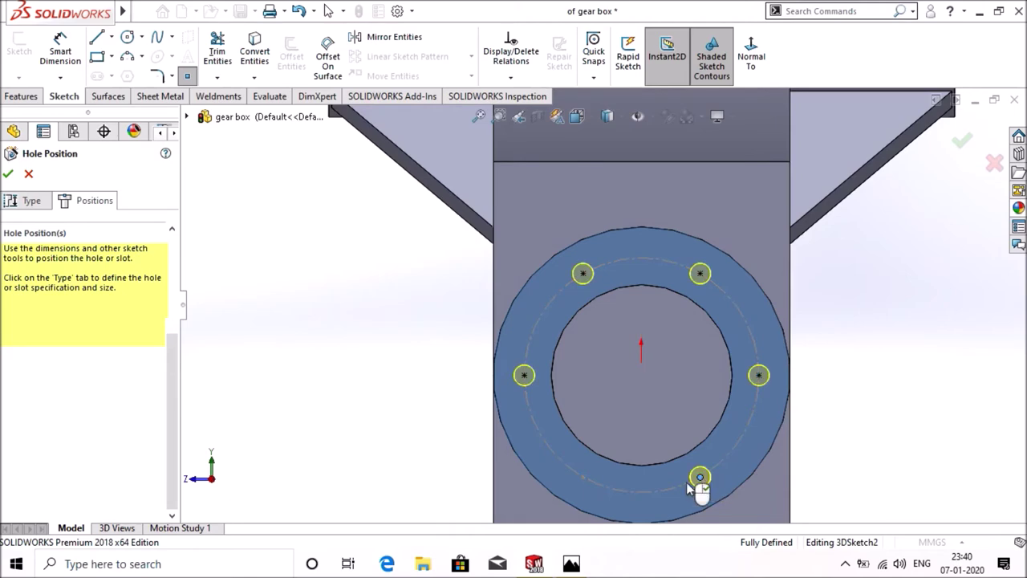
click(701, 477)
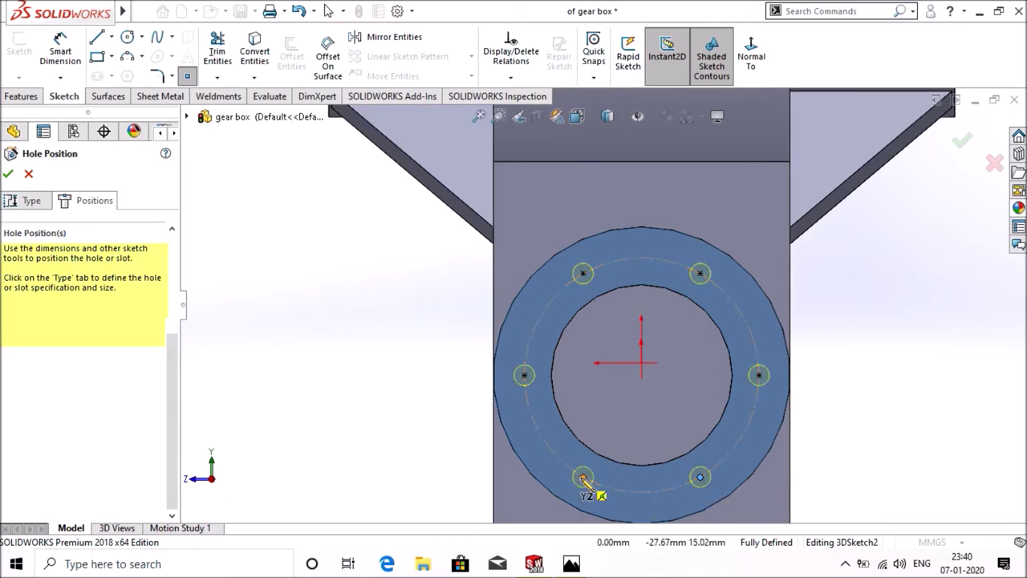
click(582, 477)
key(Return)
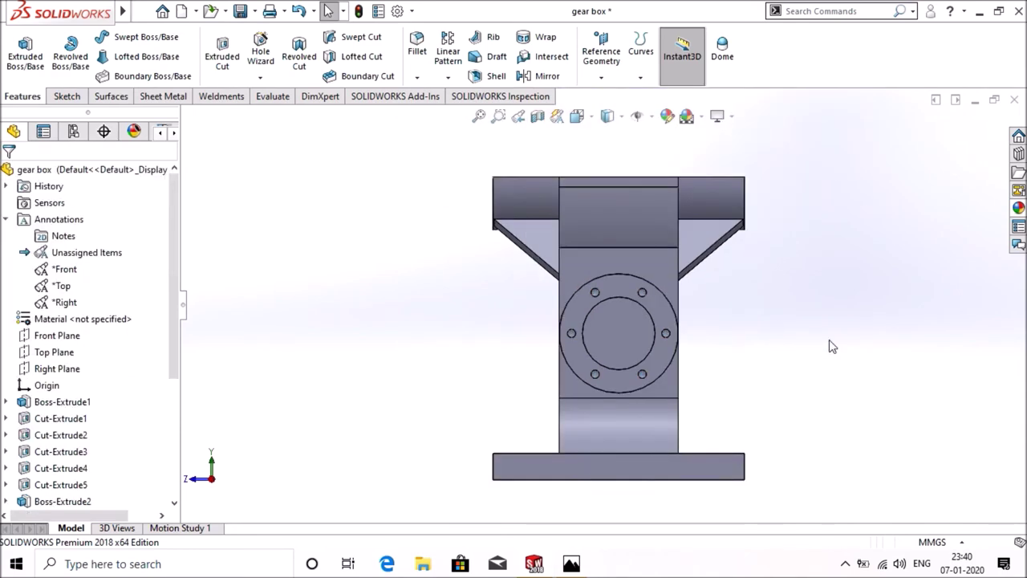
mouse_move(871, 309)
middle_down()
mouse_move(869, 341)
mouse_move(880, 337)
mouse_move(847, 343)
middle_up()
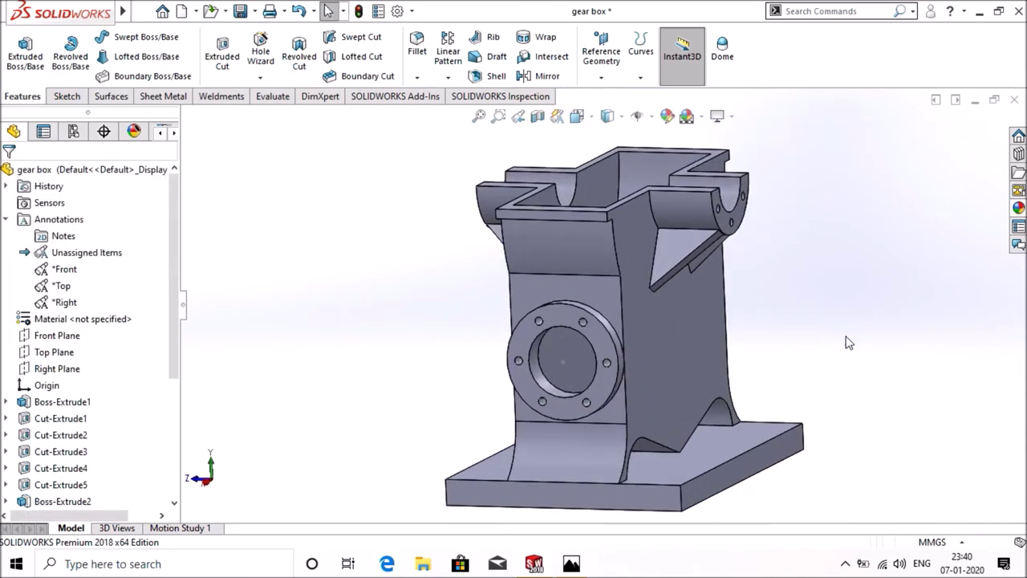
- Start a new sketch on the Front Plane, viewed normal to it
drag(171, 282, 171, 313)
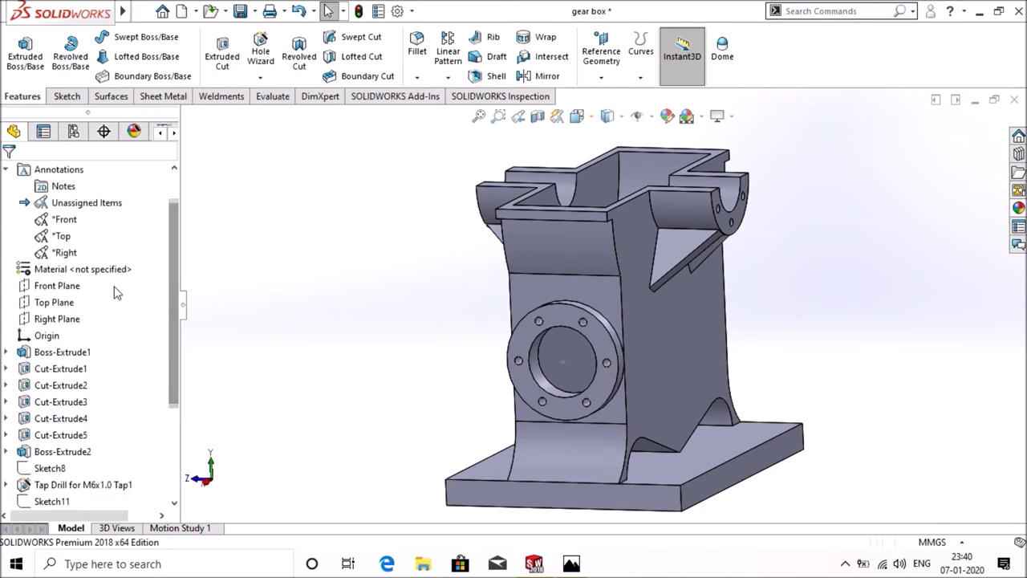
click(64, 293)
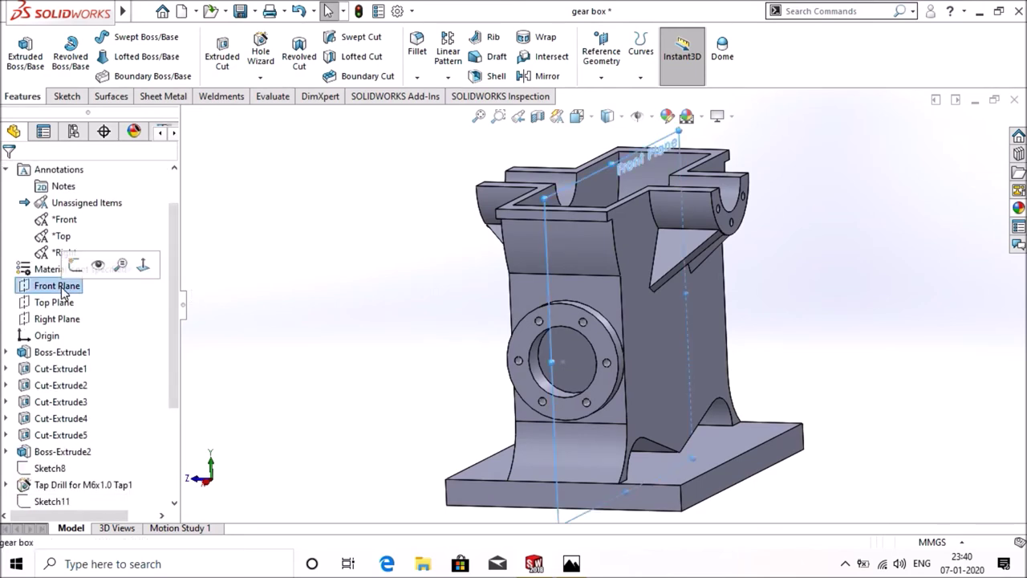
click(75, 265)
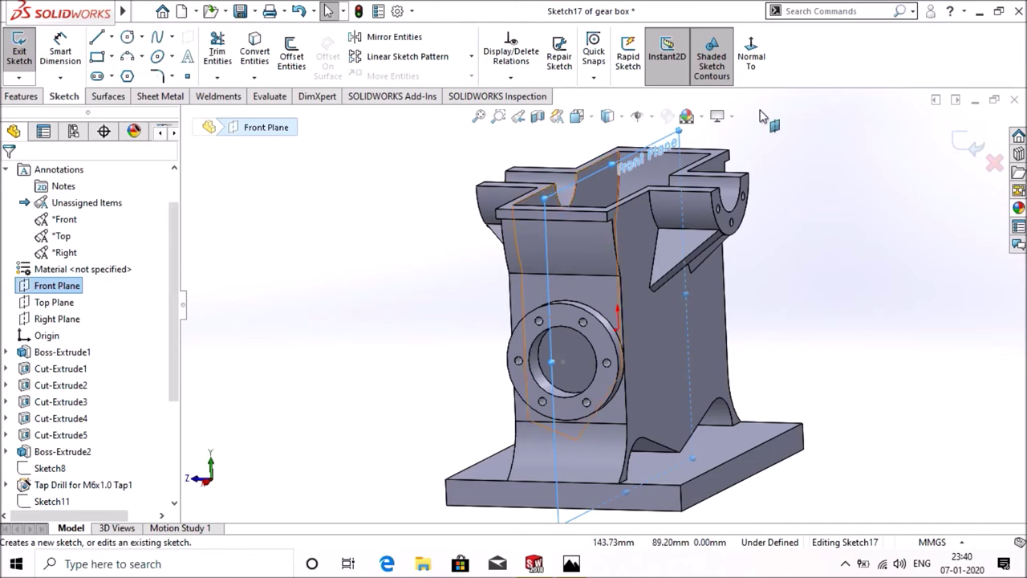
click(767, 64)
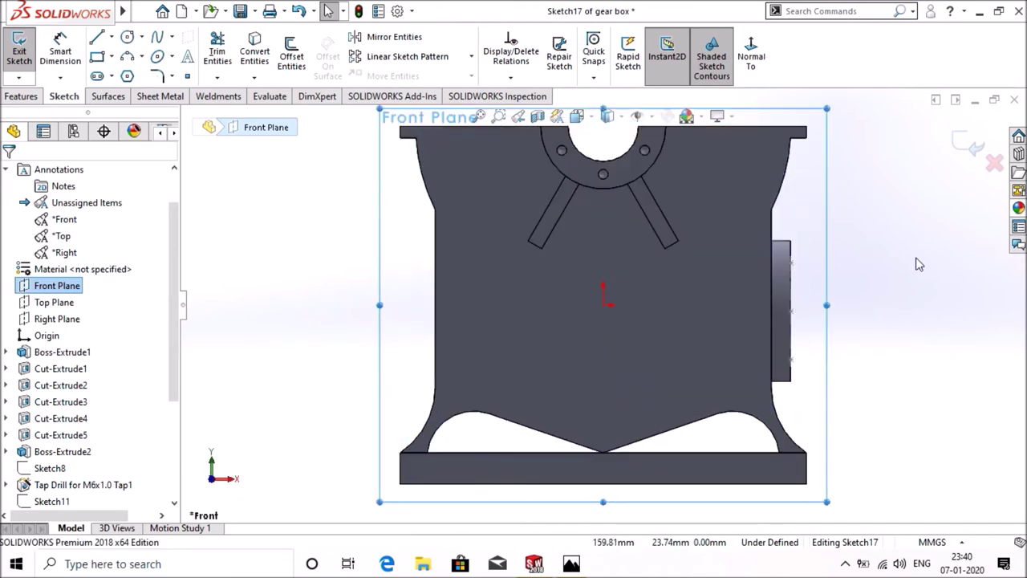
- Draw a sloped line from the housing's top-right corner down to the side boss
click(96, 36)
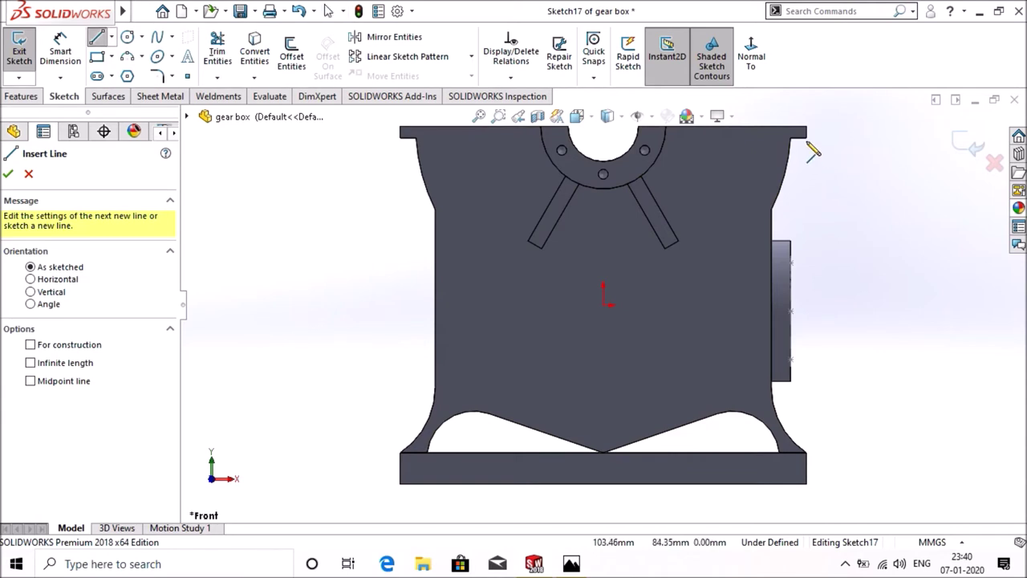
drag(806, 138, 791, 242)
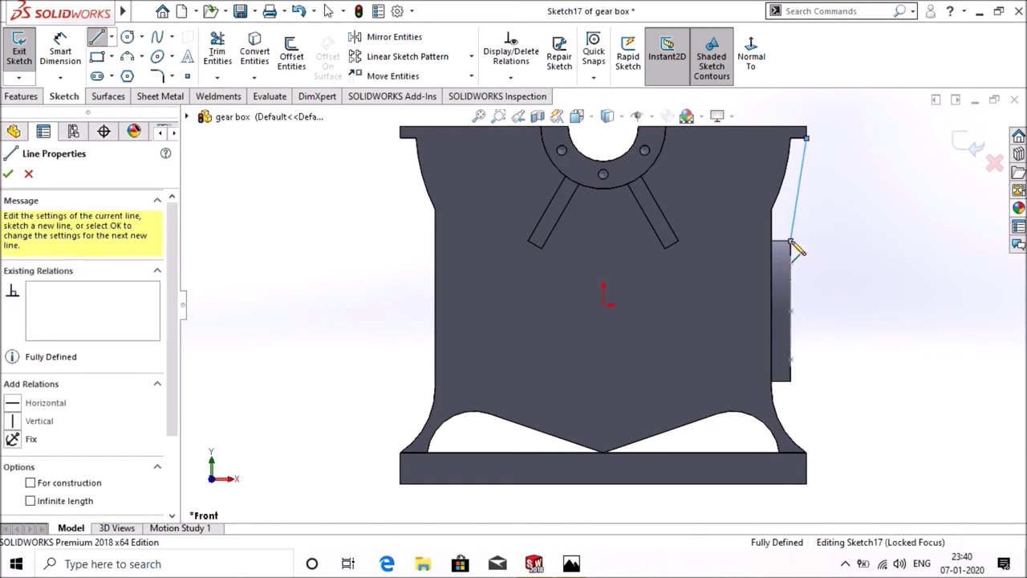
right_click(791, 240)
click(816, 250)
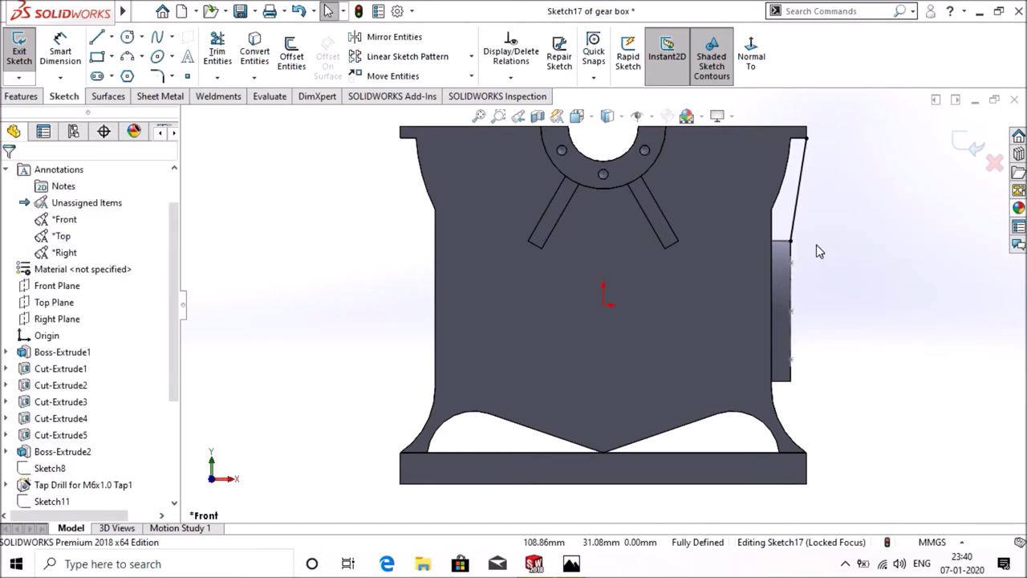
click(751, 50)
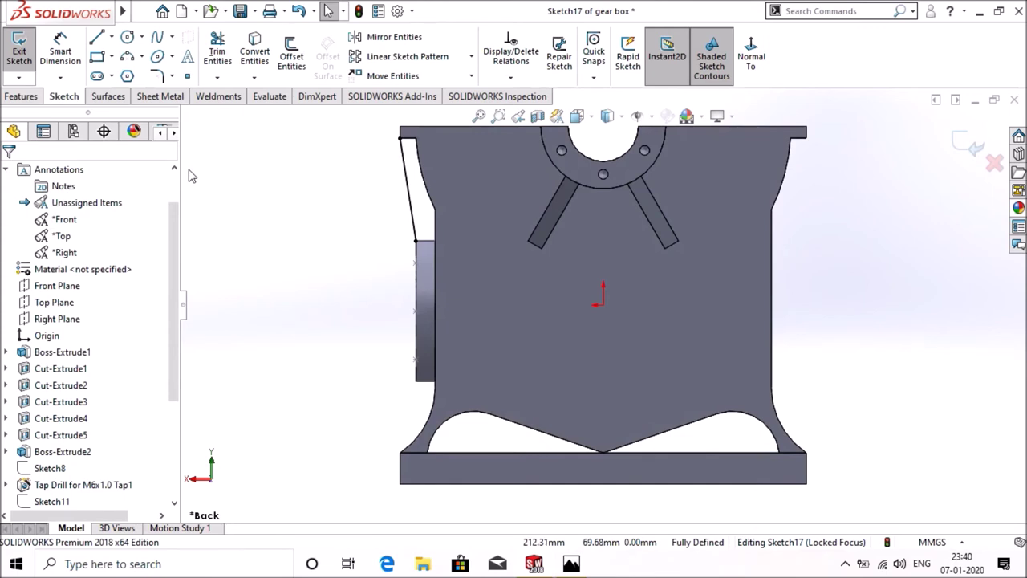
- Build a 4 mm thick rib from the Sketch17 line, bracing the side boss to the top corner
click(11, 97)
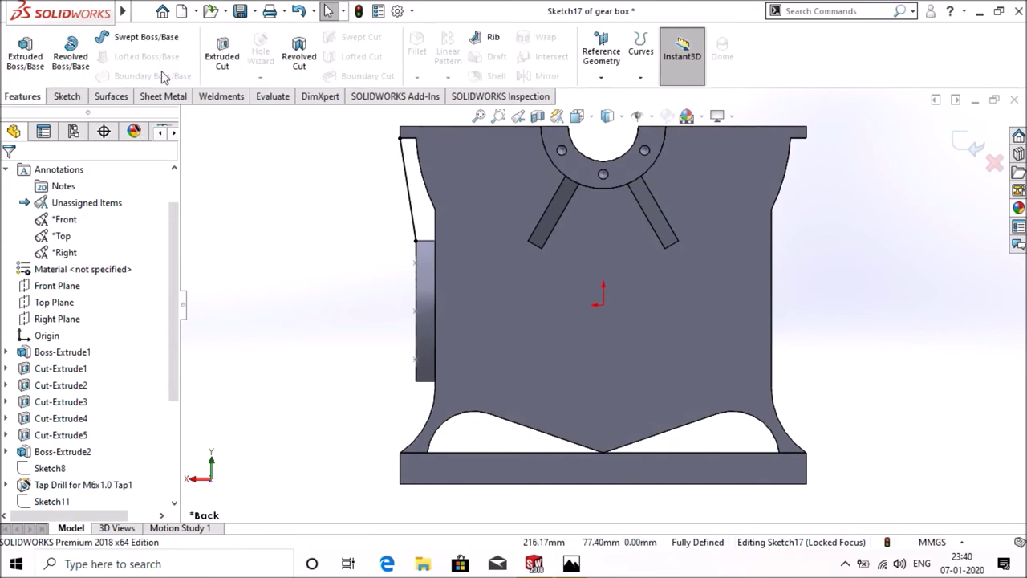
click(482, 38)
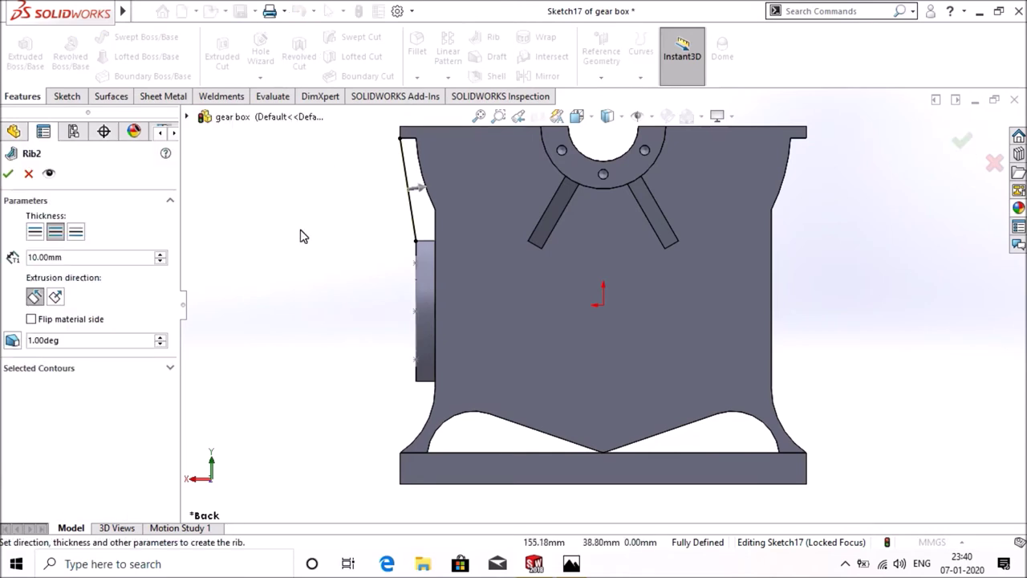
click(69, 257)
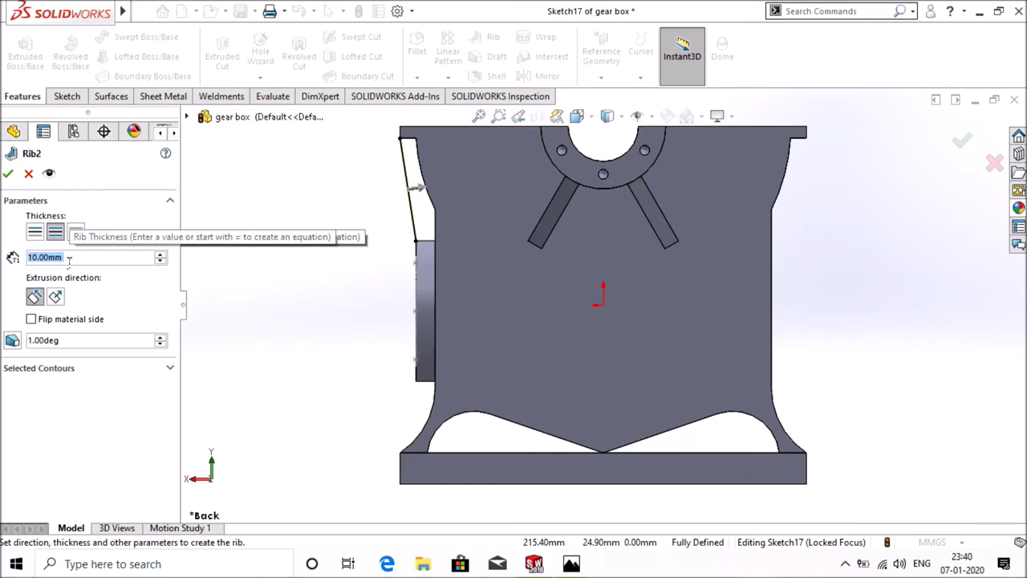
text(4)
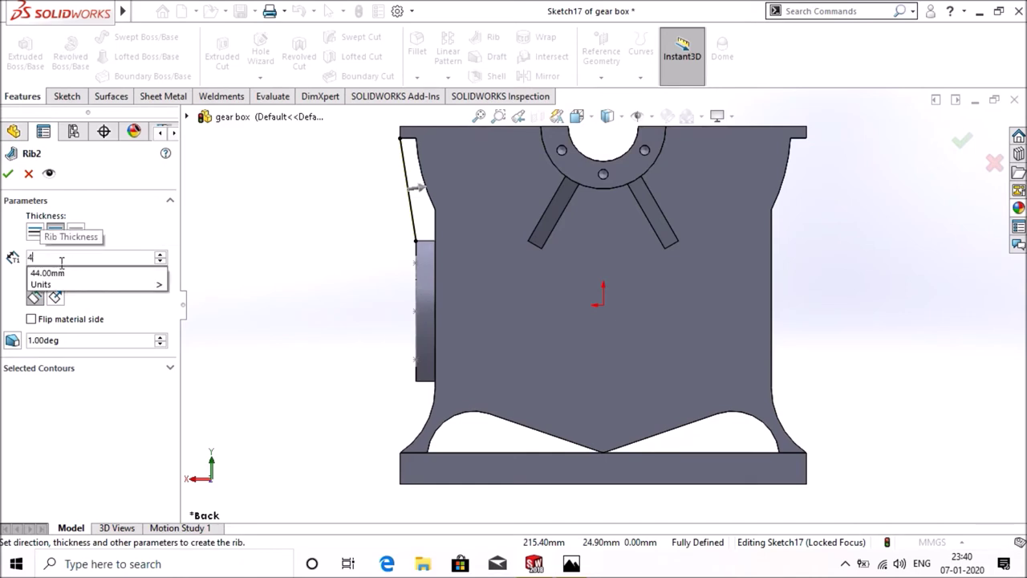
key(Return)
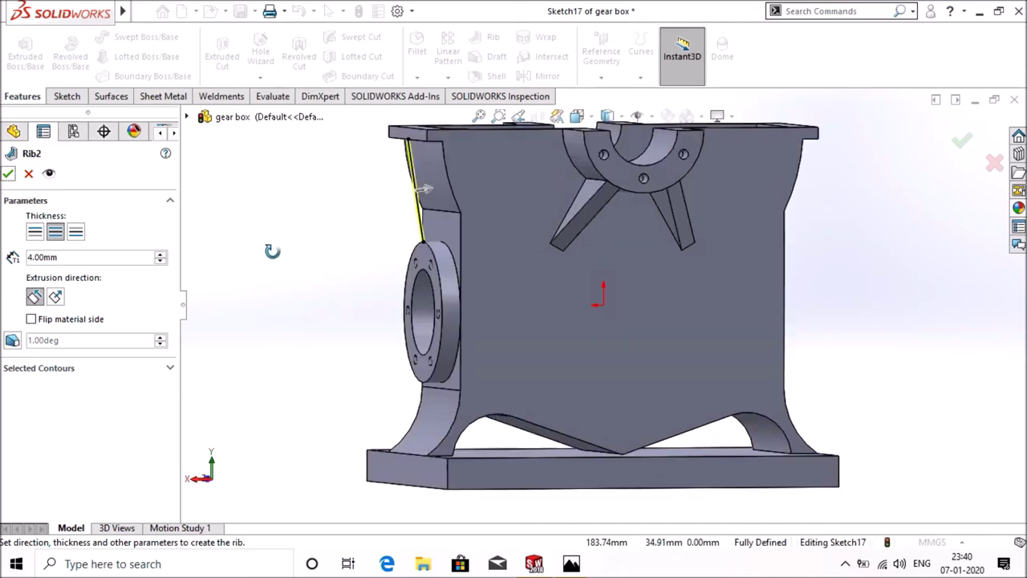
middle_drag(238, 241, 301, 262)
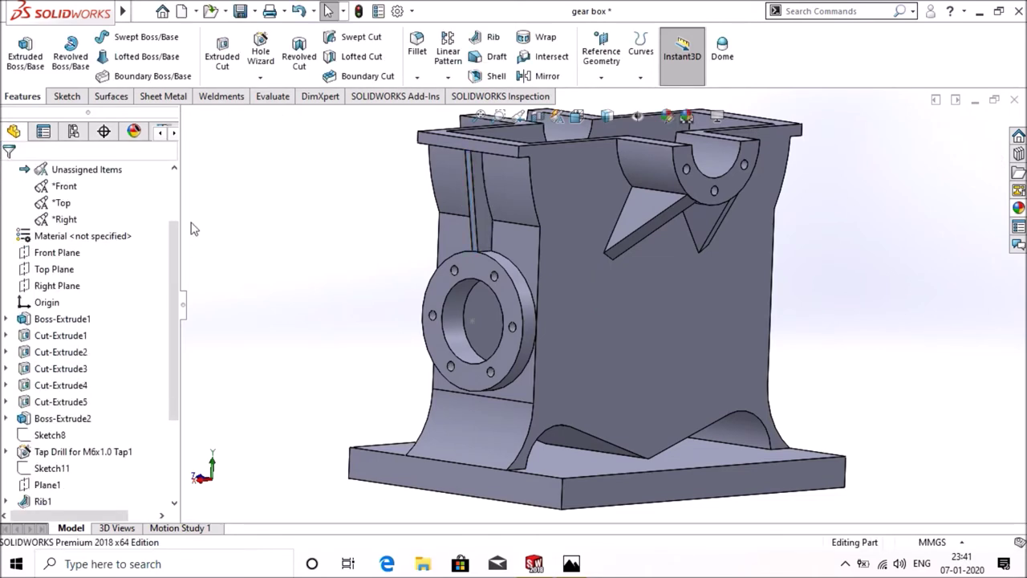
click(74, 254)
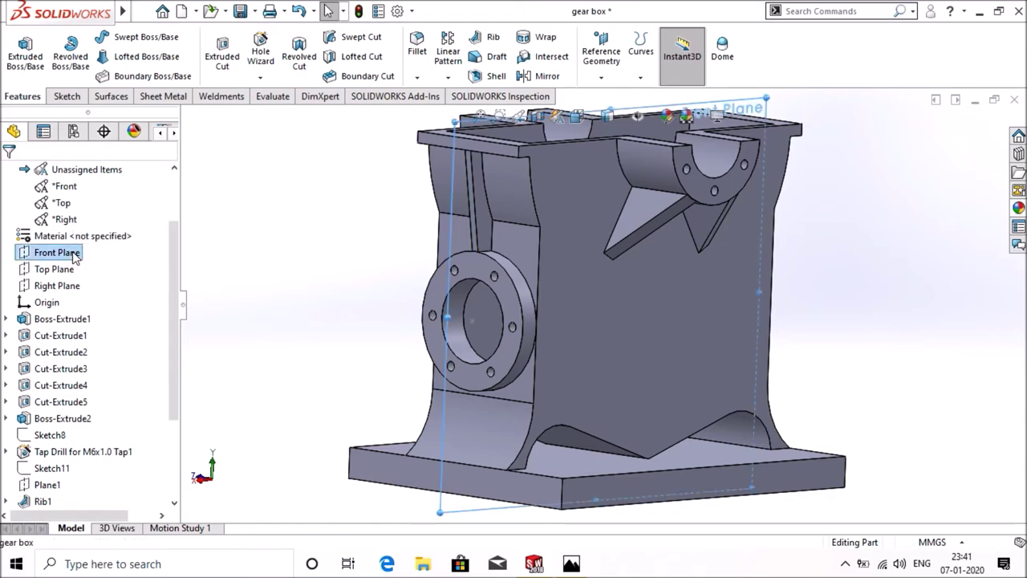
- Open a new sketch on the Front Plane, viewed from the housing's back
right_click(74, 253)
click(85, 227)
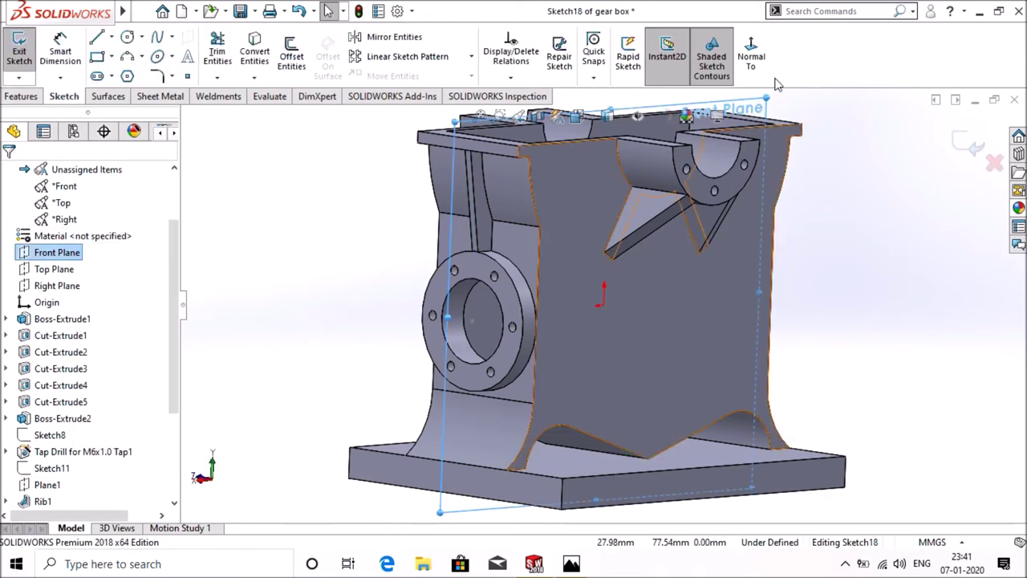
click(756, 58)
click(760, 61)
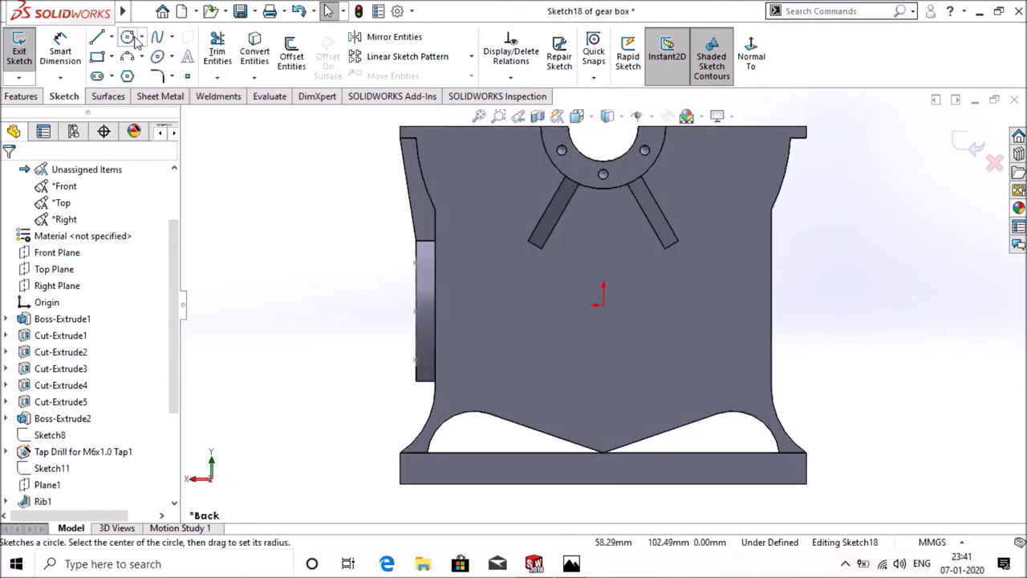
- Draw a line from the left boss's bottom to the base's lower-left corner and exit the sketch
click(97, 37)
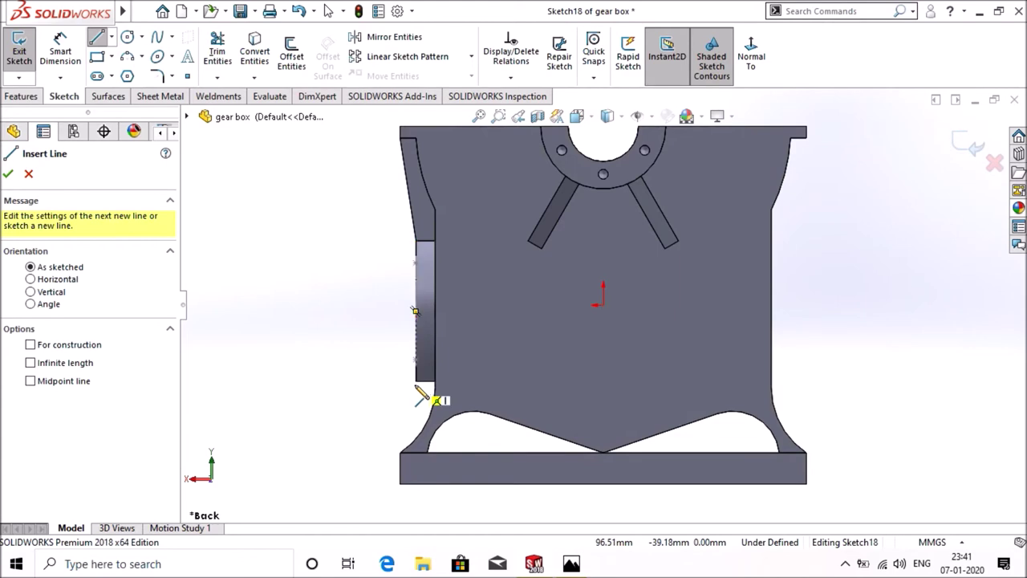
click(415, 385)
click(401, 454)
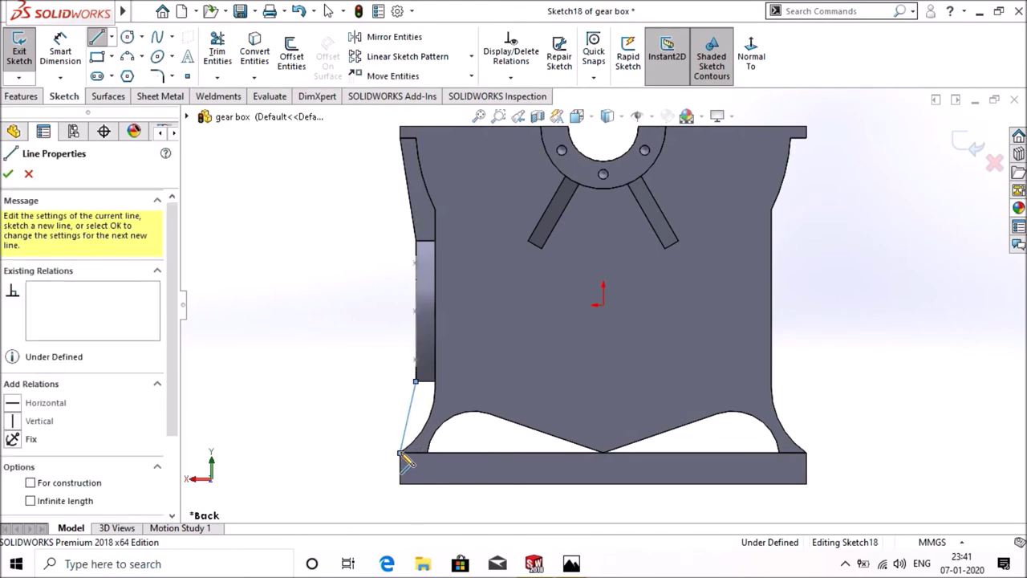
right_click(400, 454)
click(439, 385)
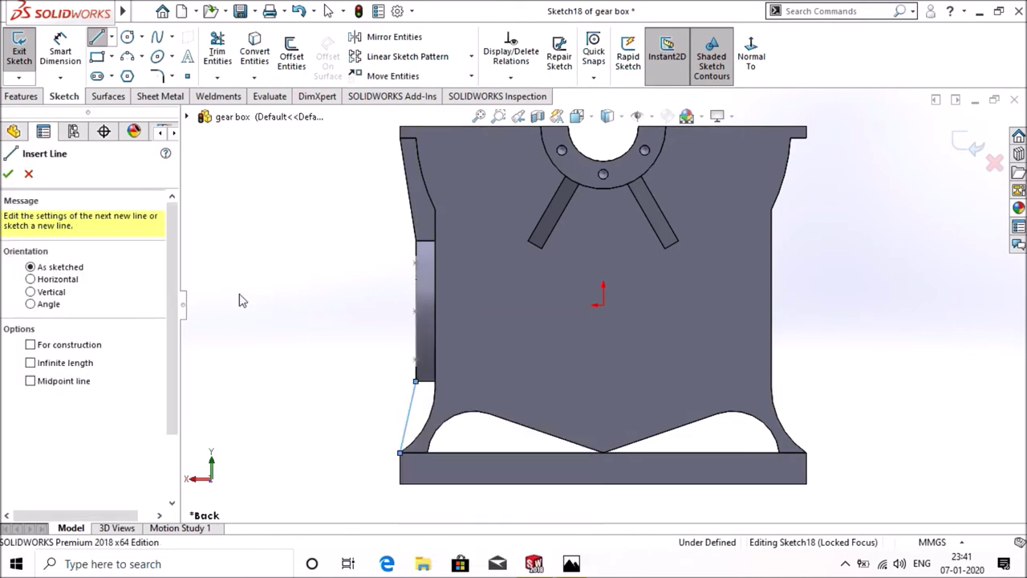
click(22, 96)
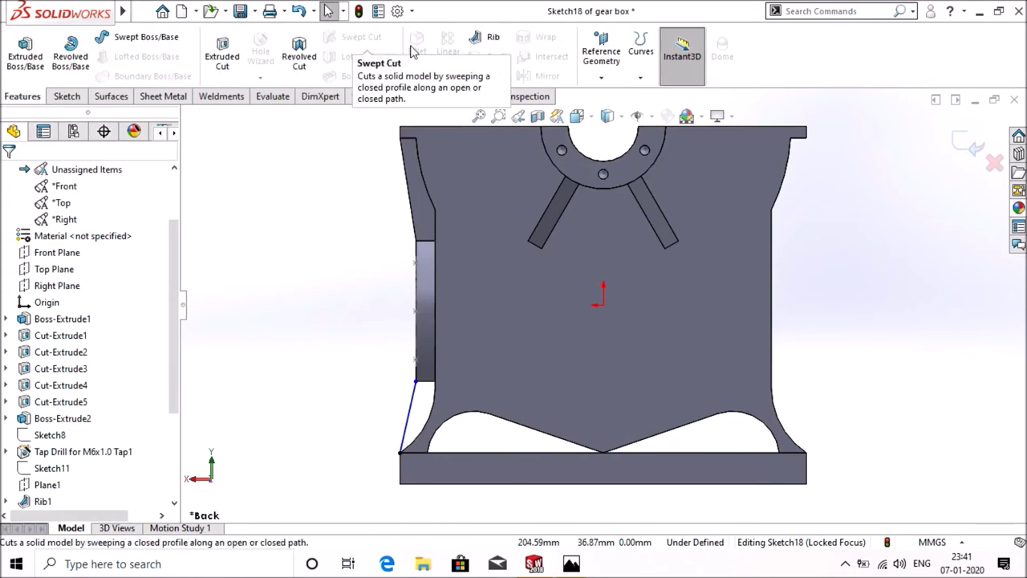
- Create Rib3 at 4.00 mm thickness from Sketch18, bracing the boss underside to the base
click(486, 37)
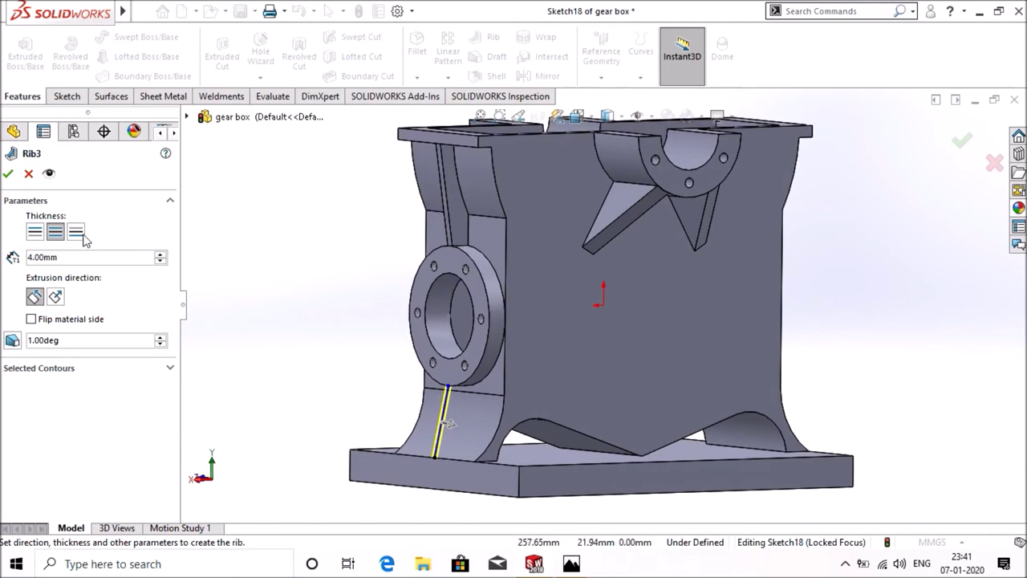
click(8, 175)
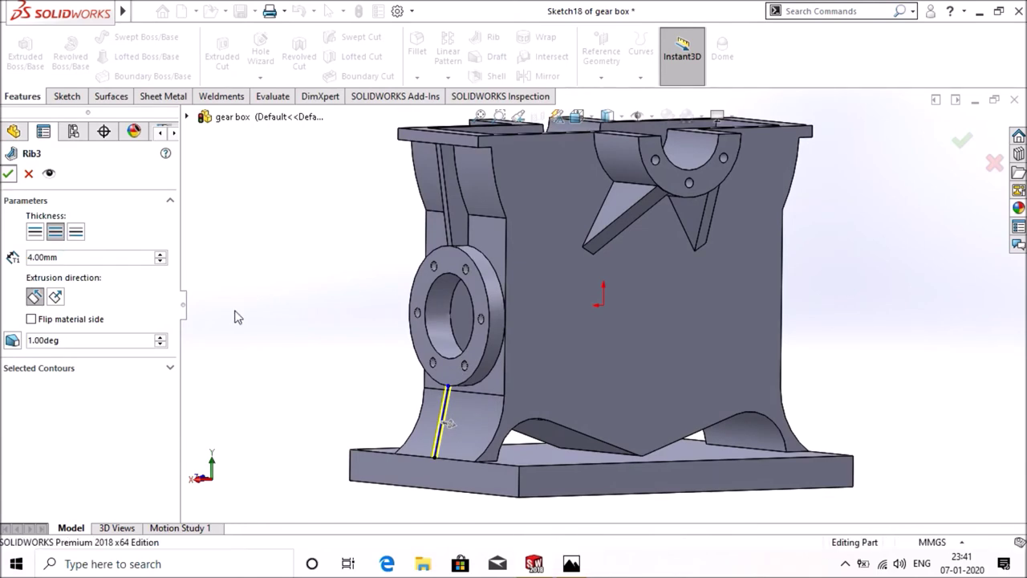
middle_drag(264, 321, 260, 344)
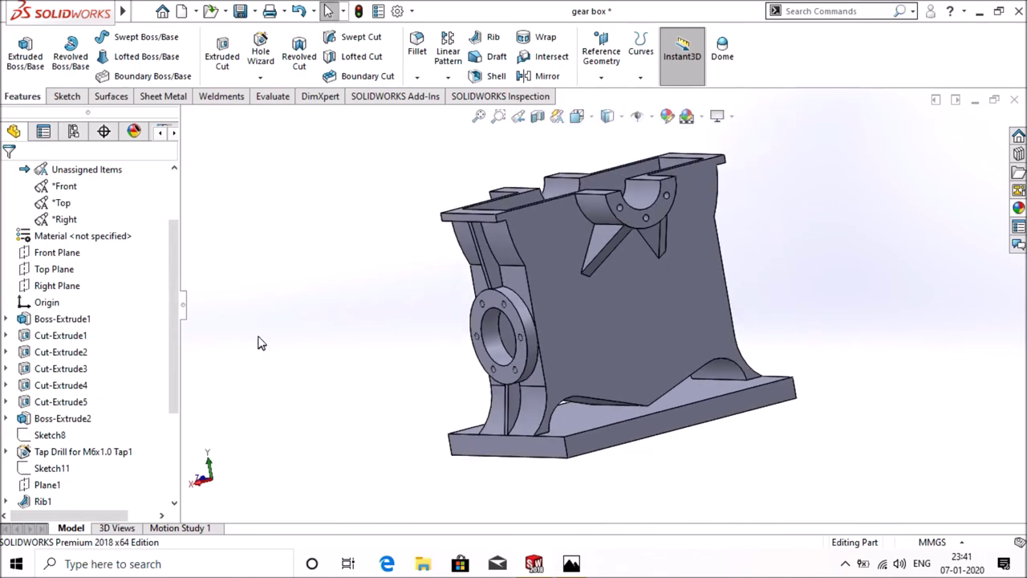
click(543, 75)
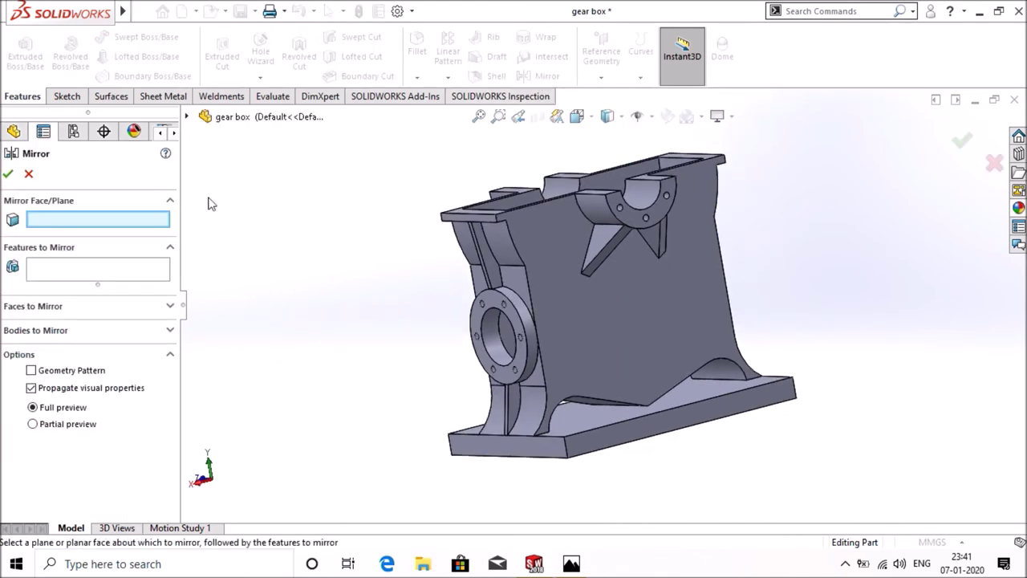
- Mirror Rib3, the M6x1.0 Tap2 holes, Rib2, Cut-Extrude6 and Boss-Extrude3 about the Right Plane
click(188, 117)
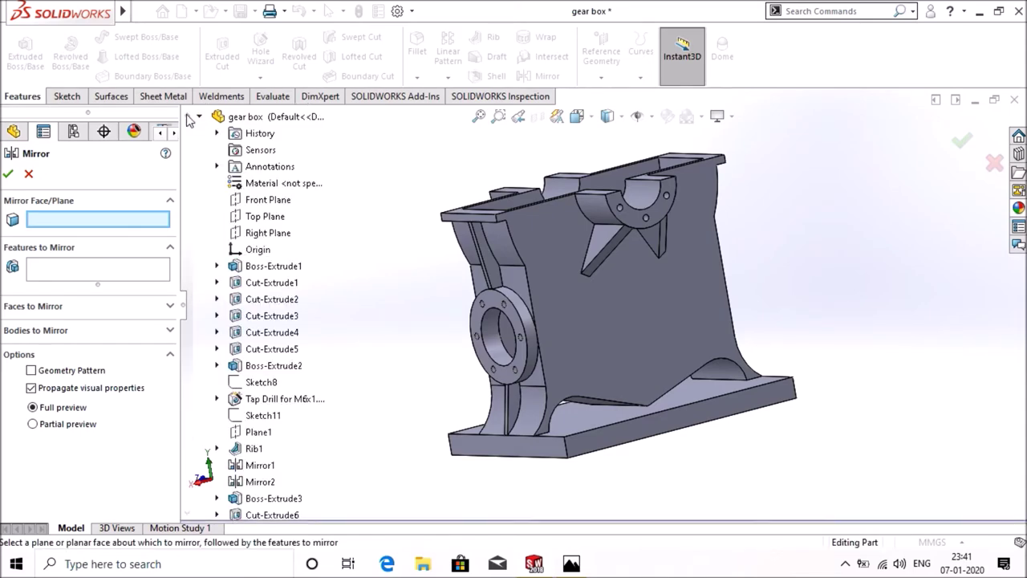
click(257, 234)
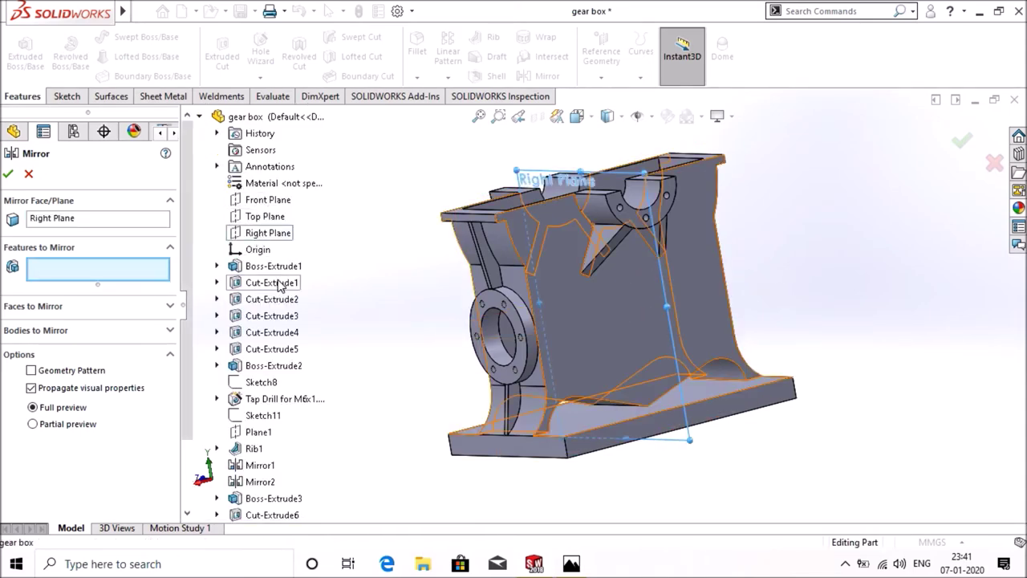
scroll(297, 482, down, 2)
click(245, 500)
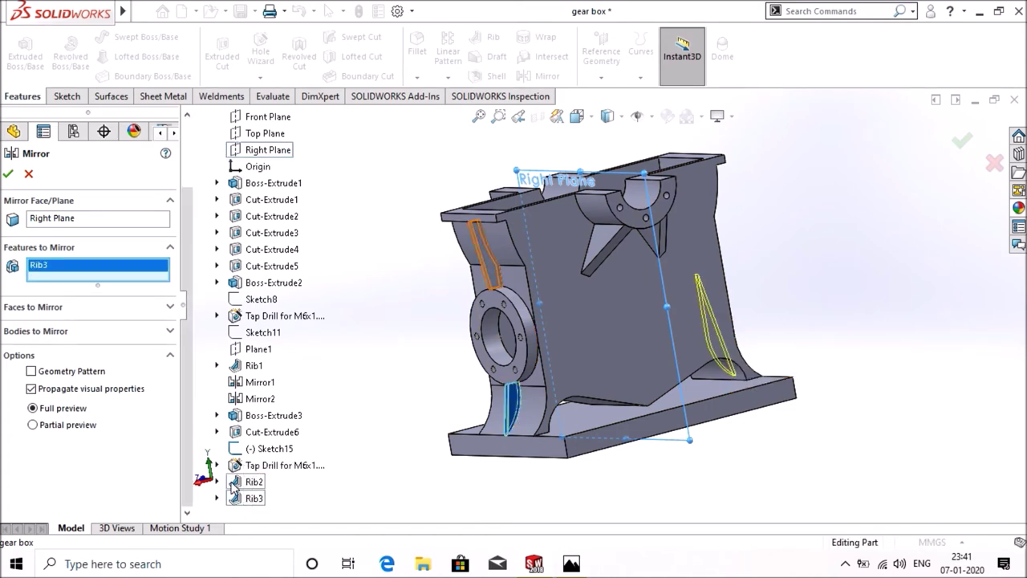
click(273, 471)
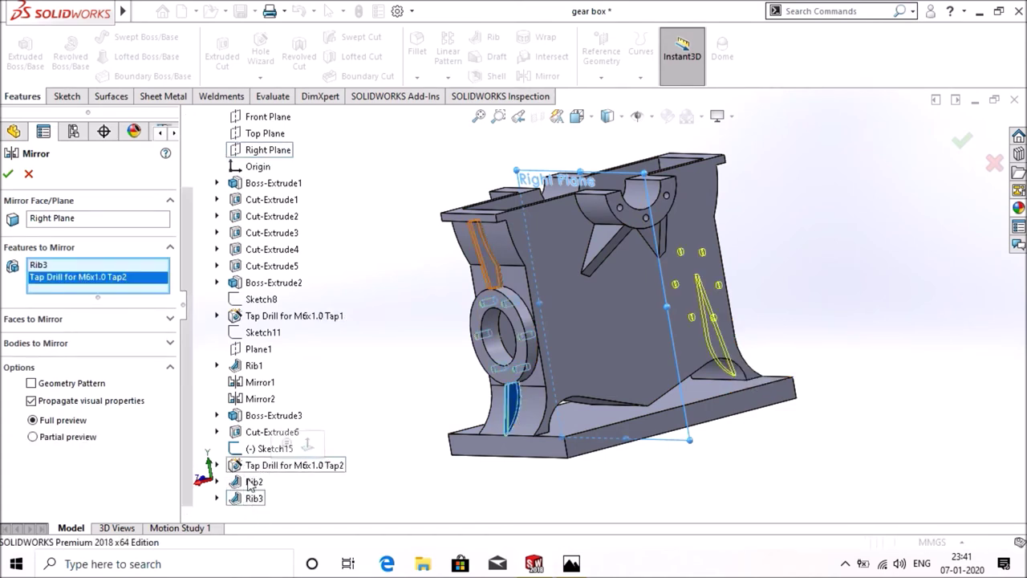
click(251, 482)
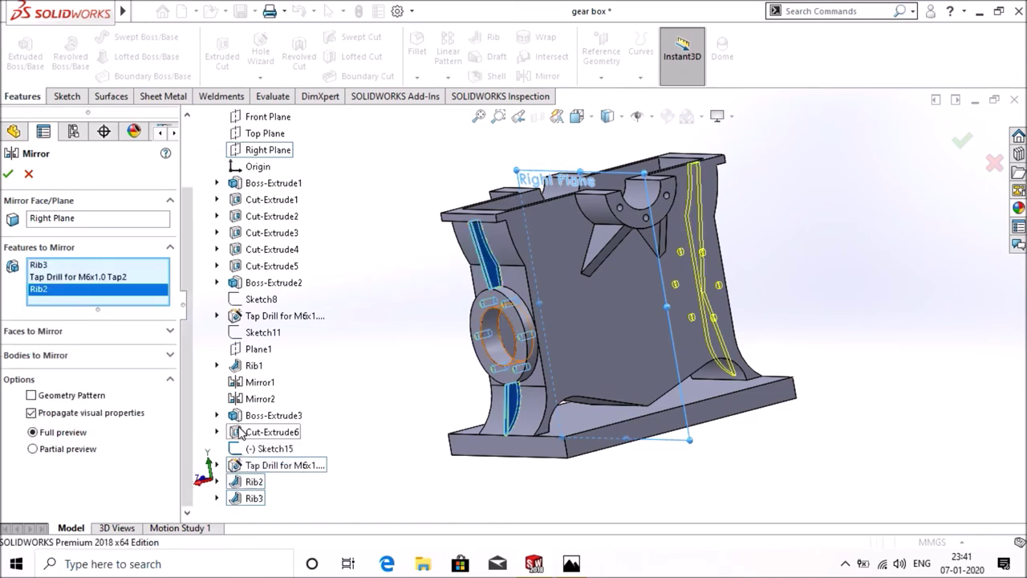
click(240, 433)
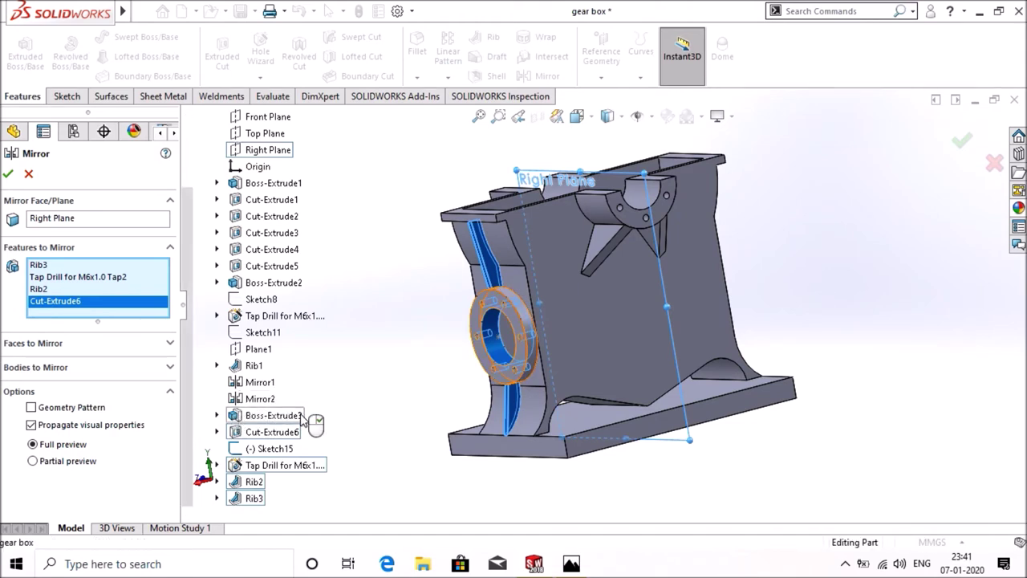
click(305, 417)
middle_drag(829, 307, 801, 309)
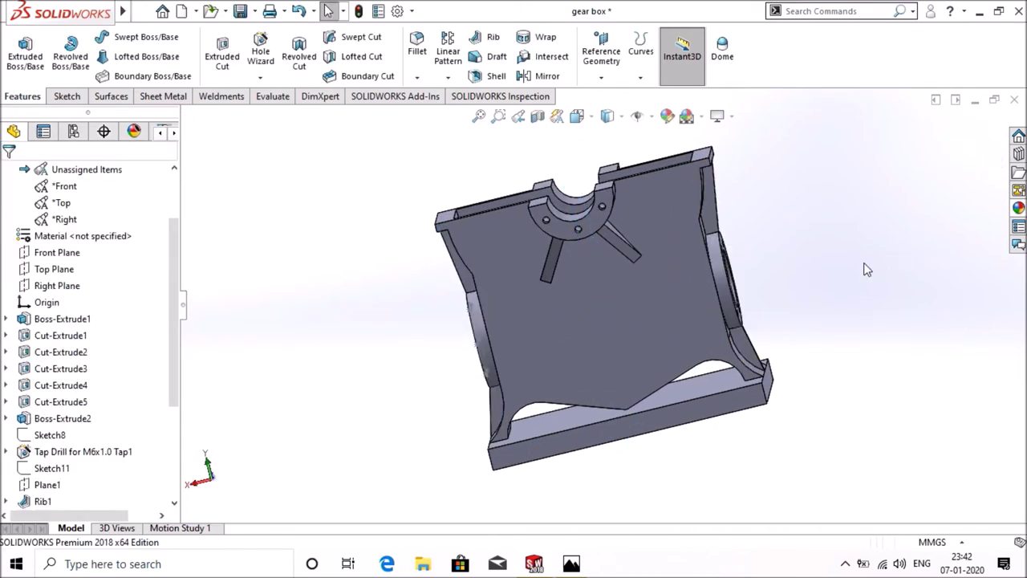
- Orbit the housing to face its large inner front wall and select that face
mouse_move(865, 269)
middle_down()
mouse_move(787, 377)
mouse_move(880, 359)
mouse_move(882, 476)
mouse_move(900, 386)
mouse_move(883, 321)
middle_up()
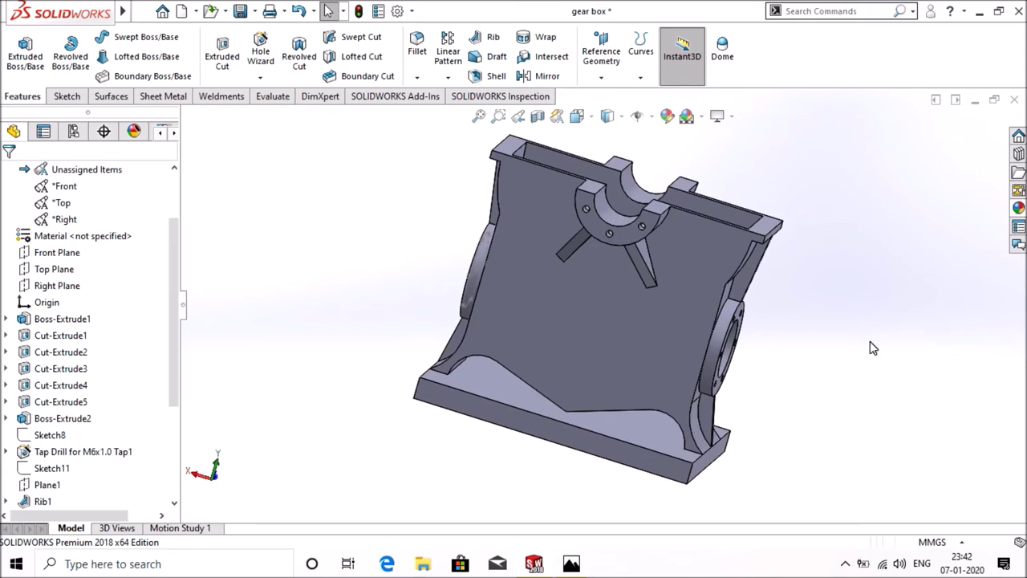
click(588, 374)
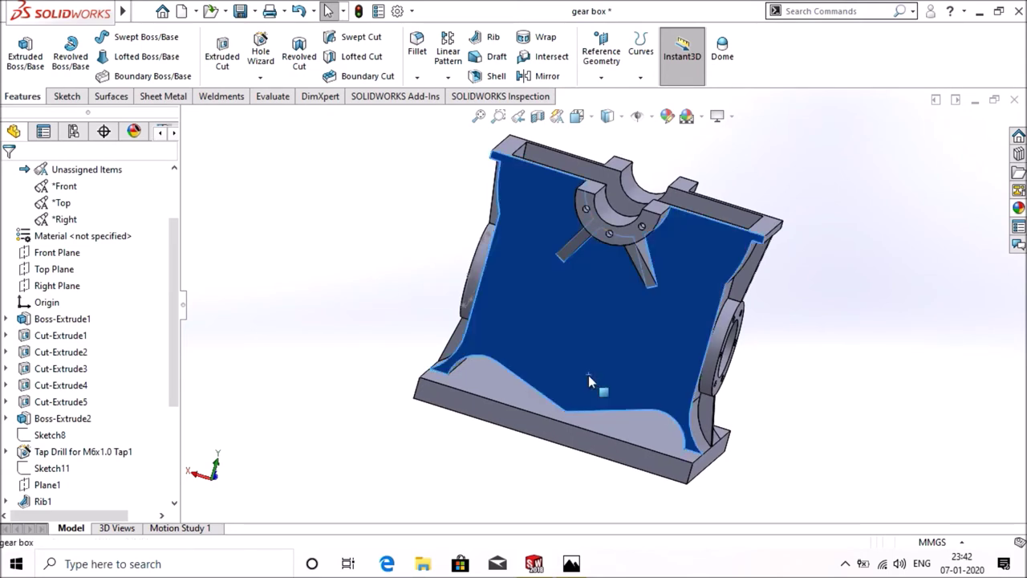
- Start Sketch19 on the inner front wall face, viewed square-on, ready to draw a circle
right_click(588, 374)
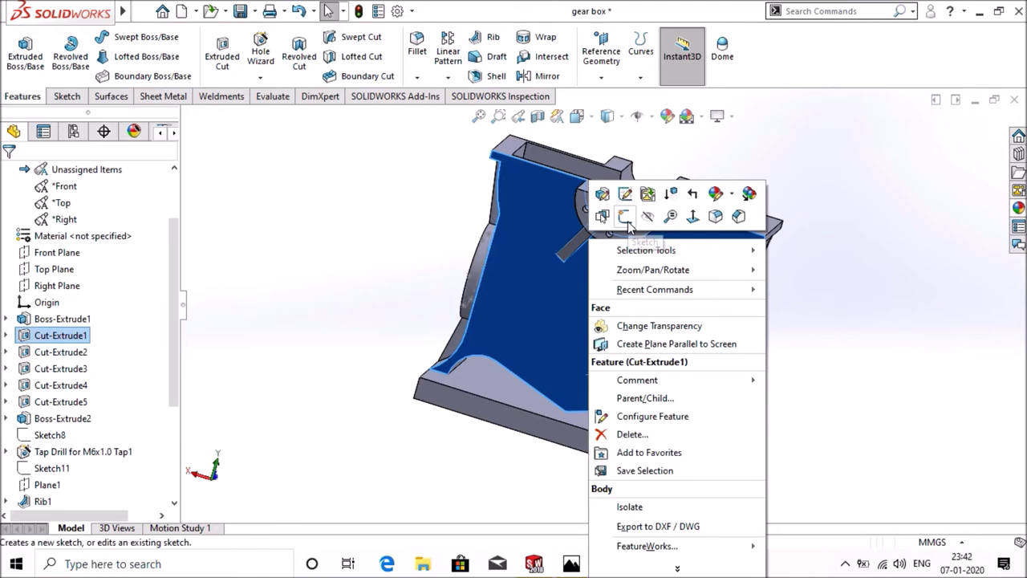
click(625, 216)
click(762, 46)
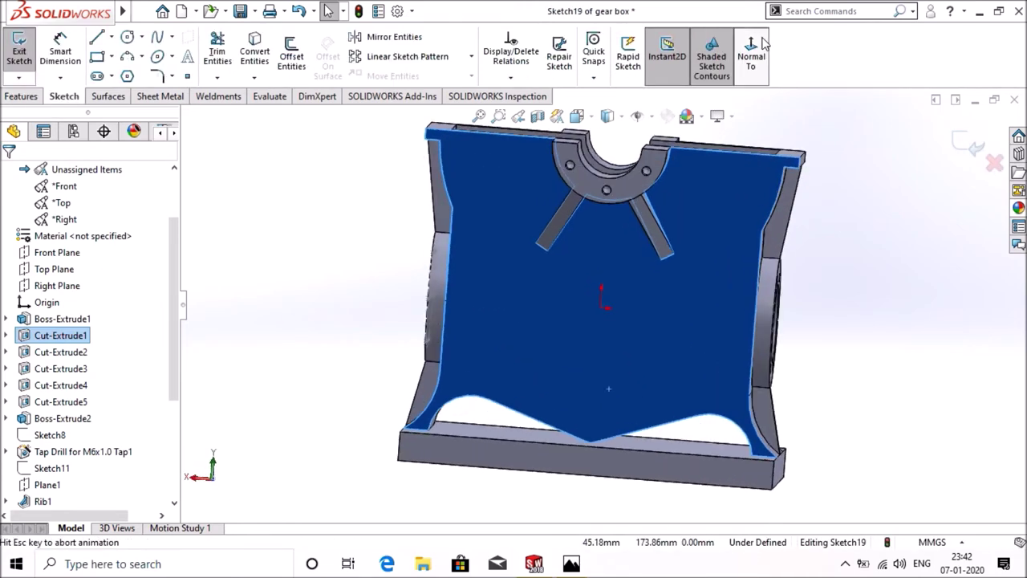
click(877, 410)
click(127, 39)
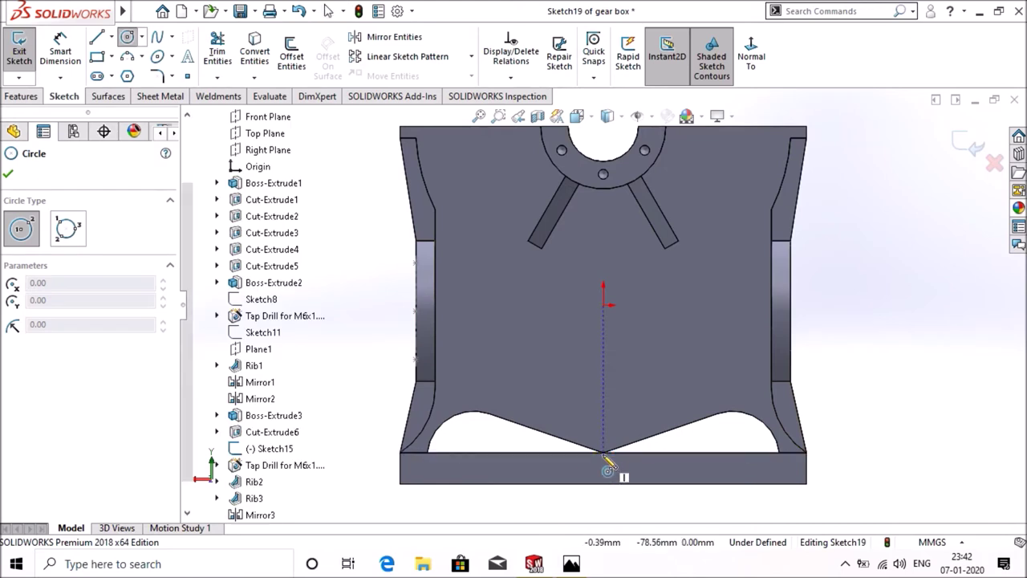
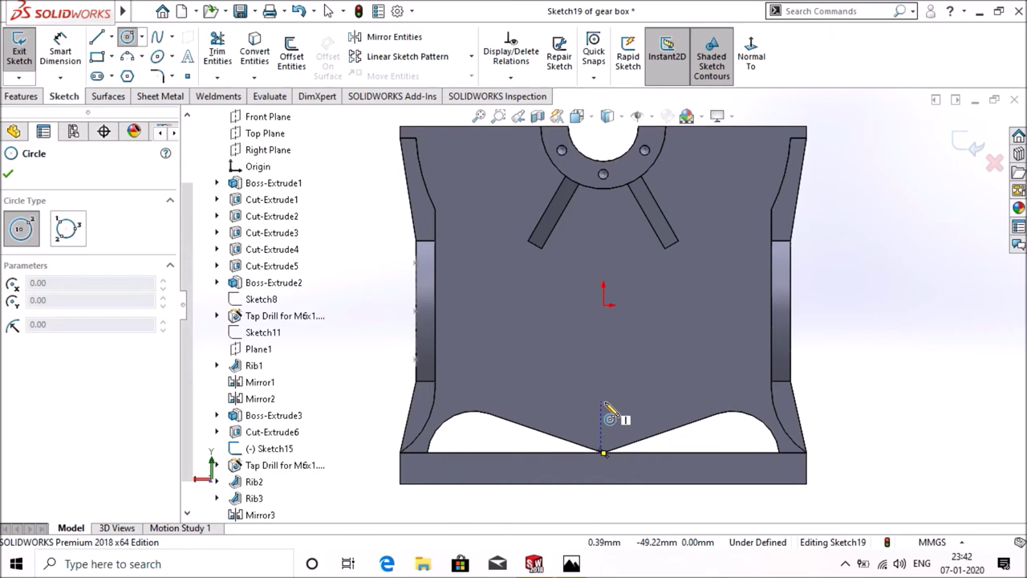
- Sketch a circle centred on the vertical centreline of the part
click(603, 401)
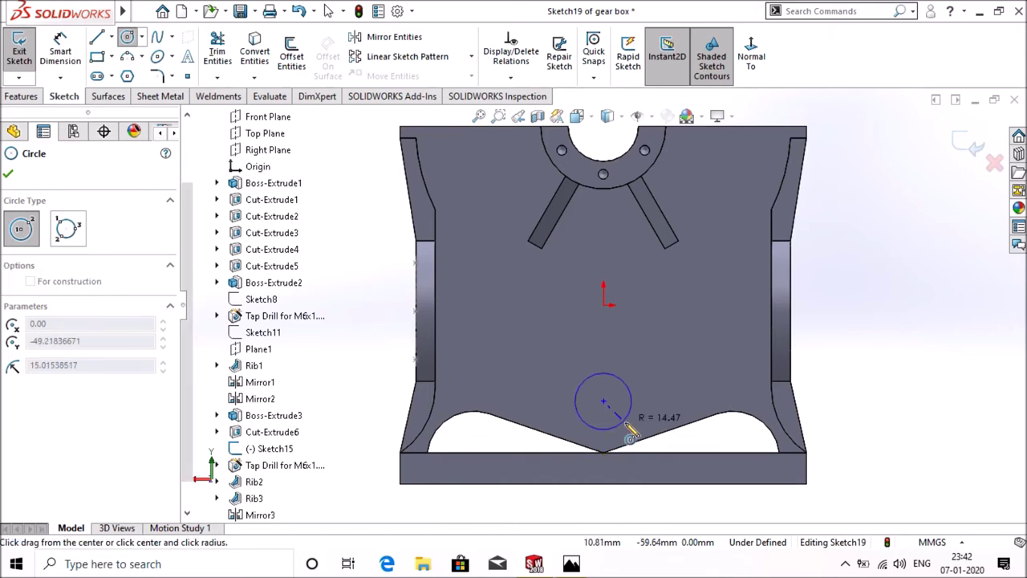
click(627, 420)
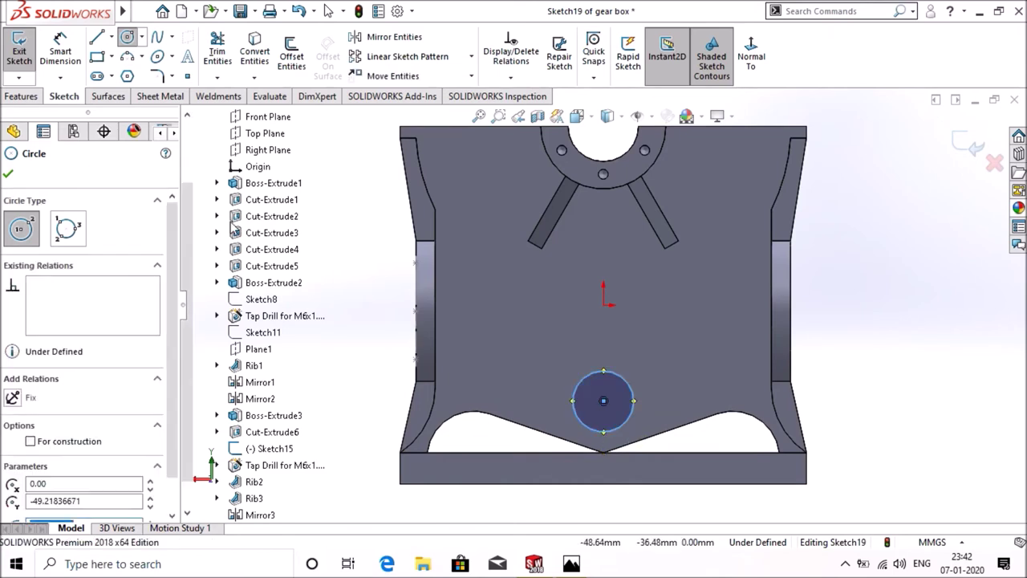
scroll(216, 156, up, 2)
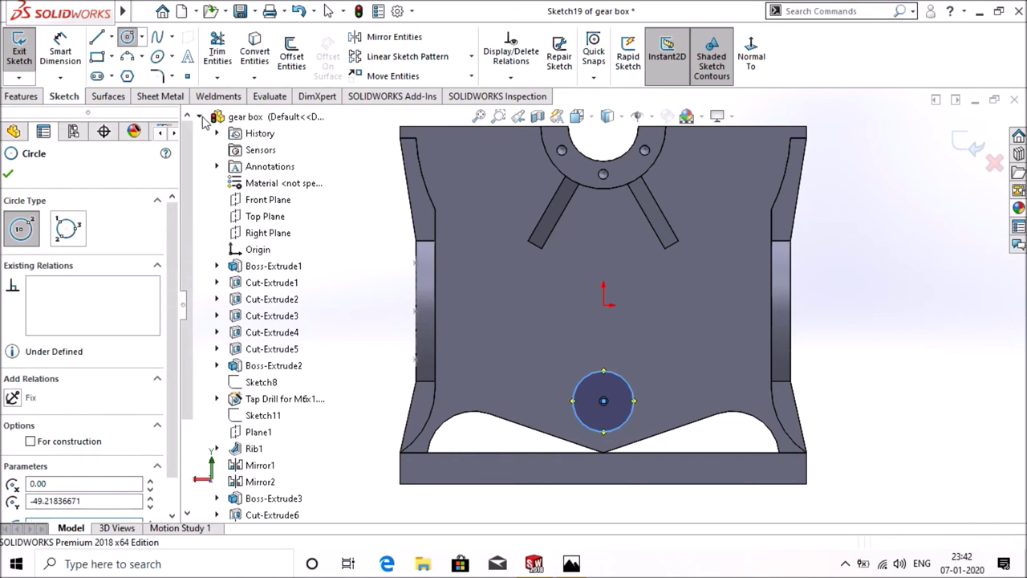
click(202, 116)
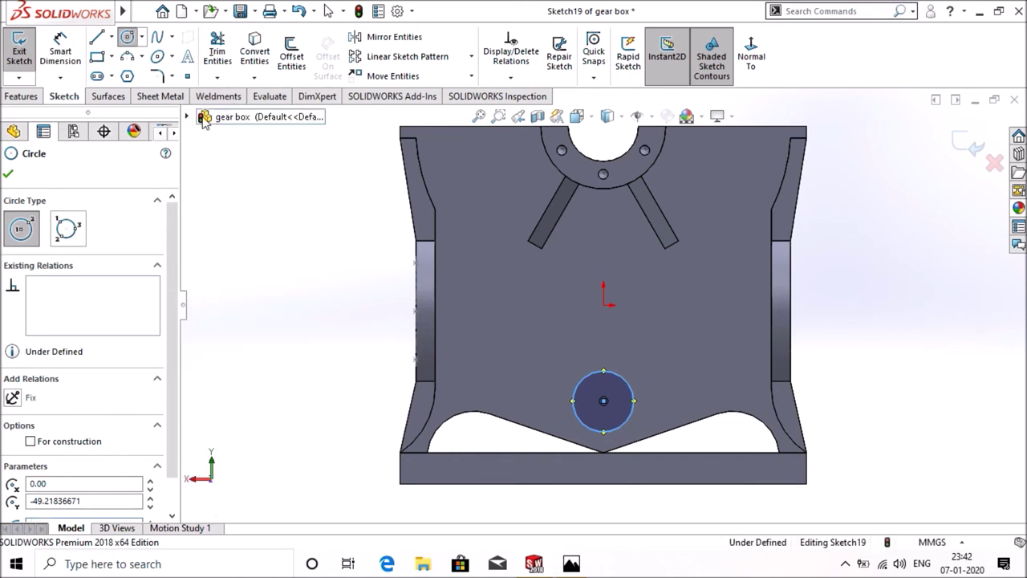
click(10, 174)
- Dimension the circle to Ø24 (12*2) with its centre 28 mm above the base's bottom edge
key(d)
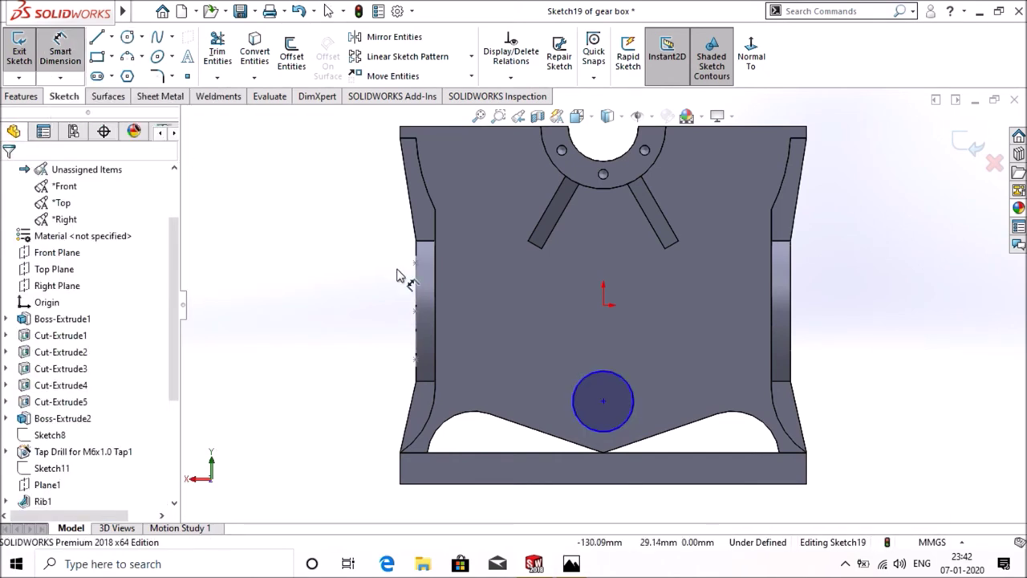
click(499, 358)
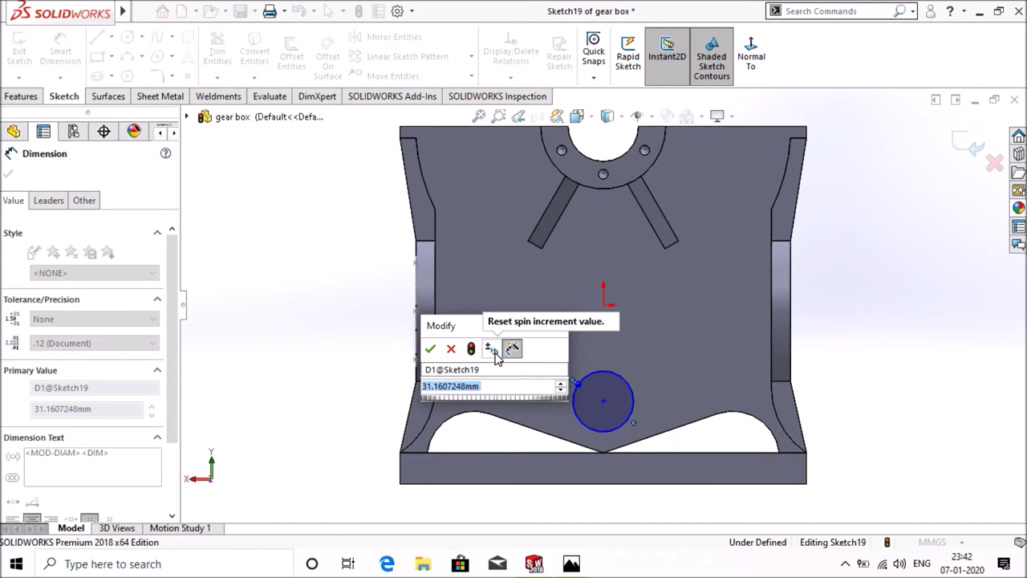
text(12)
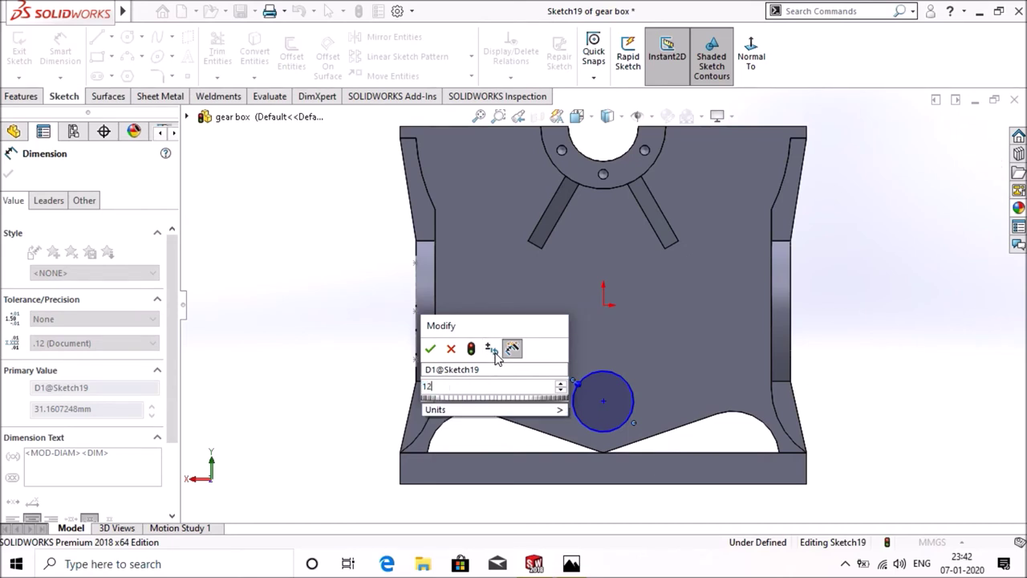
text(*2)
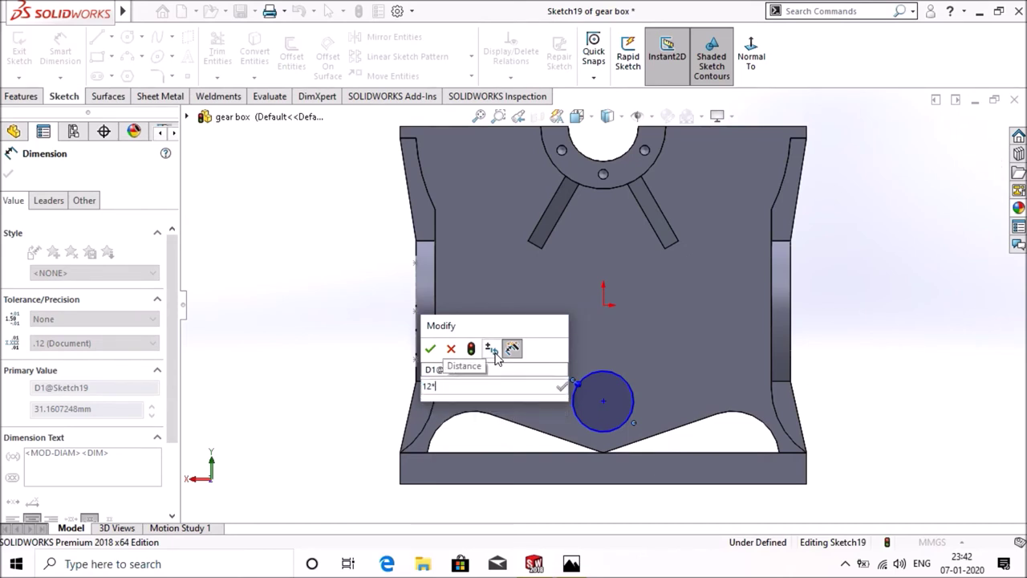
key(Return)
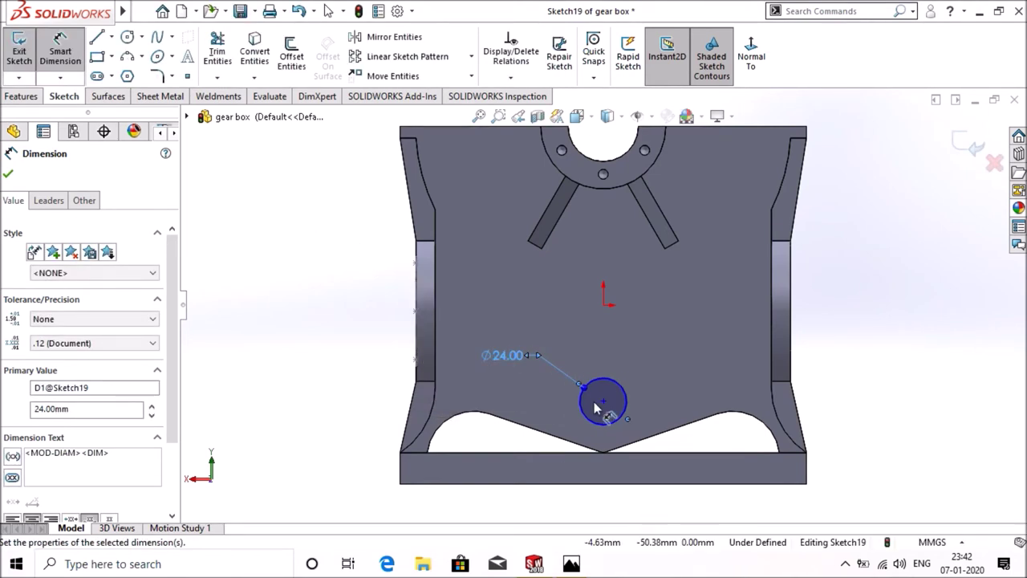
click(606, 453)
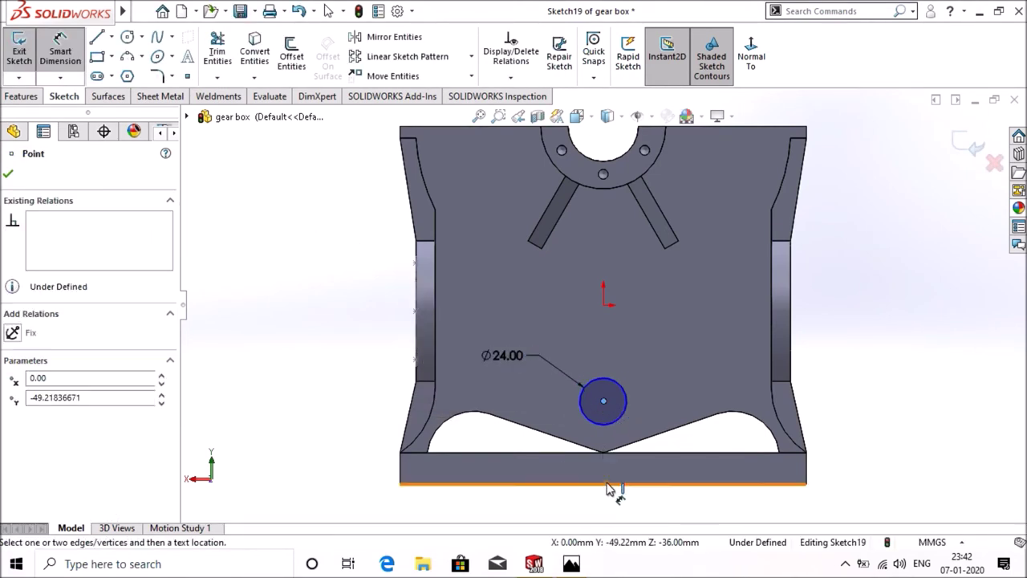
click(615, 483)
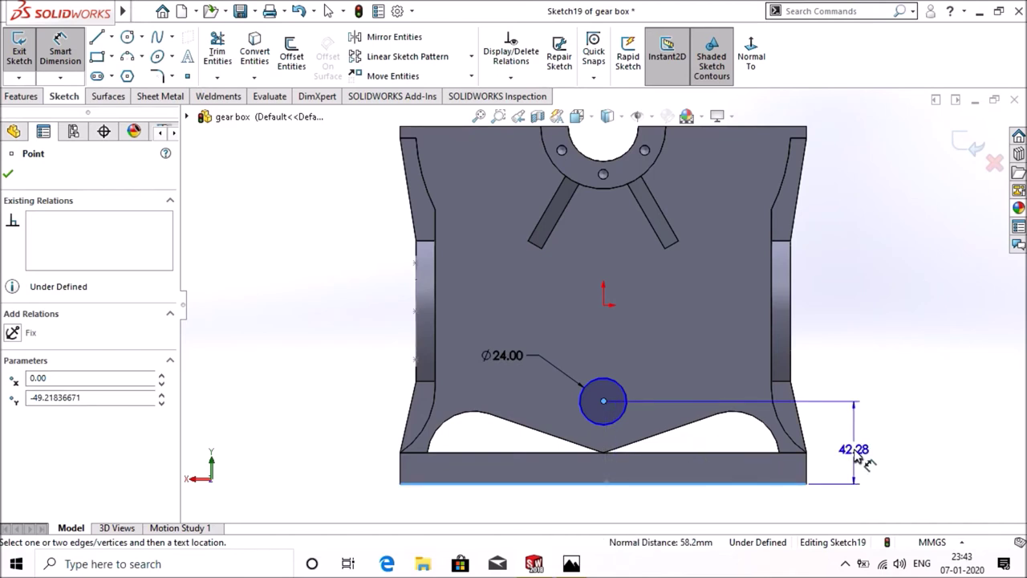
click(856, 456)
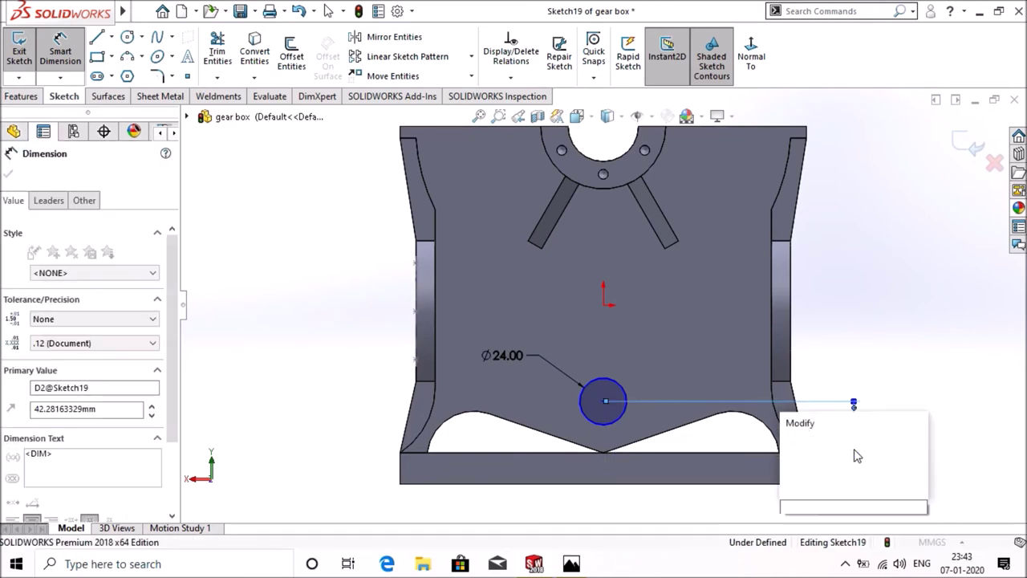
text(28)
key(Return)
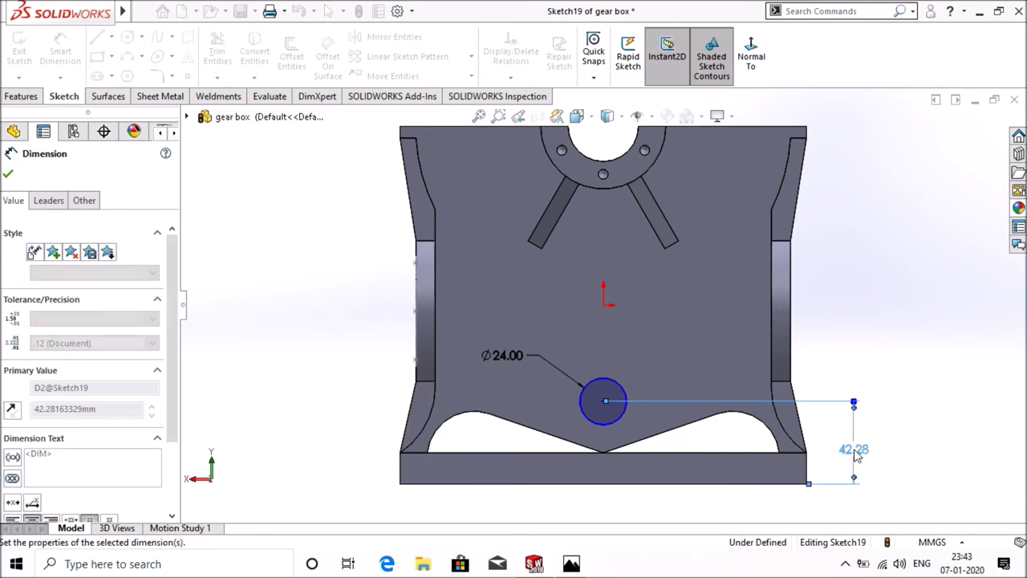
click(9, 175)
- Draw vertical lines from both sides of the circle down to the base's top edge
click(96, 37)
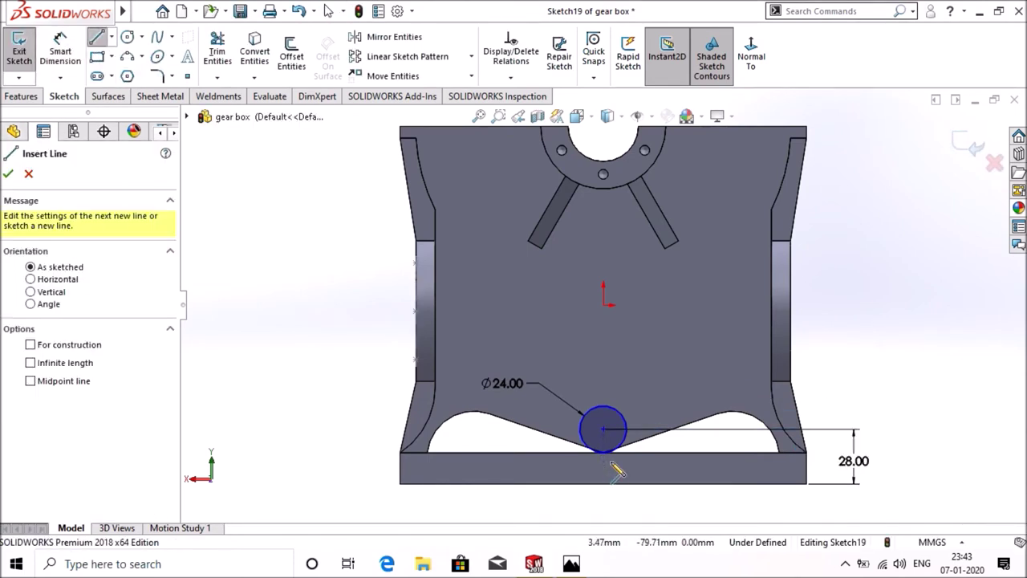
scroll(611, 469, down, 3)
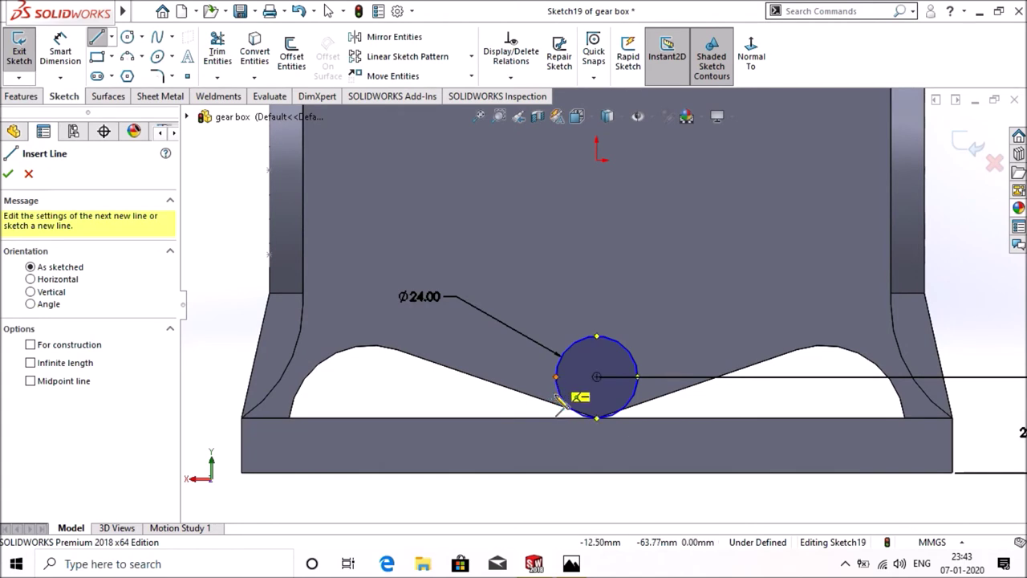
click(559, 417)
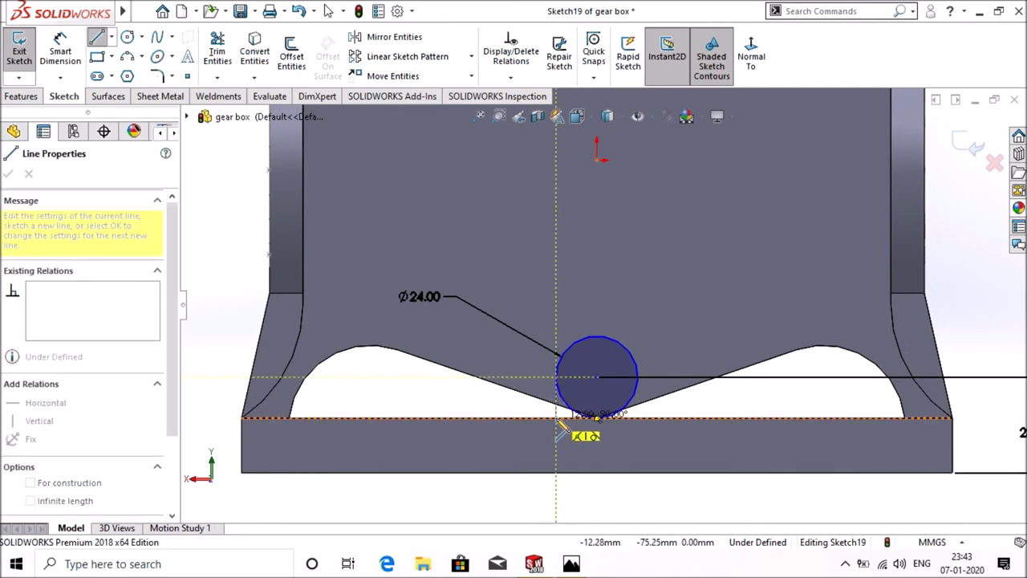
click(556, 417)
right_click(559, 416)
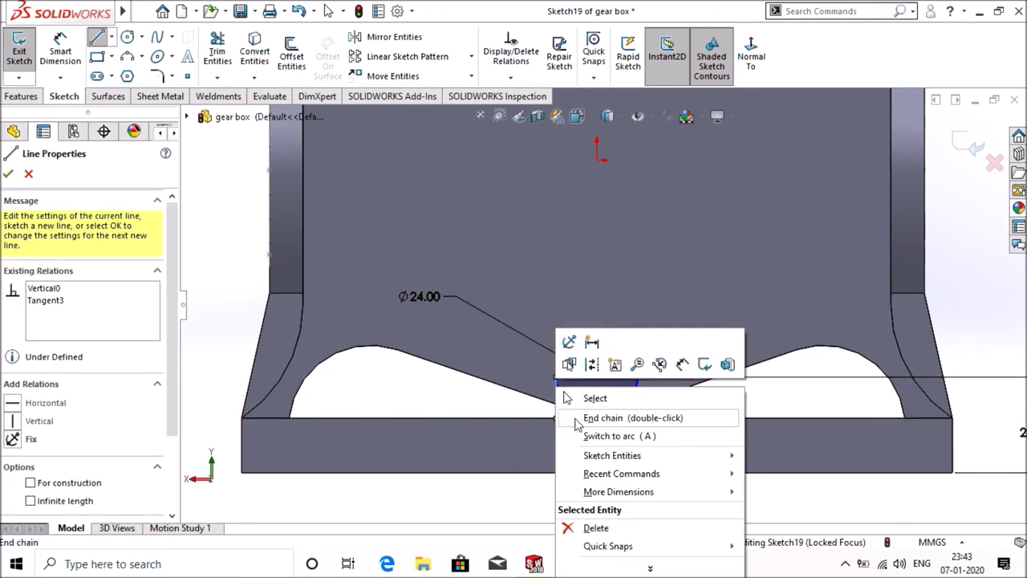
click(584, 396)
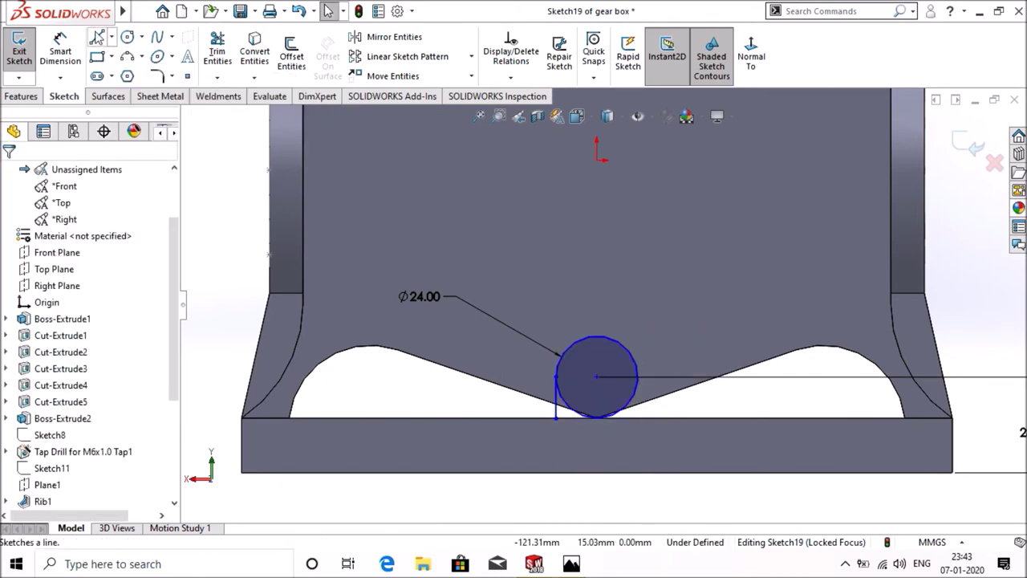
click(97, 37)
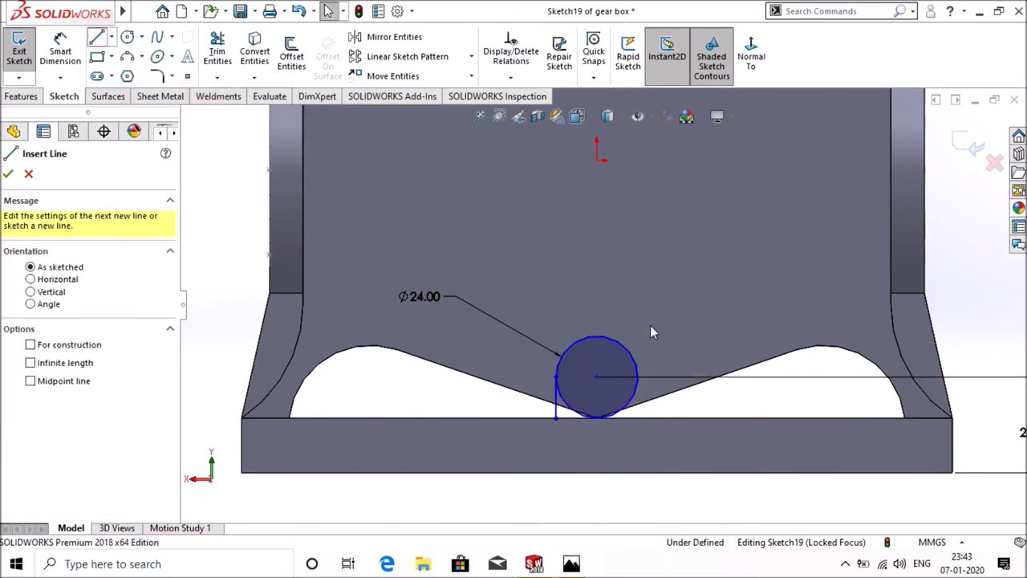
click(637, 377)
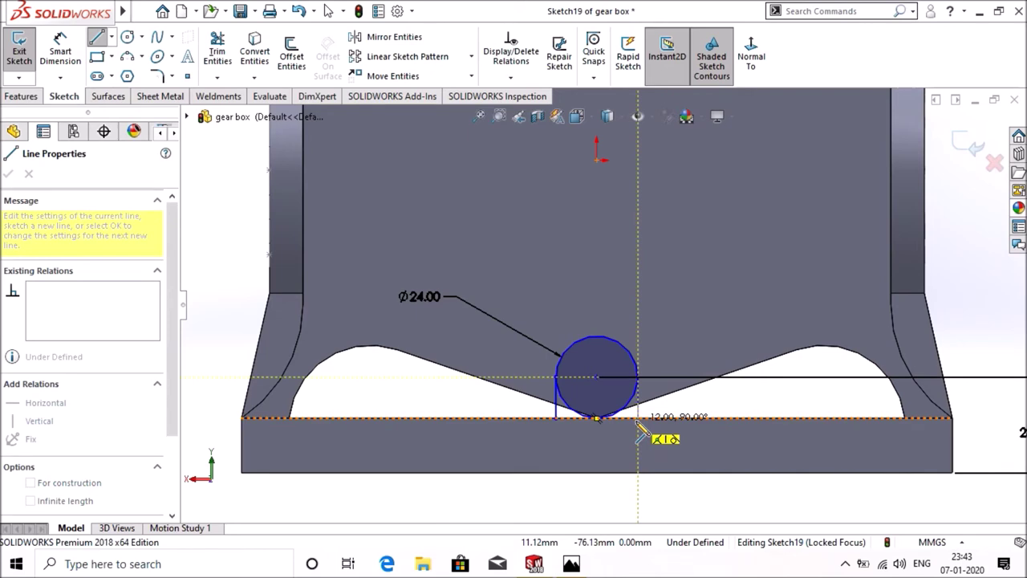
click(637, 418)
right_click(637, 418)
click(678, 401)
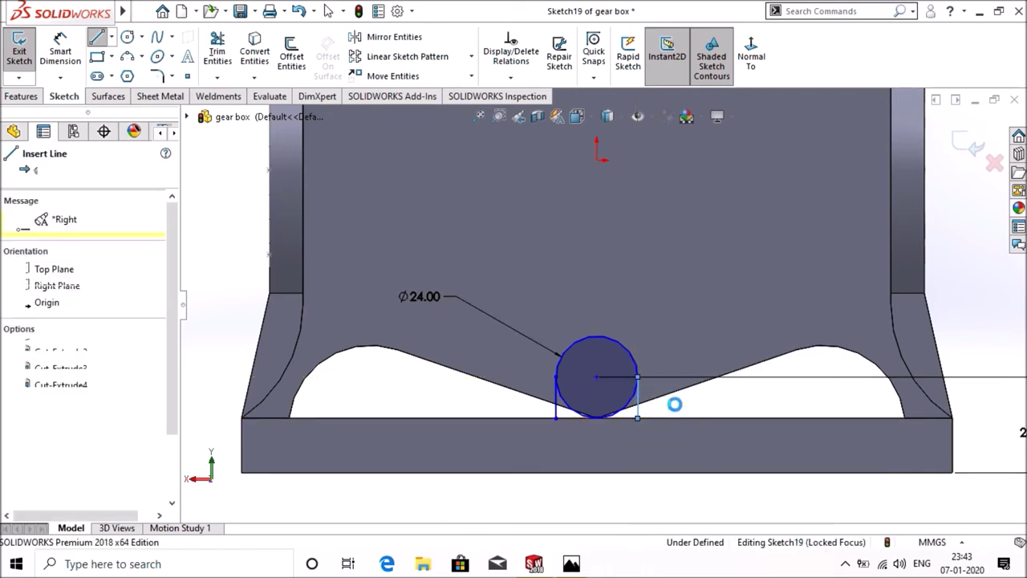
- Trim the circle's lower arc and close the arch with a line along the base edge
click(226, 62)
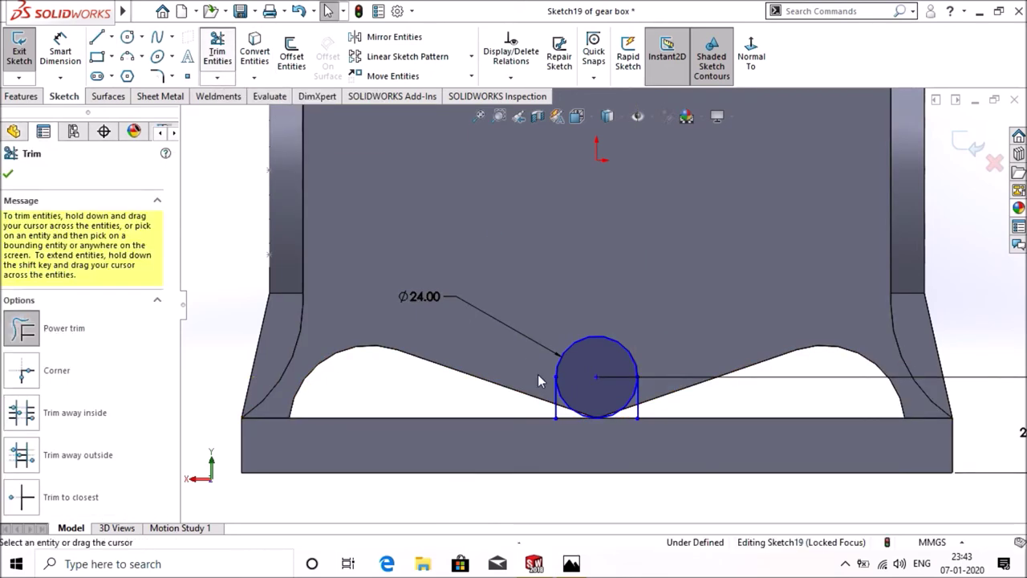
drag(564, 398, 562, 392)
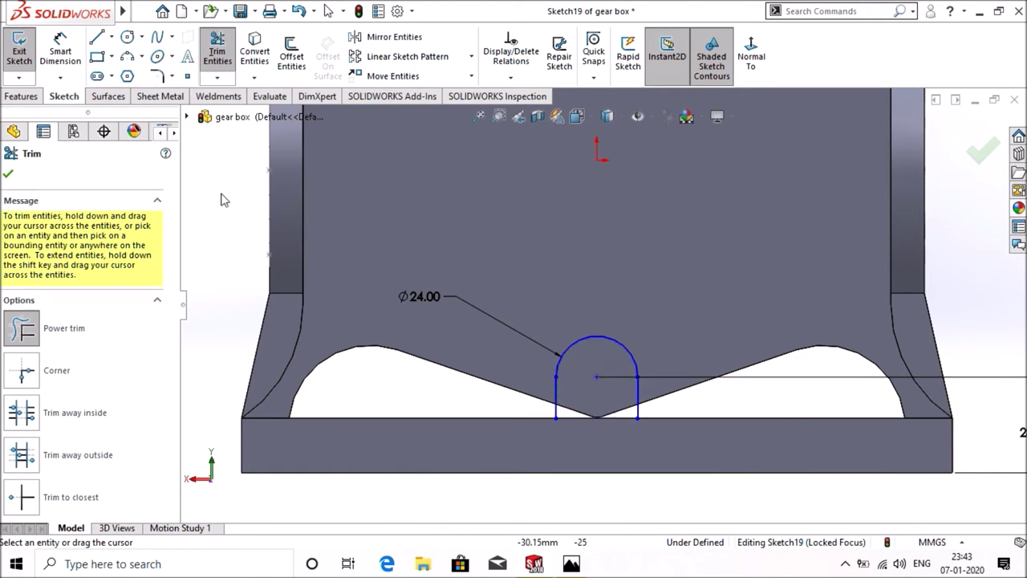
click(96, 38)
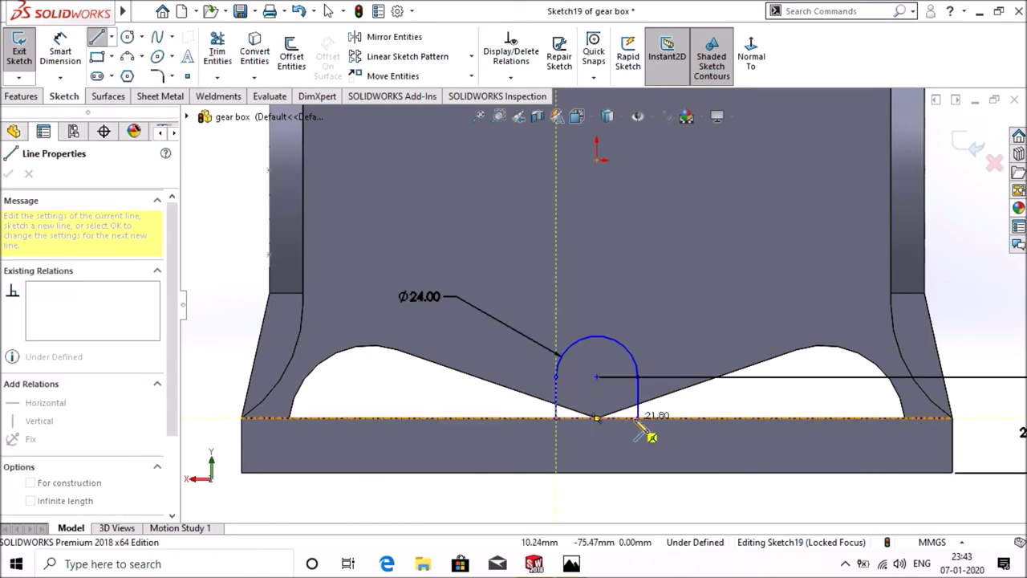
drag(556, 418, 636, 418)
key(f)
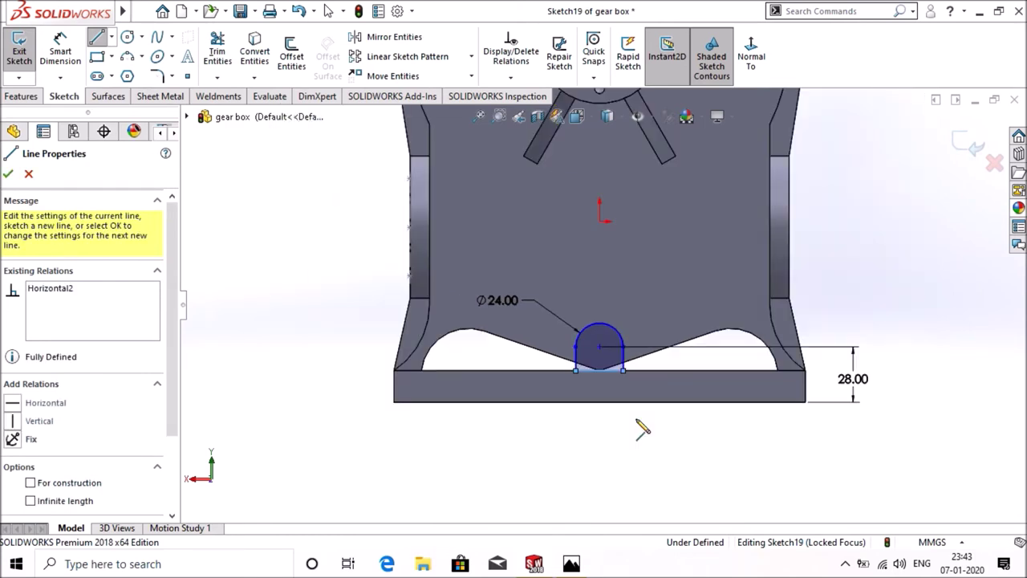
right_click(641, 429)
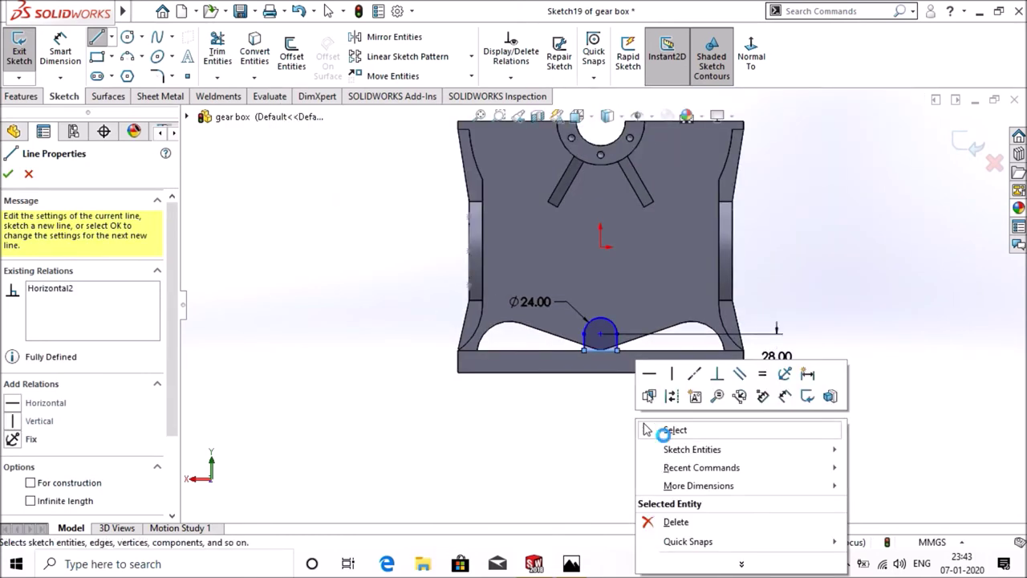
click(663, 429)
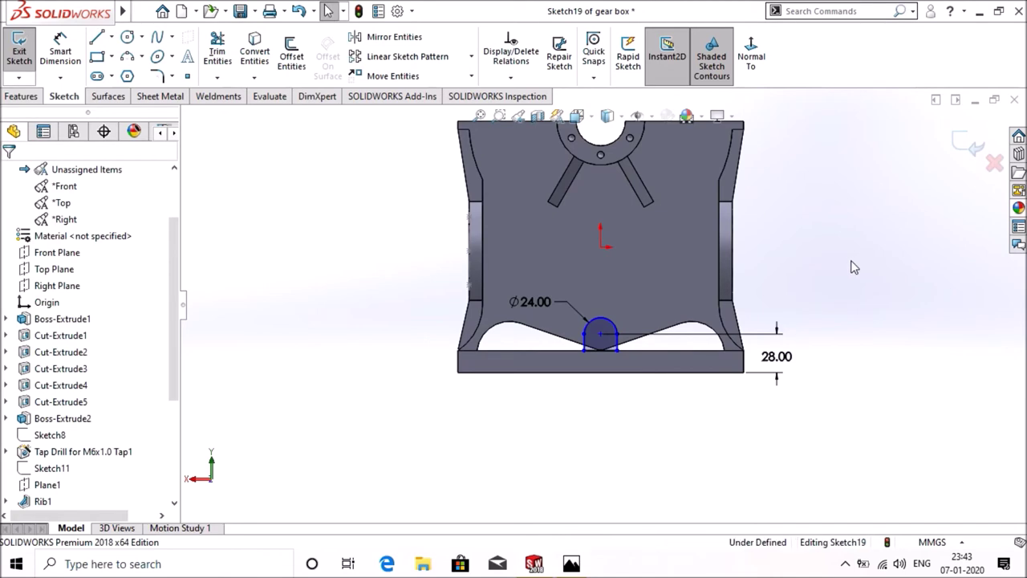
mouse_move(852, 284)
middle_down()
mouse_move(813, 312)
mouse_move(427, 304)
middle_up()
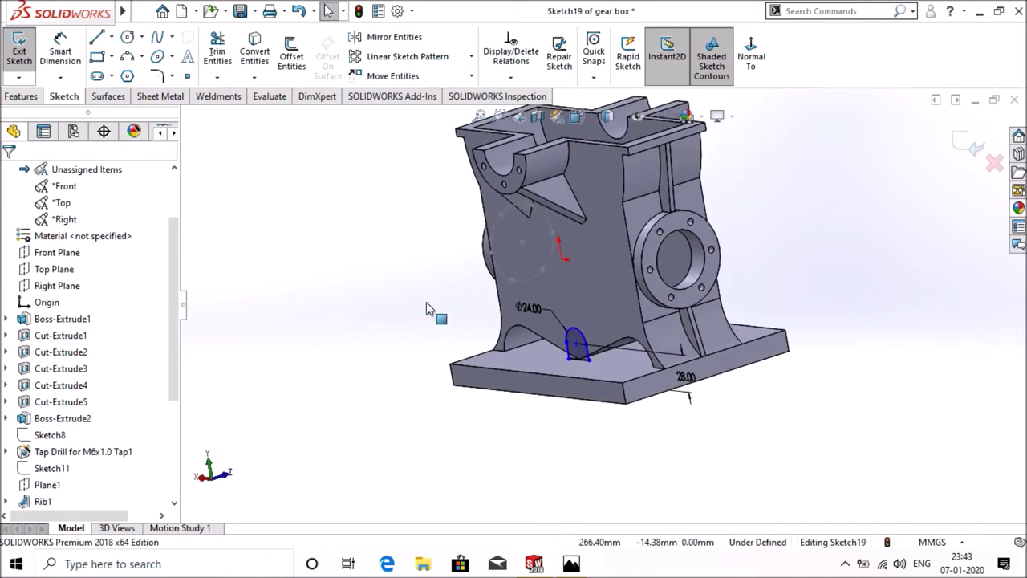
- Extrude the arch profile 40 mm into a half-round boss
click(20, 96)
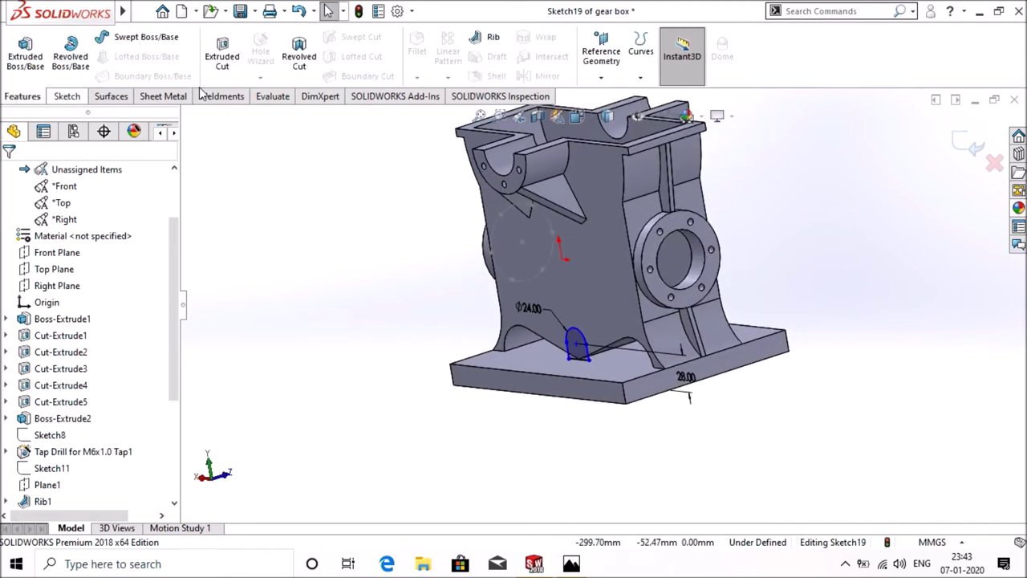
click(28, 68)
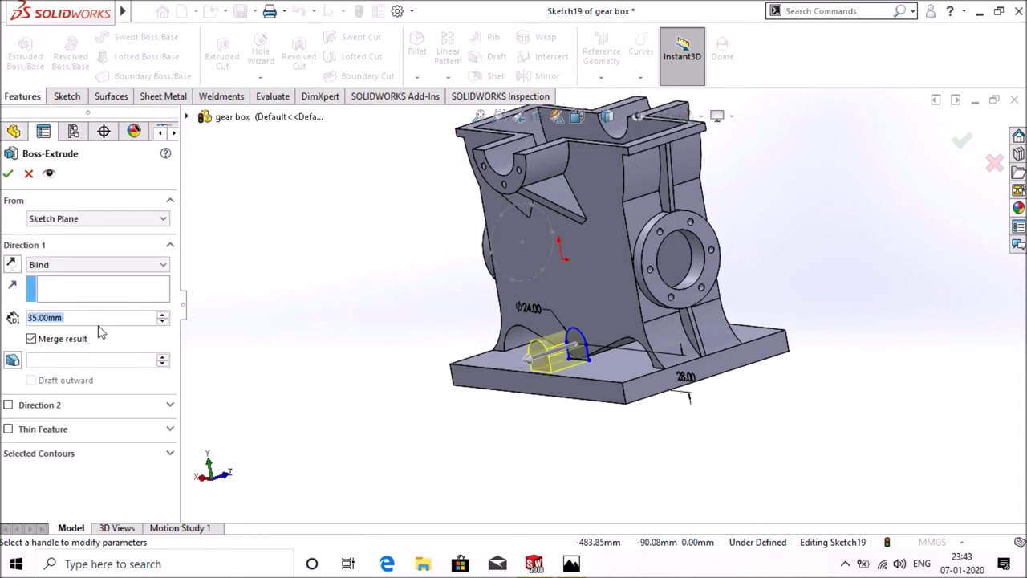
text(4)
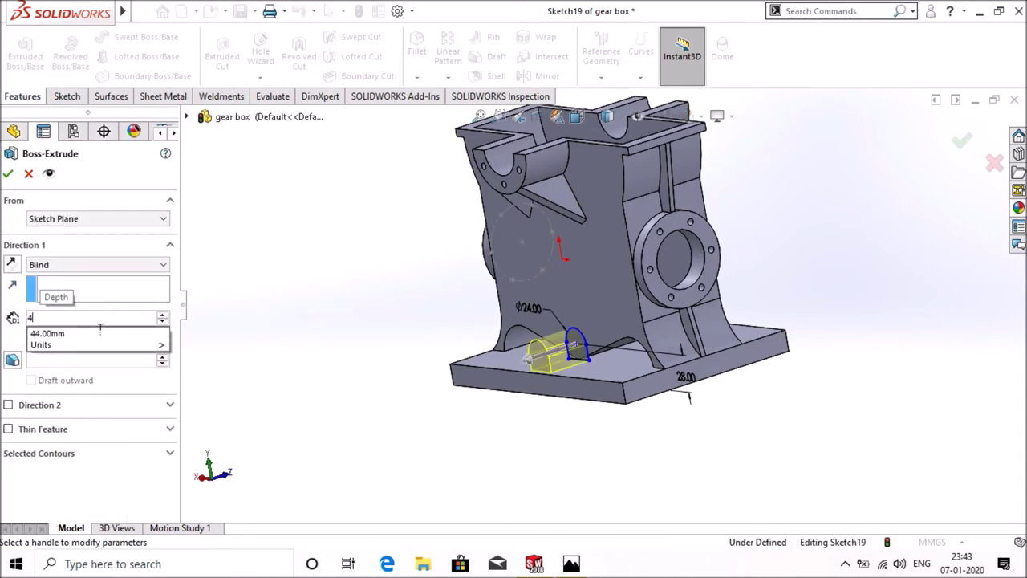
text(0)
key(Return)
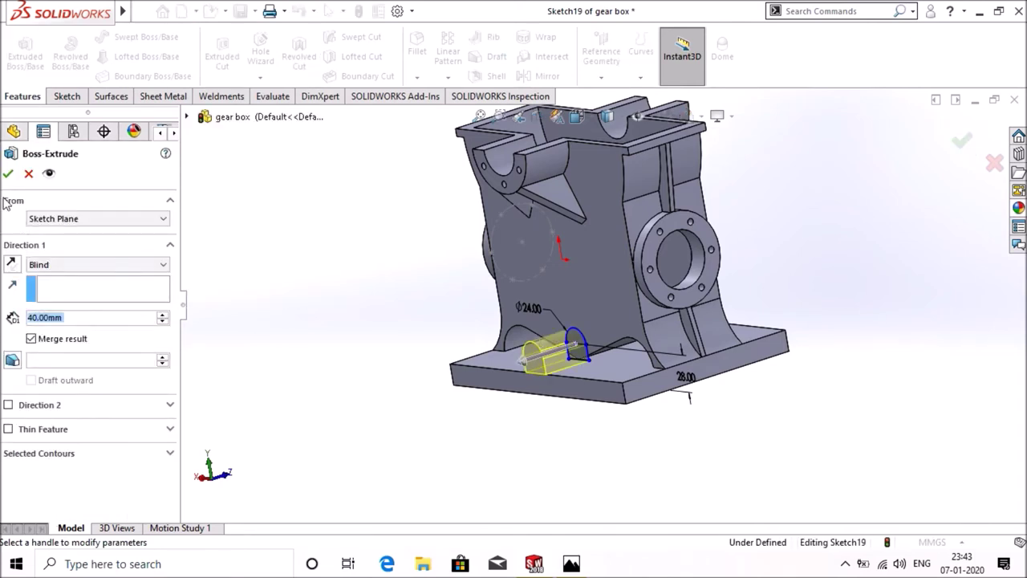
click(8, 172)
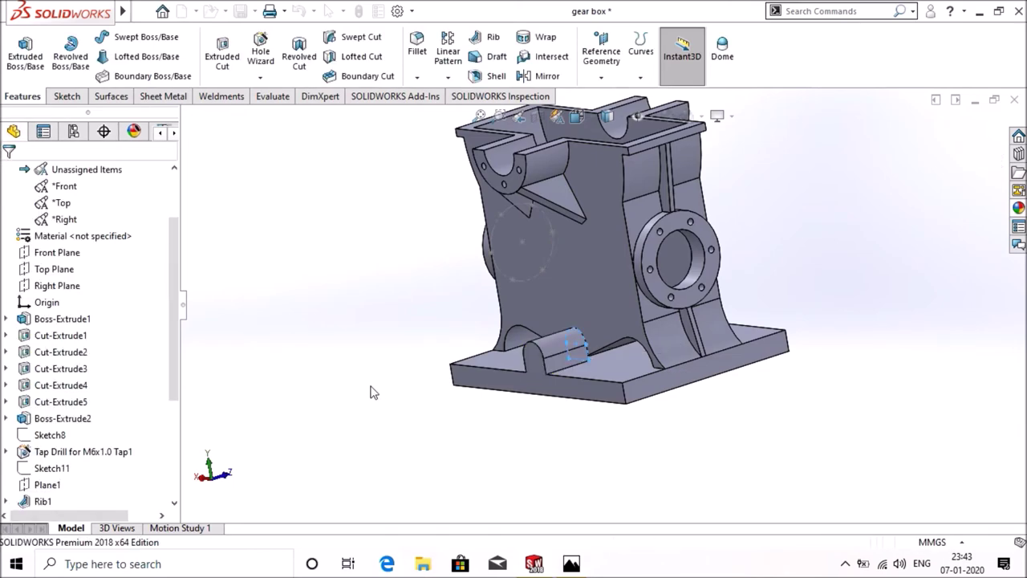
- Start a sketch on the base's front face, view it normal, then exit the sketch
right_click(536, 353)
click(568, 216)
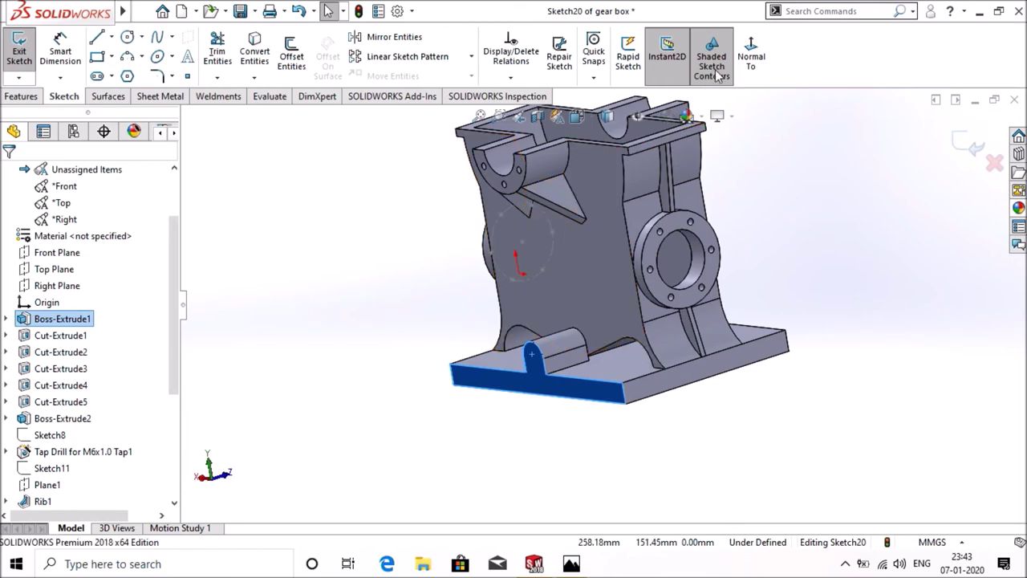
click(751, 53)
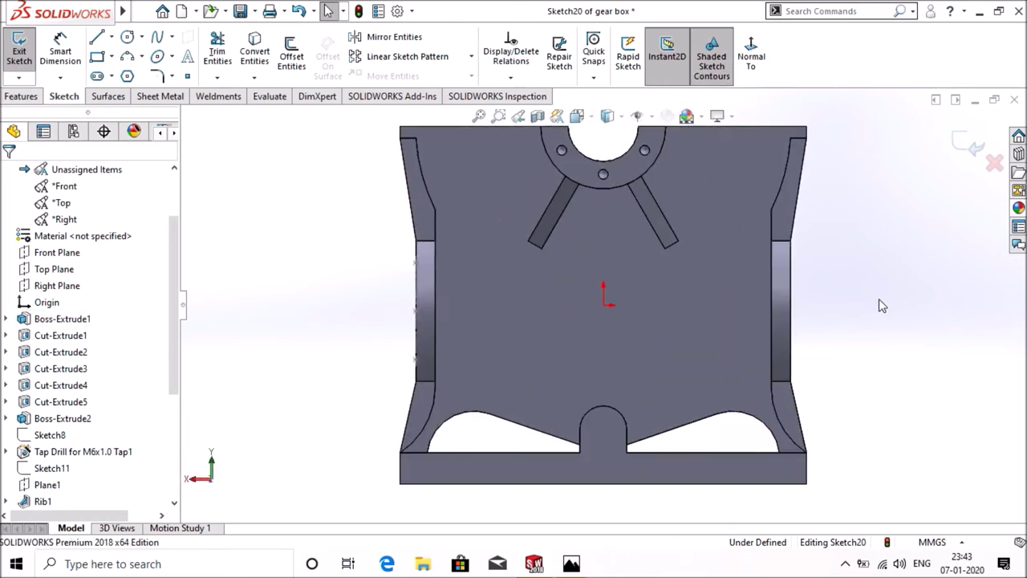
click(21, 96)
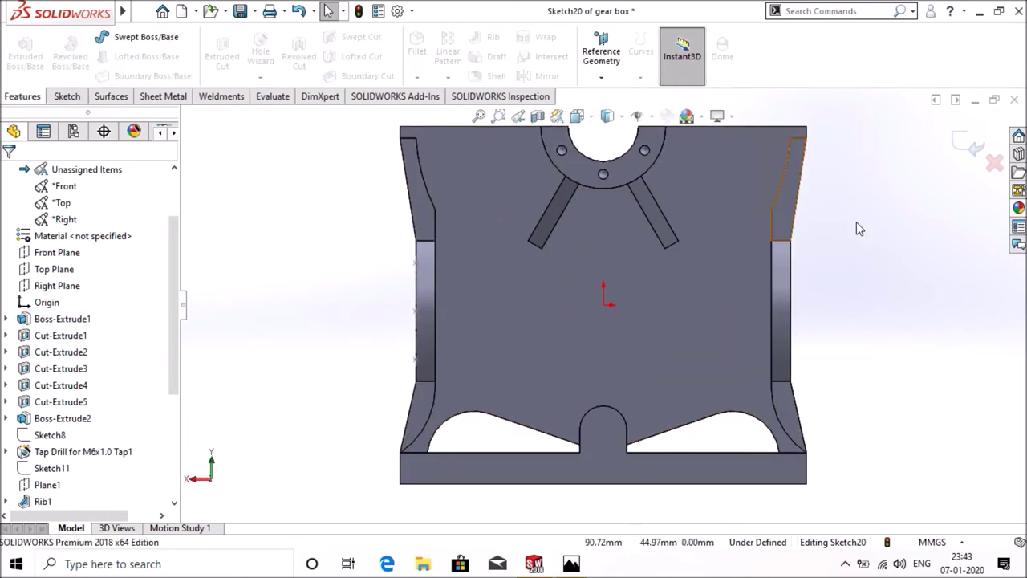
click(962, 143)
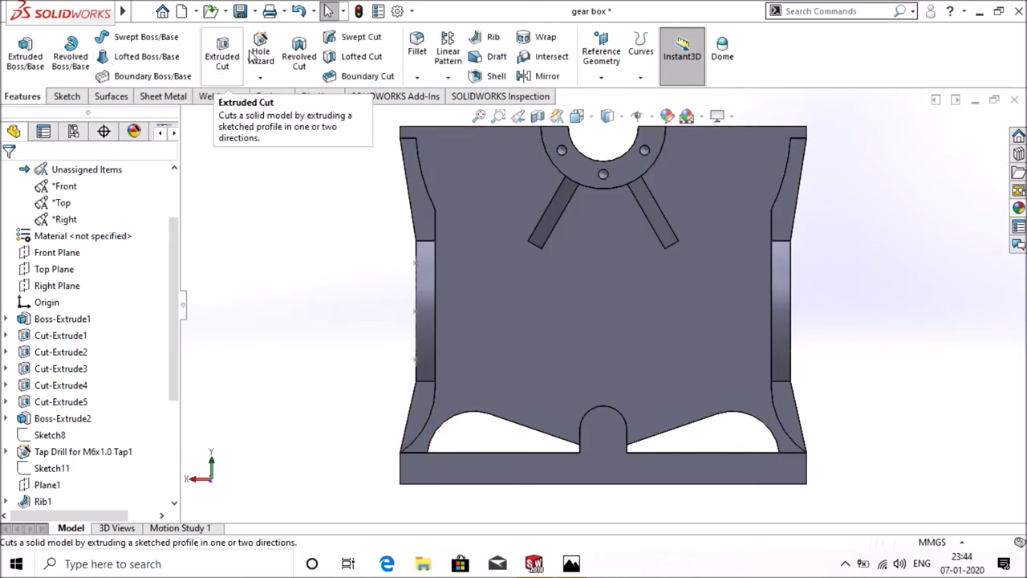
- Start a Hole Wizard hole using the Legacy Countersunk hole type
click(260, 52)
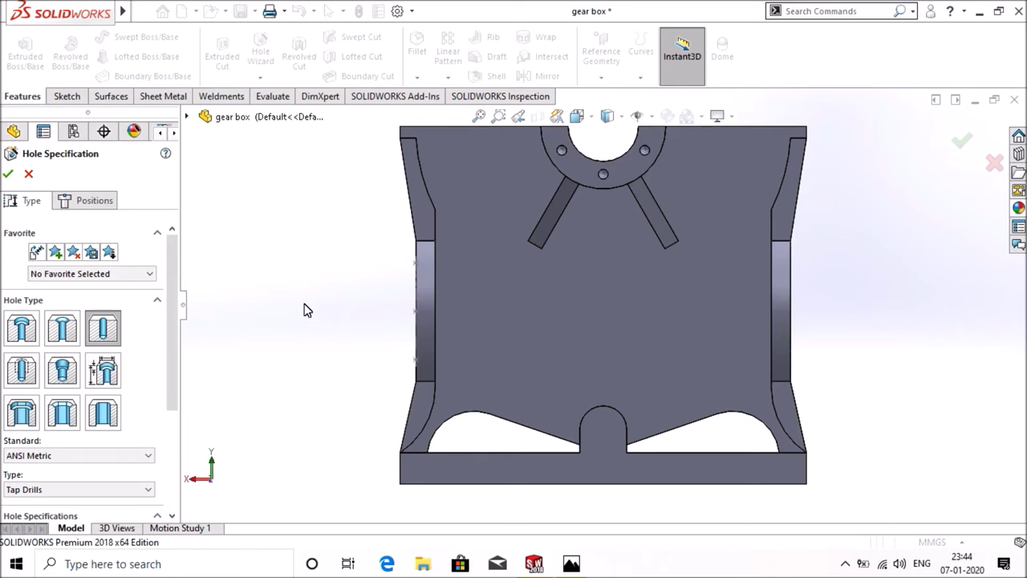
click(100, 368)
drag(173, 360, 172, 416)
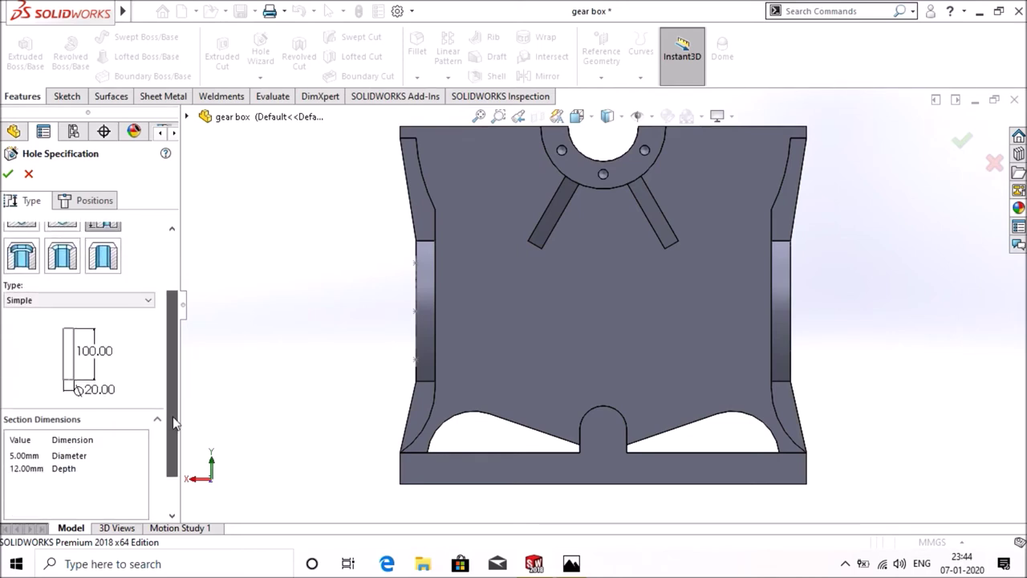
scroll(80, 344, up, 2)
click(77, 350)
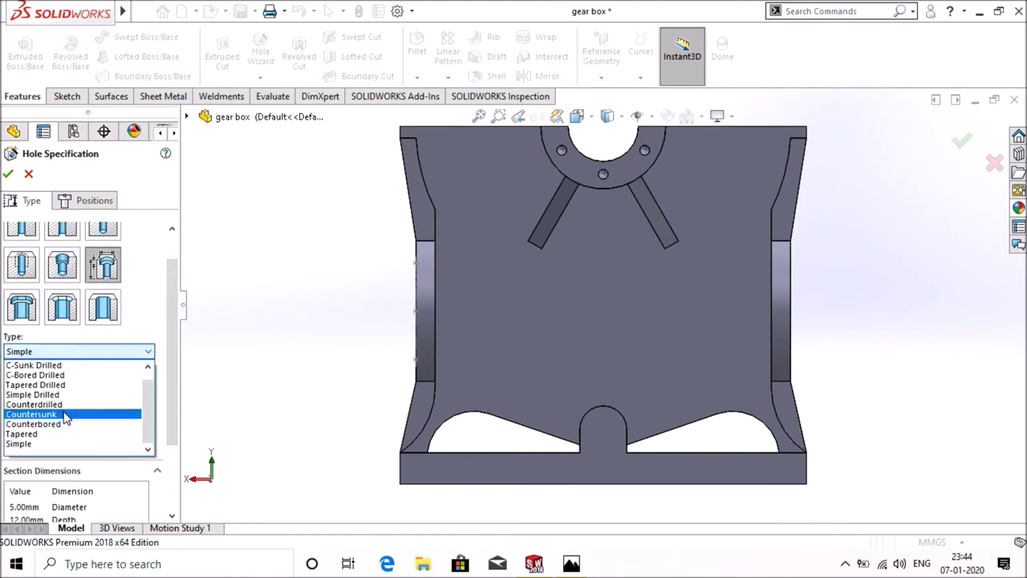
click(64, 415)
drag(175, 391, 172, 425)
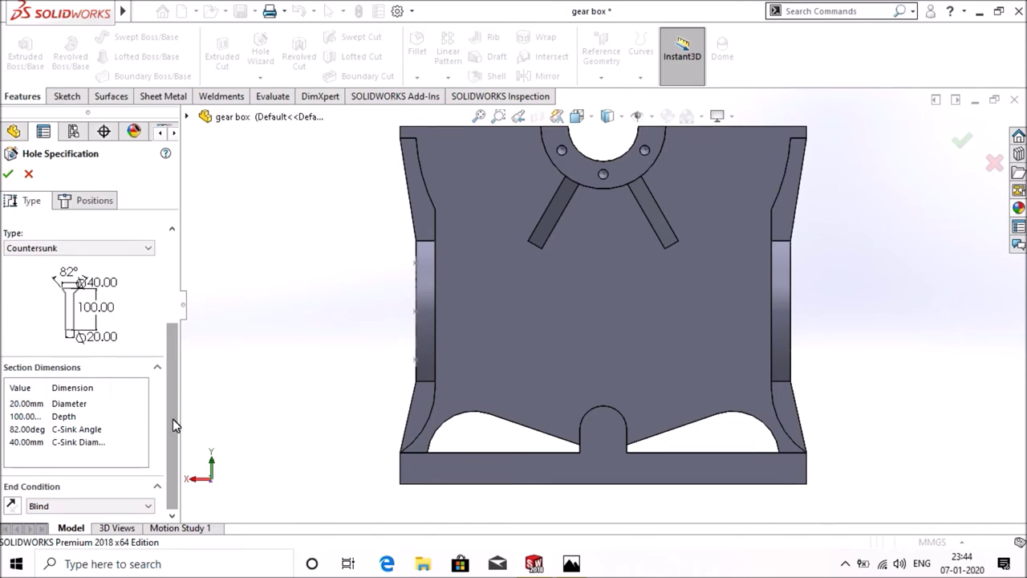
- Set hole diameter 7.2, depth 60, countersink angle 30° and countersink diameter 13.157
double_click(38, 405)
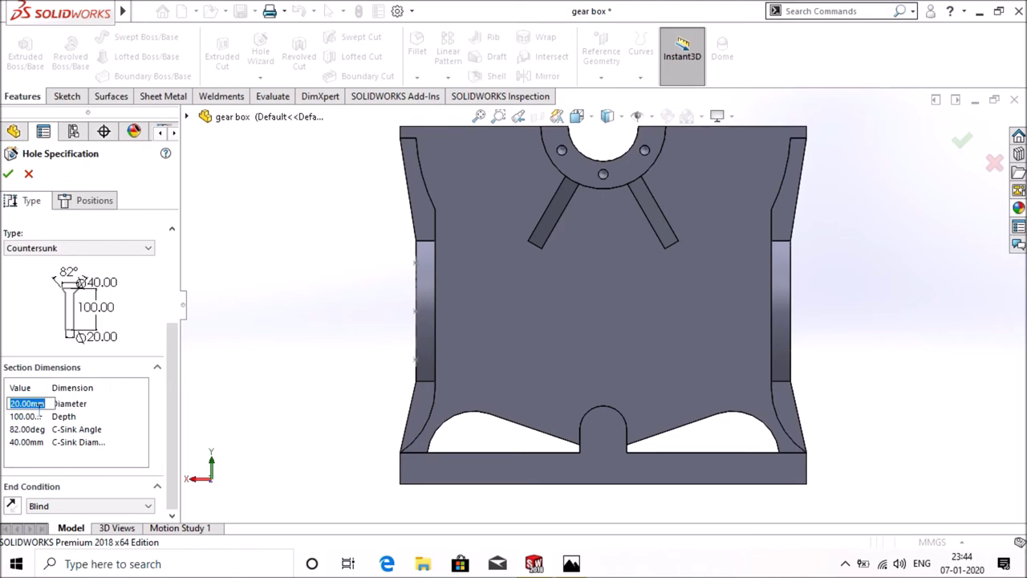
text(7.2)
key(Return)
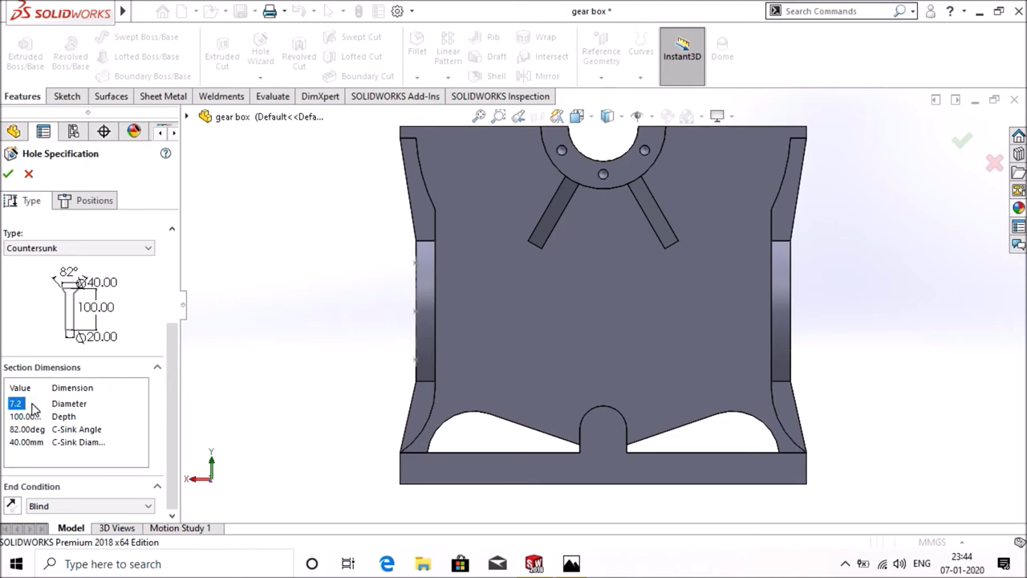
double_click(29, 416)
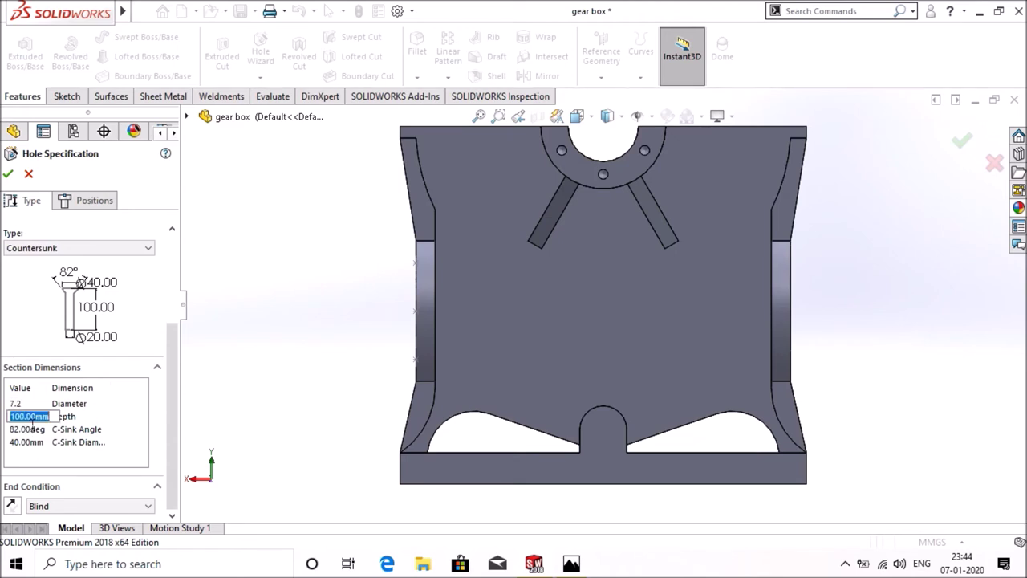
text(60)
key(Return)
double_click(28, 430)
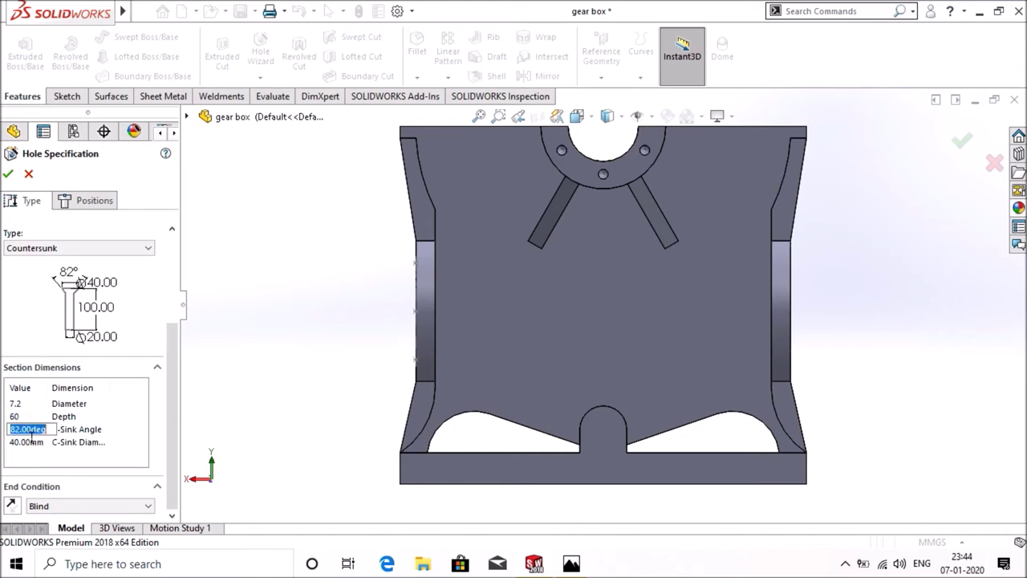
text(30)
key(Return)
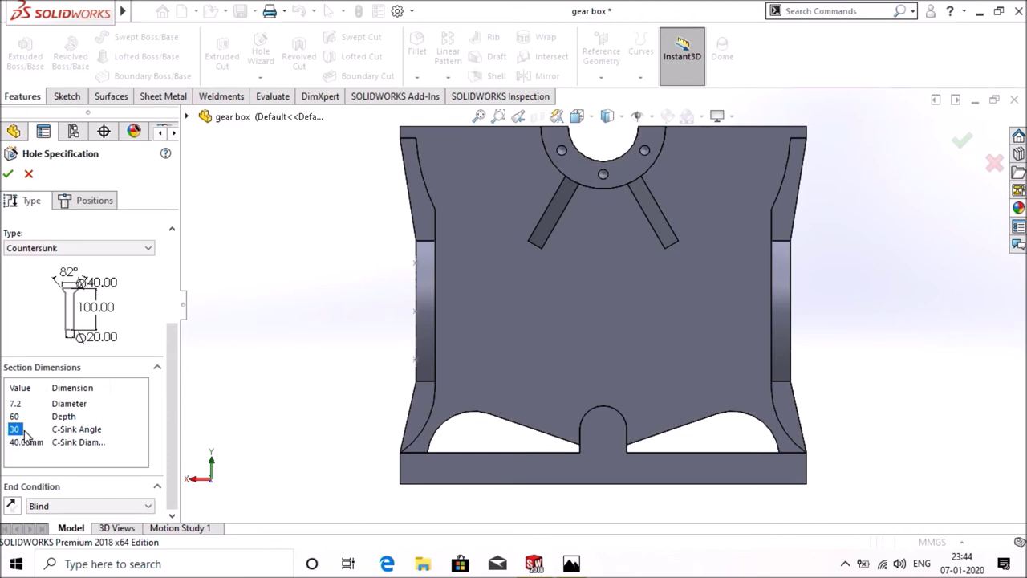
double_click(26, 442)
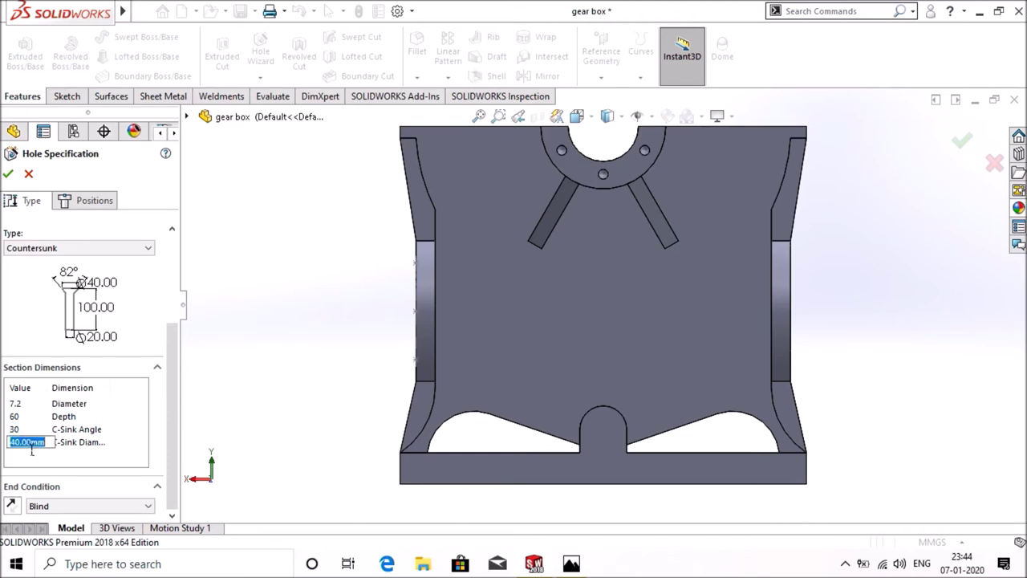
text(13.157)
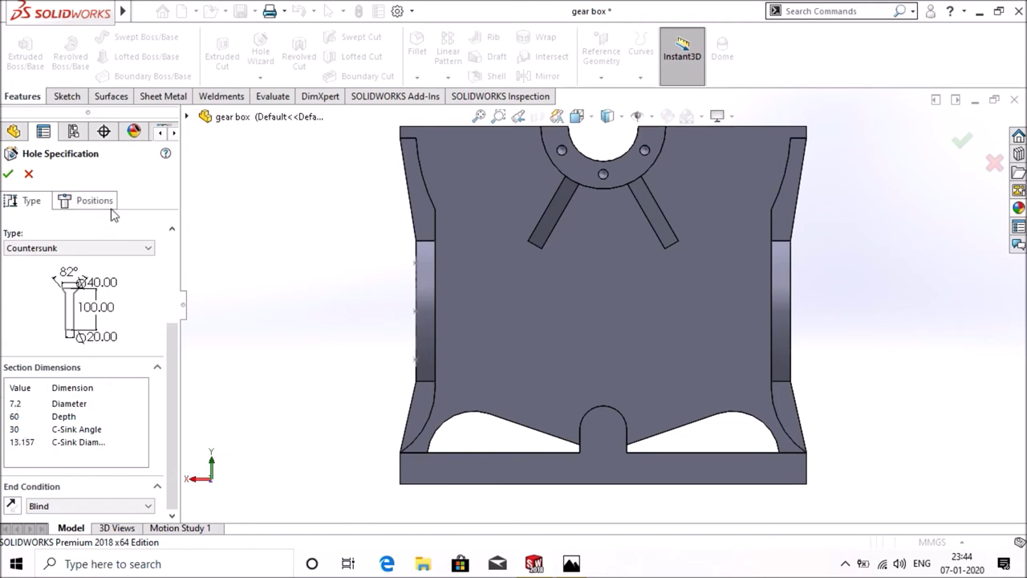
- Place the countersunk hole at the boss arc centre and view the result isometrically
click(112, 213)
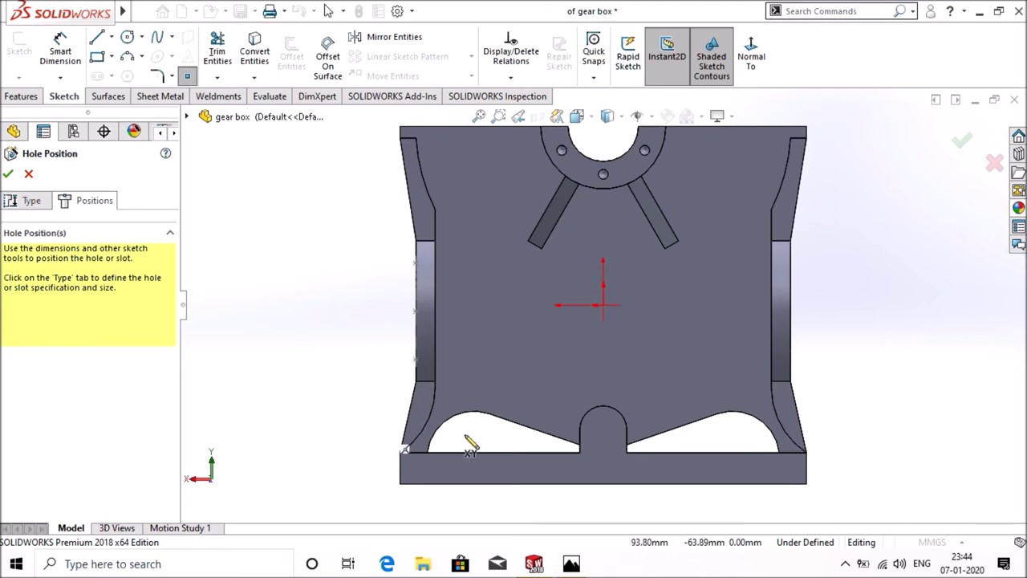
click(603, 428)
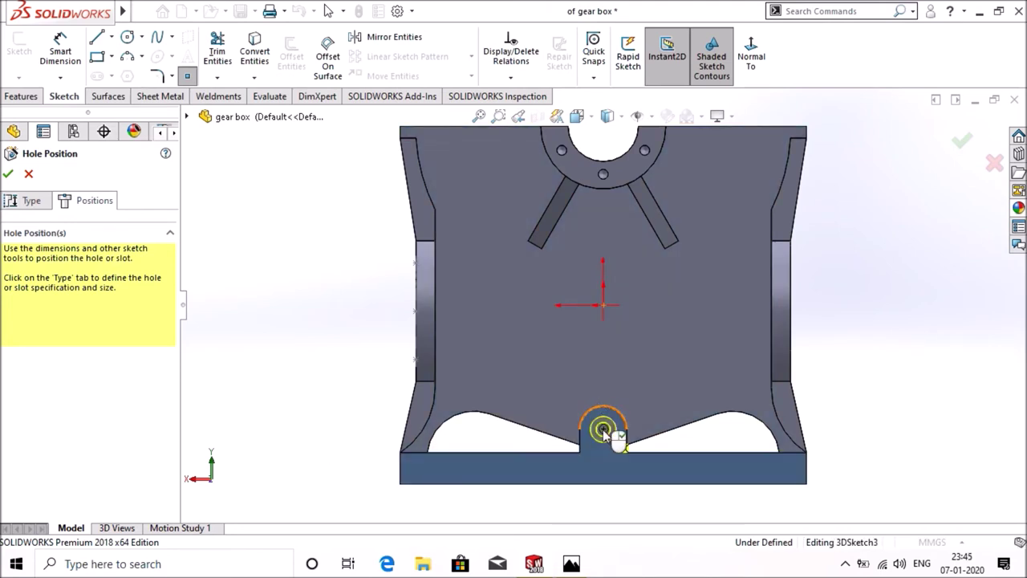
right_click(604, 429)
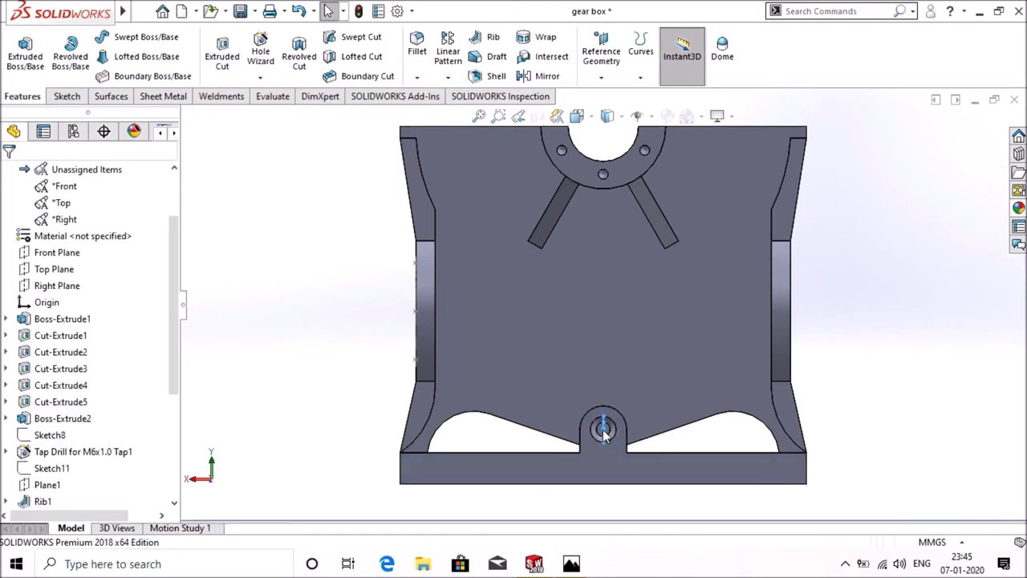
key(ctrl+7)
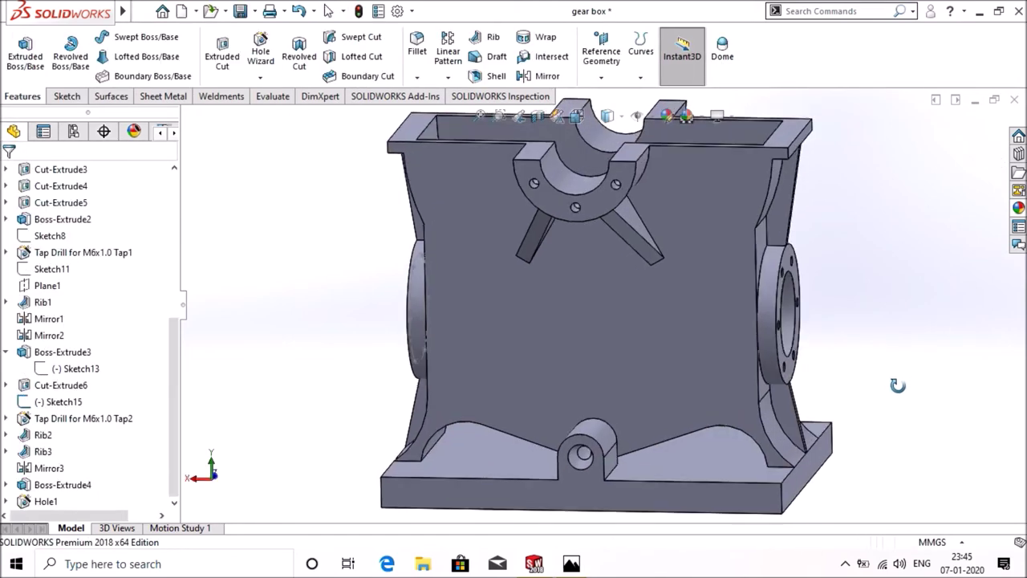
mouse_move(857, 365)
middle_down()
mouse_move(845, 461)
mouse_move(855, 305)
mouse_move(880, 176)
mouse_move(862, 220)
mouse_move(825, 226)
middle_up()
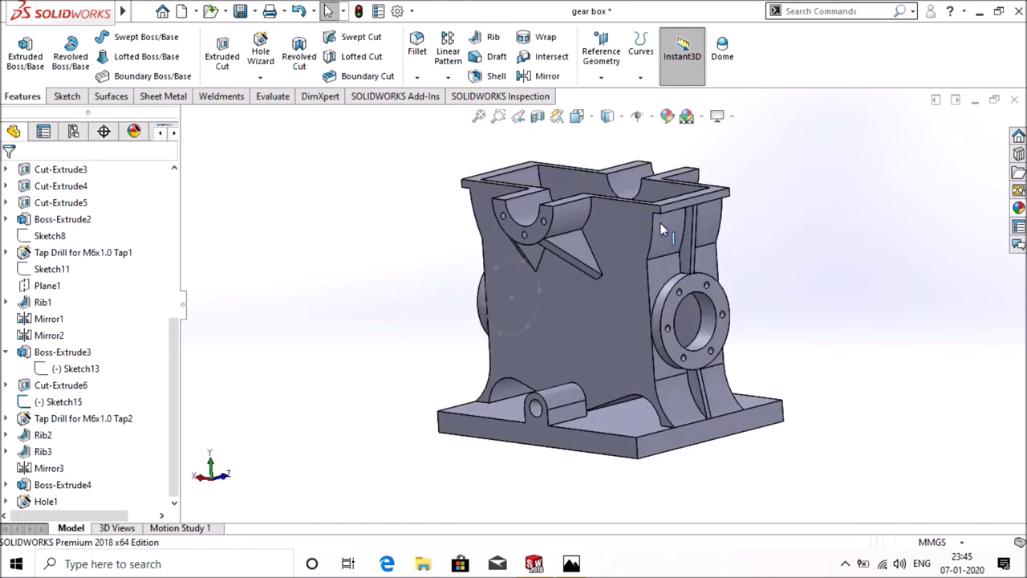
drag(173, 336, 169, 236)
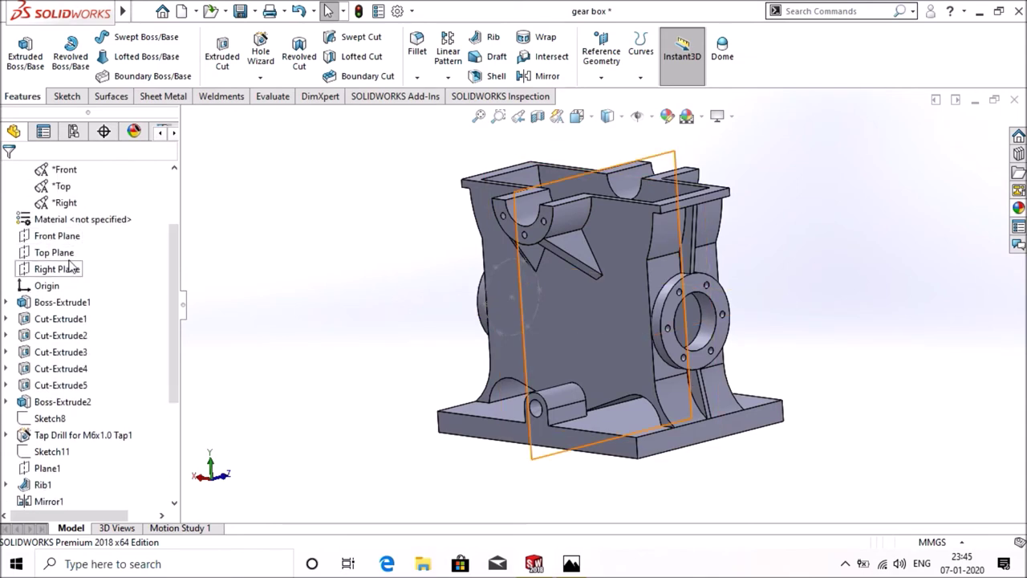
- Mirror Hole1 and Boss-Extrude4 about the Front Plane
click(72, 240)
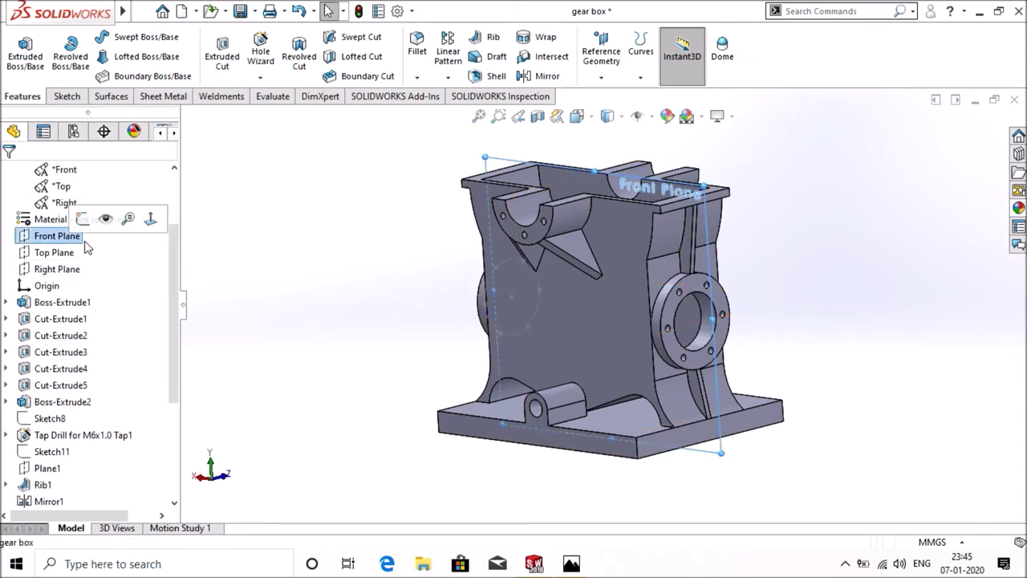
click(539, 75)
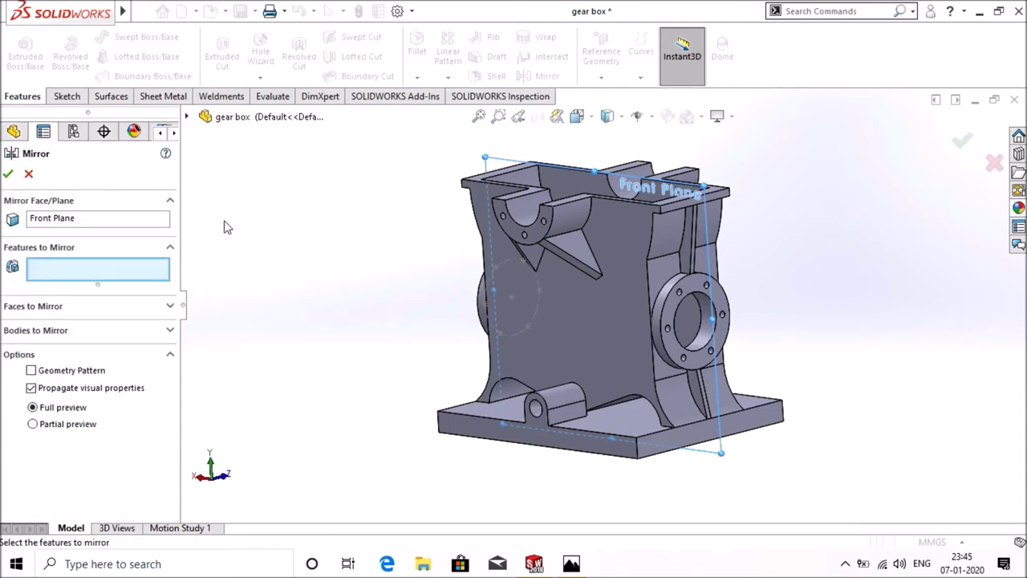
click(186, 118)
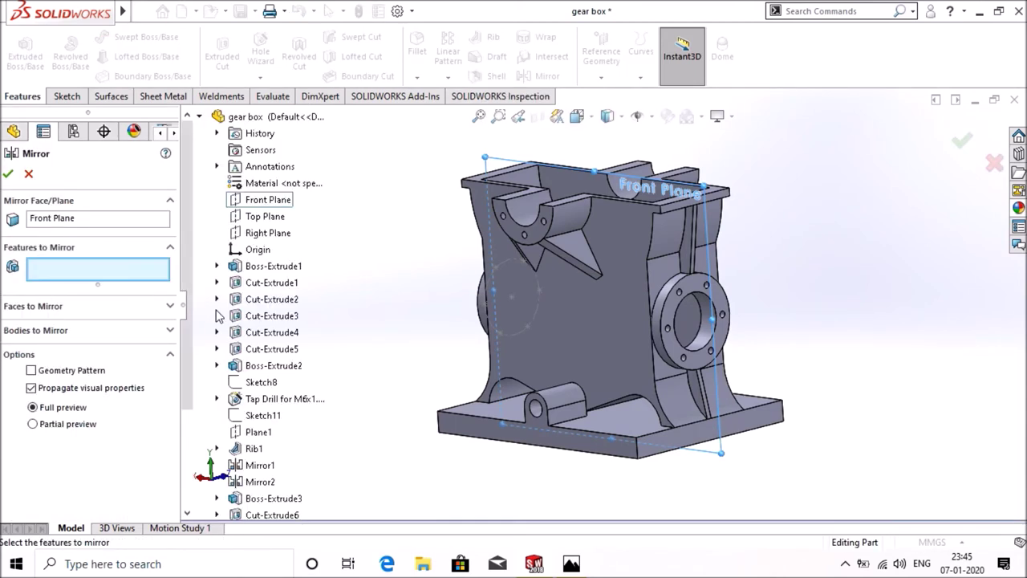
scroll(257, 401, down, 3)
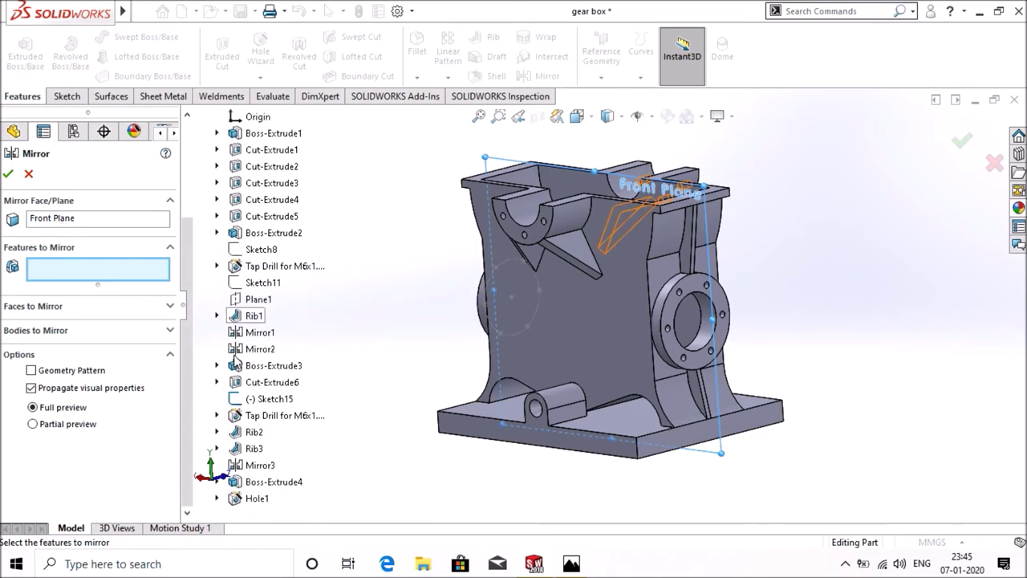
click(261, 498)
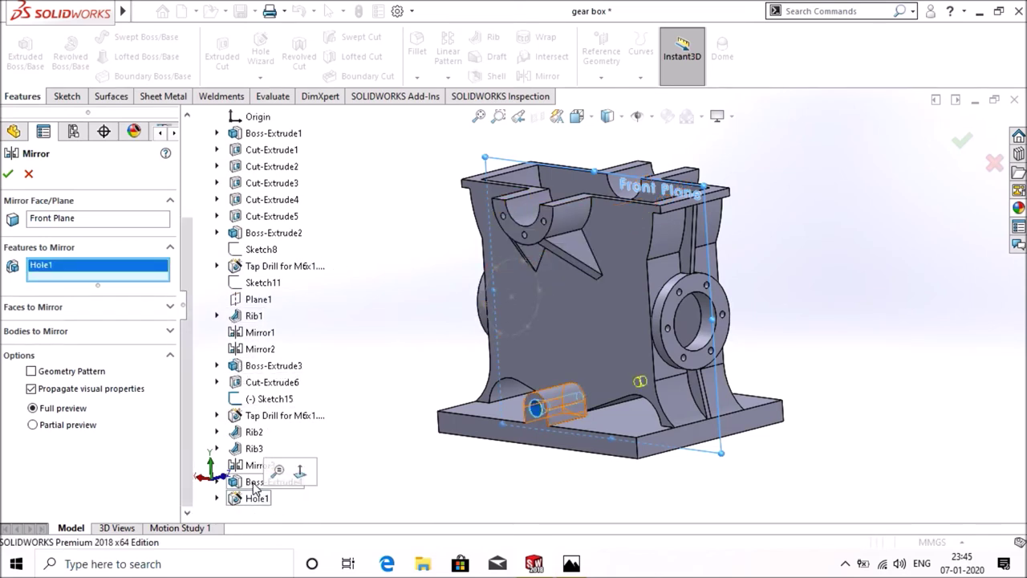
click(261, 482)
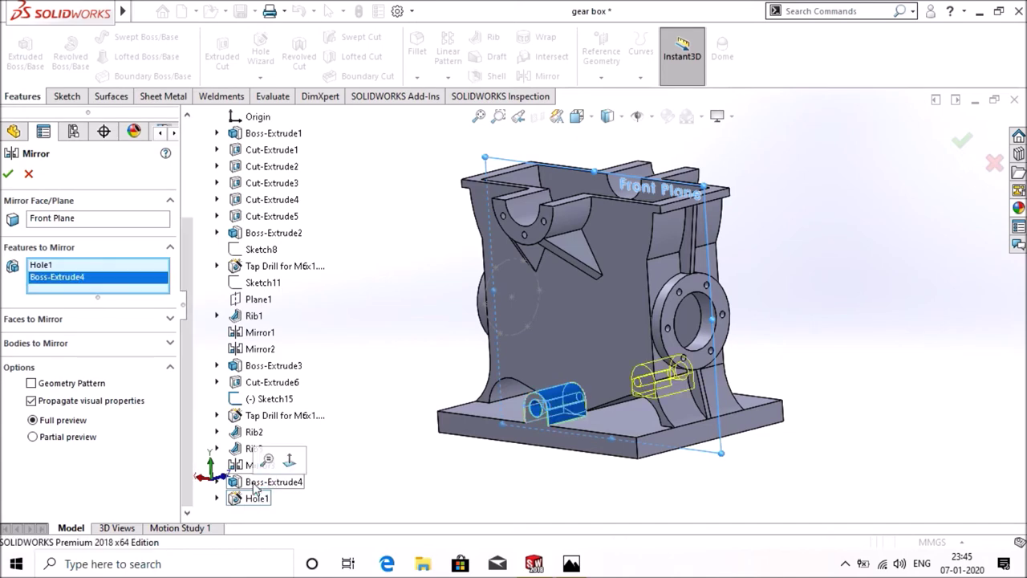
middle_drag(870, 293, 583, 343)
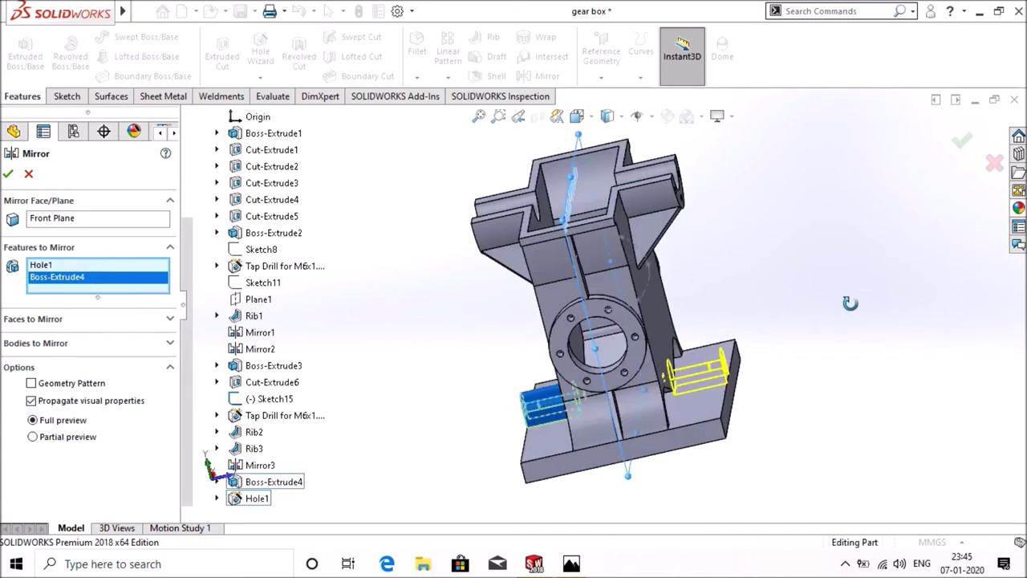
click(8, 175)
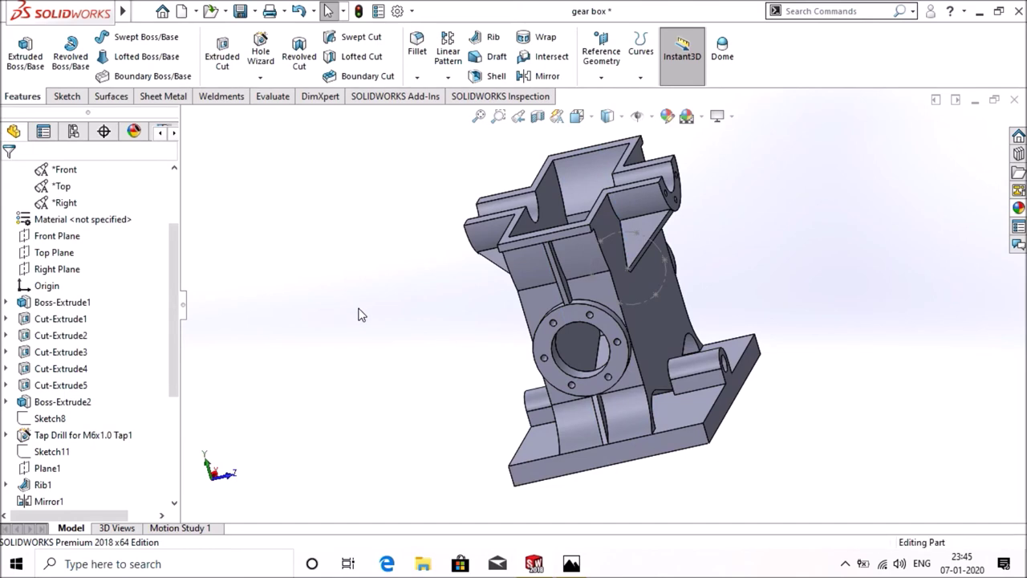
- Start a sketch on the rectangular casing face and draw a circle in its upper-left area
mouse_move(361, 315)
middle_down()
mouse_move(436, 314)
mouse_move(420, 372)
mouse_move(502, 448)
mouse_move(428, 403)
mouse_move(447, 319)
mouse_move(394, 417)
mouse_move(405, 429)
middle_up()
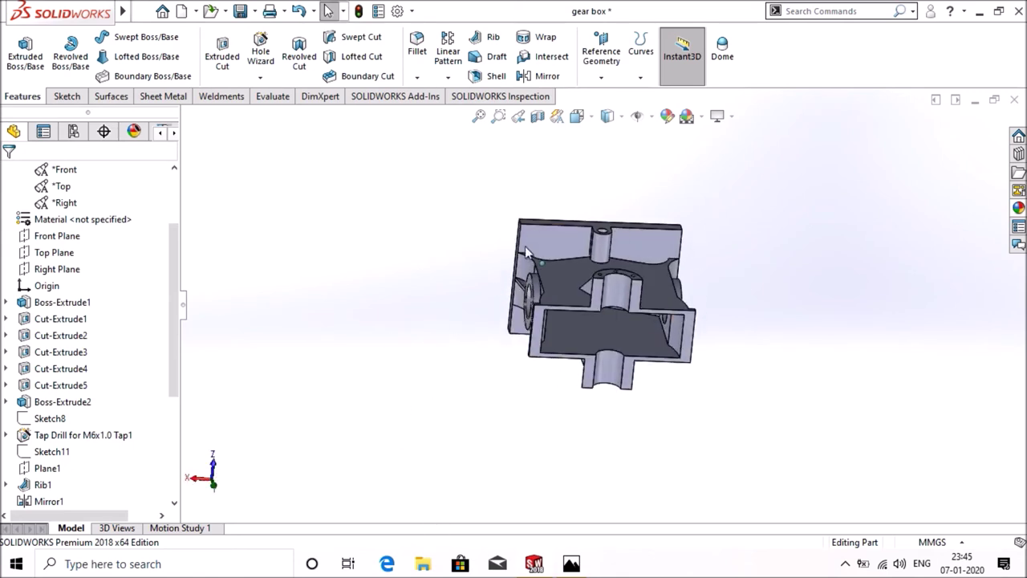
right_click(571, 224)
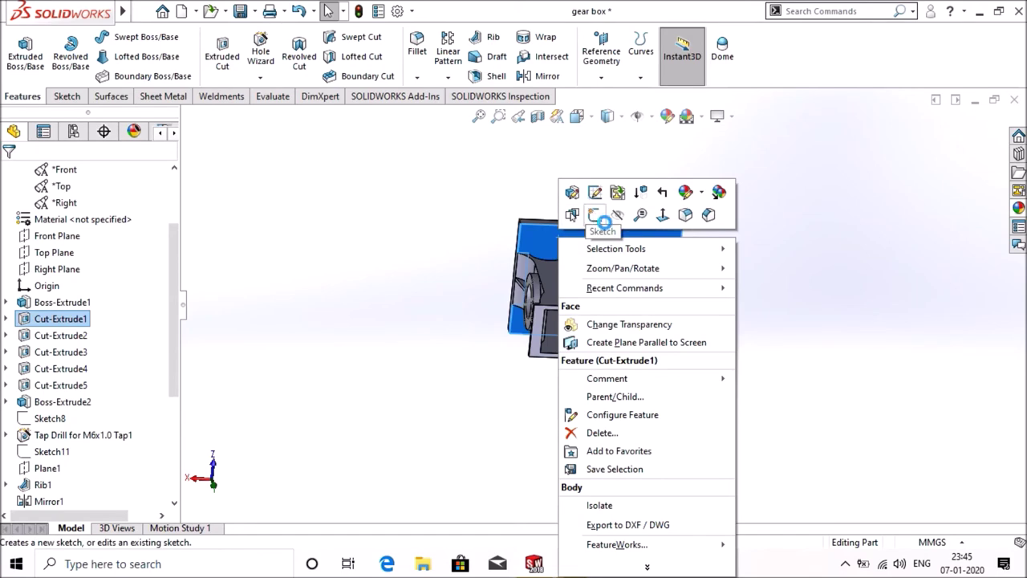
click(571, 223)
click(745, 70)
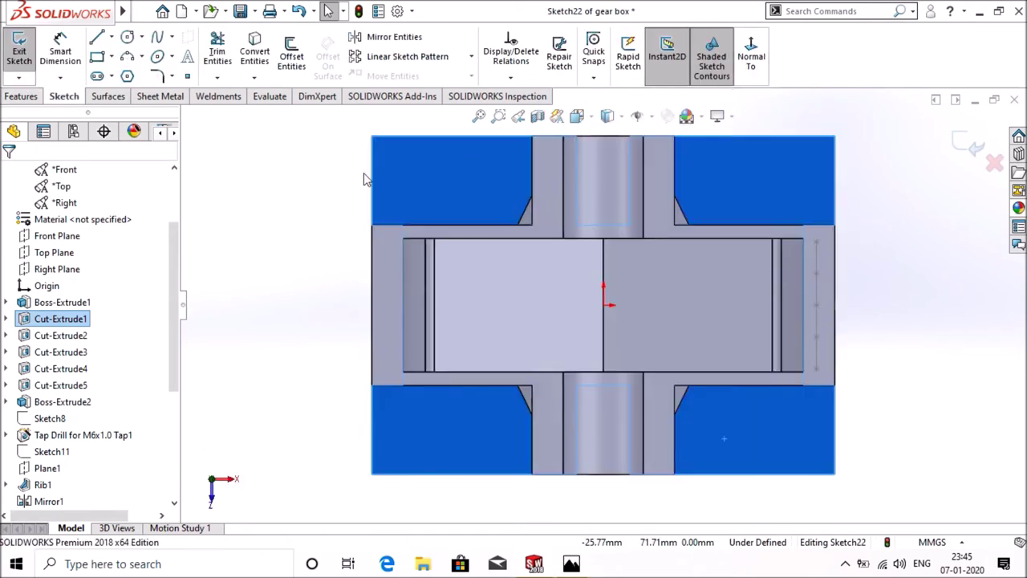
click(233, 198)
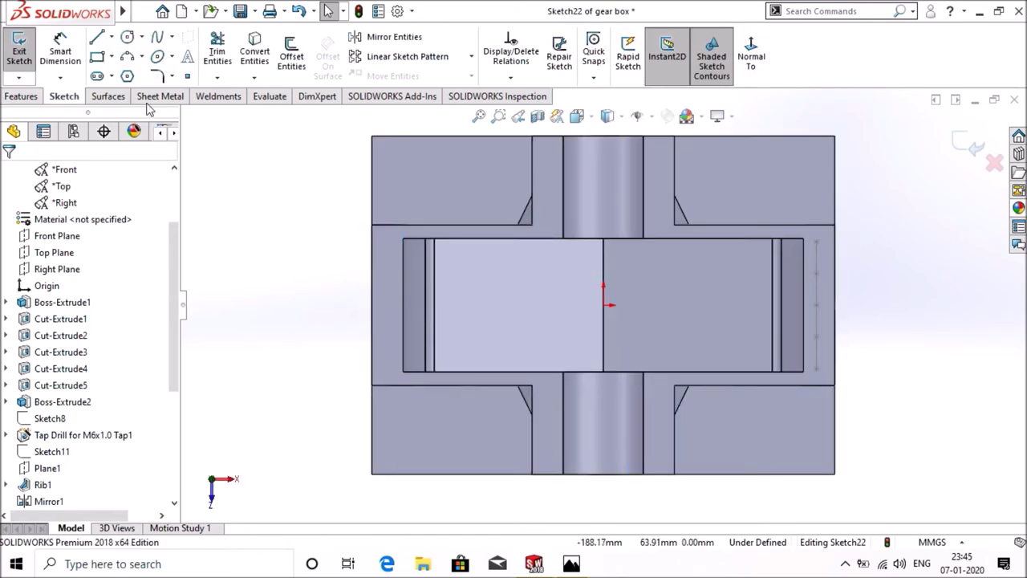
click(127, 37)
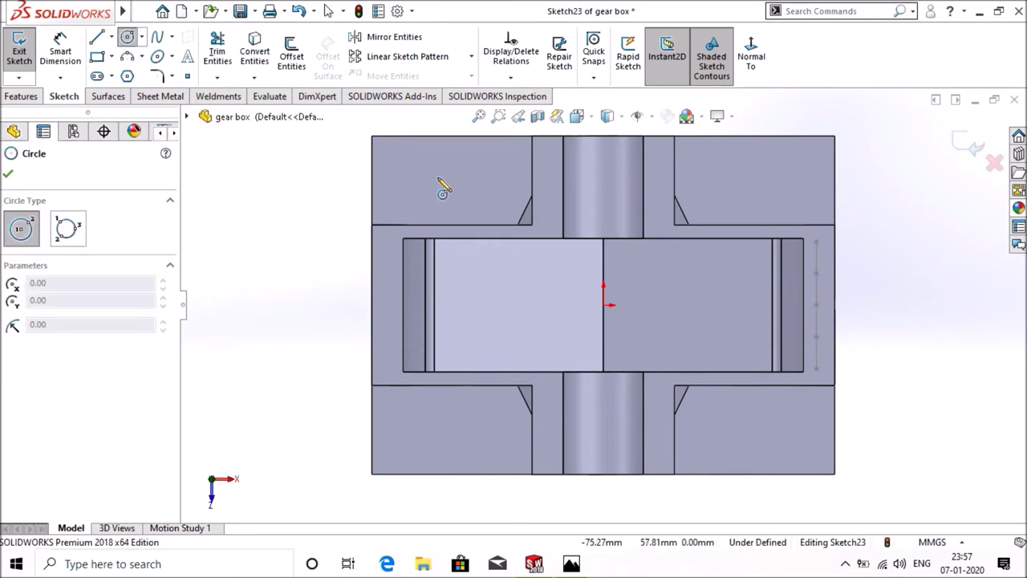
click(436, 171)
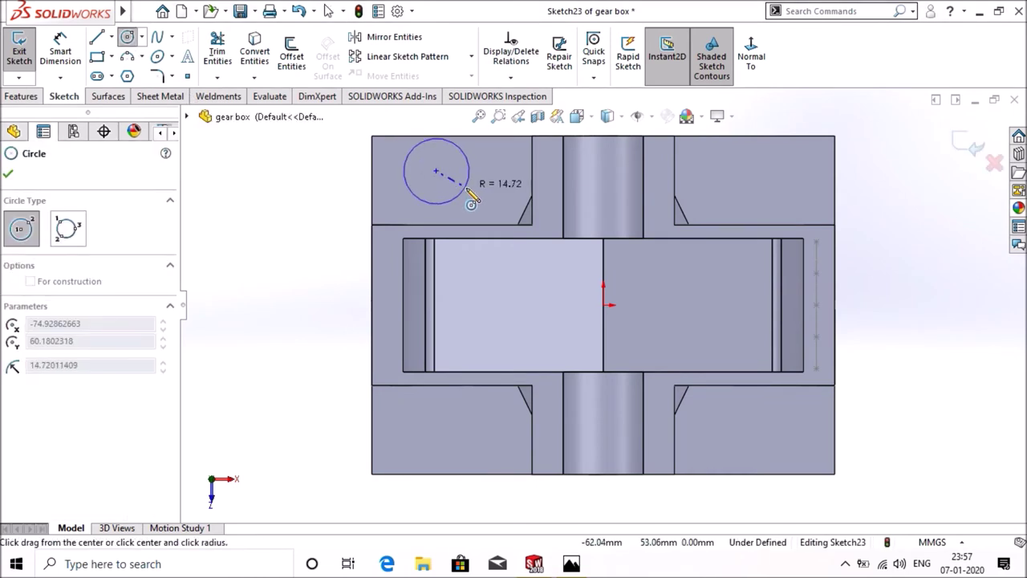
click(470, 194)
scroll(474, 190, up, 1)
scroll(489, 165, down, 2)
scroll(488, 165, down, 2)
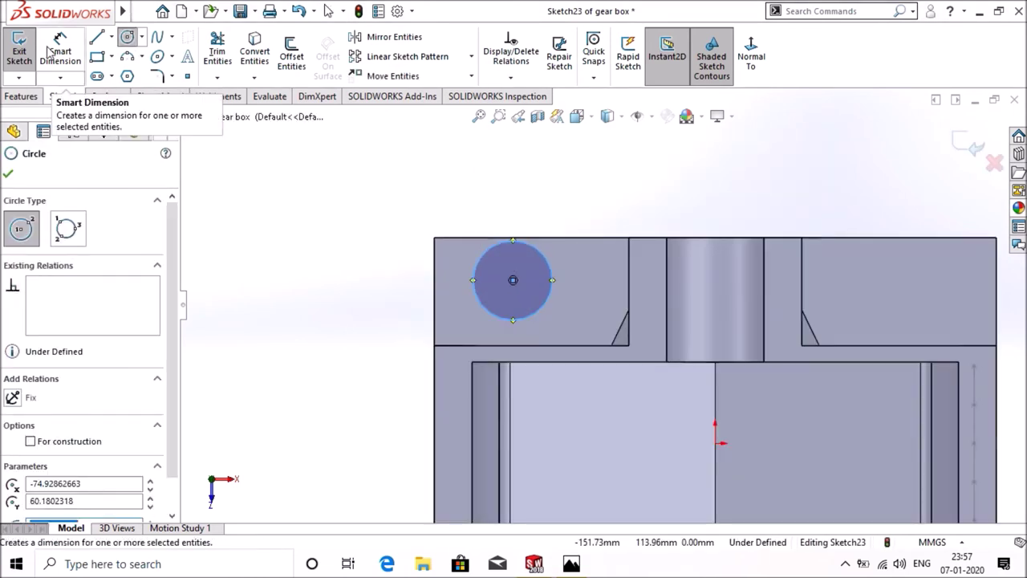
- Dimension the circle's diameter to 32 mm
click(49, 52)
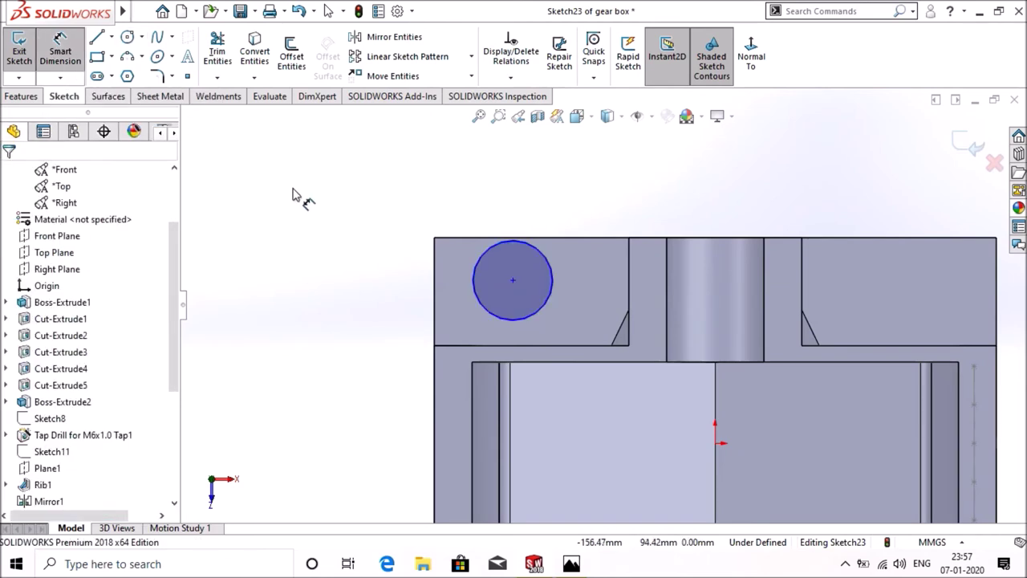
click(552, 271)
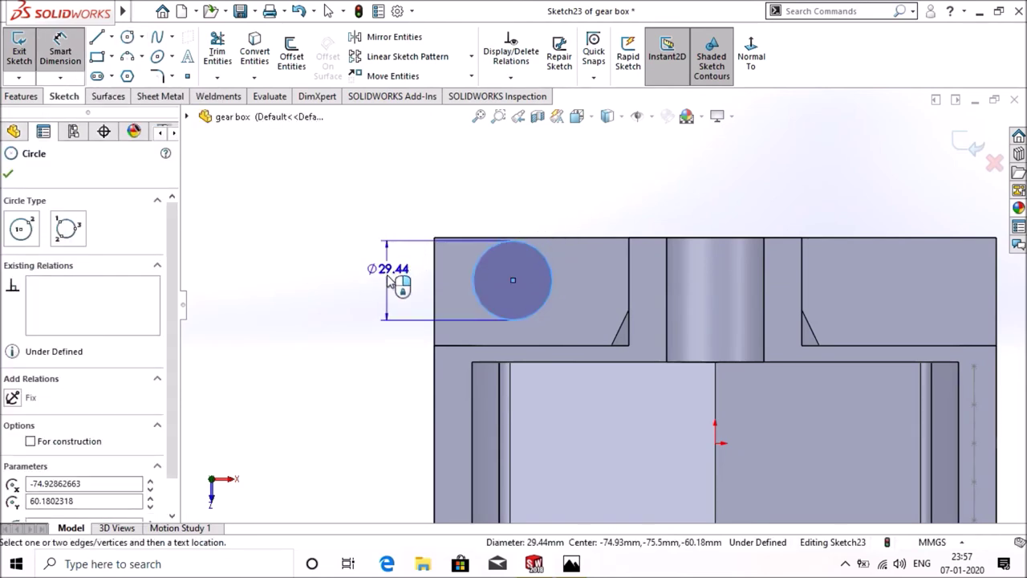
click(374, 334)
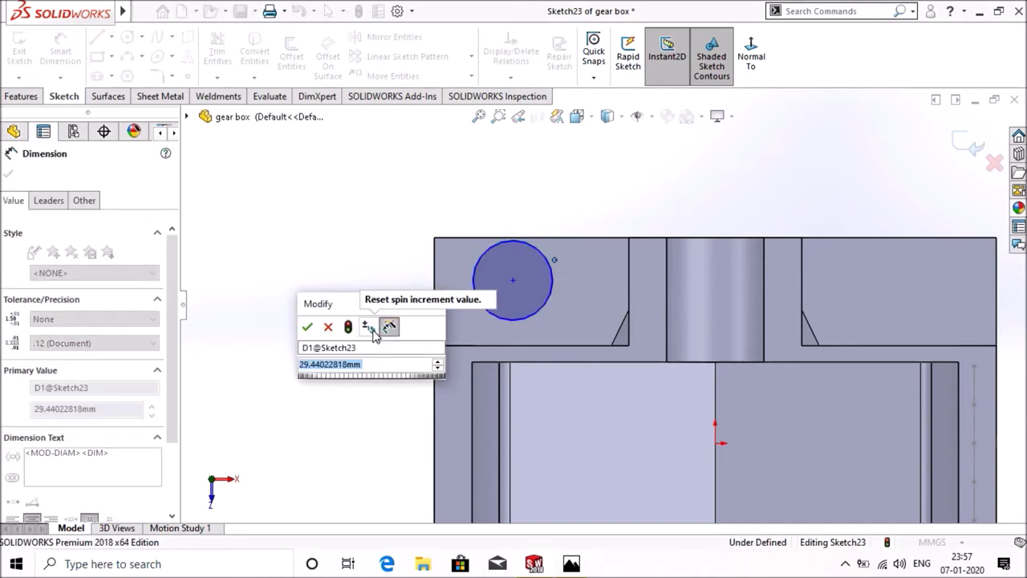
text(32)
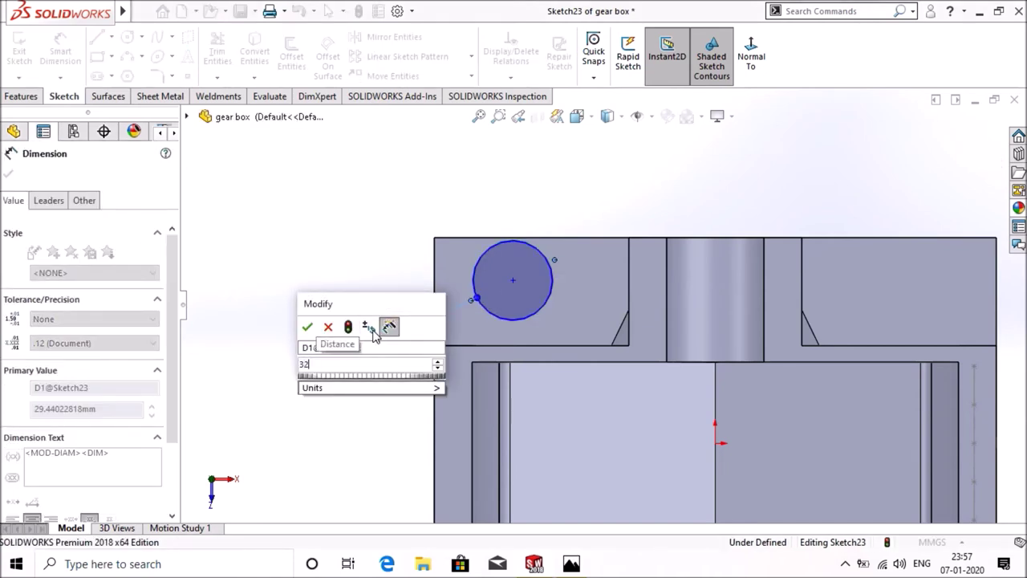
key(Return)
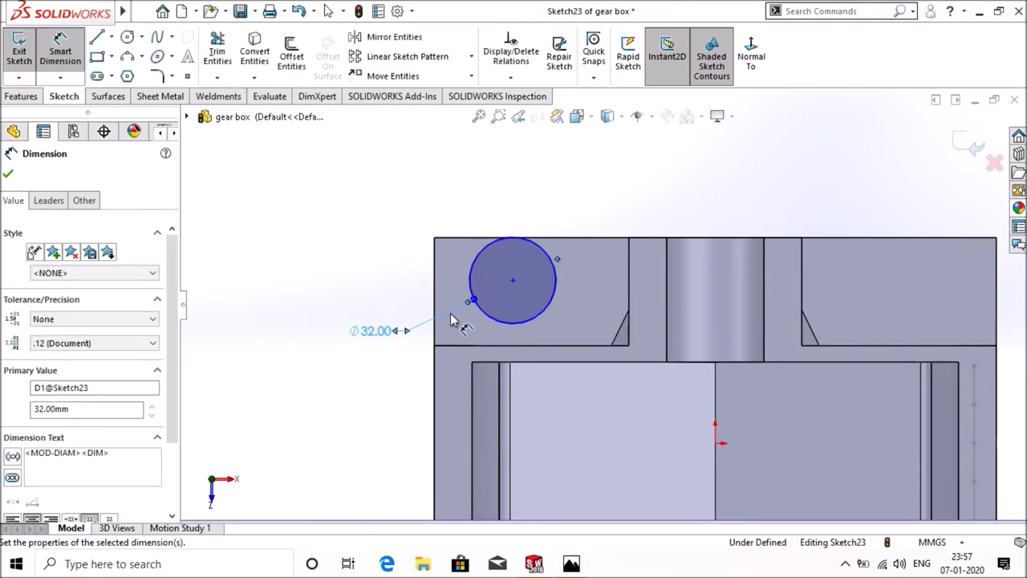
- Position the circle centre 16 mm below the top edge and 64 mm from the centreline
click(513, 281)
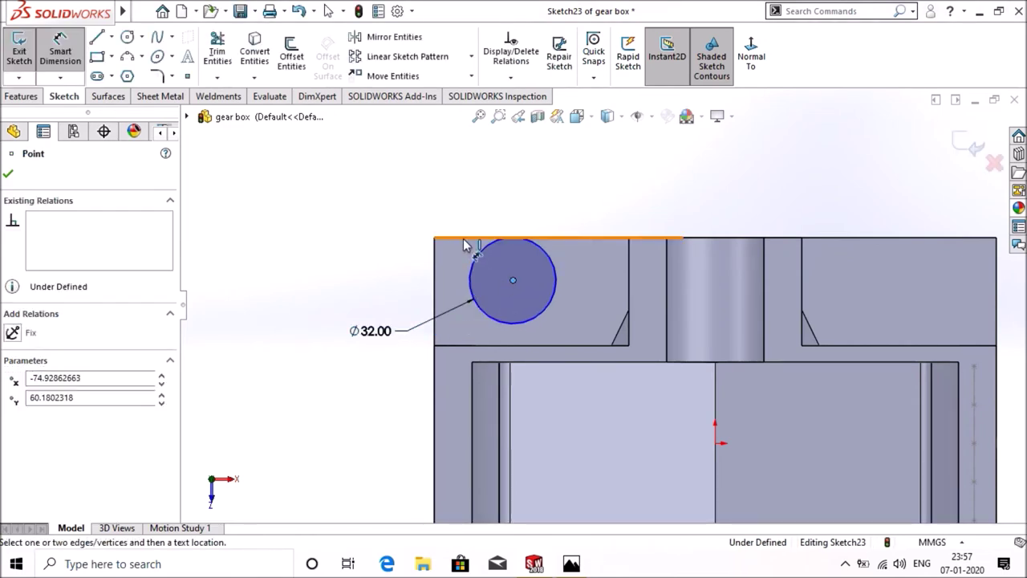
click(465, 238)
click(409, 265)
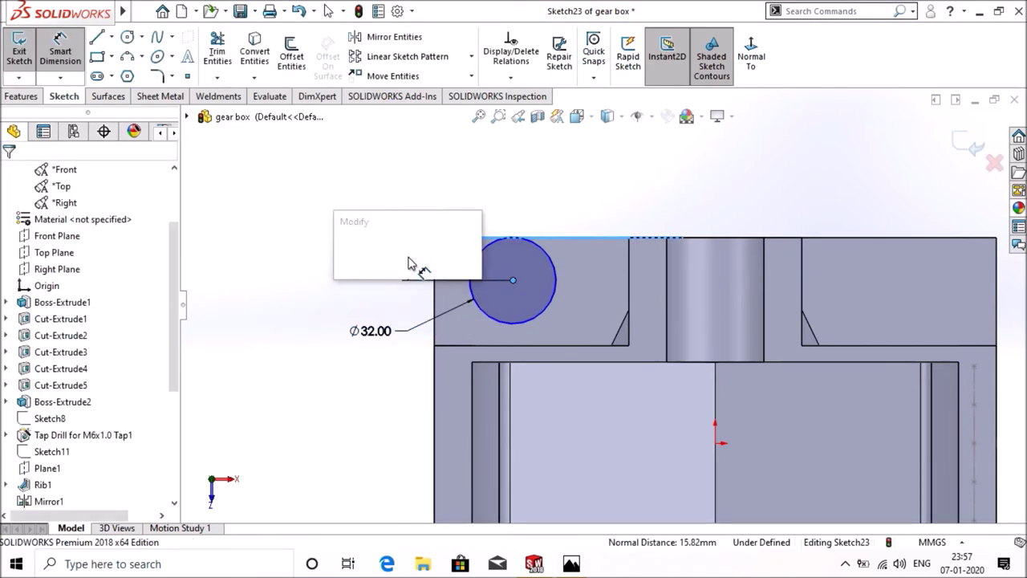
text(16)
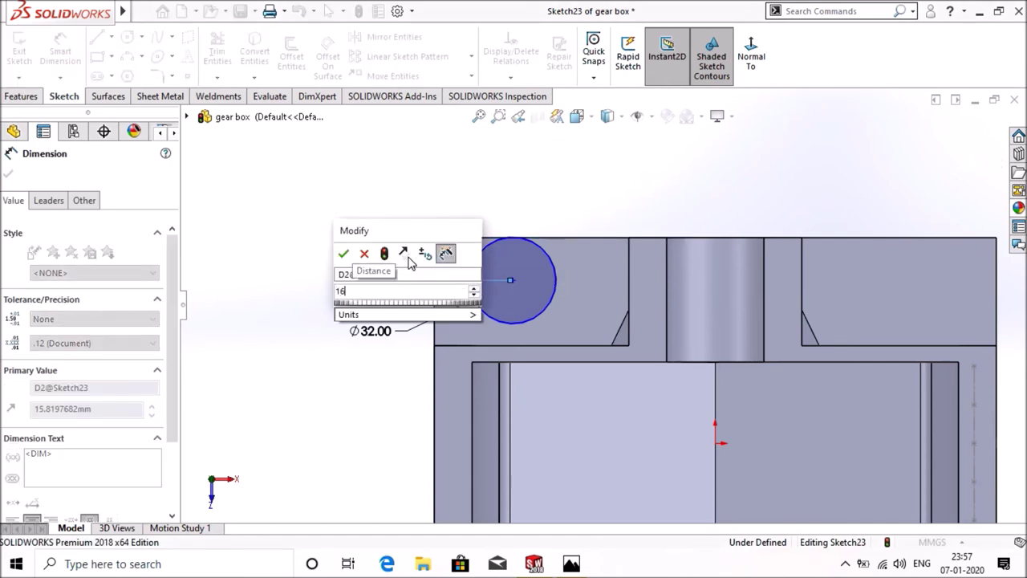
key(Return)
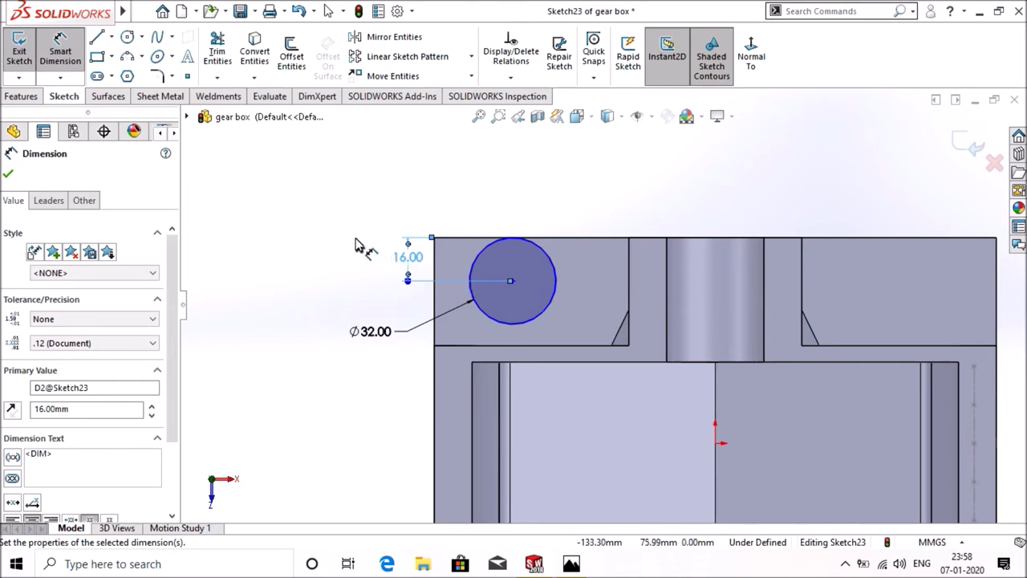
click(343, 245)
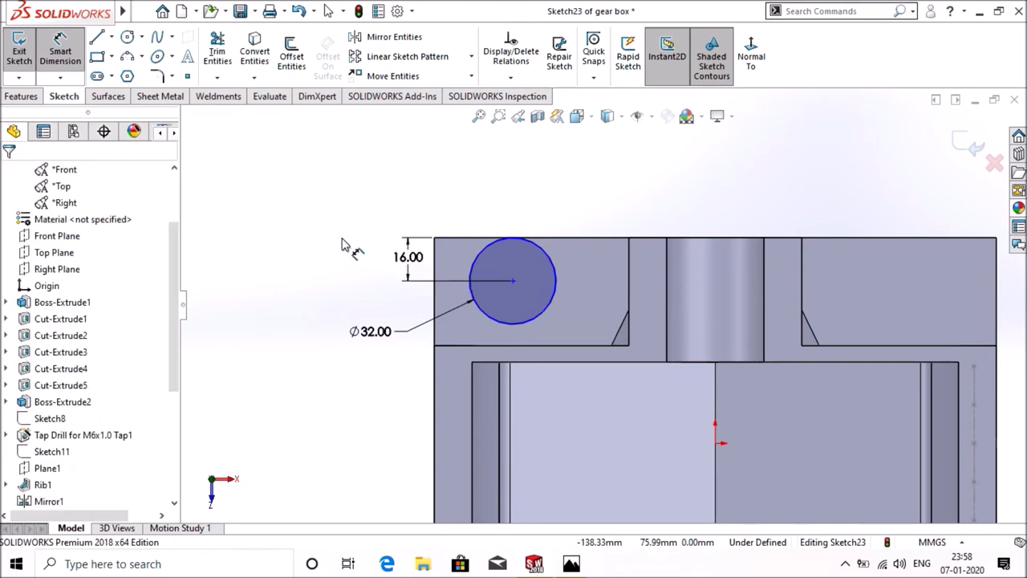
click(513, 282)
click(717, 443)
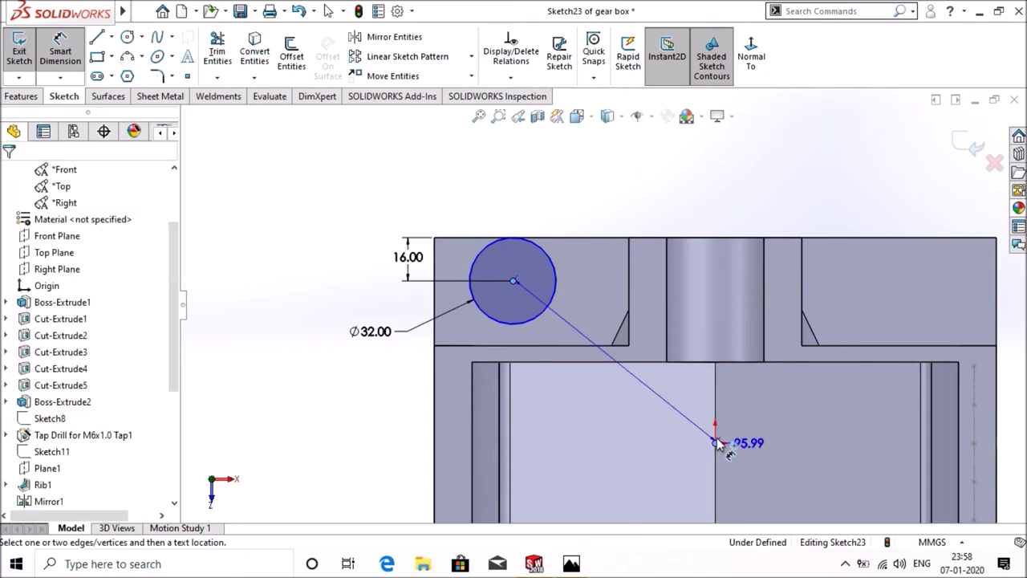
click(654, 202)
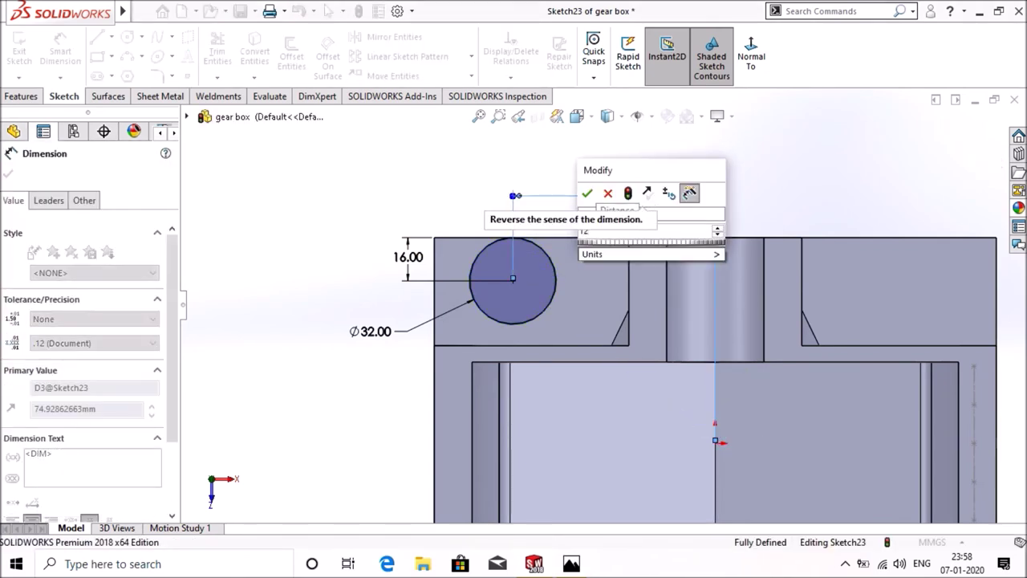
text(8/2)
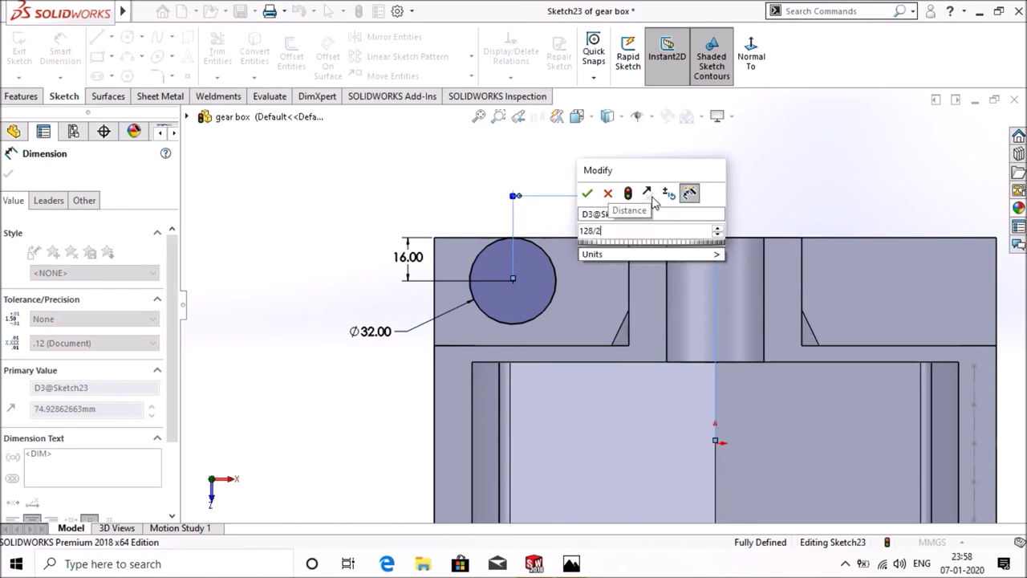
key(Return)
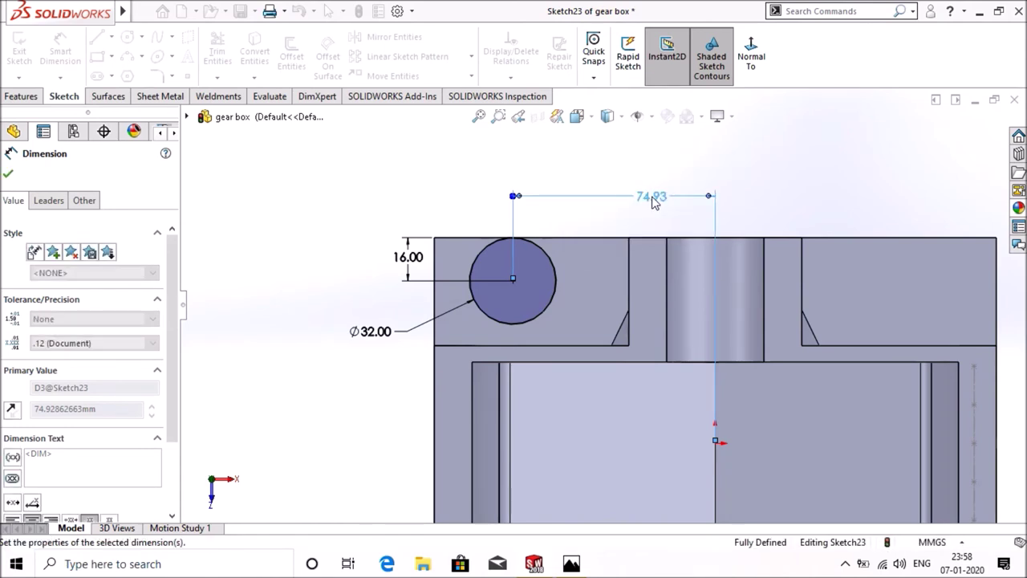
click(13, 173)
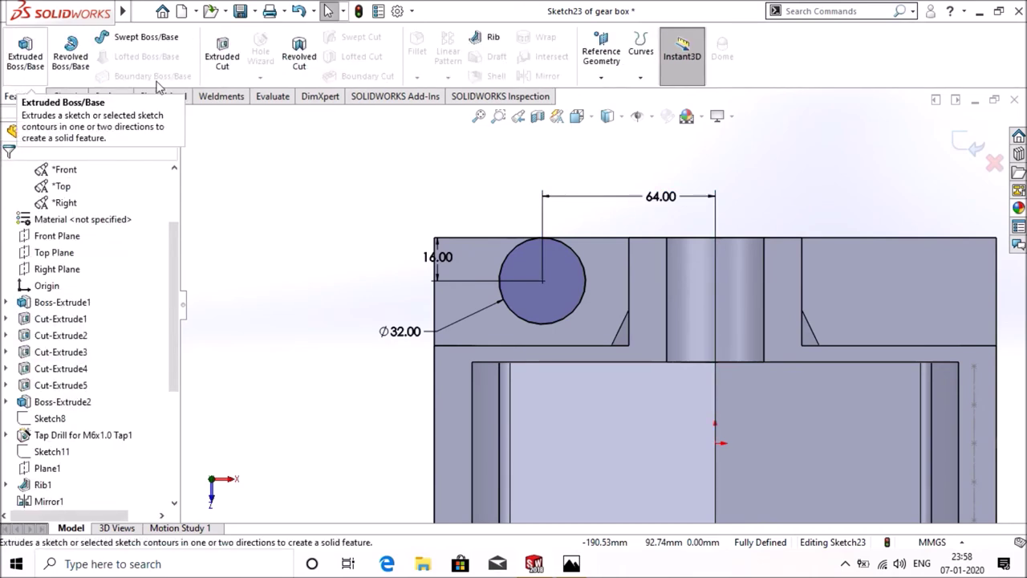
- Extrude the Ø32 circle as a 4 mm blind boss
click(25, 69)
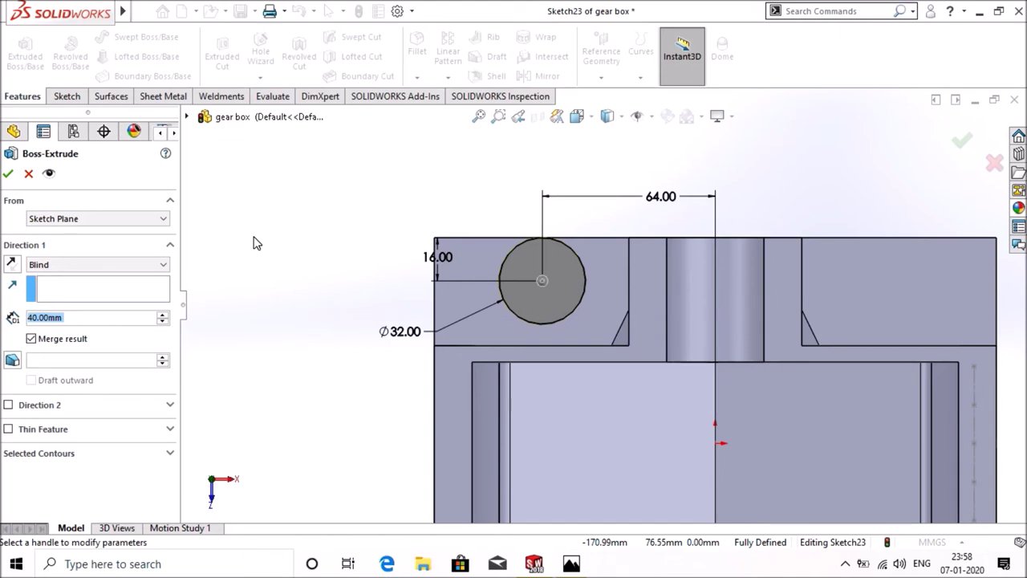
mouse_move(253, 244)
middle_down()
mouse_move(316, 261)
mouse_move(281, 276)
middle_up()
click(65, 321)
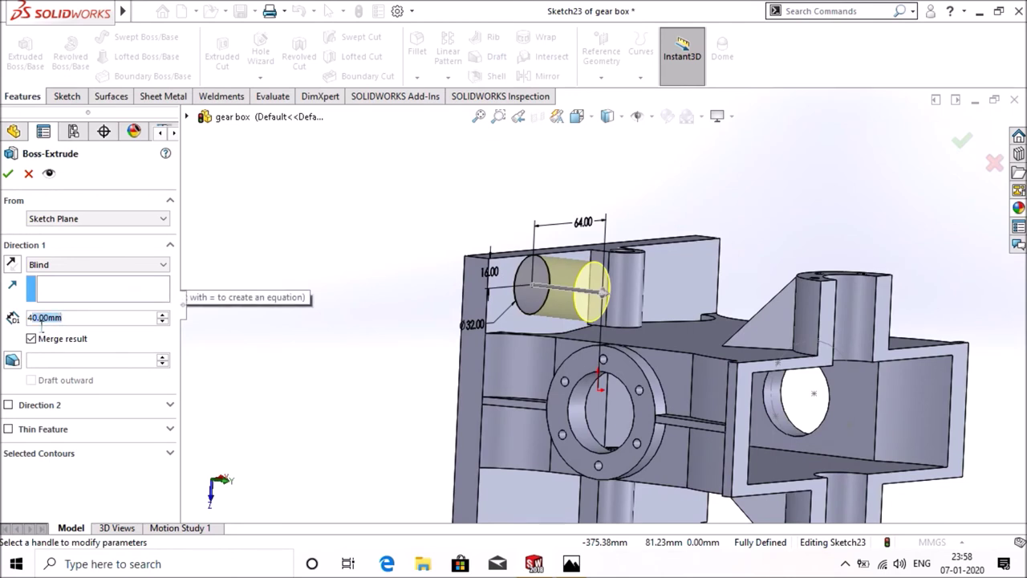
text(4)
key(Return)
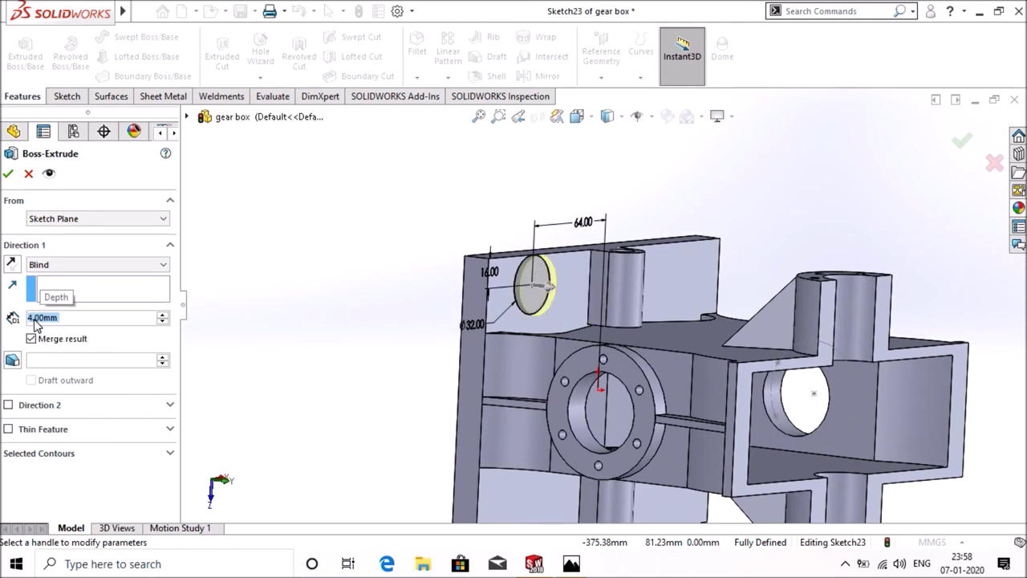
click(8, 173)
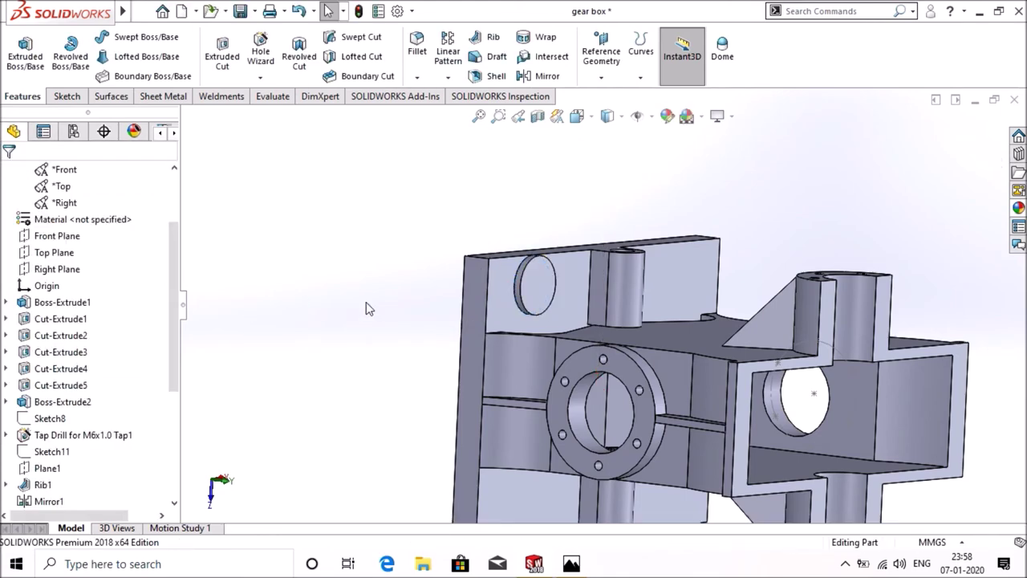
- Start a new sketch on the boss face, viewed normal to it
right_click(543, 299)
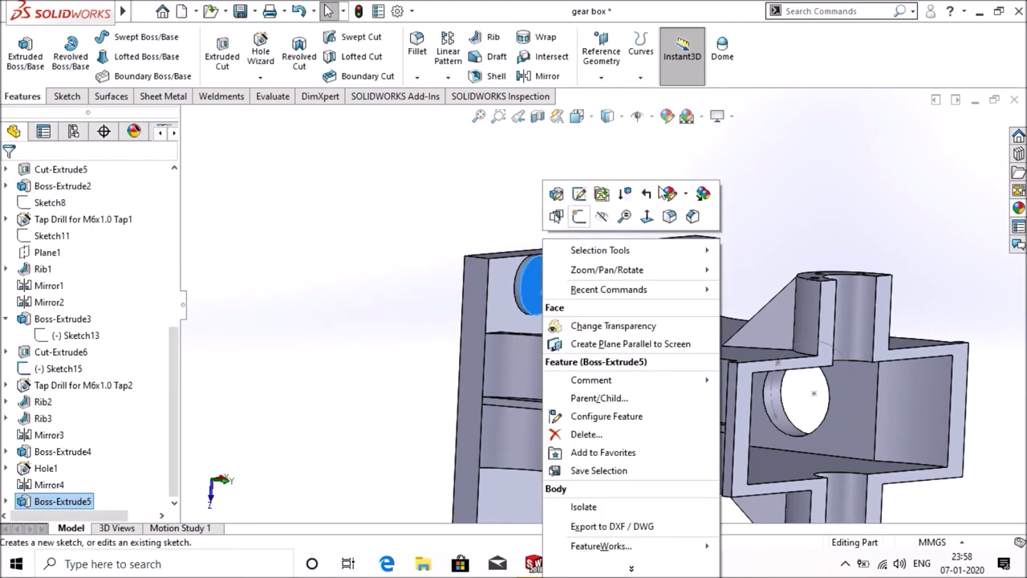
click(579, 220)
click(751, 65)
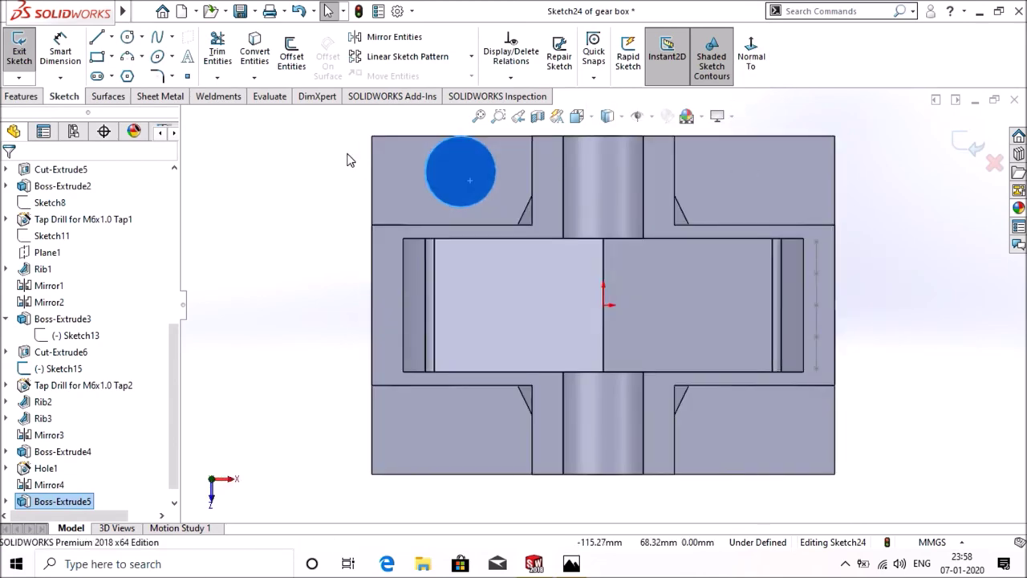
- Sketch a Ø12.5 circle at the centre of the boss
click(128, 37)
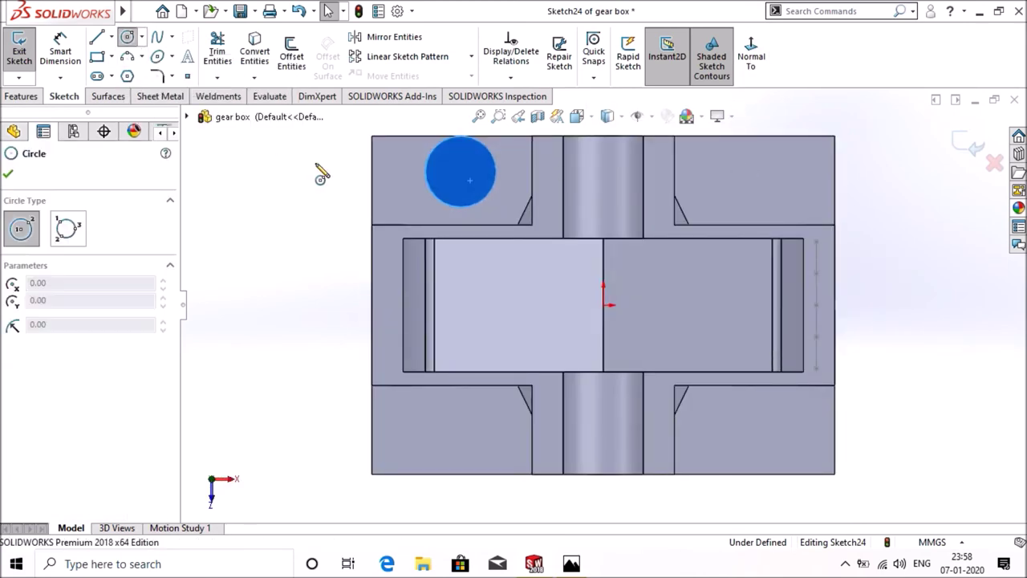
click(460, 171)
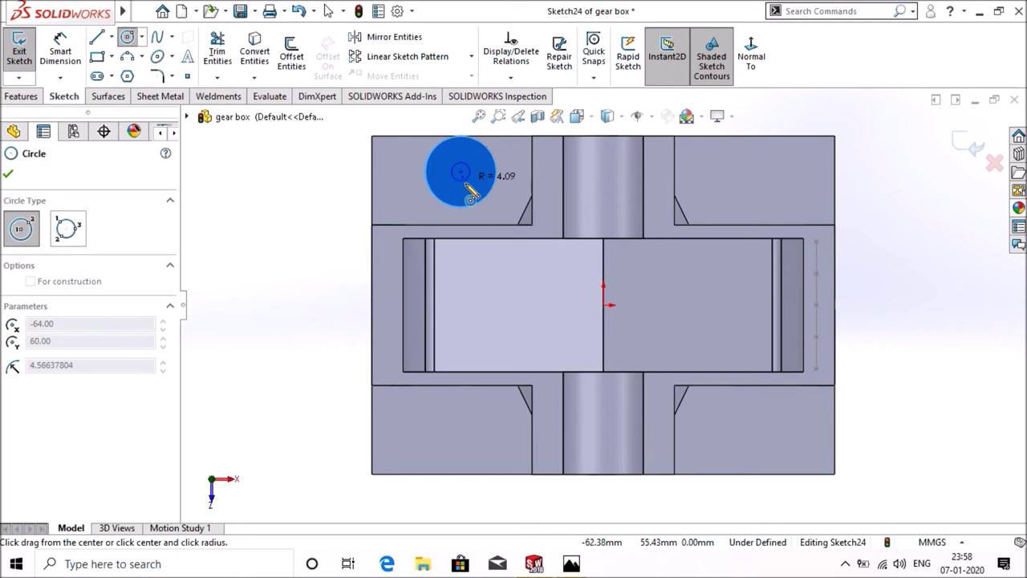
click(473, 204)
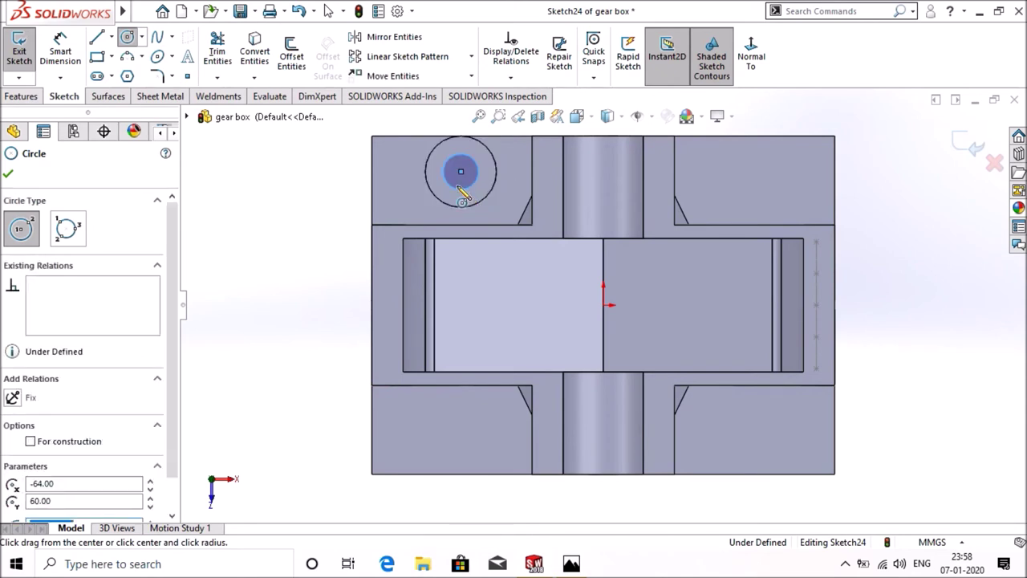
click(60, 52)
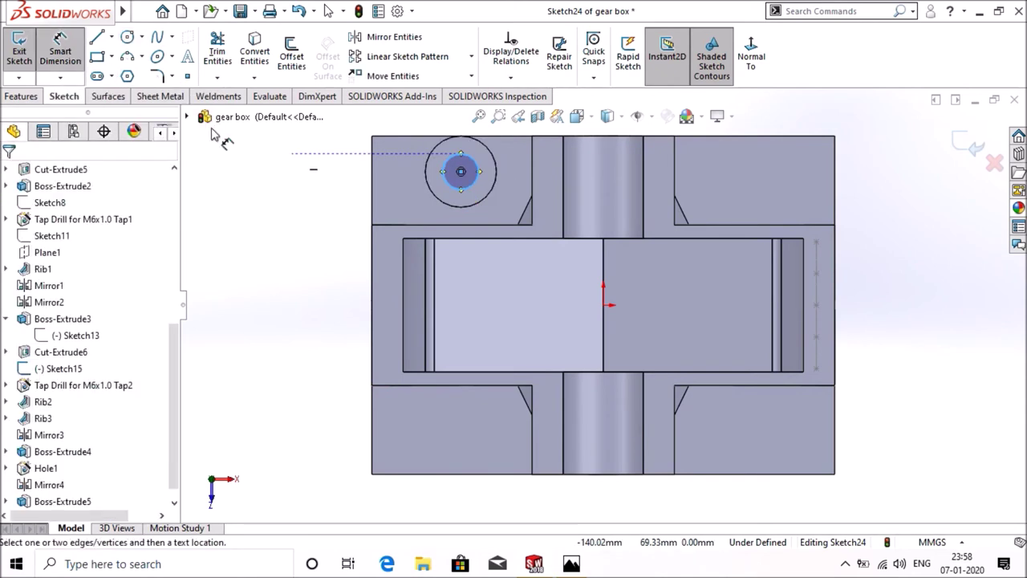
click(448, 186)
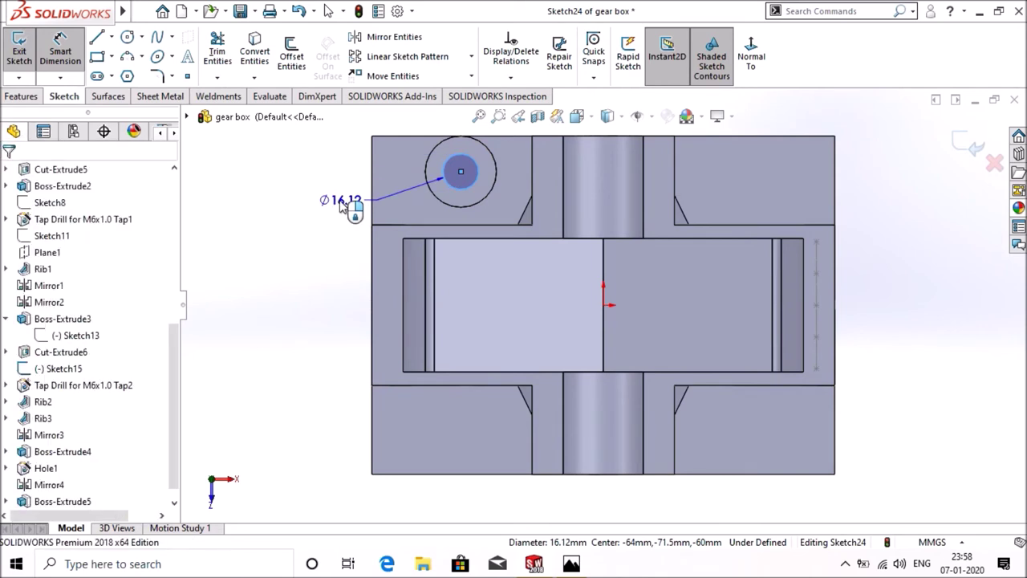
click(341, 205)
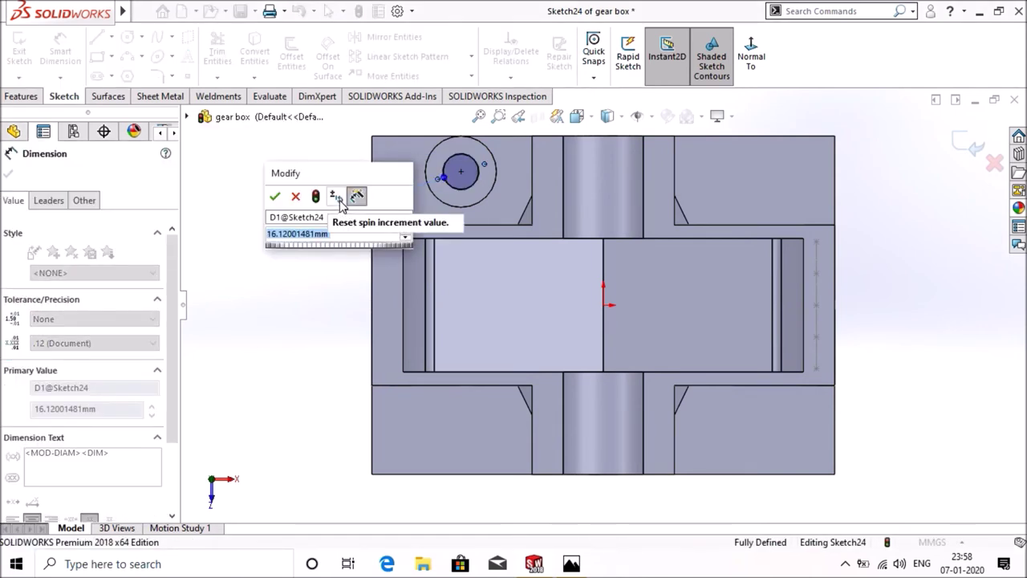
text(12.5)
key(Return)
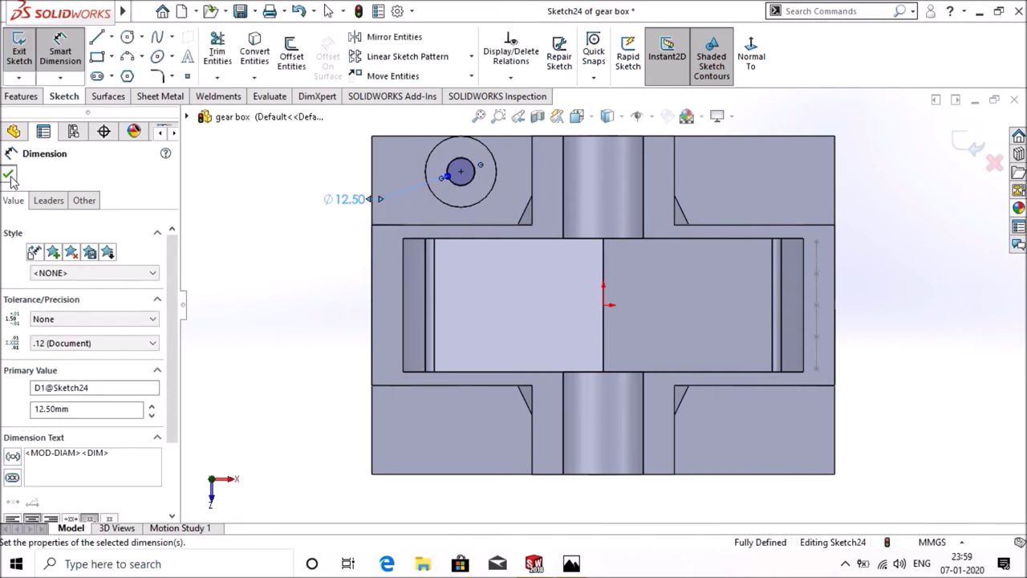
click(8, 174)
- Cut the Ø12.5 circle Through All with an extruded cut
click(22, 95)
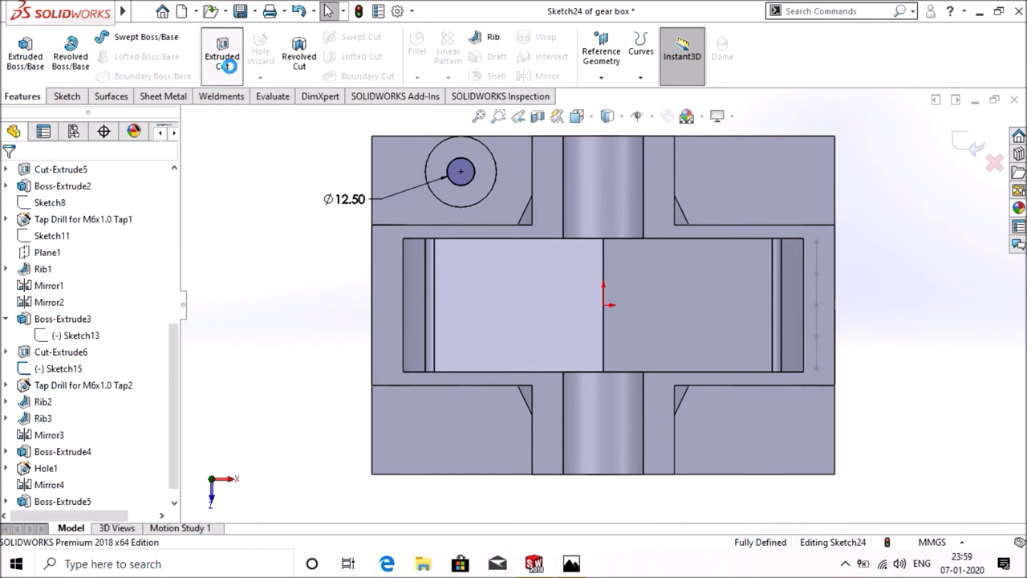
click(77, 265)
click(77, 276)
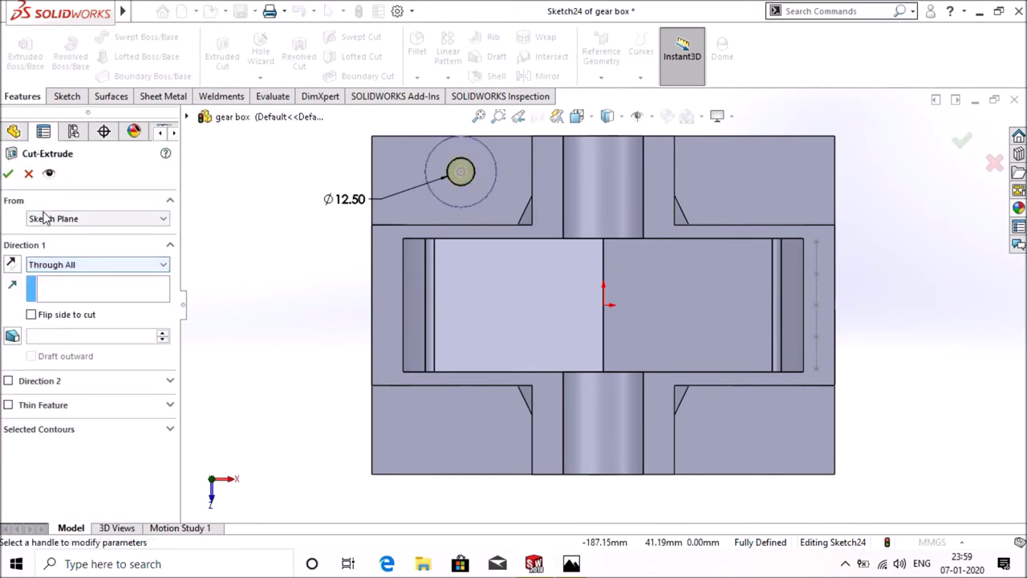
click(8, 173)
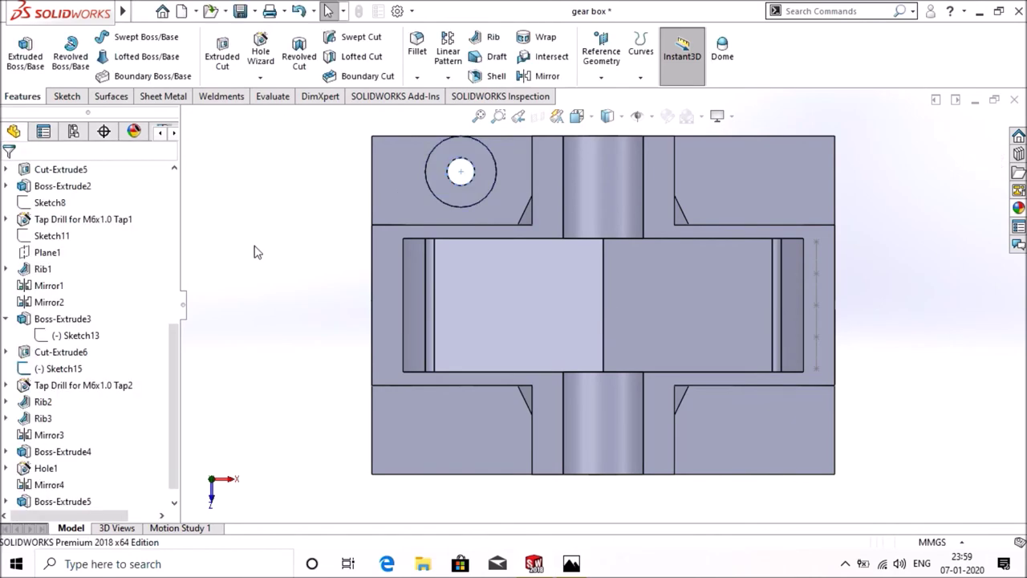
- Mirror Cut-Extrude7 and Boss-Extrude5 across the Front Plane
mouse_move(270, 232)
middle_down()
mouse_move(321, 179)
mouse_move(327, 252)
mouse_move(258, 249)
middle_up()
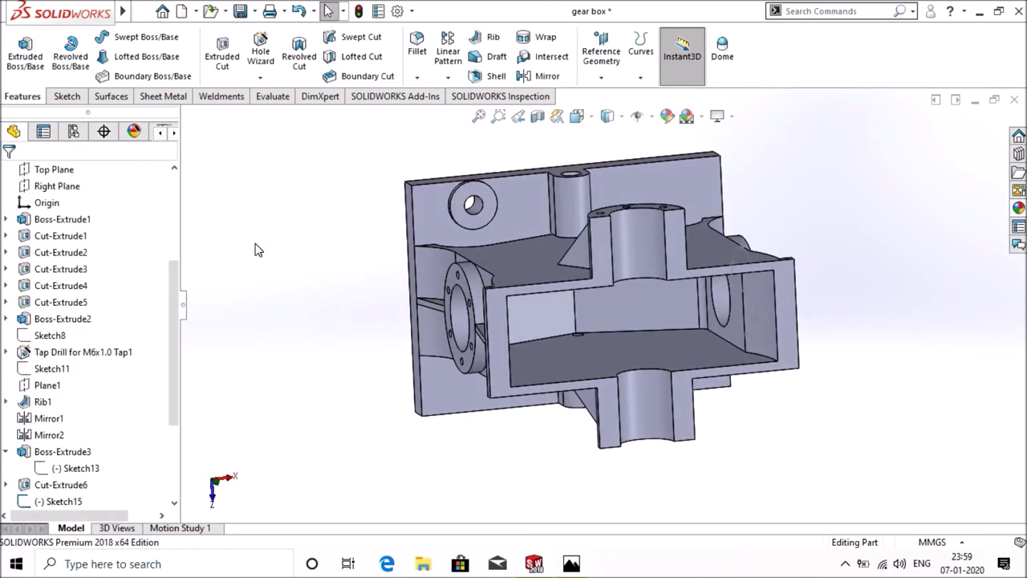
scroll(174, 269, up, 2)
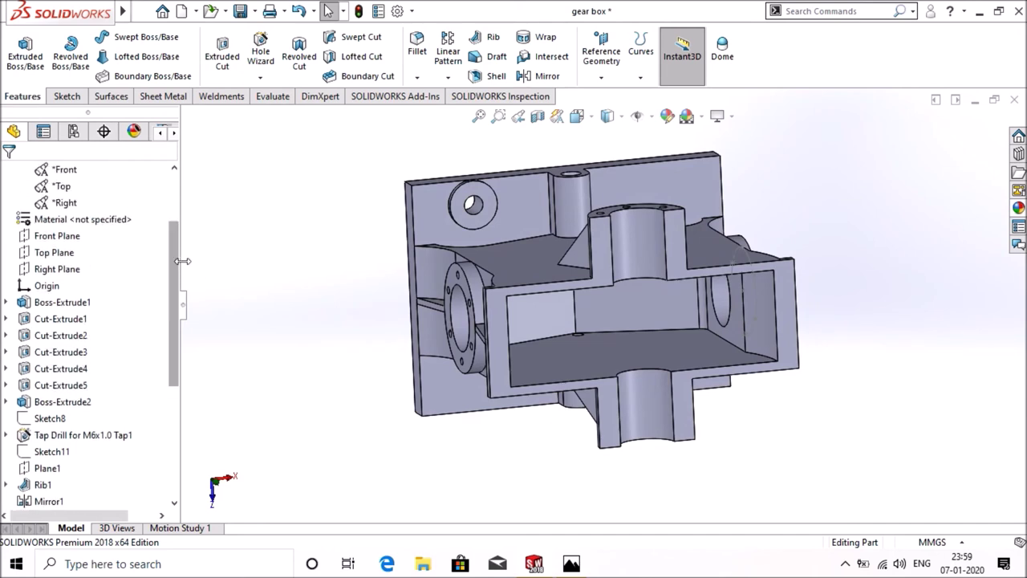
click(69, 241)
click(539, 75)
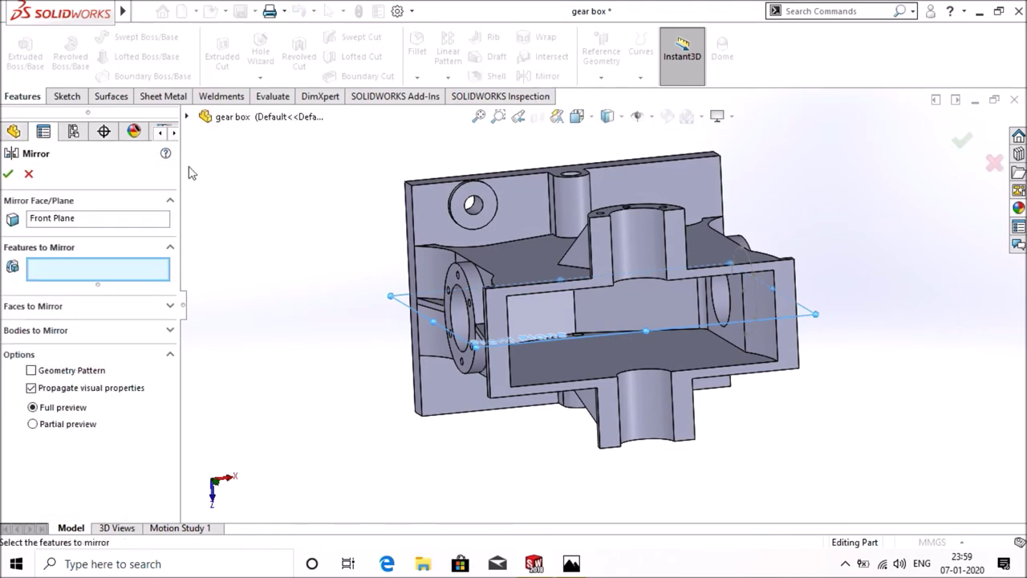
click(186, 116)
scroll(265, 321, down, 2)
scroll(273, 401, down, 2)
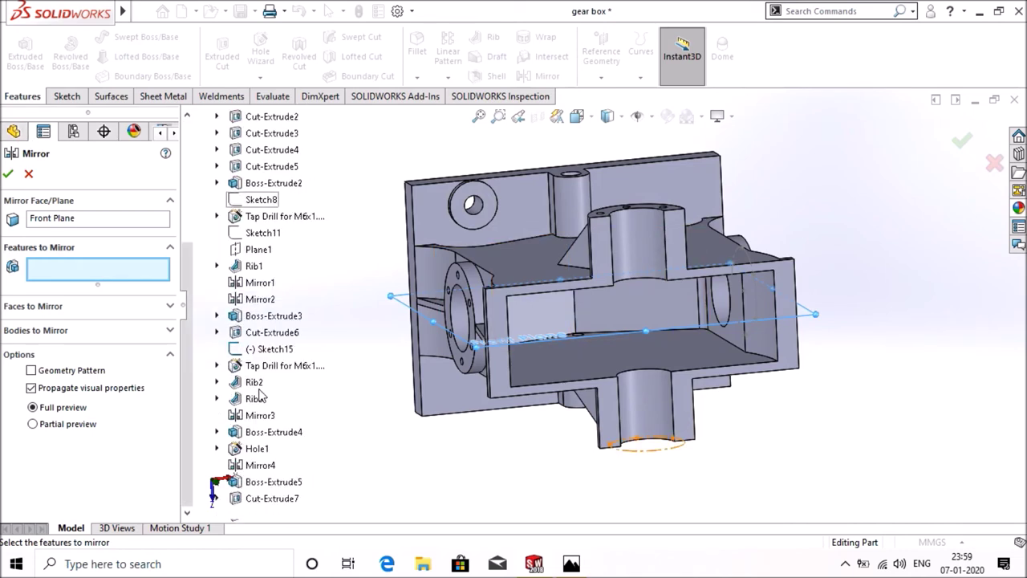
click(273, 498)
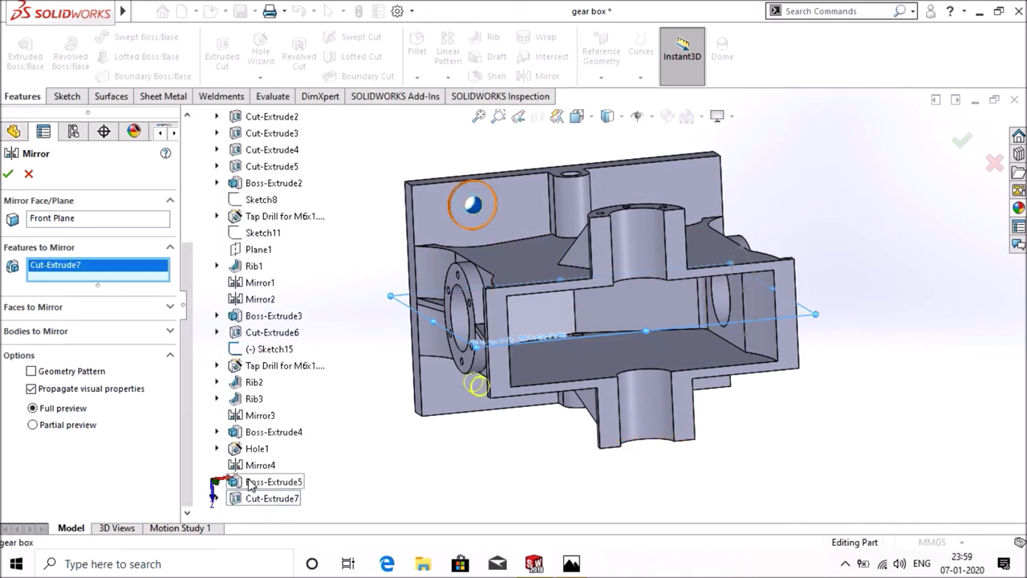
click(250, 483)
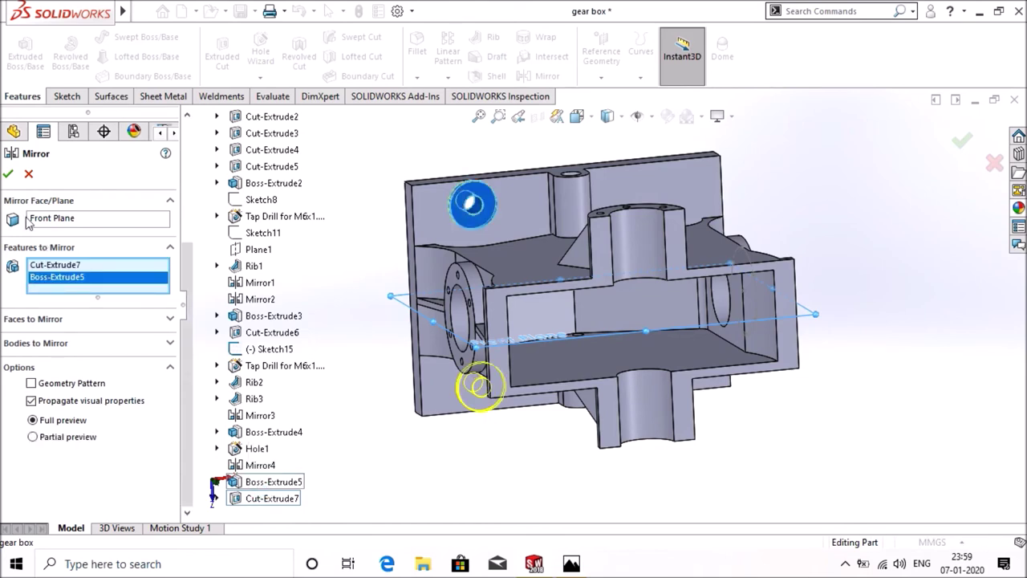
click(8, 175)
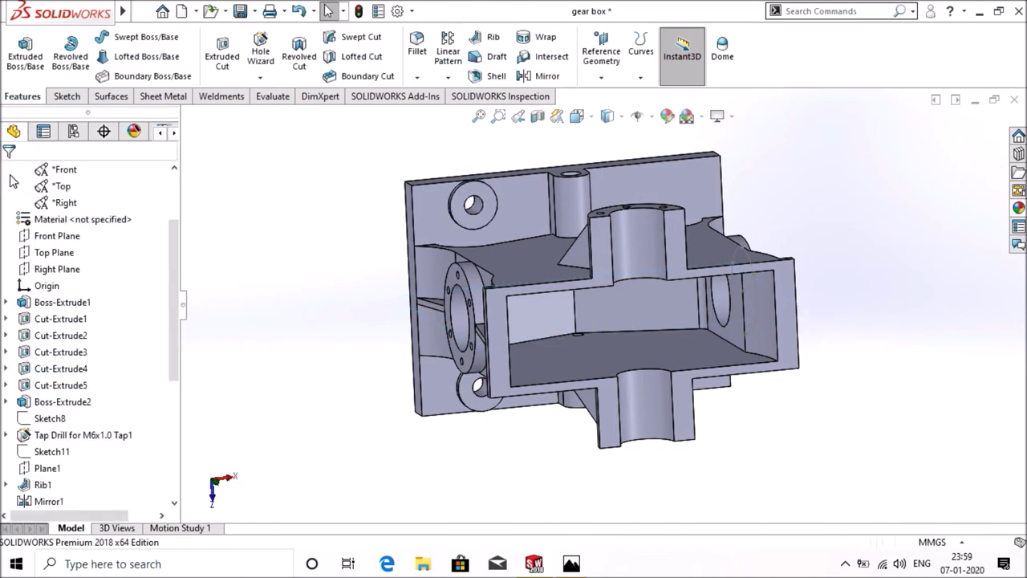
- Mirror the Mirror5 feature across the Right Plane to the opposite side
click(43, 273)
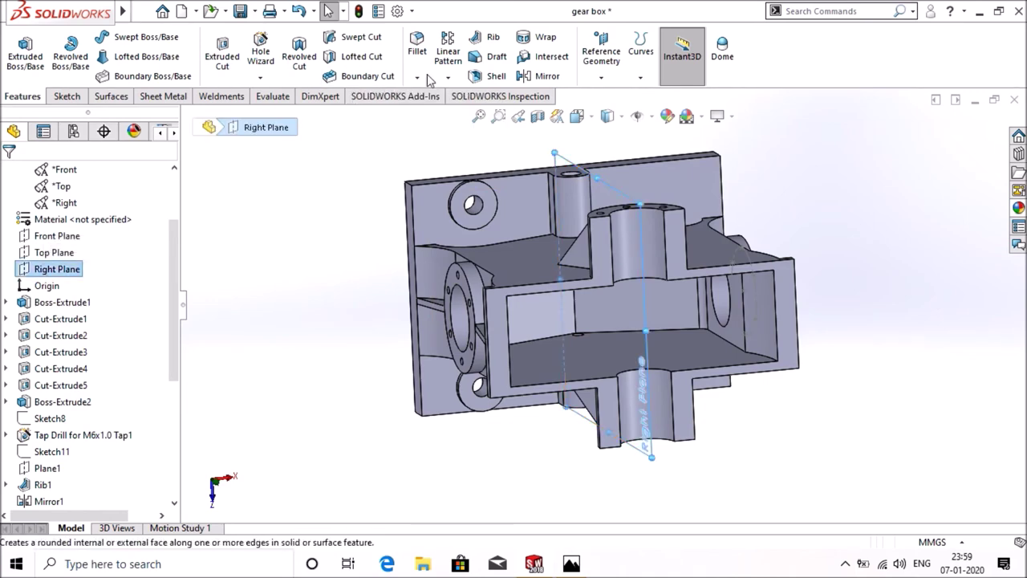
click(542, 75)
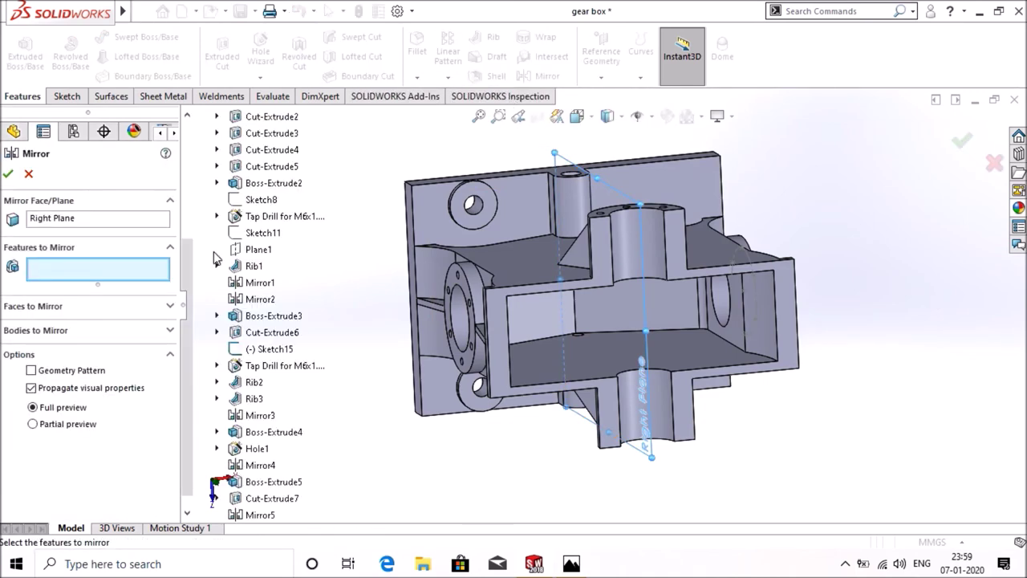
scroll(285, 465, down, 1)
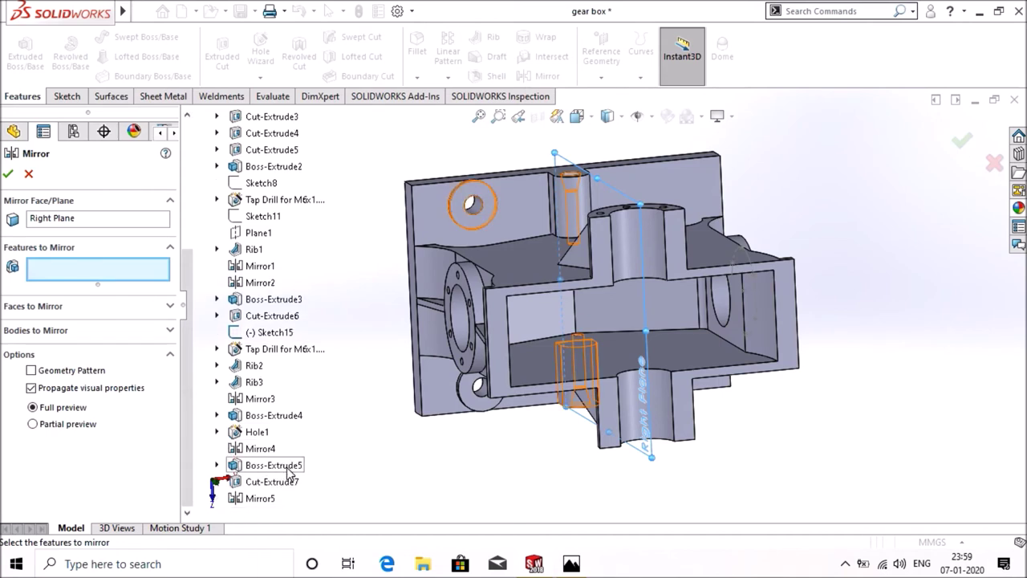
click(255, 504)
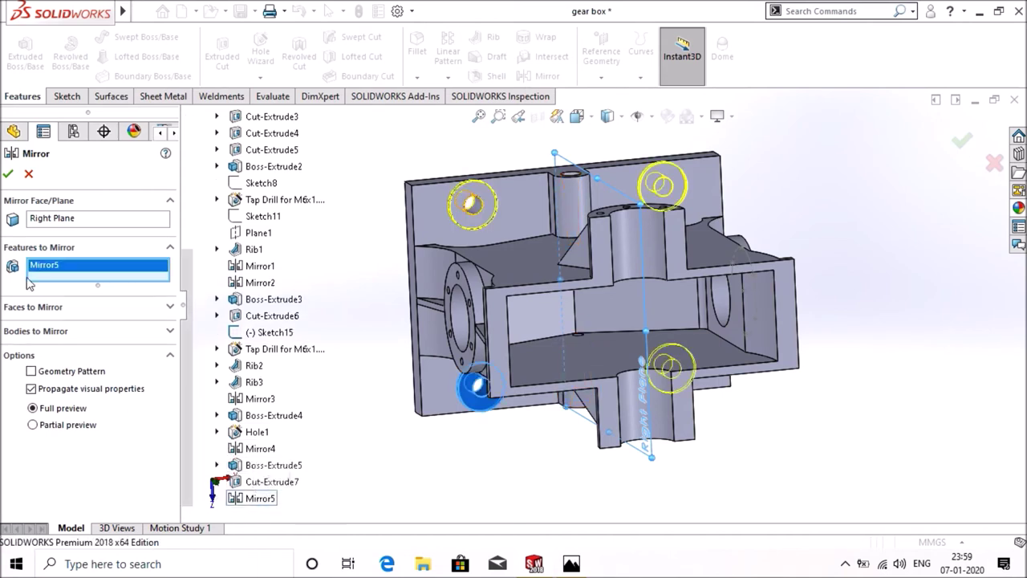
click(10, 175)
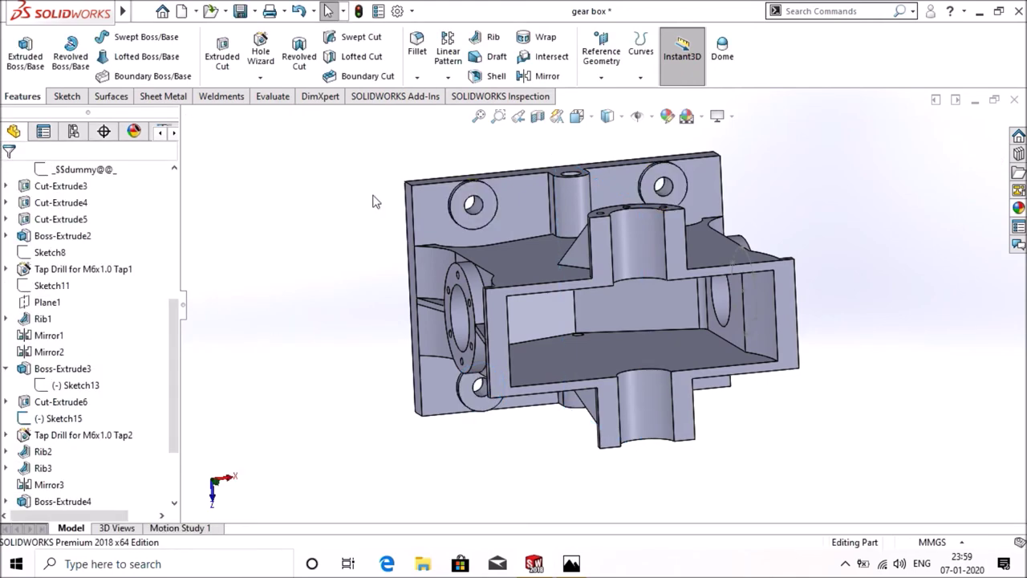
scroll(457, 179, down, 3)
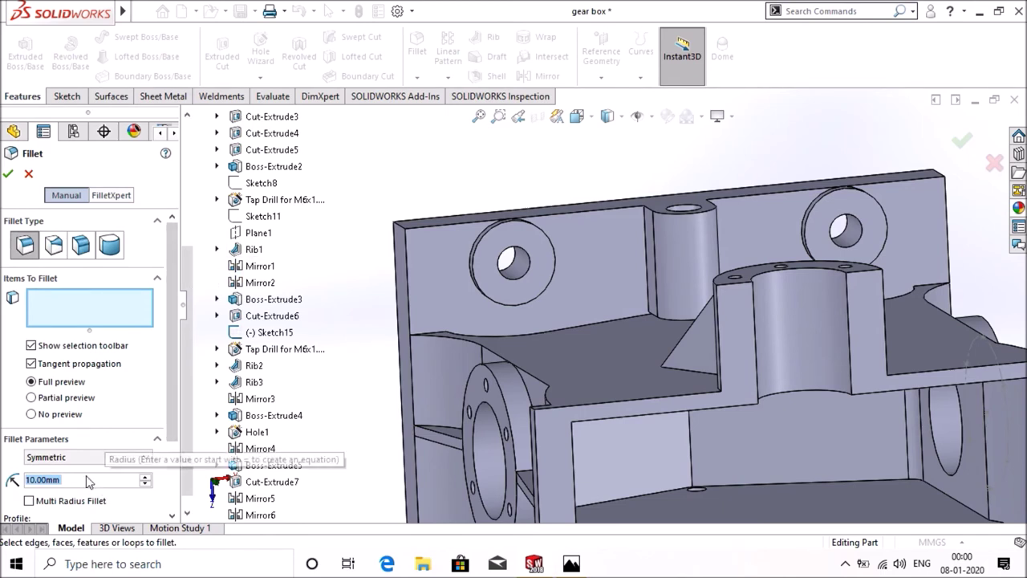
text(4)
key(Return)
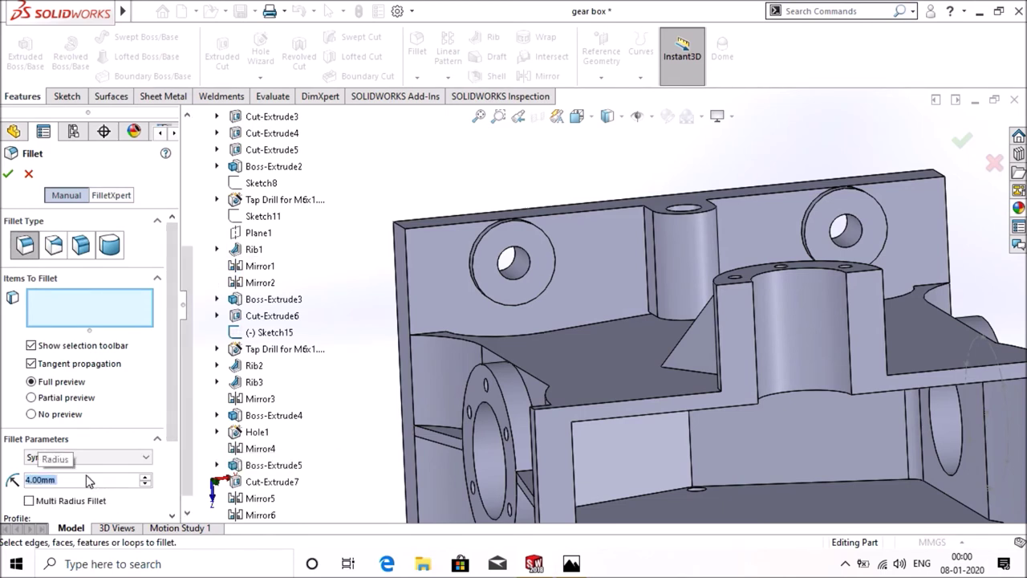
click(473, 281)
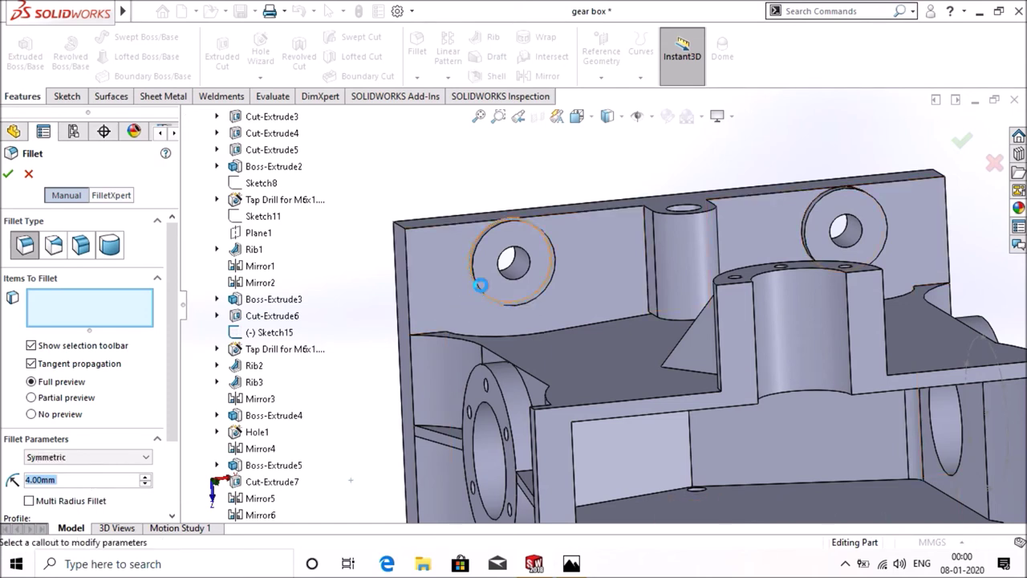
click(800, 235)
scroll(800, 235, up, 3)
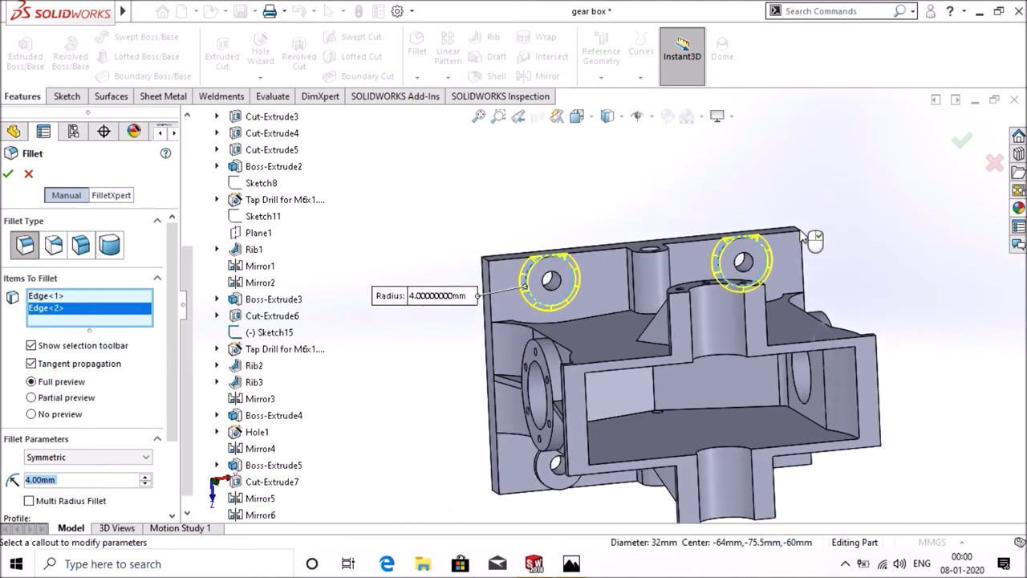
scroll(598, 507, down, 5)
mouse_move(601, 466)
middle_down()
mouse_move(607, 415)
mouse_move(514, 373)
middle_up()
click(507, 353)
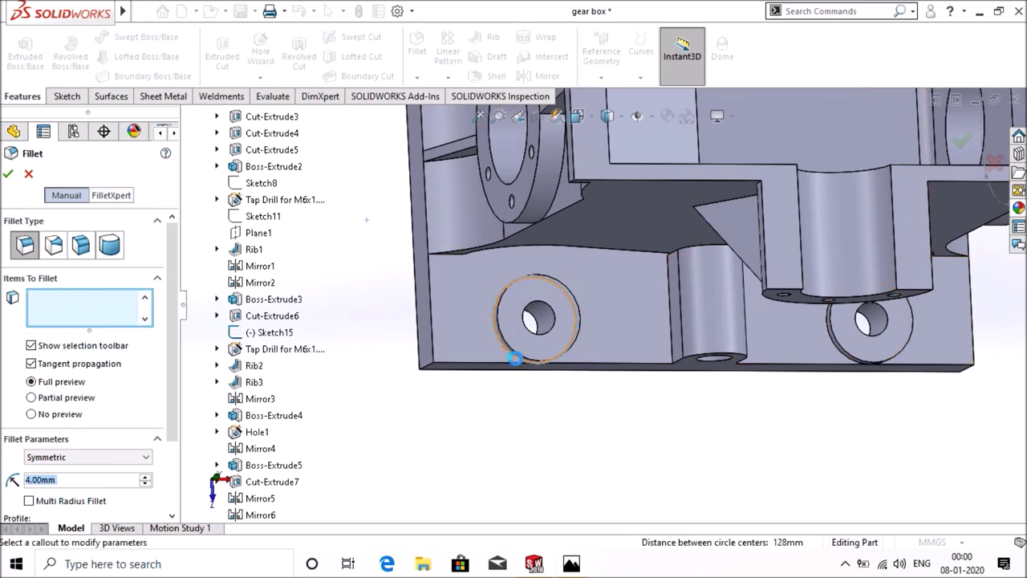
click(836, 355)
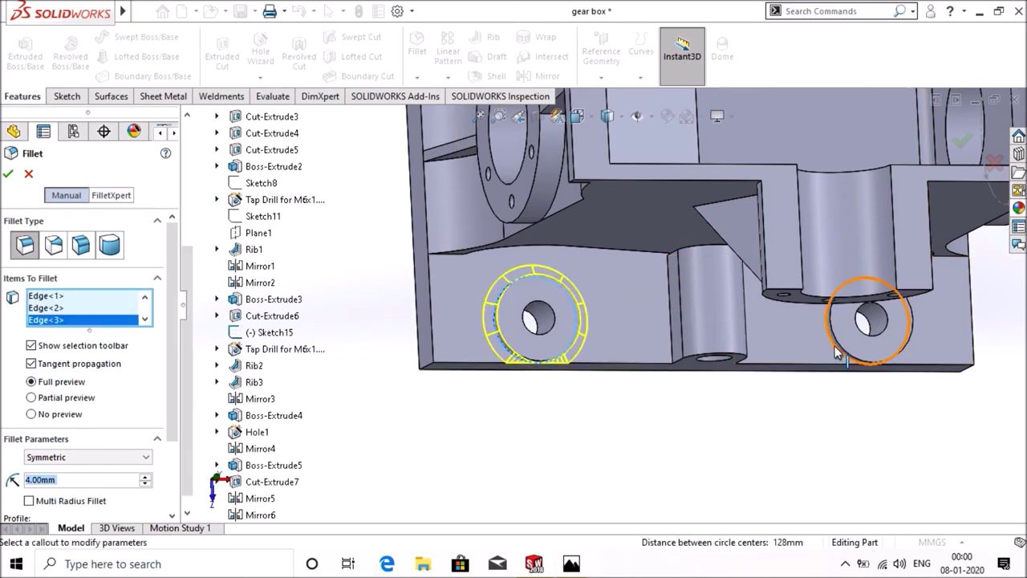
click(8, 173)
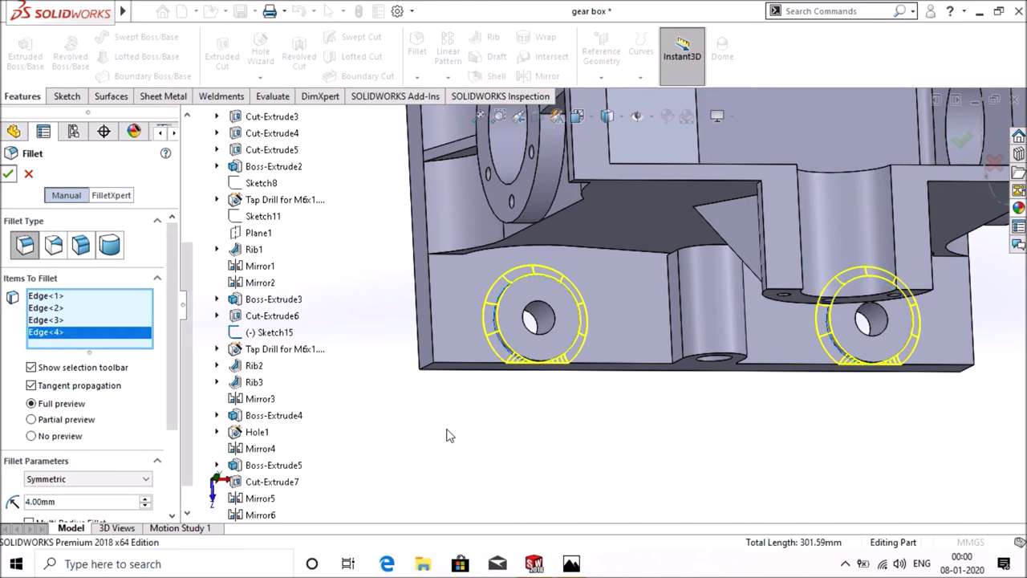
key(f)
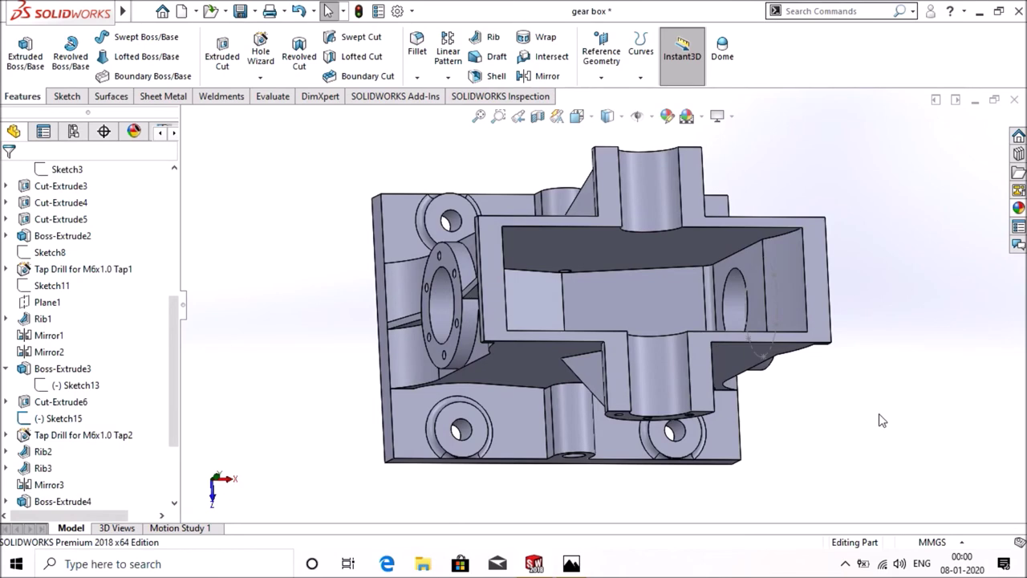
- Start a new sketch on the casting's top face, viewed normal to it
mouse_move(878, 420)
middle_down()
mouse_move(892, 301)
mouse_move(842, 269)
mouse_move(777, 269)
mouse_move(802, 209)
mouse_move(864, 275)
middle_up()
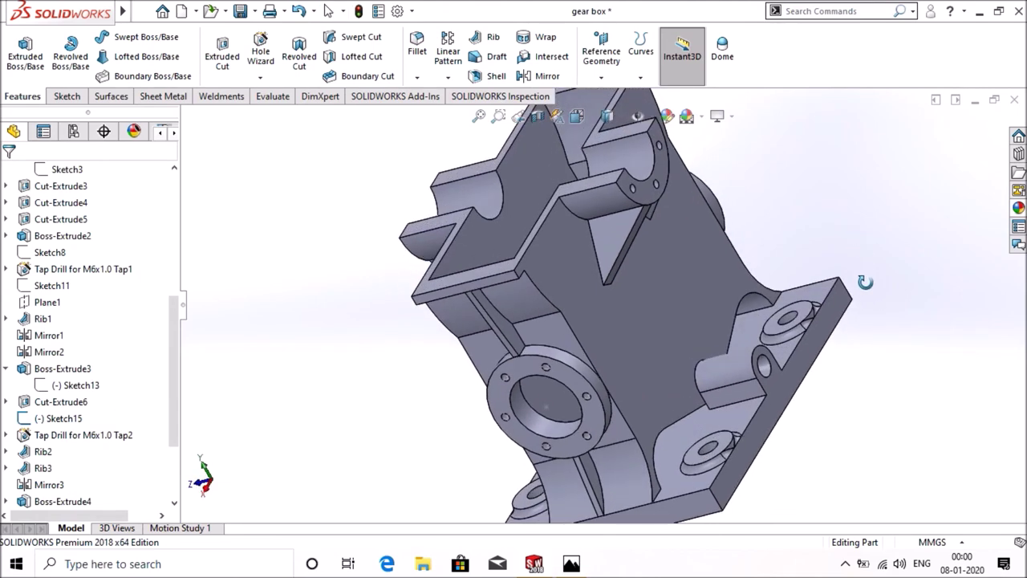
right_click(432, 233)
click(468, 209)
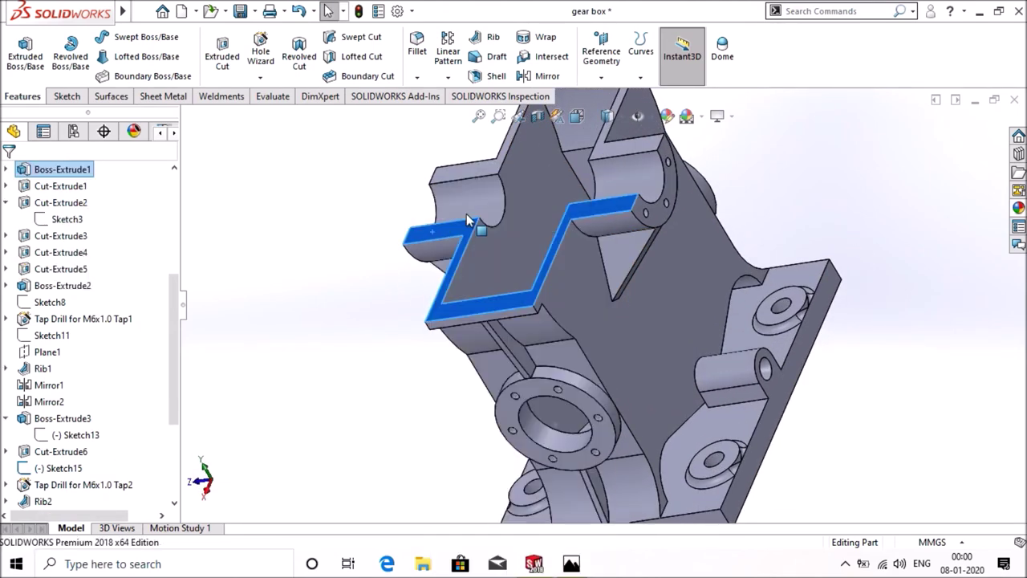
click(746, 55)
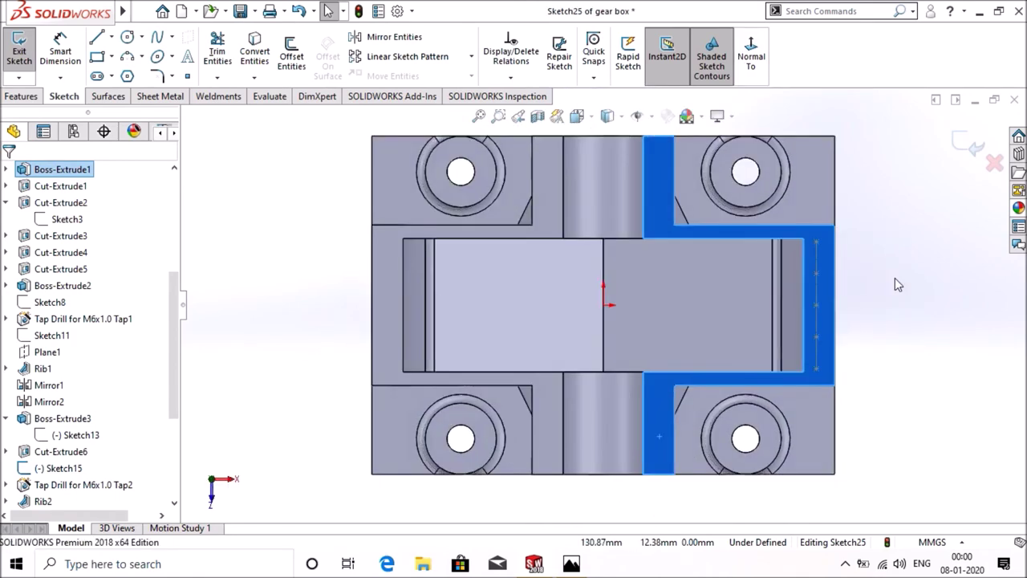
click(940, 341)
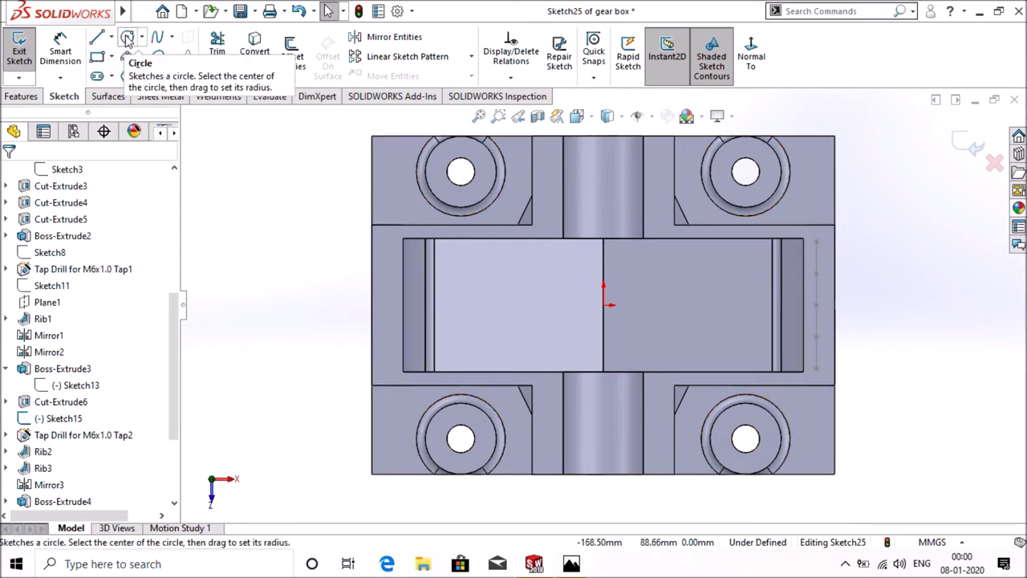
- Draw a small circle on the boss edge and a vertical centerline below it
click(126, 37)
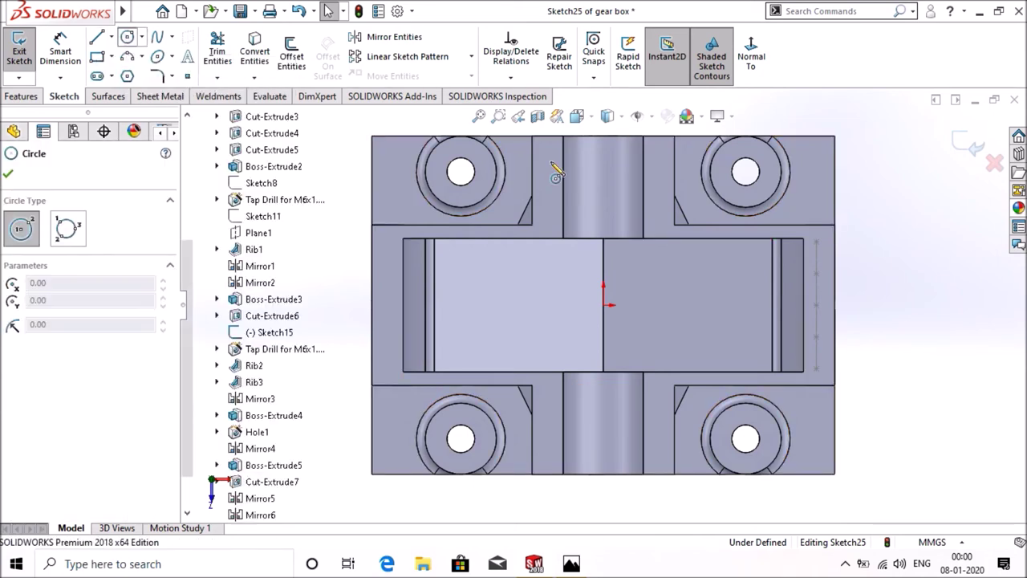
click(643, 152)
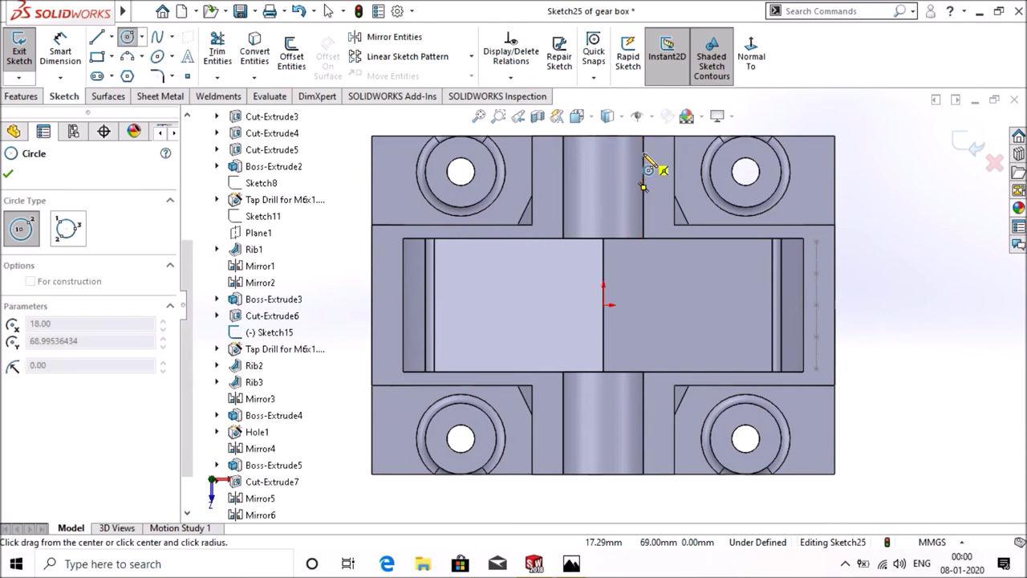
click(653, 166)
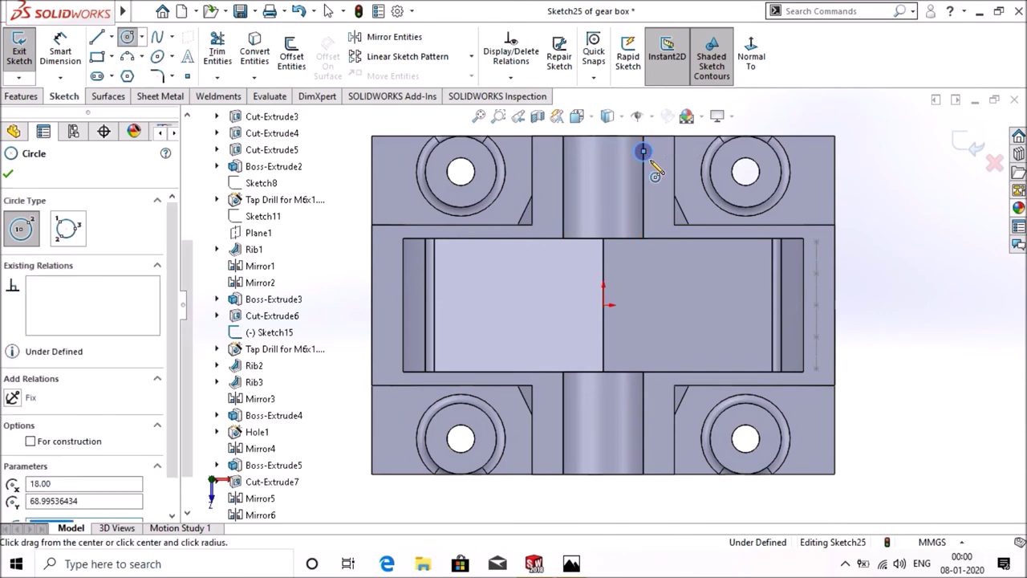
key(z)
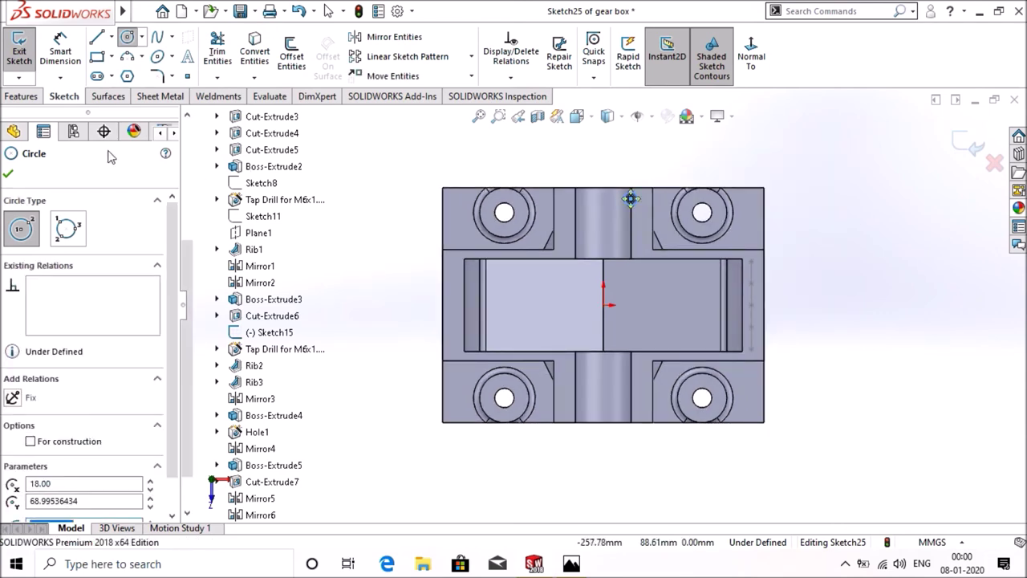
click(9, 175)
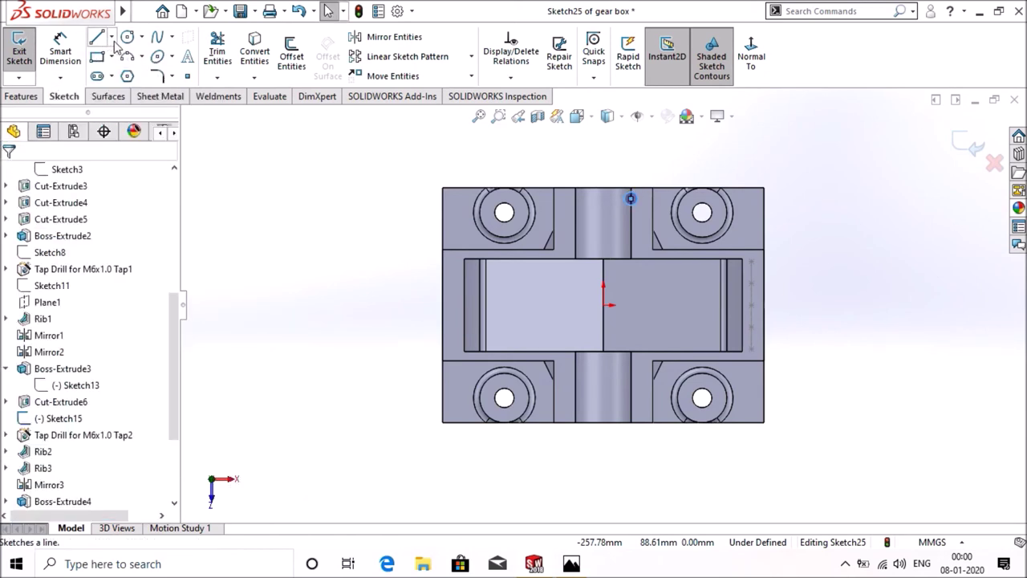
click(112, 37)
click(122, 75)
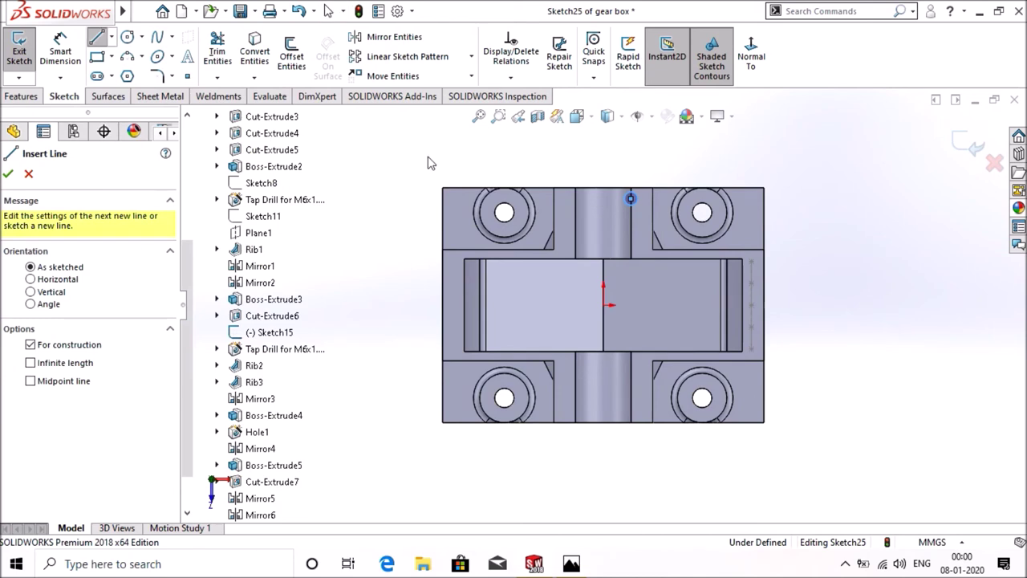
click(603, 187)
click(603, 221)
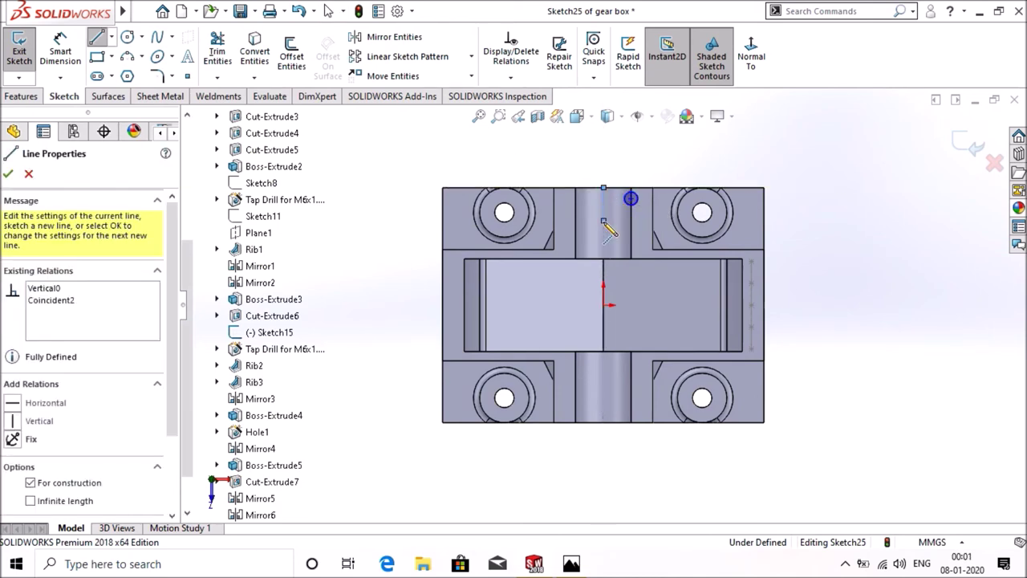
right_click(603, 222)
click(641, 232)
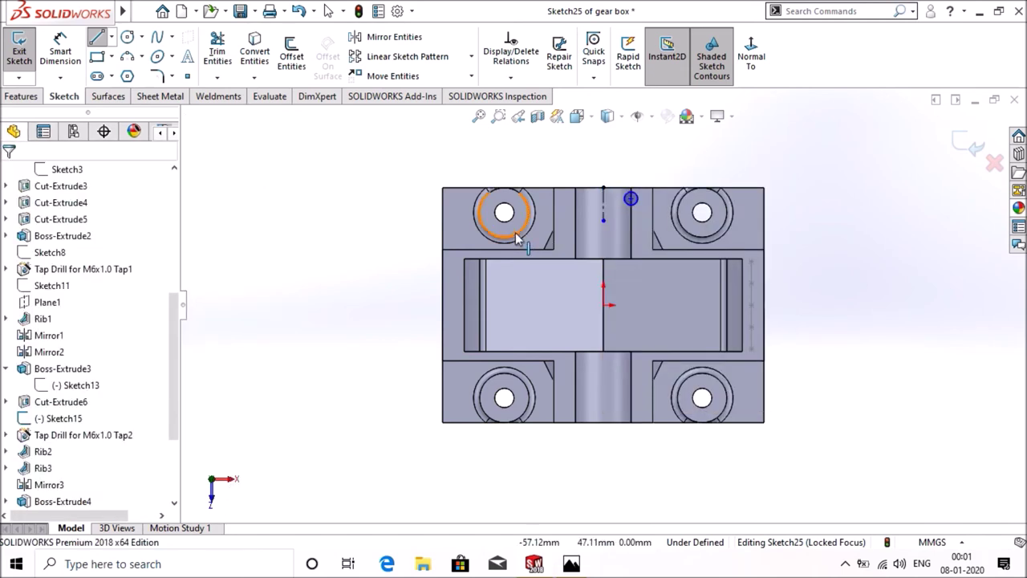
- Dimension the circle centre 36 mm from the cavity edge and its diameter Ø4
click(69, 54)
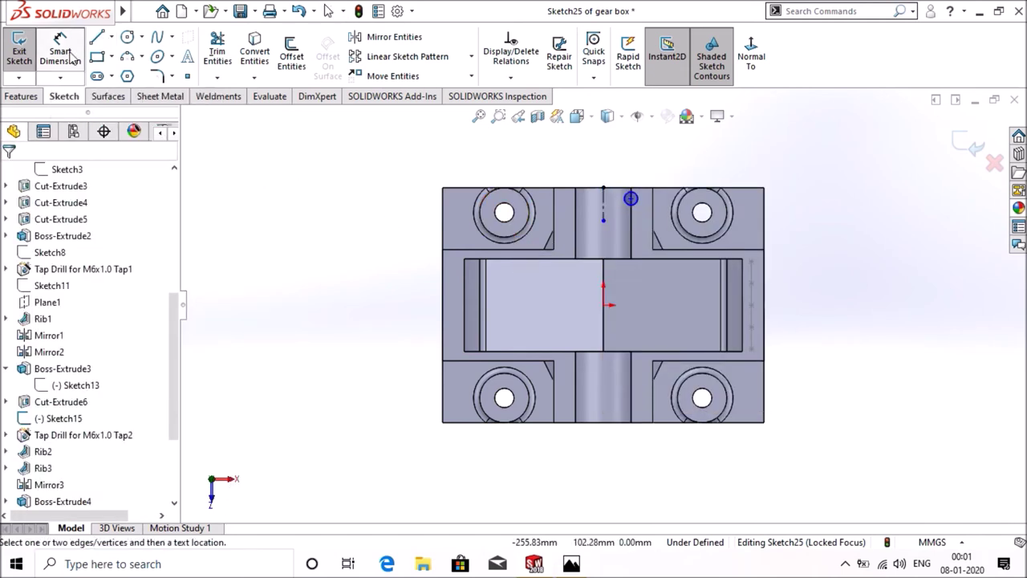
click(631, 198)
click(631, 259)
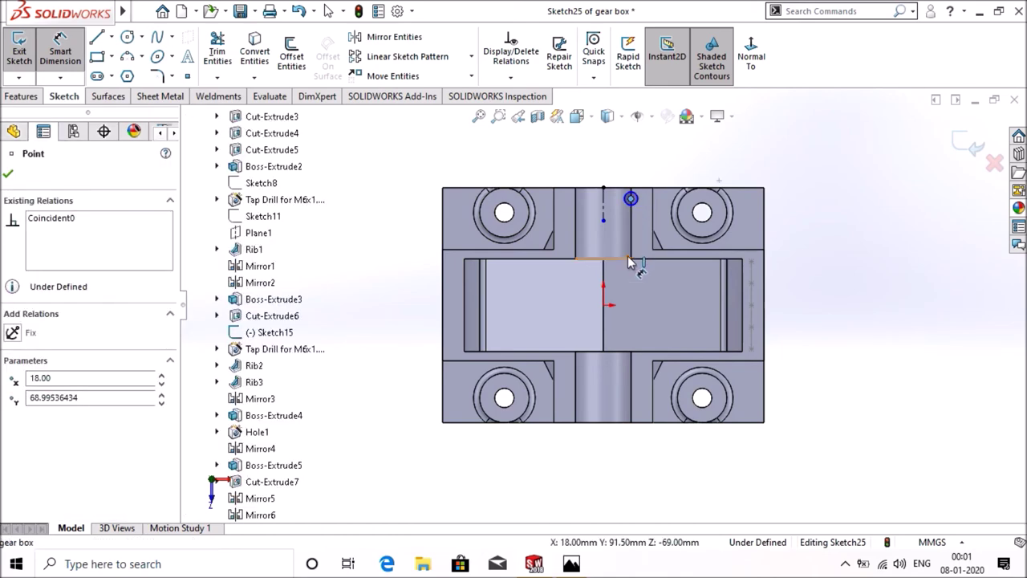
click(786, 231)
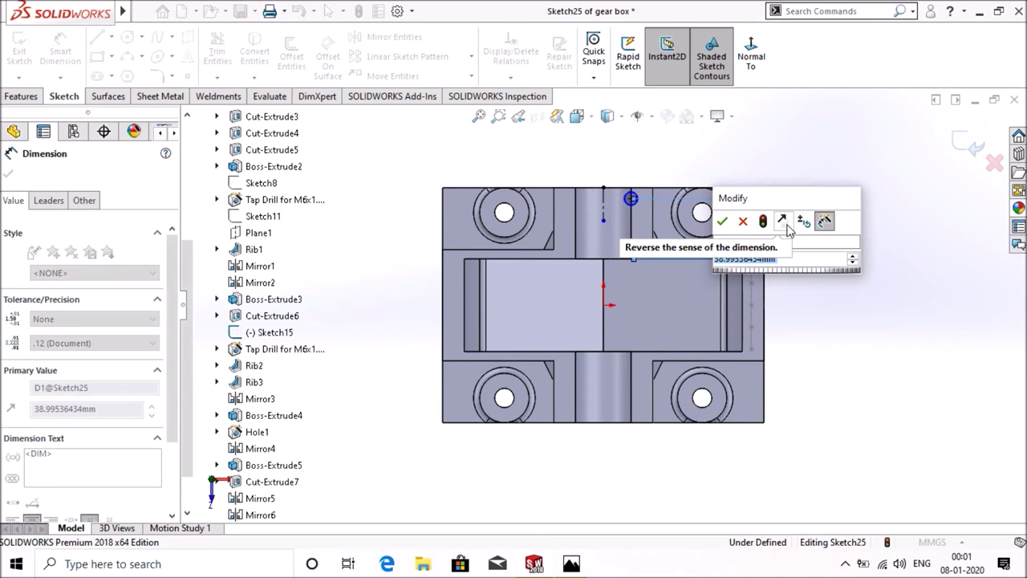
text(32)
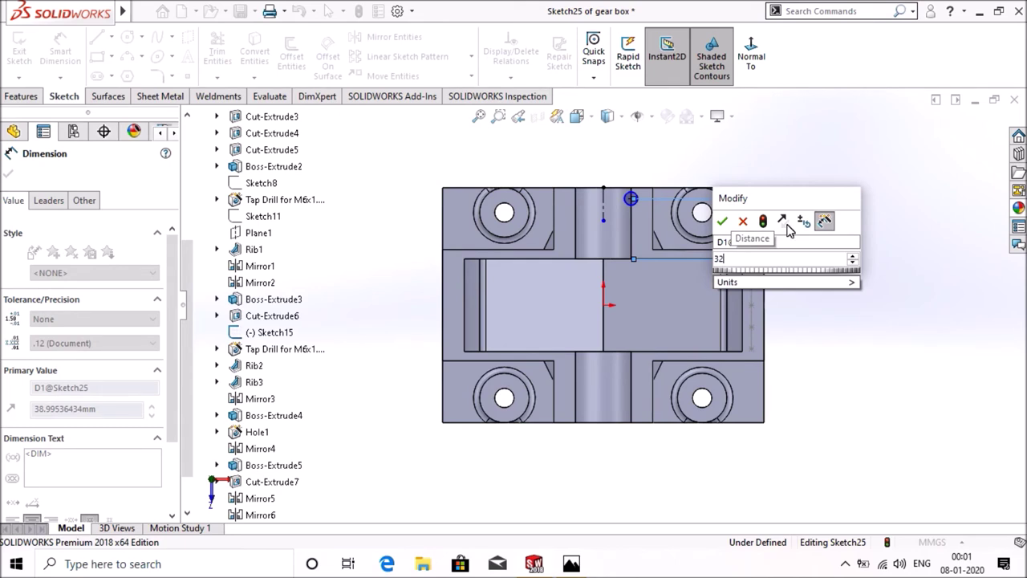
text(6)
key(BackSpace)
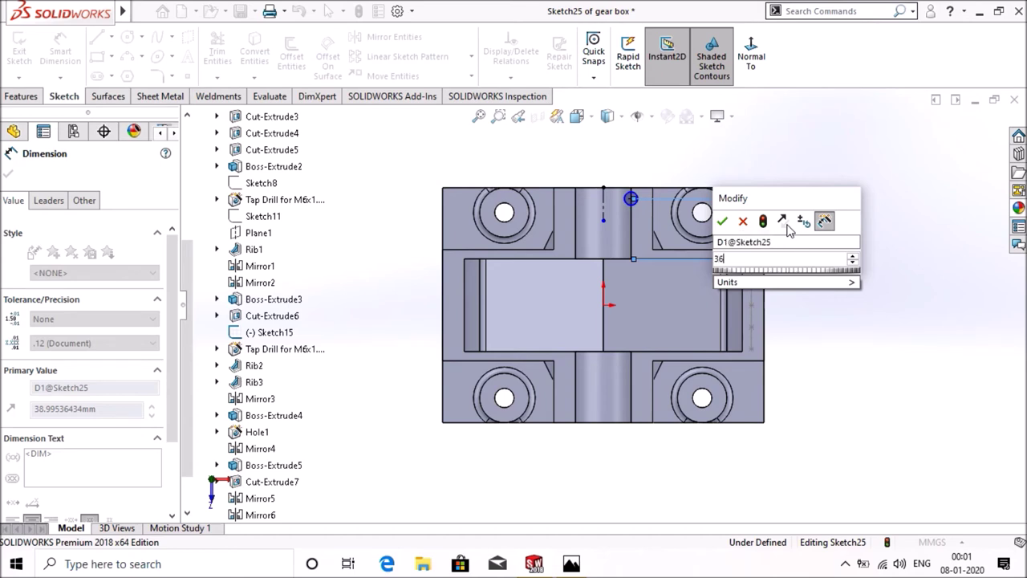
key(Return)
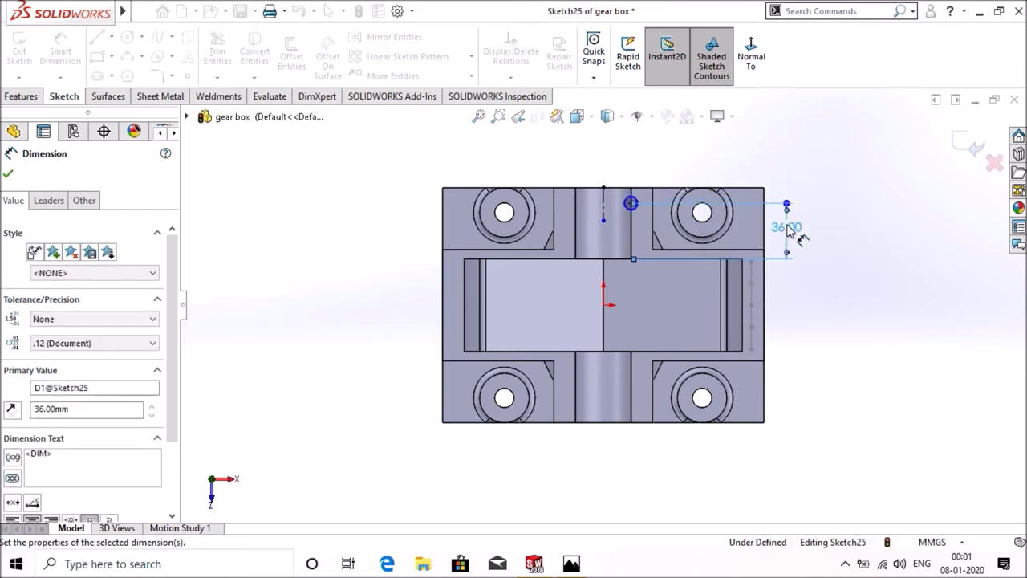
click(631, 203)
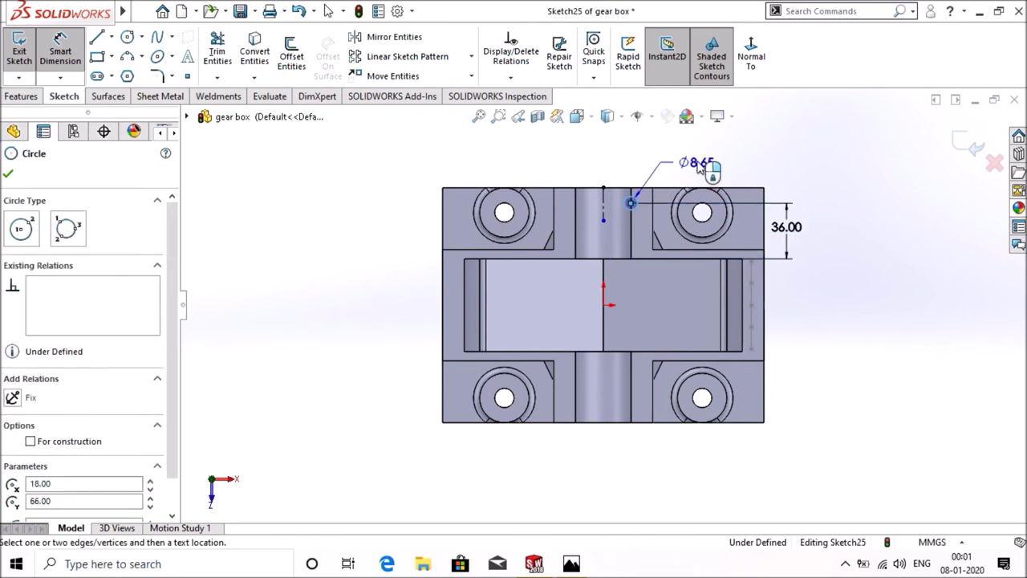
click(698, 165)
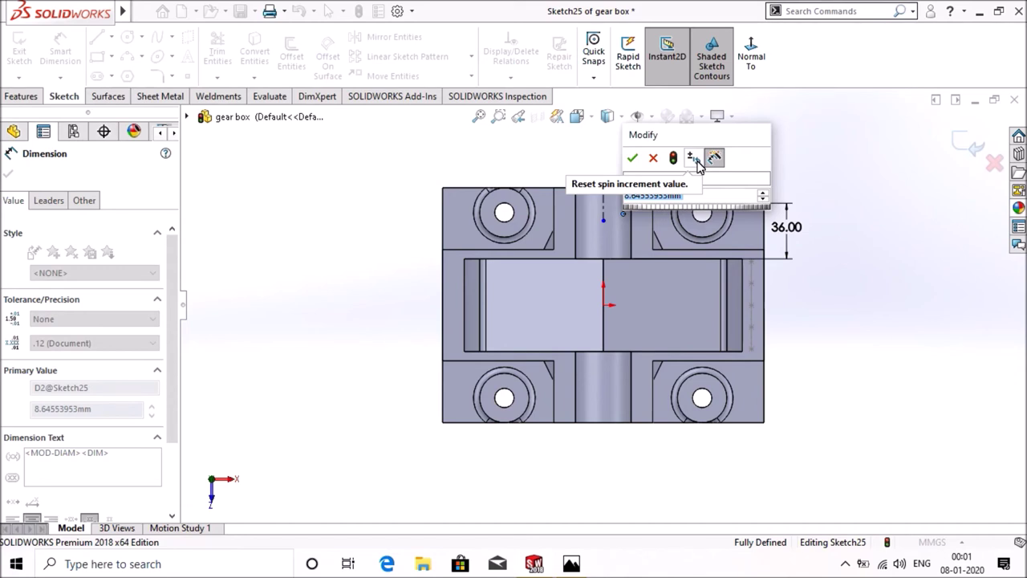
text(4)
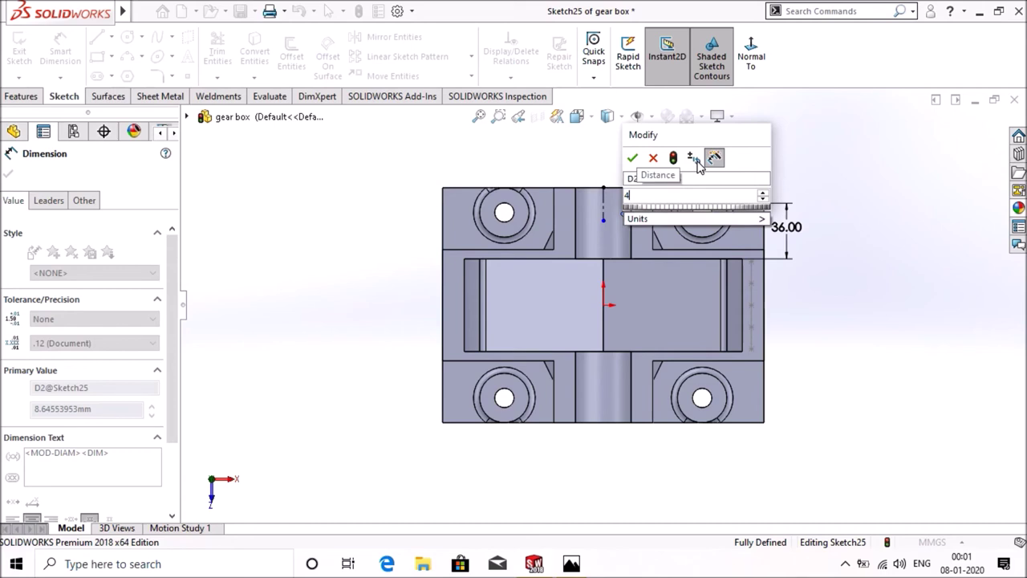
key(BackSpace)
key(Escape)
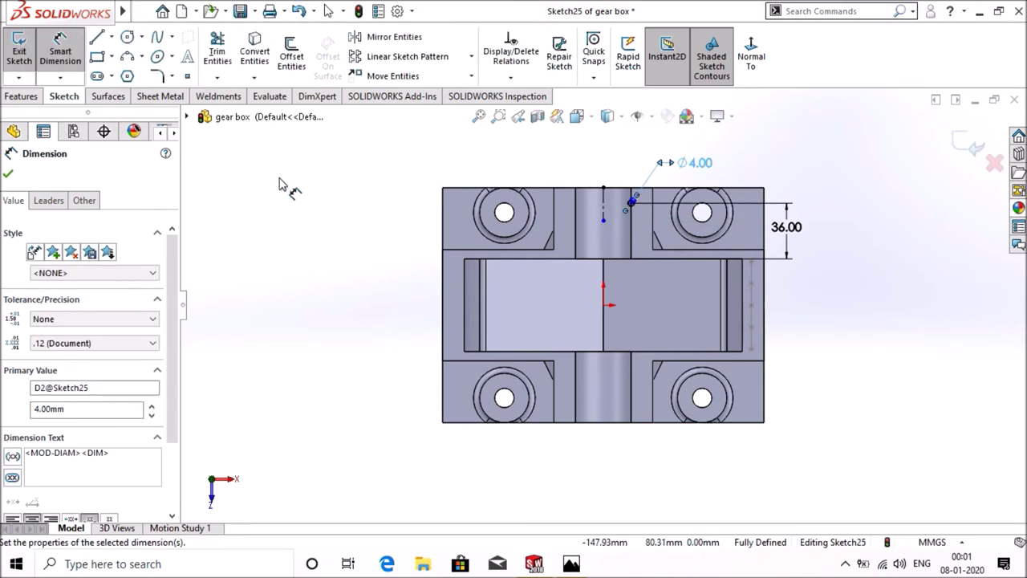
click(21, 95)
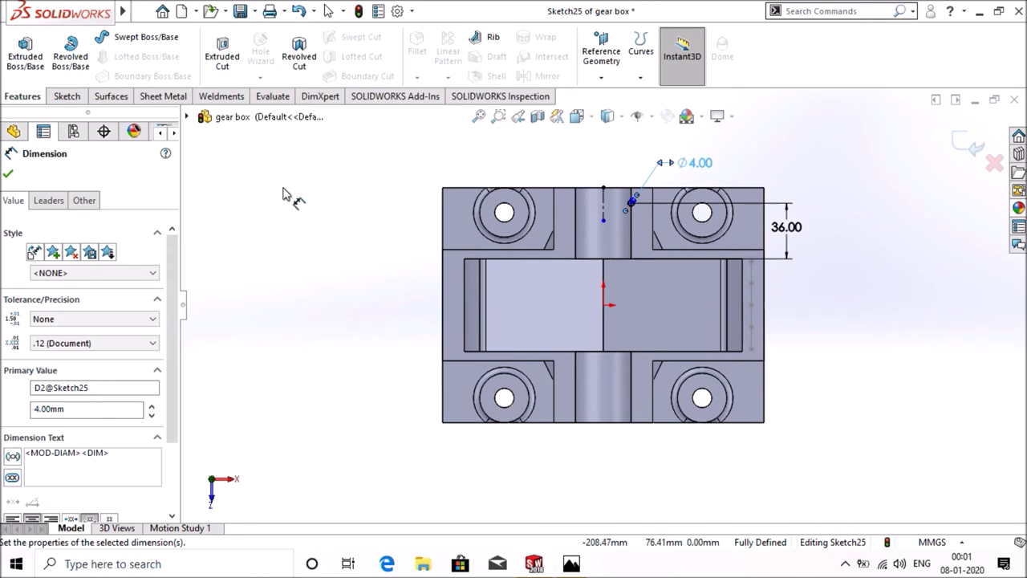
- Revolve-cut Sketch25 a full 360° about the centerline to groove the top shaft bore
click(969, 144)
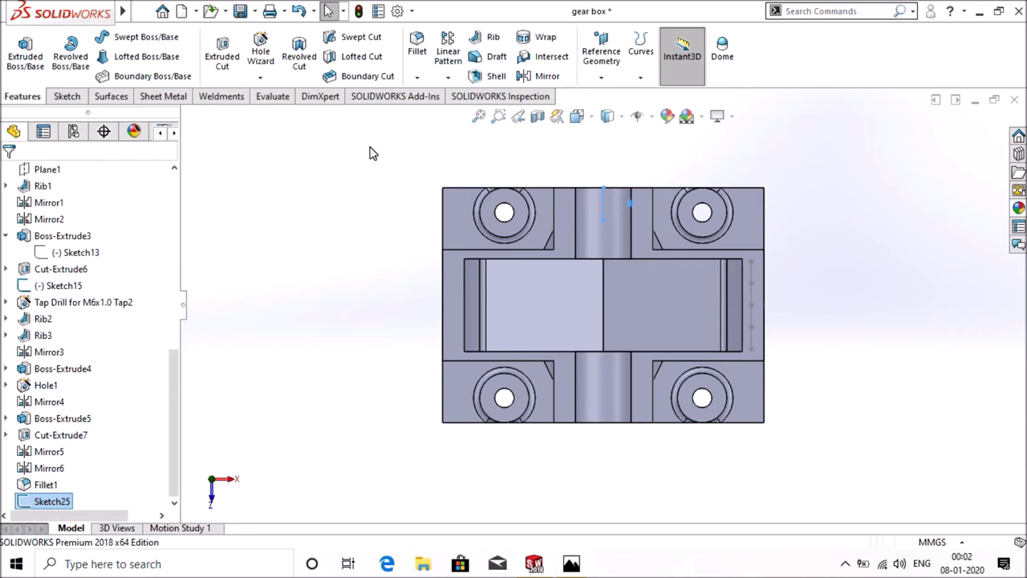
scroll(738, 158, down, 1)
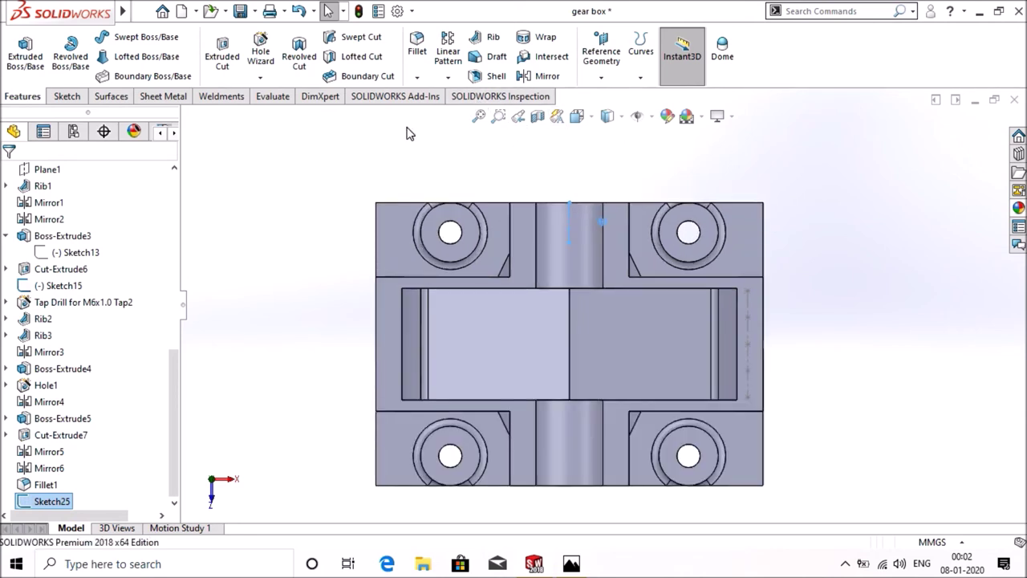
click(299, 56)
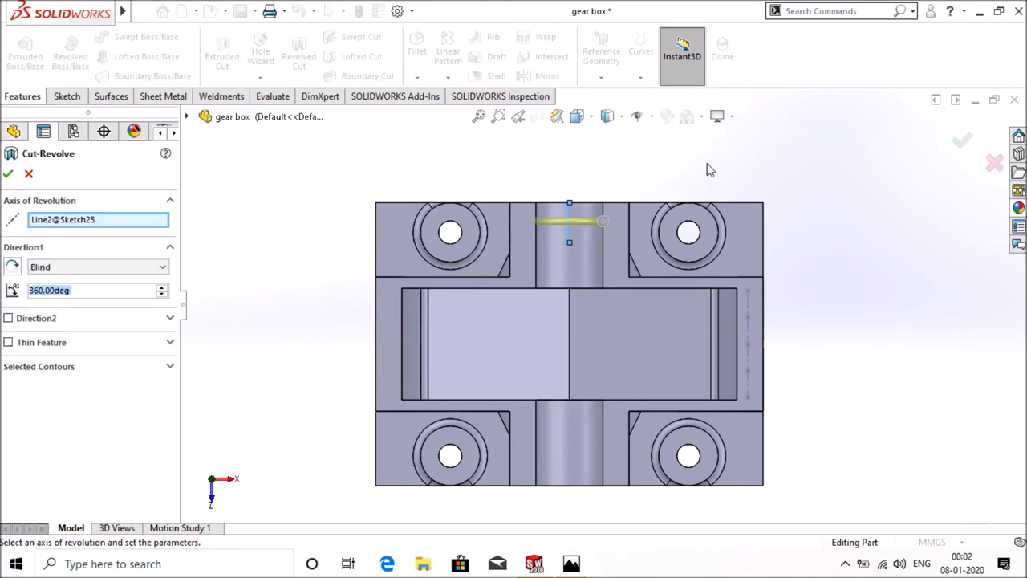
middle_drag(708, 169, 815, 279)
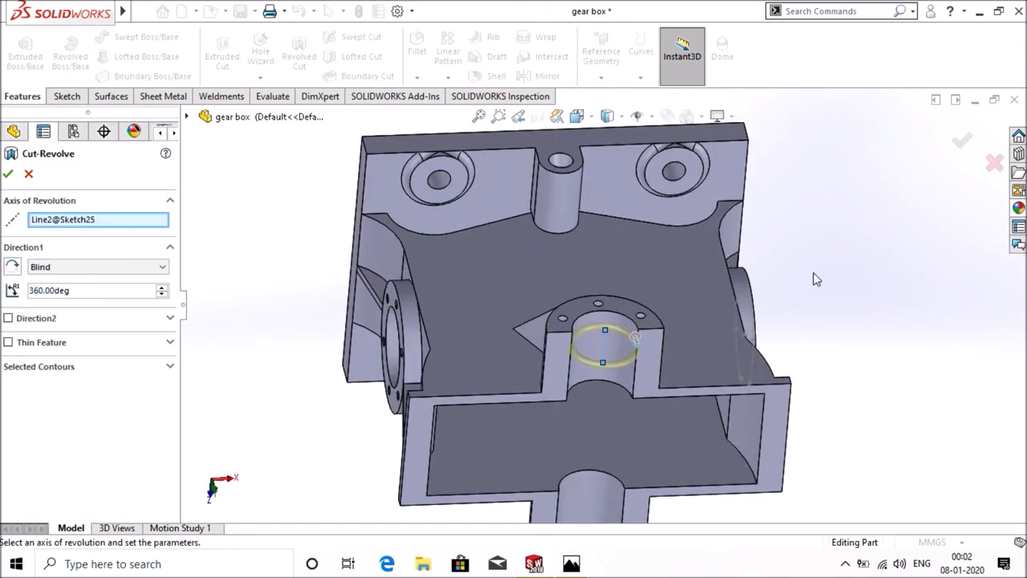
scroll(673, 315, down, 2)
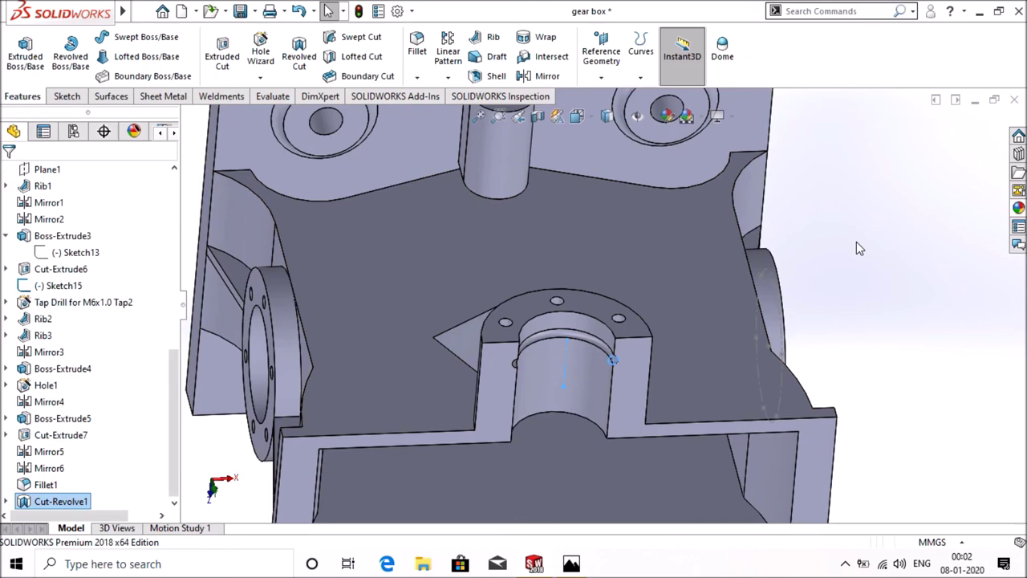
key(ctrl+5)
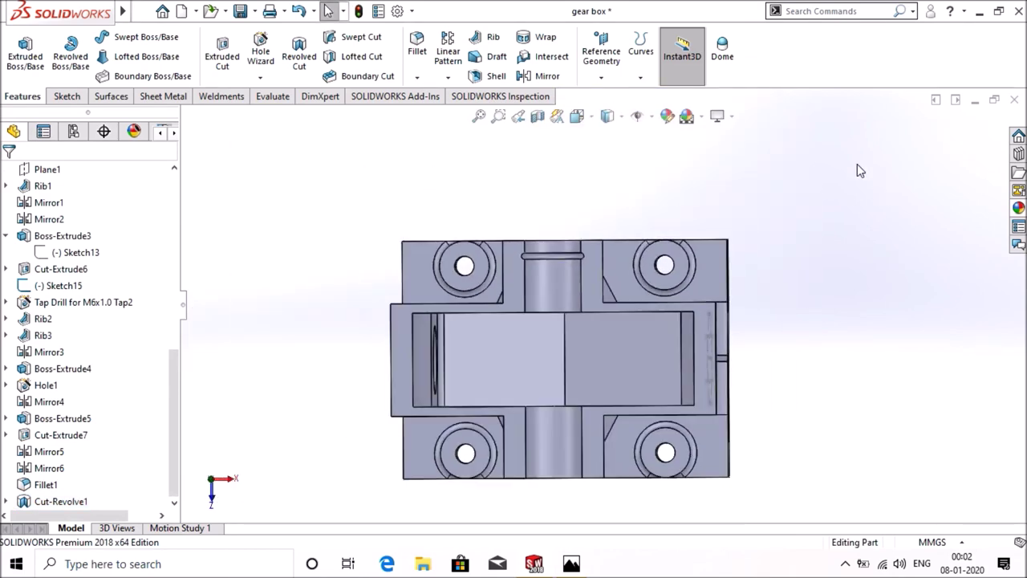
- Mirror Cut-Revolve1 across the Front Plane onto the opposite shaft bore
click(175, 306)
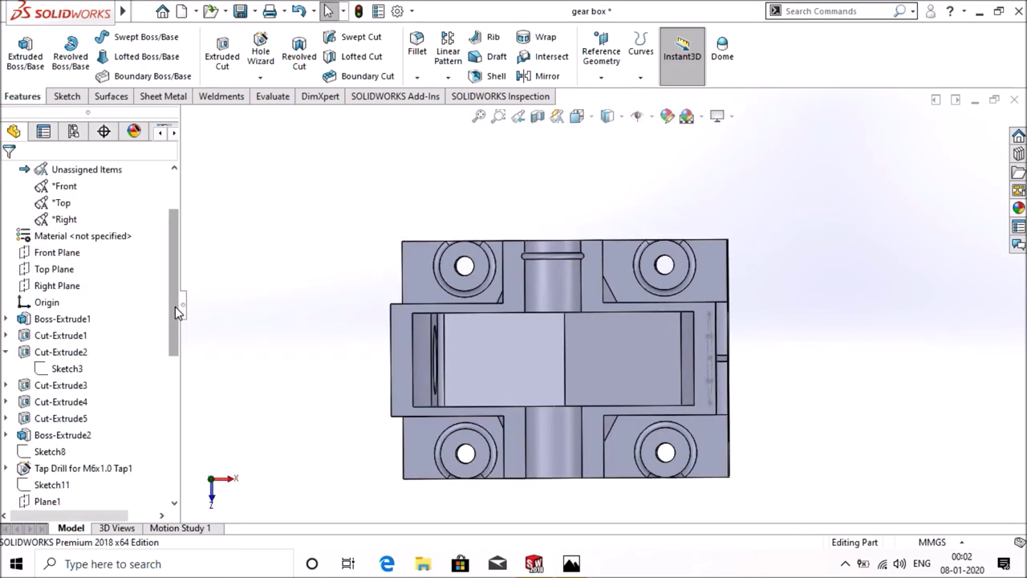
click(56, 256)
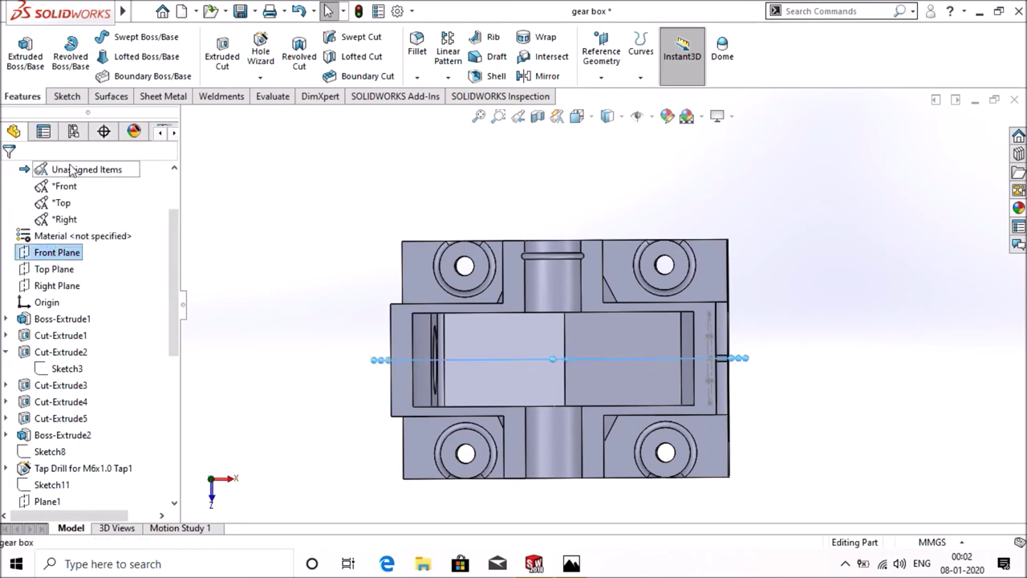
click(545, 76)
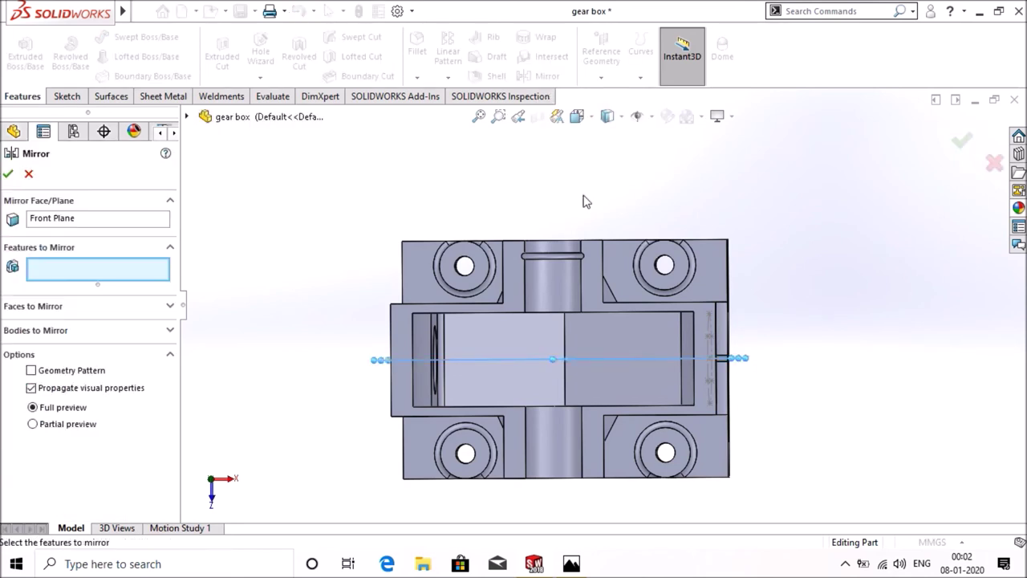
click(567, 258)
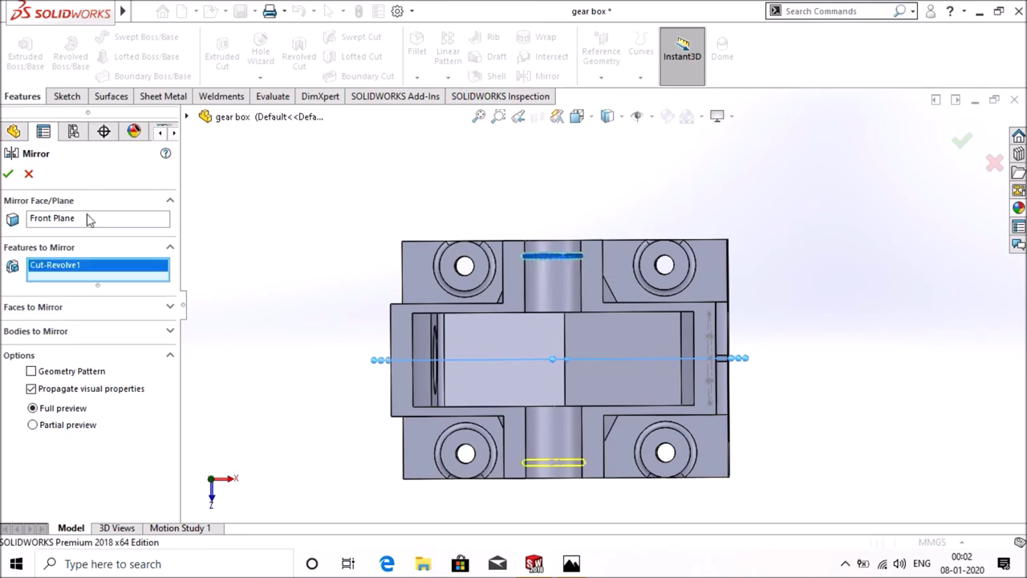
click(8, 173)
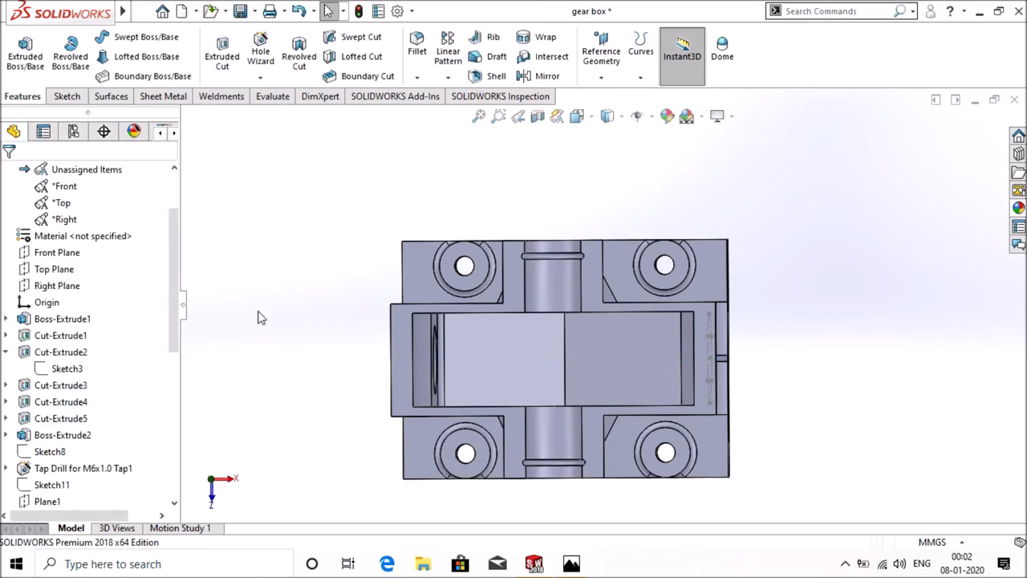
middle_drag(272, 311, 271, 180)
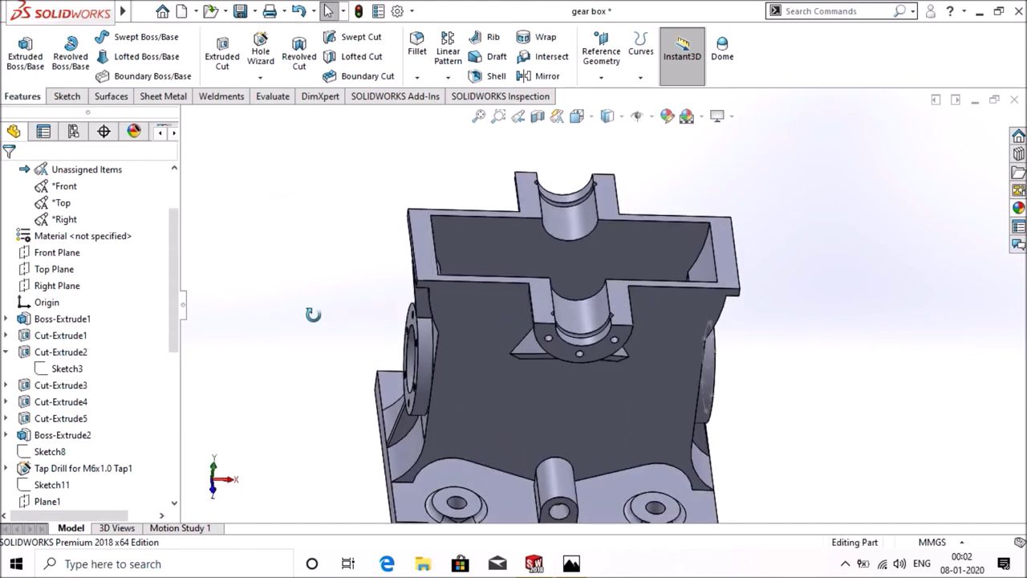
middle_drag(312, 314, 301, 293)
key(ctrl+1)
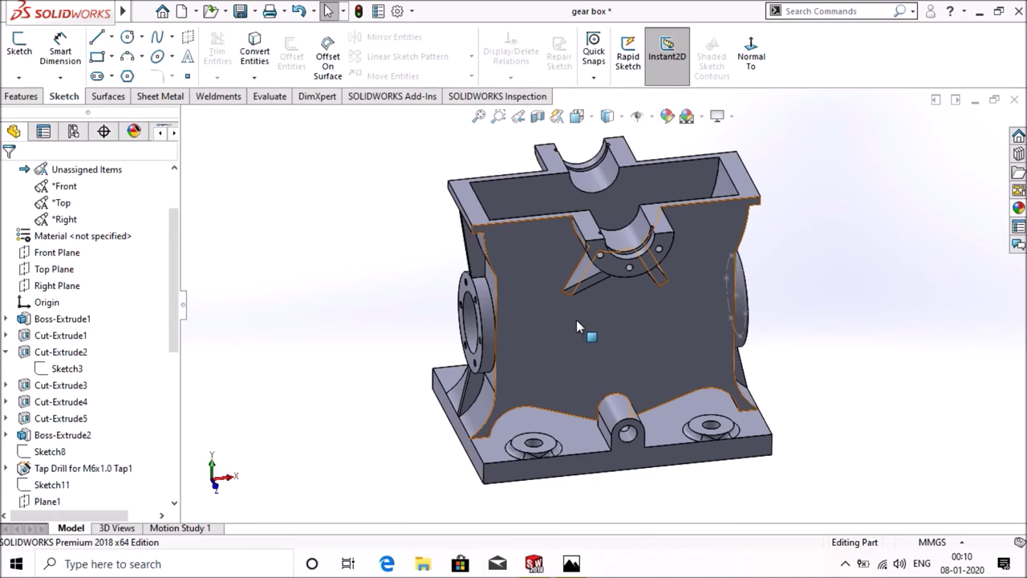
click(587, 325)
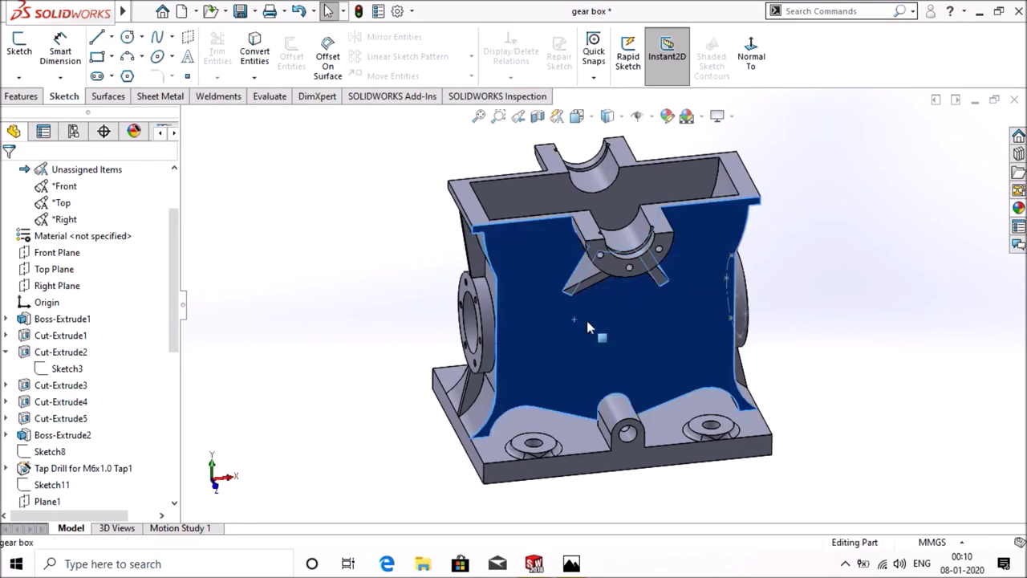
- Start a new sketch on the casing's inner face, viewed straight on
right_click(586, 323)
click(675, 192)
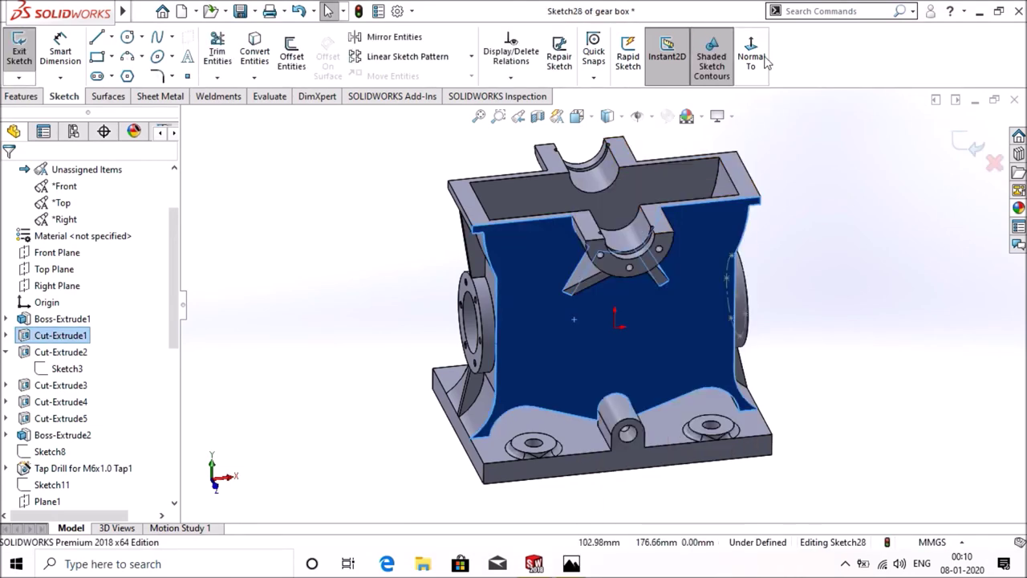
click(762, 61)
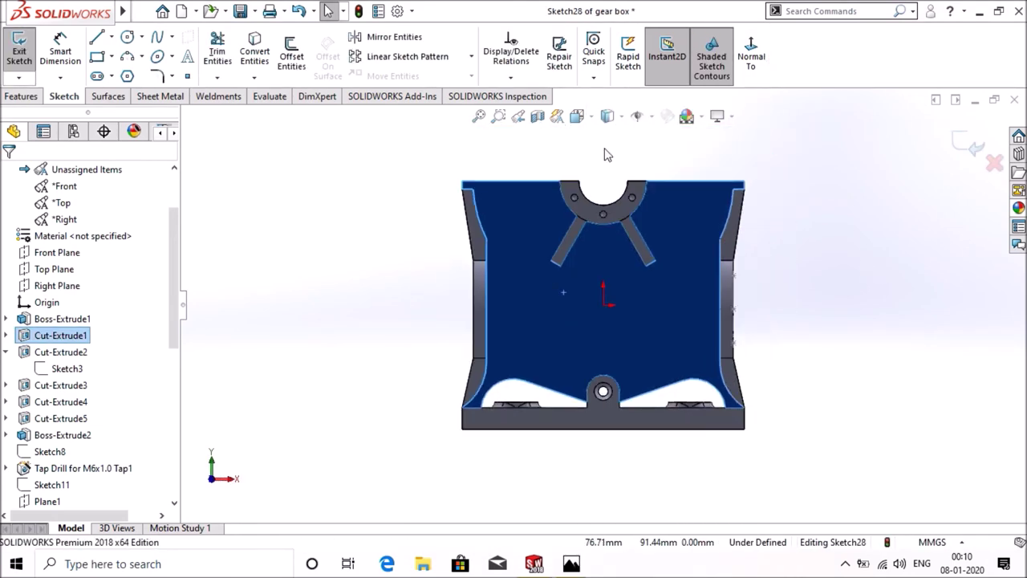
scroll(607, 154, down, 3)
click(601, 172)
- Draw a line chain from the top edge down and across to the boss arc
click(94, 38)
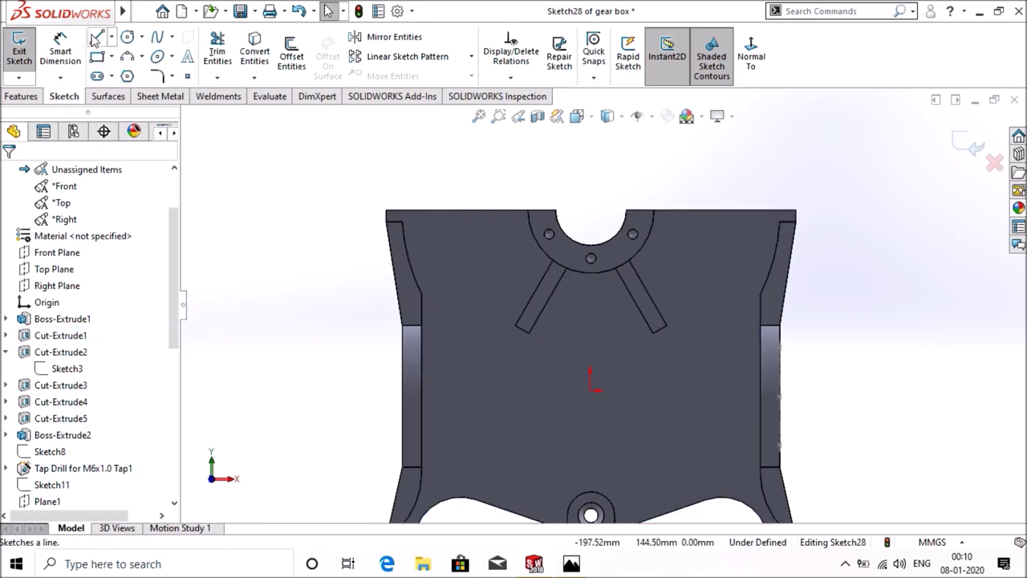
click(528, 211)
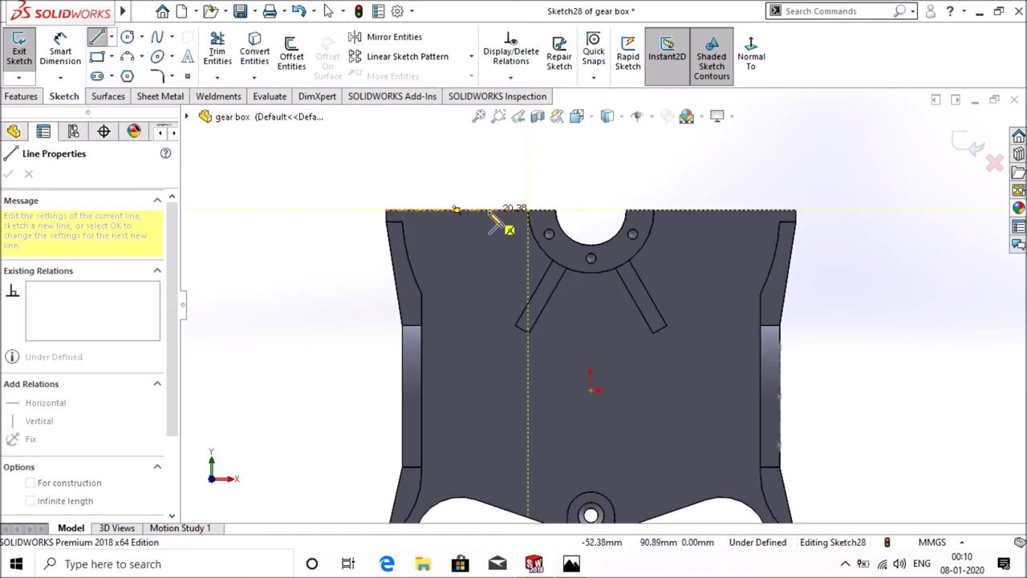
scroll(489, 214, down, 3)
click(509, 226)
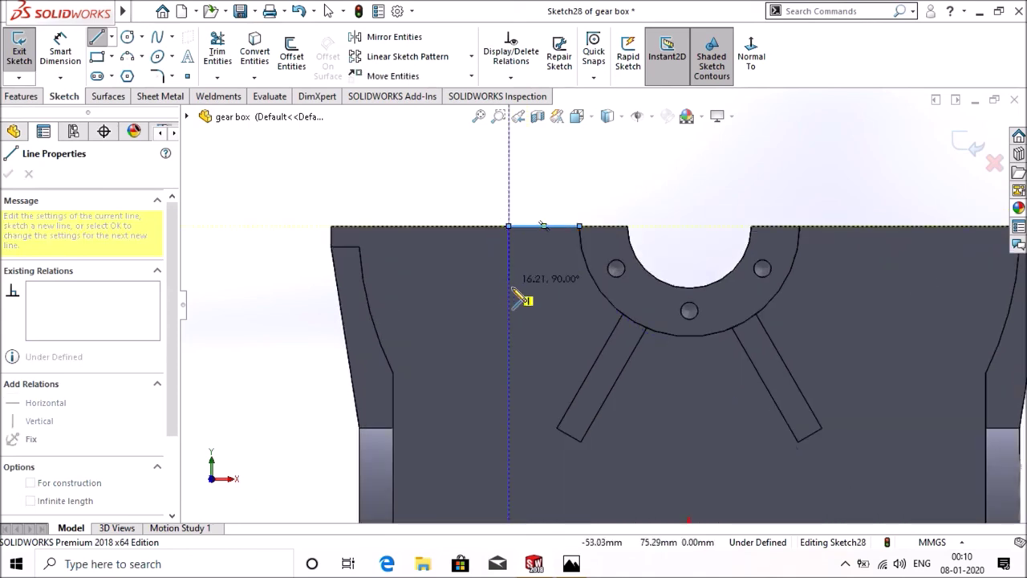
click(509, 286)
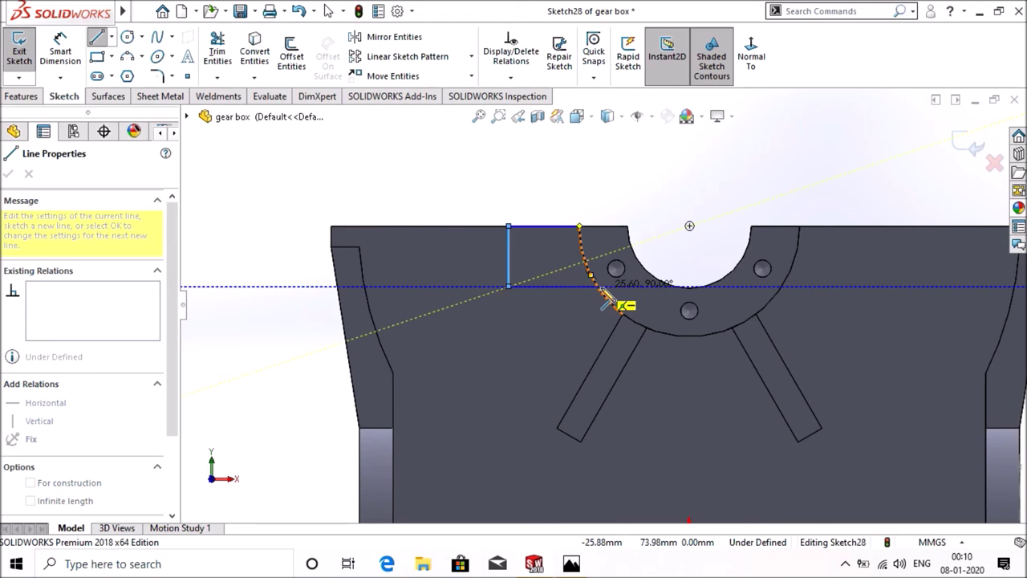
click(604, 294)
right_click(607, 295)
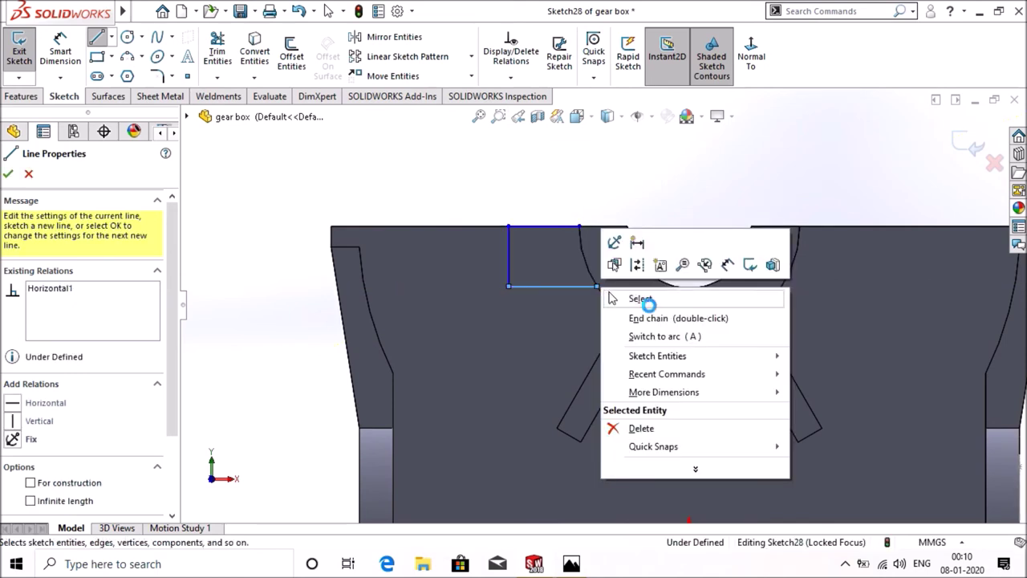
click(639, 299)
- Convert the boss's outer arc into the sketch and trim it to close the profile
click(255, 55)
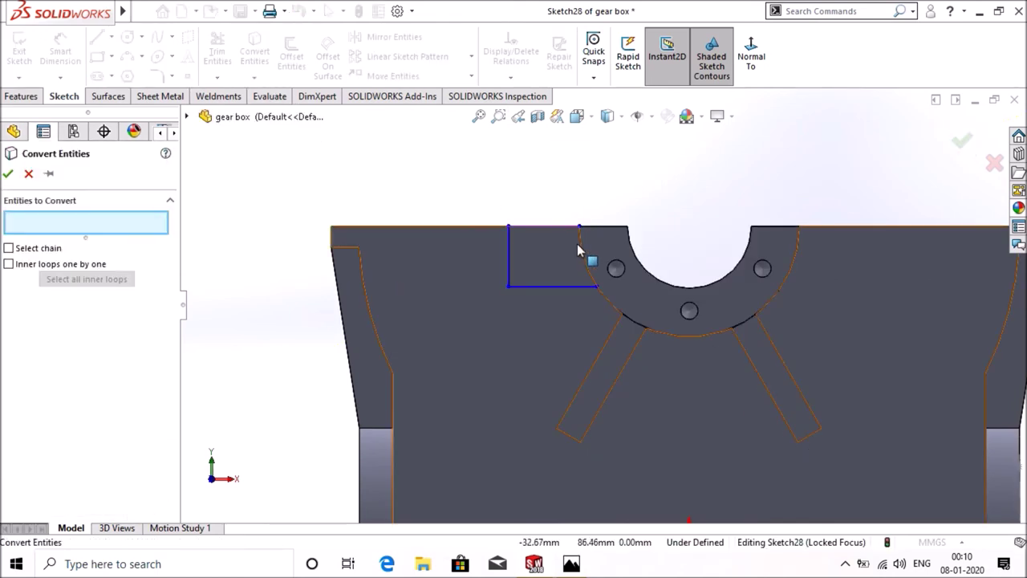
click(581, 251)
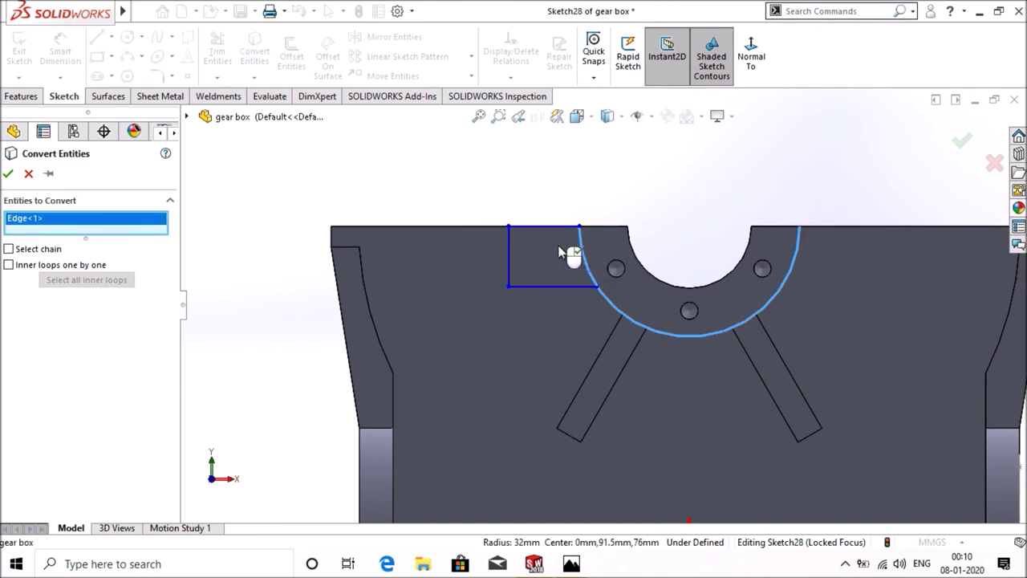
click(8, 174)
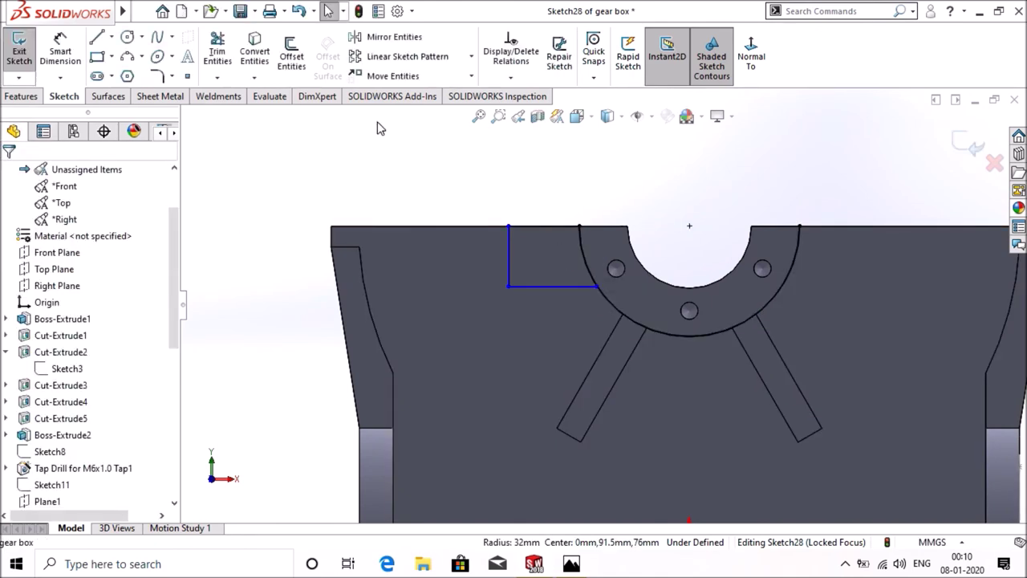
click(218, 56)
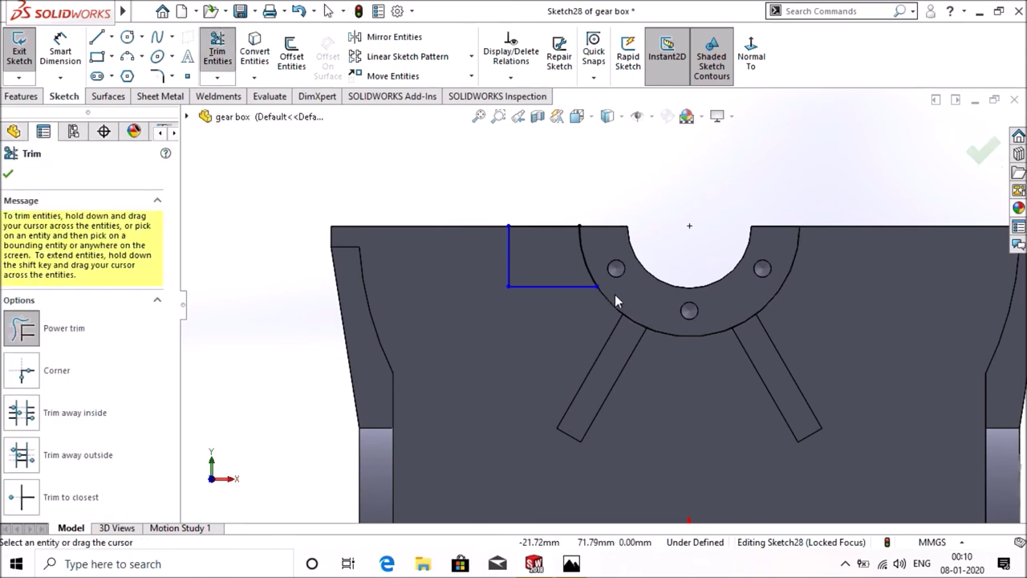
mouse_move(674, 201)
middle_down()
mouse_move(665, 195)
mouse_move(651, 235)
middle_up()
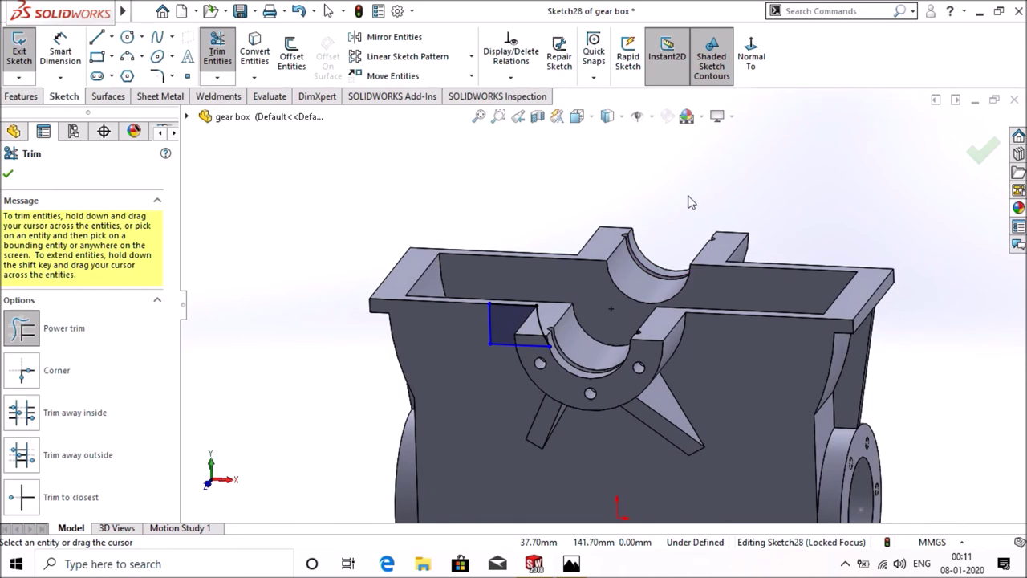
middle_drag(687, 201, 710, 193)
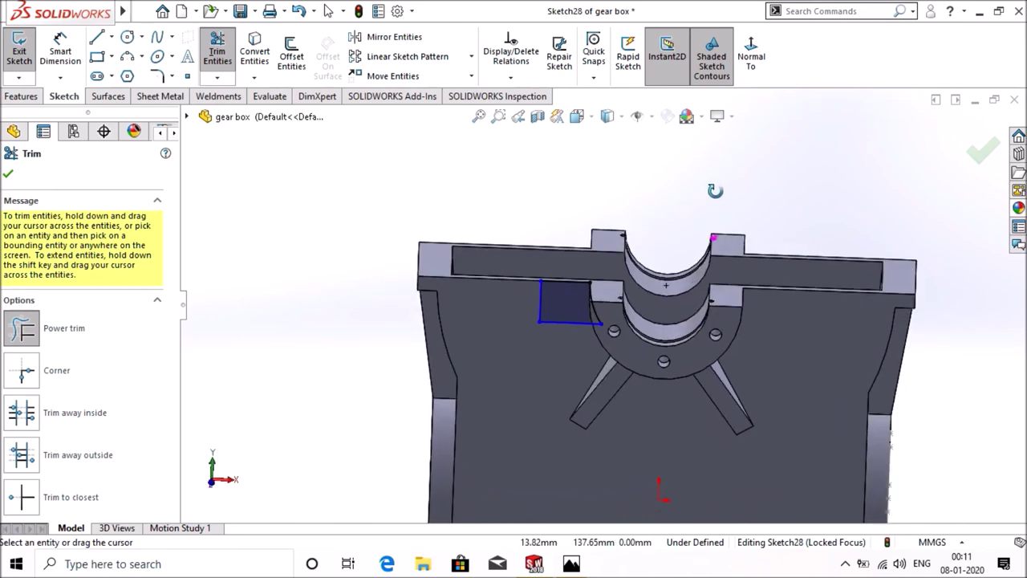
click(8, 177)
click(61, 50)
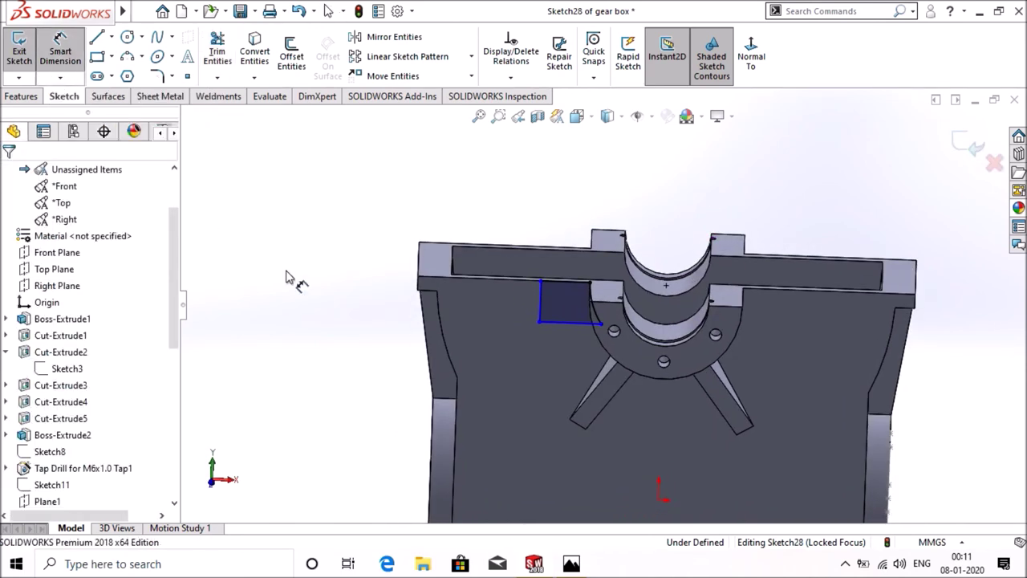
- Set the vertical line's length to 14 mm
click(519, 305)
click(520, 303)
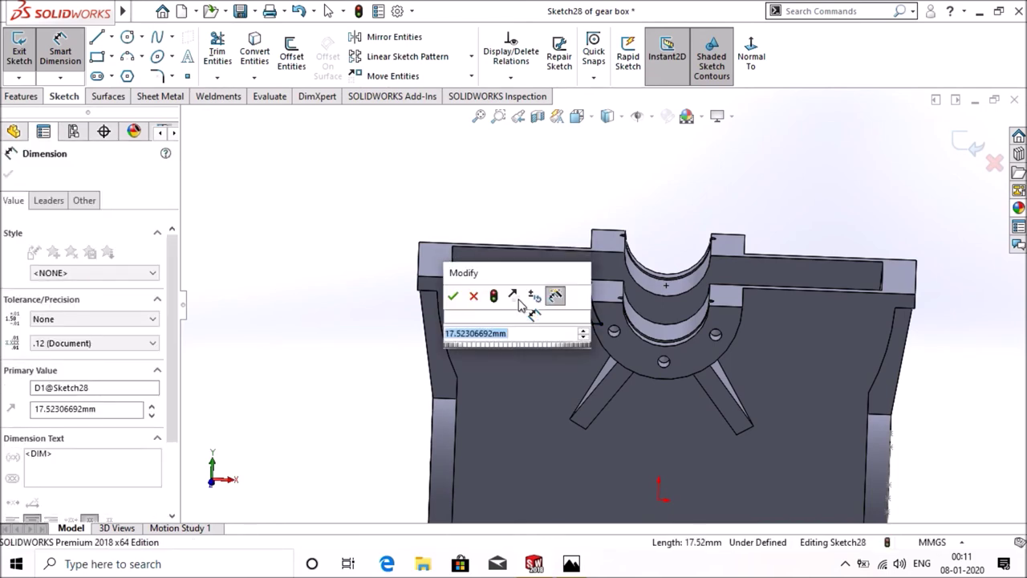
text(14)
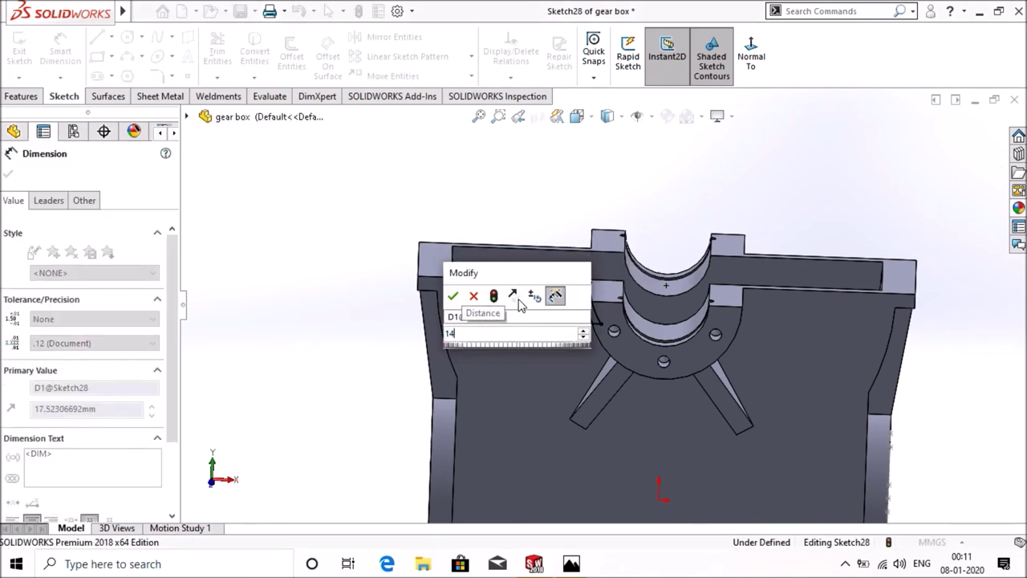
key(Return)
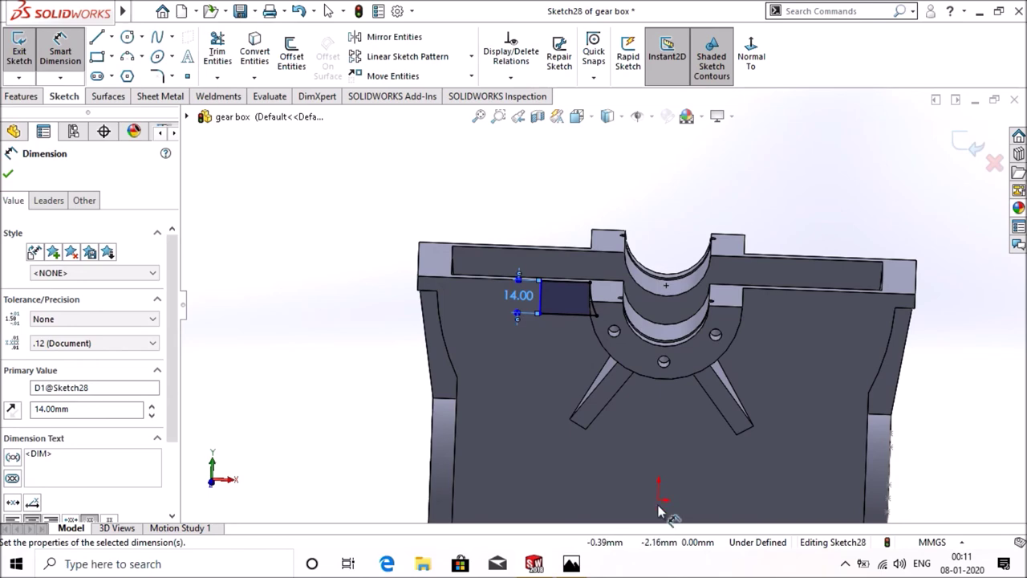
key(ctrl+8)
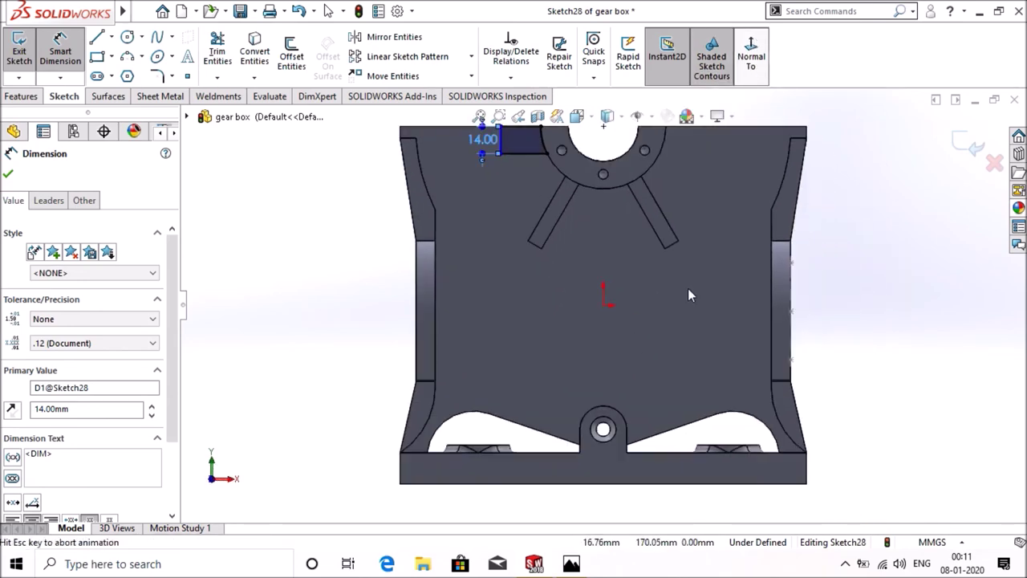
key(Escape)
scroll(606, 300, up, 2)
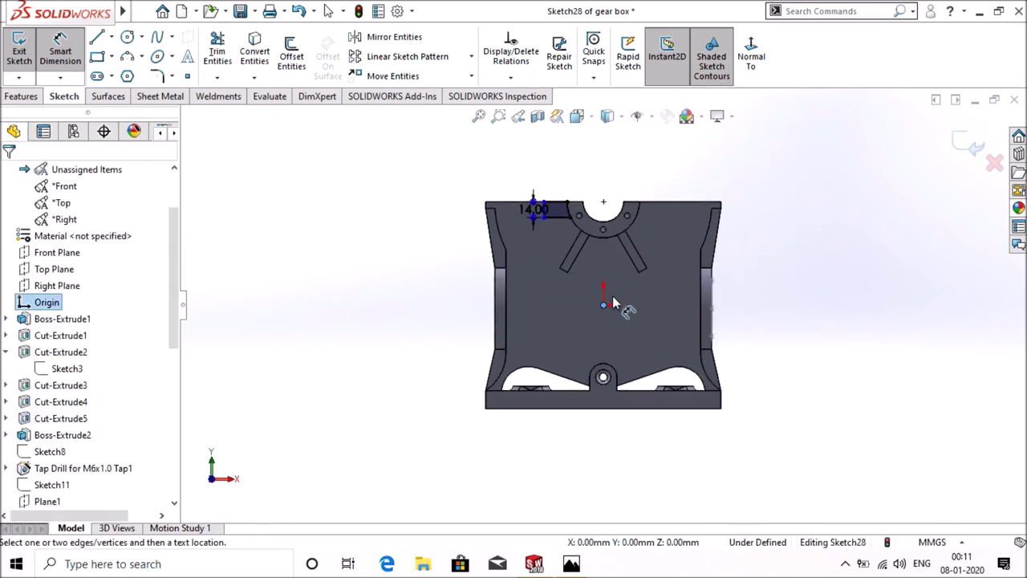
scroll(608, 241, down, 3)
scroll(608, 202, down, 2)
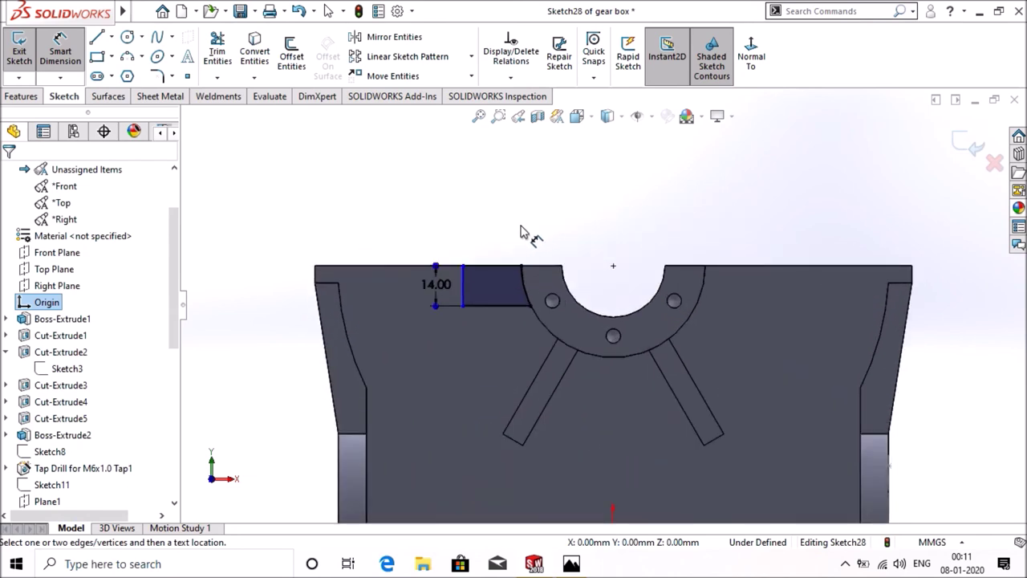
- Dimension the top corner 52 mm from the centreline to fully define the sketch
click(463, 265)
click(612, 266)
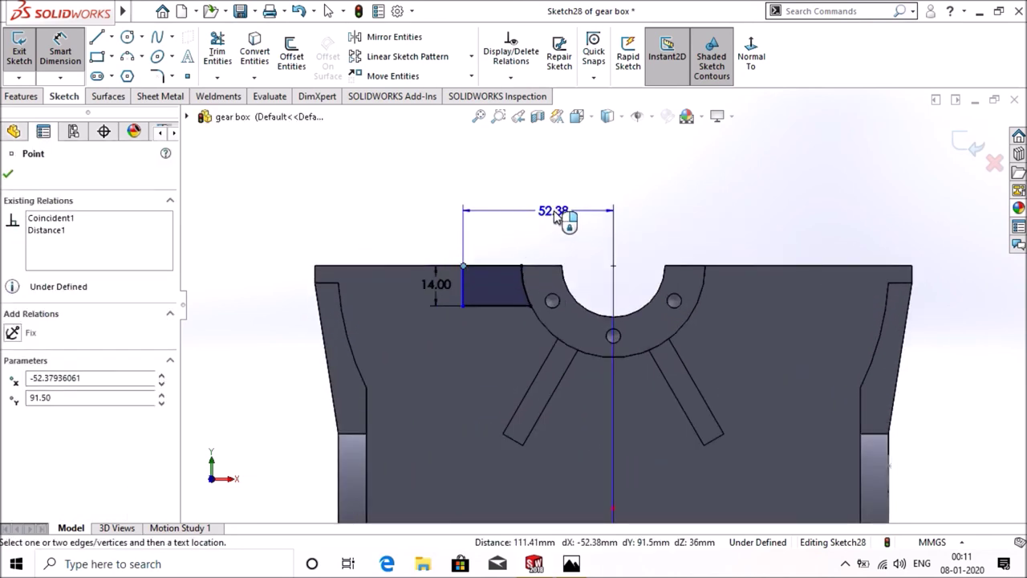
click(555, 218)
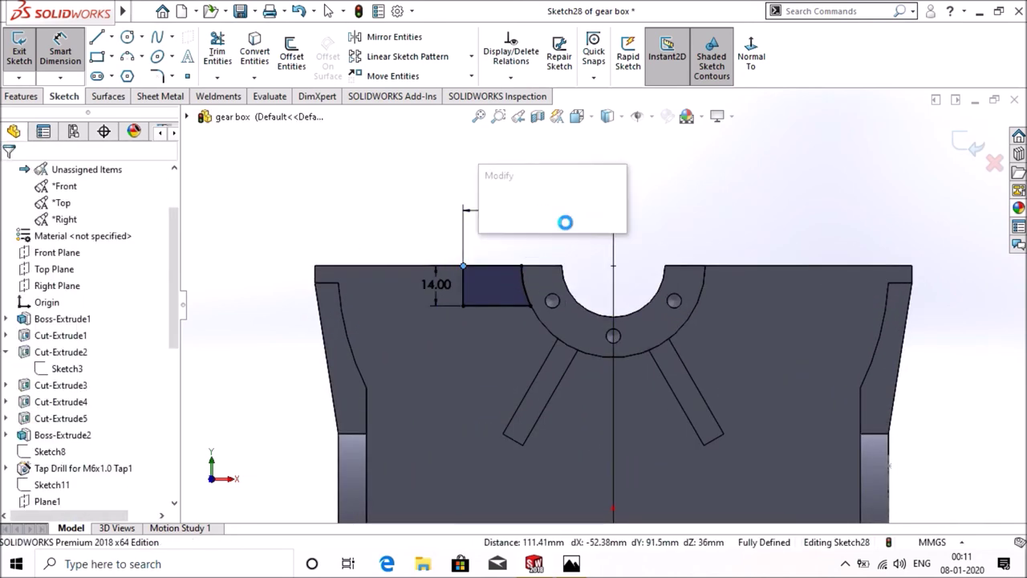
text(52)
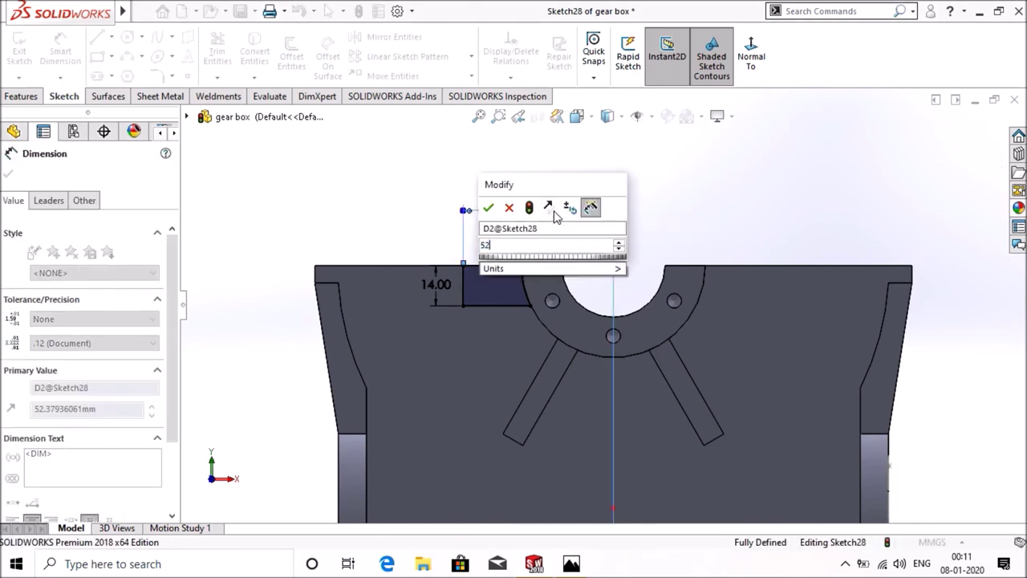
key(Return)
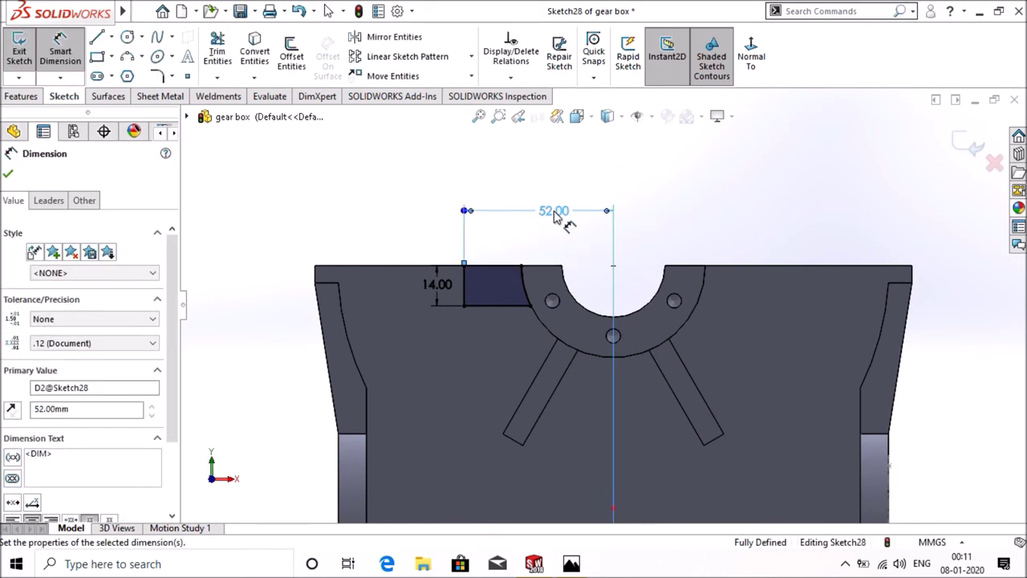
click(7, 175)
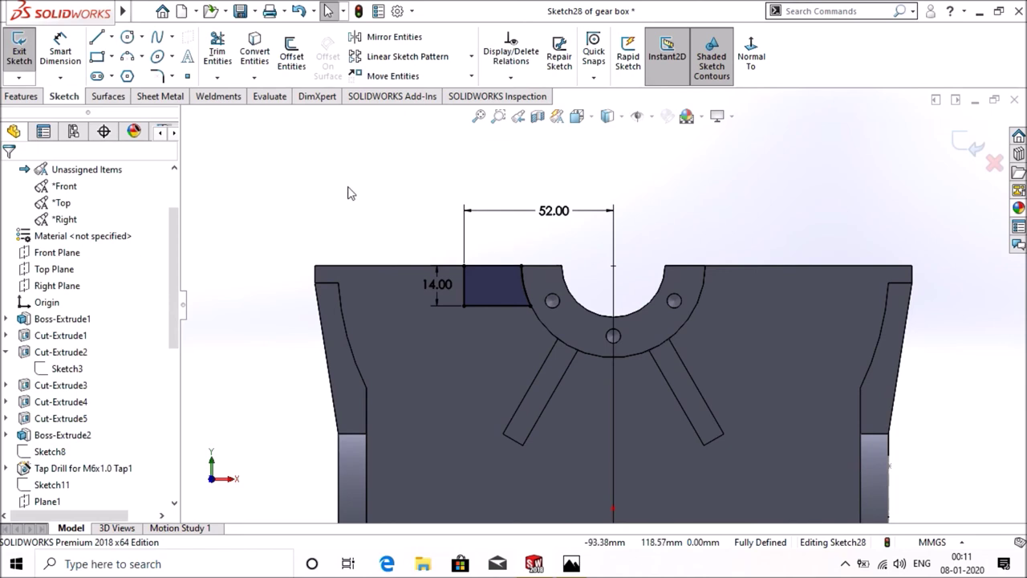
middle_drag(401, 188, 388, 219)
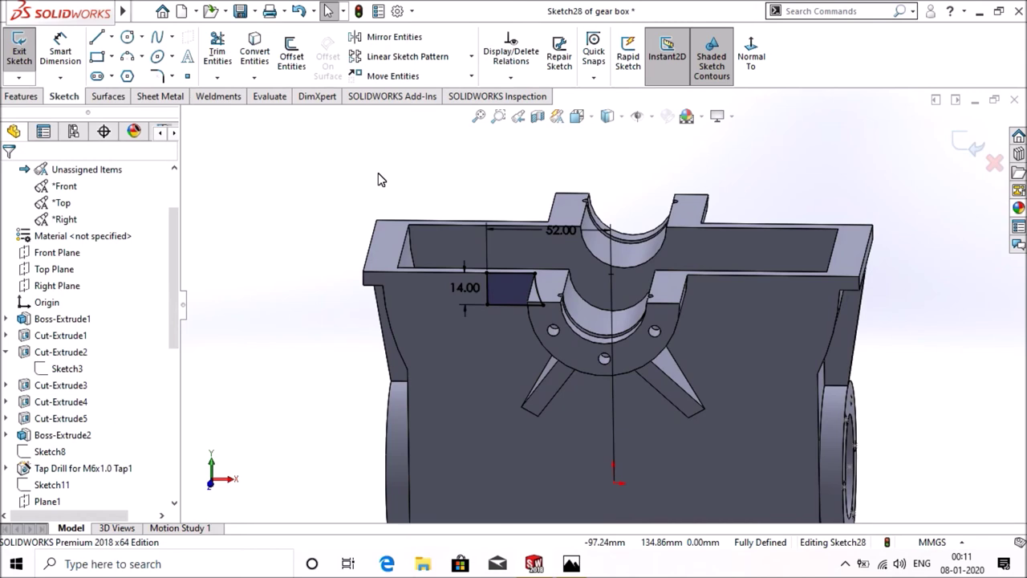
click(23, 97)
- Extrude Sketch28 as a 28 mm blind boss merged into the casing
click(37, 65)
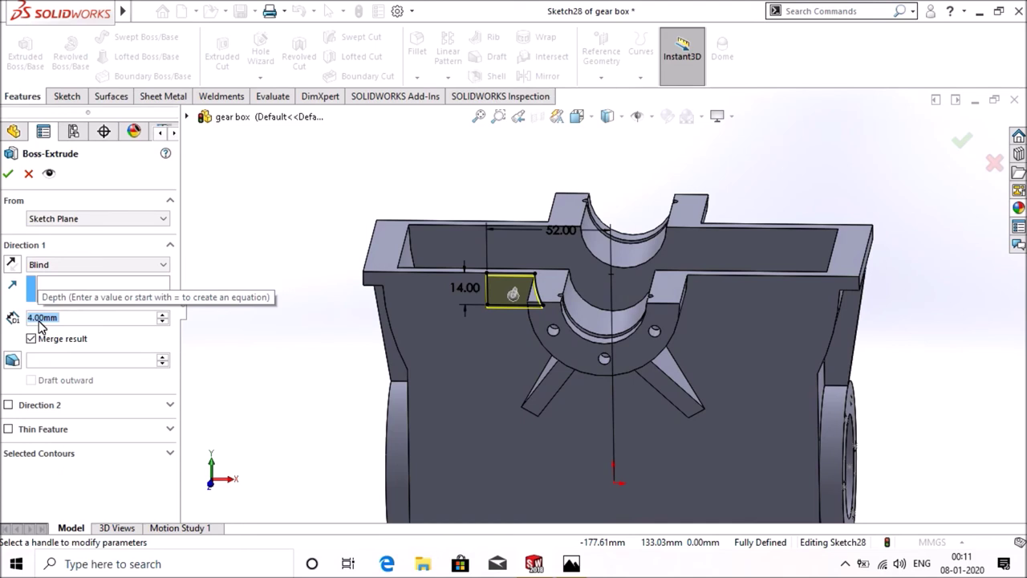
text(28)
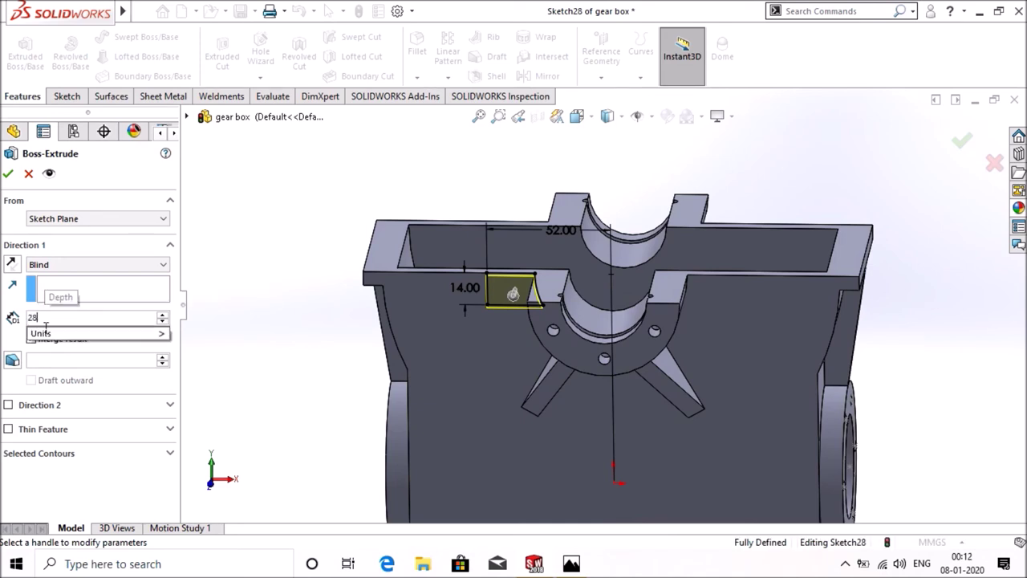
key(Return)
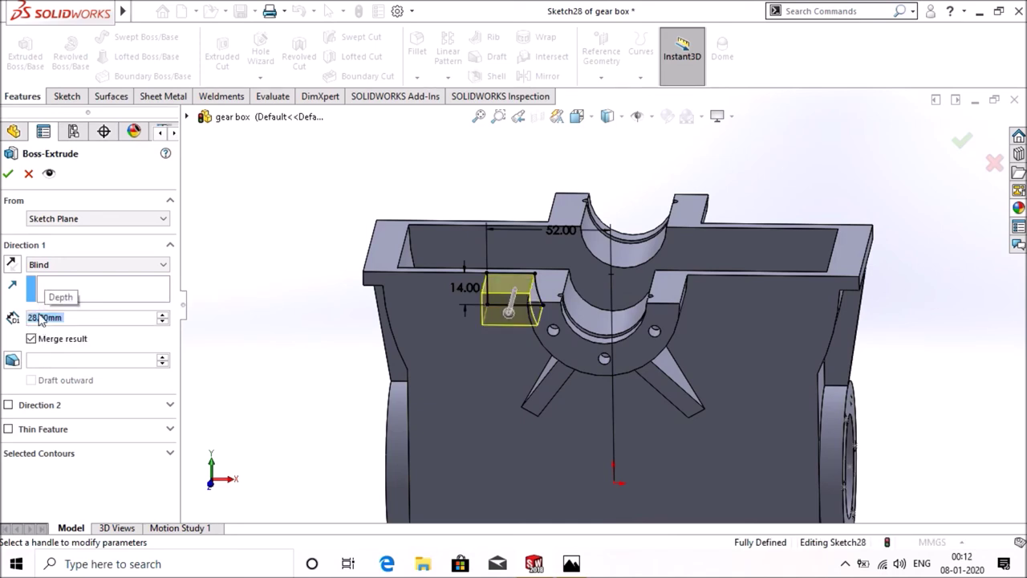
click(8, 173)
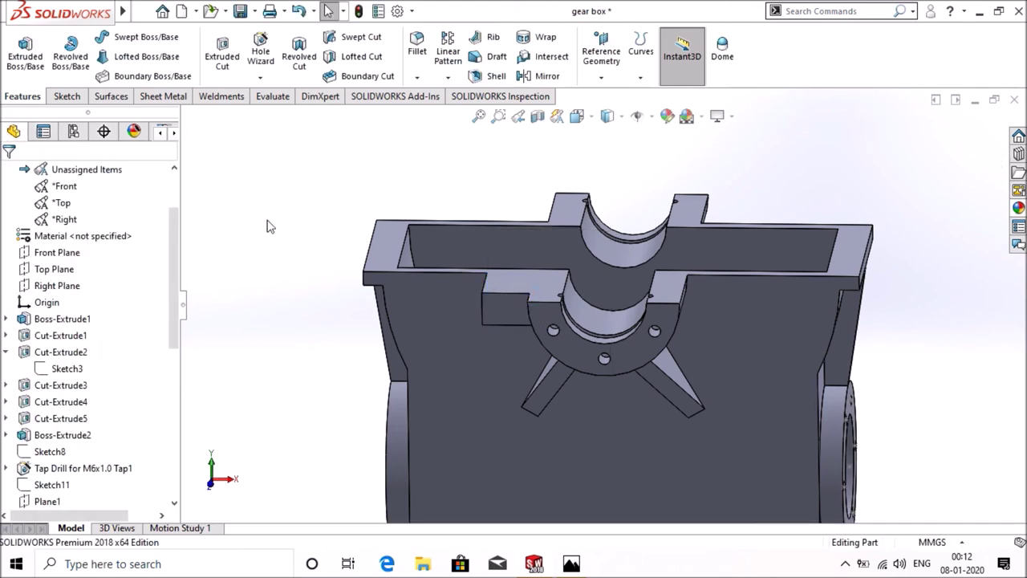
click(546, 75)
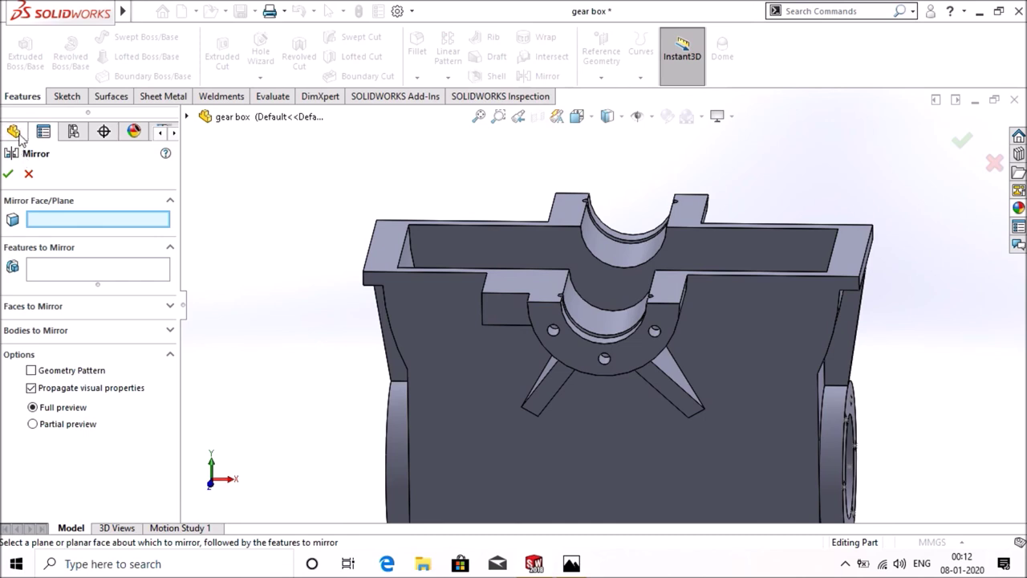
- Mirror Boss-Extrude6 across the Front Plane, creating Mirror8
key(c)
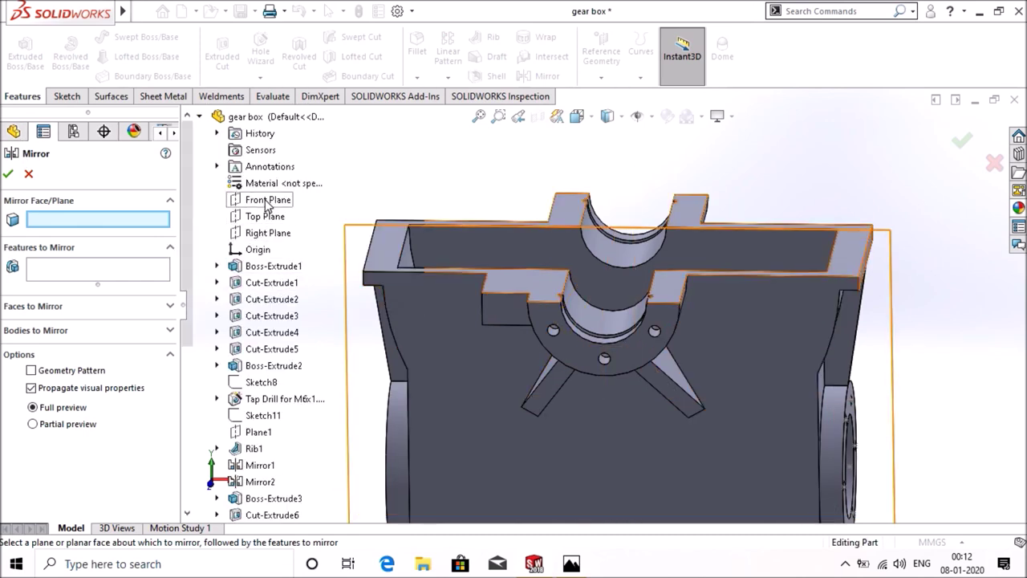
click(268, 205)
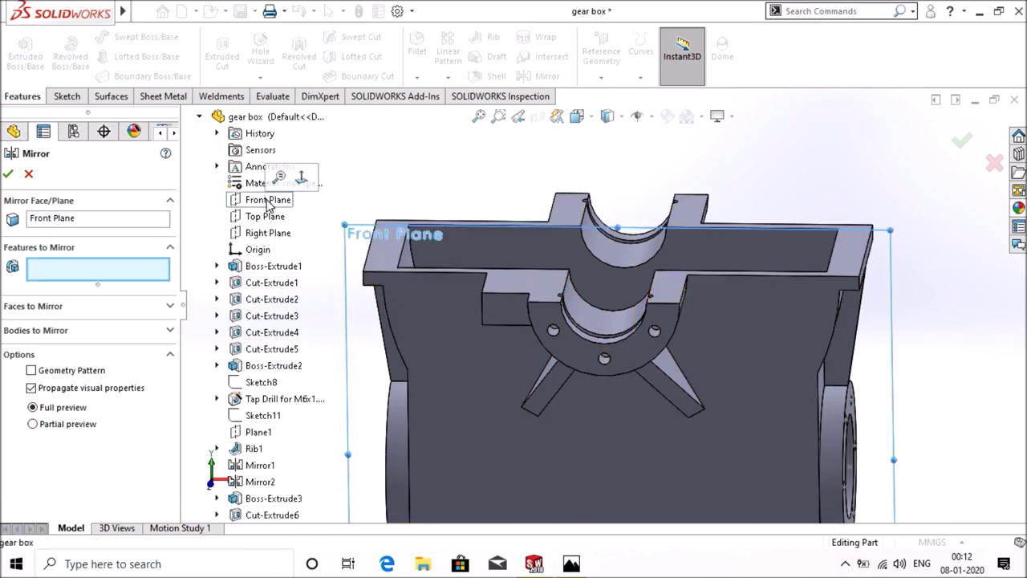
click(500, 304)
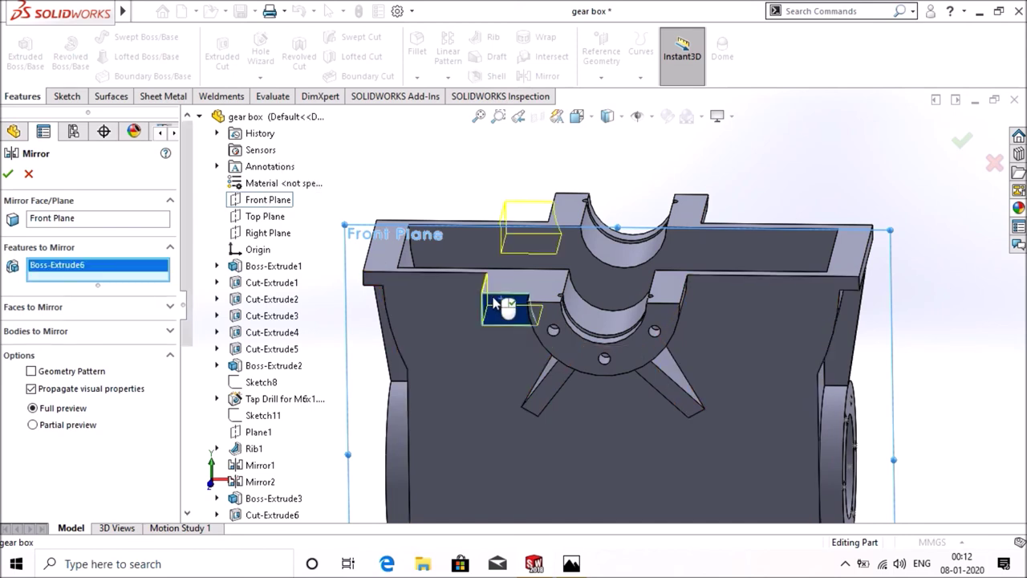
click(8, 174)
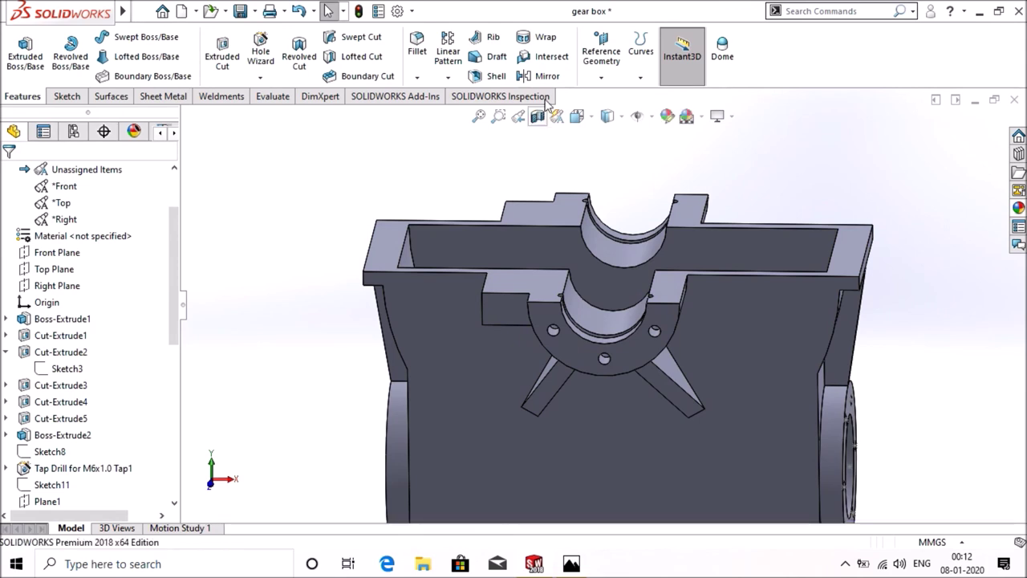
click(546, 78)
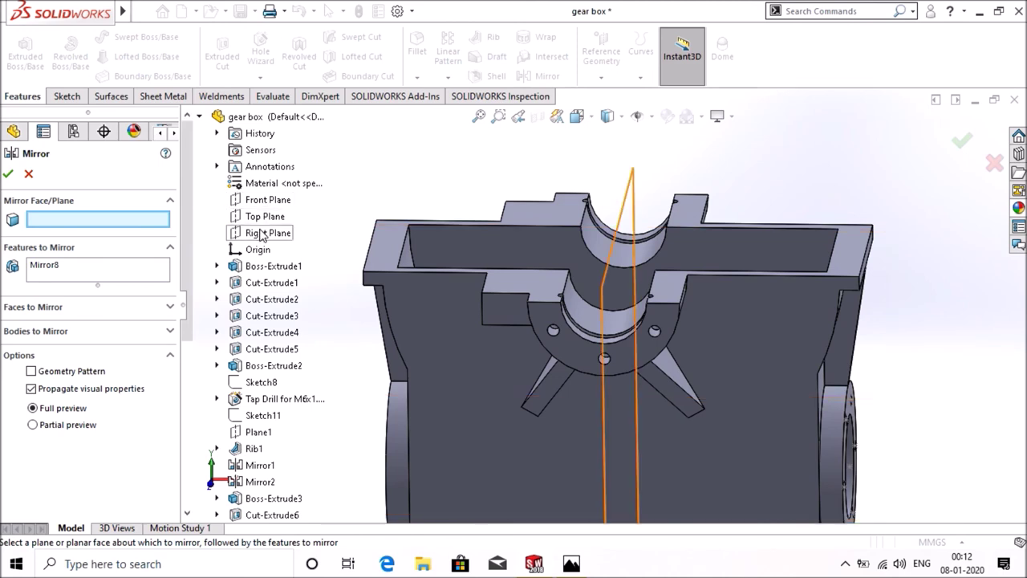
- Mirror Mirror8's bosses across the Right Plane
click(262, 232)
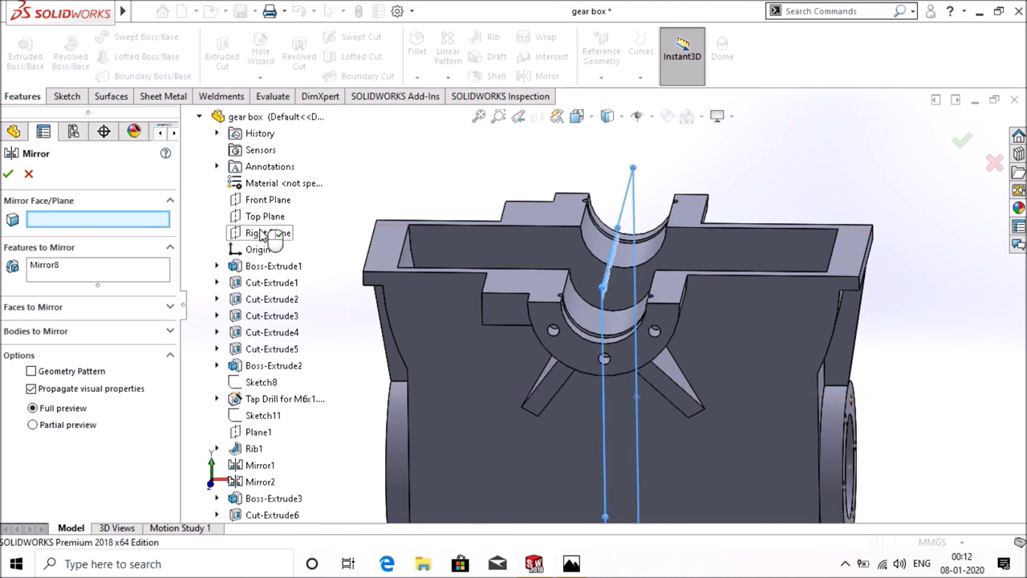
click(7, 177)
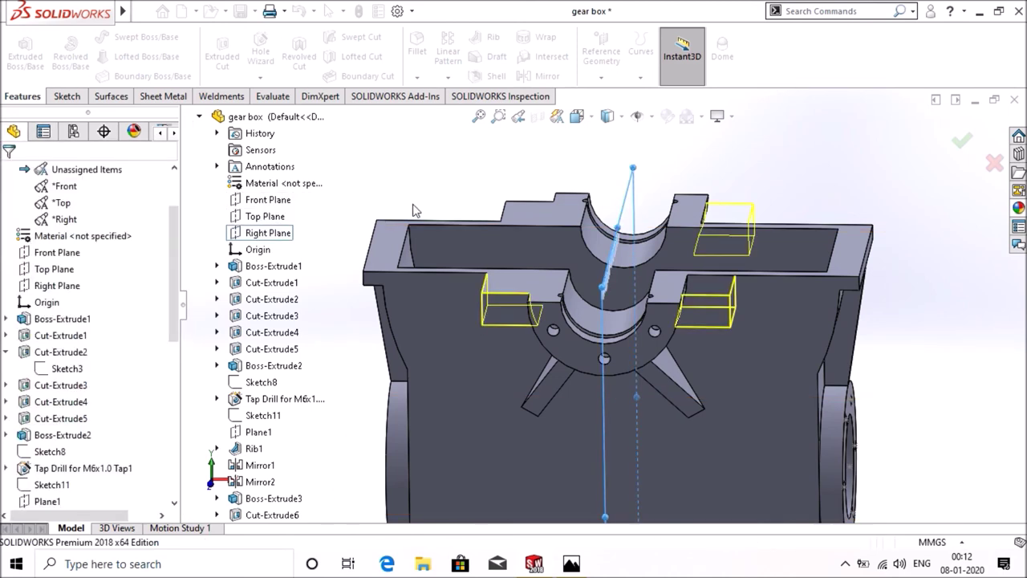
key(ctrl+1)
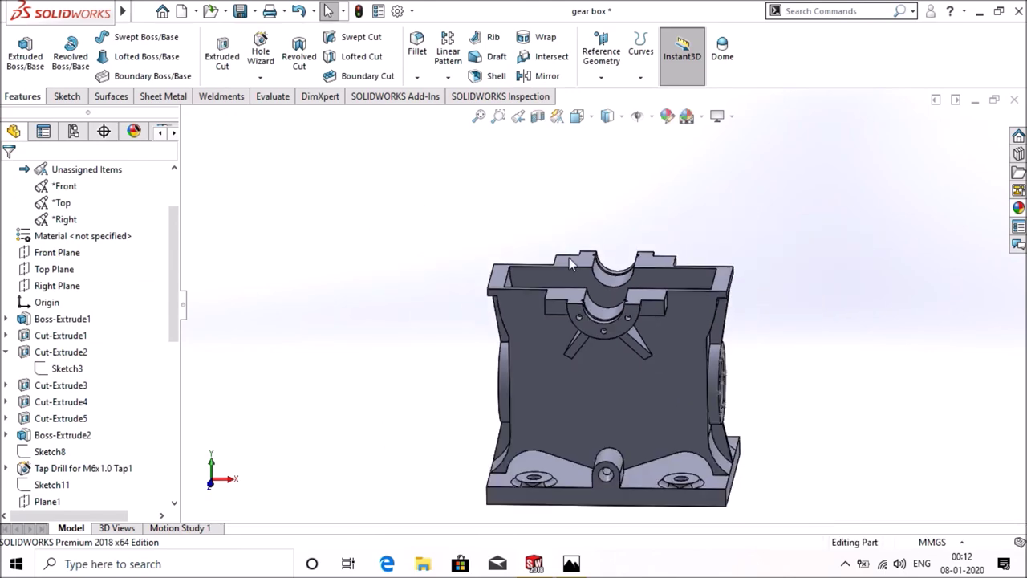
- Start a new sketch on the casing's top face, viewed straight on
middle_drag(863, 363, 629, 358)
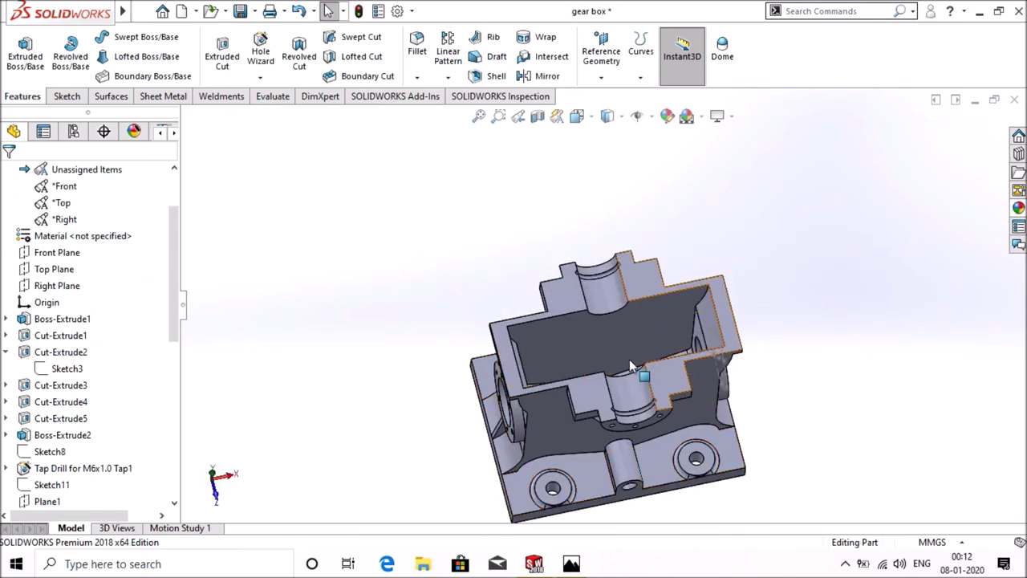
right_click(564, 298)
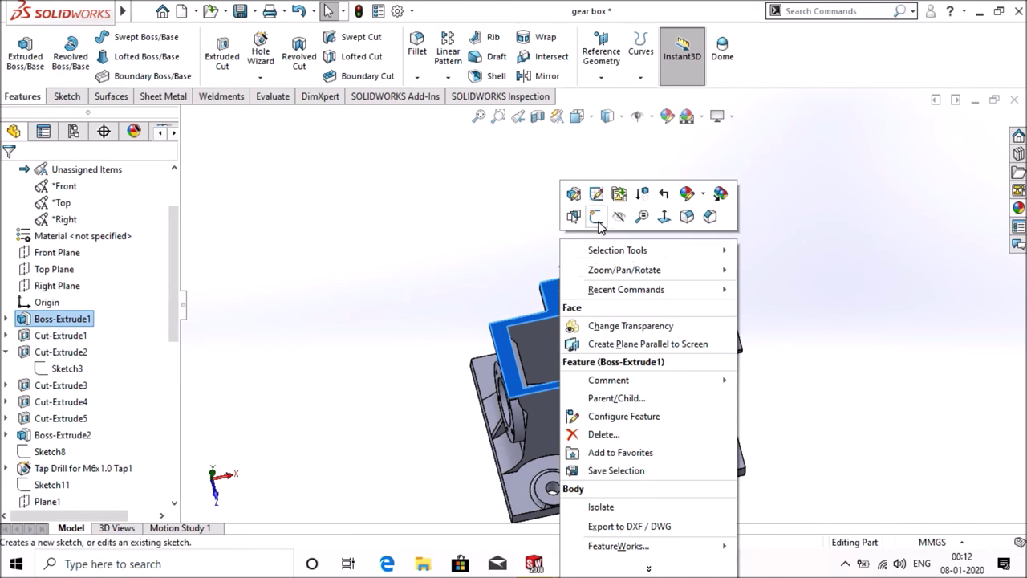
click(592, 214)
click(751, 54)
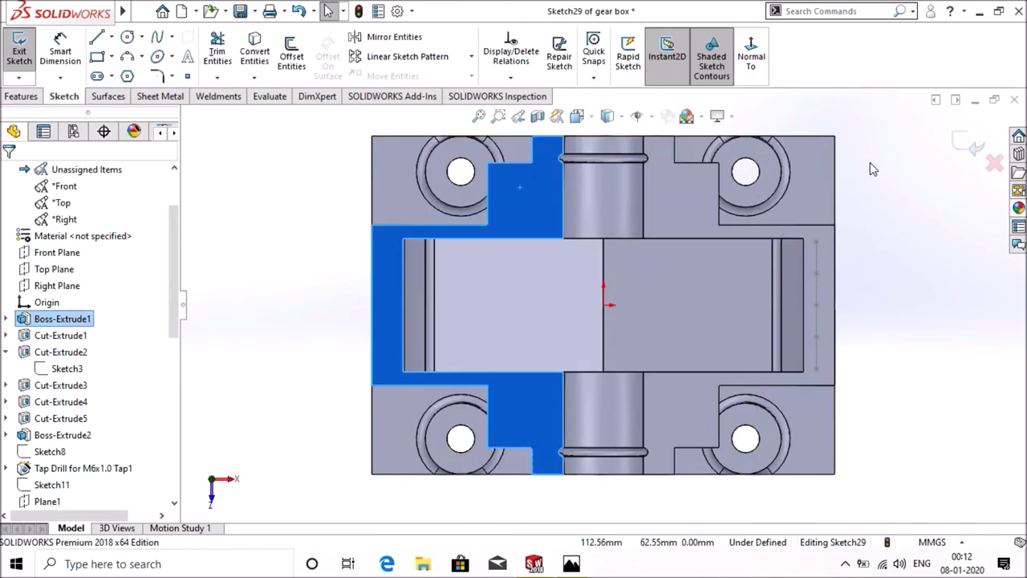
click(909, 183)
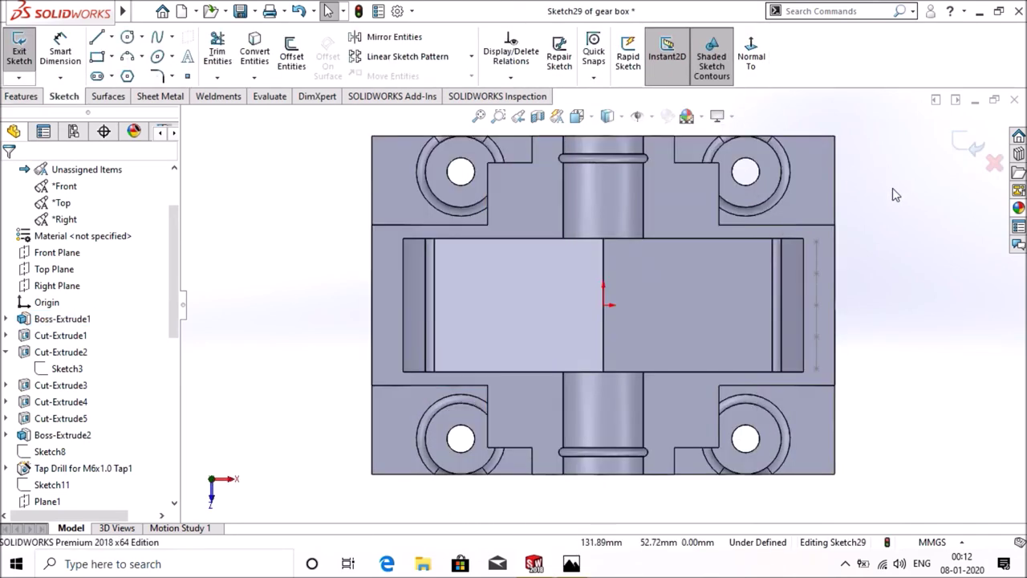
- Draw a circle near the upper-left pocket and dimension its diameter to 10.5 mm
click(129, 37)
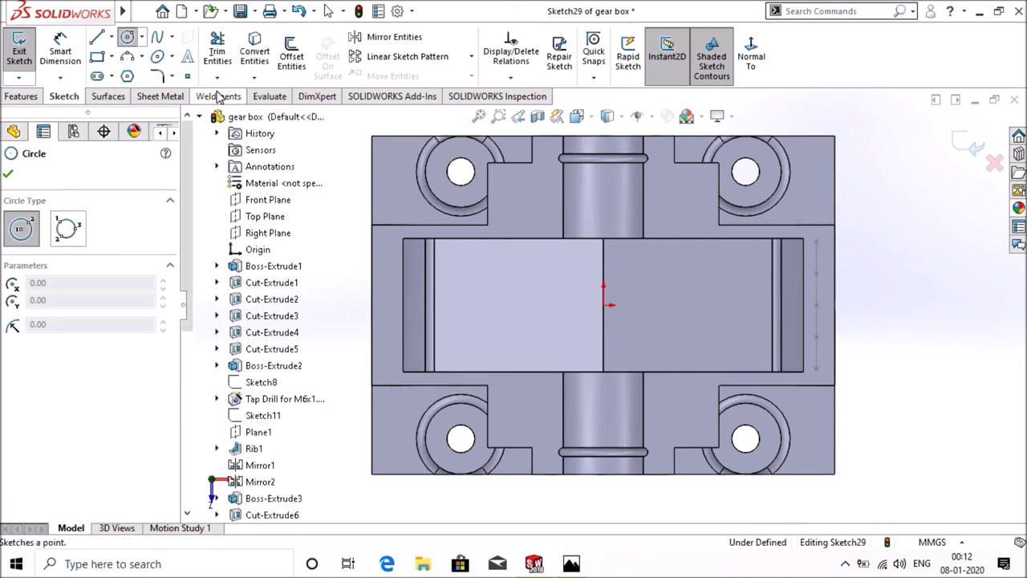
click(511, 192)
click(525, 200)
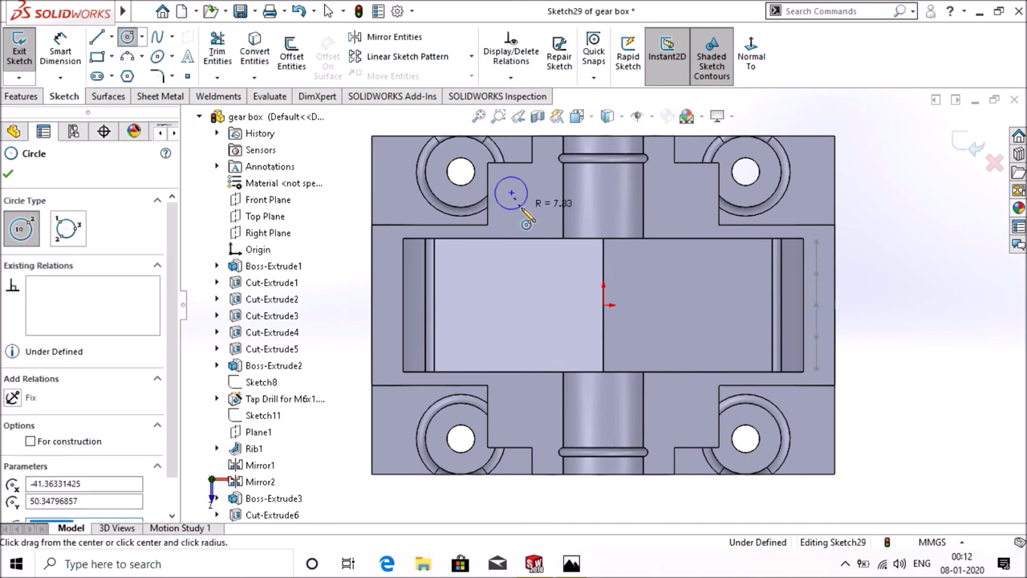
key(z)
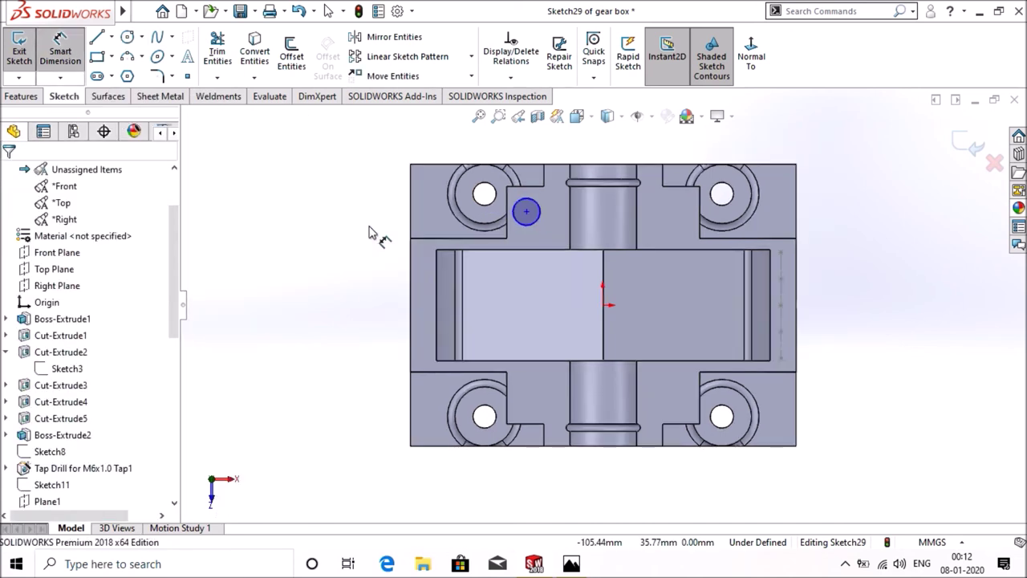
click(523, 216)
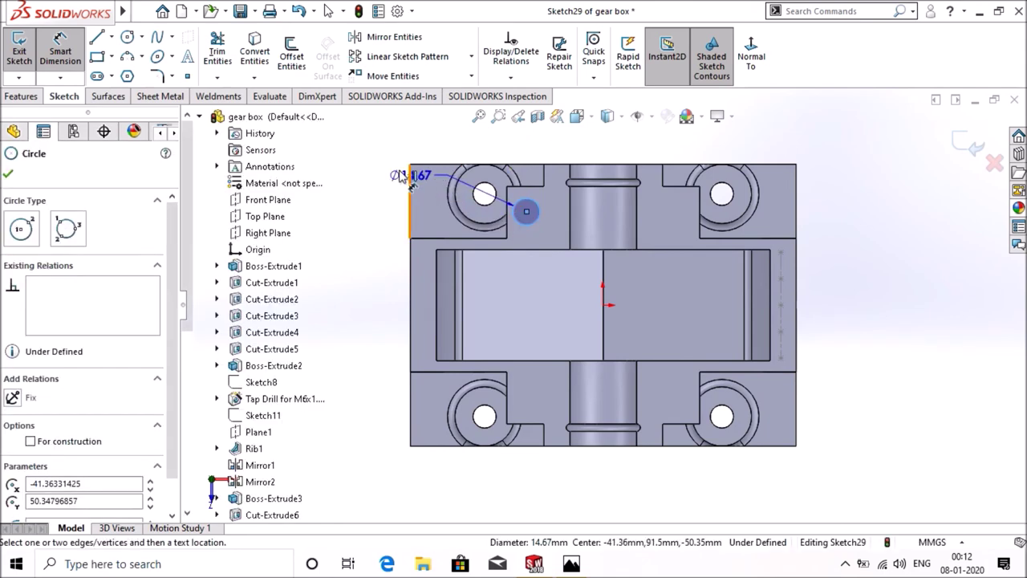
click(410, 150)
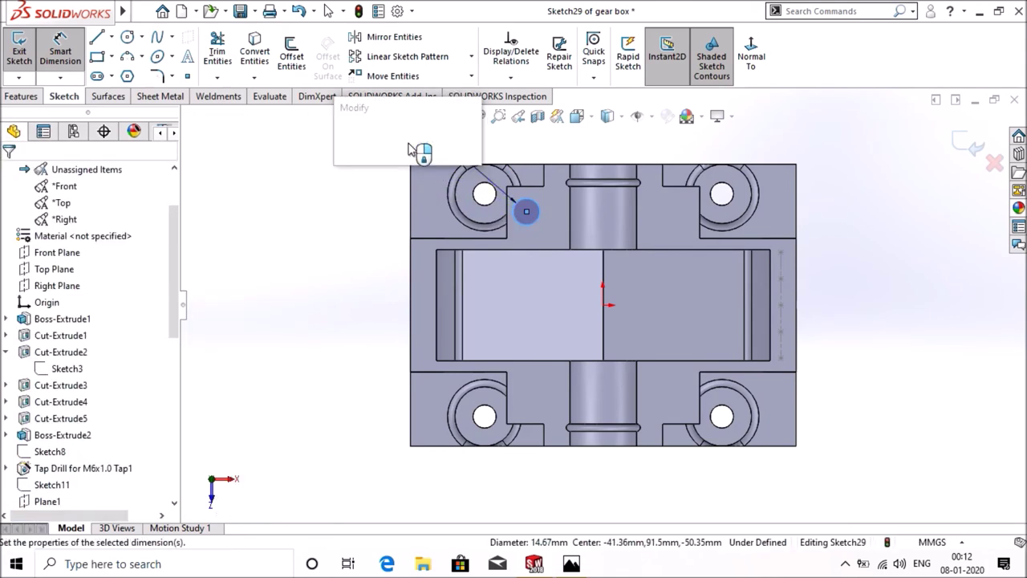
text(10.)
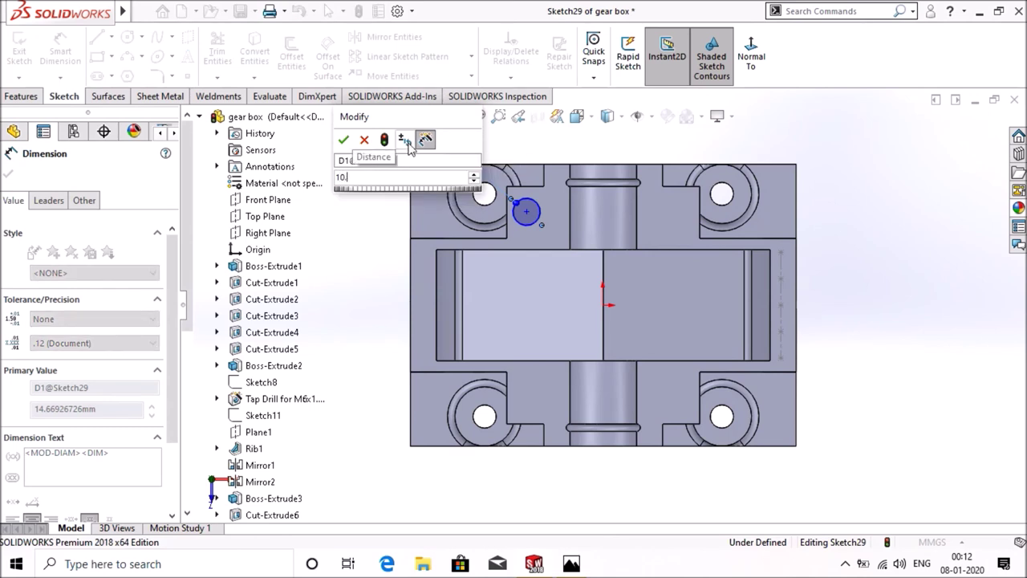
text(5)
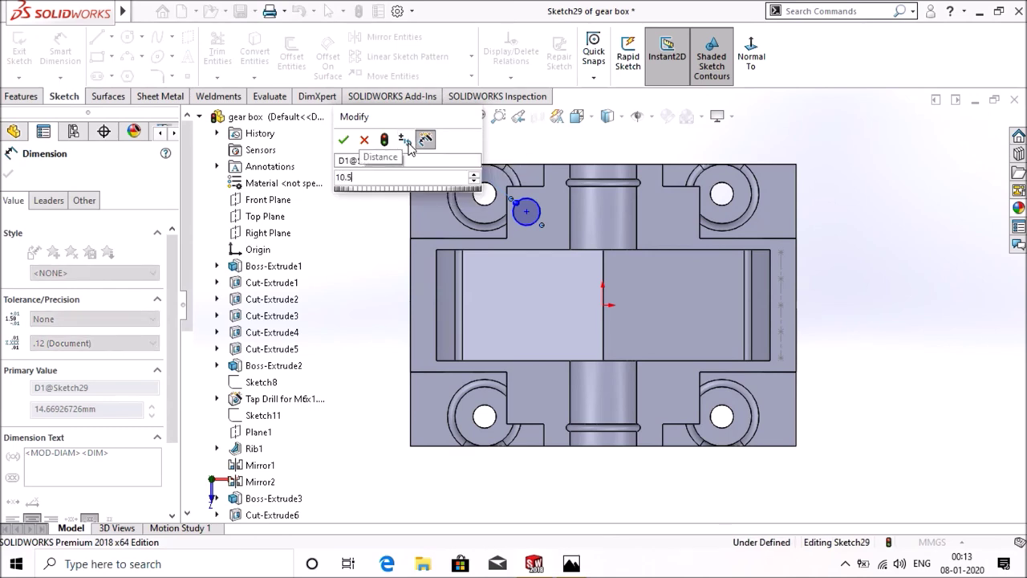
key(Return)
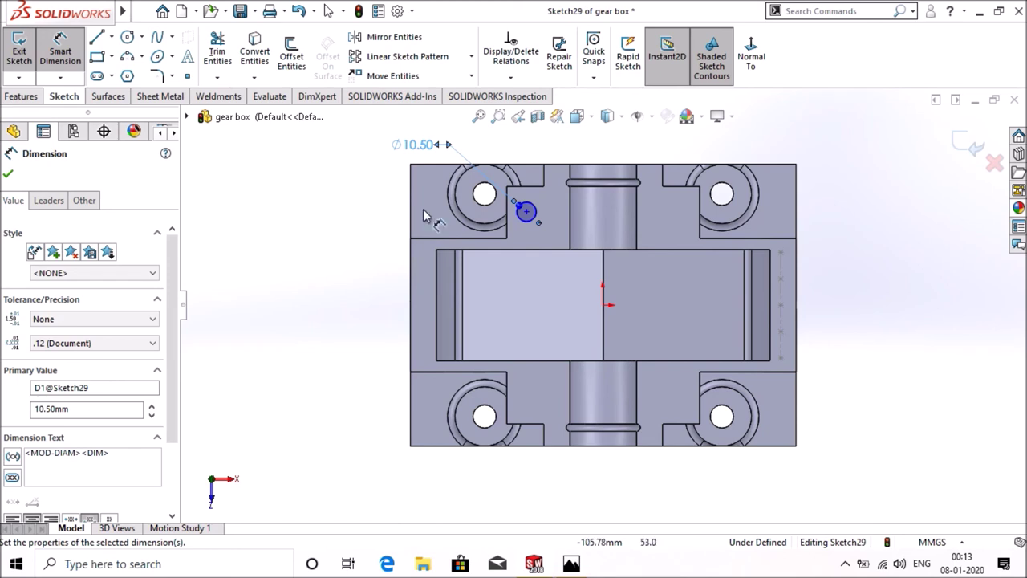
click(525, 211)
- Dimension the Ø10.50 circle centre 40 mm horizontally and 52 mm vertically from the origin
click(603, 306)
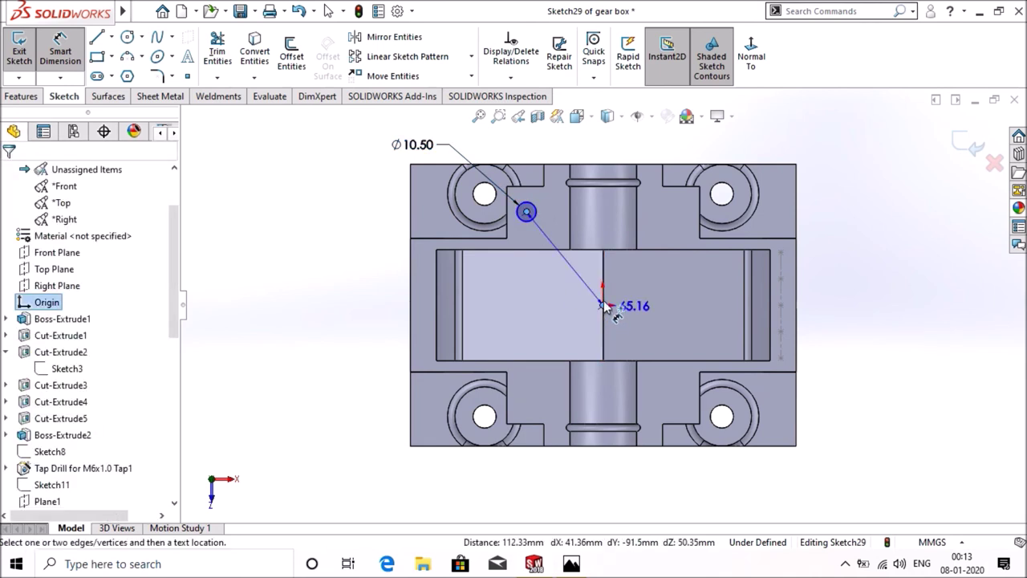
scroll(589, 154, down, 1)
scroll(590, 154, down, 1)
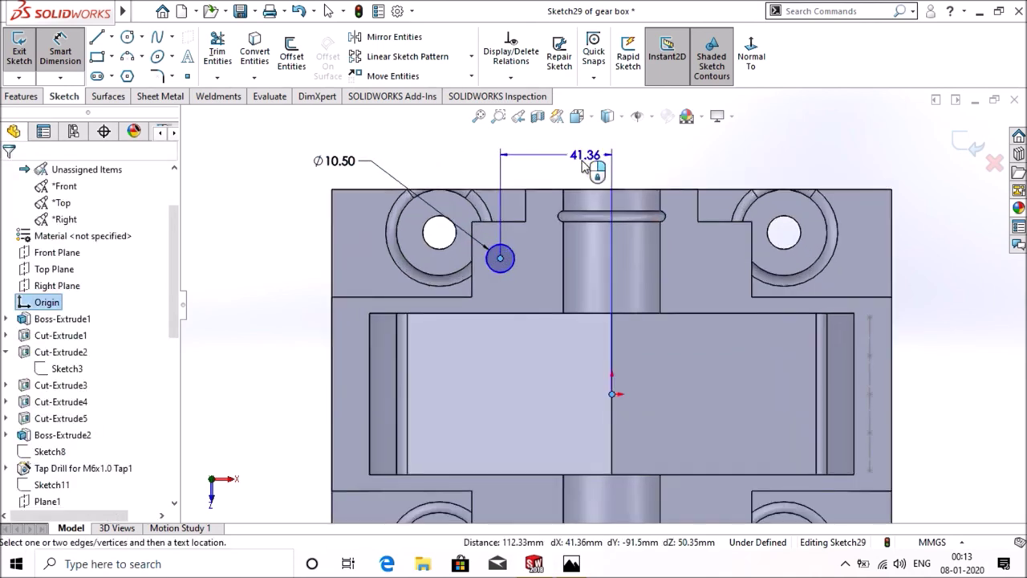
click(590, 170)
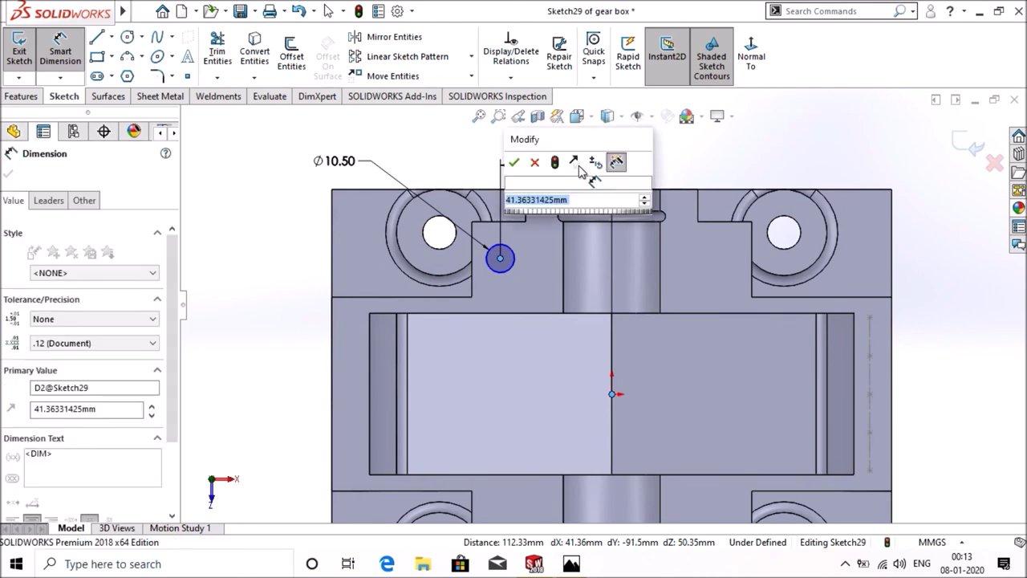
text(40)
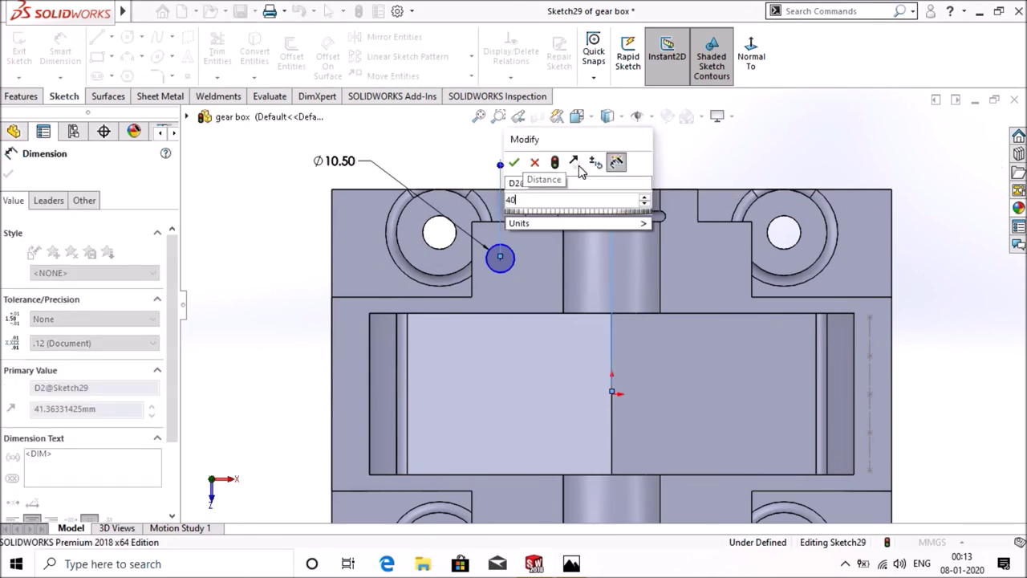
key(Return)
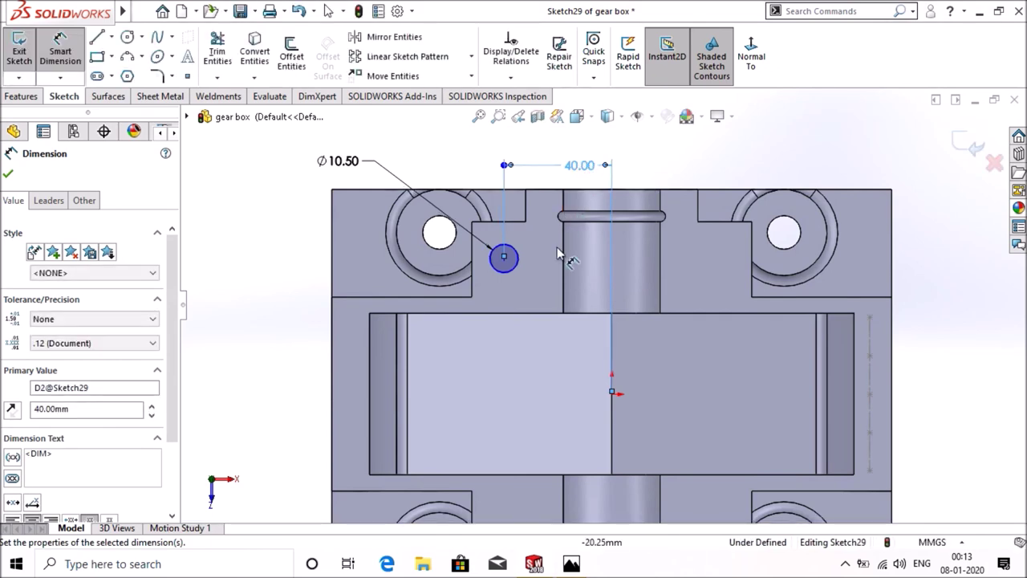
click(504, 258)
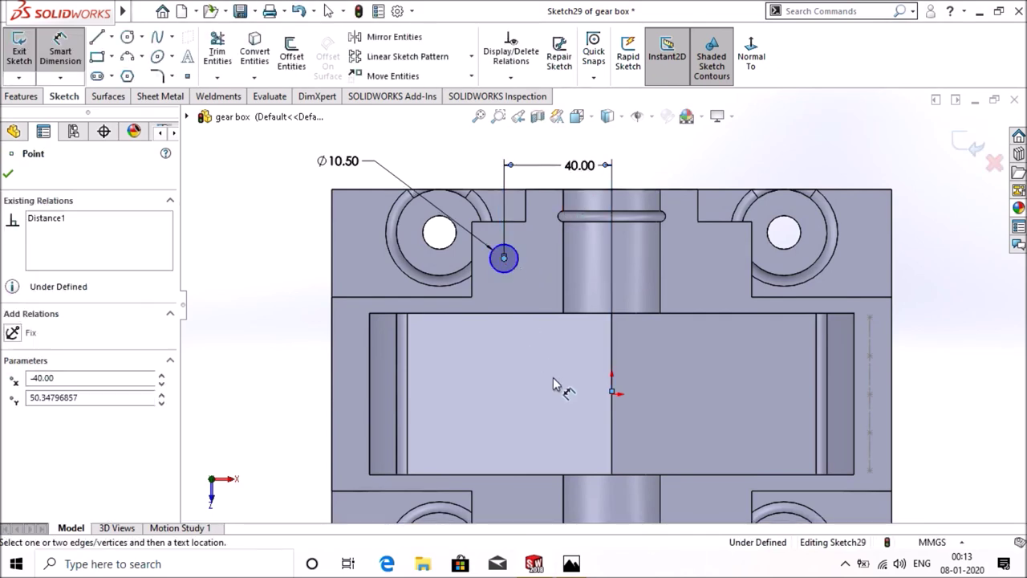
click(611, 394)
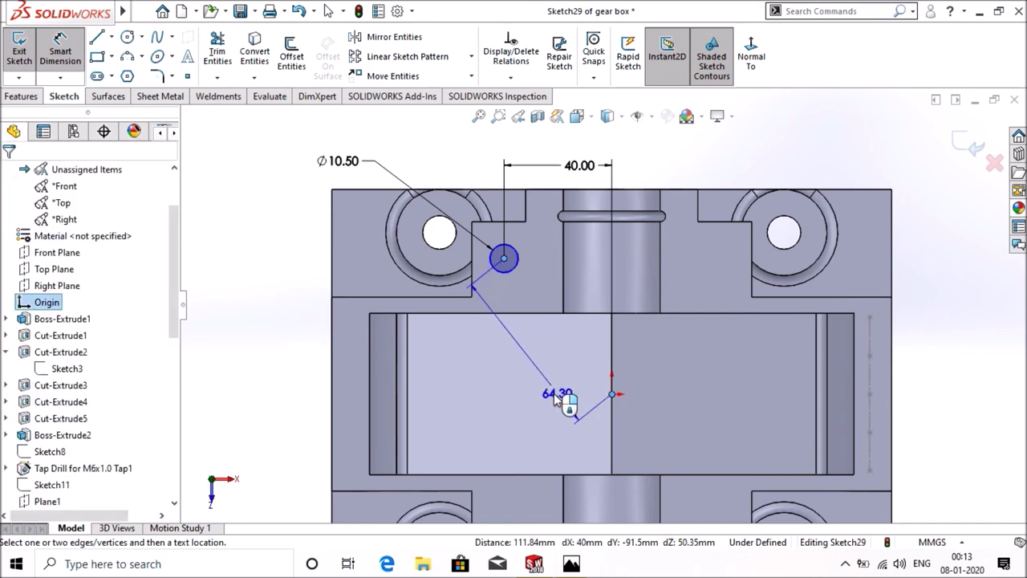
click(479, 350)
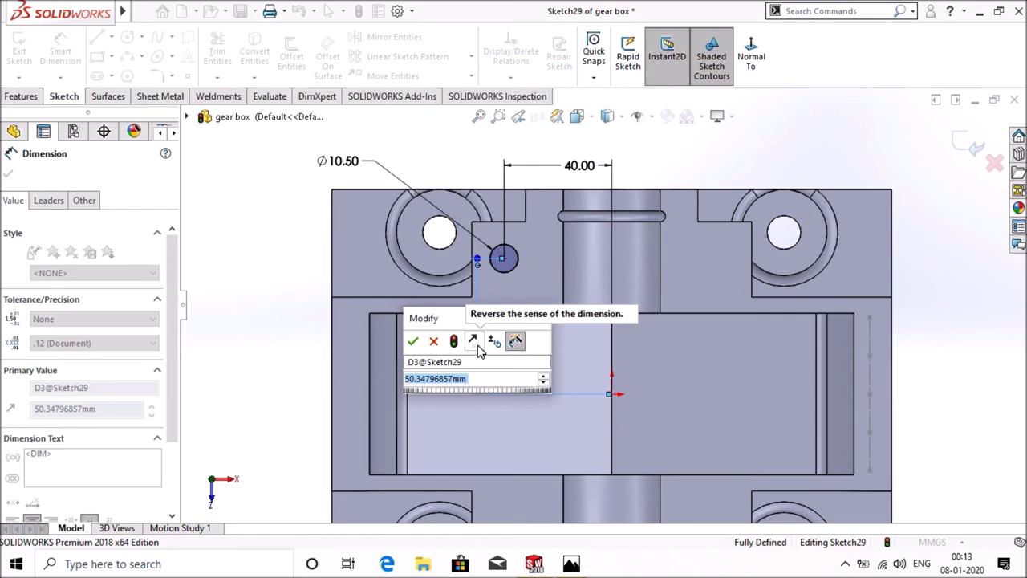
text(52)
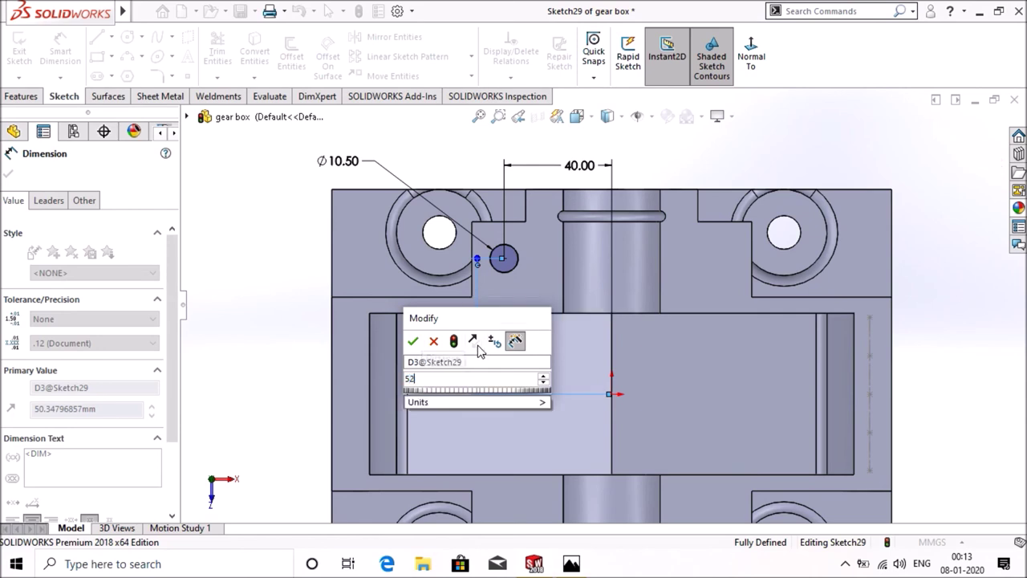
key(Return)
key(Return)
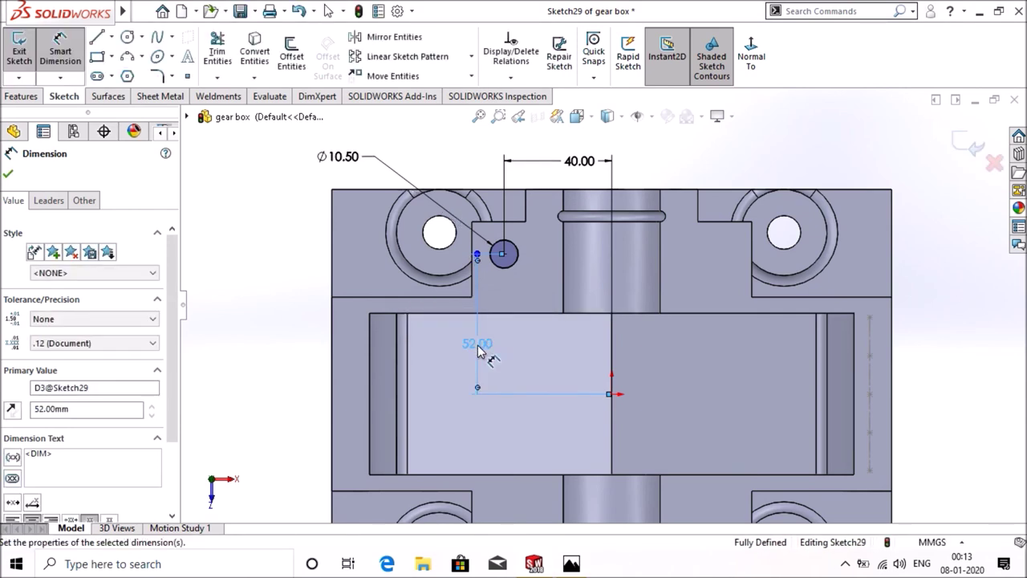
click(12, 173)
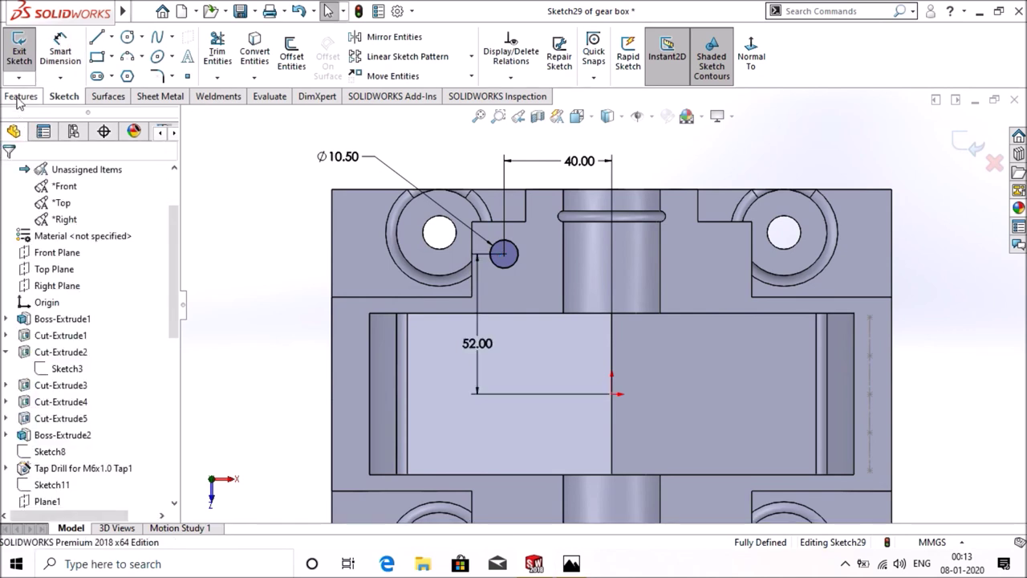
click(19, 98)
- Extrude-cut the Ø10.50 circle Up To Next to make a small hole
click(222, 55)
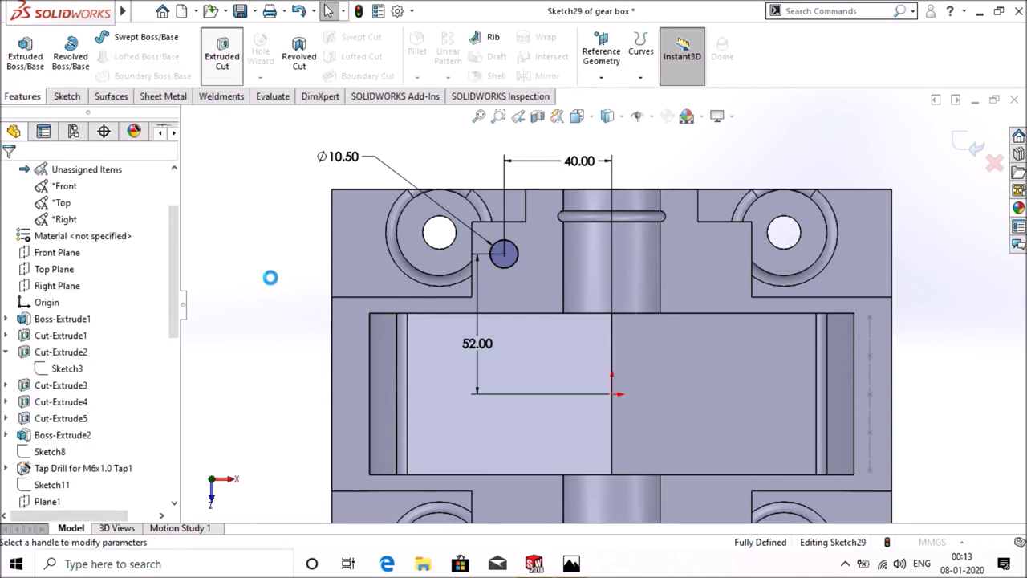
click(137, 265)
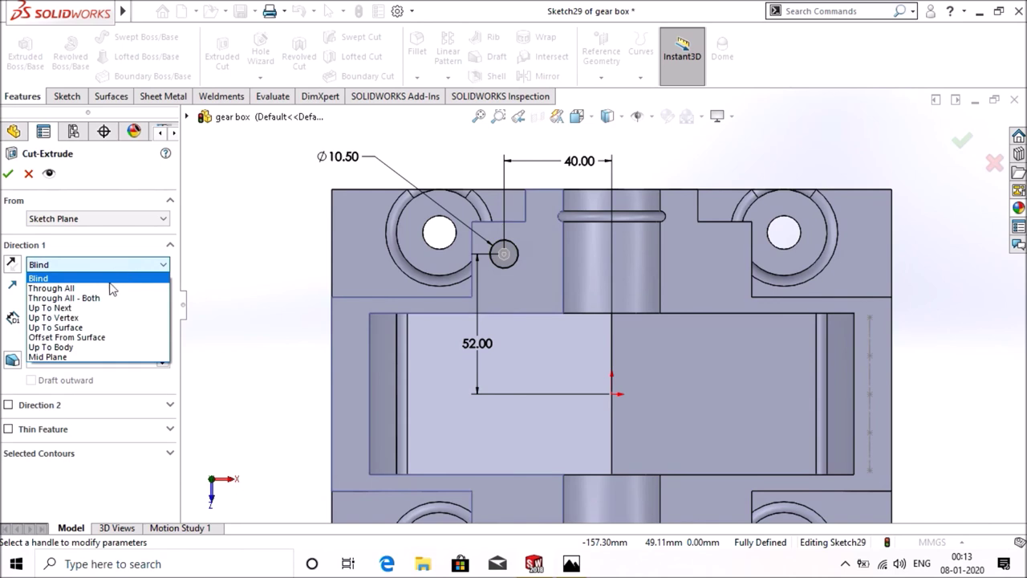
click(95, 308)
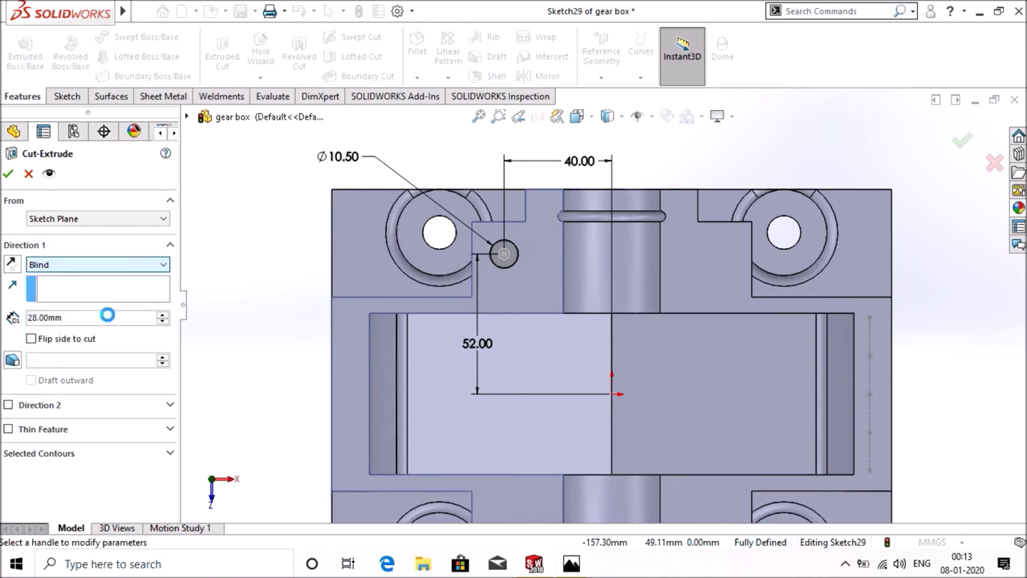
click(9, 174)
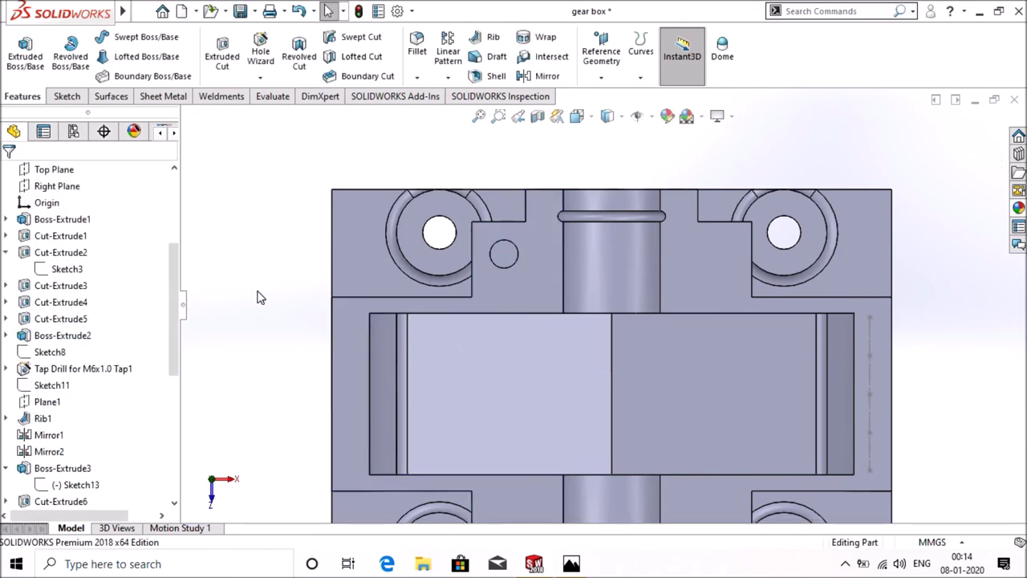
- Fit the whole part in view and start the Mirror command
mouse_move(257, 297)
middle_down()
mouse_move(298, 294)
mouse_move(266, 298)
middle_up()
key(f)
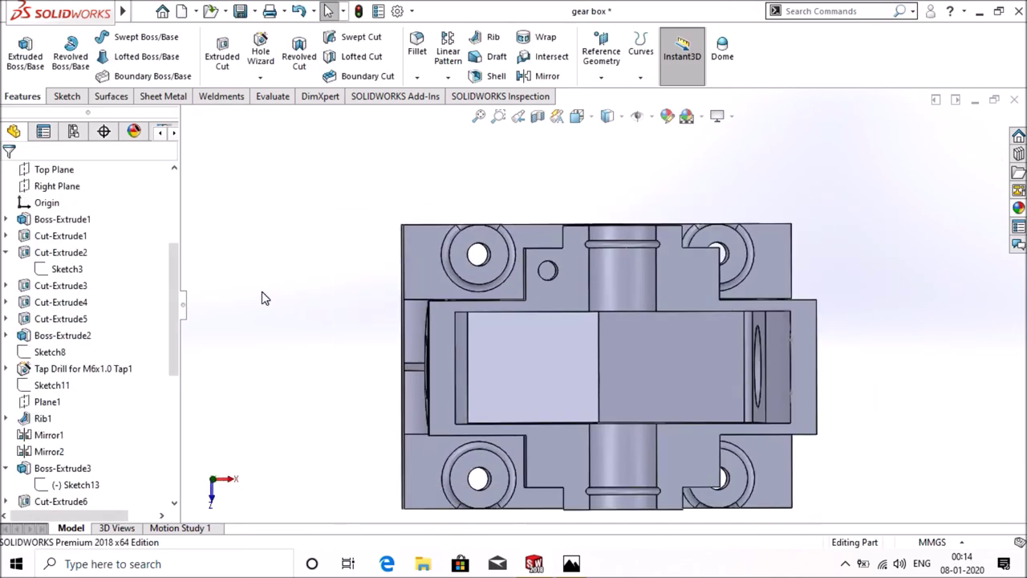
click(547, 75)
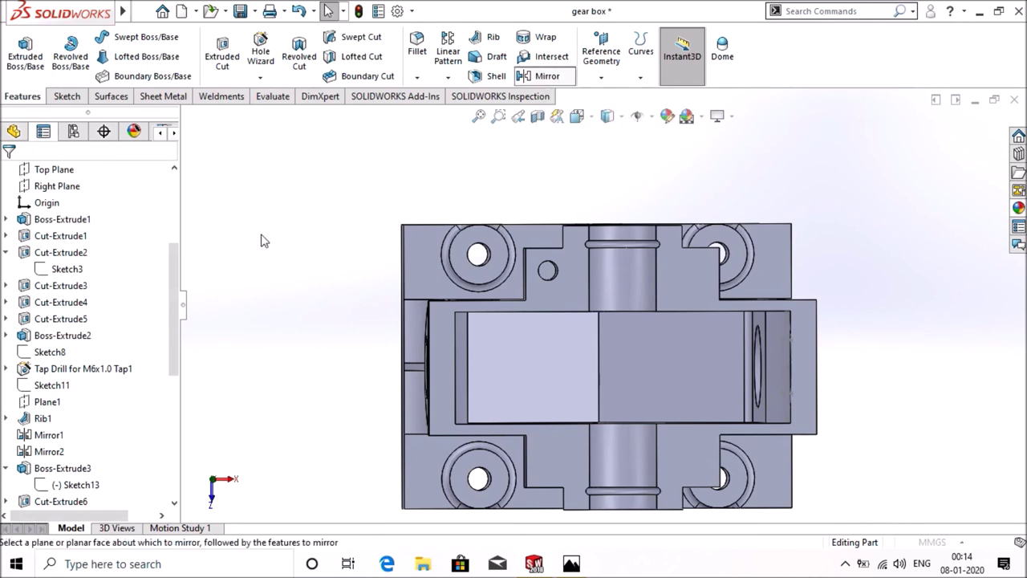
click(186, 116)
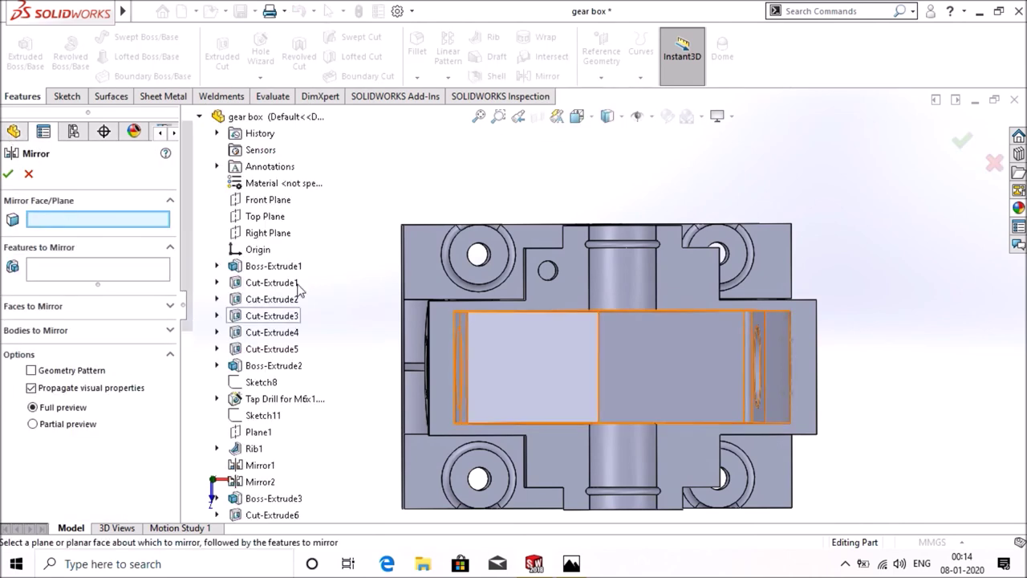
- Mirror Cut-Extrude8 across the Front Plane
click(264, 200)
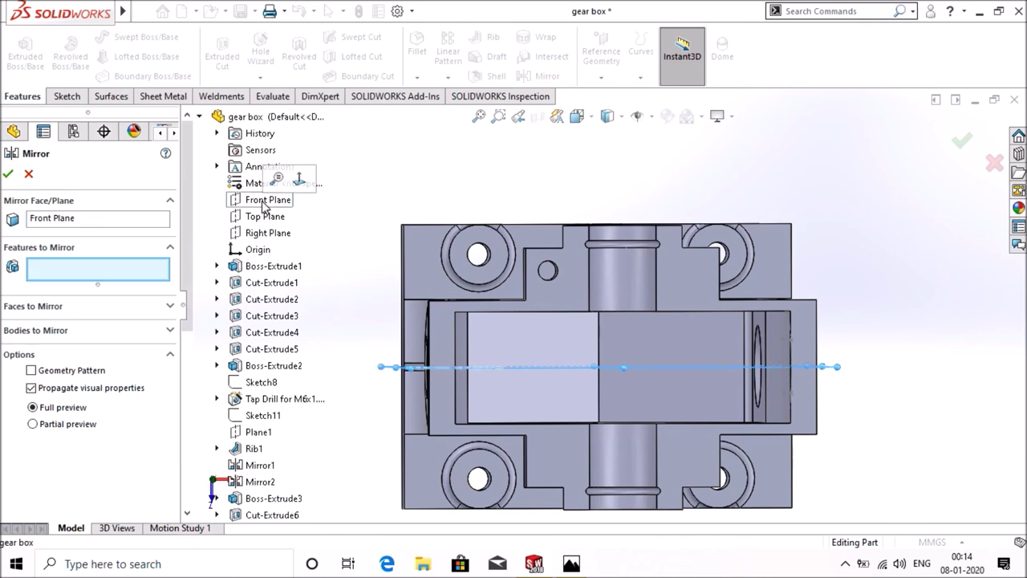
scroll(251, 366, down, 3)
scroll(257, 418, down, 5)
scroll(278, 522, down, 2)
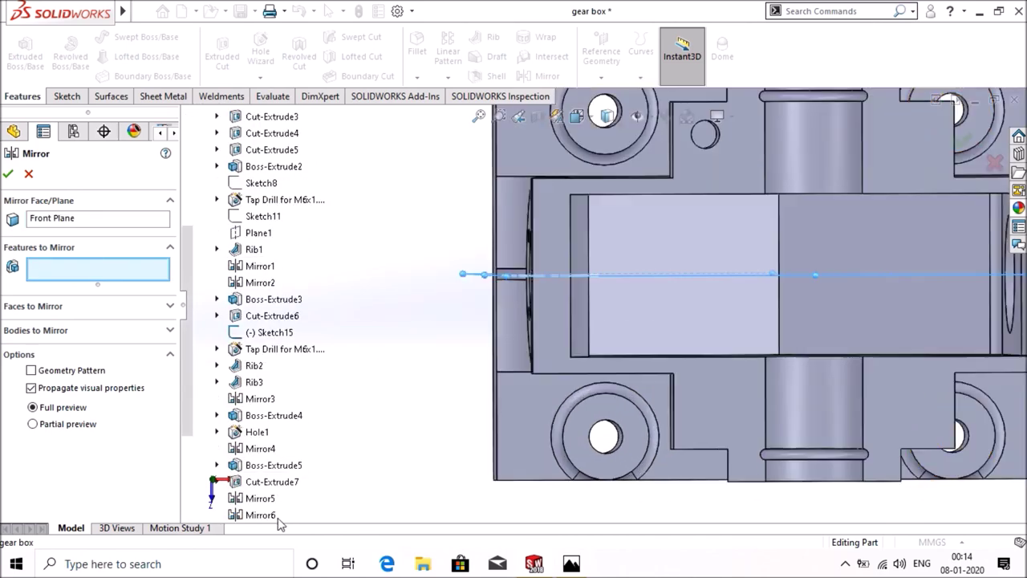
scroll(277, 521, down, 2)
scroll(277, 520, down, 2)
click(294, 499)
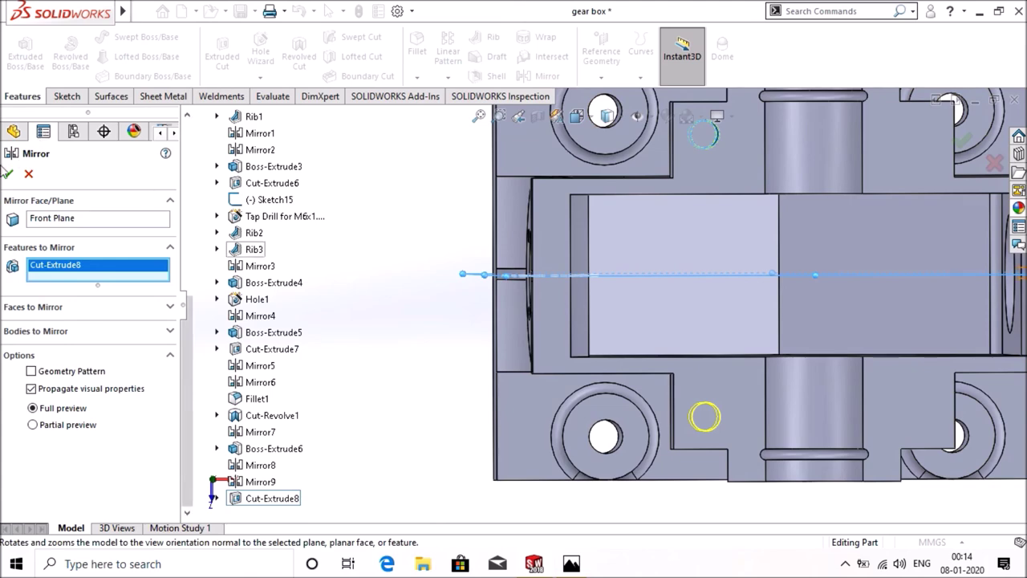
click(7, 174)
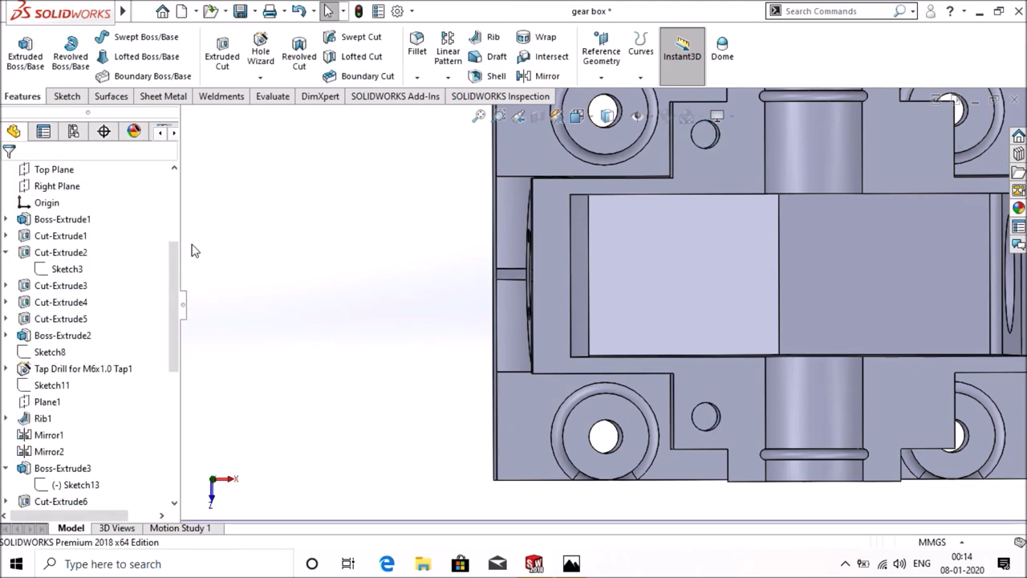
- Mirror the resulting Mirror10 feature across the Right Plane
click(537, 76)
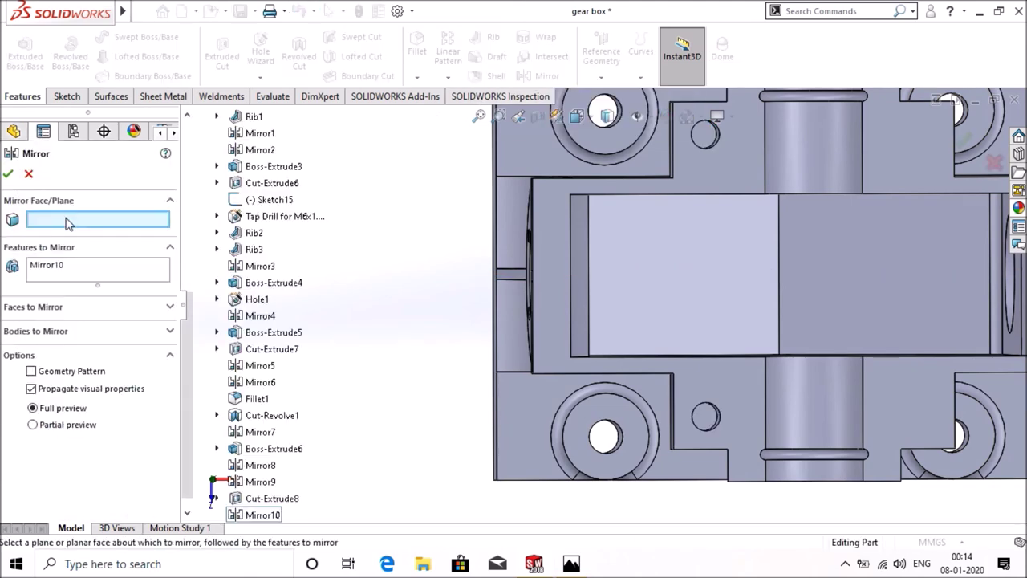
scroll(255, 192, up, 3)
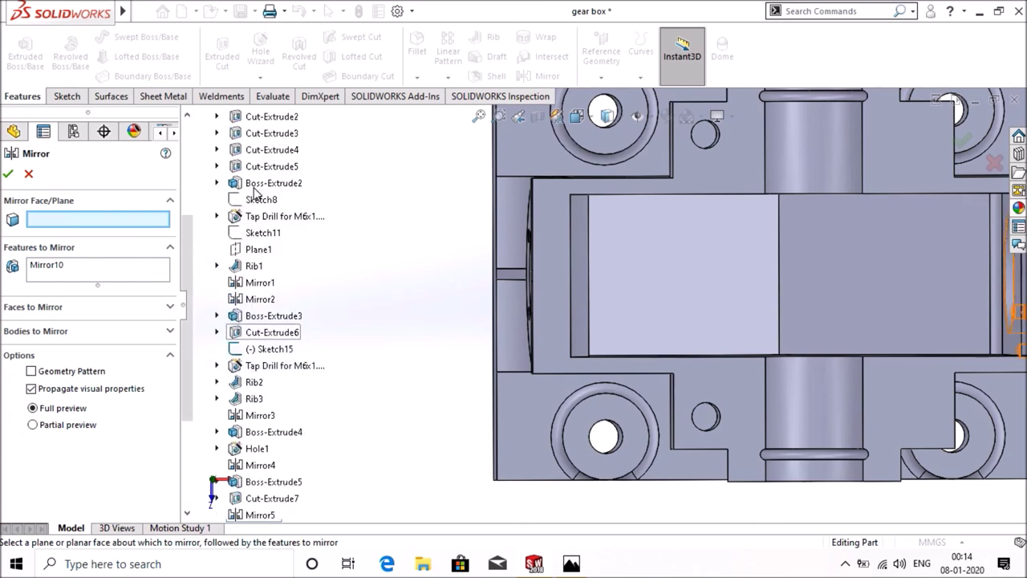
scroll(254, 192, up, 3)
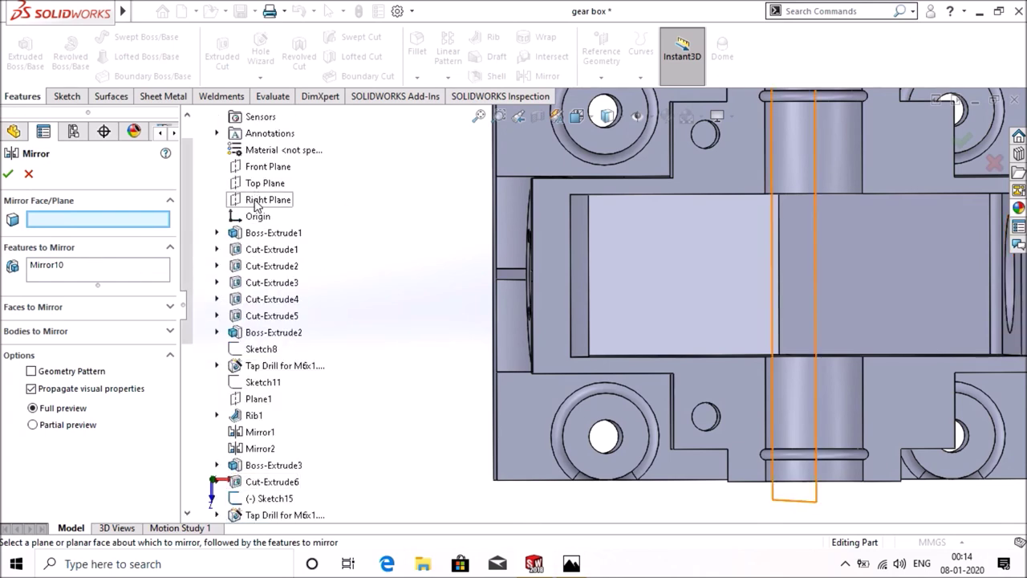
click(256, 205)
click(8, 174)
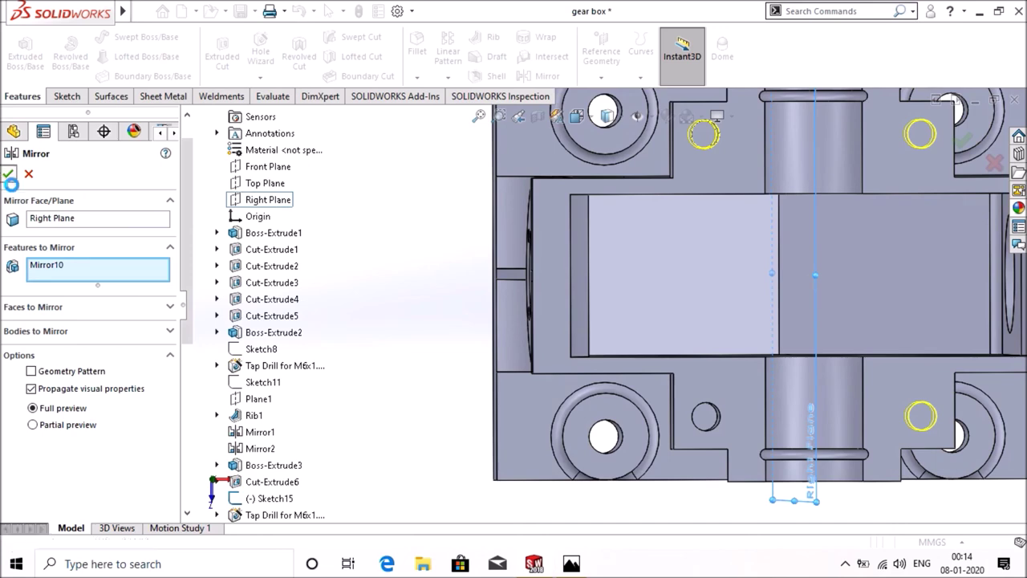
- Return the part to the front view and try Hidden Lines Visible and Wireframe styles
key(z)
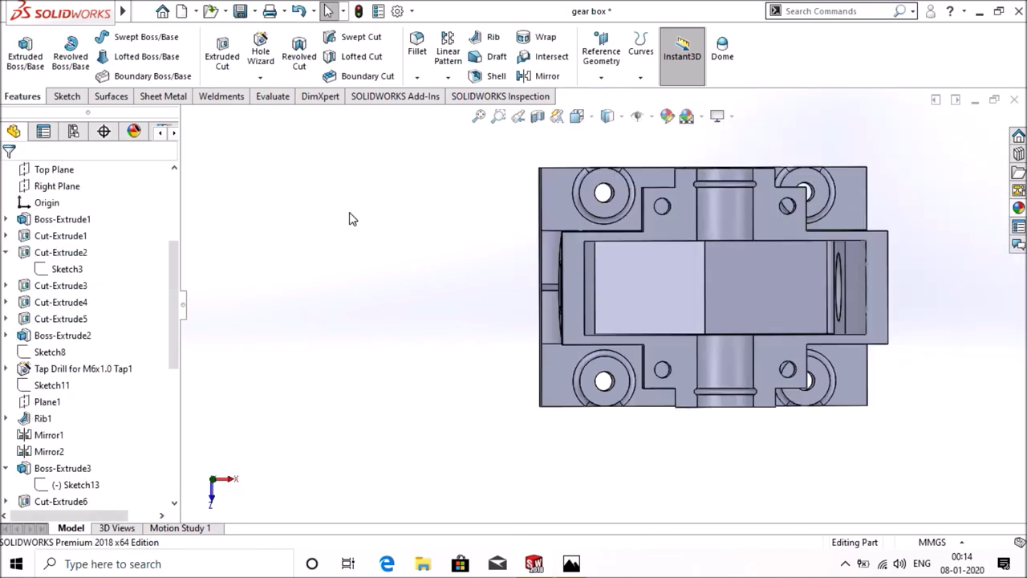
middle_drag(992, 397, 974, 207)
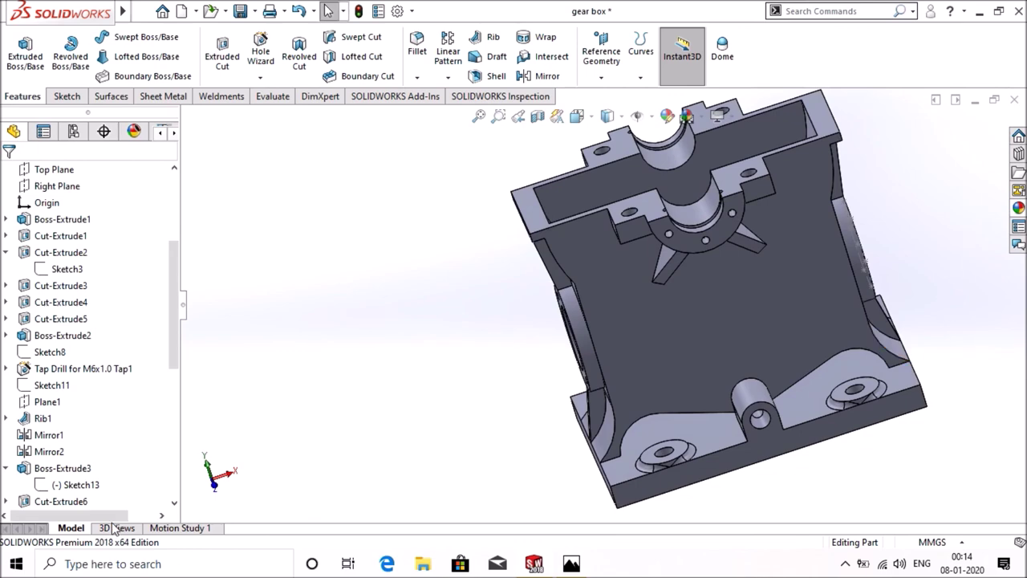
click(213, 485)
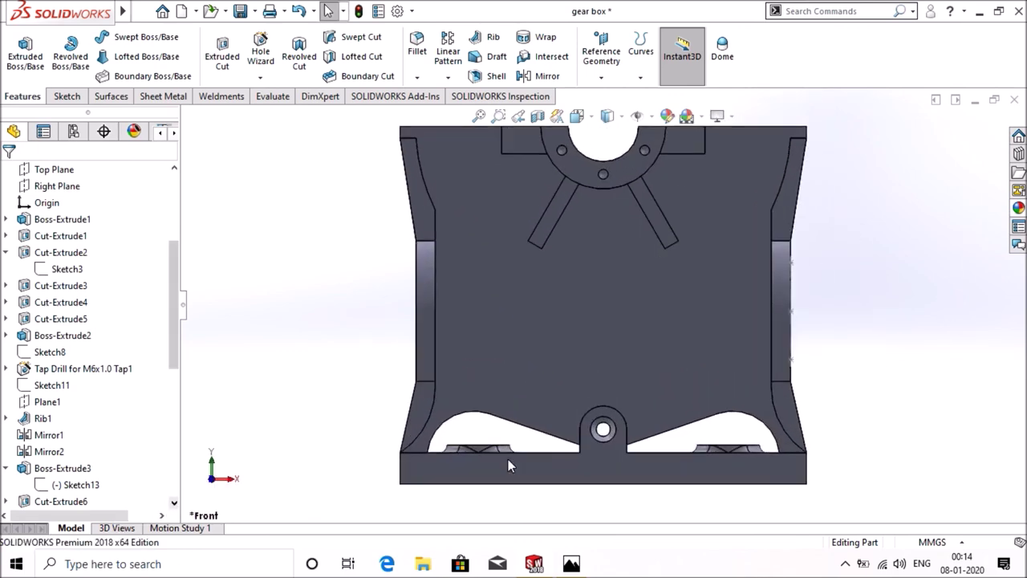
key(z)
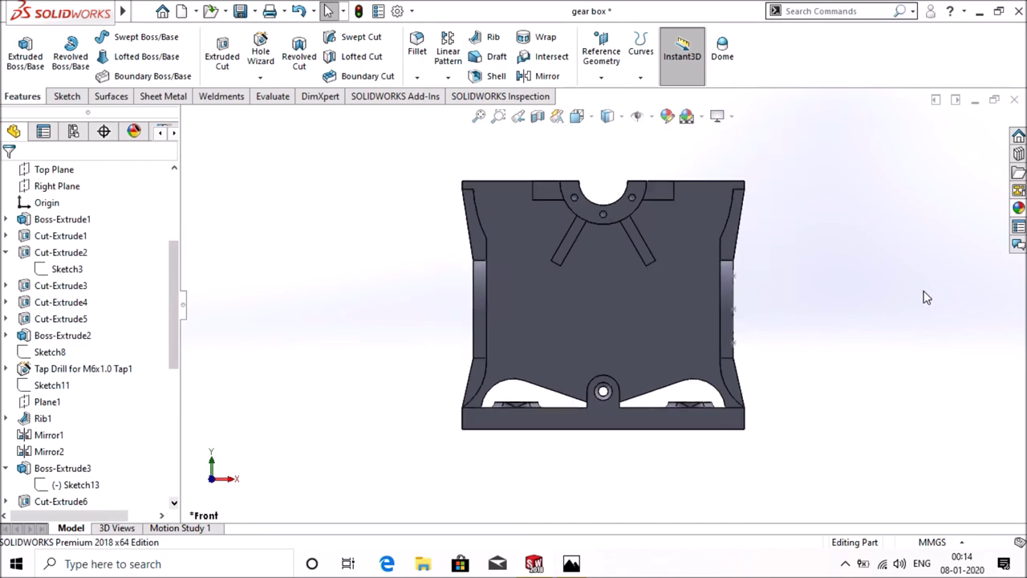
click(620, 119)
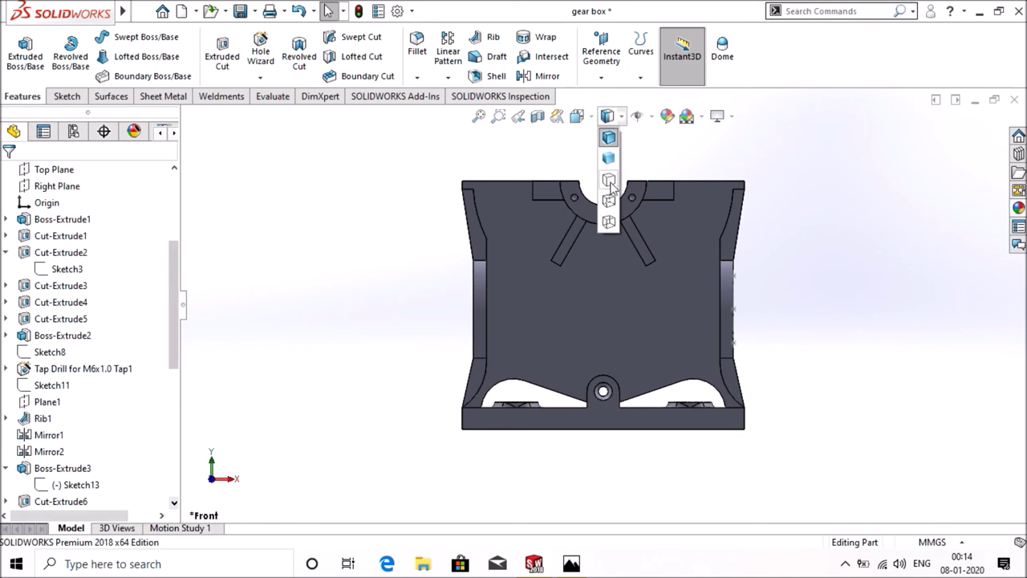
click(613, 207)
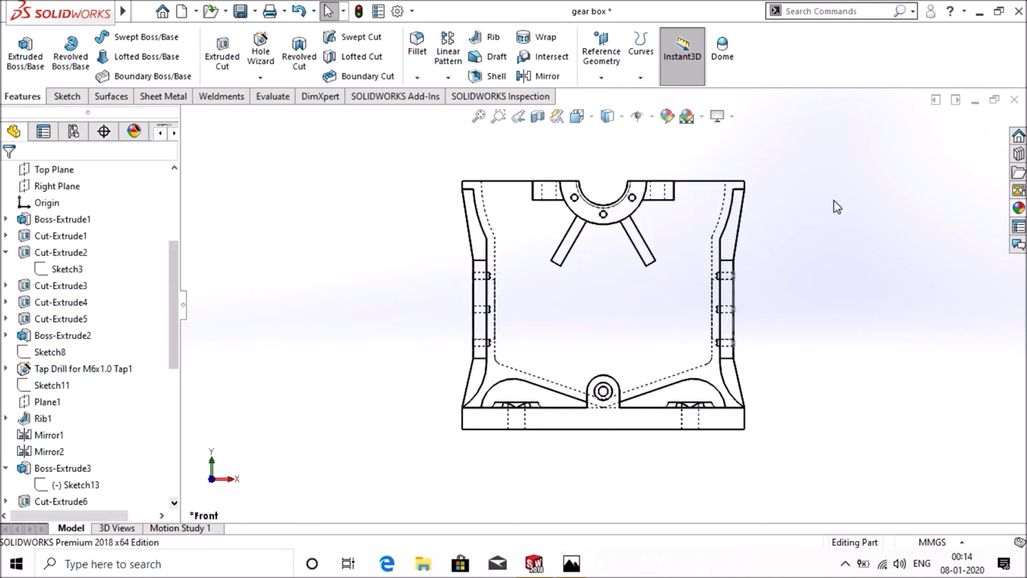
click(622, 119)
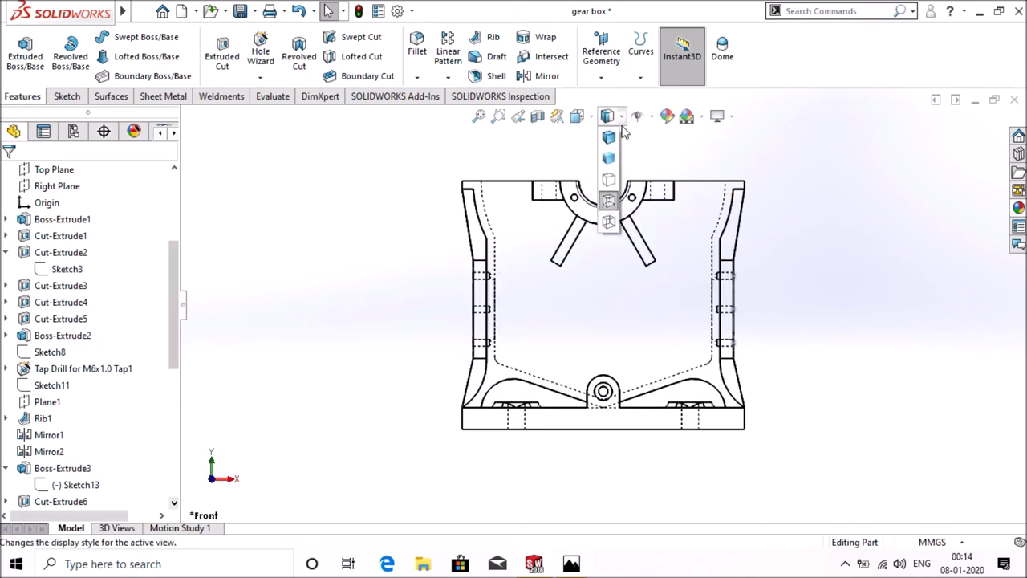
click(608, 221)
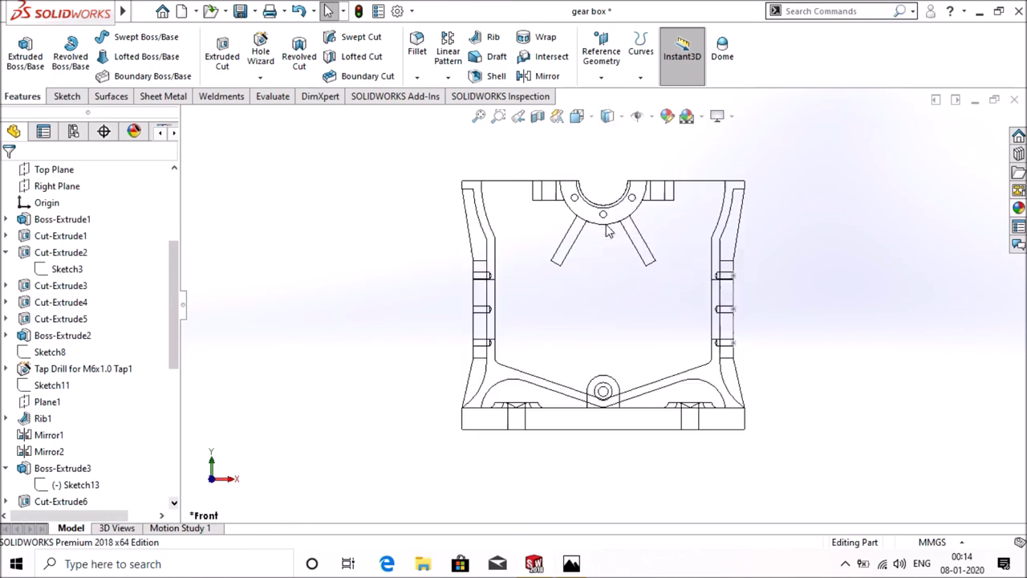
- Display the gear box Shaded With Edges and start a Section View
click(621, 119)
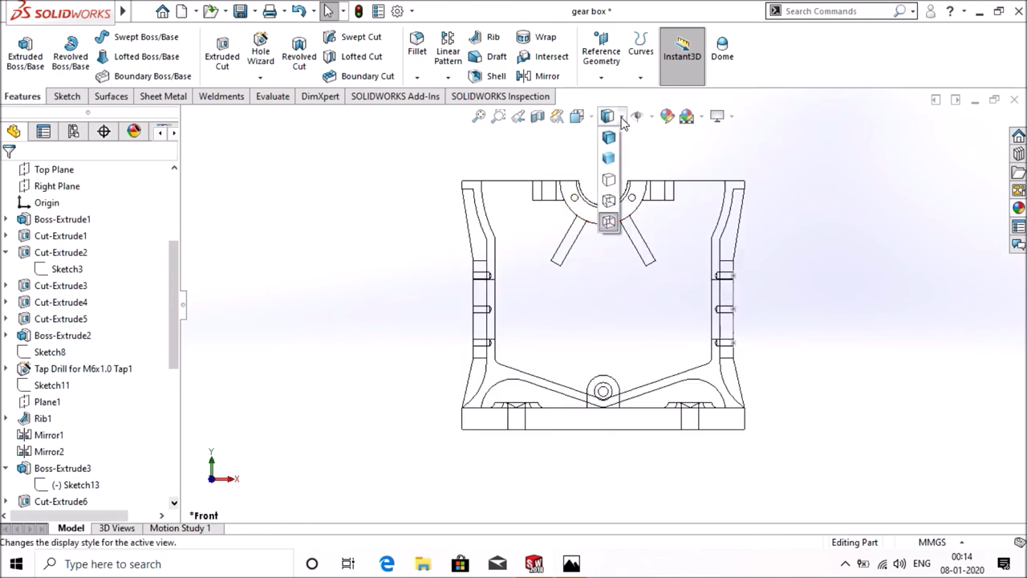
click(608, 138)
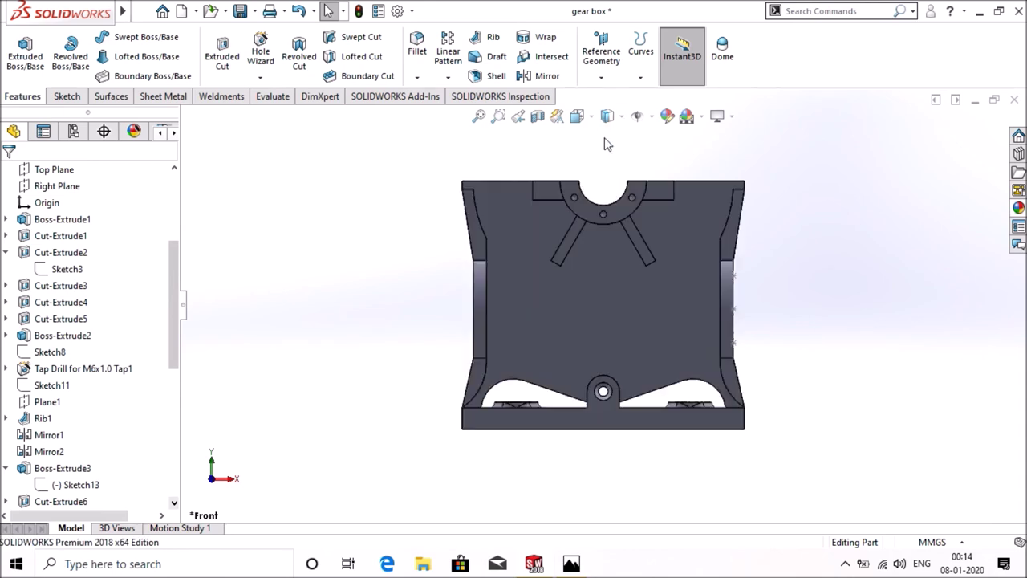
click(538, 118)
- Inspect the section cut, turn Section View off, and orbit to the base's front face
mouse_move(824, 229)
middle_down()
mouse_move(907, 246)
mouse_move(883, 258)
mouse_move(836, 256)
mouse_move(843, 248)
mouse_move(852, 247)
mouse_move(832, 265)
middle_up()
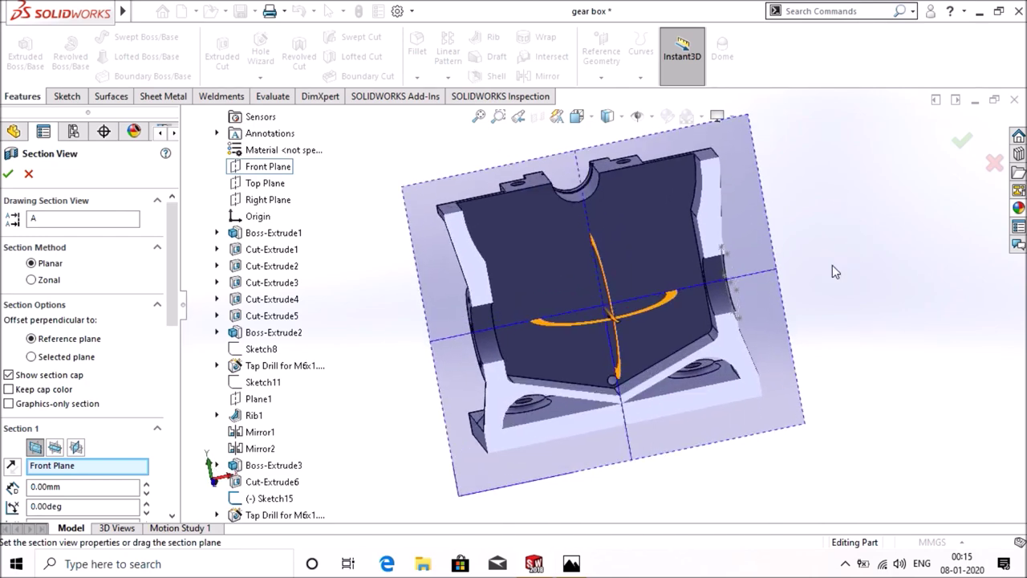
click(960, 143)
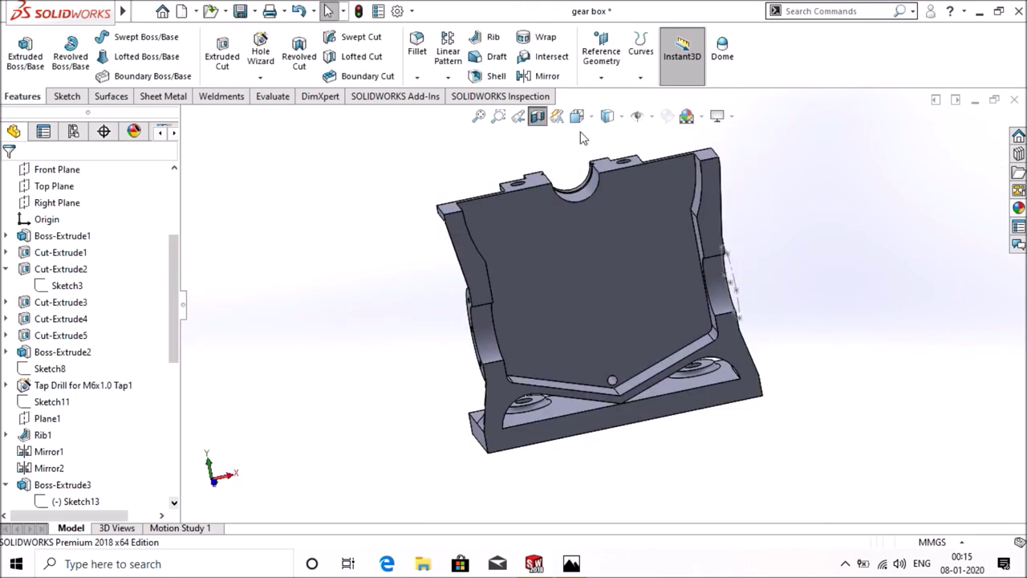
click(537, 118)
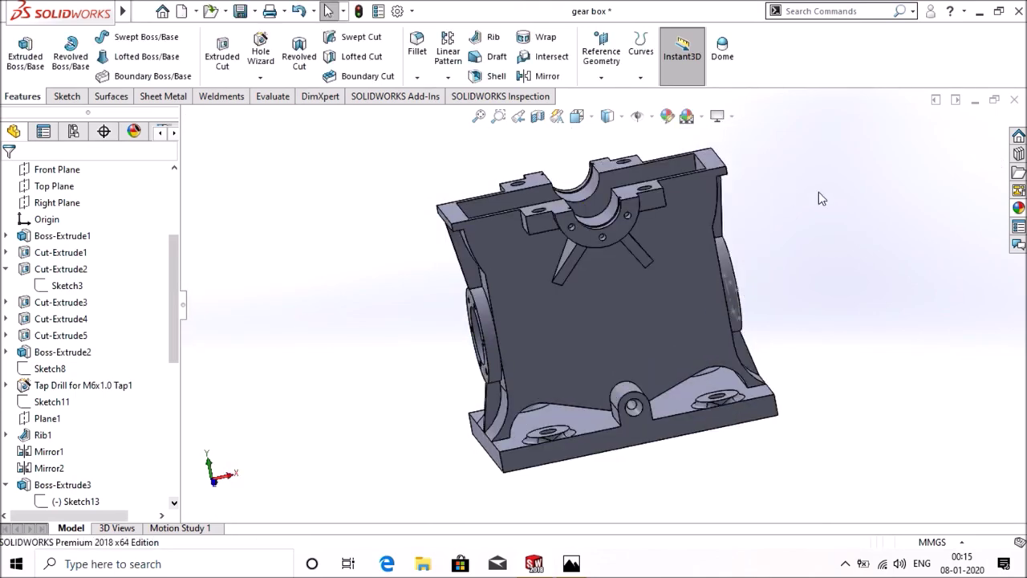
middle_drag(827, 220, 882, 210)
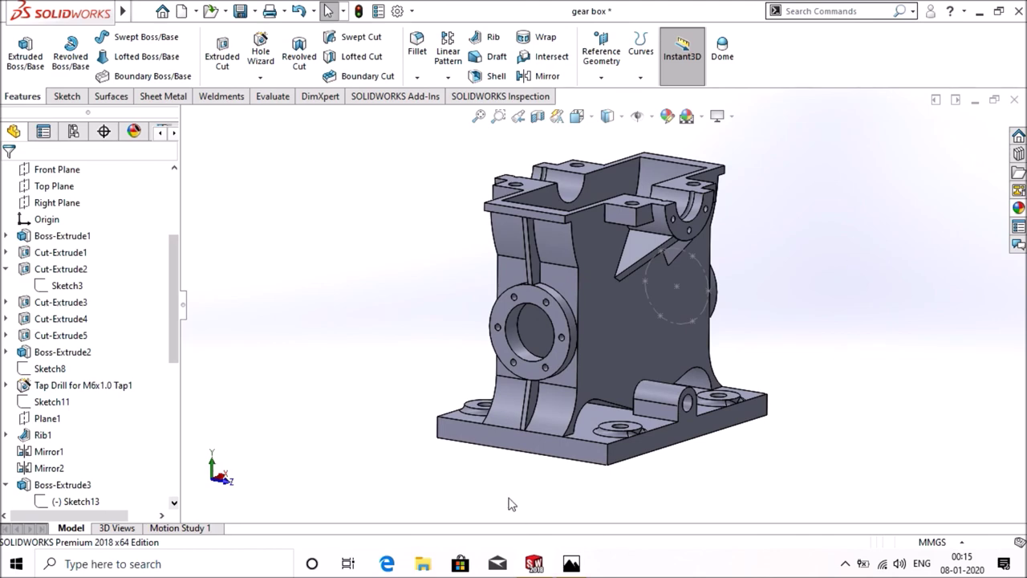
middle_drag(943, 384, 664, 396)
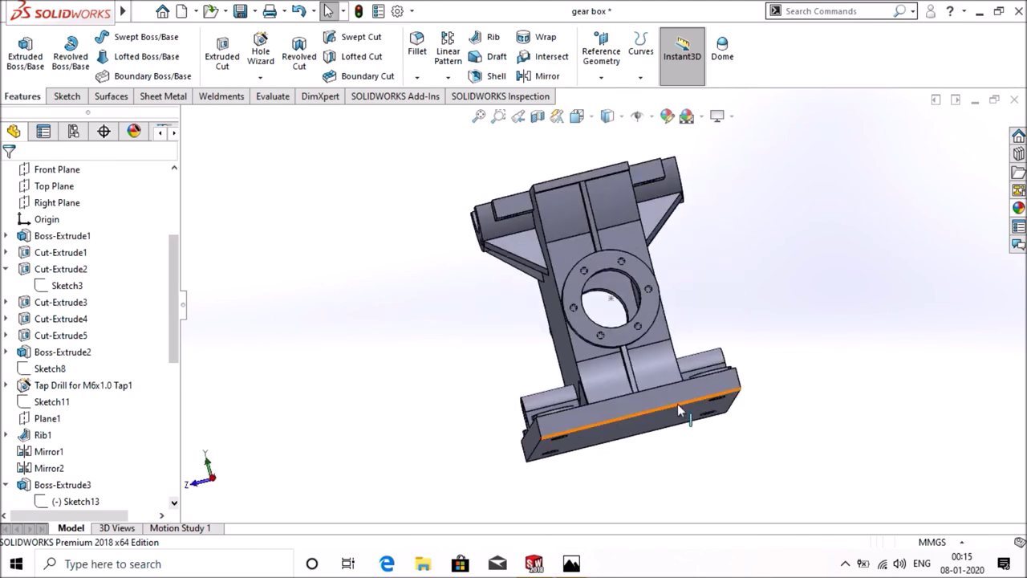
right_click(664, 396)
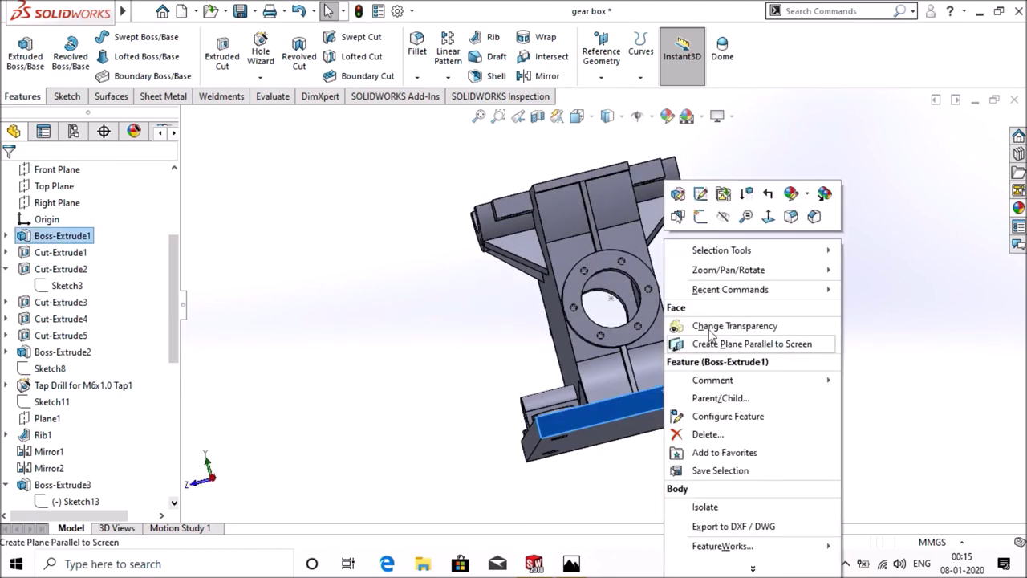
- Start a sketch on the base's front face, view it normal, and draw a vertical centerline
click(700, 217)
click(751, 53)
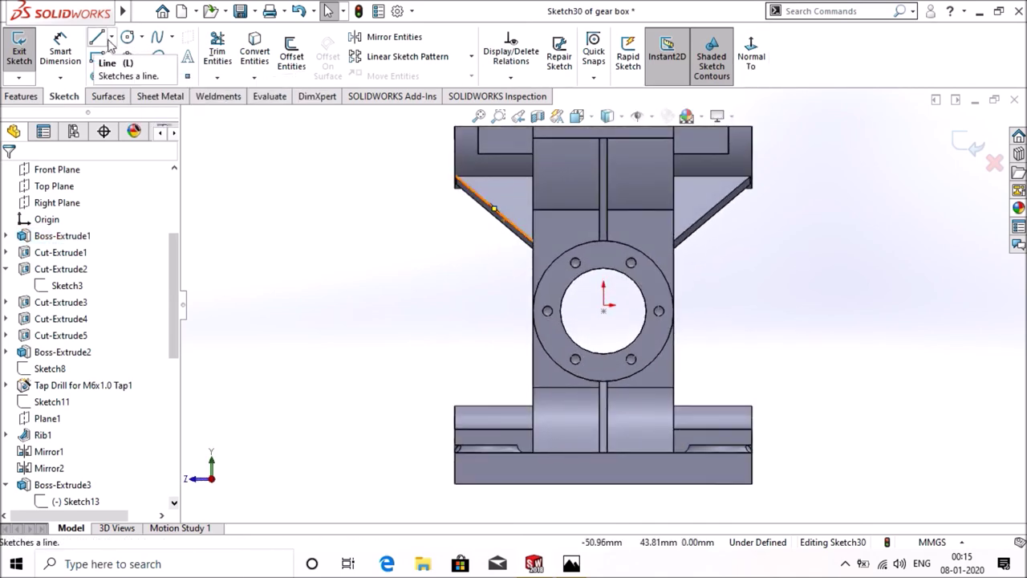
click(111, 38)
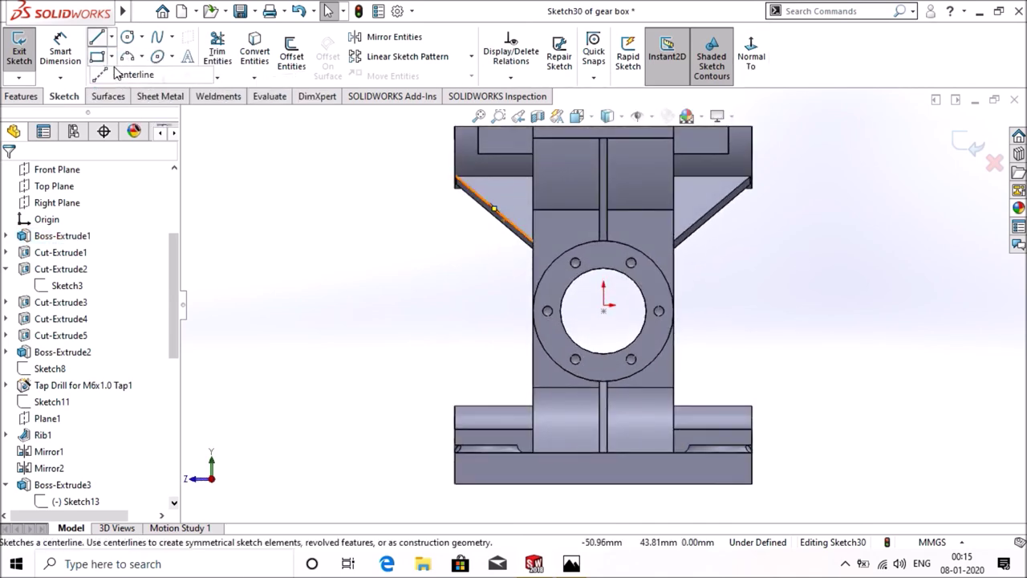
click(129, 71)
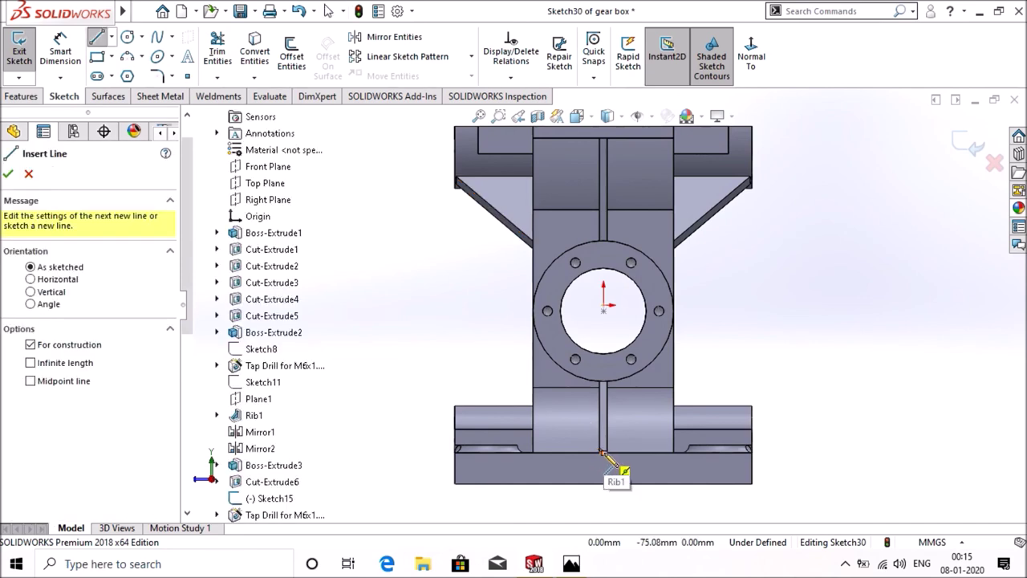
click(603, 452)
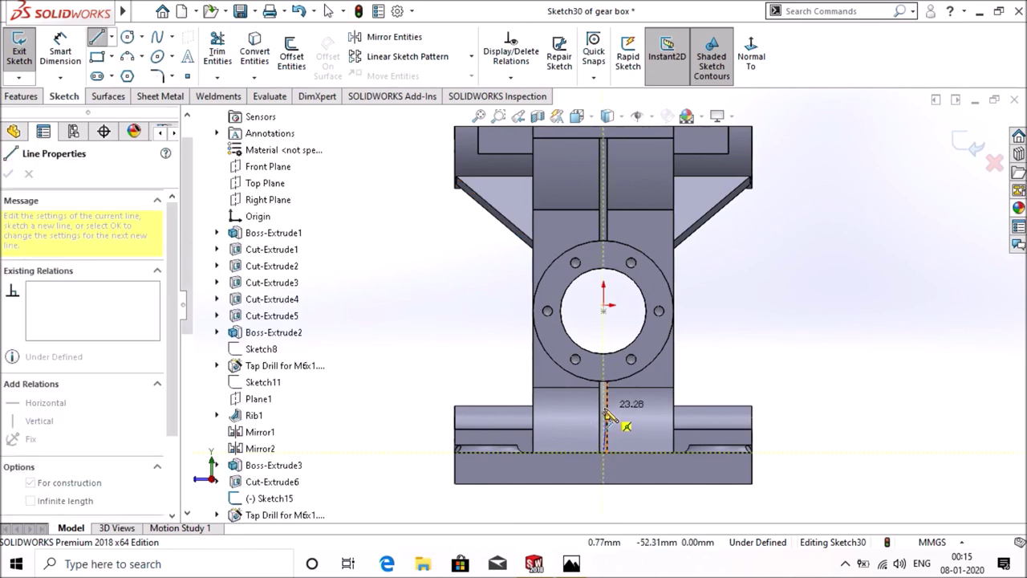
click(599, 417)
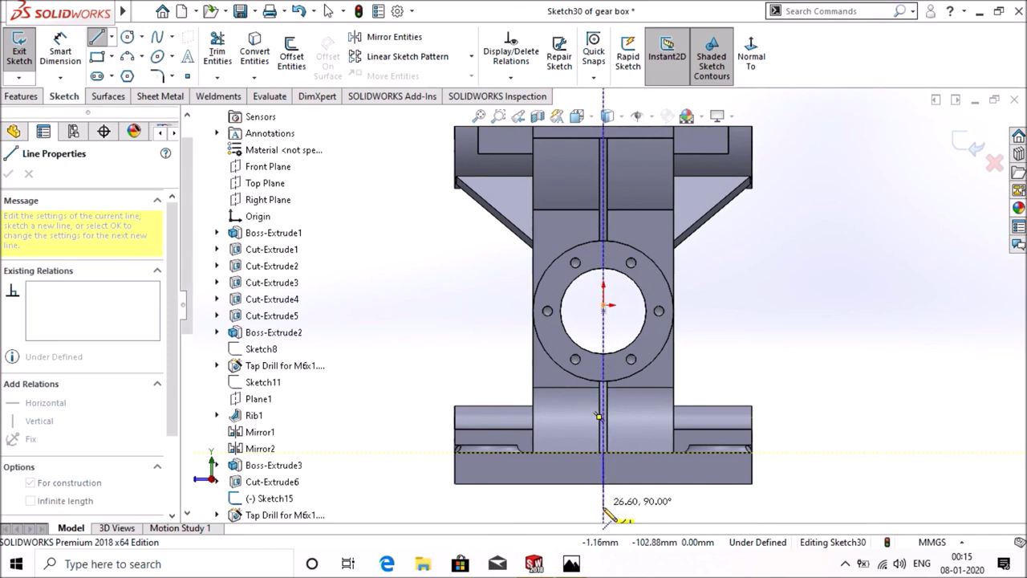
click(604, 507)
right_click(604, 507)
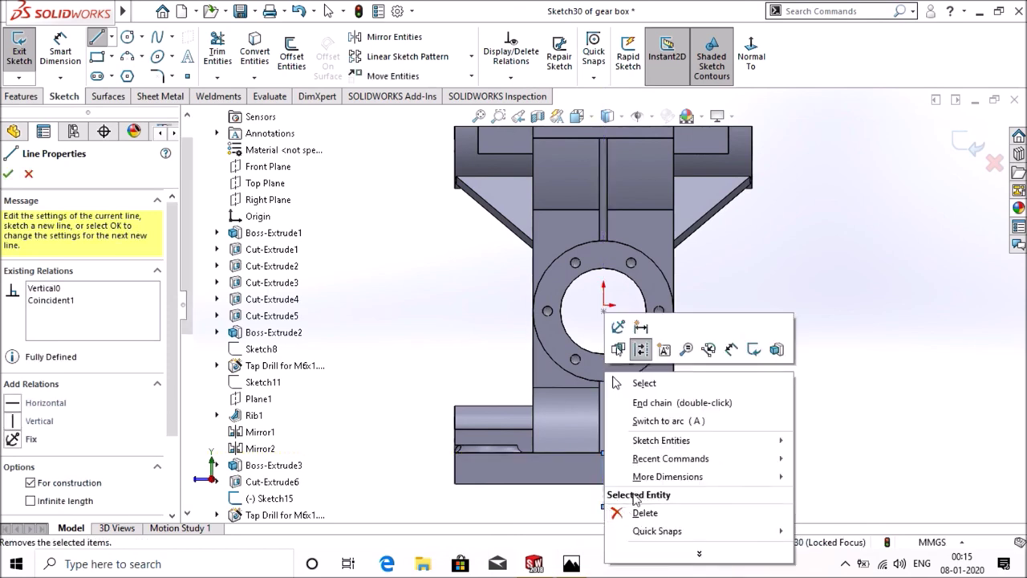
click(633, 394)
key(Escape)
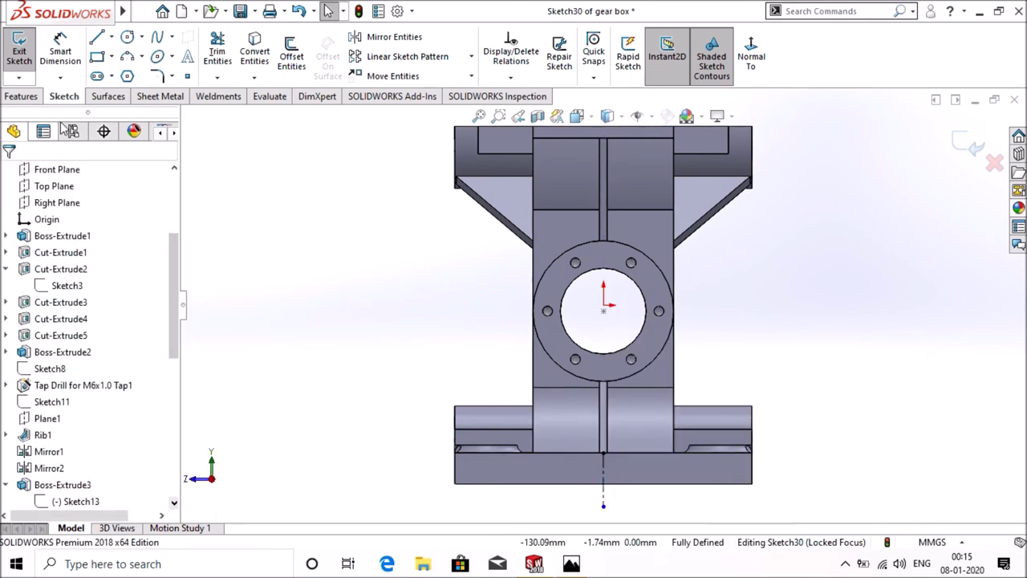
- Draw a horizontal line leftward from the centerline's point on the base edge
click(96, 37)
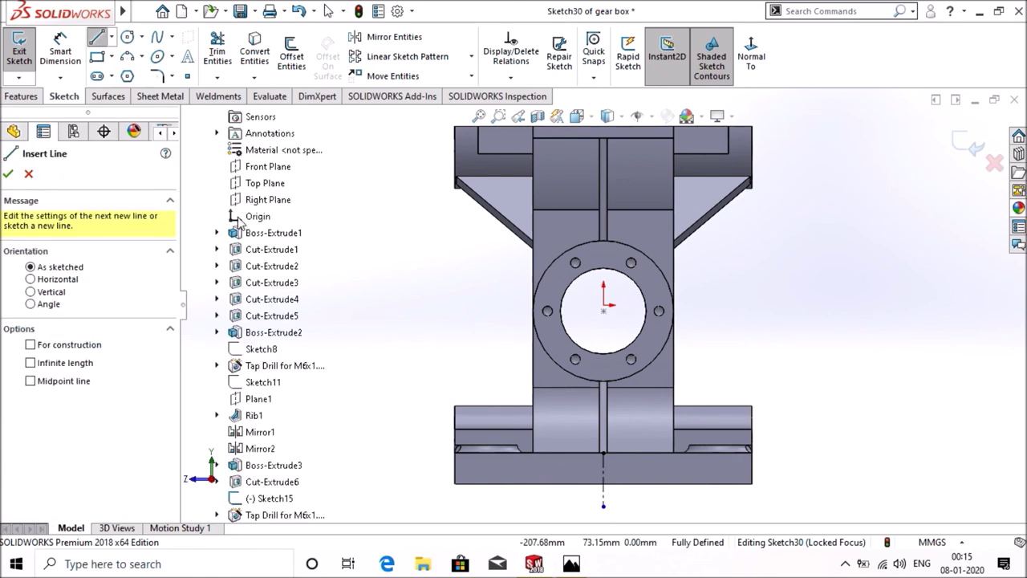
scroll(239, 221, up, 1)
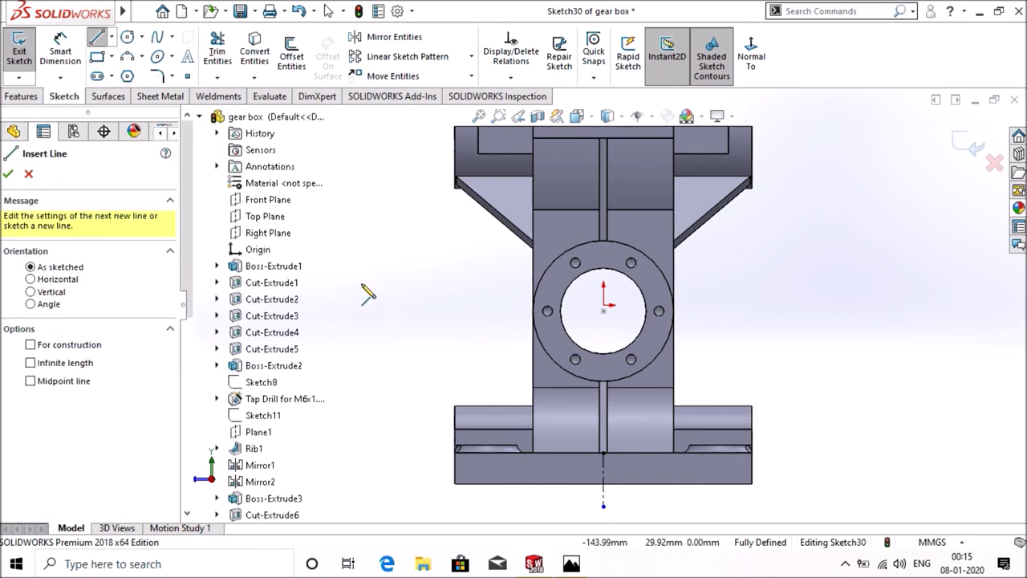
click(199, 118)
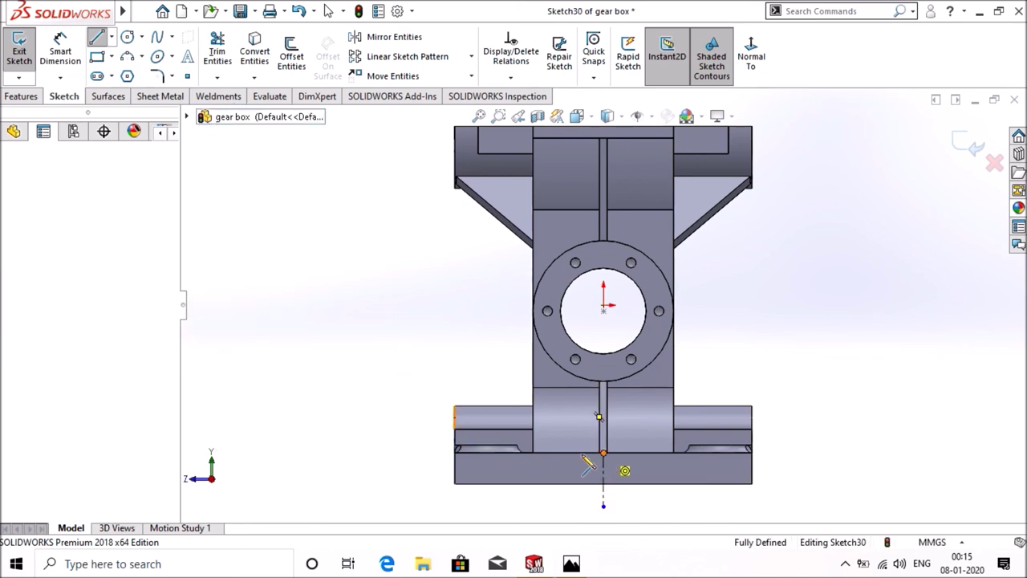
click(603, 454)
click(550, 453)
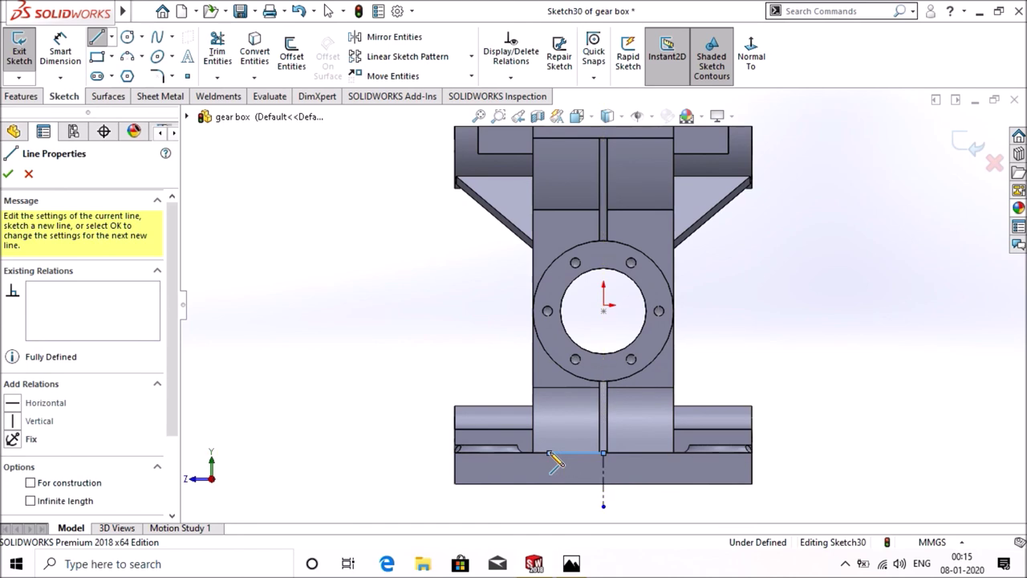
right_click(550, 376)
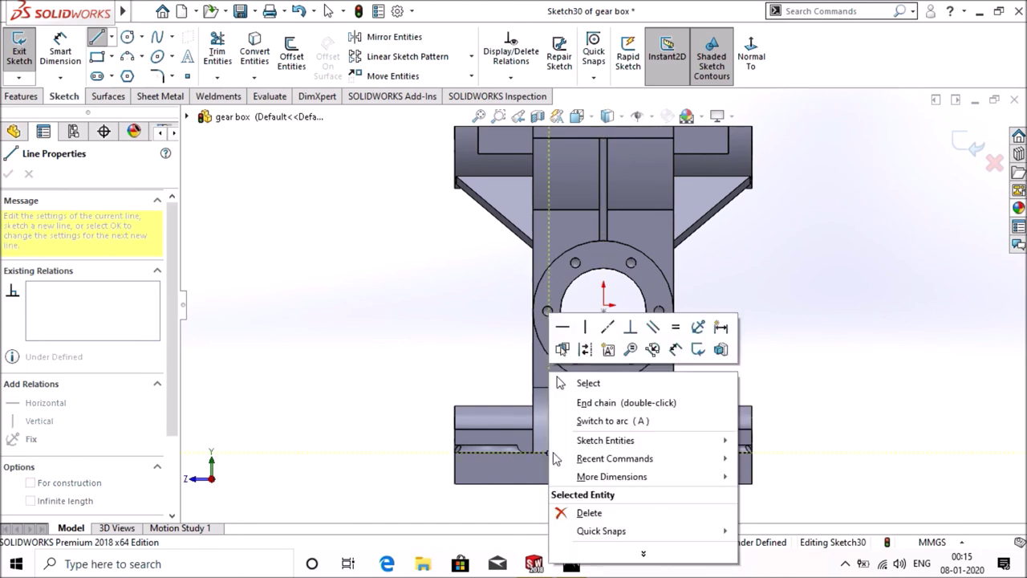
click(579, 401)
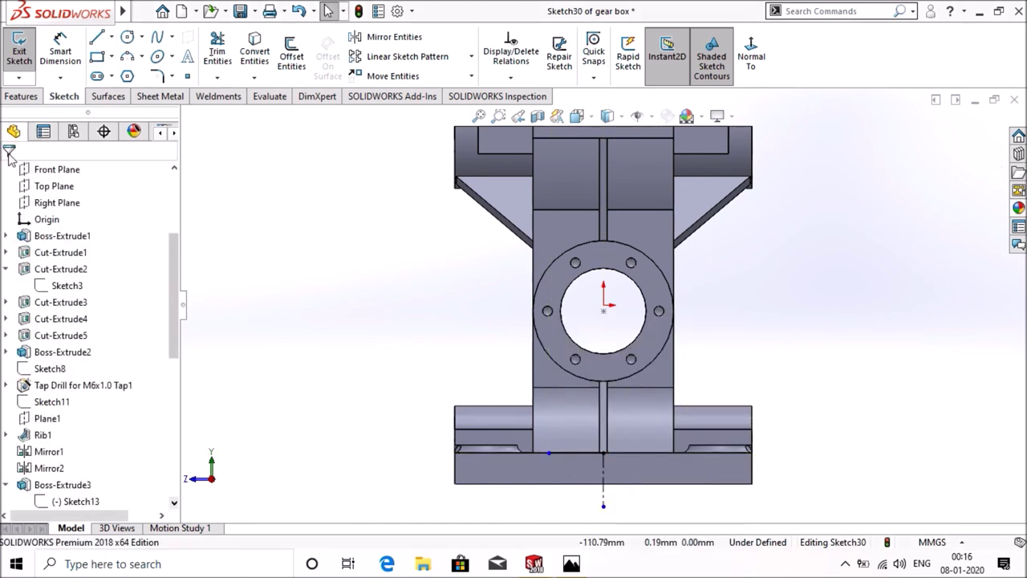
- Dimension the horizontal line as 68/2, giving 34 mm
click(61, 50)
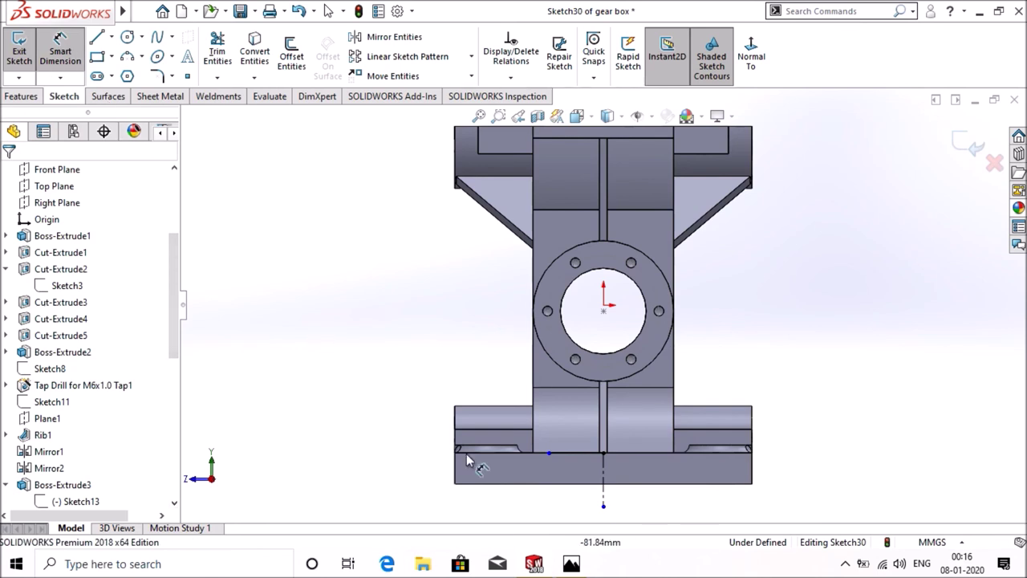
click(573, 454)
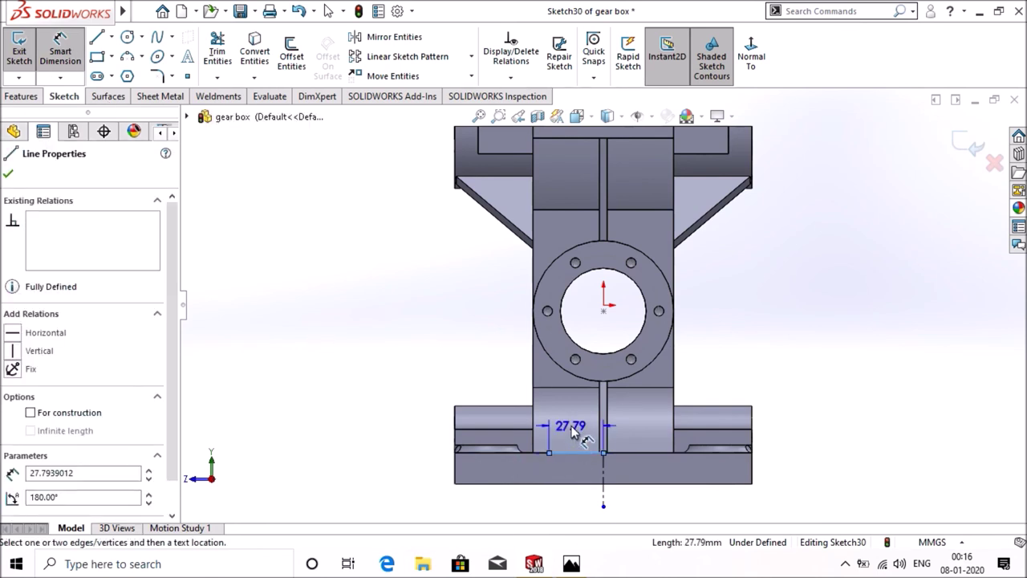
click(573, 433)
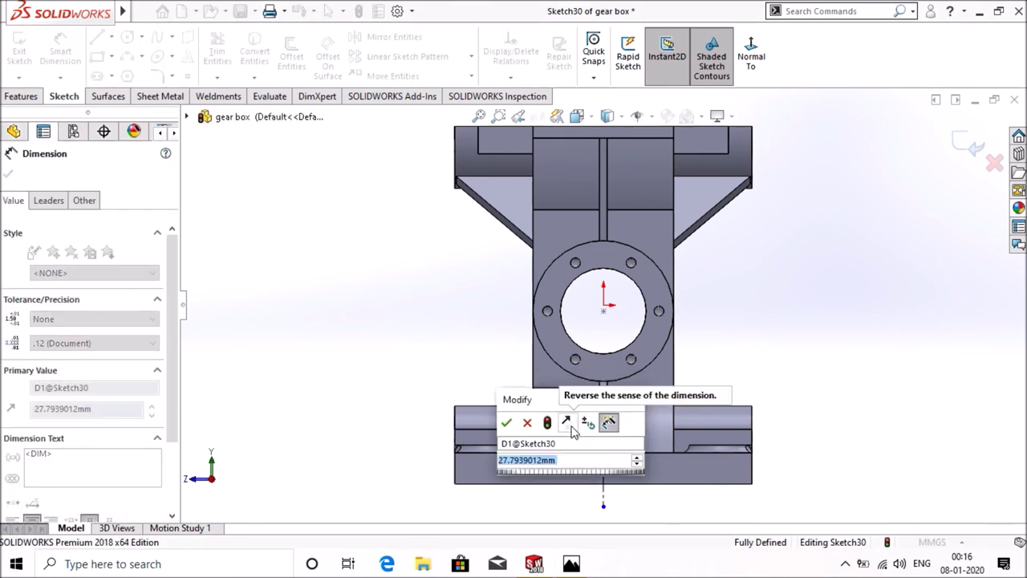
text(68/2)
key(Escape)
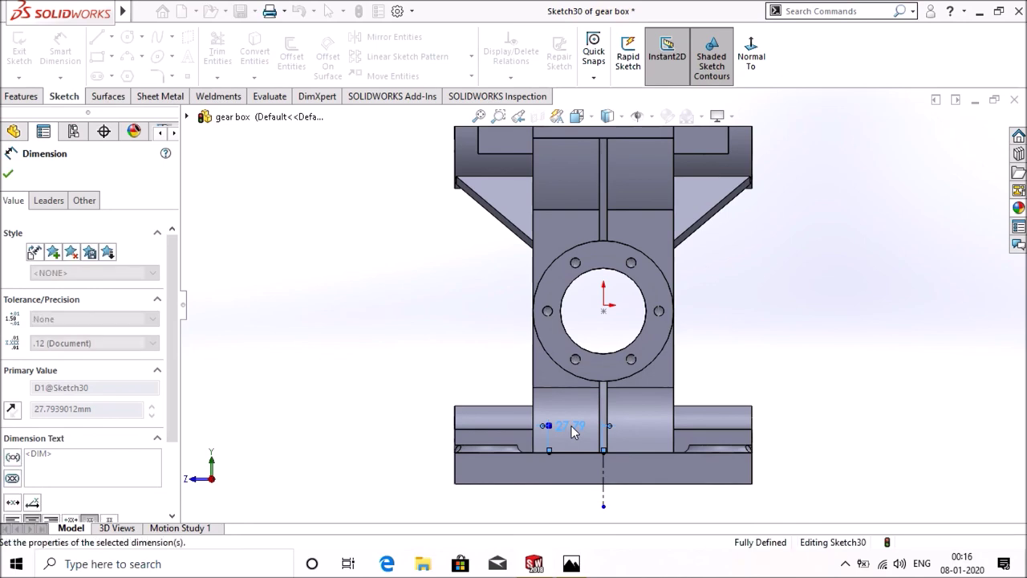
scroll(574, 481, down, 2)
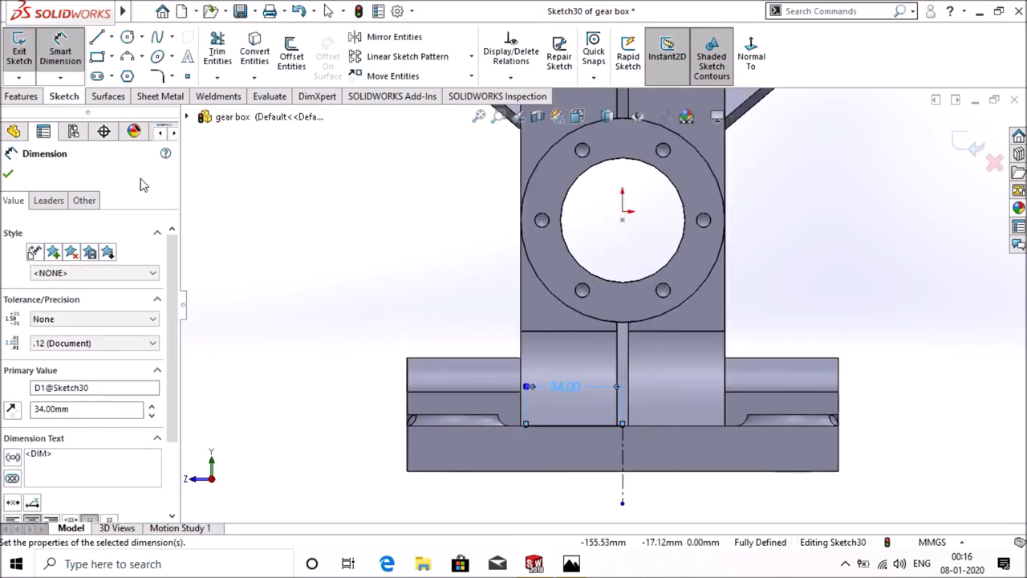
click(97, 40)
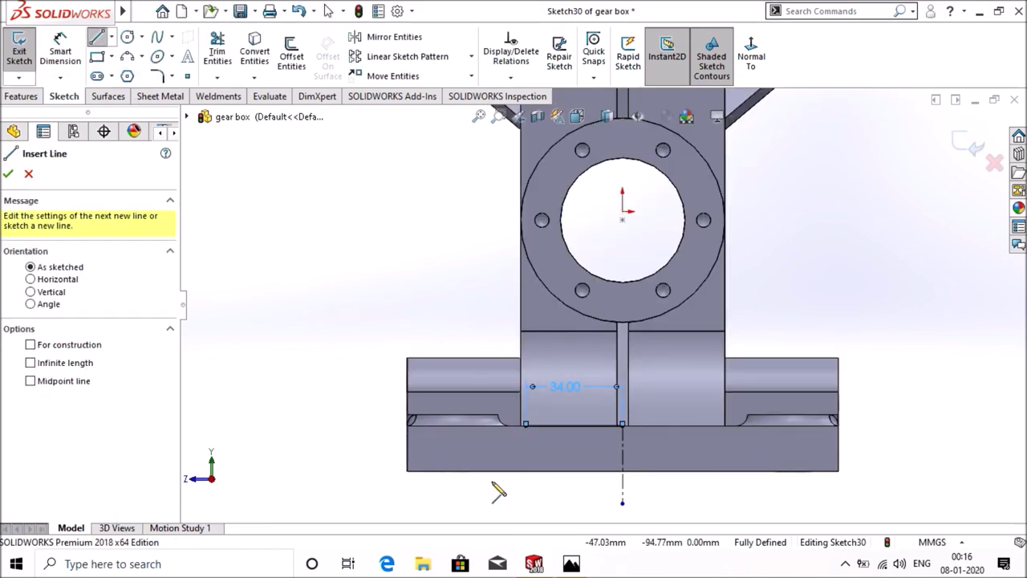
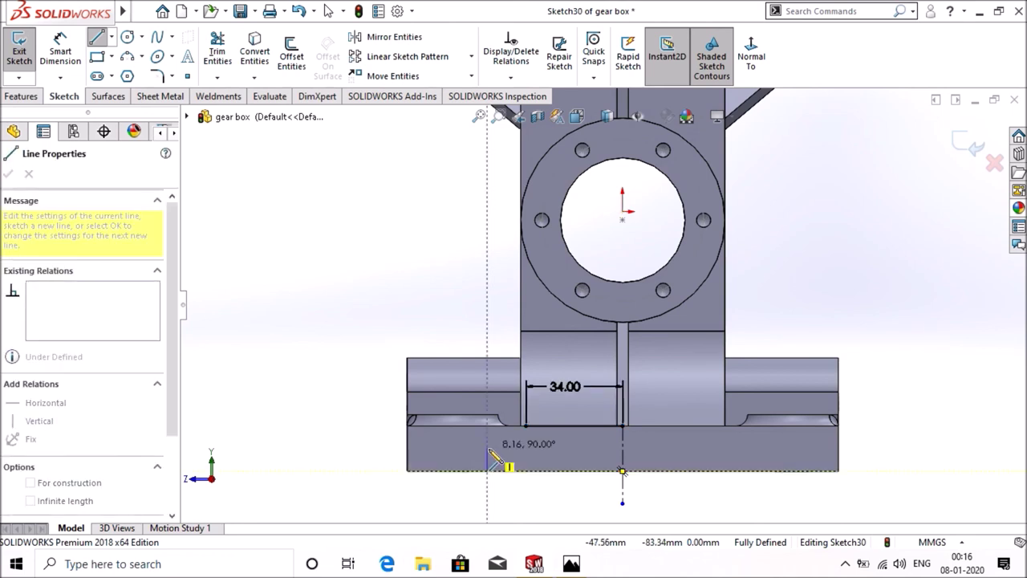
- End the line chain and dimension the short vertical line to 2 mm
right_click(489, 453)
click(523, 398)
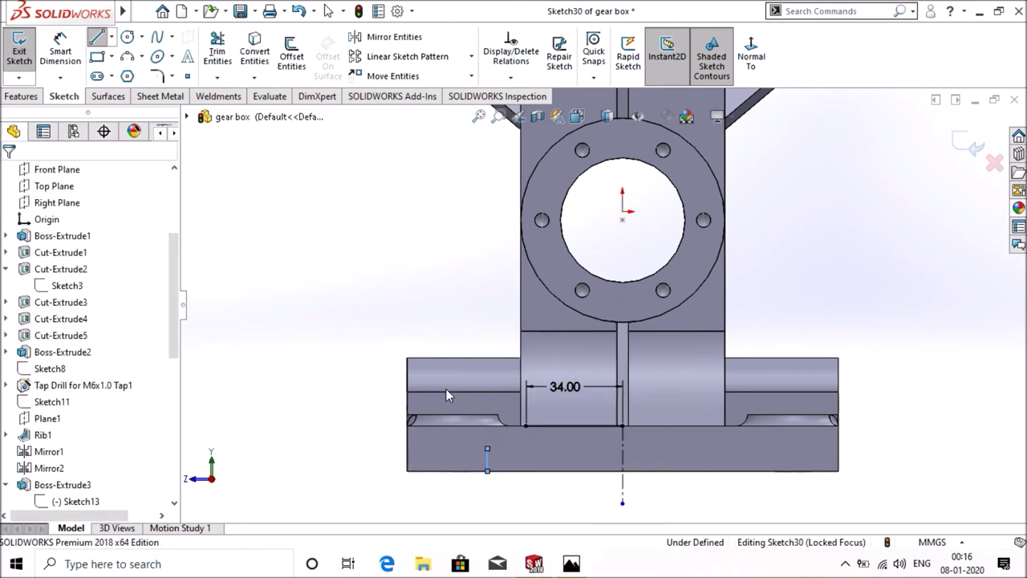
click(77, 54)
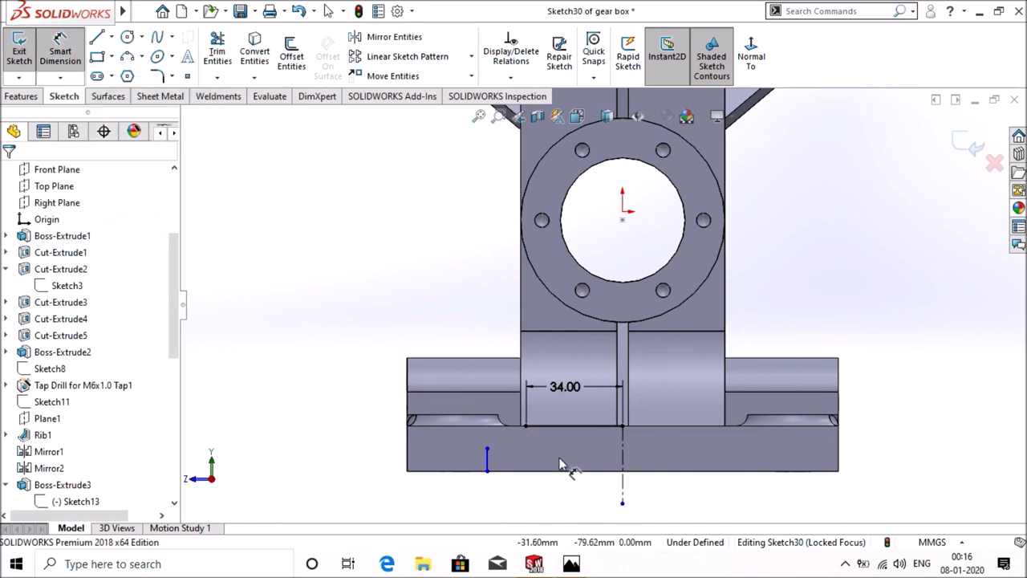
click(487, 457)
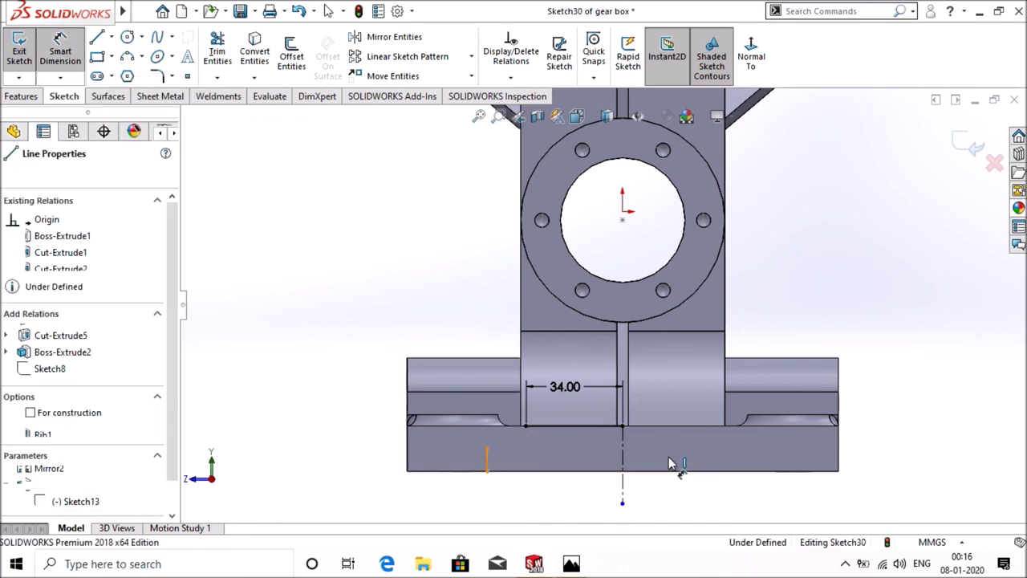
click(675, 461)
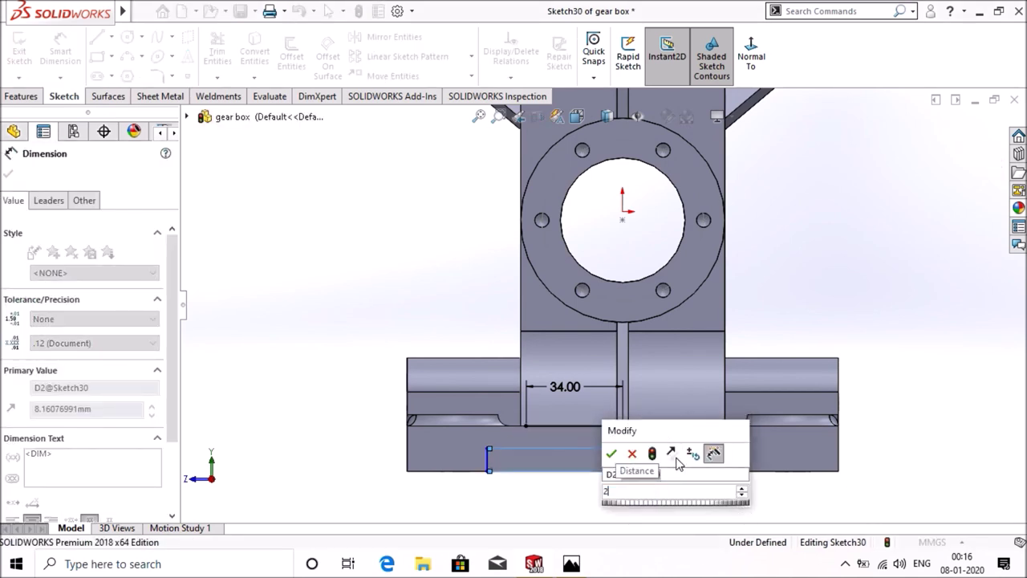
key(Return)
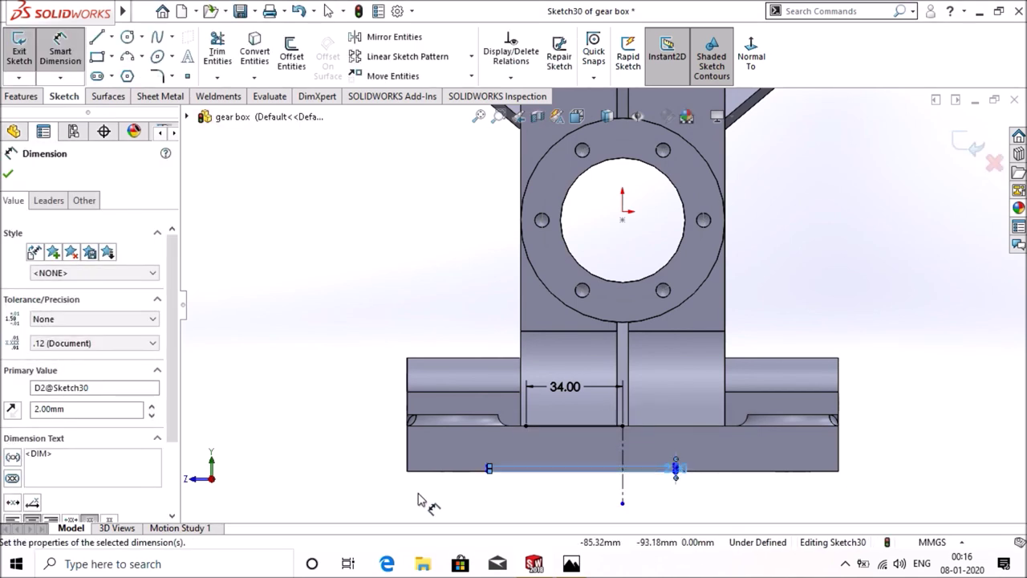
scroll(488, 492, down, 1)
click(488, 493)
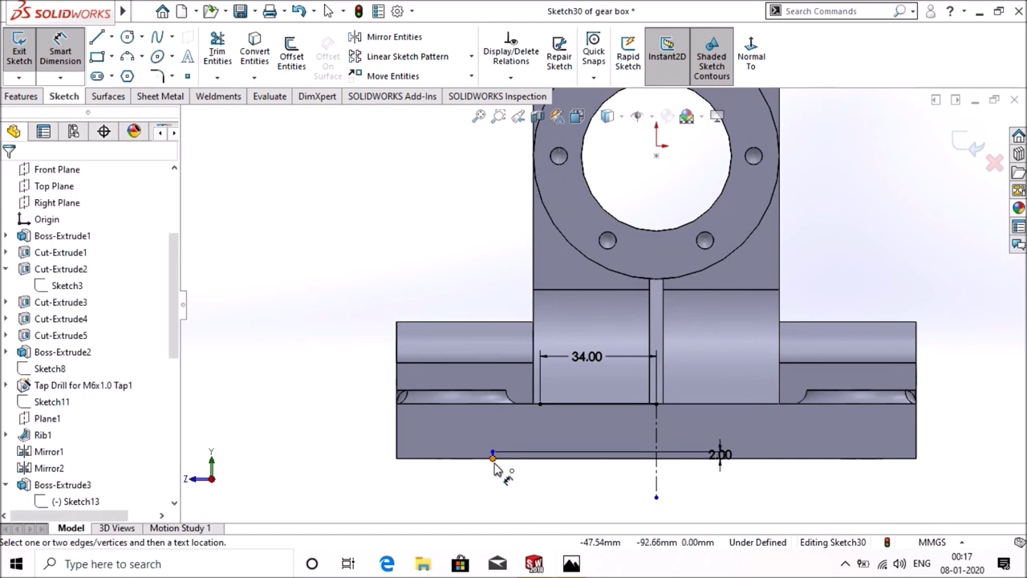
- Locate the line's end point 28 mm from the base's left edge
click(493, 464)
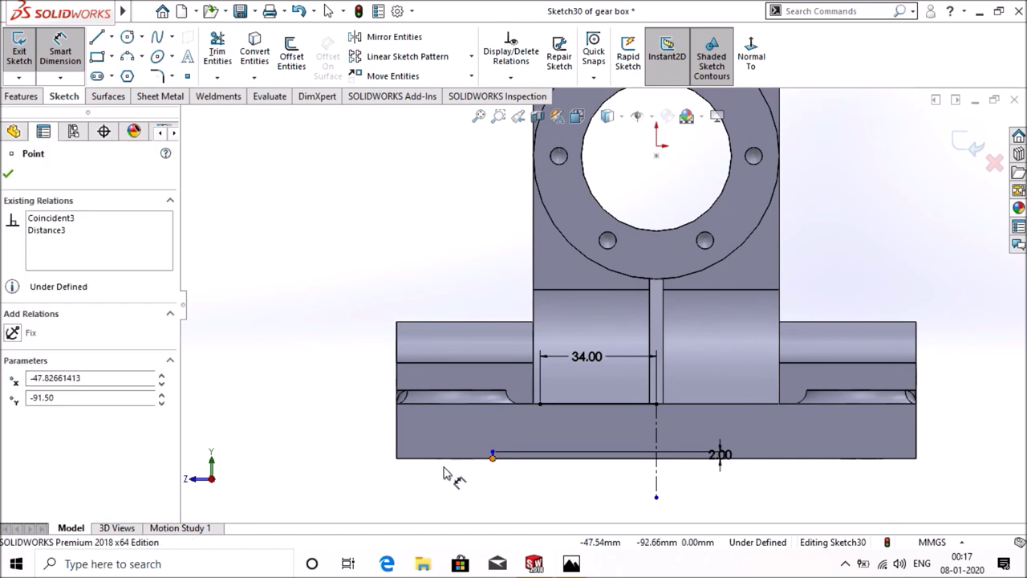
click(400, 462)
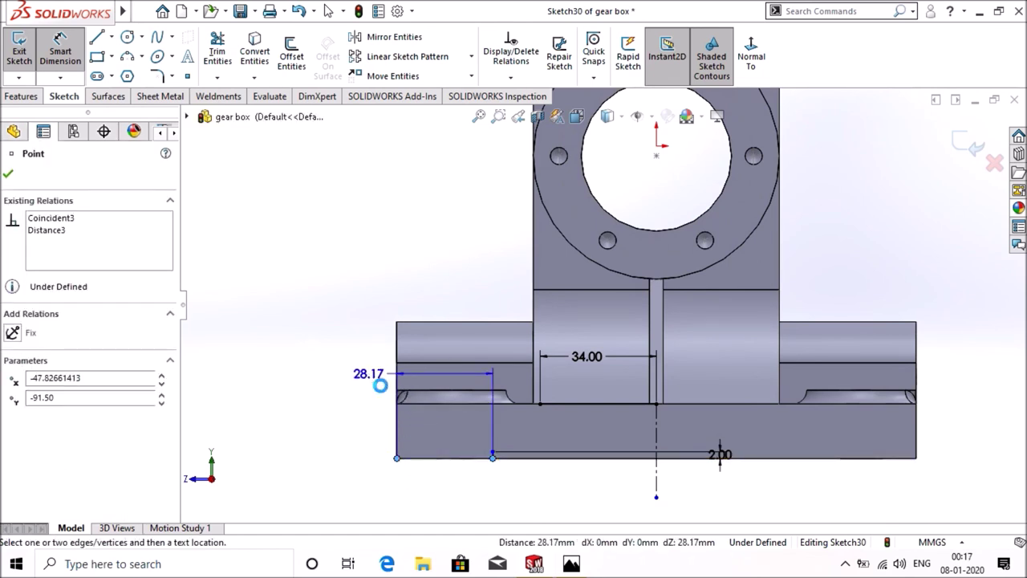
click(380, 385)
text(2)
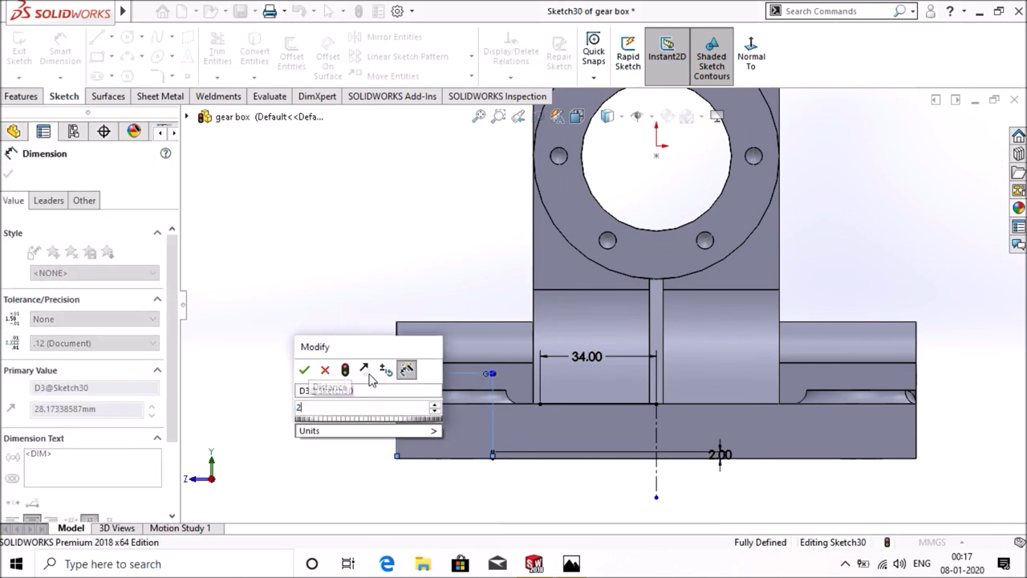
text(8)
key(Return)
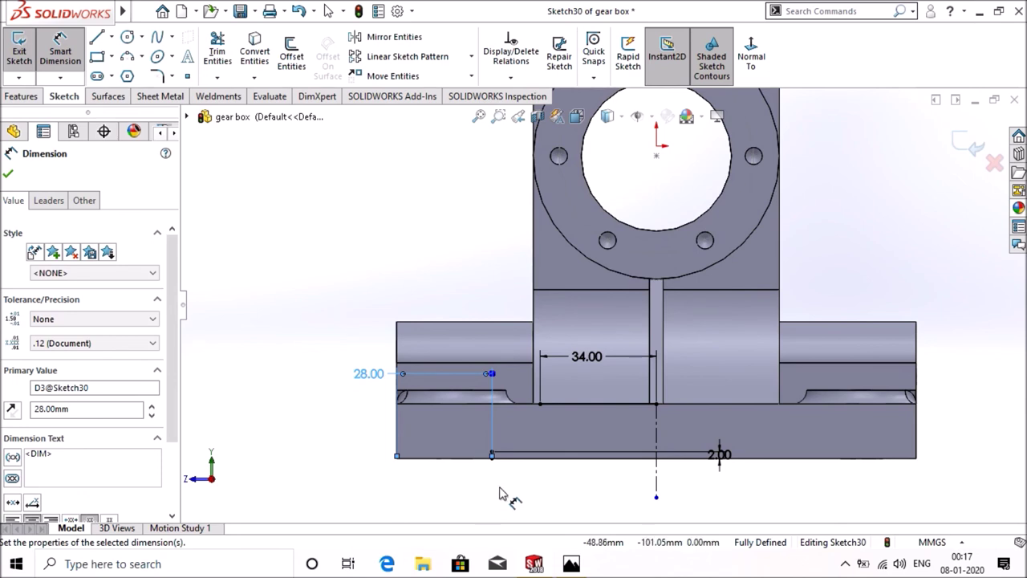
scroll(507, 485, down, 2)
scroll(507, 485, down, 1)
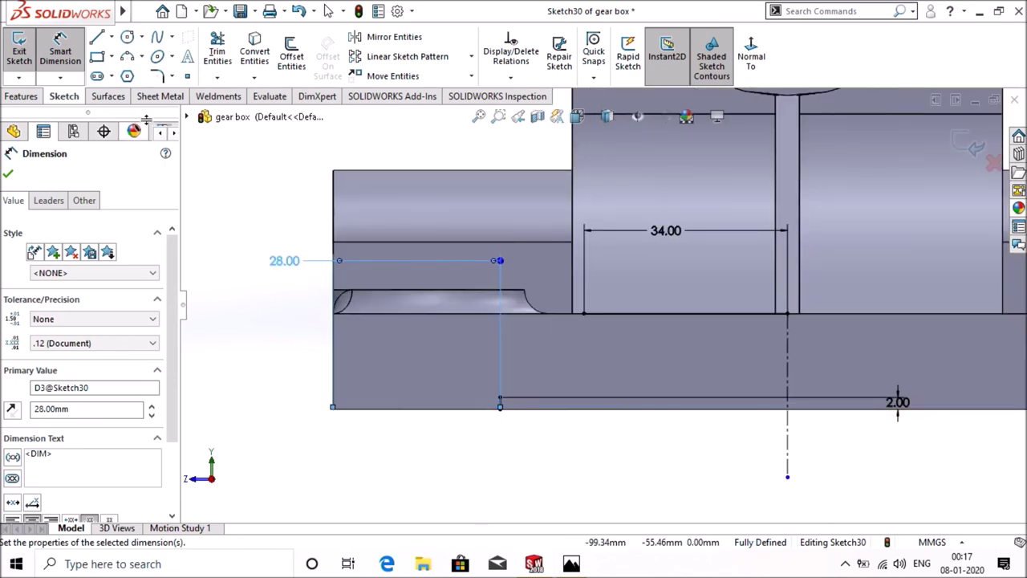
- Draw a three-point arc from the line's corner up to the base's top edge
click(127, 58)
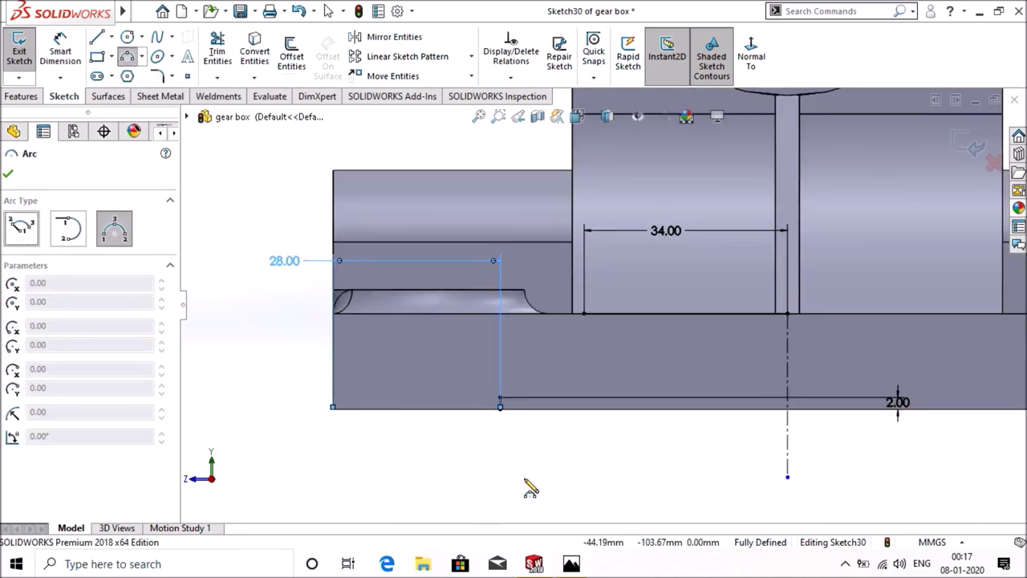
click(499, 400)
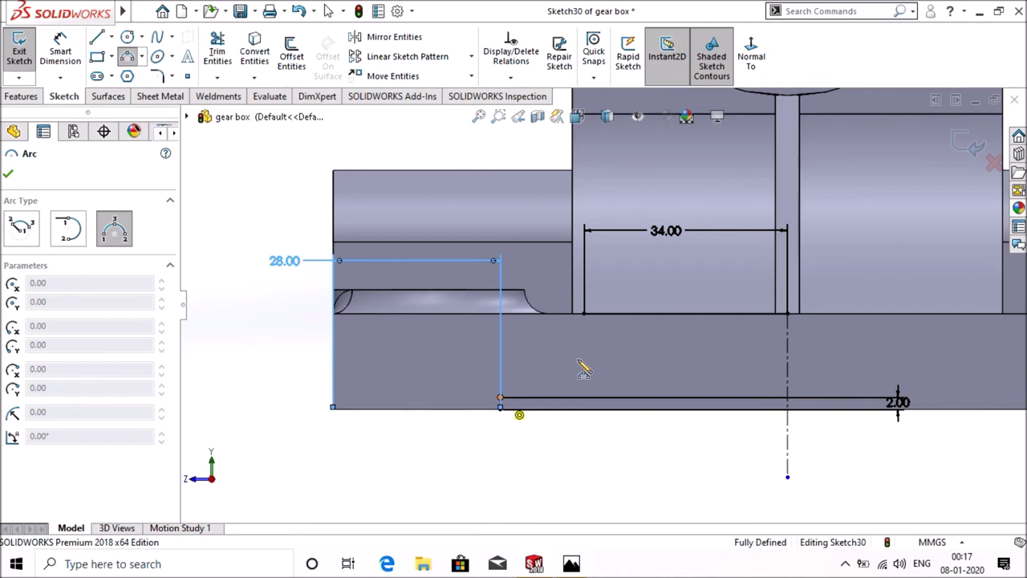
click(584, 314)
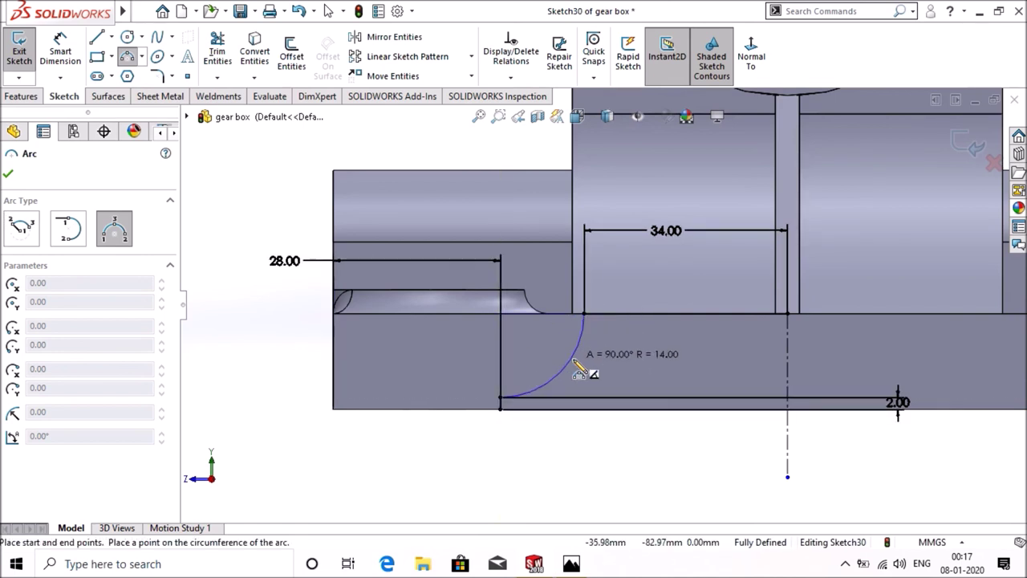
click(569, 364)
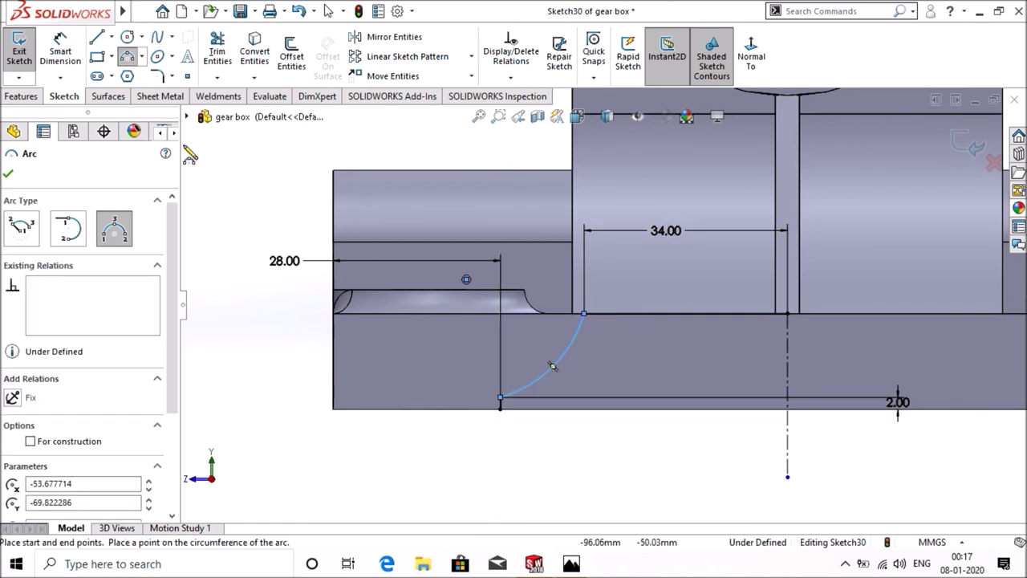
- Dimension the arc's radius to 16 mm
click(68, 59)
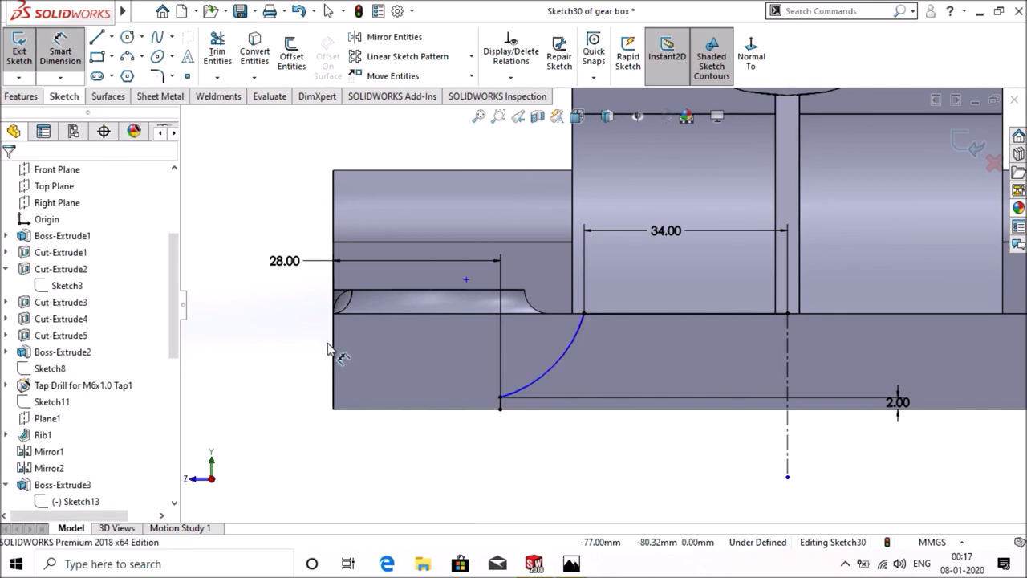
click(546, 359)
click(530, 346)
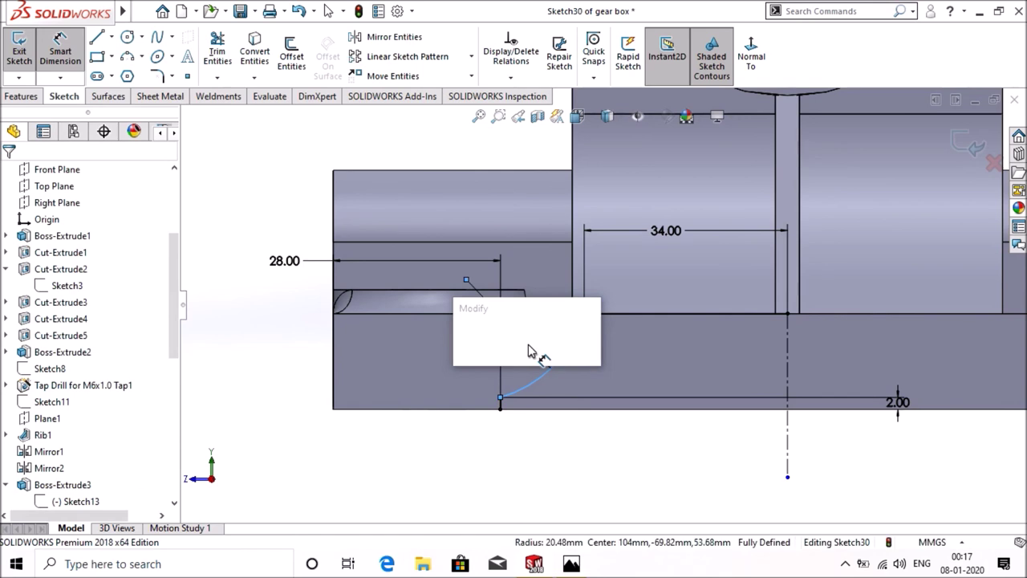
text(16)
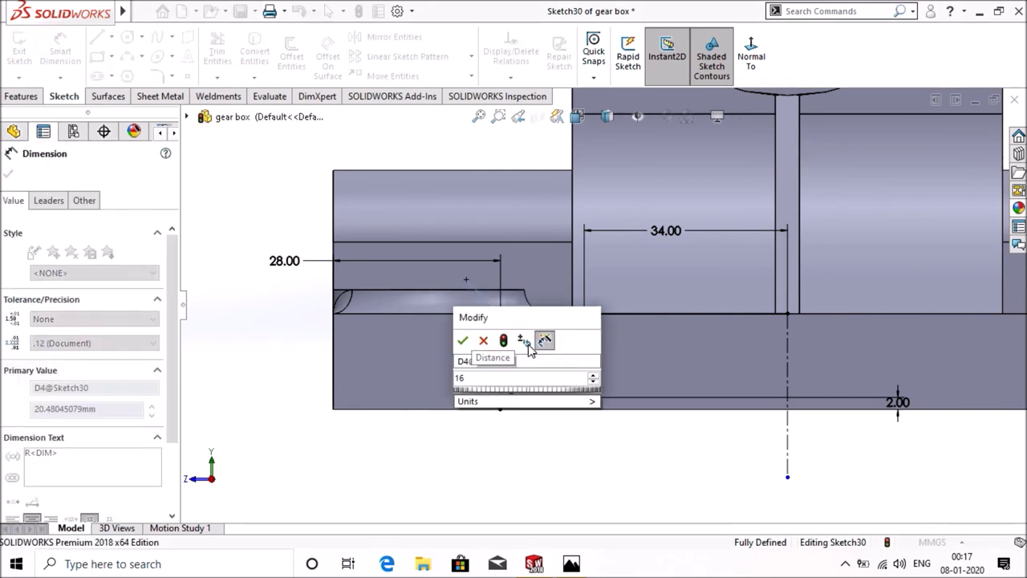
key(Return)
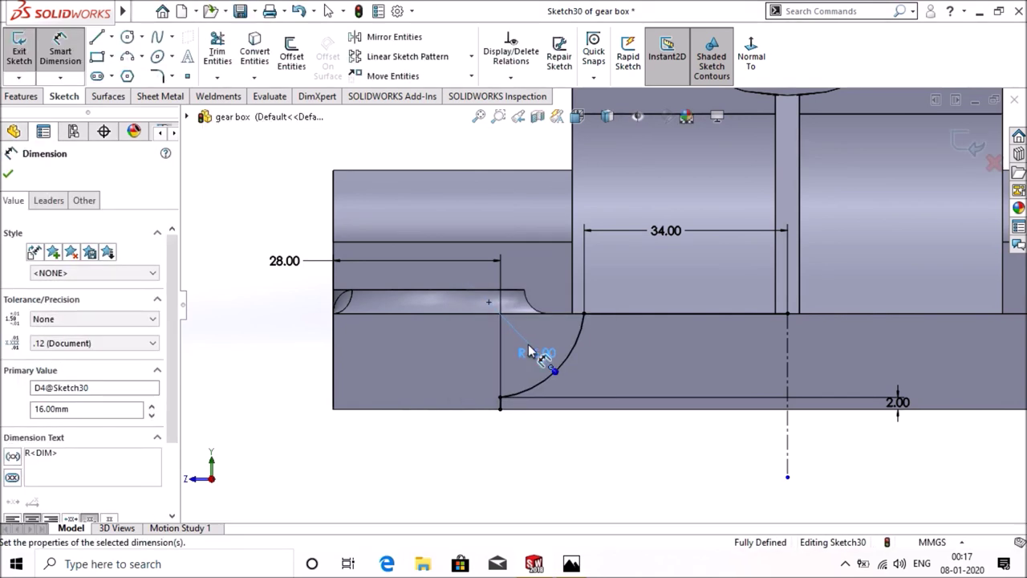
click(9, 176)
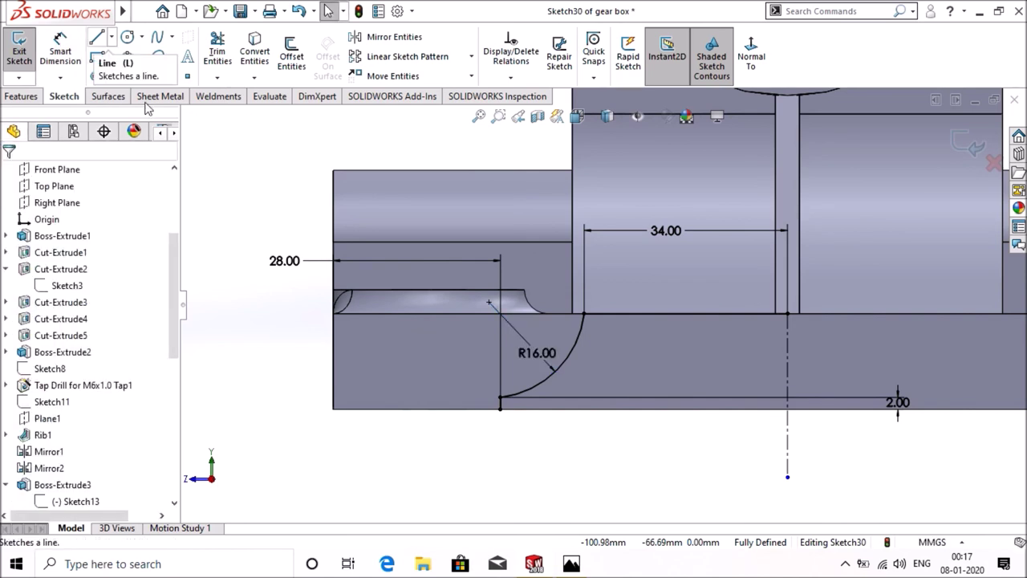
click(387, 37)
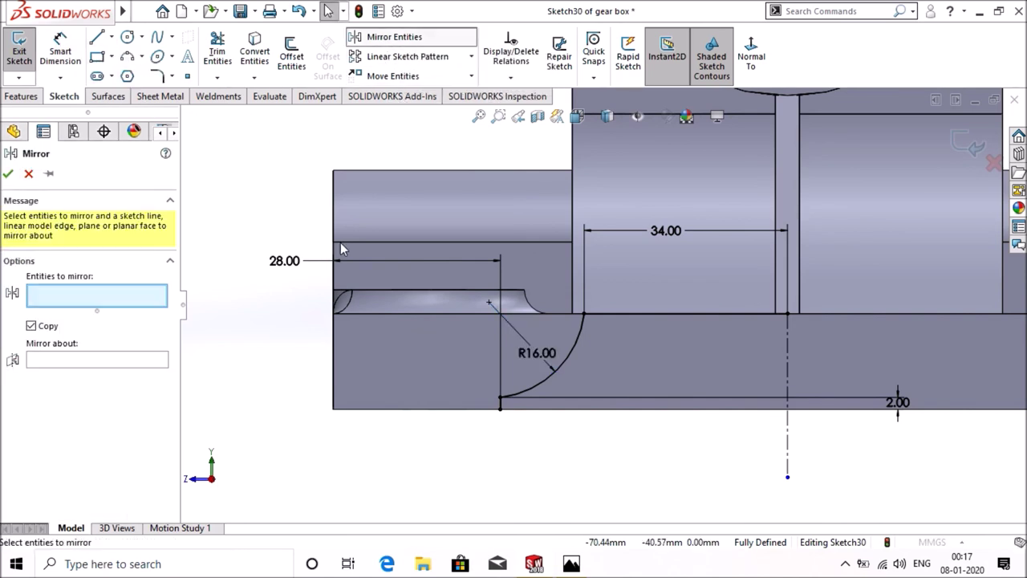
- Mirror Arc1, Line3 and Line5 about the vertical centreline Line1
click(539, 383)
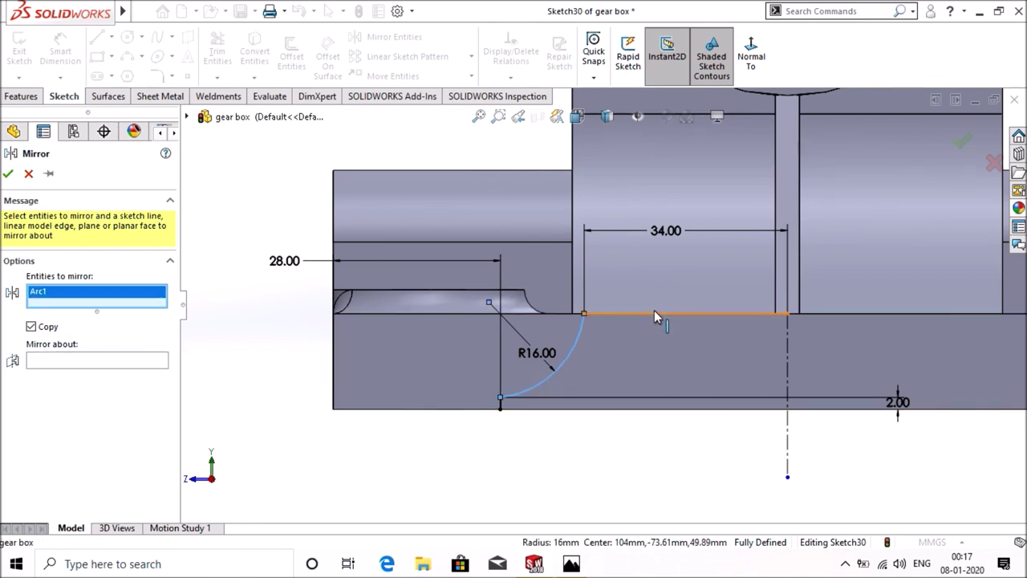
click(654, 313)
click(501, 404)
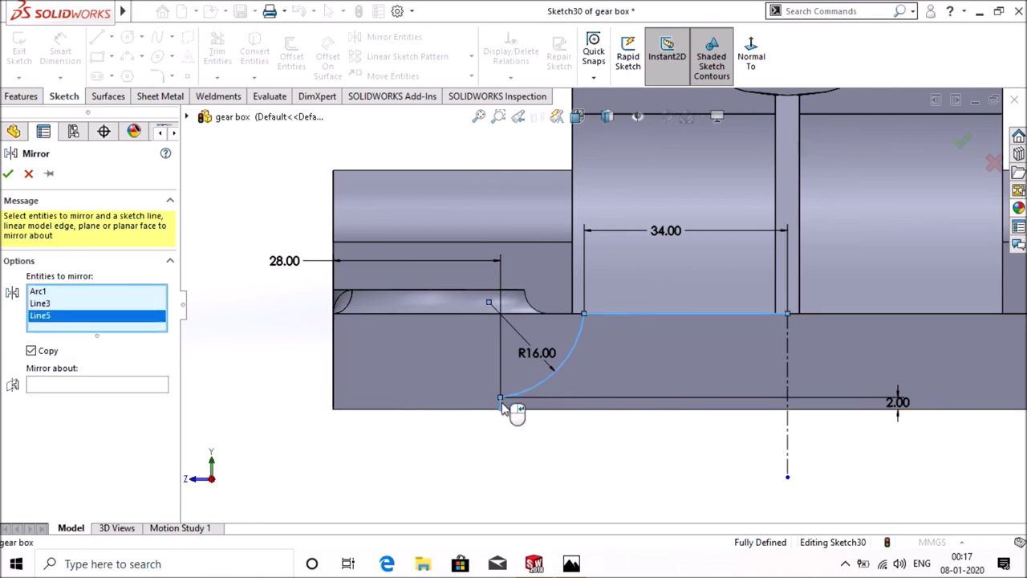
click(66, 392)
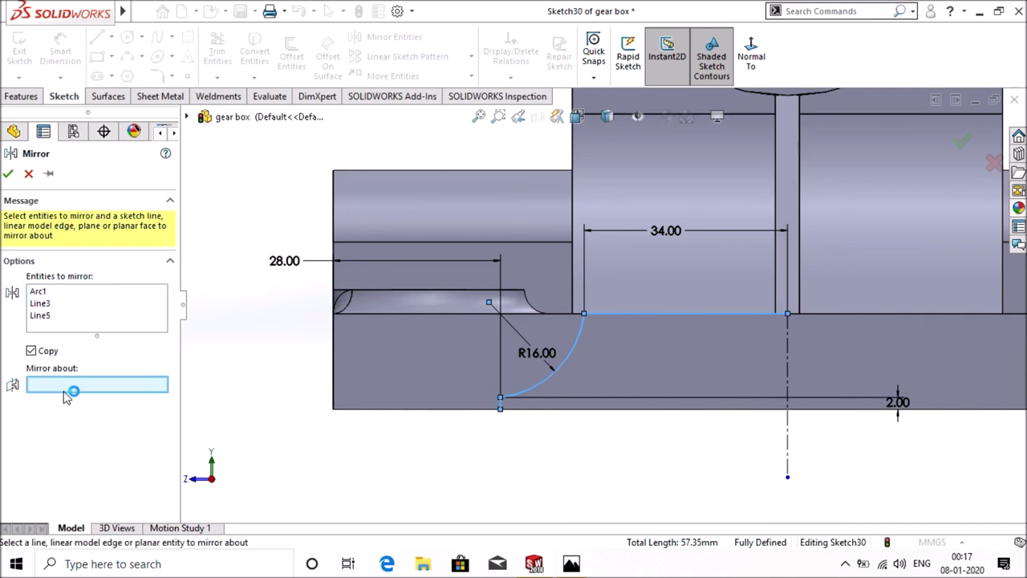
click(789, 374)
key(z)
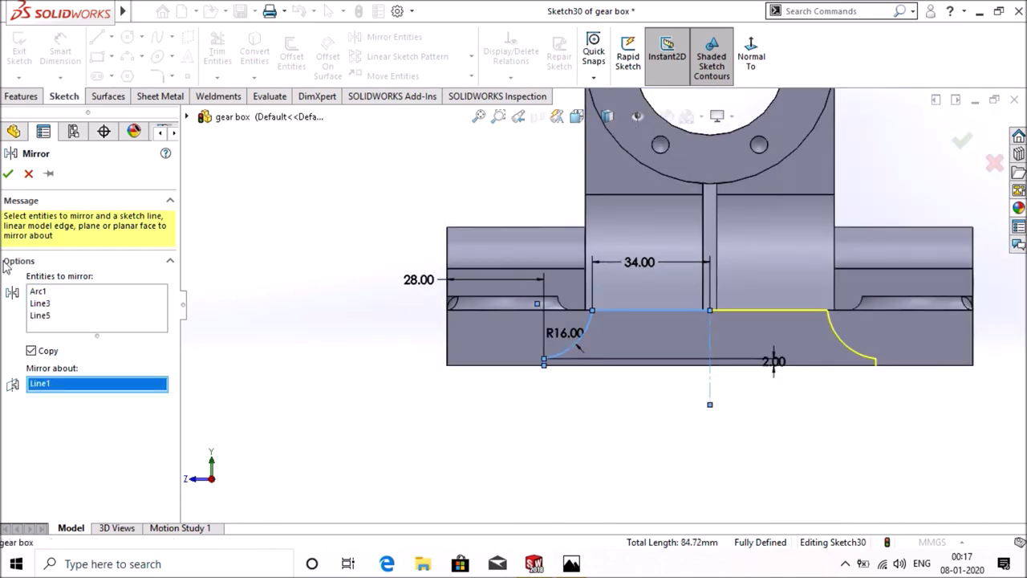
click(8, 175)
click(97, 36)
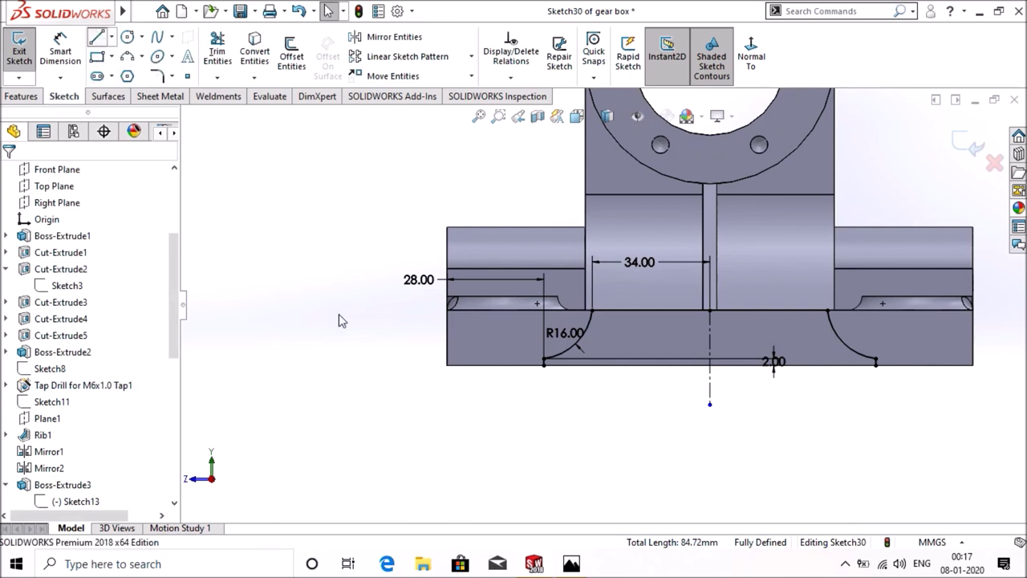
- Draw a bottom line joining the two arc ends to close the cut profile
click(544, 365)
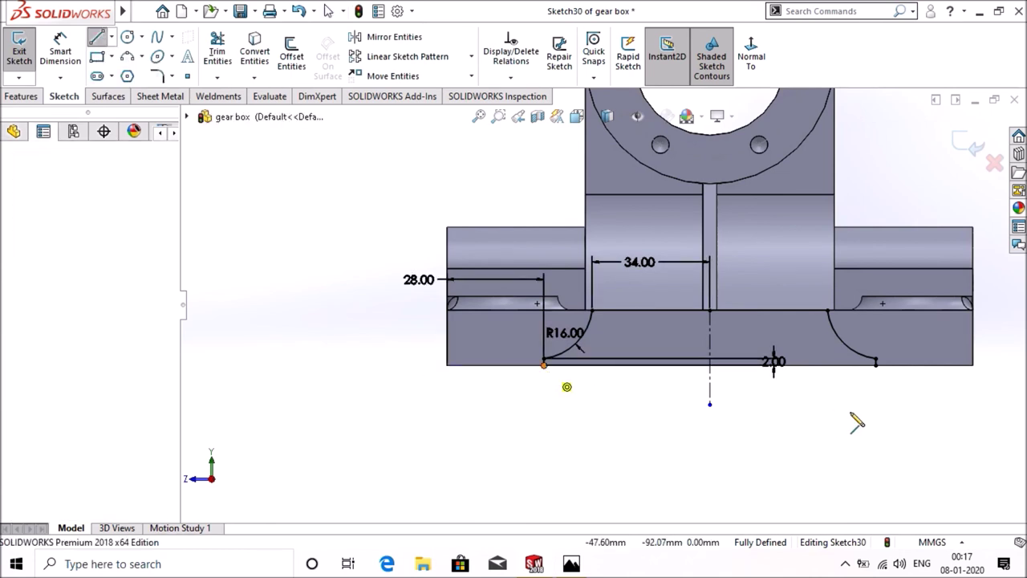
click(876, 365)
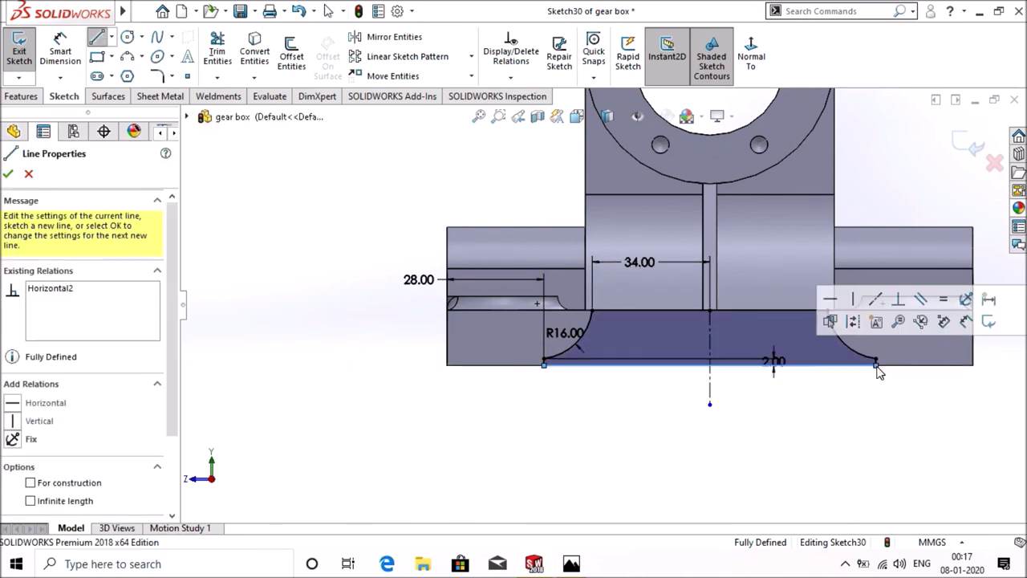
click(8, 173)
middle_drag(309, 397, 343, 414)
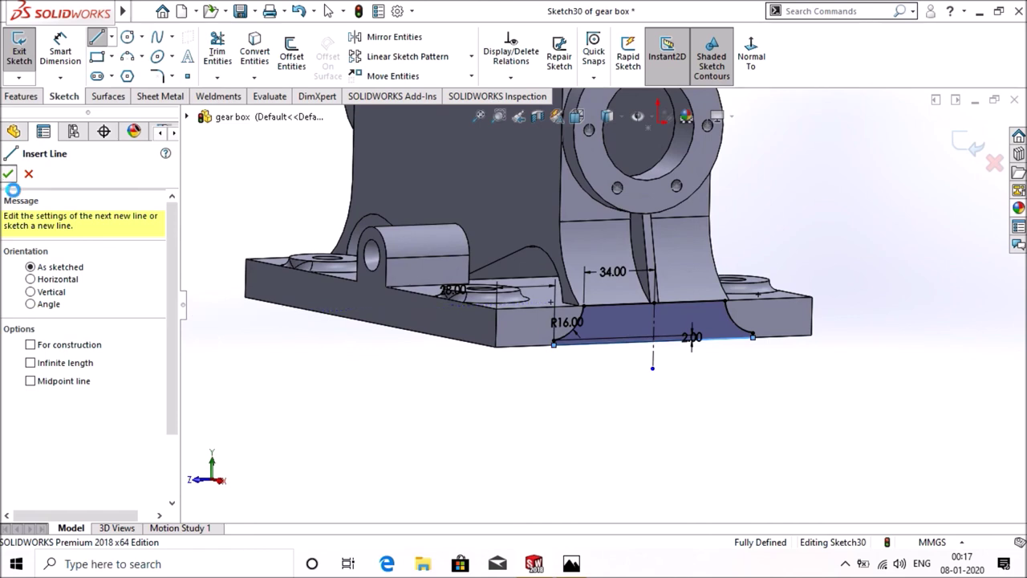
click(8, 173)
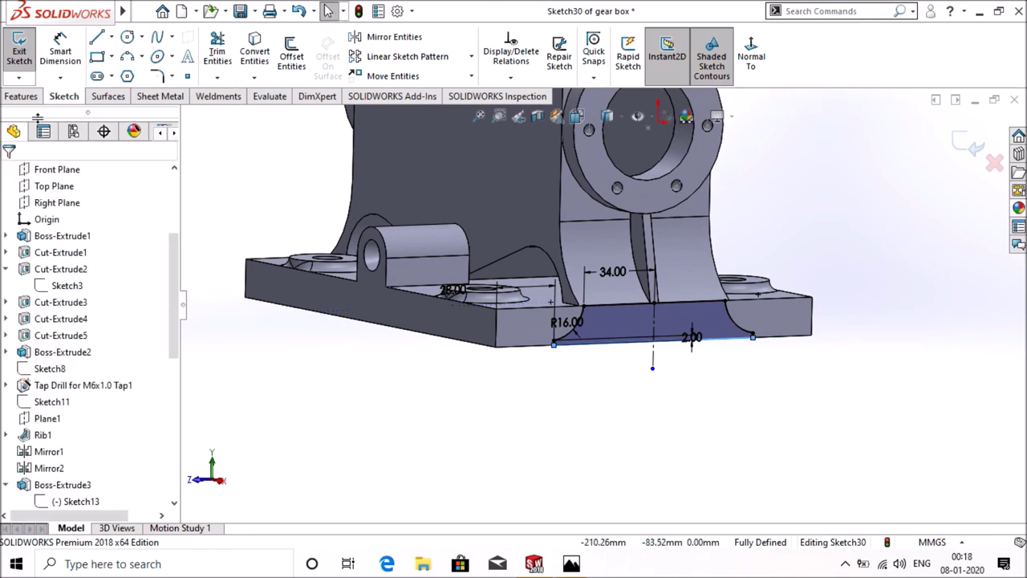
click(23, 98)
- Start an Extruded Cut at a reversed 12 mm offset from the sketch plane
click(221, 48)
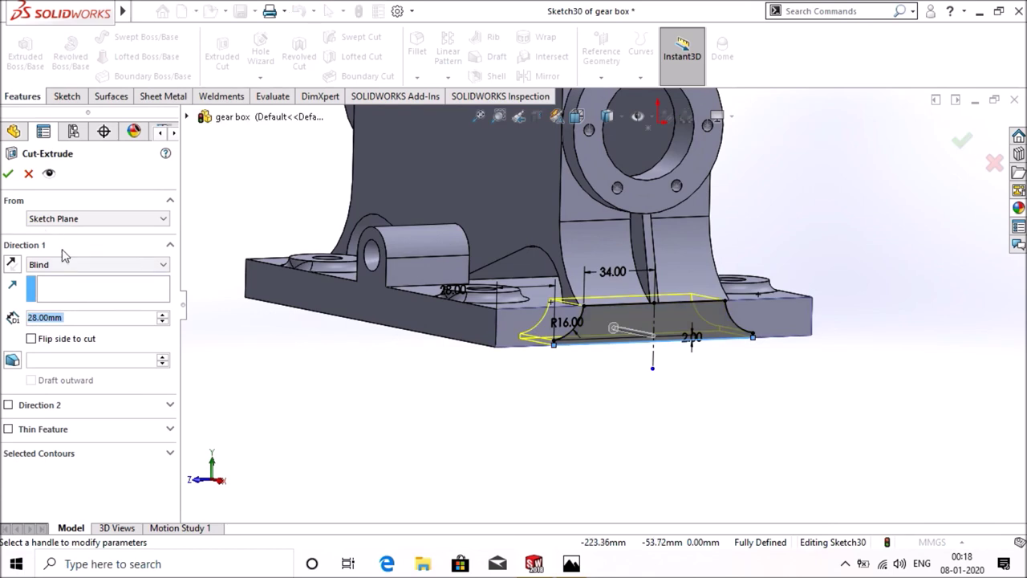
click(64, 219)
click(56, 261)
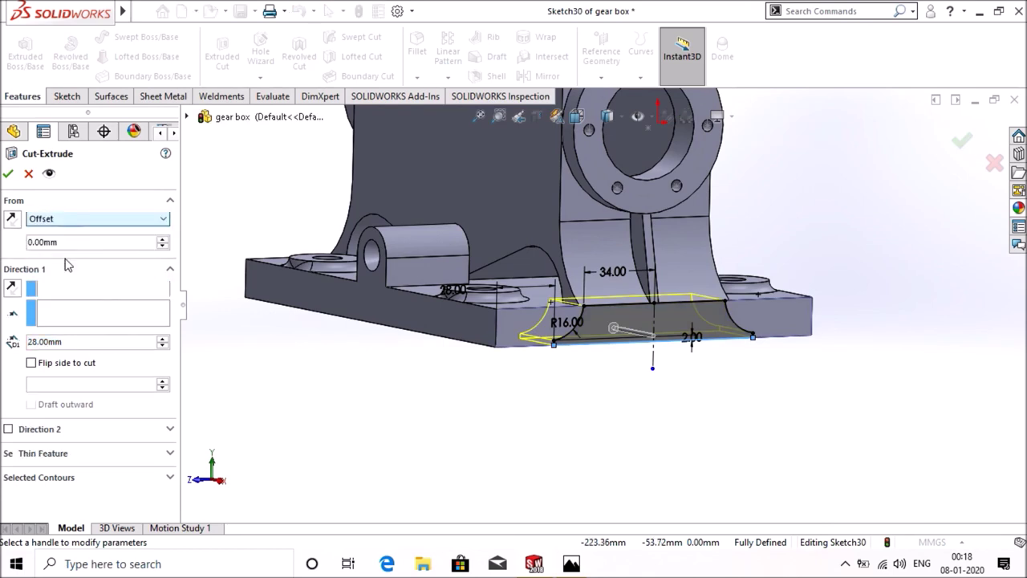
drag(69, 248, 22, 244)
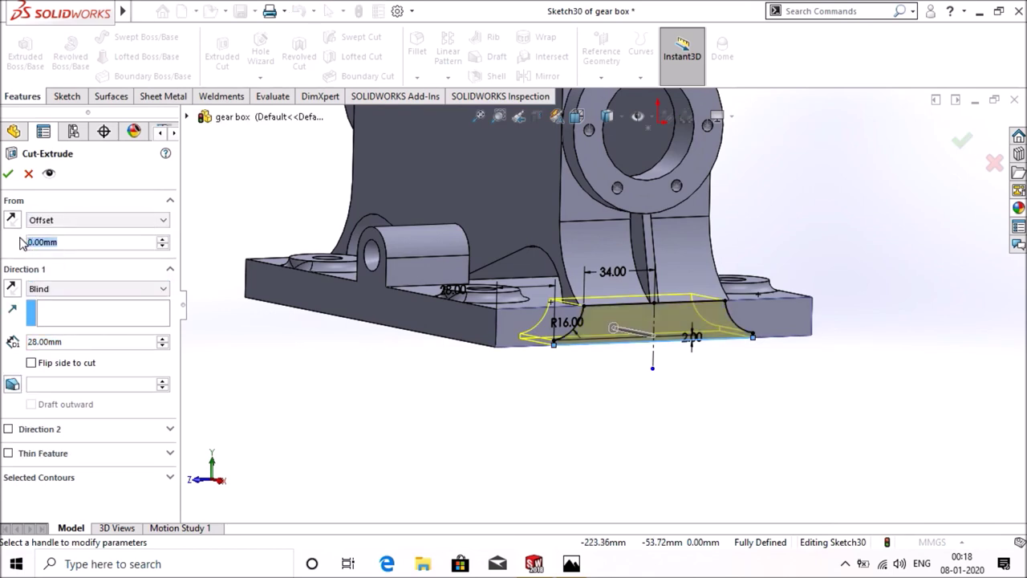
text(12)
key(Return)
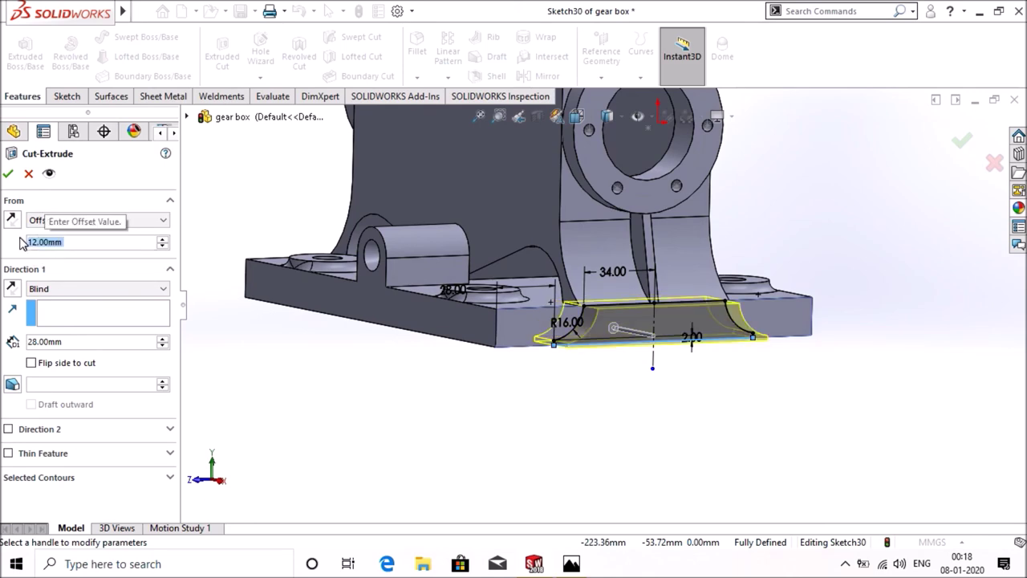
middle_drag(257, 356, 318, 389)
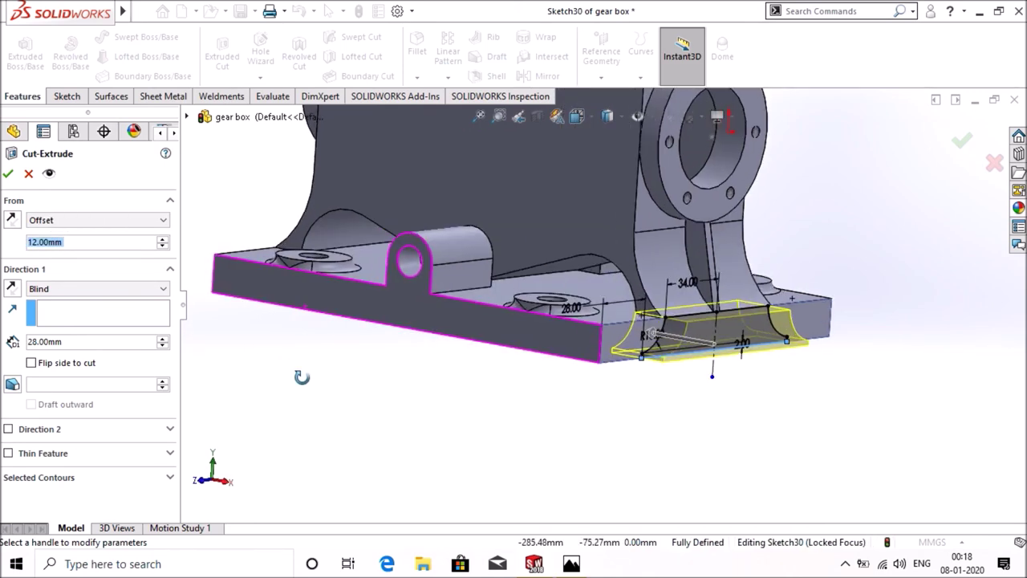
click(13, 218)
- End the cut 12 mm offset from the bottom face and apply it
click(104, 288)
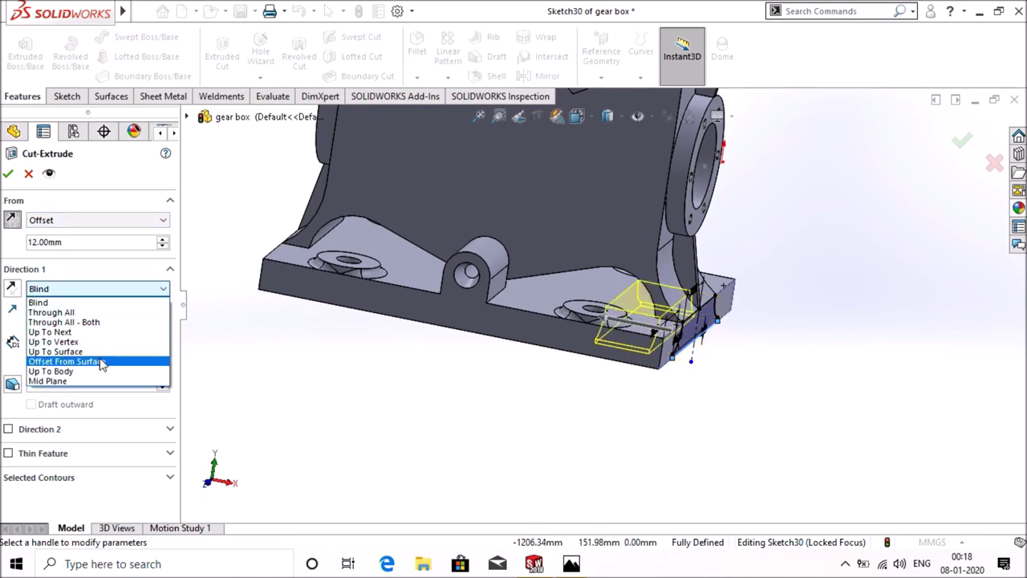
click(101, 362)
mouse_move(314, 394)
middle_down()
mouse_move(295, 394)
mouse_move(338, 397)
middle_up()
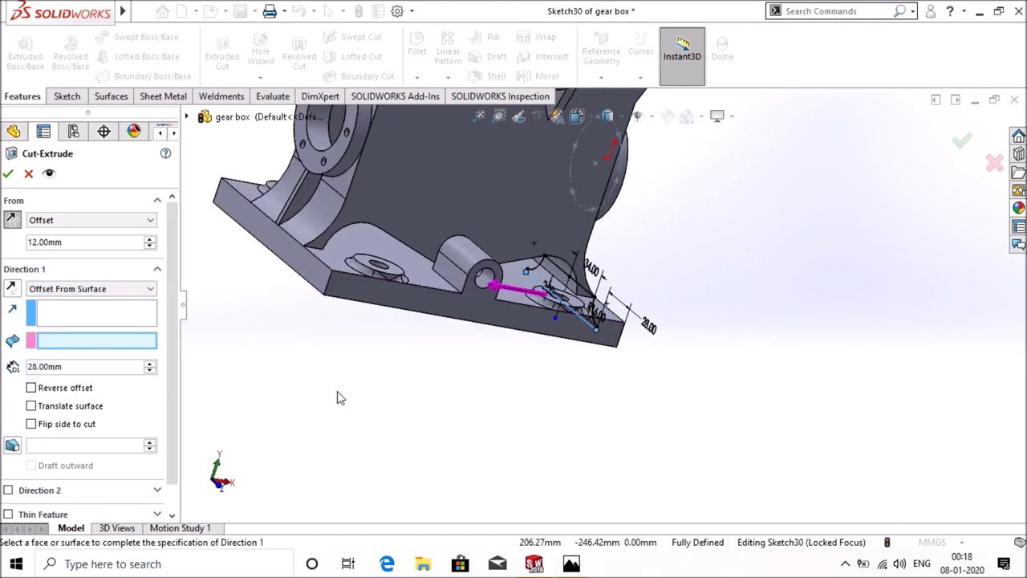
click(303, 270)
middle_drag(447, 420, 410, 425)
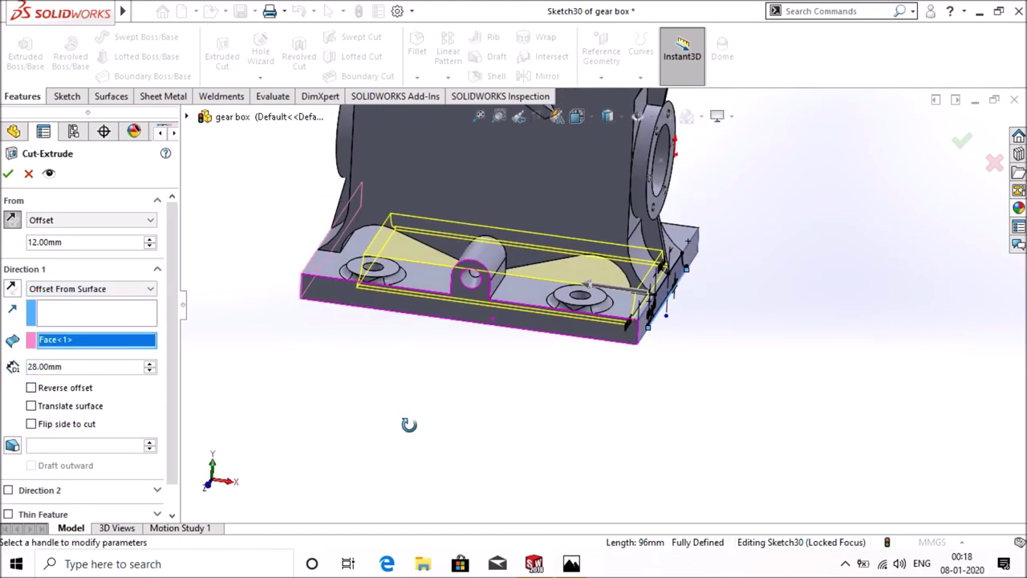
drag(74, 368, 25, 369)
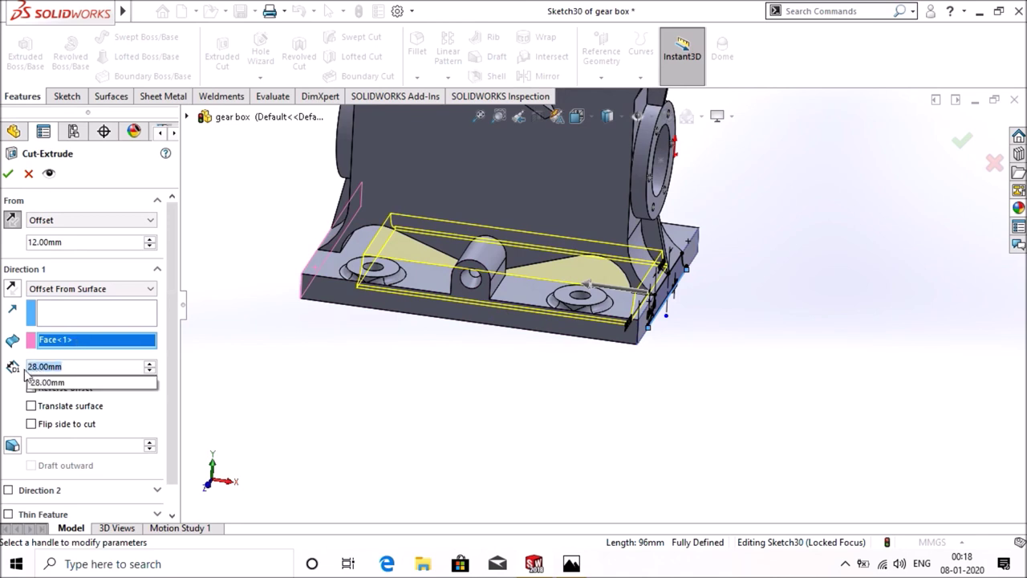
text(12)
key(Return)
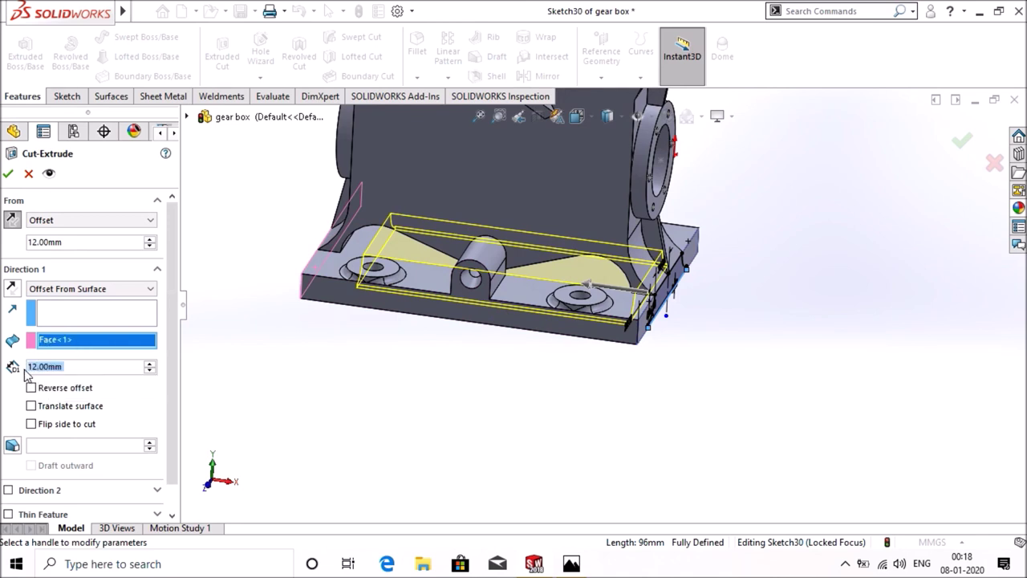
click(8, 175)
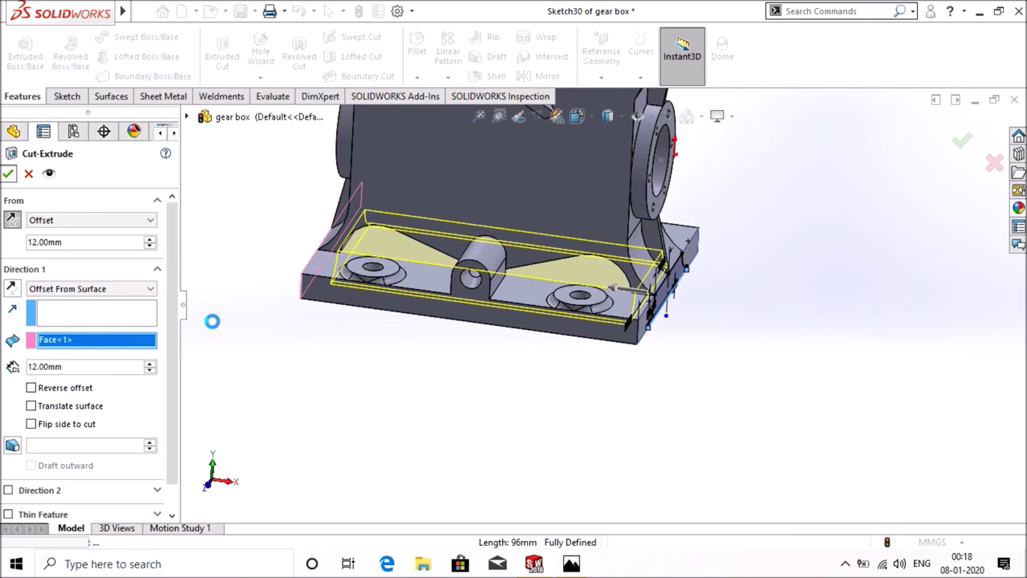
key(f)
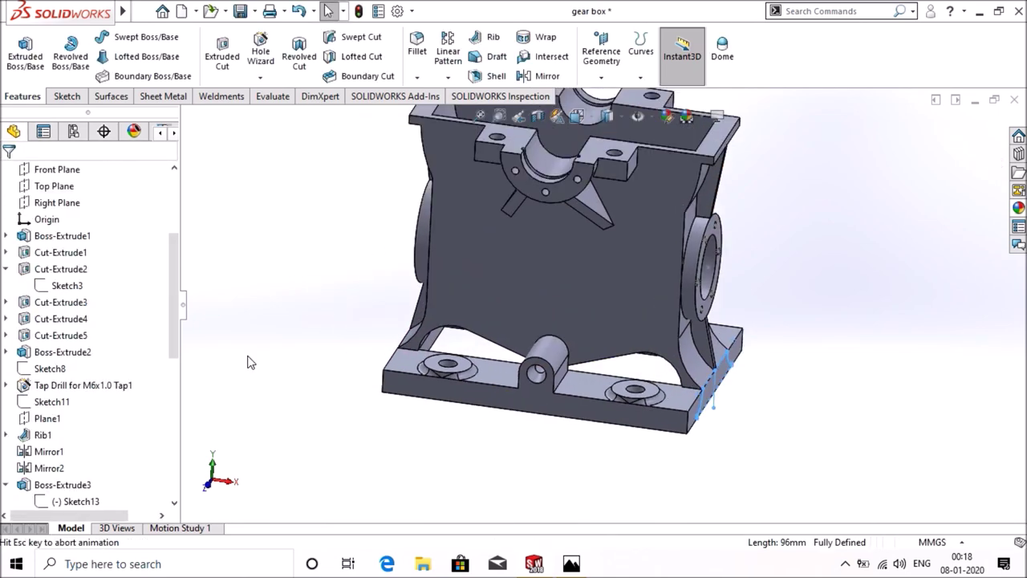
- Show the gear box in Front view, fitted to the window
mouse_move(307, 393)
middle_down()
mouse_move(328, 303)
mouse_move(328, 232)
mouse_move(273, 270)
mouse_move(348, 419)
mouse_move(340, 456)
mouse_move(313, 461)
mouse_move(294, 449)
mouse_move(315, 447)
mouse_move(307, 419)
mouse_move(290, 426)
mouse_move(377, 445)
mouse_move(346, 458)
middle_up()
click(198, 480)
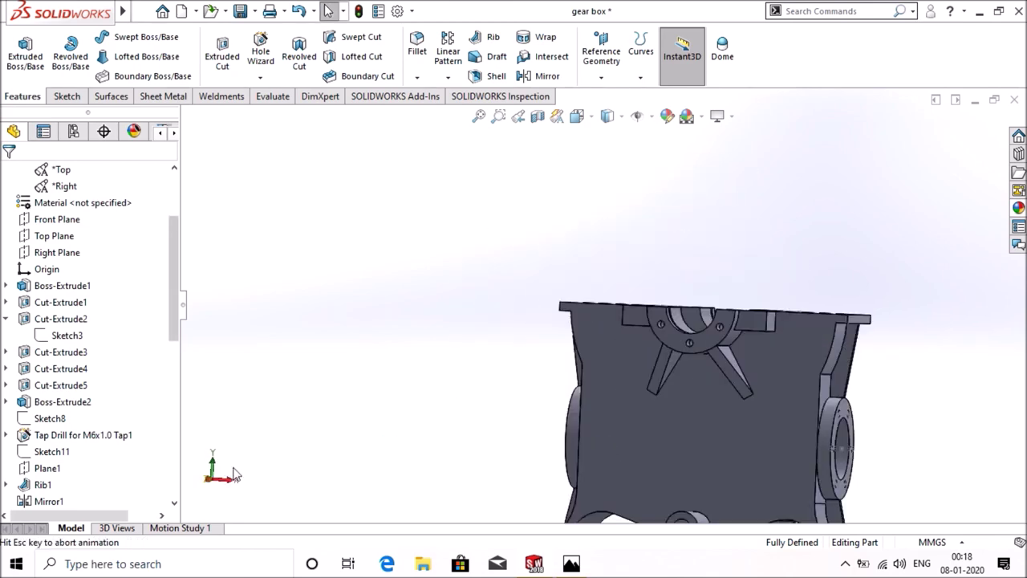
key(f)
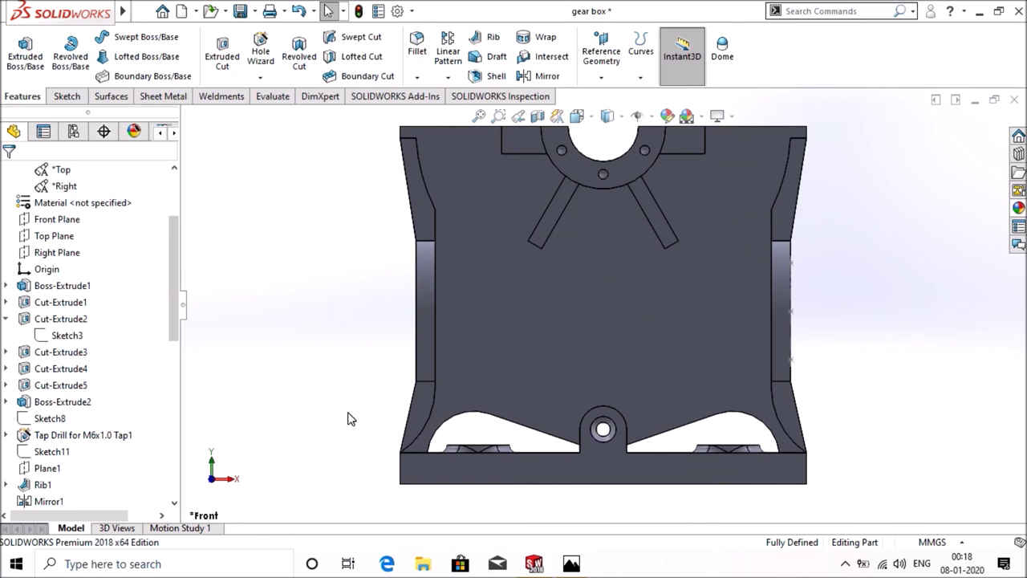
key(z)
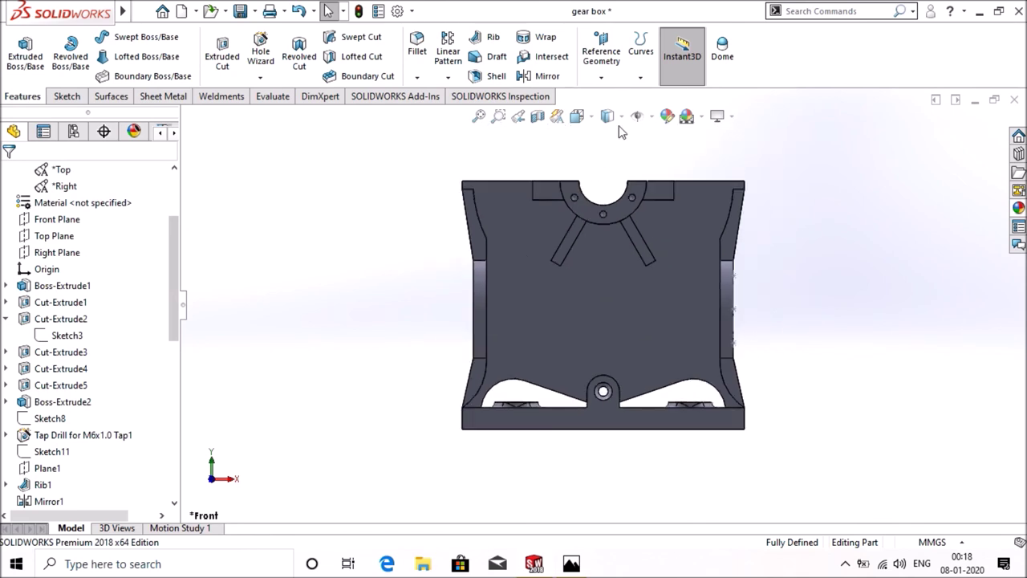
- Try Hidden Lines Visible, then return the display style to Shaded With Edges
click(621, 122)
click(609, 200)
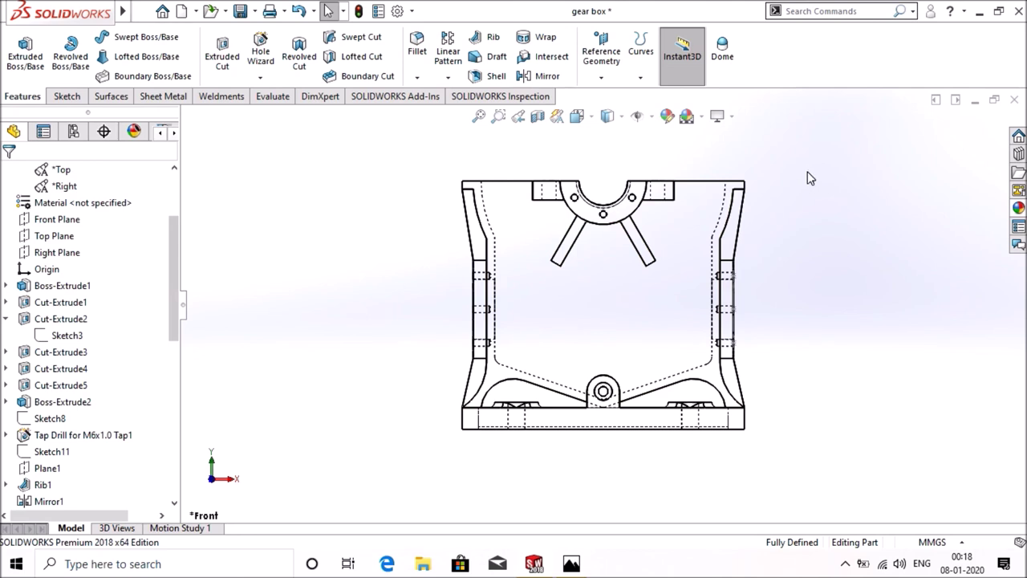
click(609, 116)
click(603, 133)
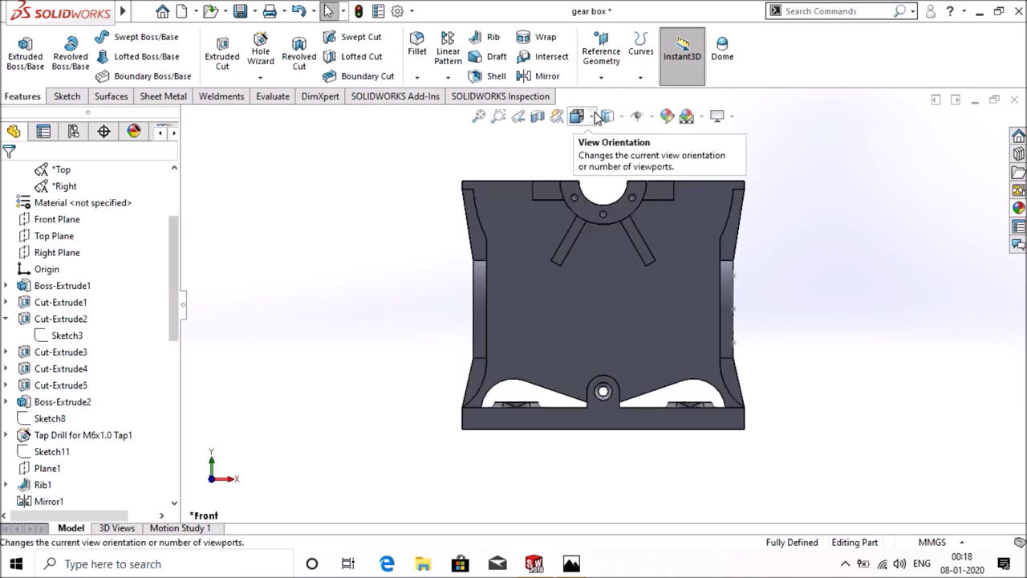
right_click(72, 200)
click(90, 212)
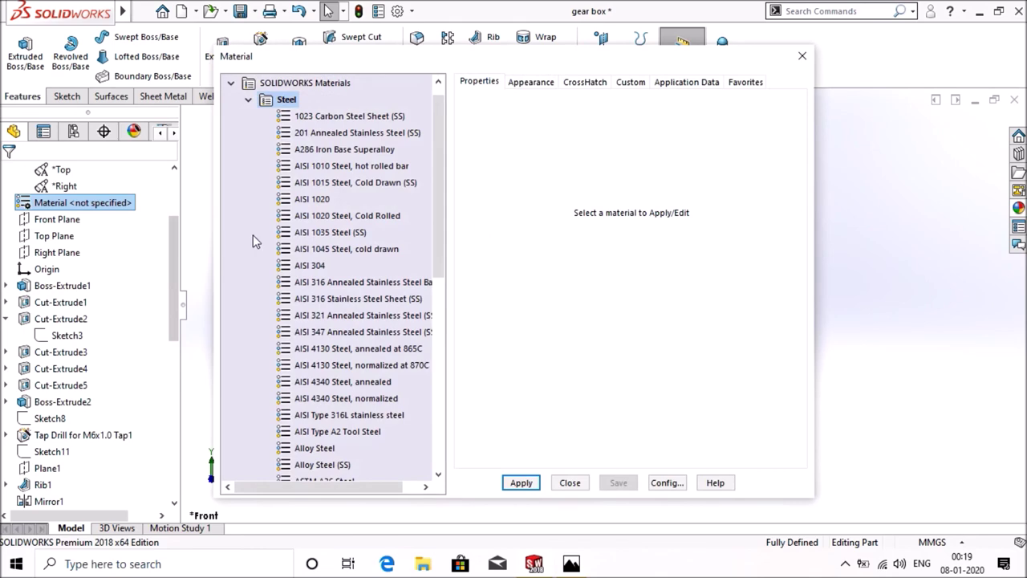
- Apply AISI 1020 Steel, Cold Rolled from the Steel library to the part
click(347, 216)
click(520, 483)
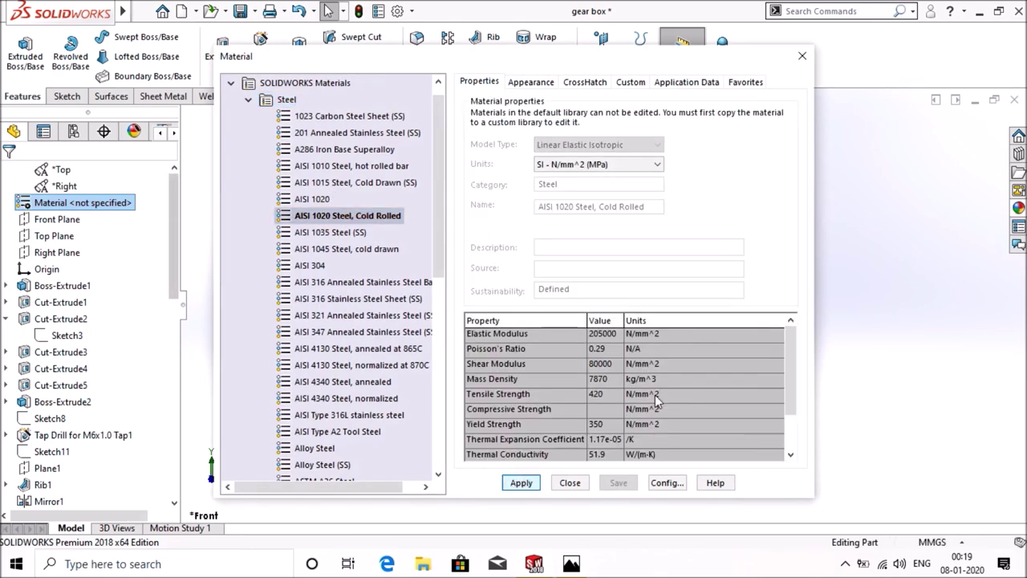
click(801, 55)
mouse_move(838, 248)
middle_down()
mouse_move(848, 319)
mouse_move(807, 325)
middle_up()
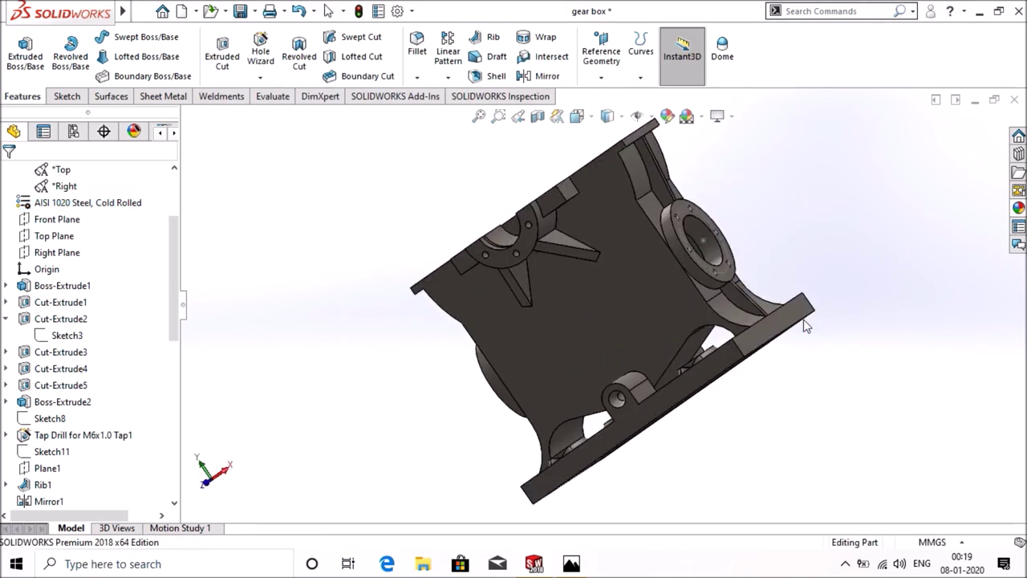
click(707, 218)
- Hide Sketch15 and fit the gear box in Front view
right_click(706, 219)
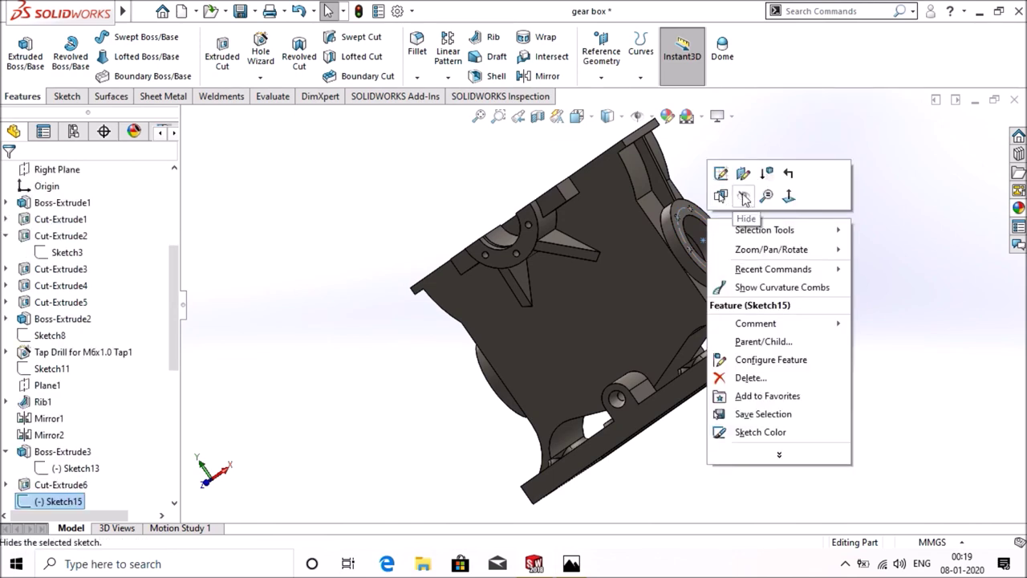
click(742, 198)
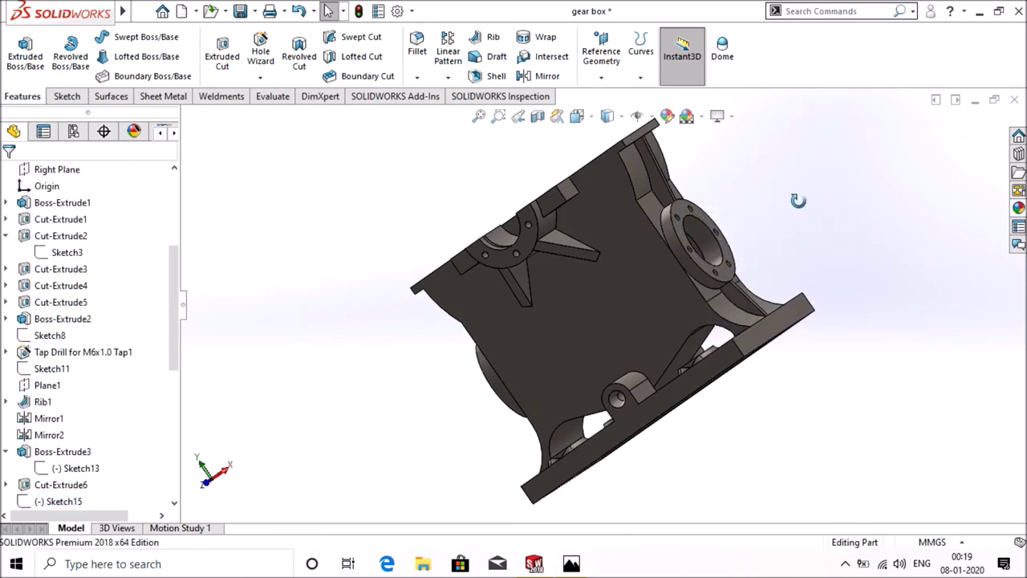
key(ctrl+shift+z)
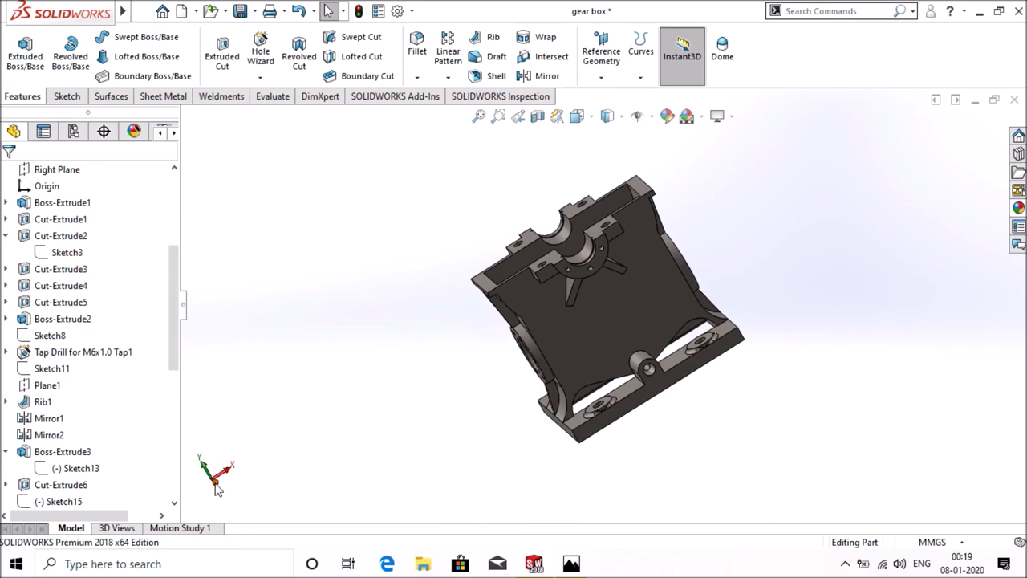
click(215, 484)
key(f)
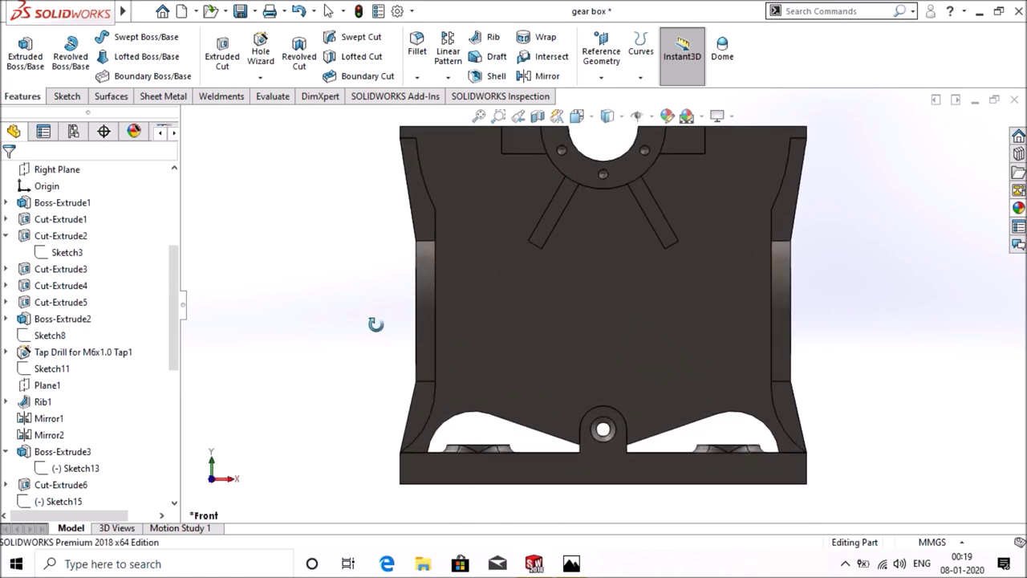
- Switch the display to the Four View layout of front, left, top and trimetric
middle_drag(376, 323, 402, 329)
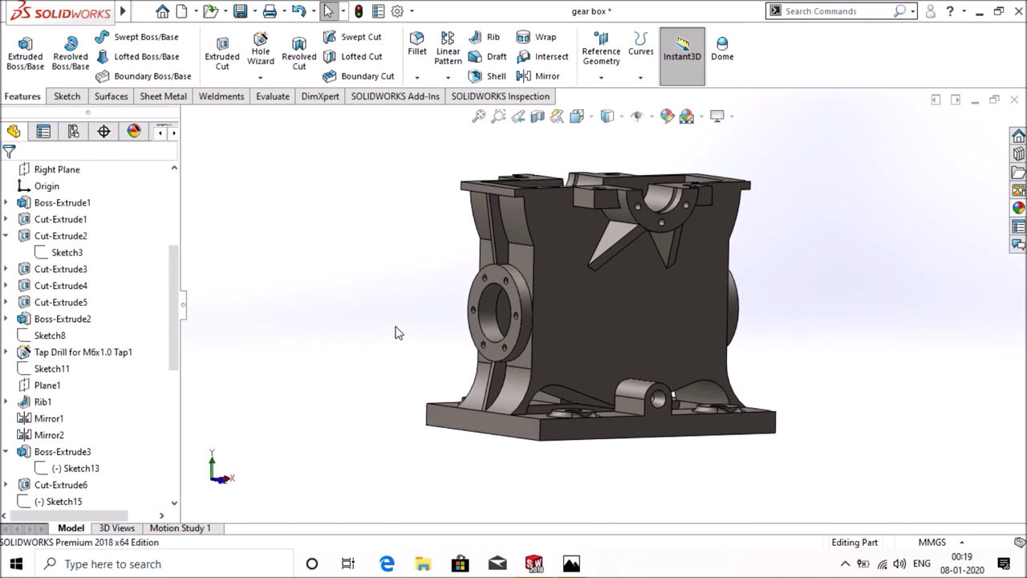
click(319, 95)
click(591, 119)
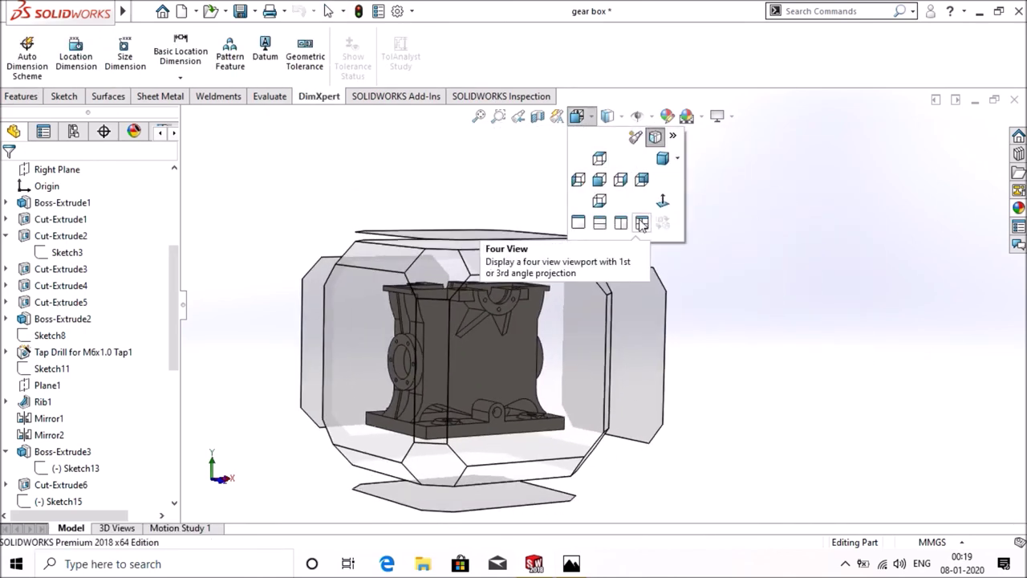
click(642, 222)
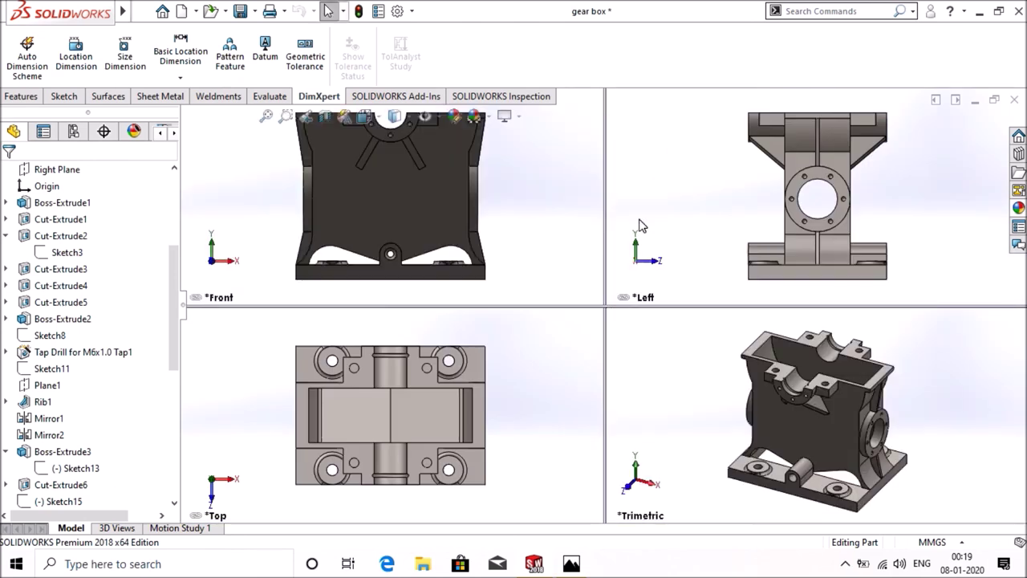